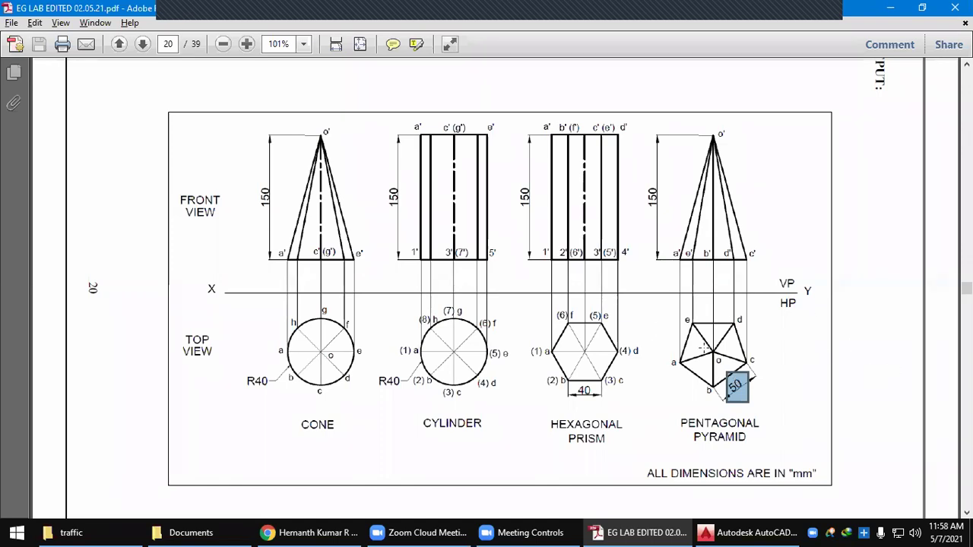
# Examine the pentagonal pyramid's top view and the cone's front and top views on page 20 of the lab manual
pyautogui.moveTo(665, 305); pyautogui.dragTo(776, 405)
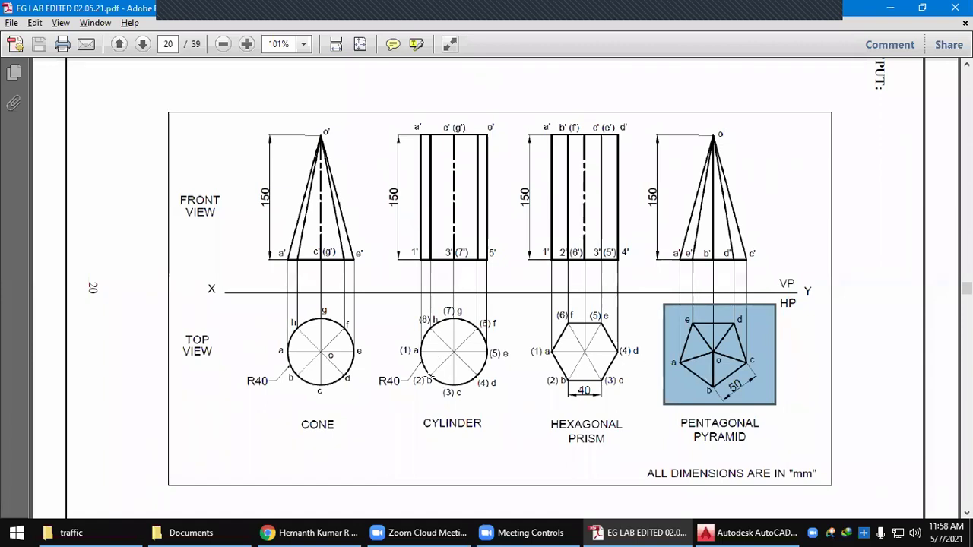
pyautogui.click(310, 335)
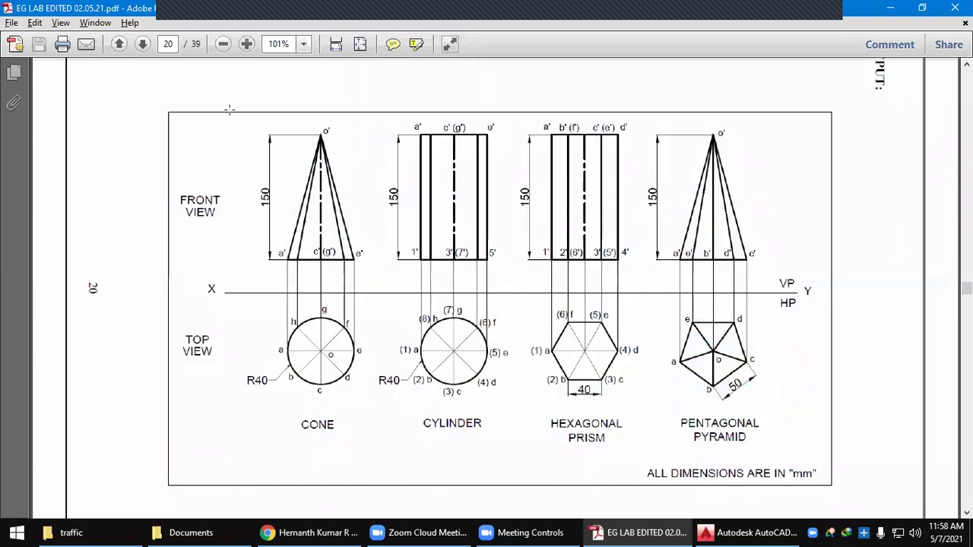
pyautogui.moveTo(230, 120); pyautogui.dragTo(380, 447)
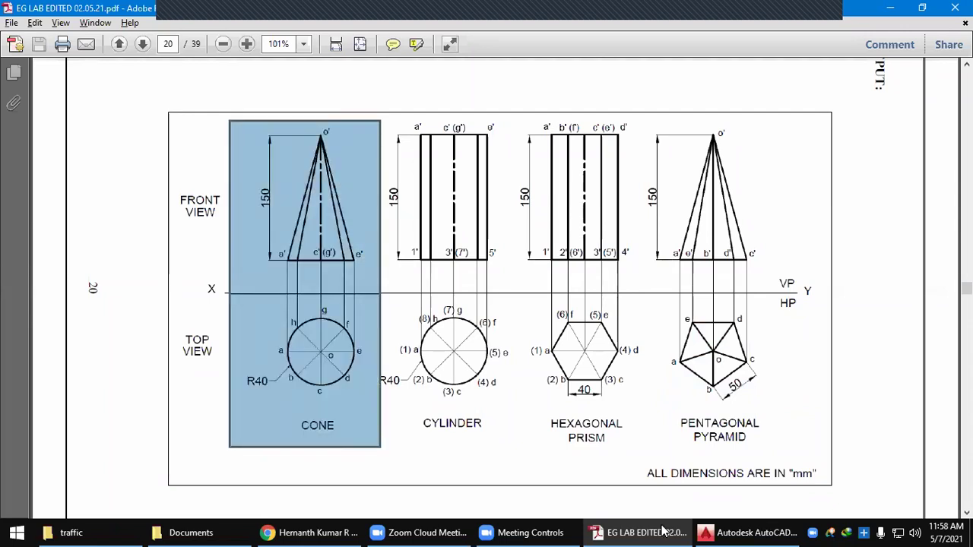
pyautogui.moveTo(665, 532)
pyautogui.click(213, 289)
pyautogui.click(196, 278)
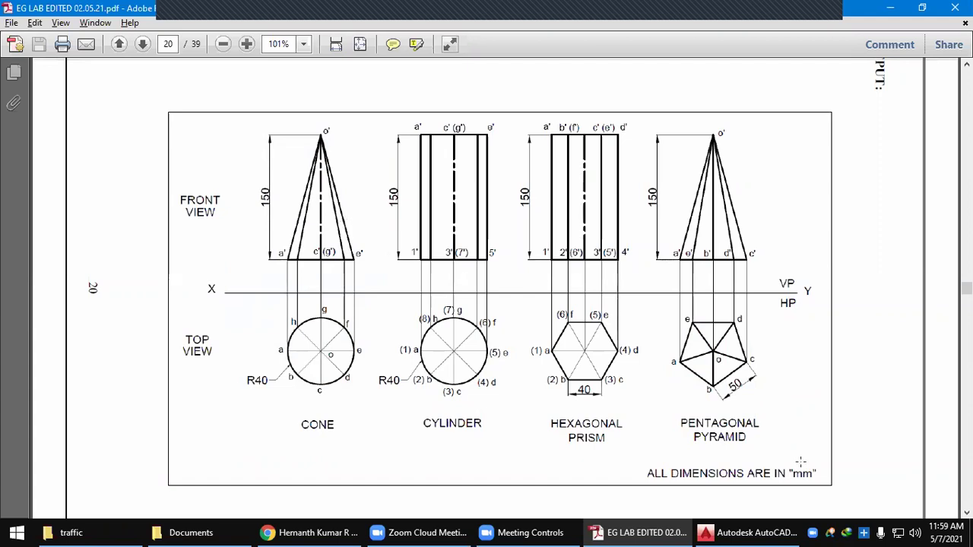
# Switch to AutoCAD, agree to save the open drawing, and create and open a Desktop folder named "rhk eg"
pyautogui.click(758, 533)
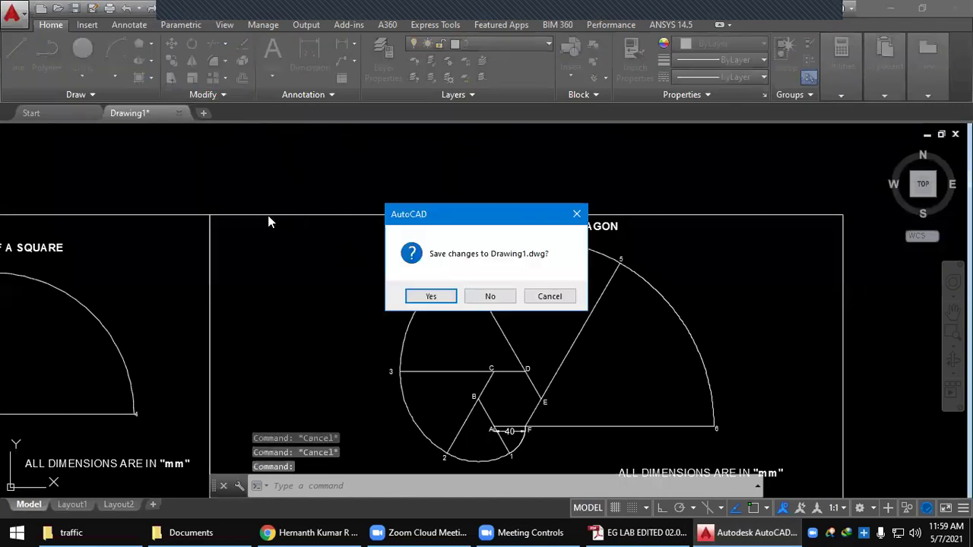
pyautogui.click(435, 295)
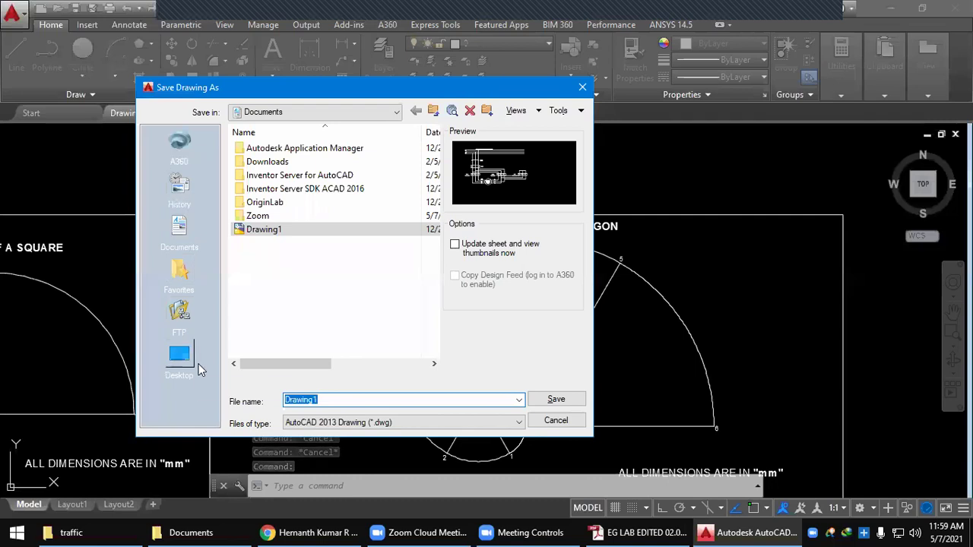
pyautogui.click(180, 356)
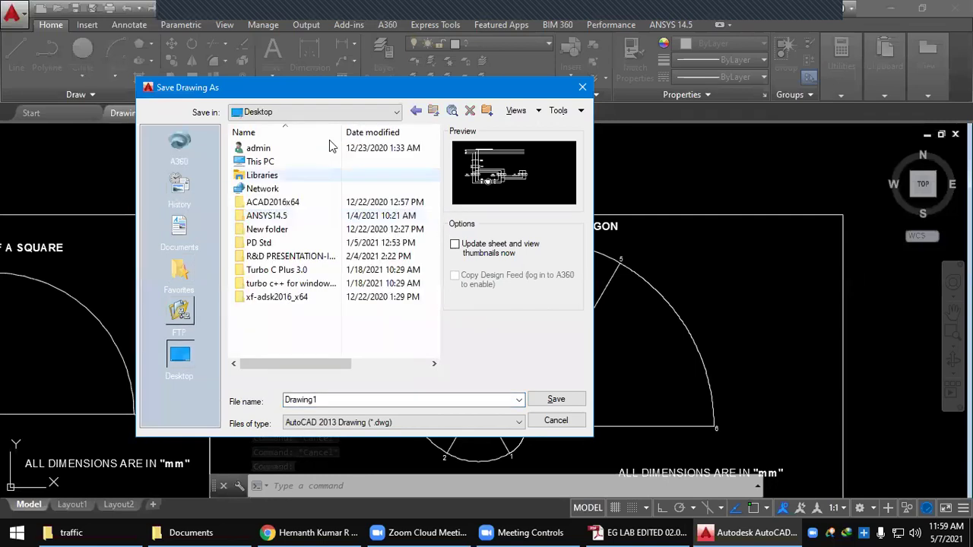
pyautogui.click(487, 111)
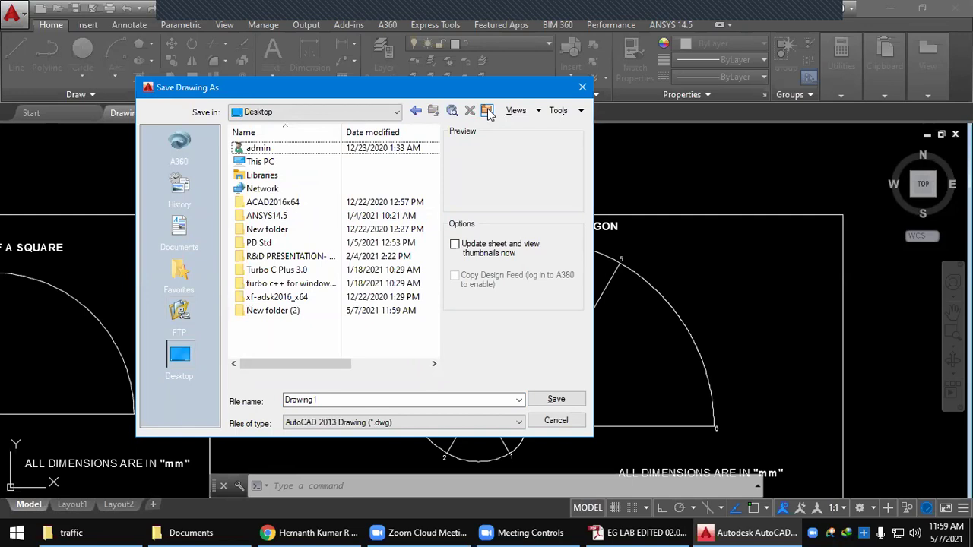
pyautogui.click(487, 111)
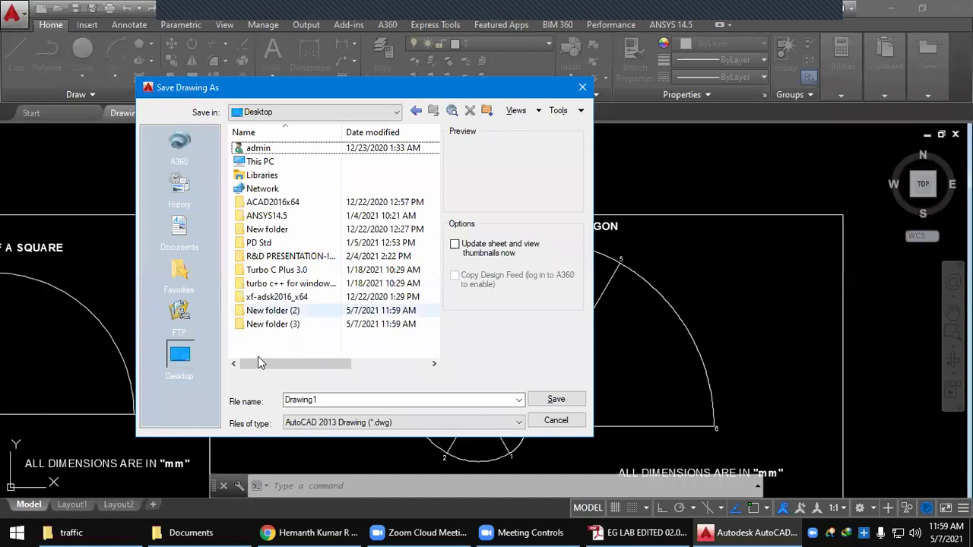
pyautogui.click(276, 310)
pyautogui.click(289, 311)
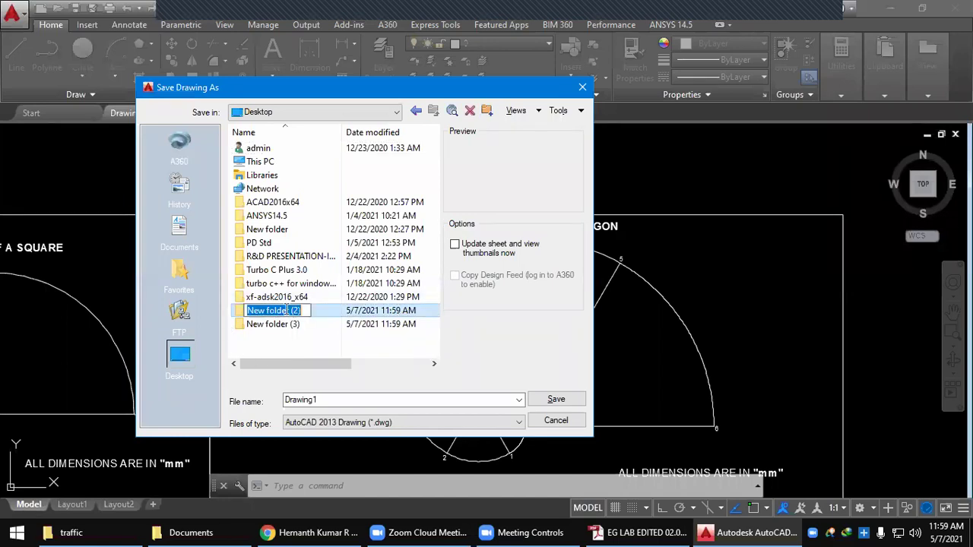
pyautogui.write('rhk eg')
pyautogui.doubleClick(285, 310)
# Save the drawing in that folder under the file name "EG 3C&D"
pyautogui.click(373, 402)
pyautogui.write('3')
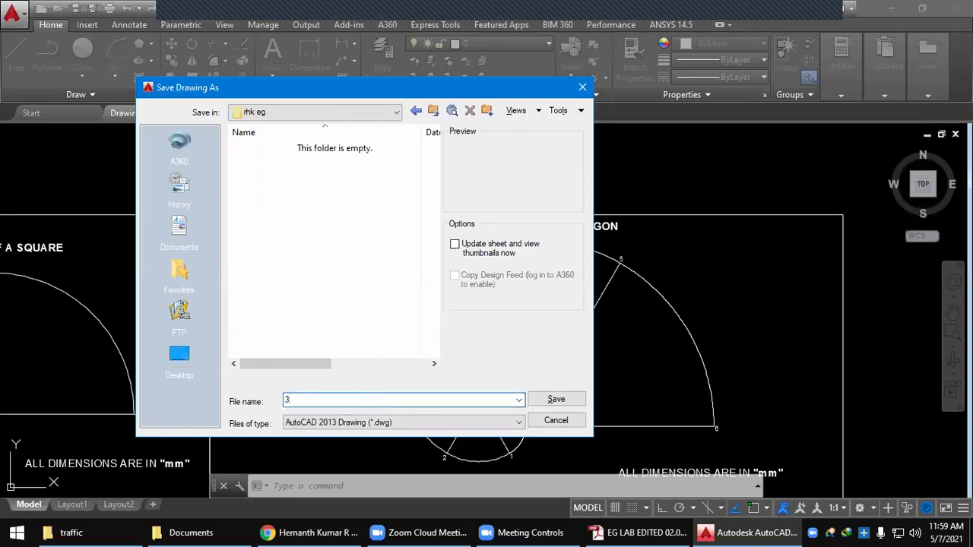
pyautogui.write('C&D')
pyautogui.press('Home')
pyautogui.write('eg')
pyautogui.press('BackSpace')
pyautogui.press('BackSpace')
pyautogui.write('EG')
pyautogui.press('Return')
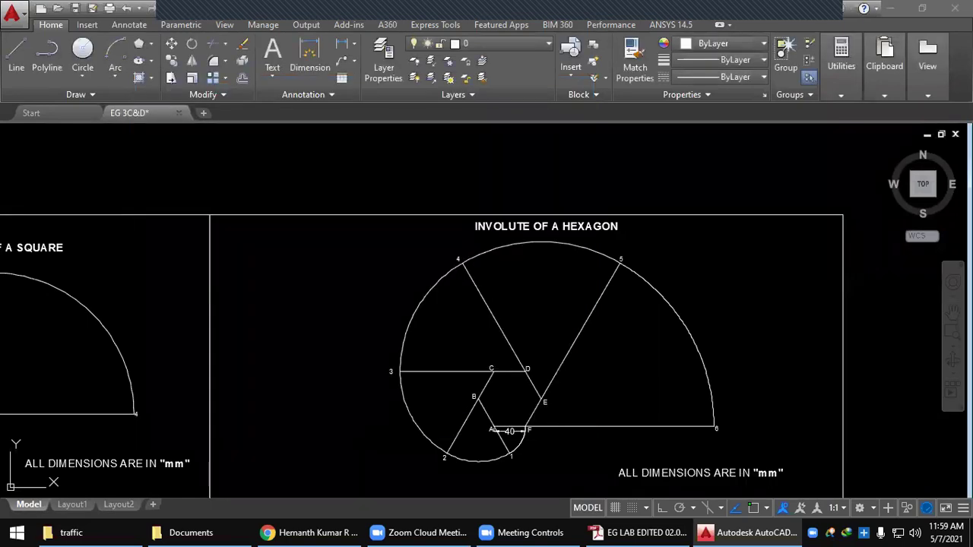
# Open a new blank drawing and set the lower-left corner of its drawing limits to 0,0
pyautogui.click(95, 111)
pyautogui.click(116, 112)
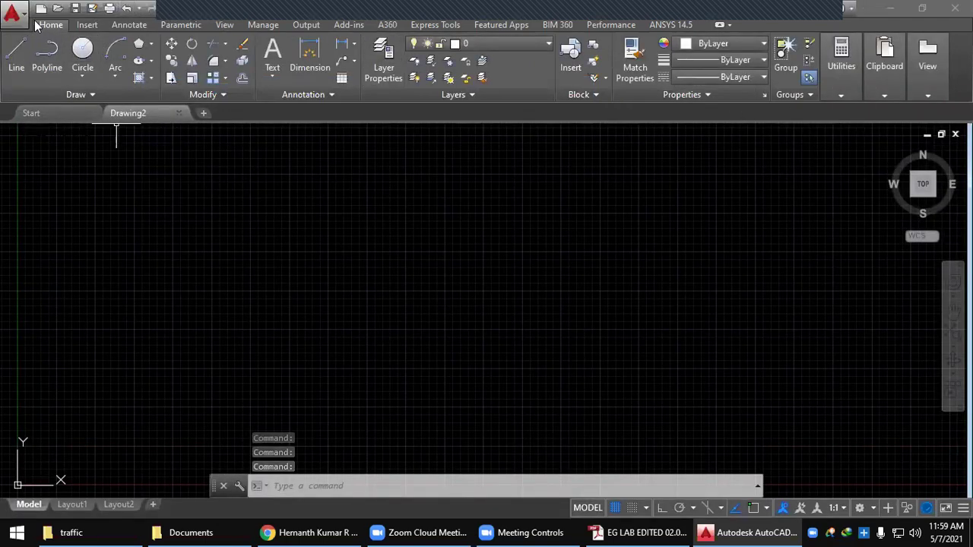
pyautogui.click(452, 483)
pyautogui.write('L')
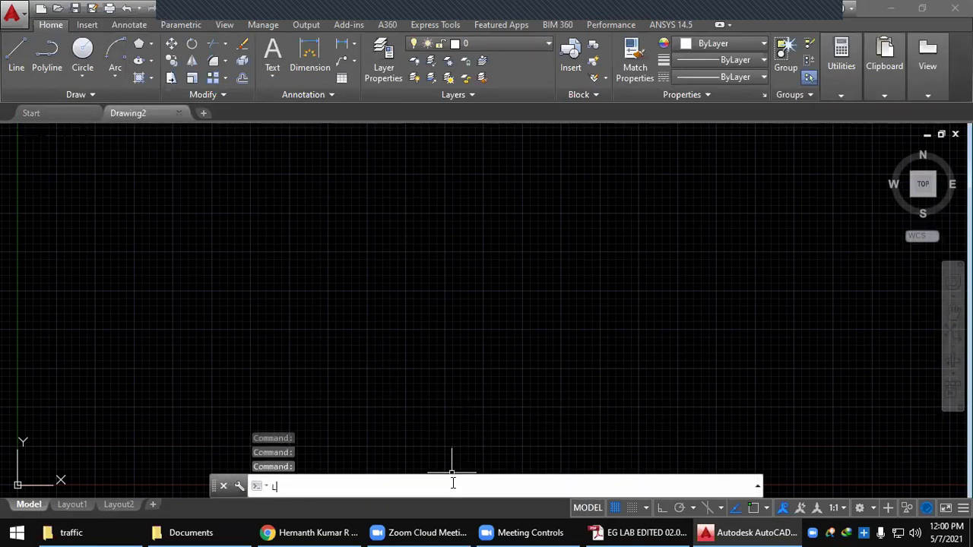
pyautogui.write('IMITS')
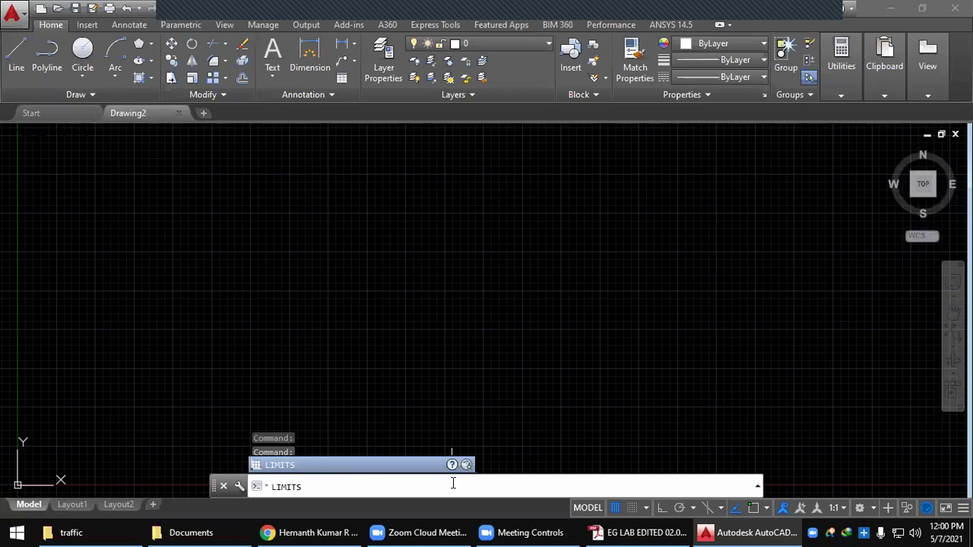
pyautogui.press('Return')
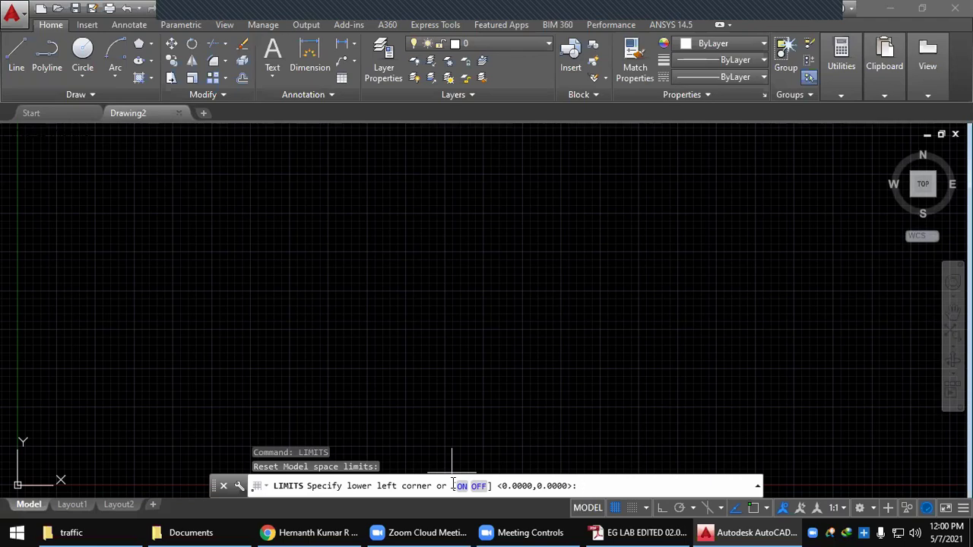
pyautogui.write('0,0')
pyautogui.press('Return')
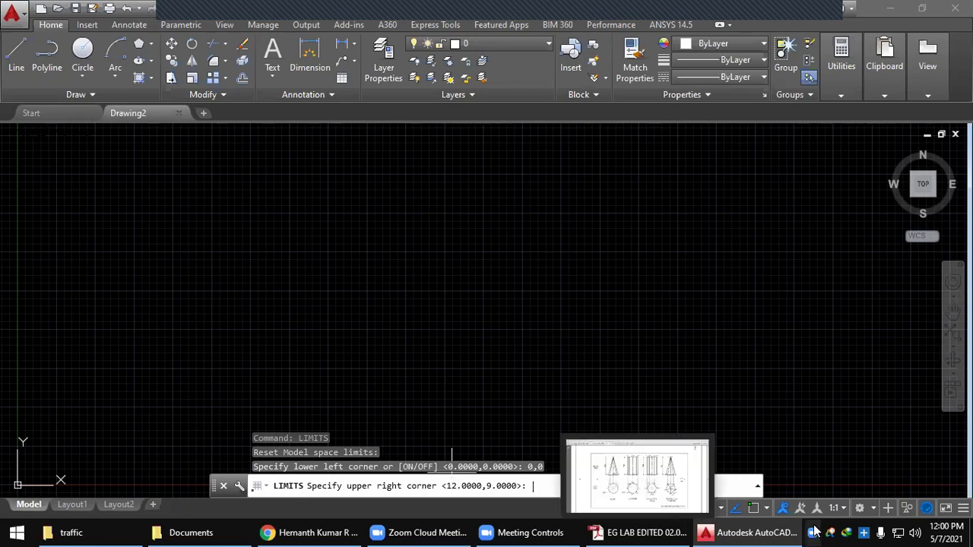
# Switch to the PDF manual and examine the space taken by the four solids' views and the left border margin
pyautogui.click(641, 532)
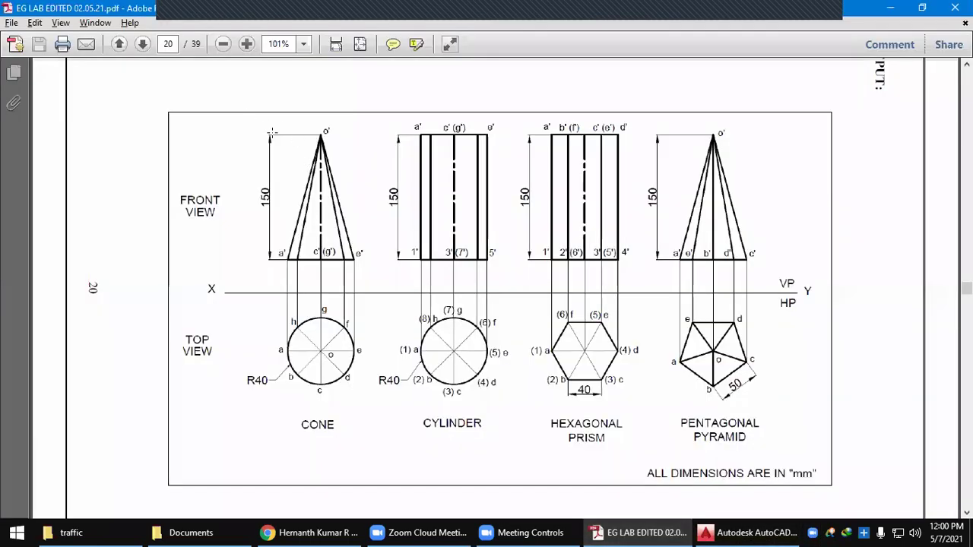
pyautogui.moveTo(261, 131); pyautogui.dragTo(331, 264)
pyautogui.moveTo(275, 301); pyautogui.dragTo(363, 460)
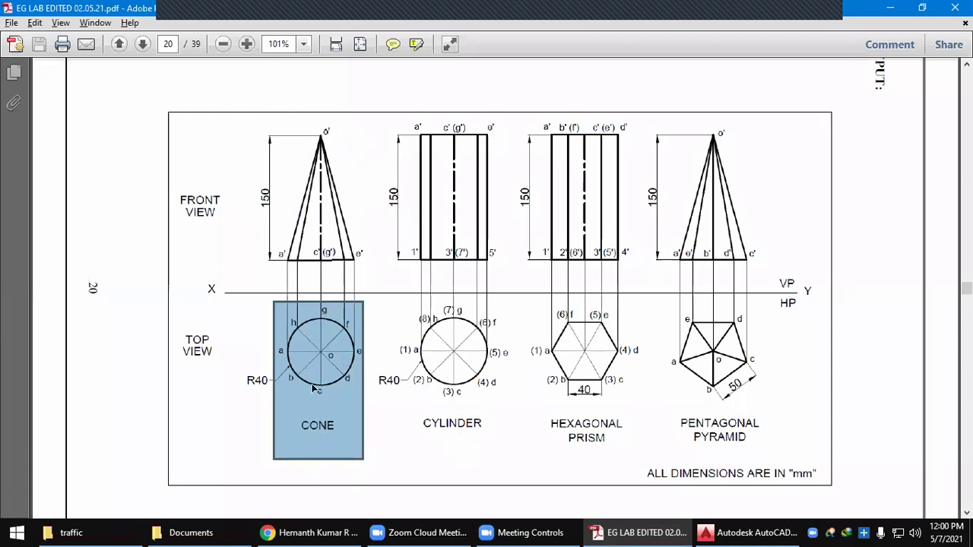
pyautogui.moveTo(415, 333); pyautogui.dragTo(476, 417)
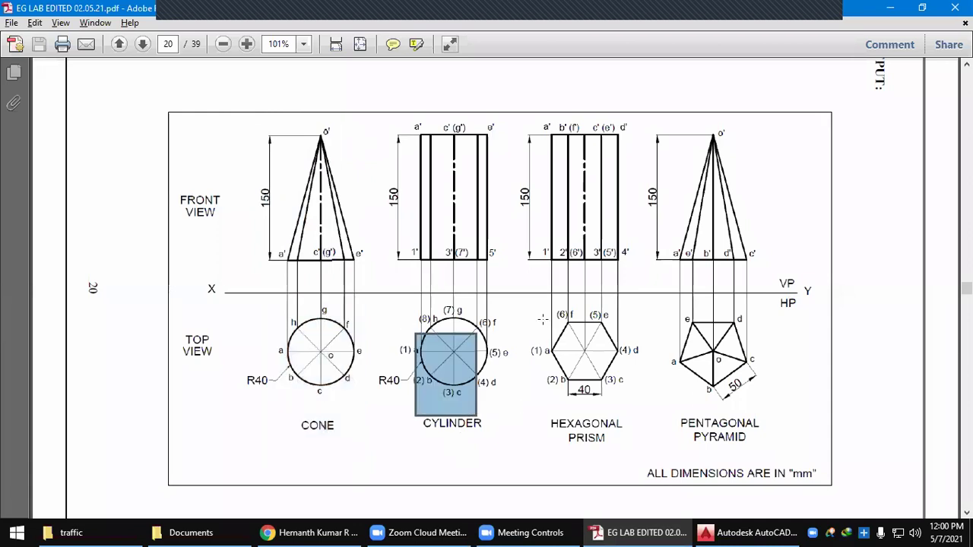
pyautogui.moveTo(543, 321); pyautogui.dragTo(617, 431)
pyautogui.moveTo(691, 322); pyautogui.dragTo(757, 453)
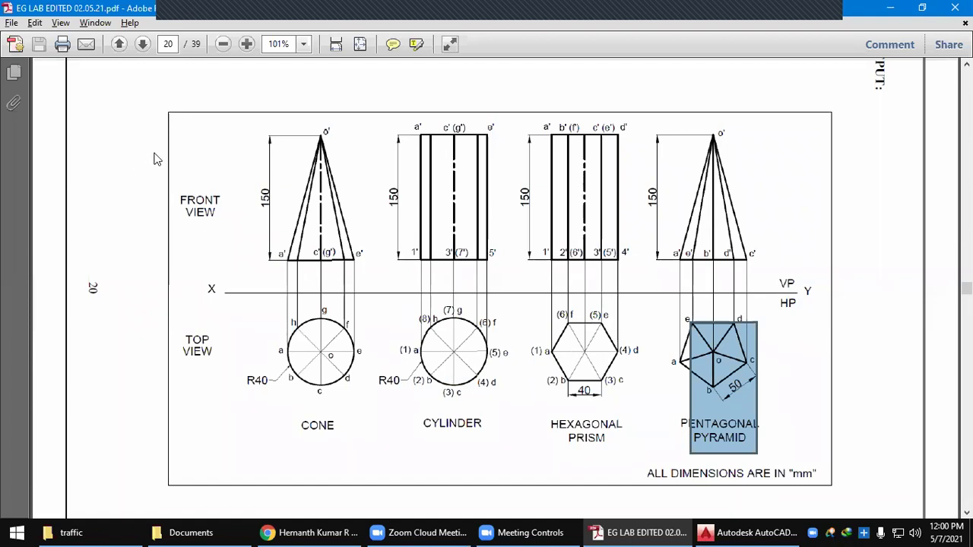
pyautogui.moveTo(171, 114)
pyautogui.mouseDown()
pyautogui.moveTo(183, 296)
pyautogui.moveTo(219, 484)
pyautogui.mouseUp()
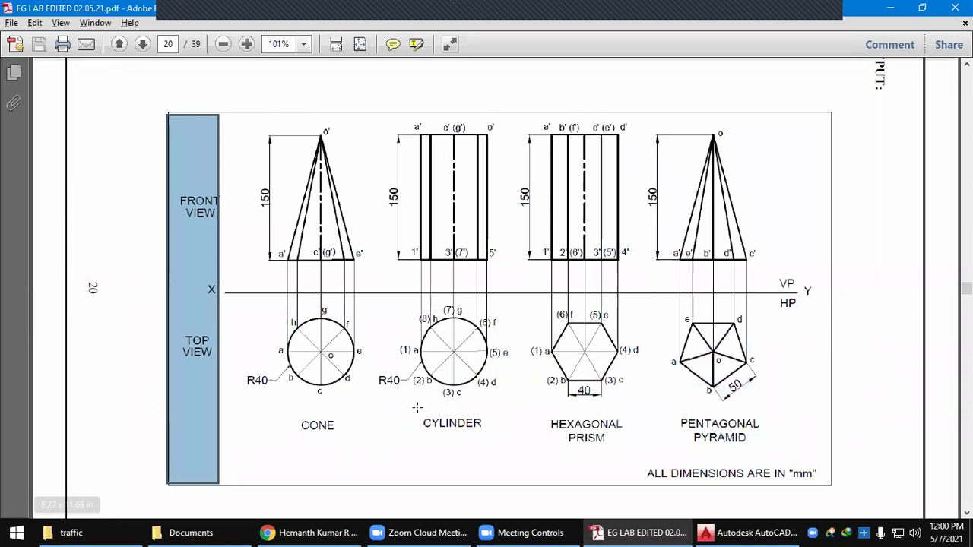
# Return to AutoCAD and set the upper-right corner of the drawing limits to 1000,500
pyautogui.hotkey('alt', 'Tab')
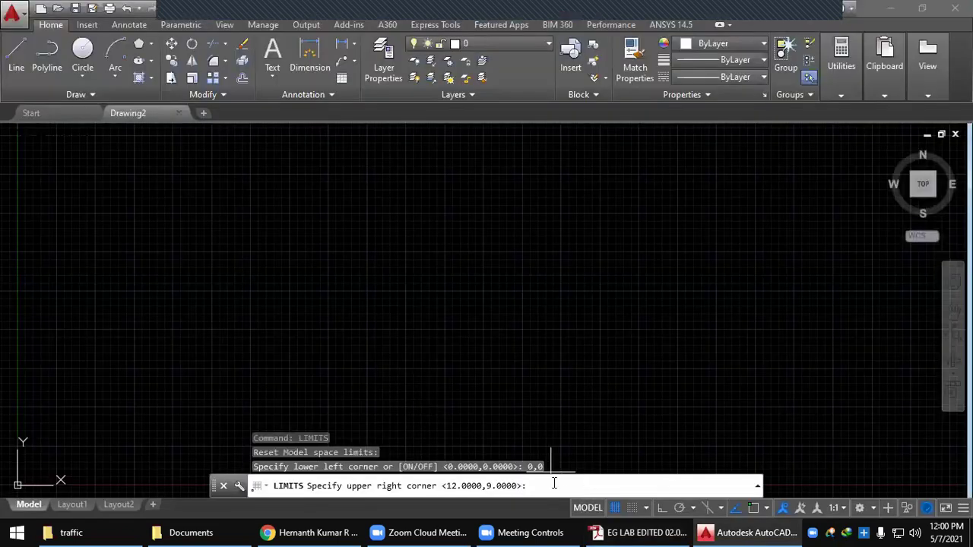
pyautogui.write('1000,500')
pyautogui.press('Return')
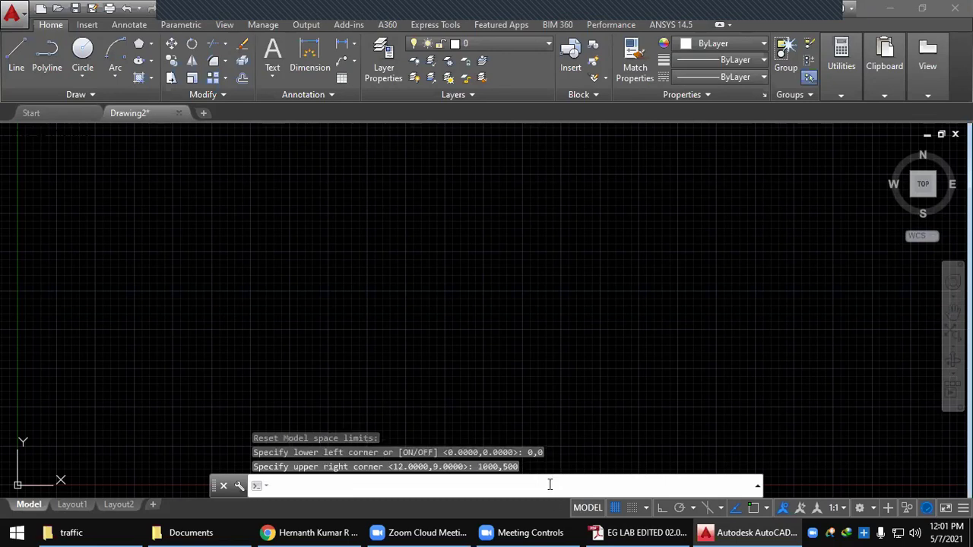
# Draw the border rectangle from 0,0 to 1000,500 and show it whole in the drawing area
pyautogui.write('REC')
pyautogui.press('Down')
pyautogui.press('Up')
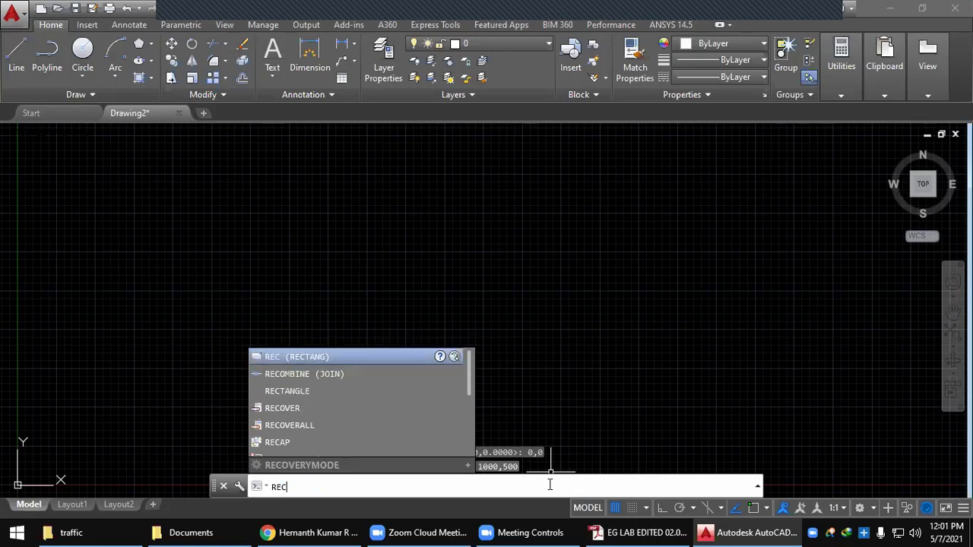
pyautogui.press('Return')
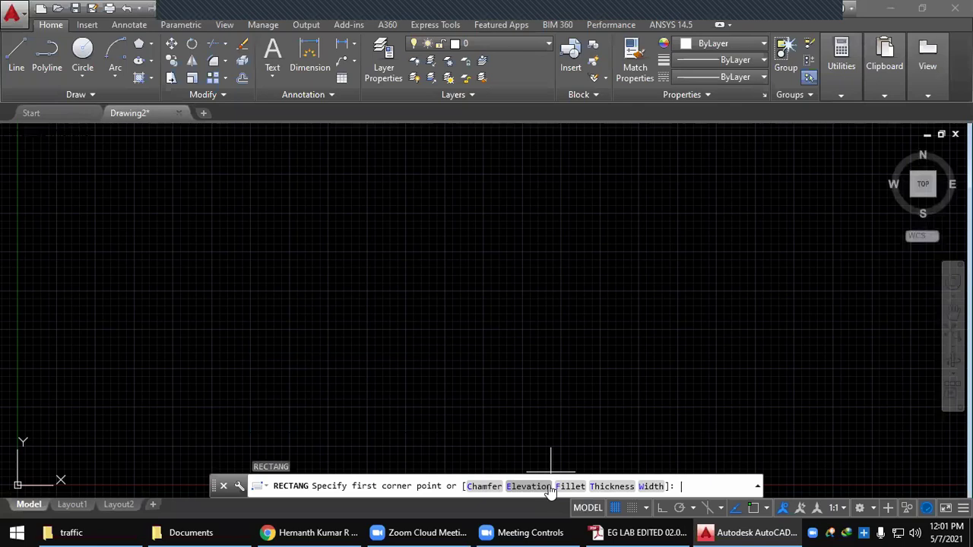
pyautogui.write('0,0')
pyautogui.press('Return')
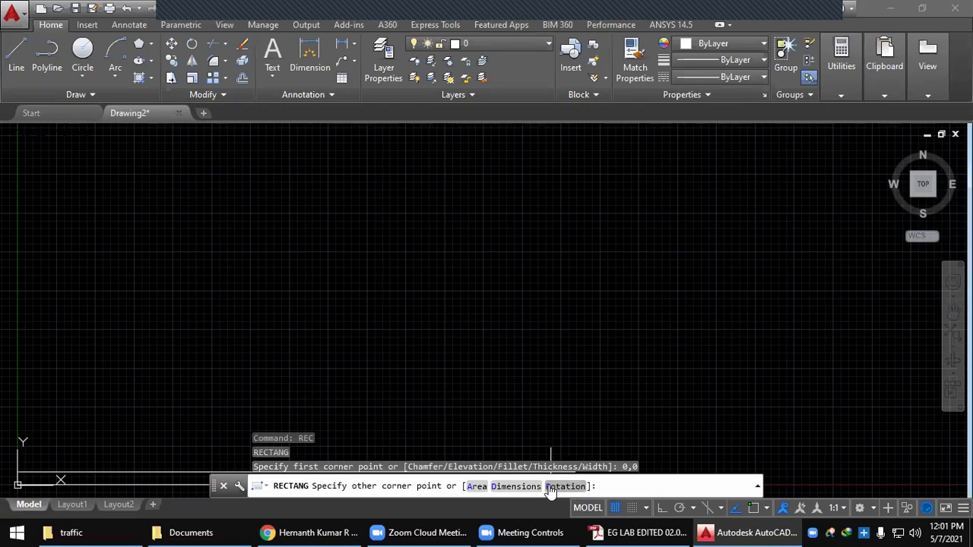
pyautogui.write('1000,500')
pyautogui.press('Return')
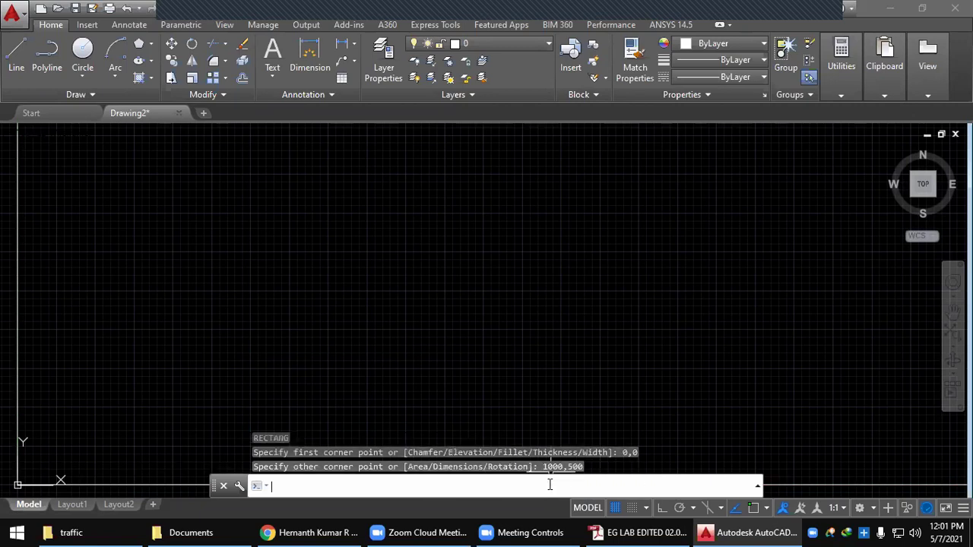
pyautogui.scroll(-5, 487, 296)
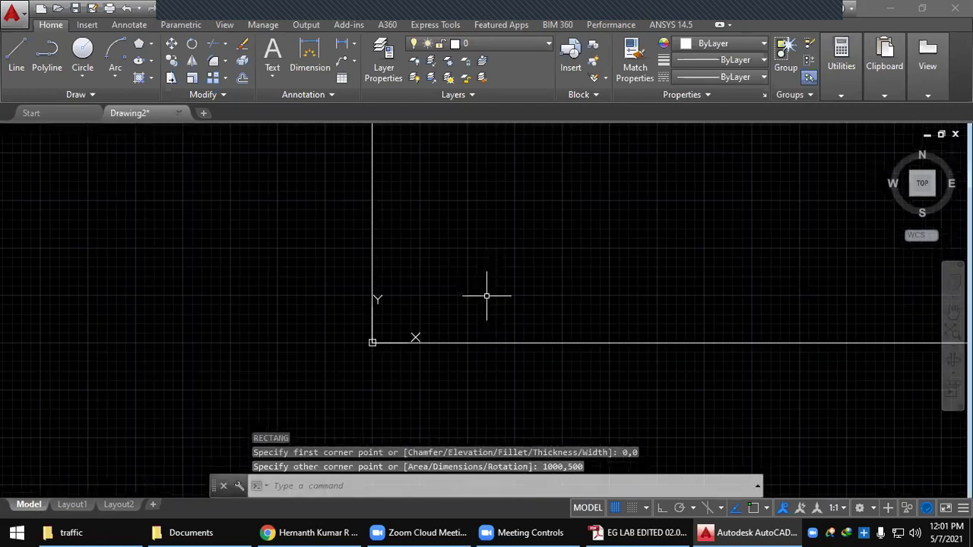
pyautogui.middleClick(510, 246)
pyautogui.middleClick(510, 245)
pyautogui.scroll(-2, 480, 259)
pyautogui.moveTo(479, 259); pyautogui.dragTo(480, 245, button='middle')
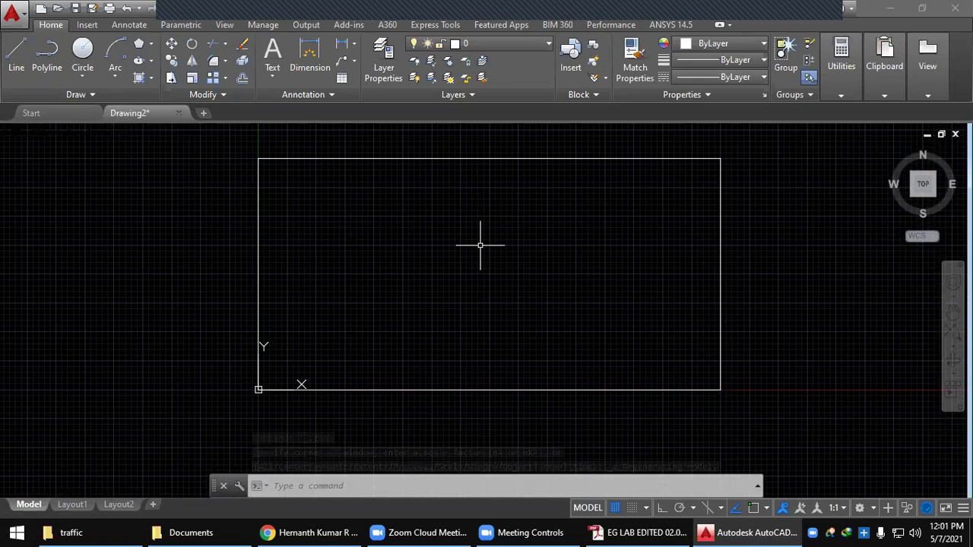
# With Ortho and object snap on, draw a horizontal XY line across the border's middle, stopping slightly short of both sides
pyautogui.click(16, 52)
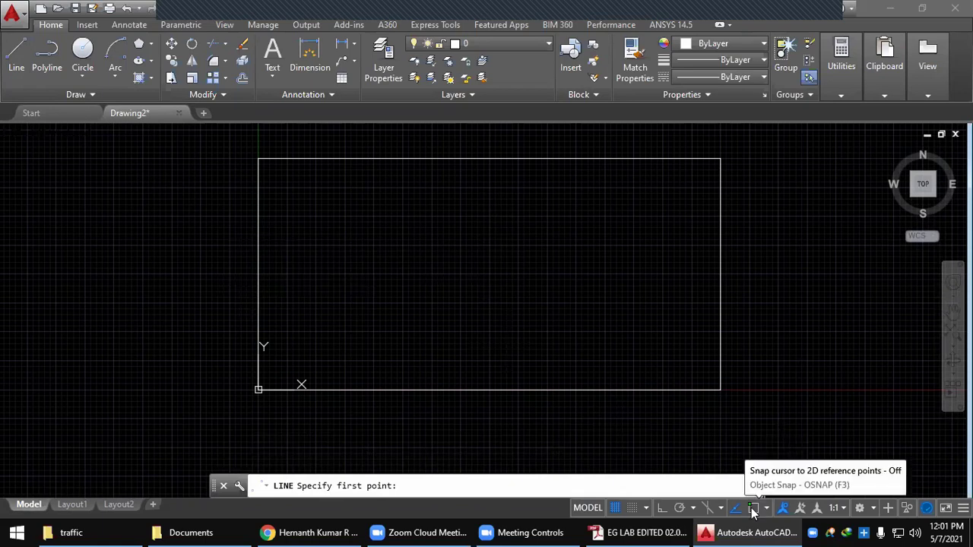
pyautogui.press('F8')
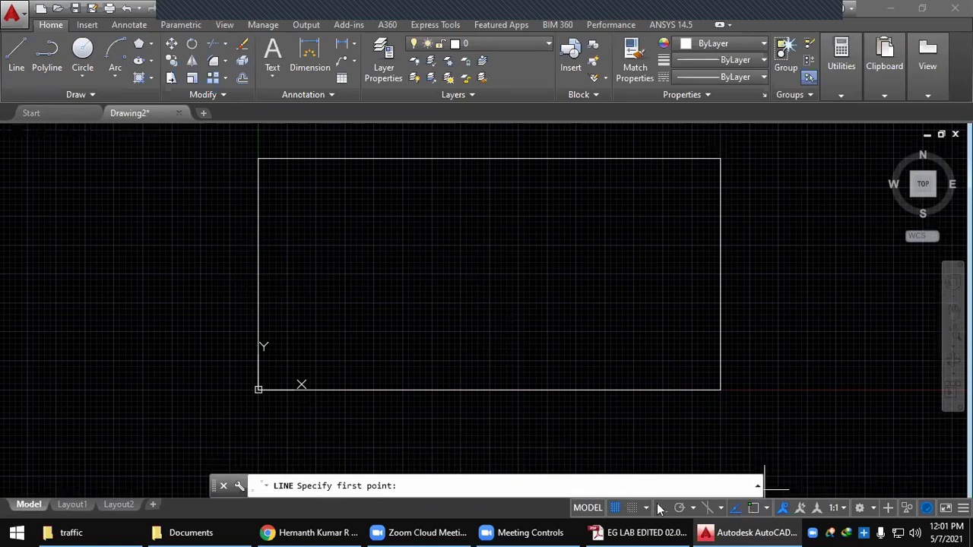
pyautogui.click(754, 508)
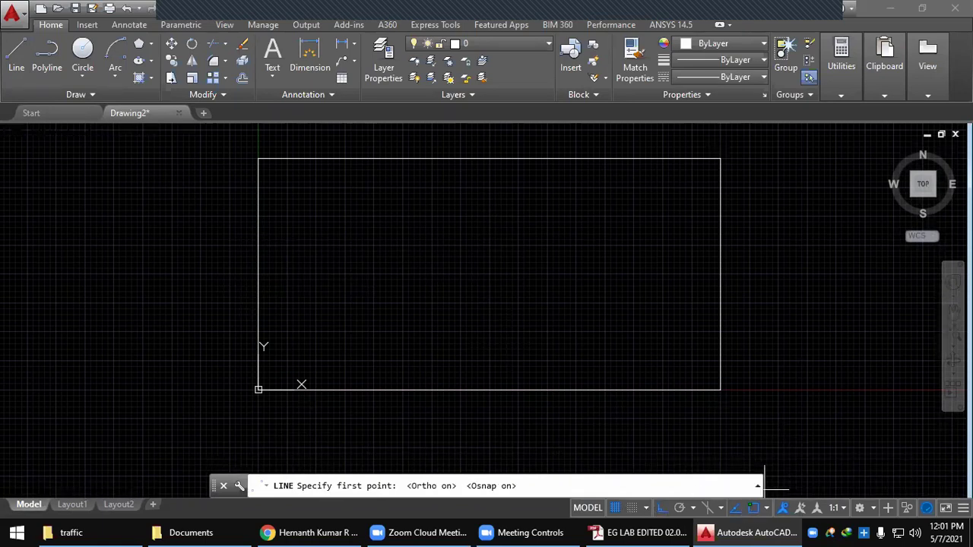
pyautogui.click(270, 274)
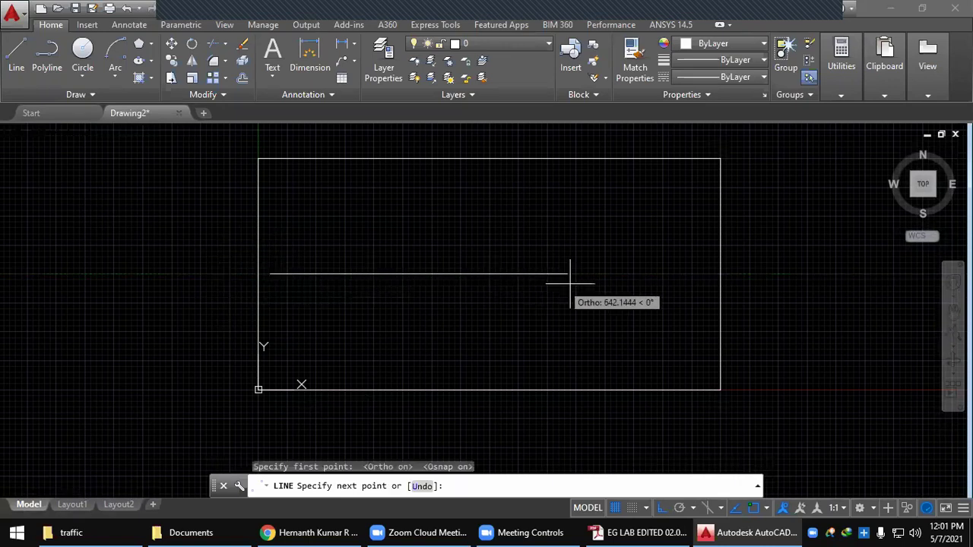
pyautogui.click(706, 274)
pyautogui.press('Escape')
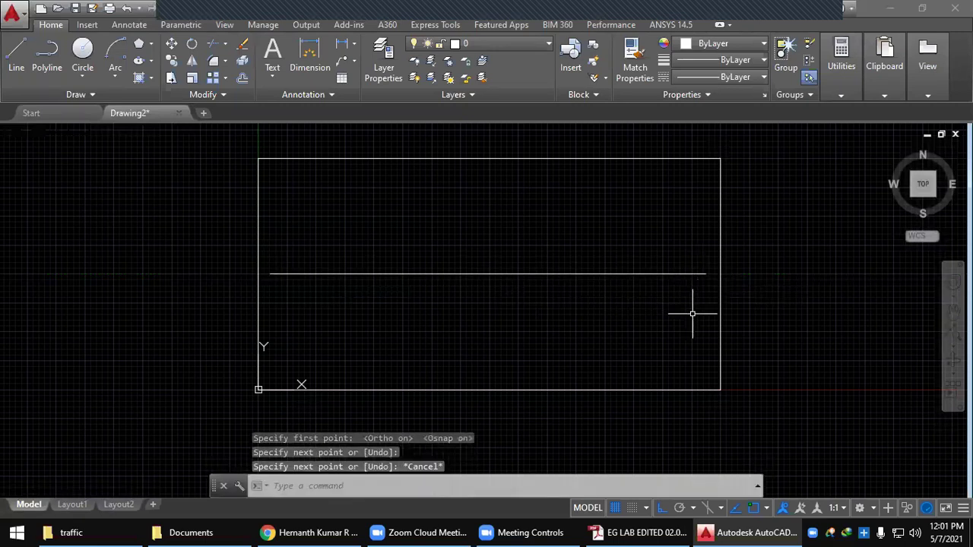
# Switch to the PDF manual and examine the cone's front and top views before returning to AutoCAD
pyautogui.scroll(2, 382, 255)
pyautogui.moveTo(358, 257); pyautogui.dragTo(348, 326, button='middle')
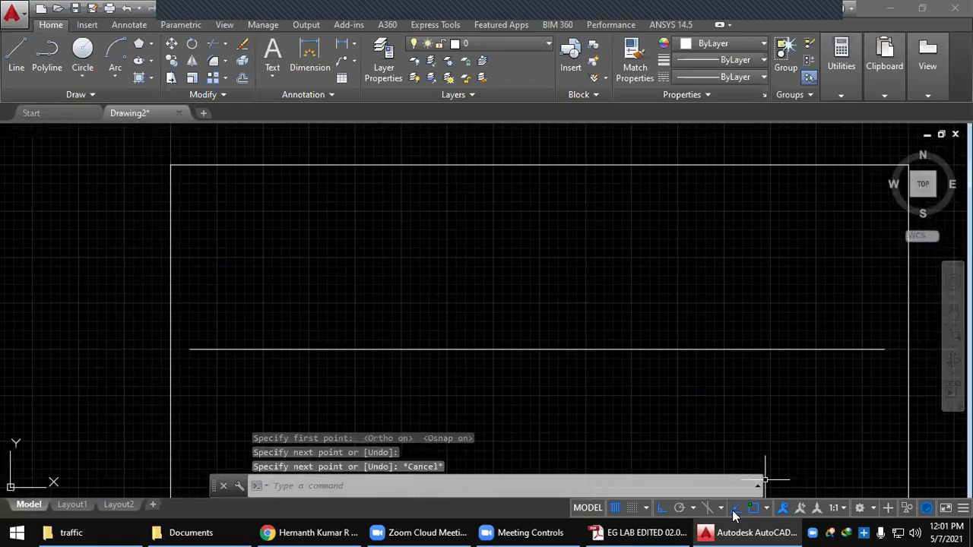
pyautogui.click(635, 533)
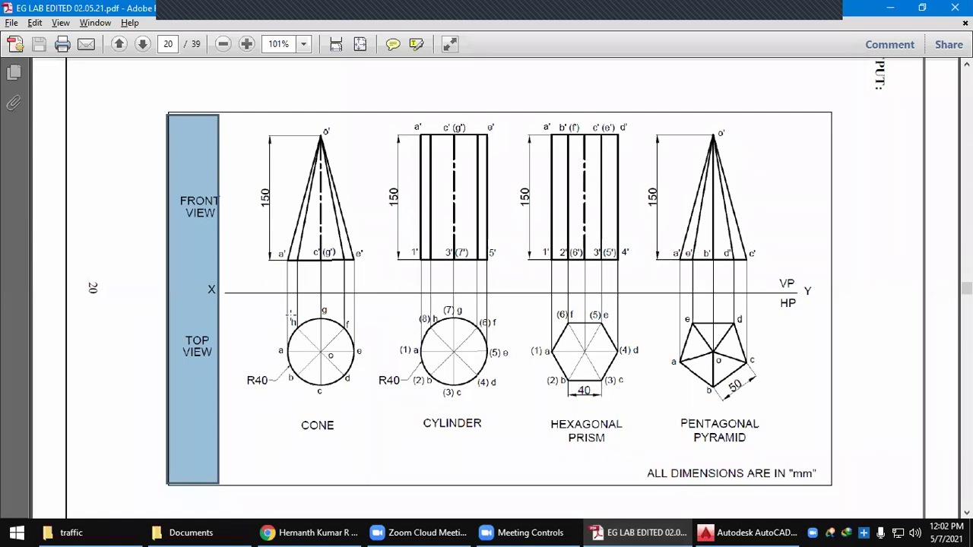
pyautogui.moveTo(283, 312); pyautogui.dragTo(390, 436)
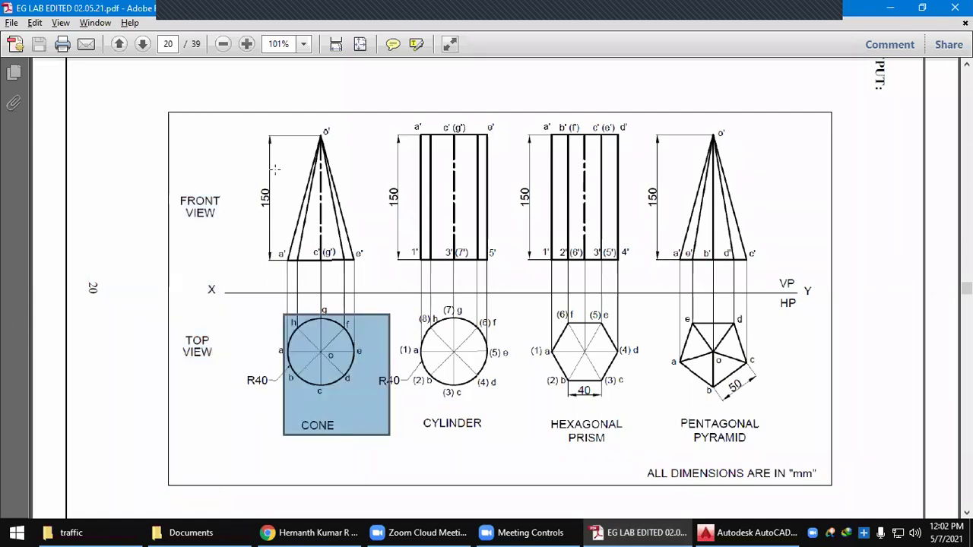
pyautogui.moveTo(267, 138); pyautogui.dragTo(362, 259)
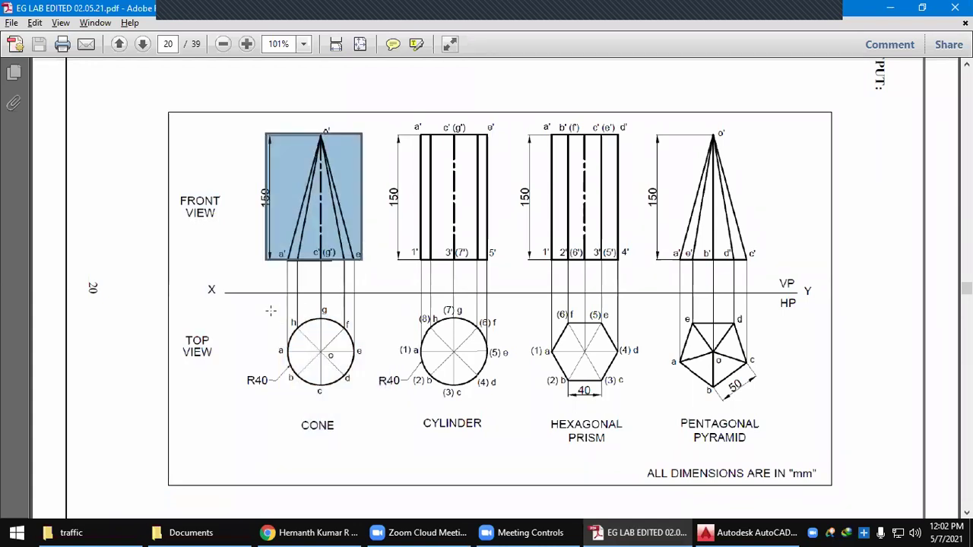
pyautogui.moveTo(270, 303); pyautogui.dragTo(376, 394)
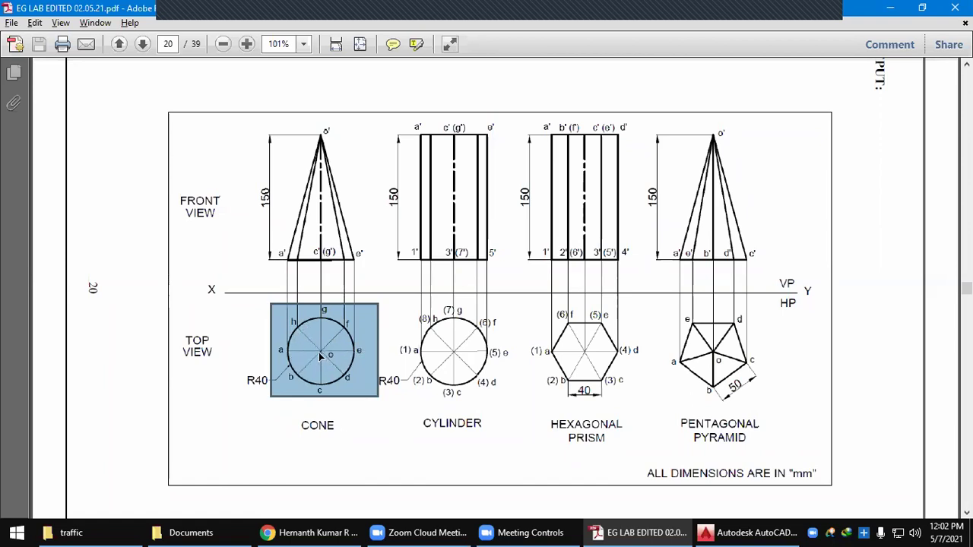
pyautogui.hotkey('alt', 'Tab')
pyautogui.hotkey('alt', 'Tab')
pyautogui.hotkey('alt', 'Tab')
pyautogui.hotkey('alt', 'Tab')
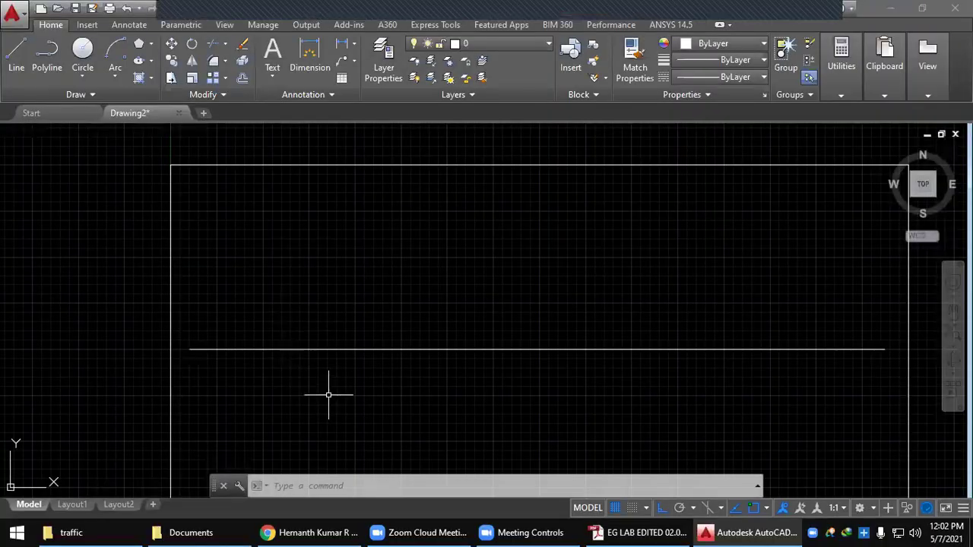
# Draw a circle of radius 40 below the XY line near the border's left side for the cone's top view, leaving a gap as in the manual
pyautogui.moveTo(323, 361); pyautogui.dragTo(312, 318, button='middle')
pyautogui.click(86, 52)
pyautogui.hotkey('alt', 'Tab')
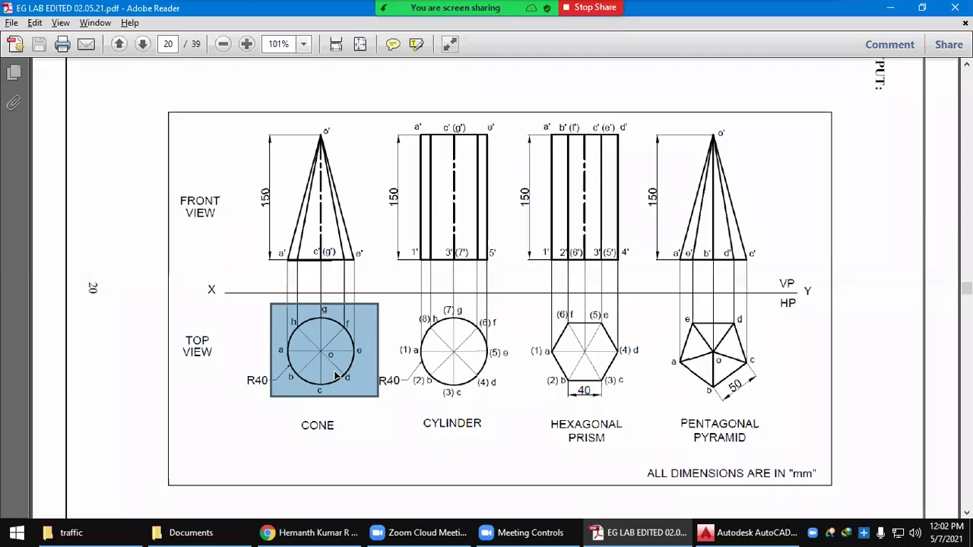
pyautogui.click(319, 296)
pyautogui.moveTo(316, 291); pyautogui.dragTo(333, 318)
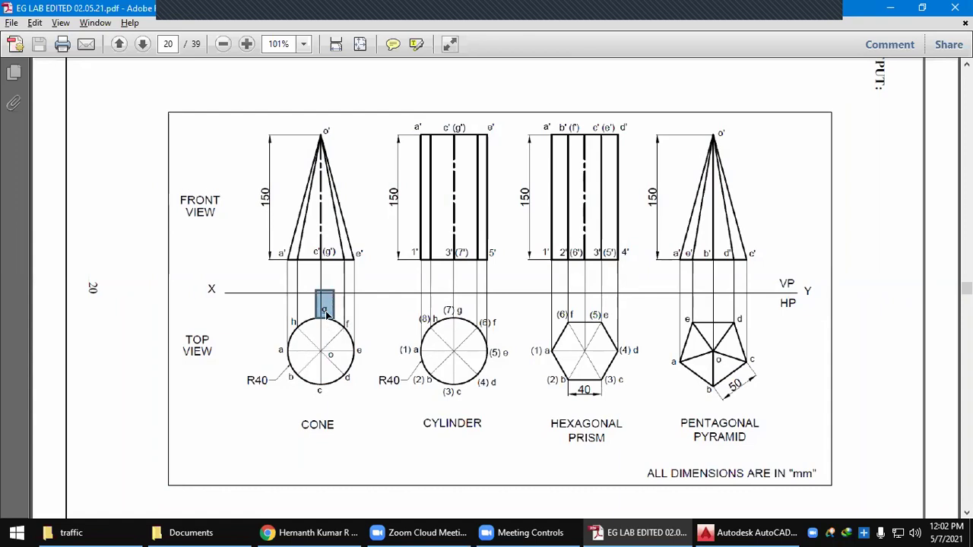
pyautogui.hotkey('alt', 'Tab')
pyautogui.hotkey('alt', 'Tab')
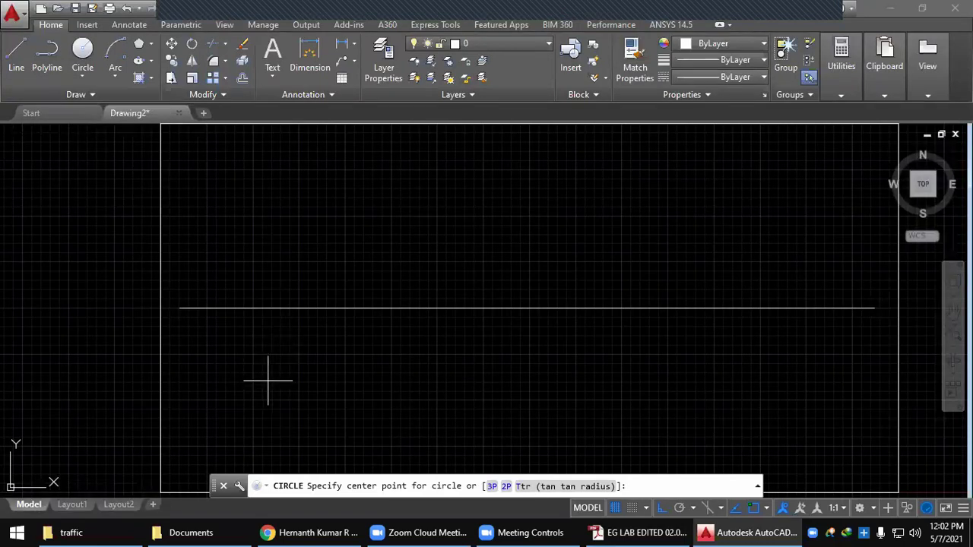
pyautogui.click(269, 390)
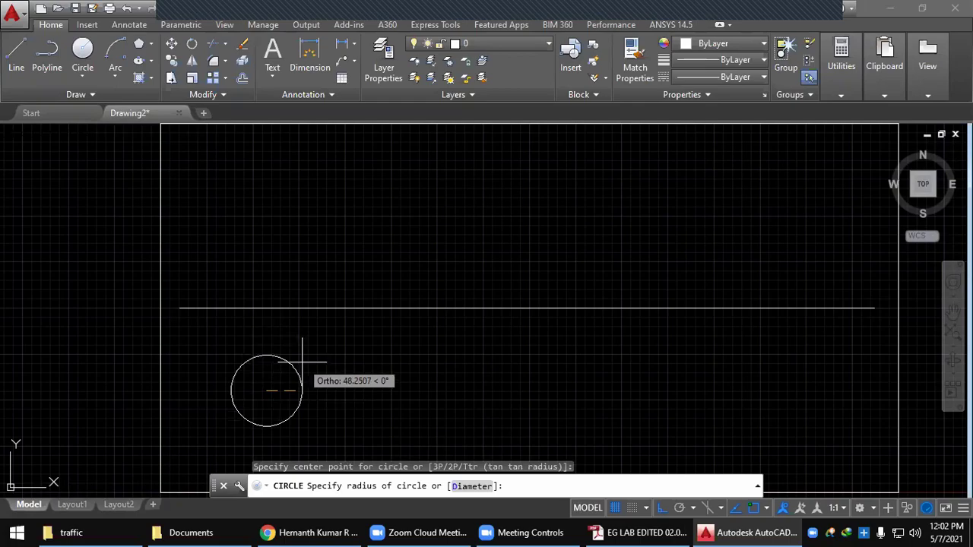
pyautogui.hotkey('alt', 'Tab')
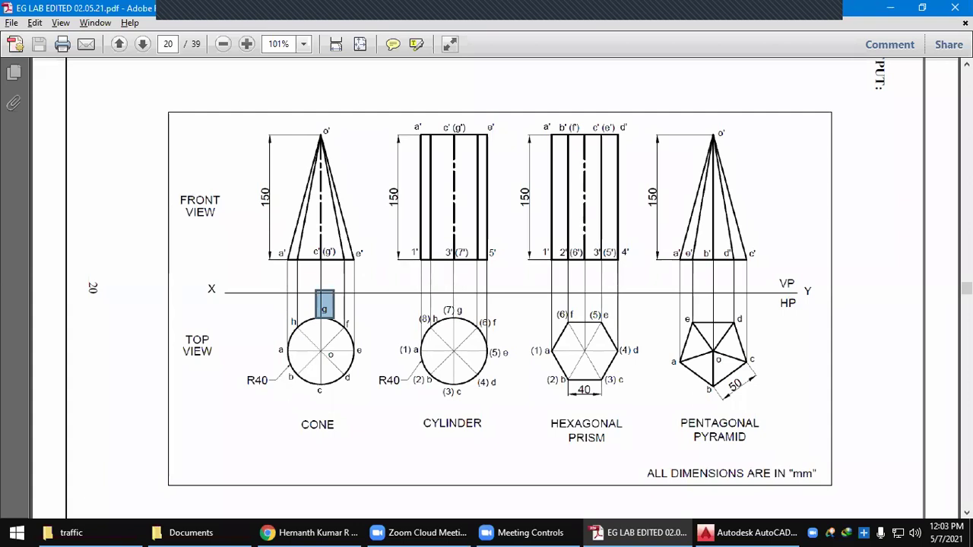
pyautogui.hotkey('alt', 'Tab')
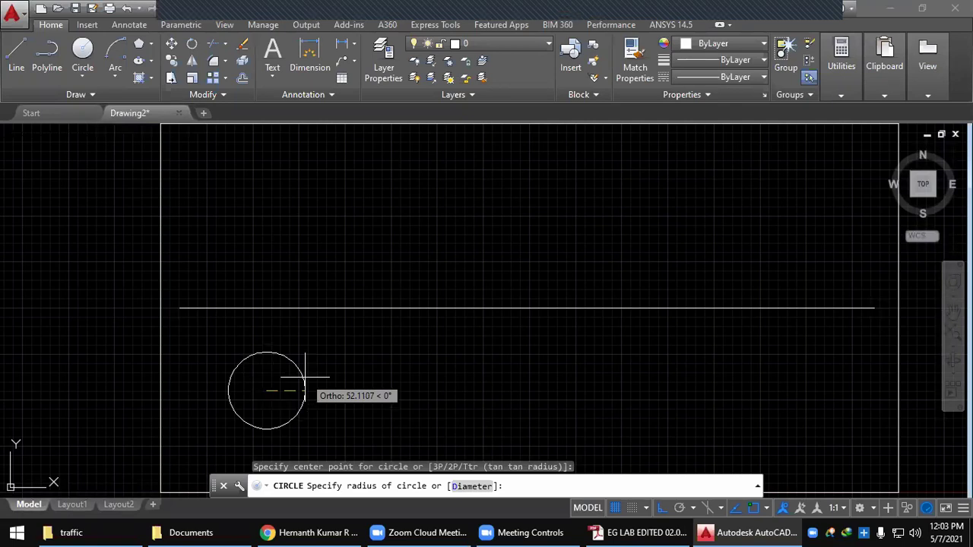
pyautogui.write('40')
pyautogui.press('Return')
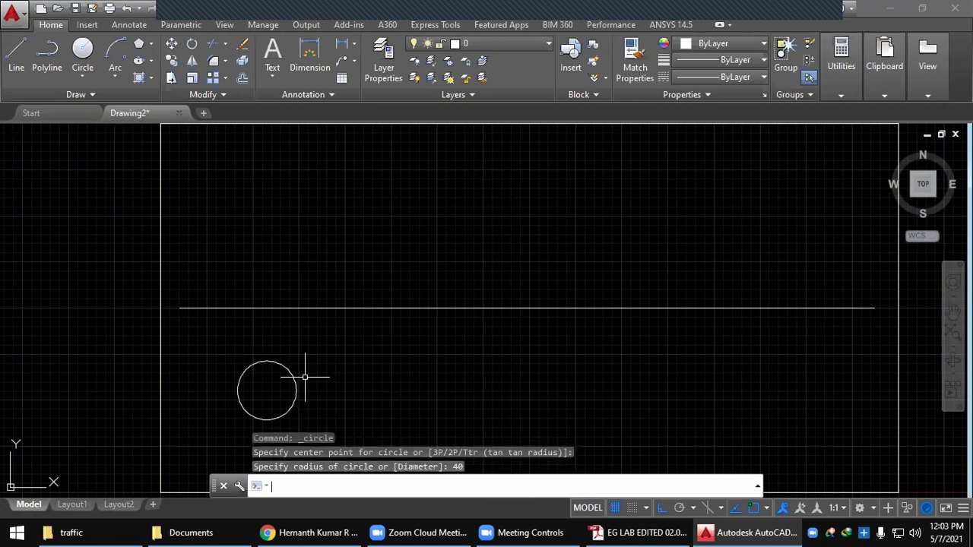
# Draw a vertical projector from the cone circle's centre through its top quadrant to a point a little above the XY line
pyautogui.click(16, 57)
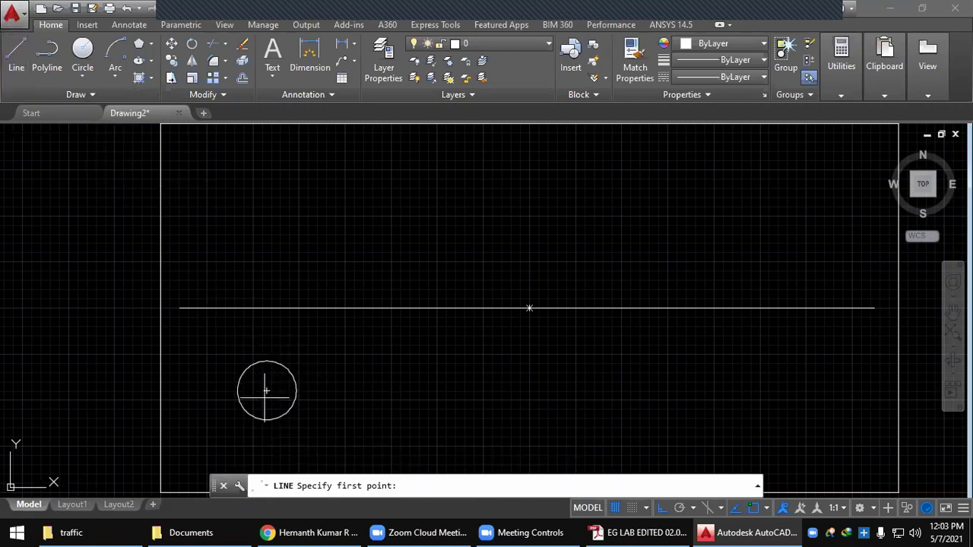
pyautogui.hotkey('alt', 'Tab')
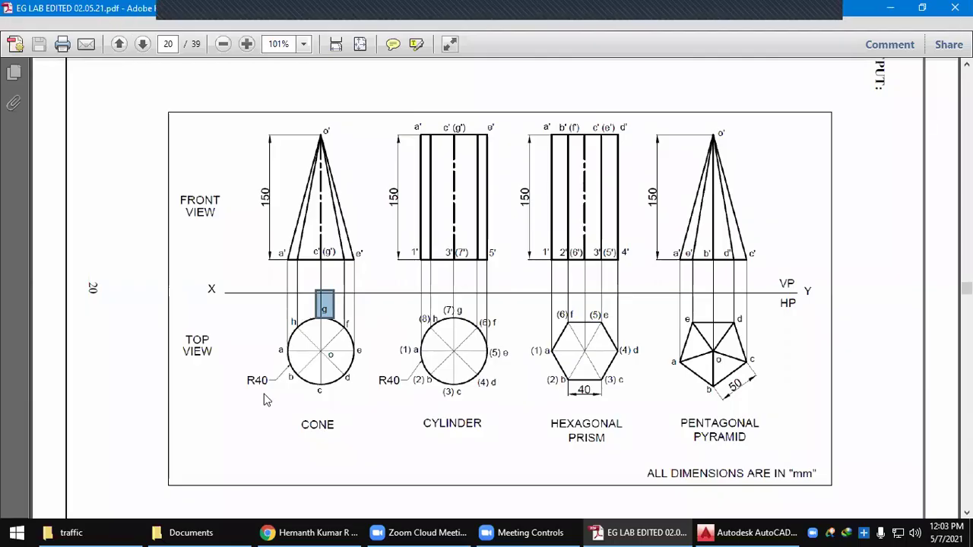
pyautogui.hotkey('alt', 'Tab')
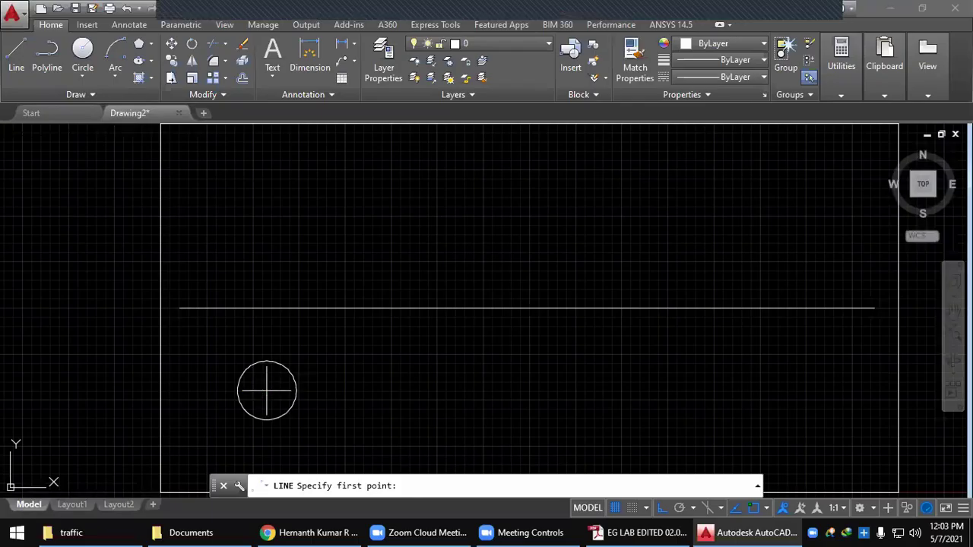
pyautogui.click(267, 391)
pyautogui.click(267, 362)
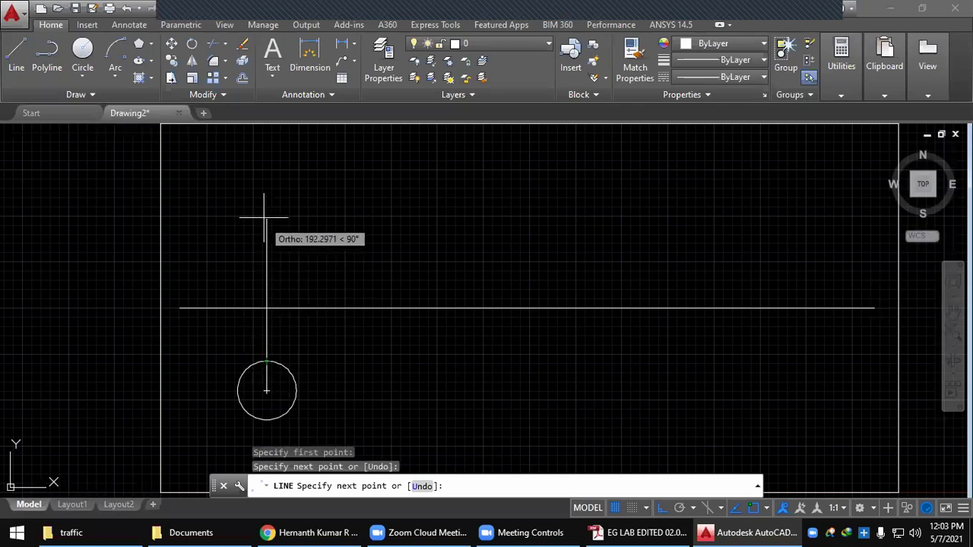
pyautogui.click(267, 260)
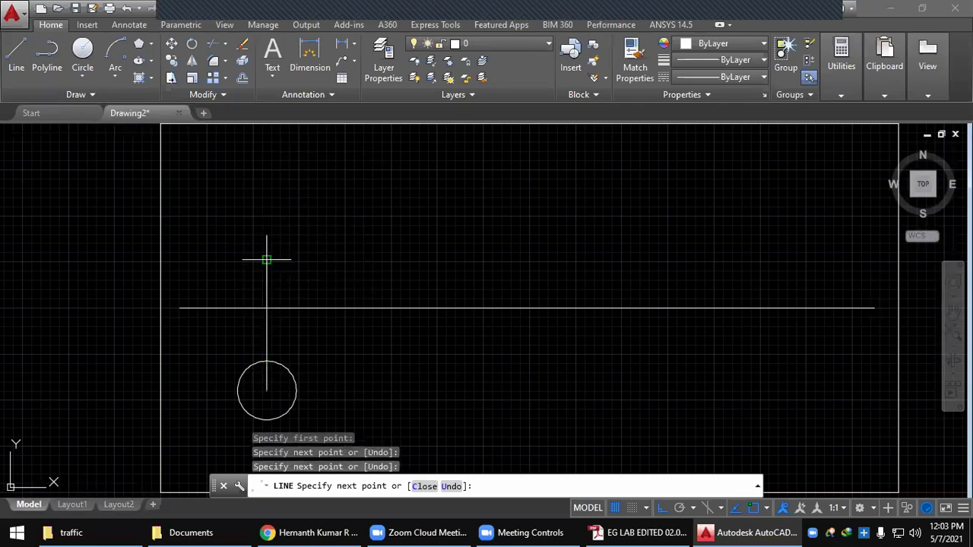
# Enable Dynamic Input so lengths show at the cursor, and end the projector line without another segment
pyautogui.moveTo(275, 186)
pyautogui.mouseDown(button='middle')
pyautogui.moveTo(252, 343)
pyautogui.moveTo(243, 258)
pyautogui.mouseUp(button='middle')
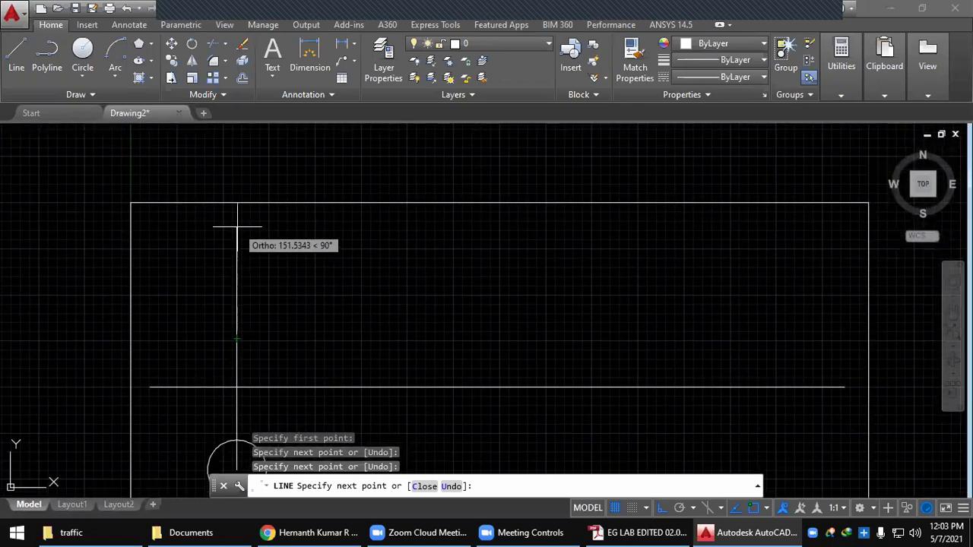
pyautogui.hotkey('alt', 'Tab')
pyautogui.hotkey('alt', 'Tab')
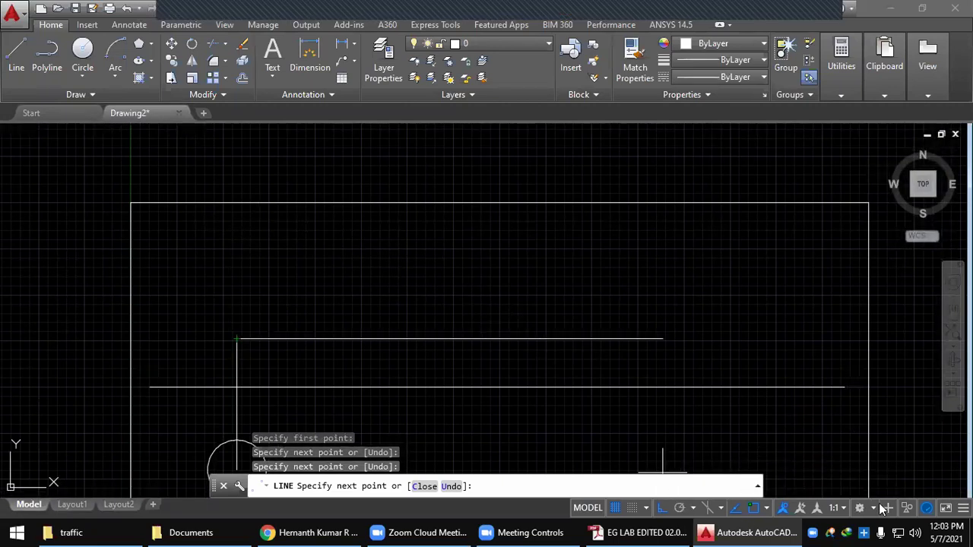
pyautogui.click(963, 508)
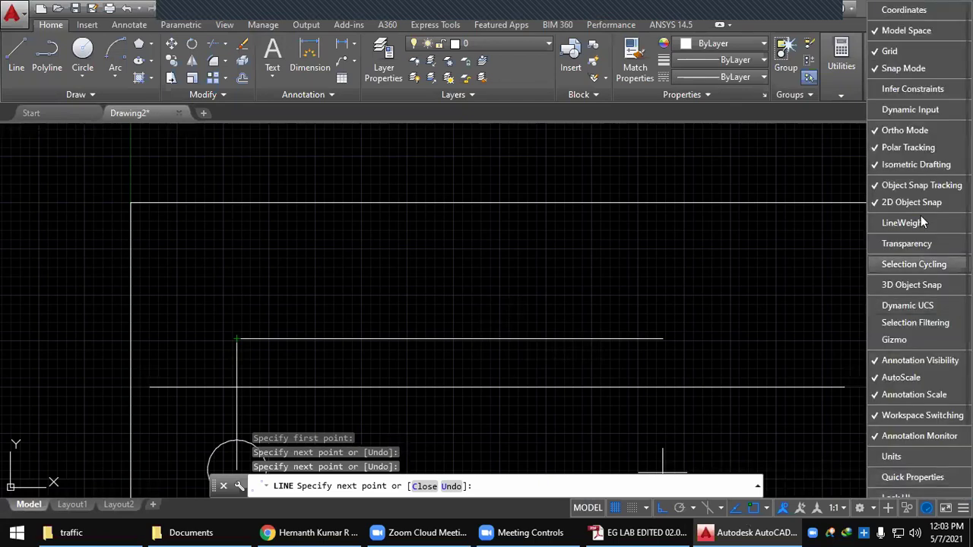
pyautogui.click(909, 110)
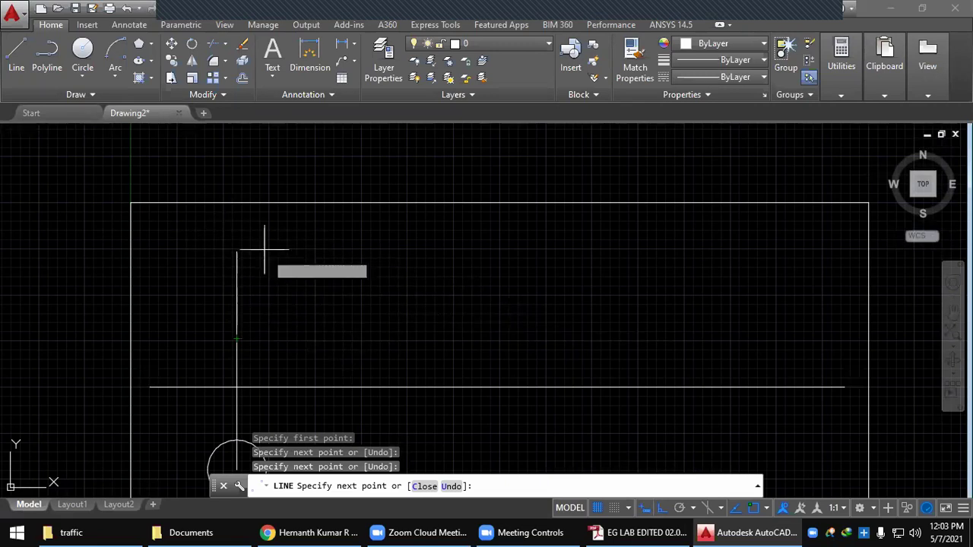
pyautogui.press('Escape')
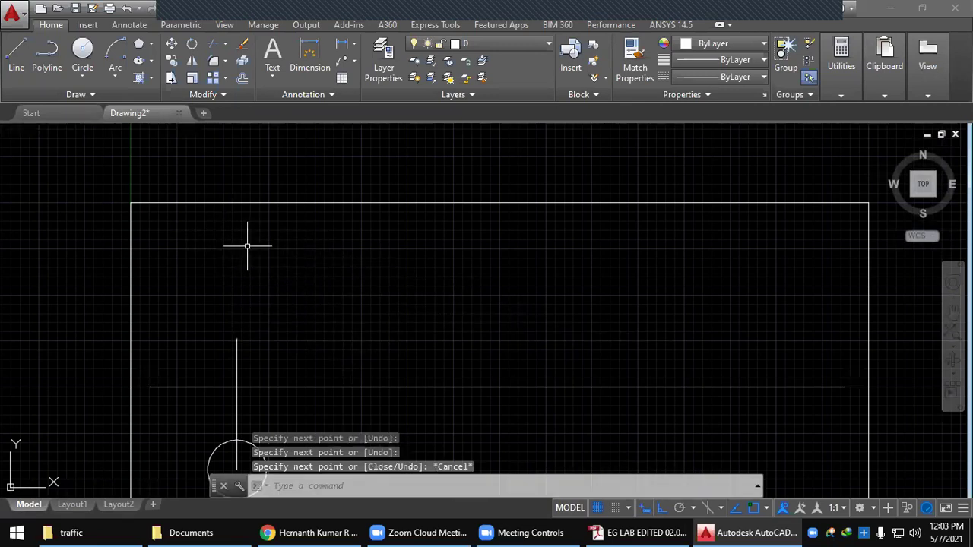
# Draw the cone's 150 mm vertical axis upward from the projector's top end
pyautogui.press('Return')
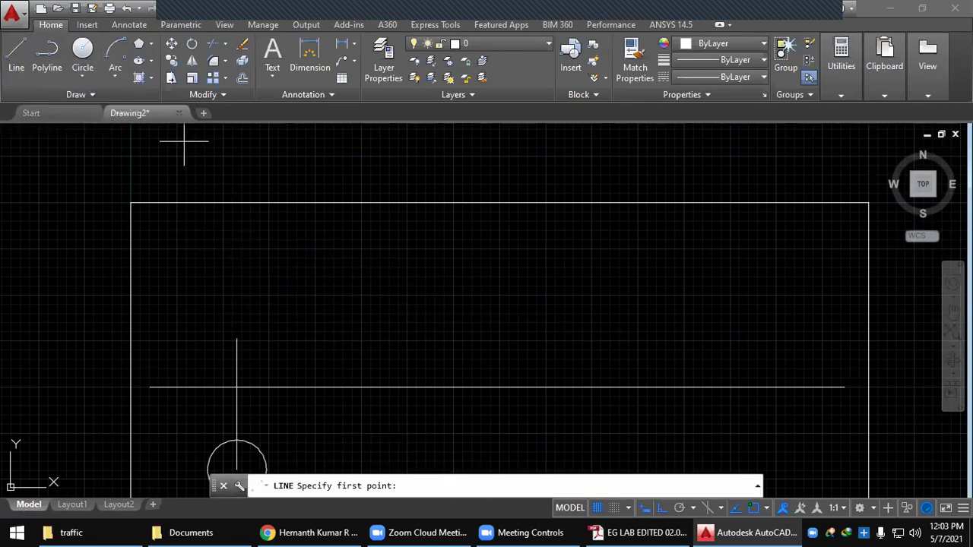
pyautogui.click(237, 338)
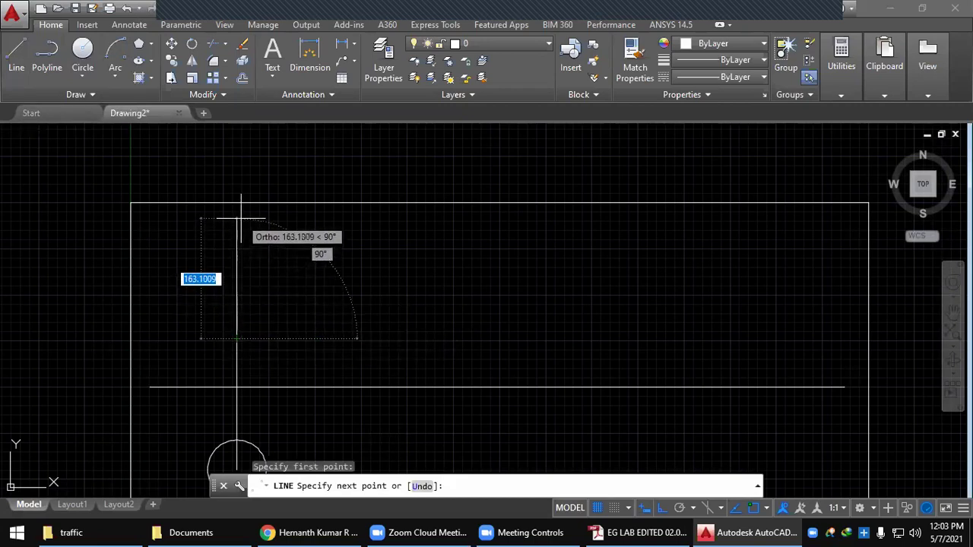
pyautogui.write('15')
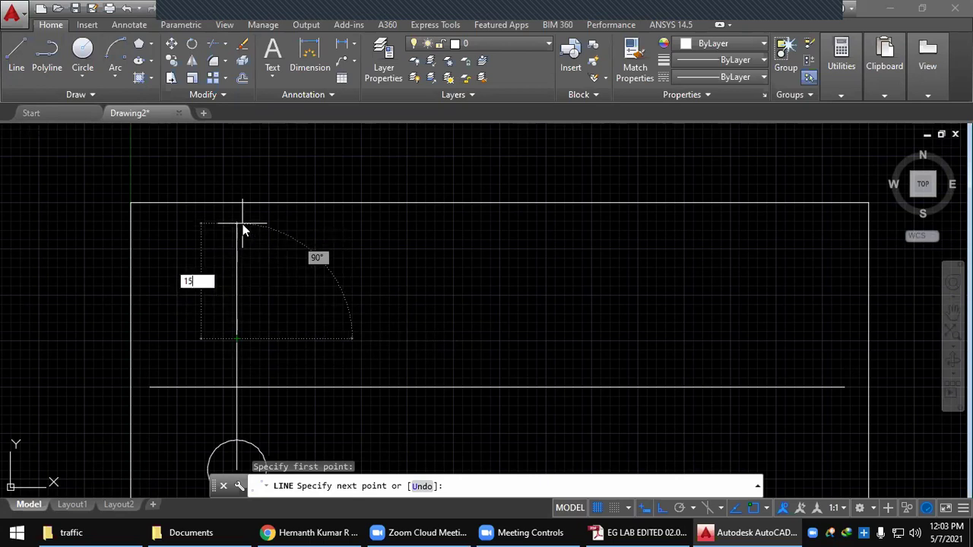
pyautogui.press('Return')
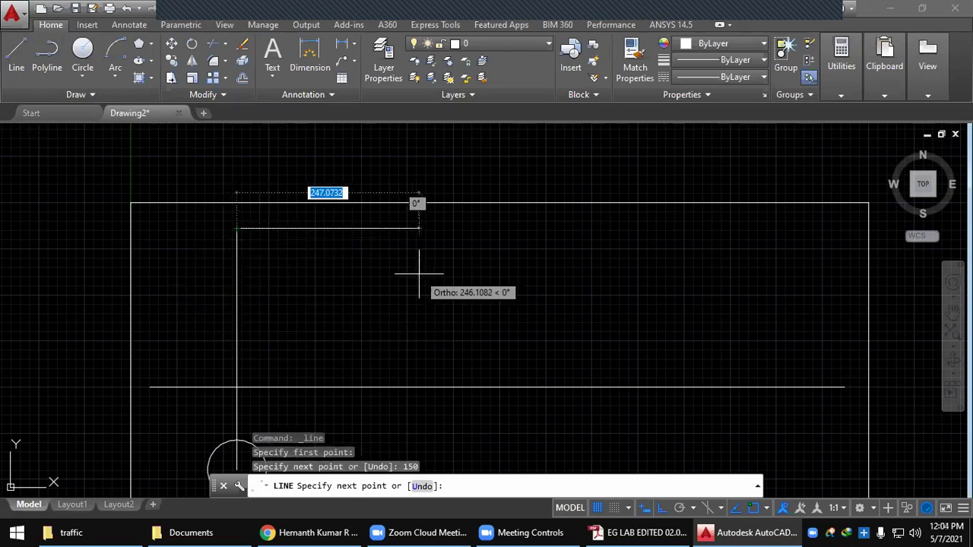
pyautogui.press('Escape')
pyautogui.click(237, 262)
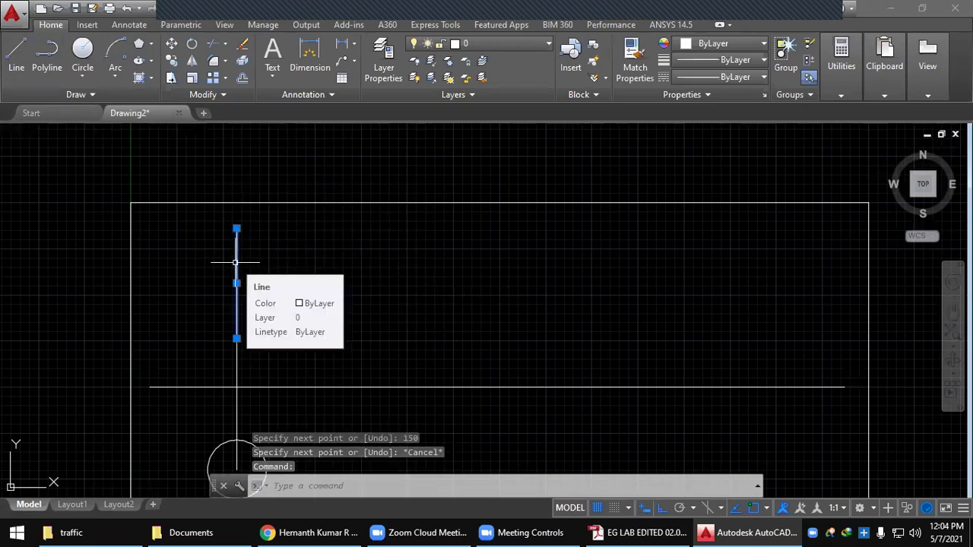
pyautogui.press('Escape')
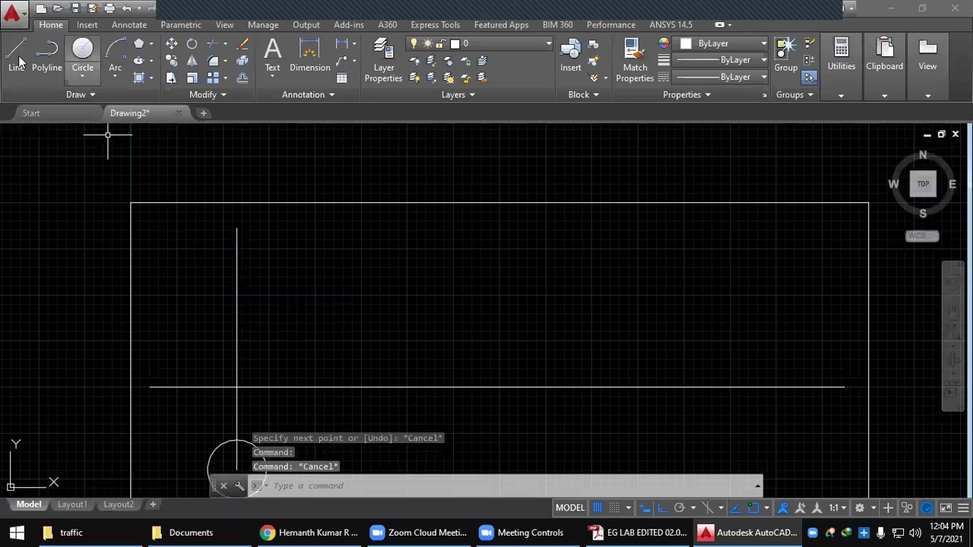
# Draw a trial 40 mm horizontal line in the open area right of the cone's axis and delete it
pyautogui.click(17, 52)
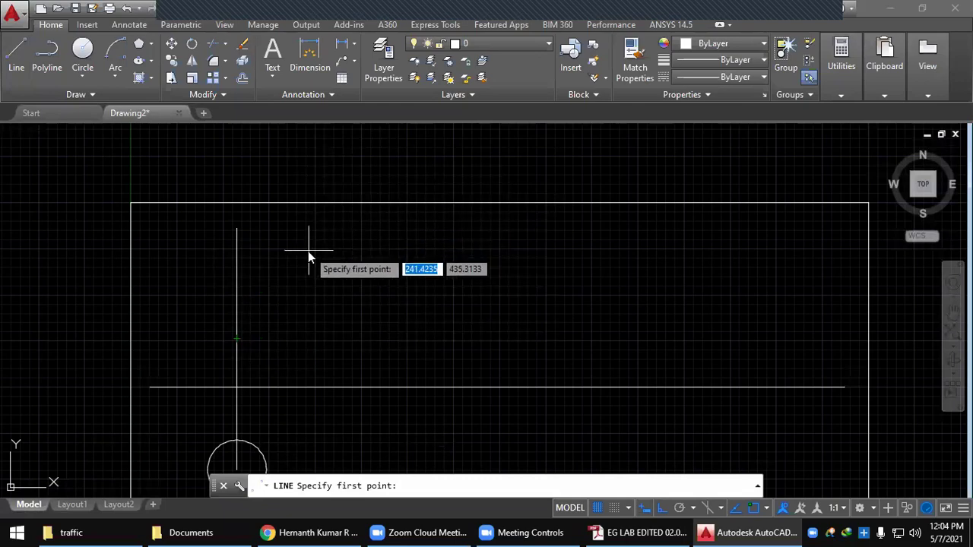
pyautogui.hotkey('alt', 'Tab')
pyautogui.moveTo(172, 184); pyautogui.dragTo(227, 226)
pyautogui.moveTo(173, 332); pyautogui.dragTo(234, 390)
pyautogui.hotkey('alt', 'Tab')
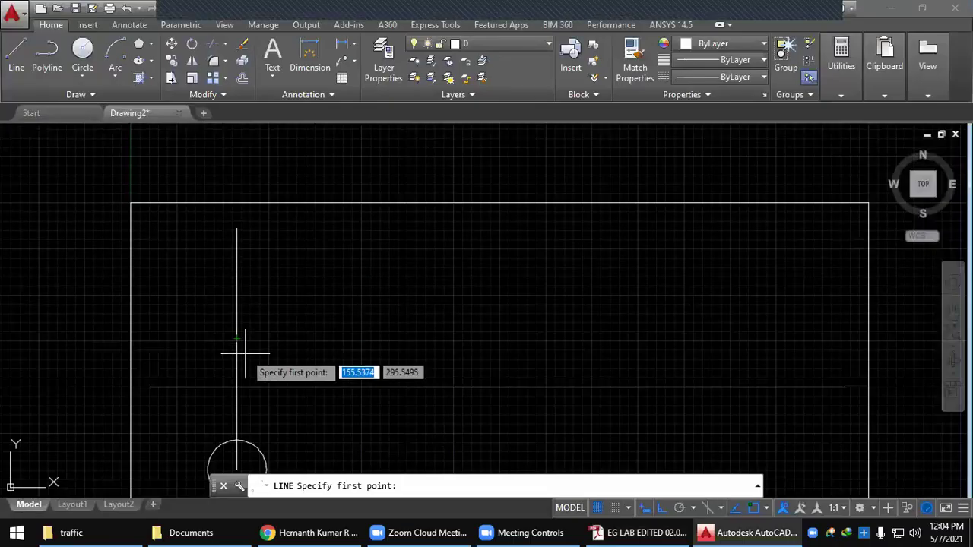
pyautogui.click(308, 259)
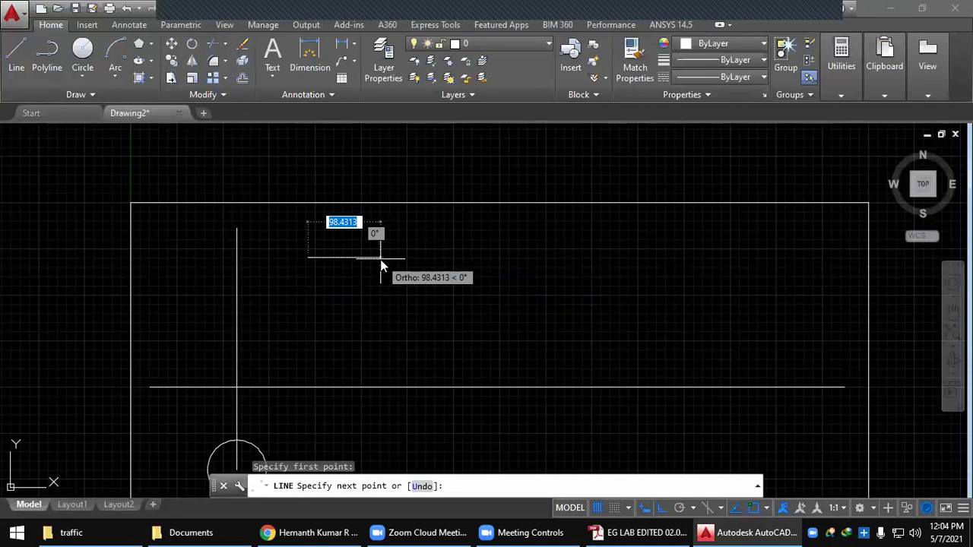
pyautogui.write('40')
pyautogui.press('Return')
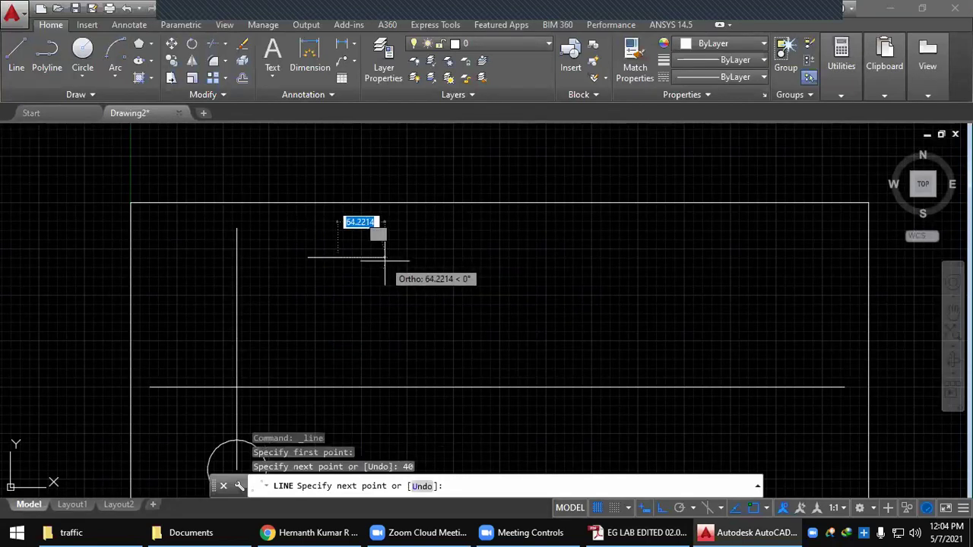
pyautogui.press('Escape')
pyautogui.click(334, 257)
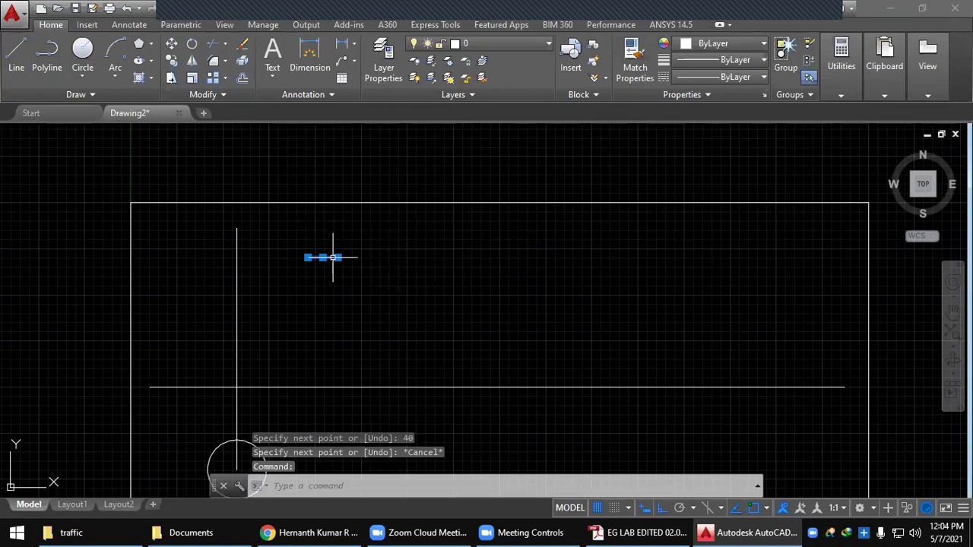
pyautogui.press('Escape')
pyautogui.click(332, 257)
pyautogui.press('Delete')
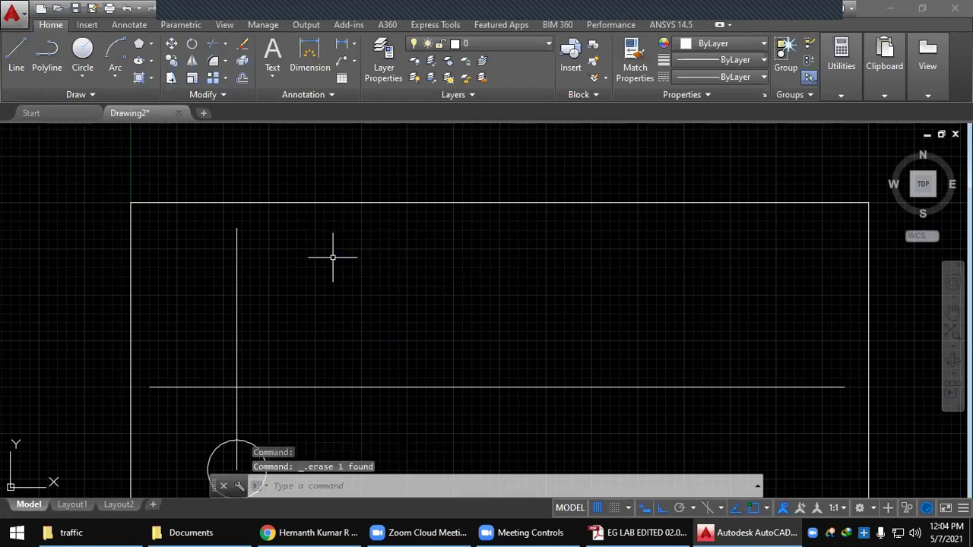
# Draw an 80 mm horizontal line in the open area right of the cone's axis
pyautogui.press('l')
pyautogui.press('Return')
pyautogui.click(299, 265)
pyautogui.write('80')
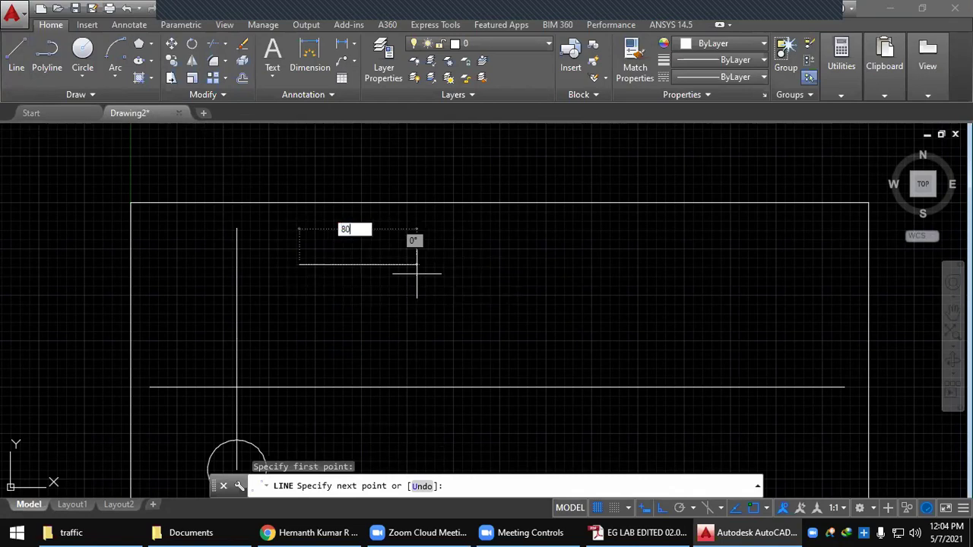
pyautogui.press('Return')
pyautogui.press('Escape')
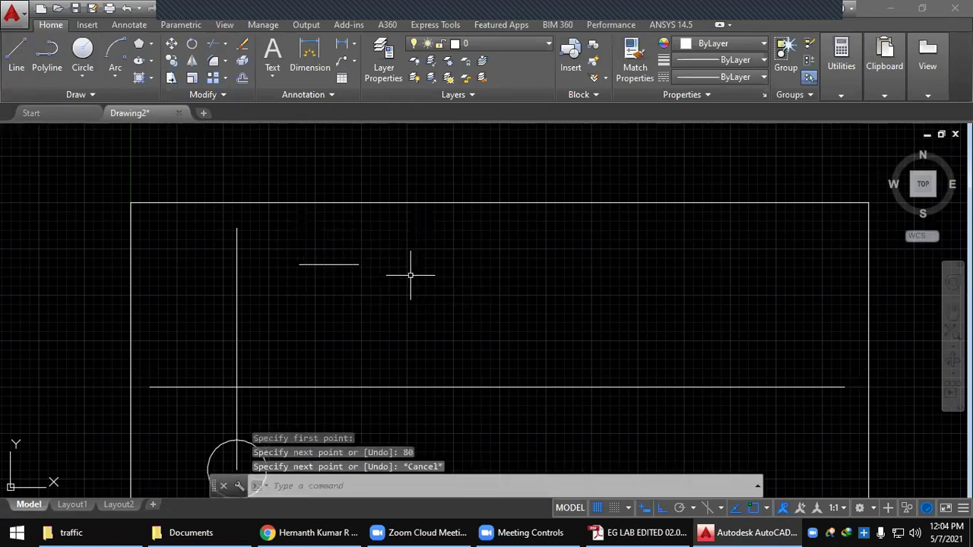
# Move the 80 mm line by its midpoint onto the lower end of the cone's axis, just above the XY line
pyautogui.click(330, 264)
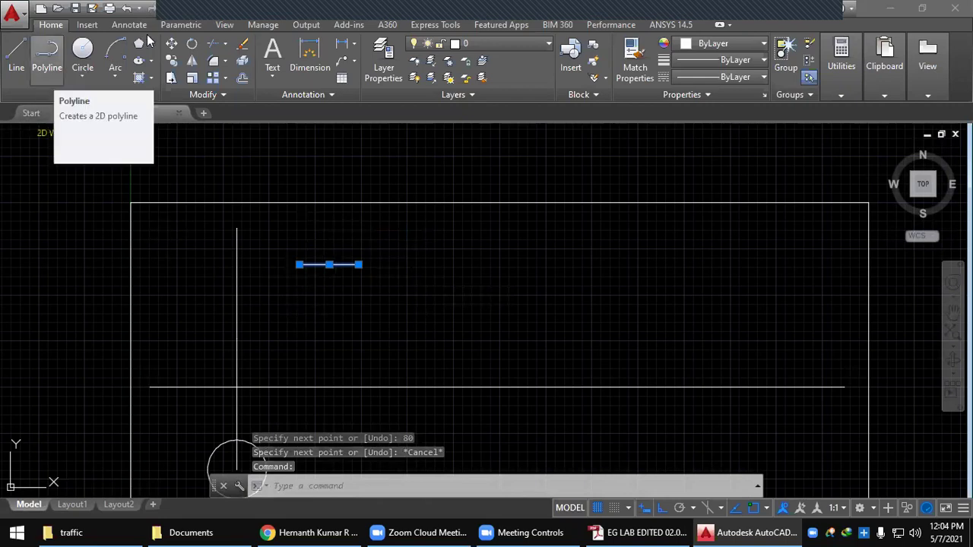
pyautogui.click(172, 44)
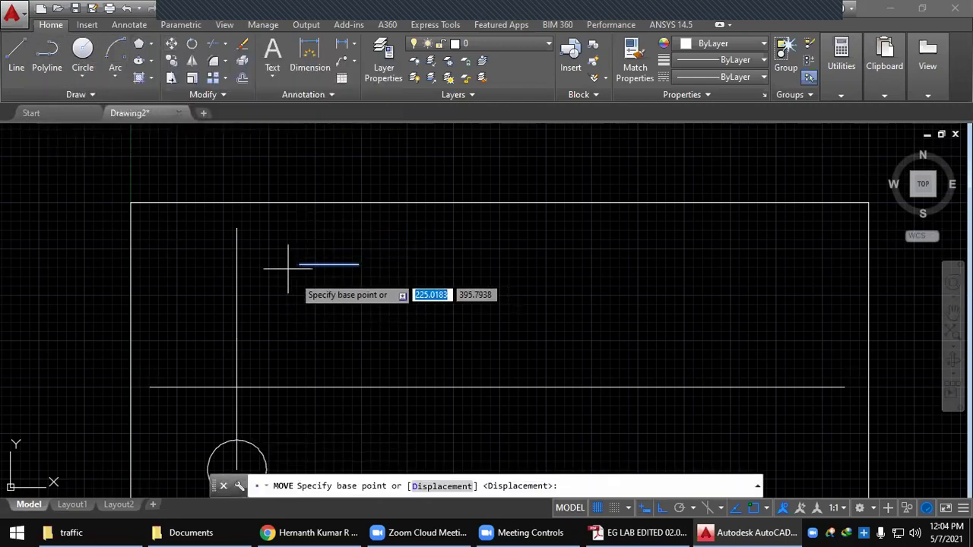
pyautogui.click(329, 265)
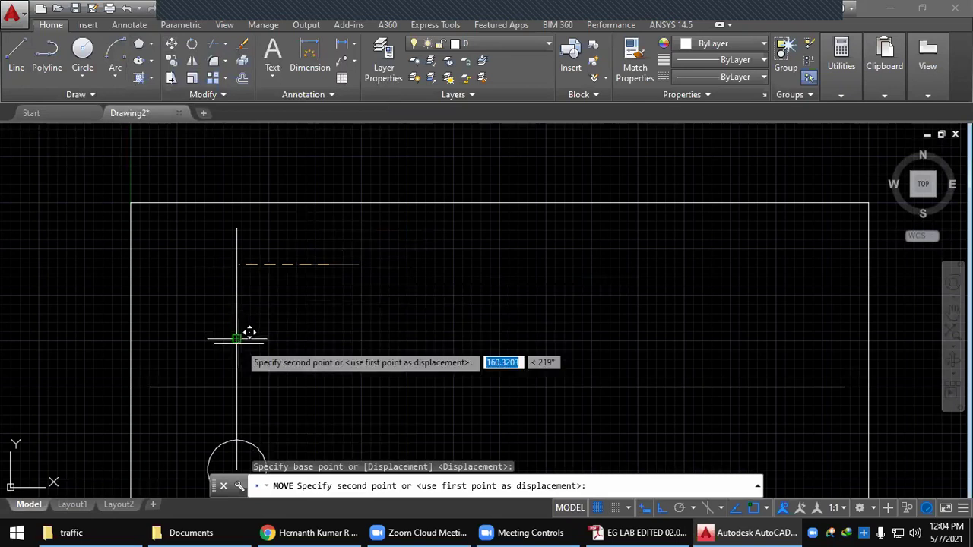
pyautogui.click(238, 338)
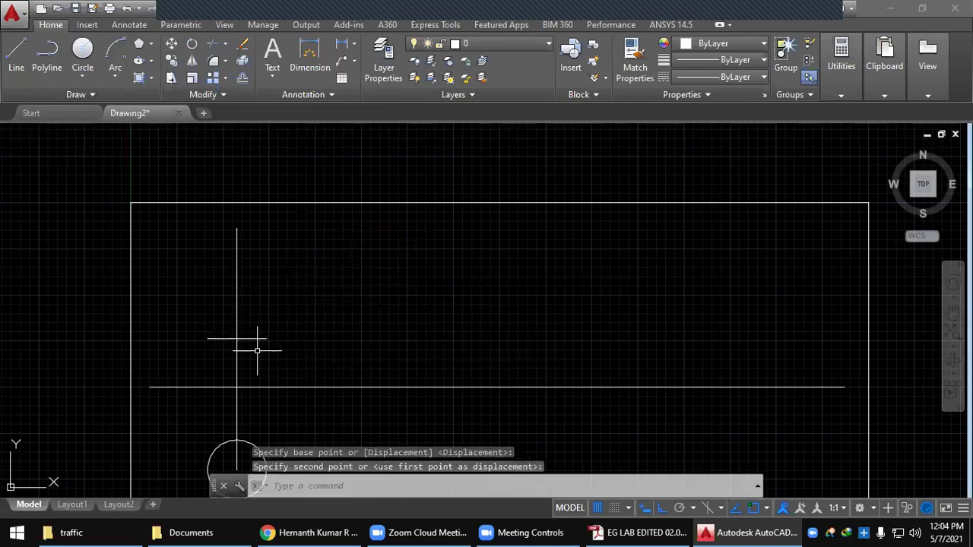
pyautogui.press('Escape')
# Compare the cone's base line, axis and top-view circle with the reference figure in the PDF
pyautogui.click(256, 339)
pyautogui.hotkey('alt', 'Tab')
pyautogui.moveTo(256, 238); pyautogui.dragTo(380, 277)
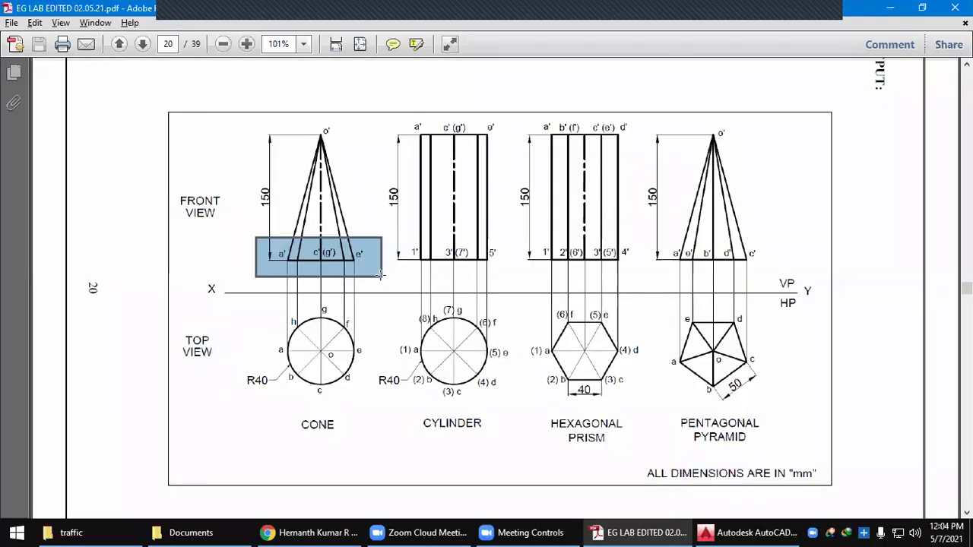
pyautogui.hotkey('alt', 'Tab')
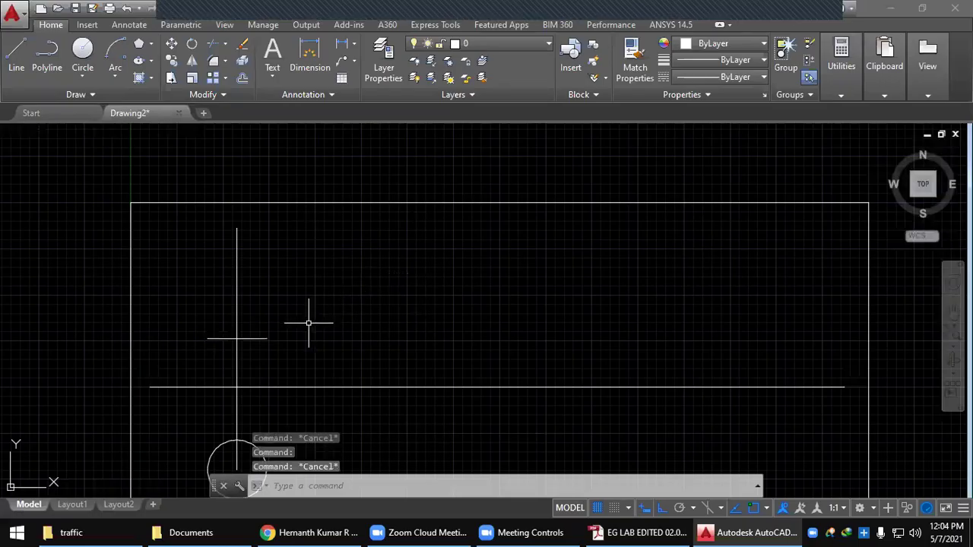
pyautogui.moveTo(307, 325); pyautogui.dragTo(318, 198, button='middle')
pyautogui.scroll(2, 319, 198)
pyautogui.moveTo(263, 281); pyautogui.dragTo(263, 365, button='middle')
pyautogui.click(217, 223)
pyautogui.click(207, 190)
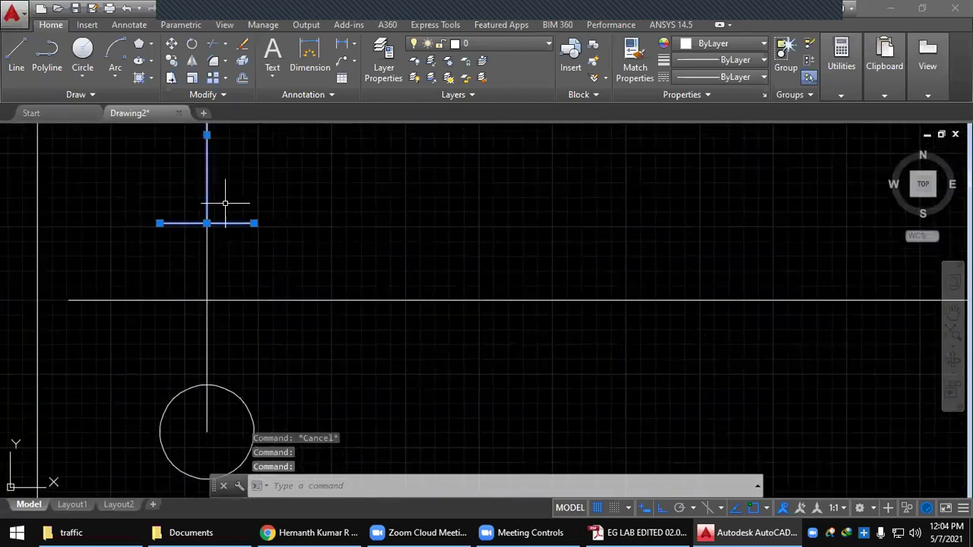
pyautogui.press('Escape')
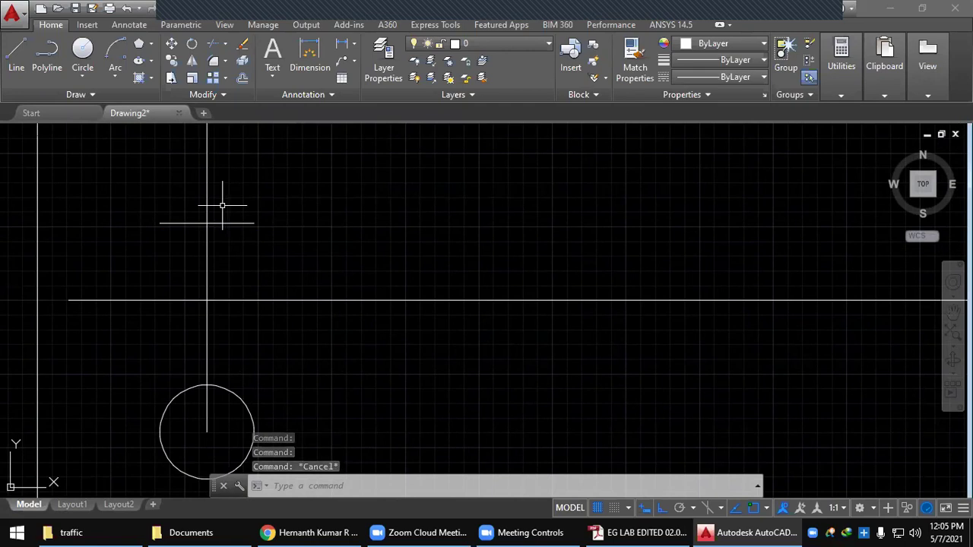
pyautogui.click(231, 392)
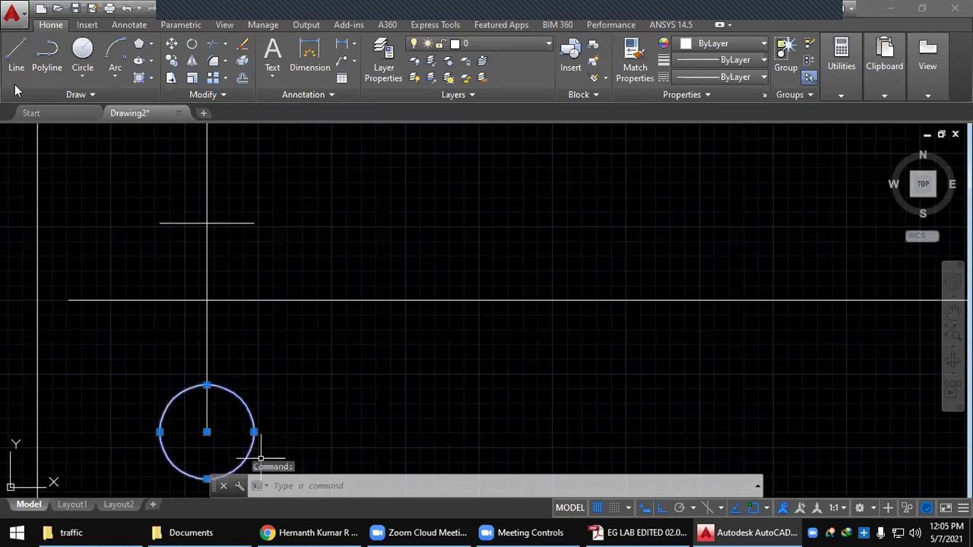
pyautogui.press('Escape')
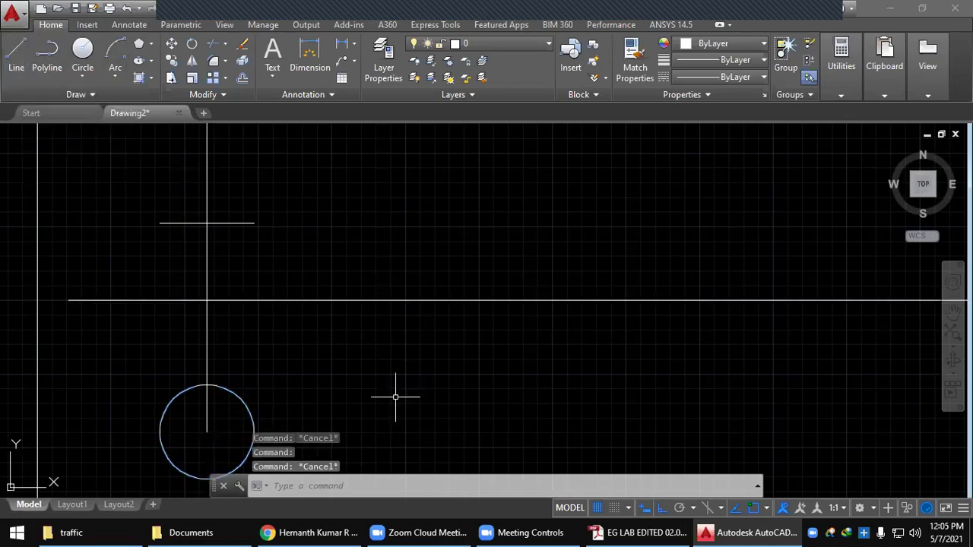
# Create a polar array of the vertical radius line about the centre of the cone's circle
pyautogui.click(214, 410)
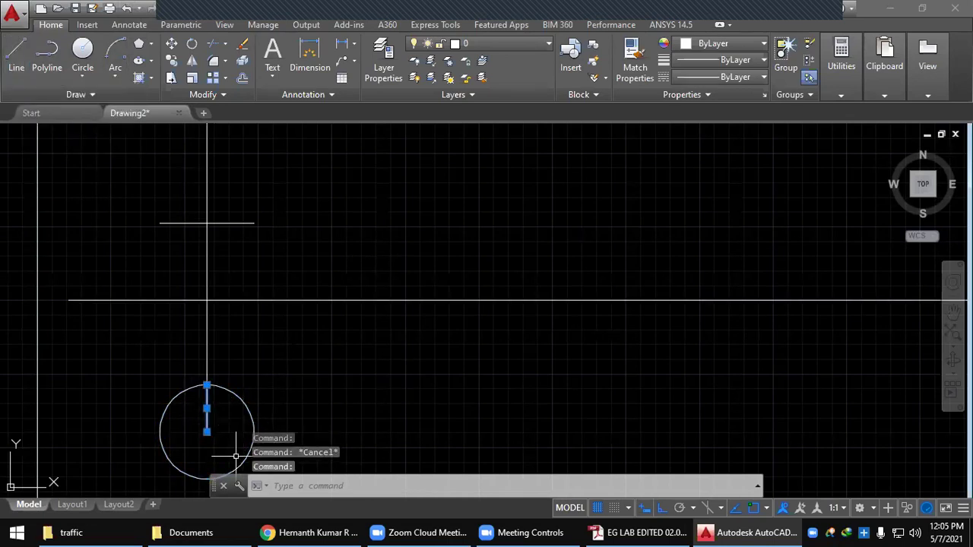
pyautogui.scroll(2, 292, 386)
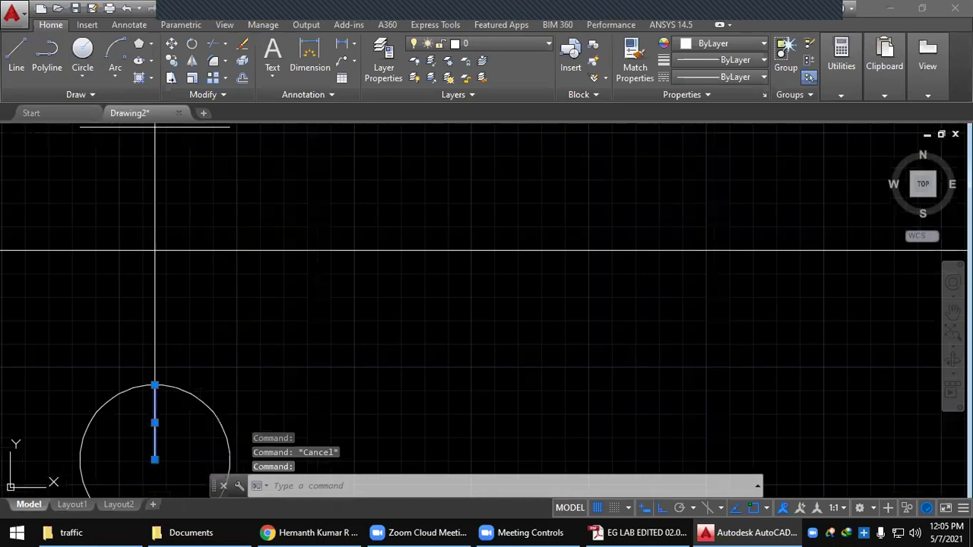
pyautogui.moveTo(292, 386)
pyautogui.mouseDown(button='middle')
pyautogui.moveTo(309, 259)
pyautogui.moveTo(362, 230)
pyautogui.mouseUp(button='middle')
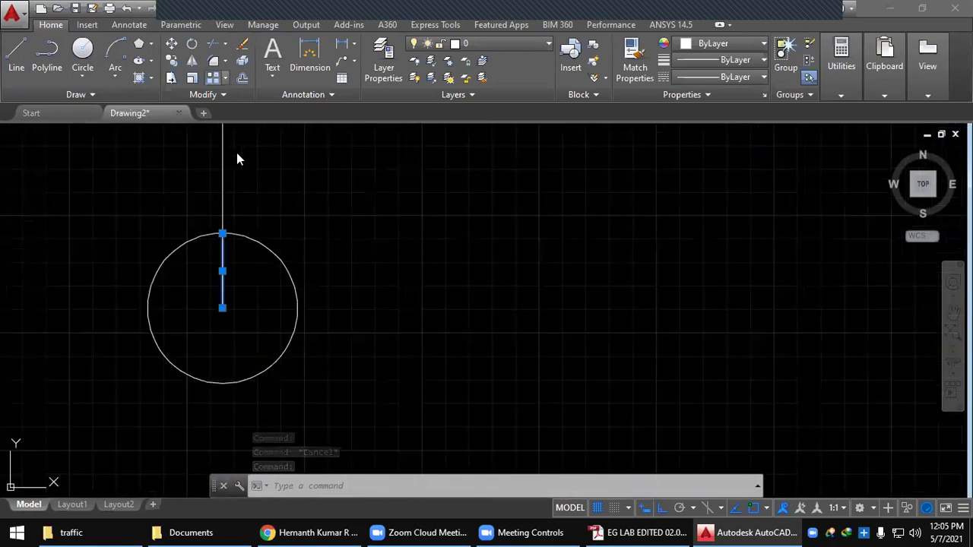
pyautogui.click(226, 78)
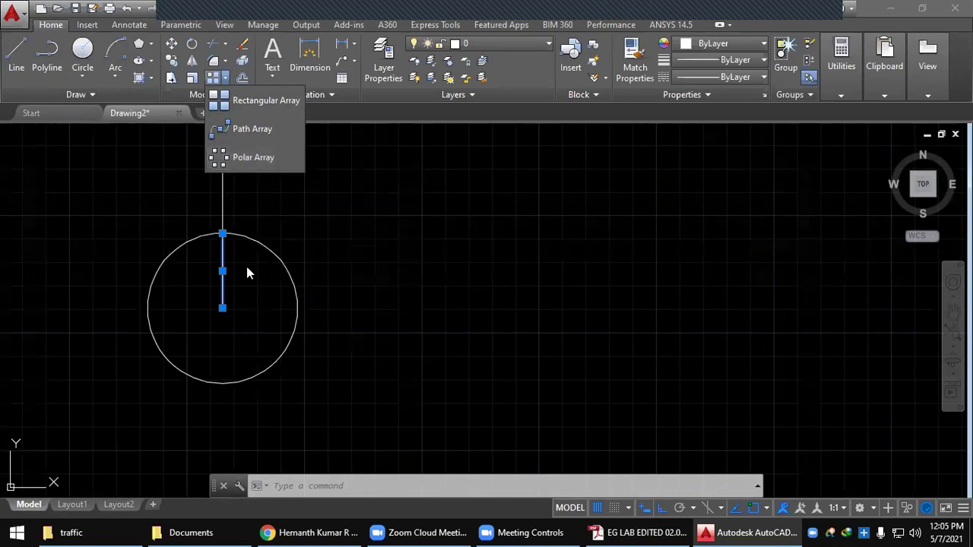
pyautogui.click(249, 155)
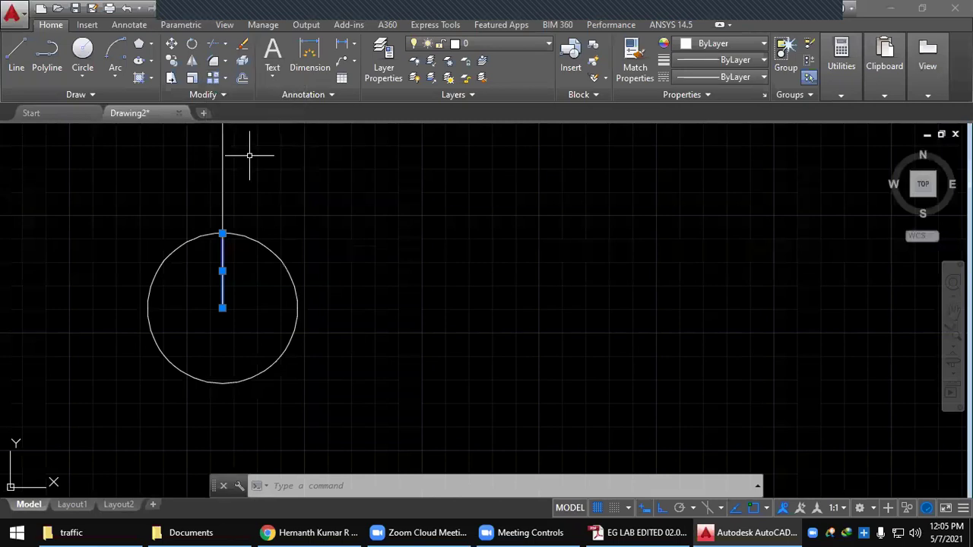
pyautogui.click(226, 79)
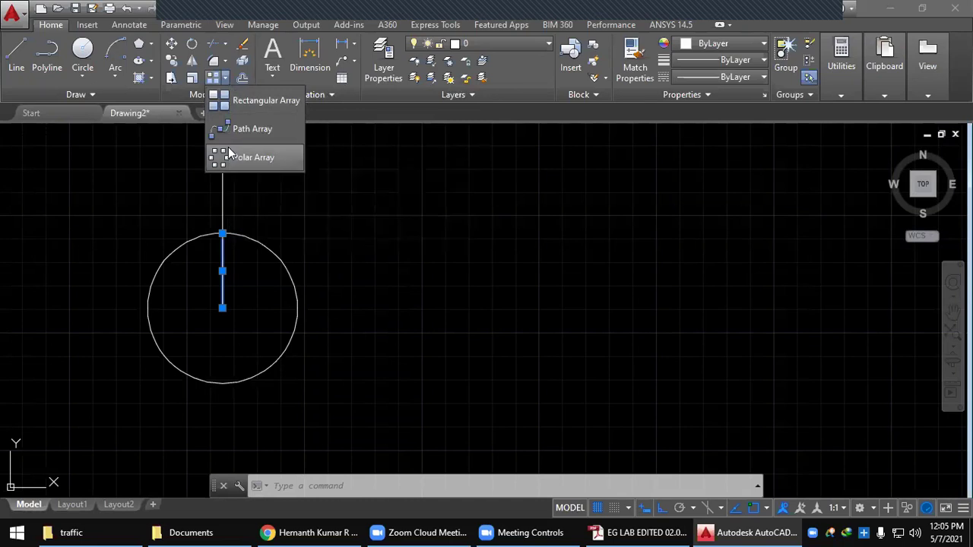
pyautogui.click(228, 157)
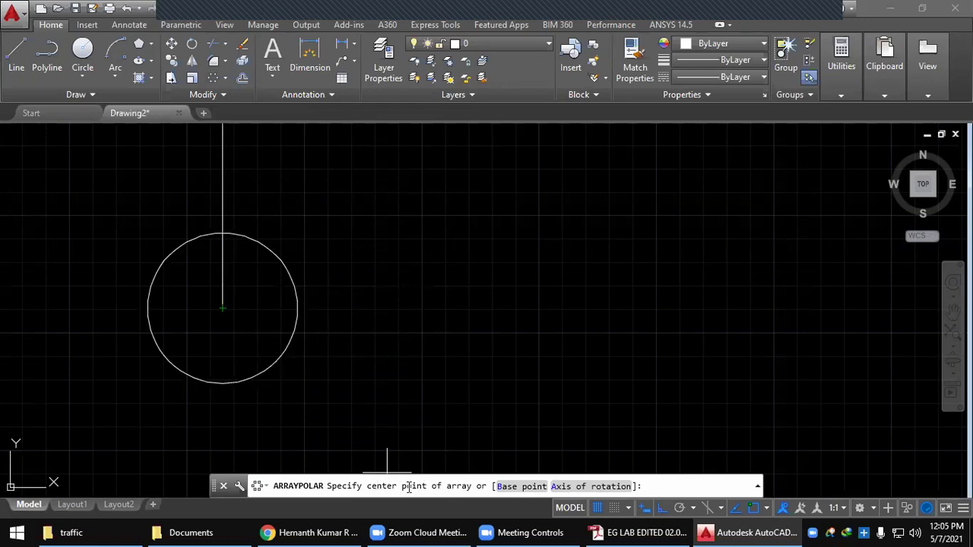
pyautogui.click(222, 308)
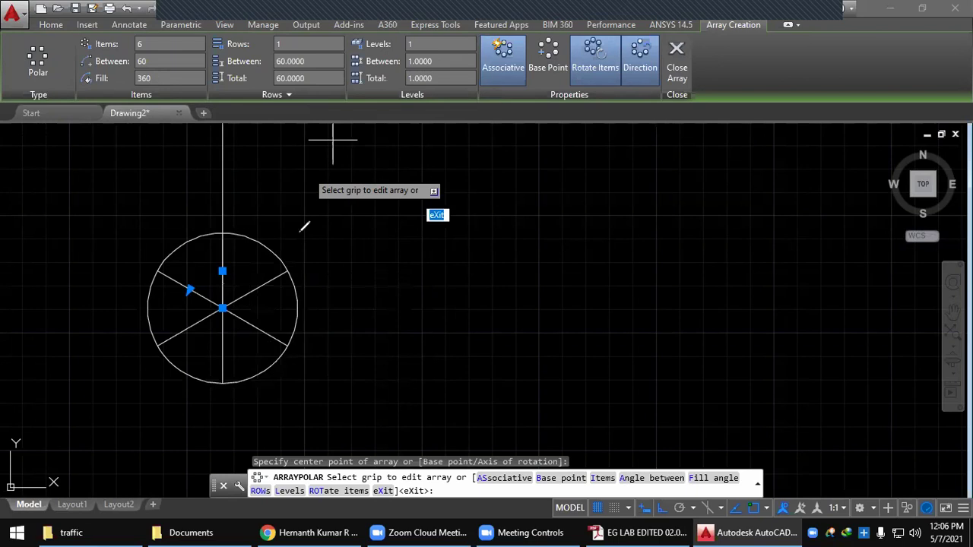
pyautogui.moveTo(227, 252); pyautogui.dragTo(229, 267)
pyautogui.moveTo(258, 295)
pyautogui.mouseDown()
pyautogui.moveTo(285, 303)
pyautogui.moveTo(281, 338)
pyautogui.moveTo(218, 352)
pyautogui.moveTo(231, 348)
pyautogui.moveTo(228, 373)
pyautogui.mouseUp()
pyautogui.moveTo(183, 322); pyautogui.dragTo(184, 350)
pyautogui.moveTo(183, 322); pyautogui.dragTo(195, 323)
pyautogui.moveTo(181, 274); pyautogui.dragTo(175, 283)
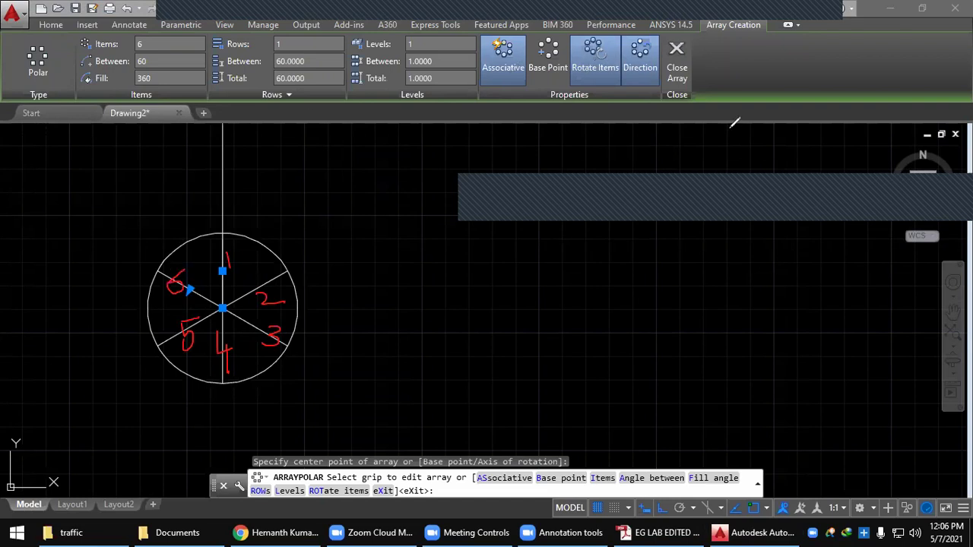
pyautogui.click(889, 186)
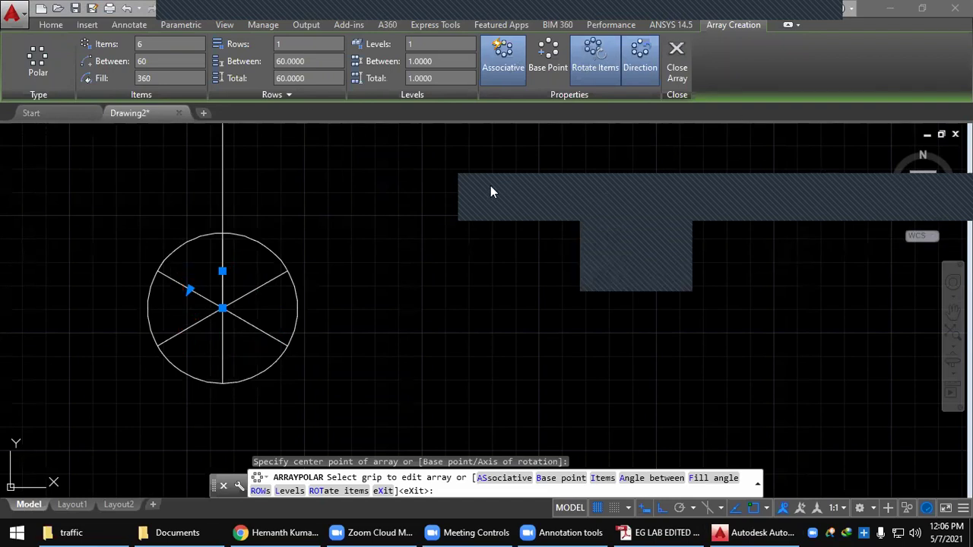
# Set the polar array to 8 items as in the PDF's cone top view and finish the array
pyautogui.click(645, 530)
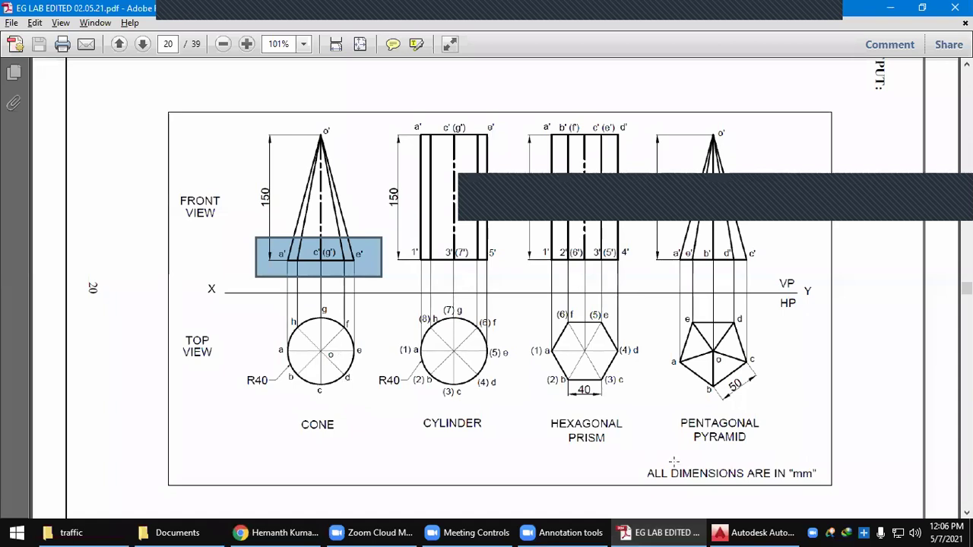
pyautogui.moveTo(680, 531)
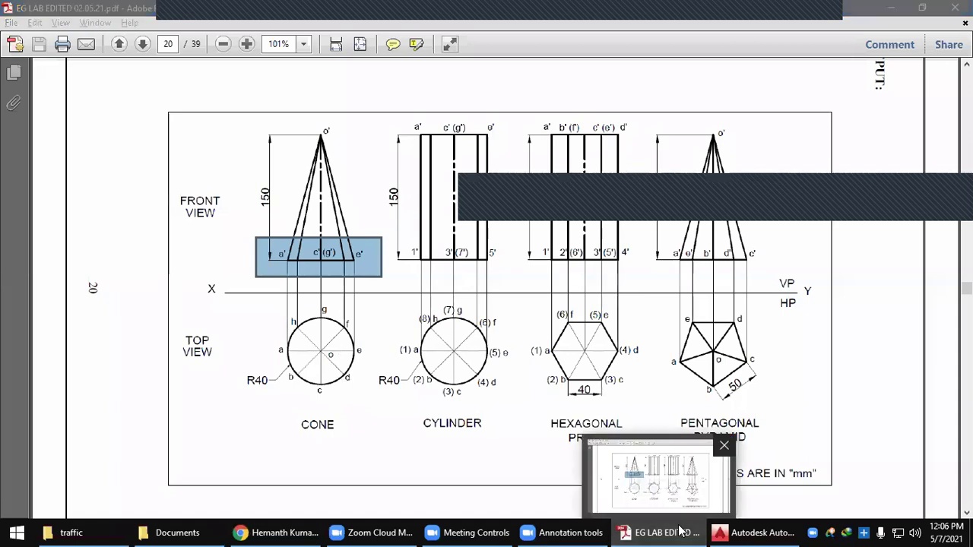
pyautogui.click(681, 531)
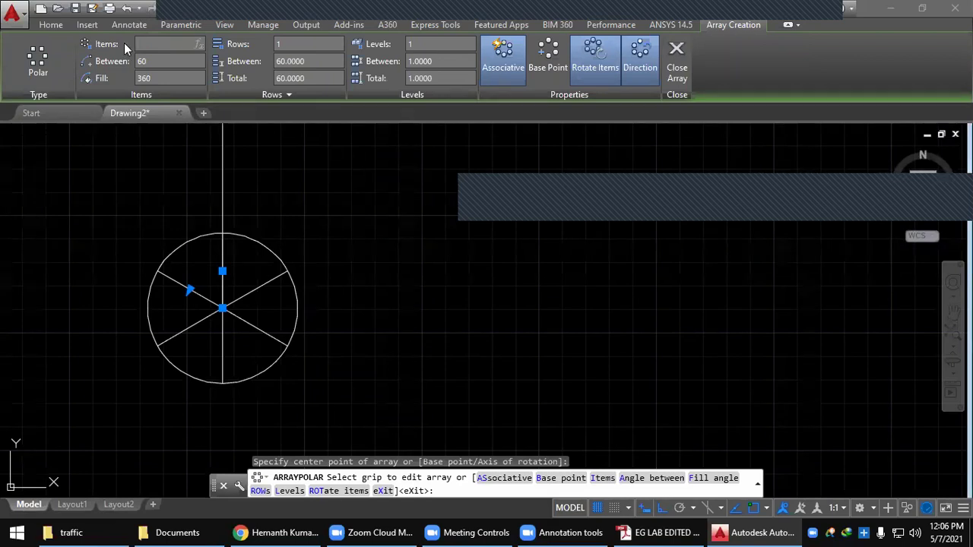
pyautogui.write('8')
pyautogui.press('Return')
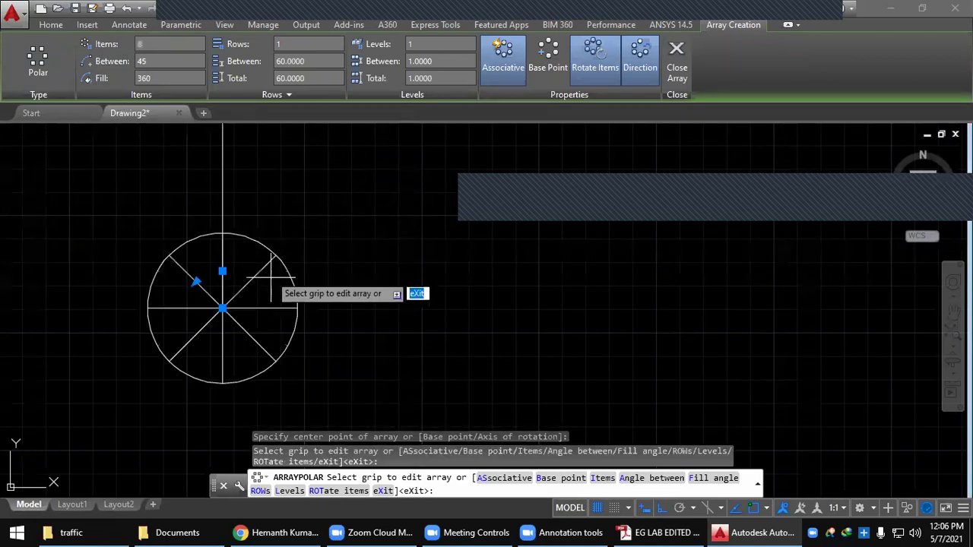
pyautogui.hotkey('alt', 'Tab')
pyautogui.moveTo(279, 319); pyautogui.dragTo(368, 396)
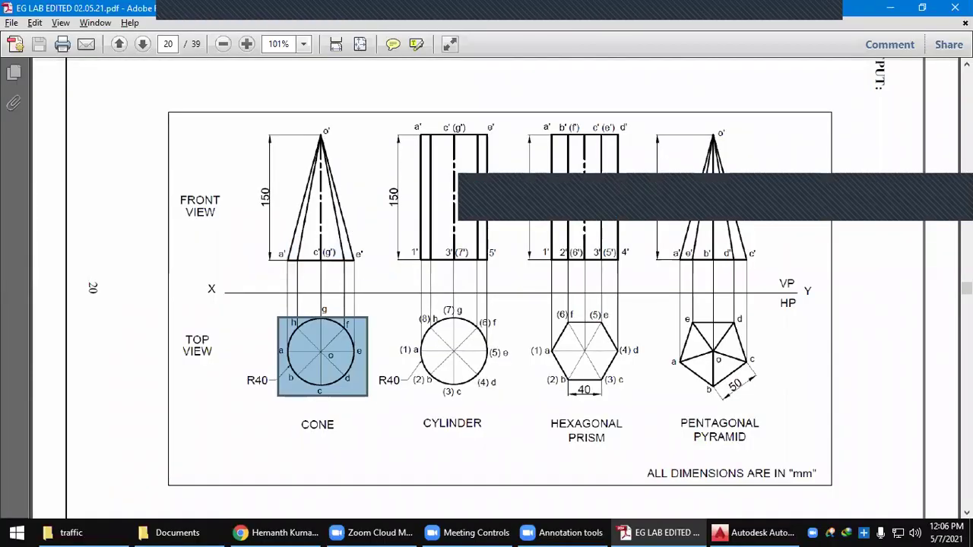
pyautogui.hotkey('alt', 'Tab')
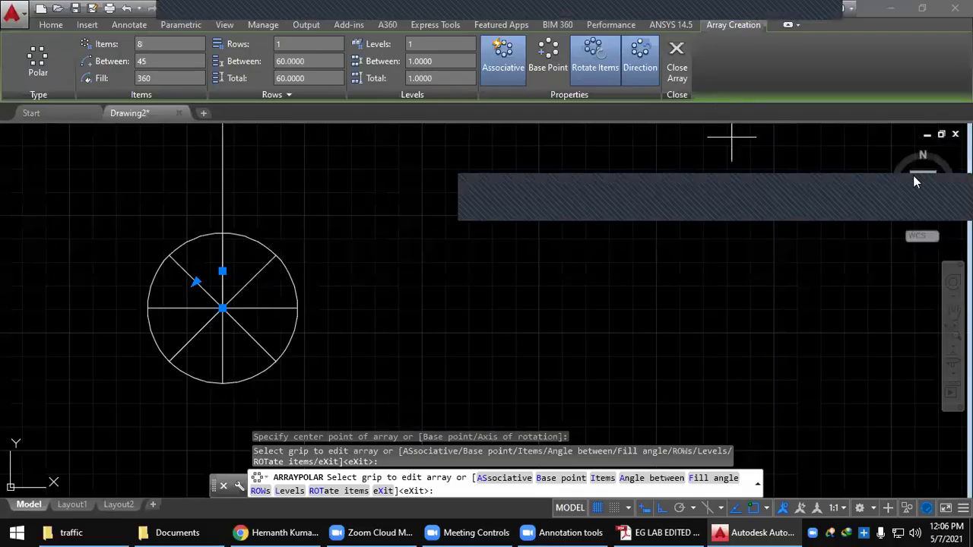
pyautogui.click(686, 68)
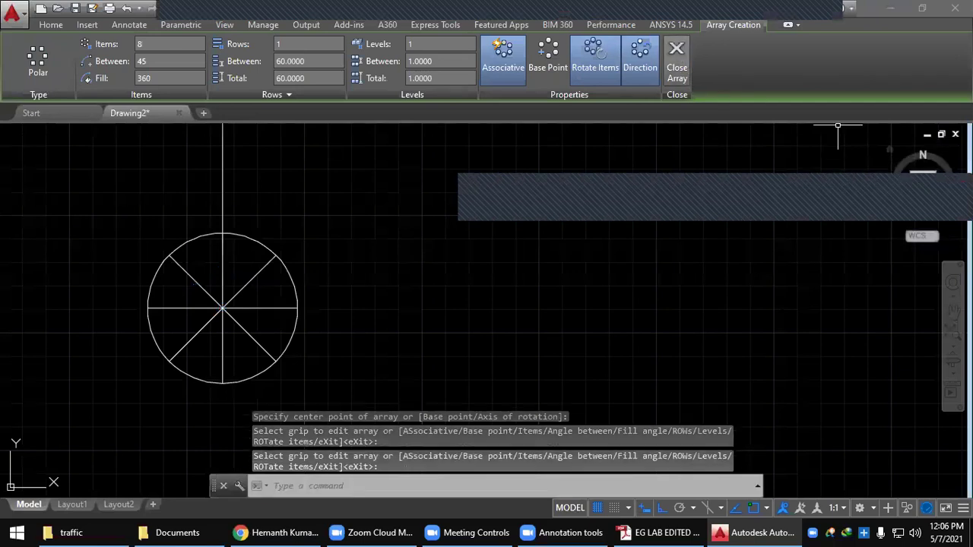
pyautogui.press('Escape')
# Inspect the arrayed radius lines in the circle and compare them with the cone's top view in the PDF
pyautogui.click(258, 272)
pyautogui.press('Escape')
pyautogui.click(259, 270)
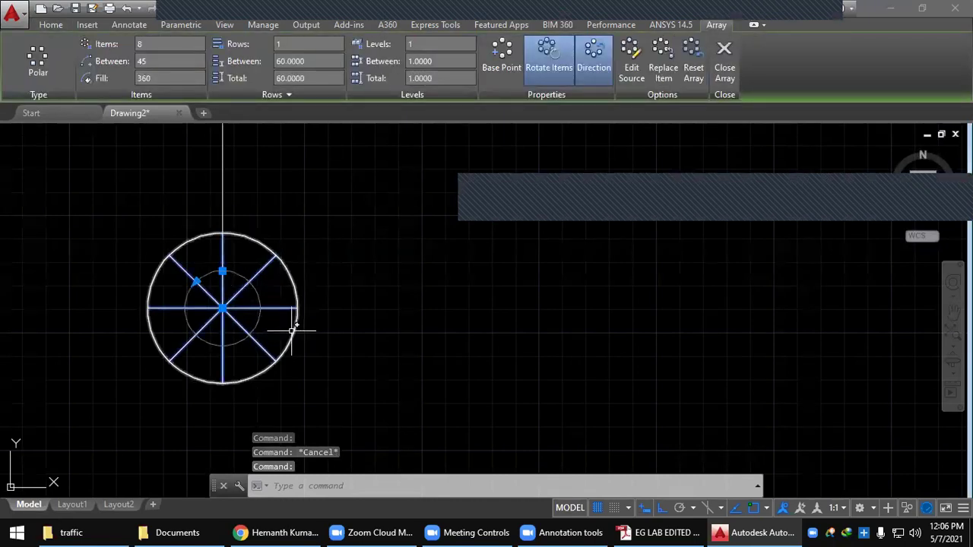
pyautogui.click(50, 25)
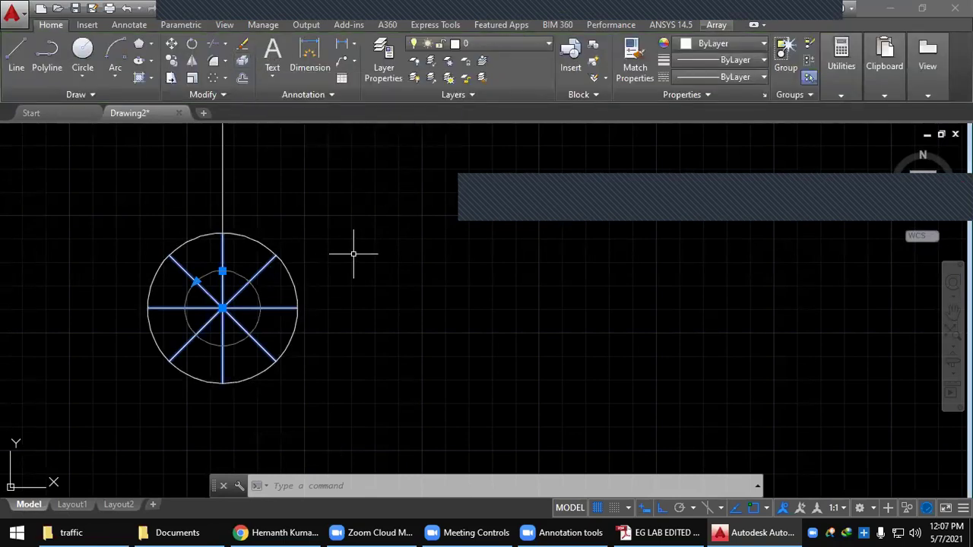
pyautogui.press('Escape')
pyautogui.press('Escape')
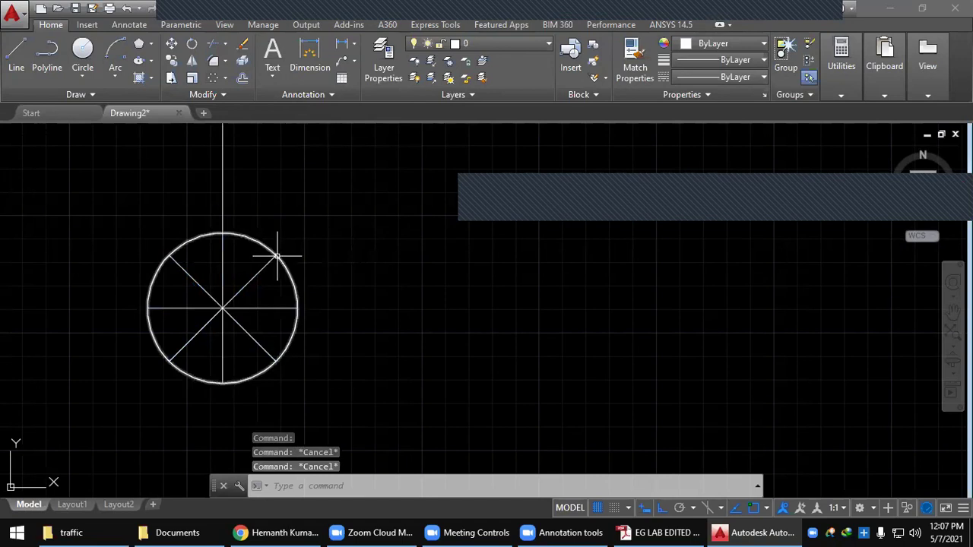
pyautogui.moveTo(277, 257)
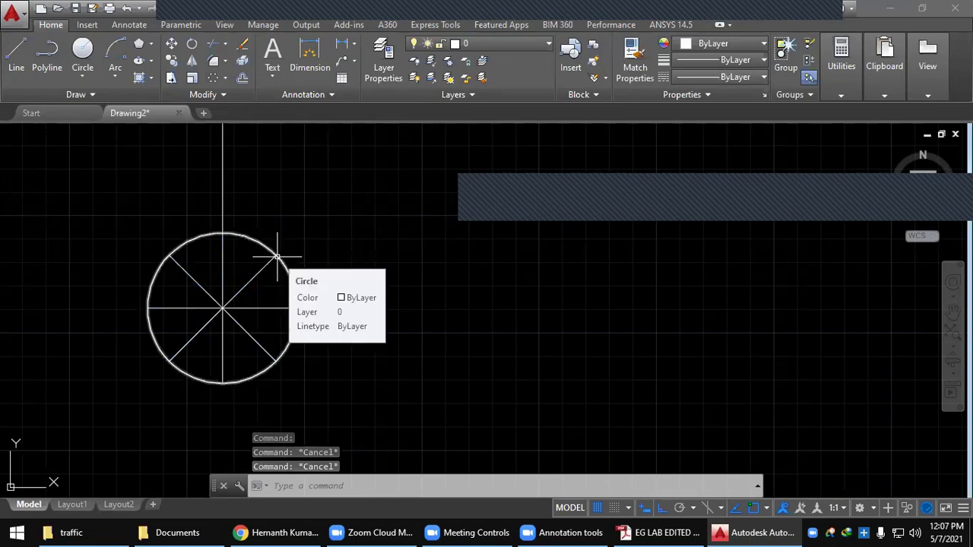
pyautogui.hotkey('alt', 'Tab')
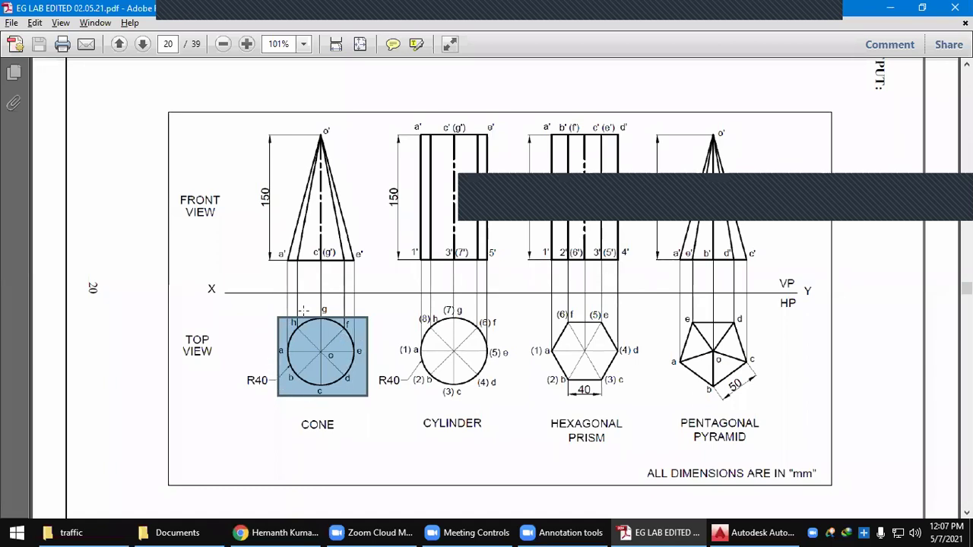
pyautogui.hotkey('alt', 'Tab')
pyautogui.hotkey('alt', 'Tab')
pyautogui.press('Escape')
pyautogui.press('Escape')
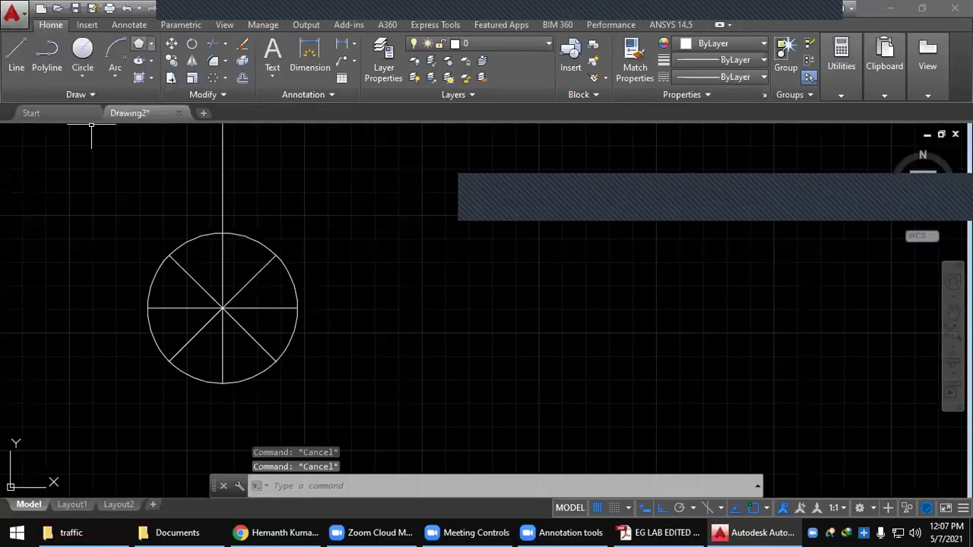
# Add a multiline text label "a" in the empty area to the right of the cone's divided circle
pyautogui.click(273, 55)
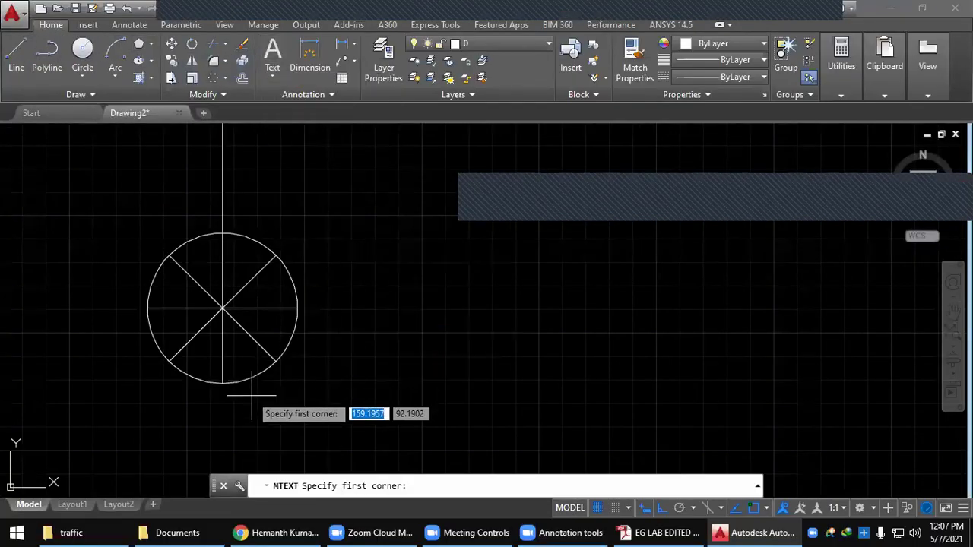
pyautogui.click(437, 348)
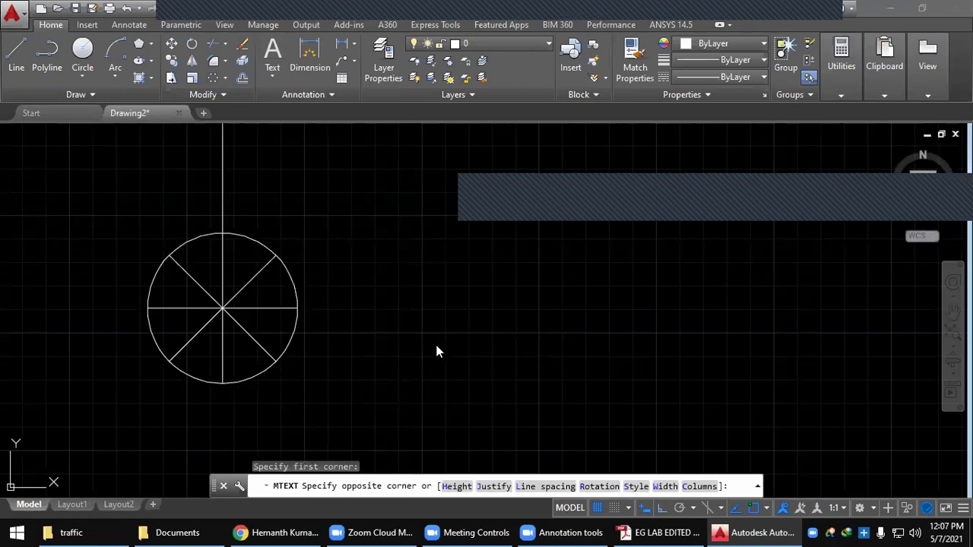
pyautogui.click(437, 348)
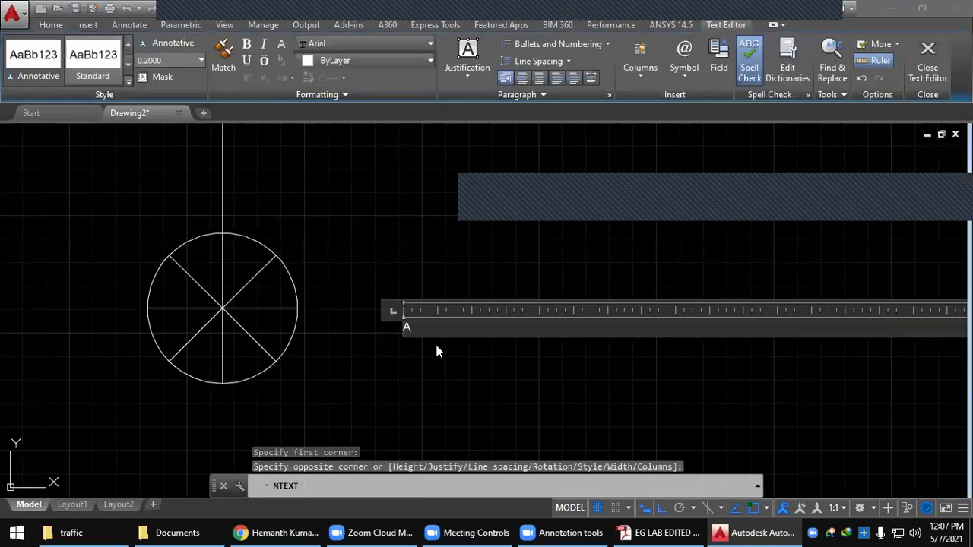
pyautogui.write('a')
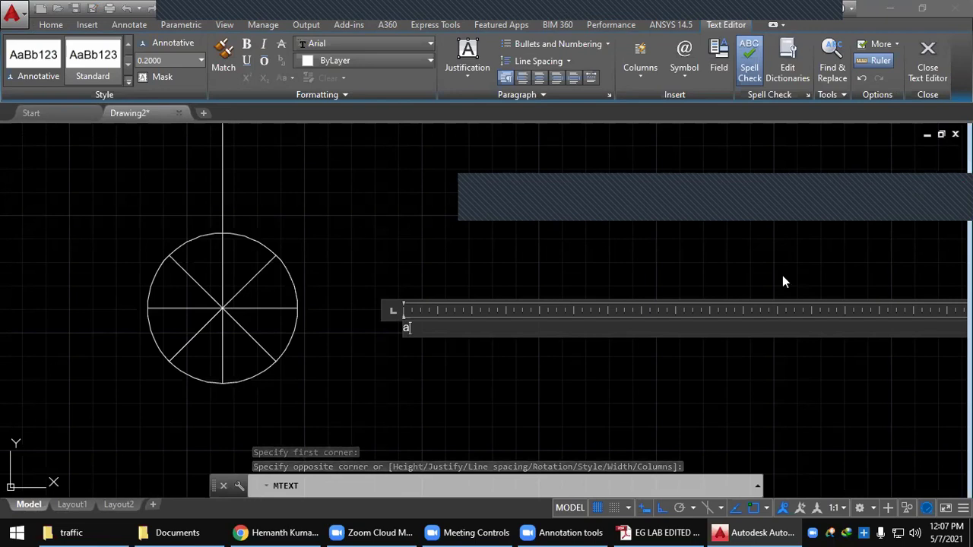
pyautogui.click(427, 381)
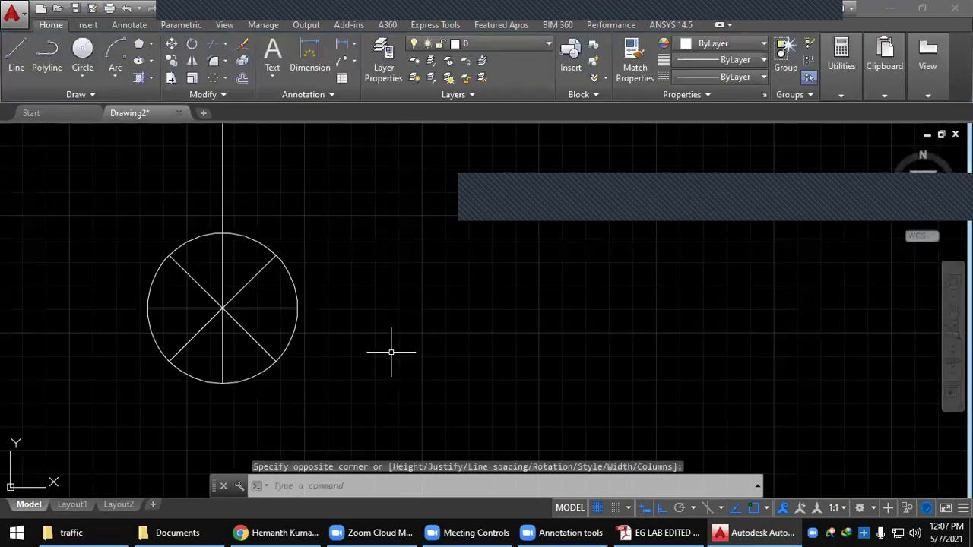
# Set the text height of the label "a" to 10 in its properties
pyautogui.click(353, 296)
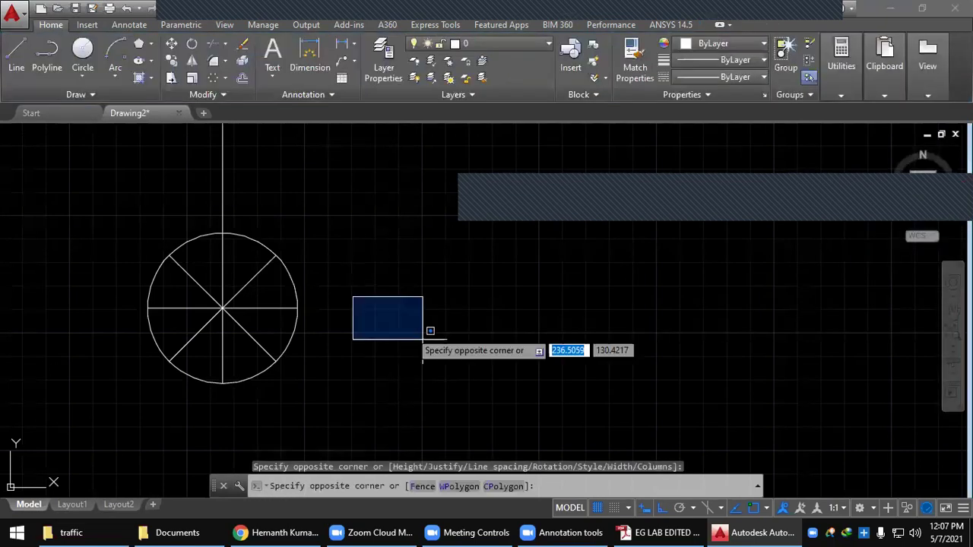
pyautogui.click(496, 377)
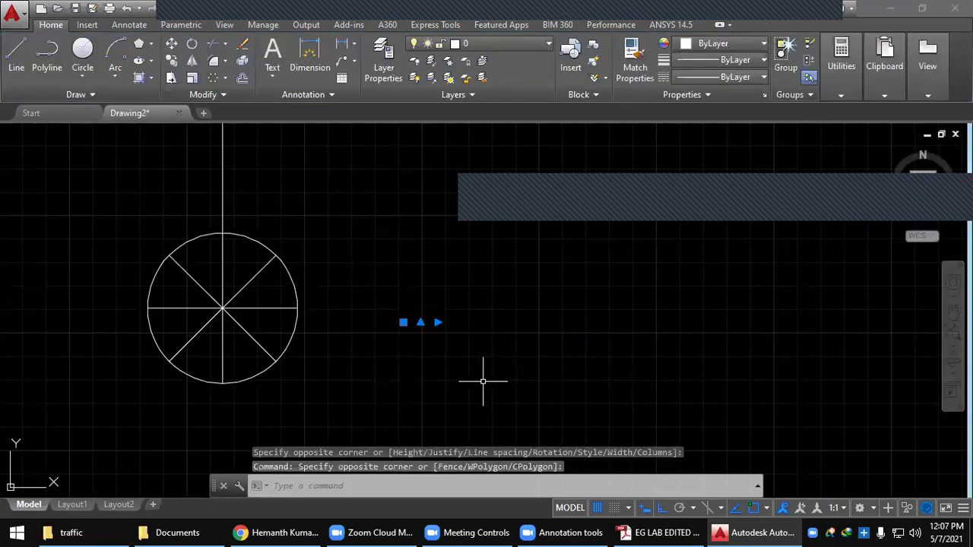
pyautogui.rightClick(408, 342)
pyautogui.click(456, 492)
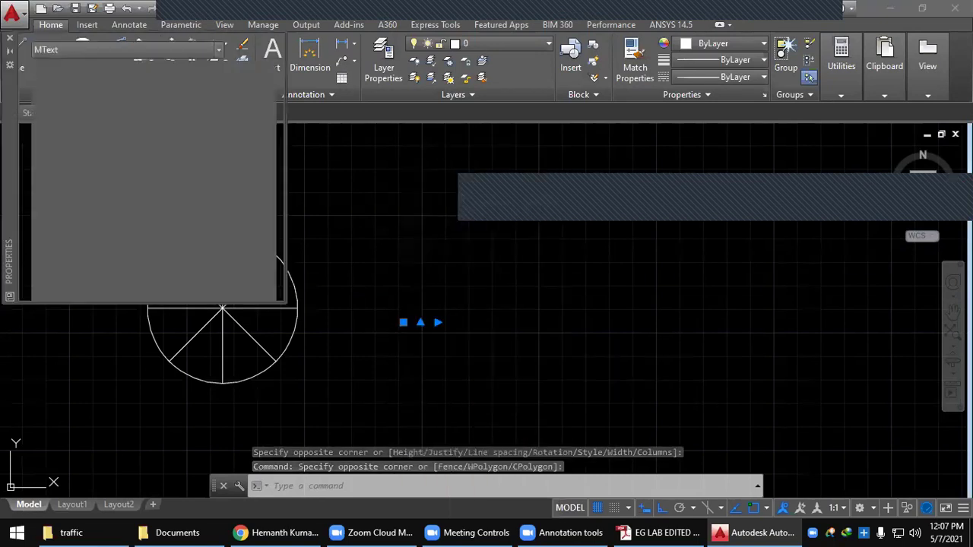
pyautogui.scroll(-5, 219, 259)
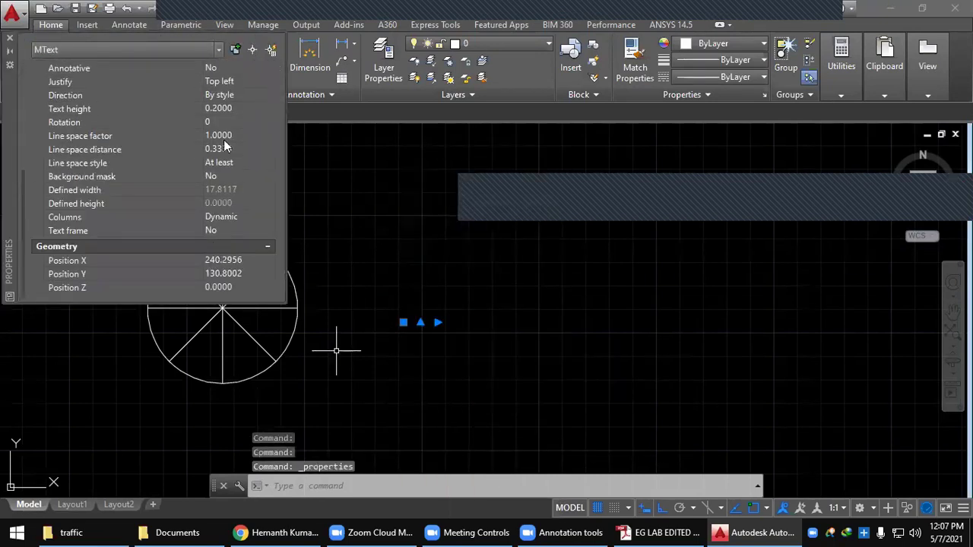
pyautogui.scroll(5, 231, 123)
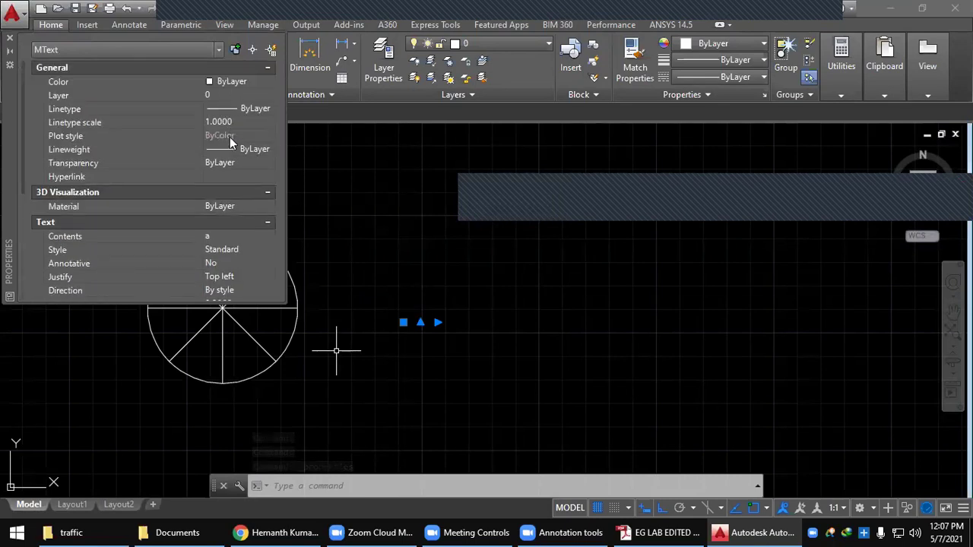
pyautogui.scroll(-3, 231, 168)
pyautogui.click(234, 195)
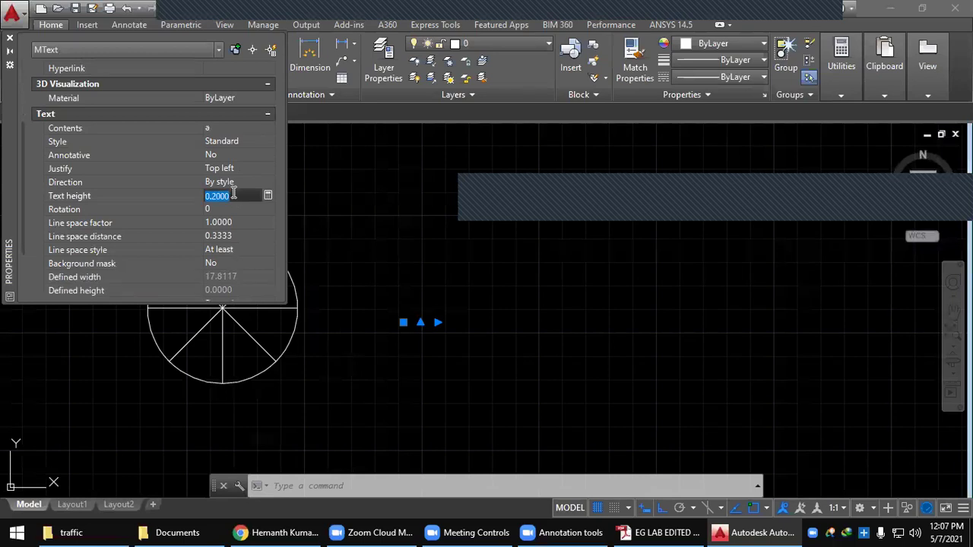
pyautogui.write('10')
pyautogui.press('Tab')
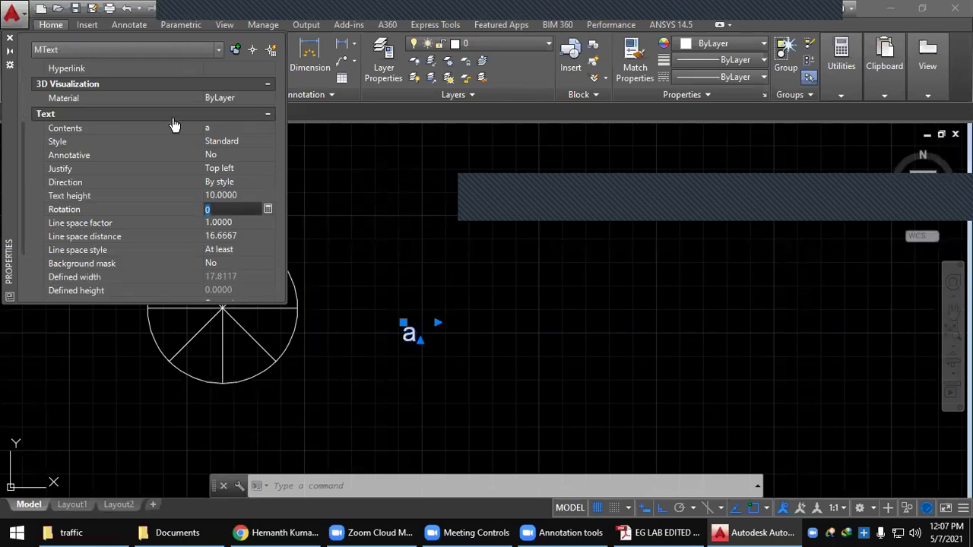
pyautogui.click(10, 37)
pyautogui.press('Escape')
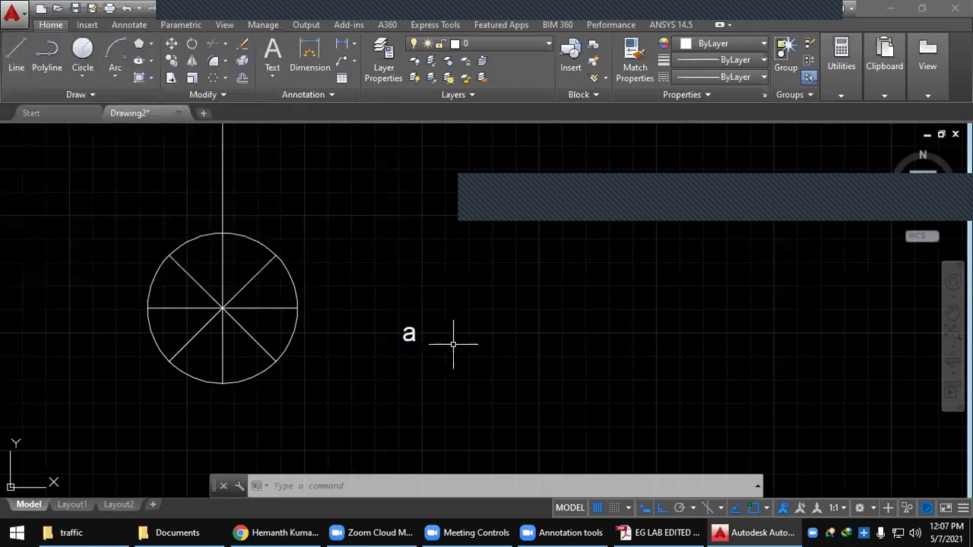
pyautogui.click(410, 333)
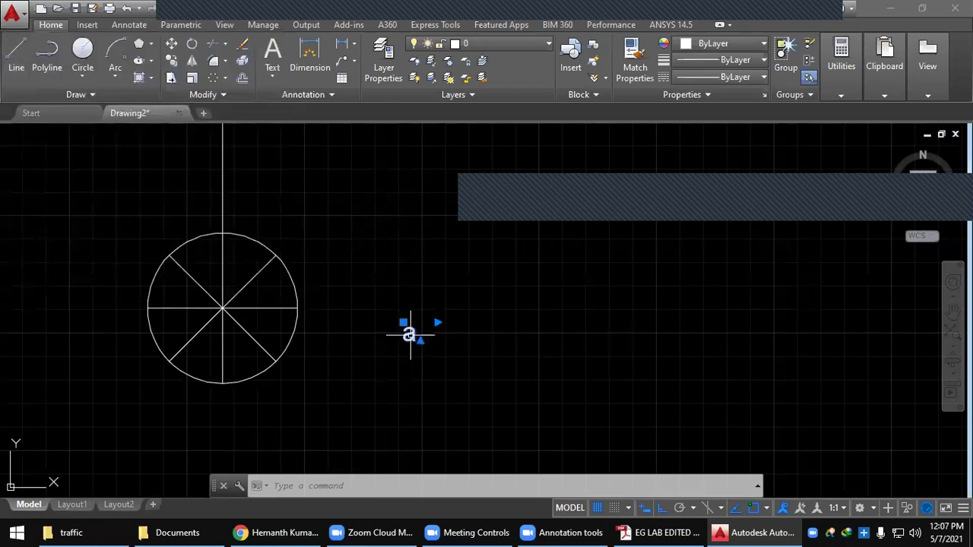
pyautogui.press('Escape')
# Add a multiline text label "b" below the label "a" with a text height of 10
pyautogui.write('mt')
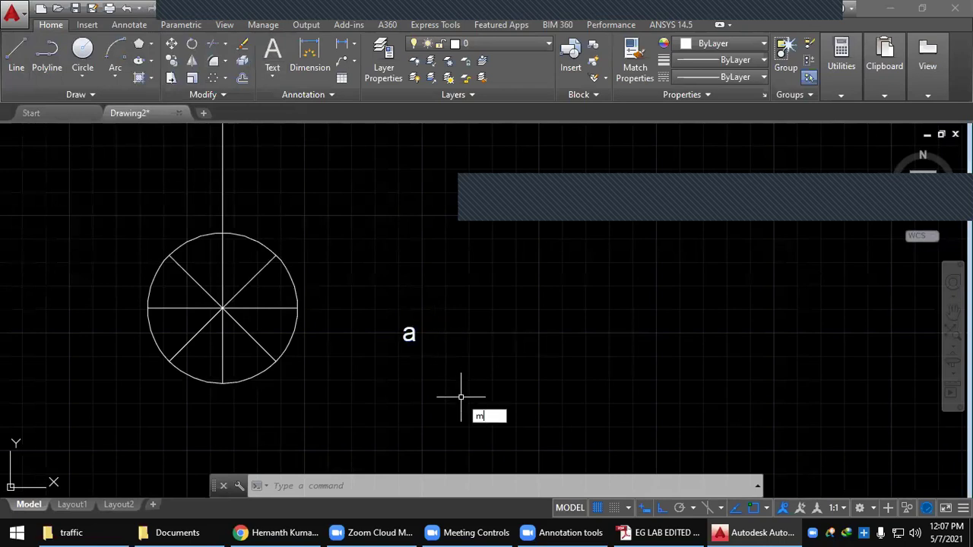
pyautogui.press('Return')
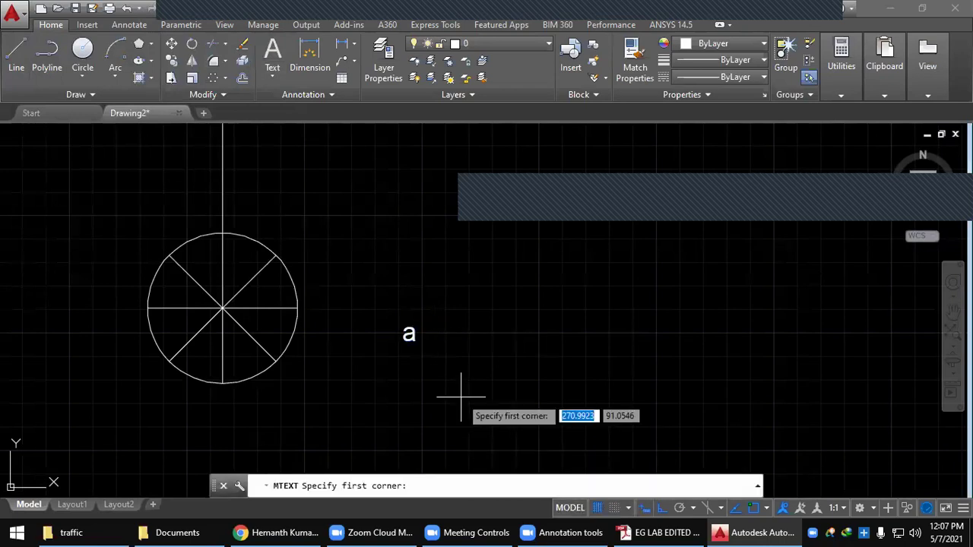
pyautogui.click(400, 365)
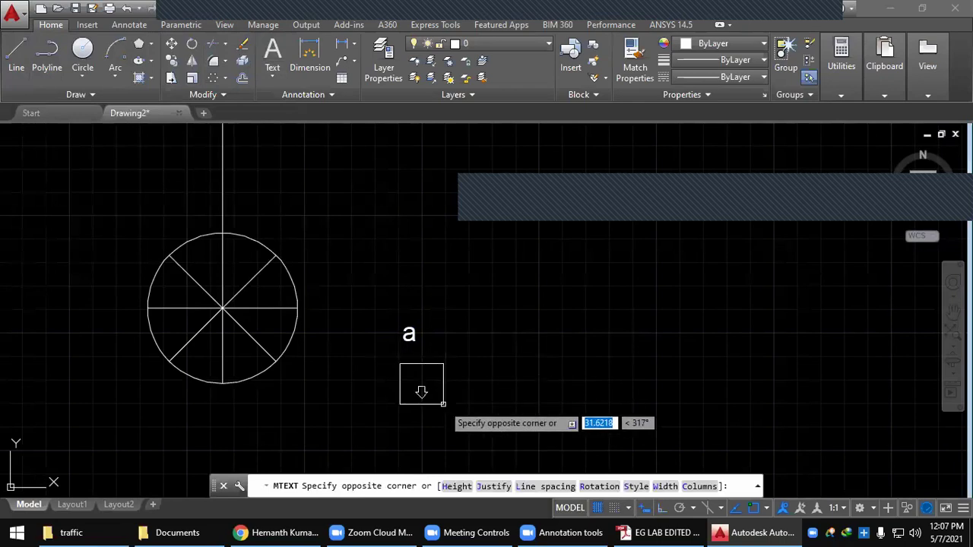
pyautogui.click(457, 486)
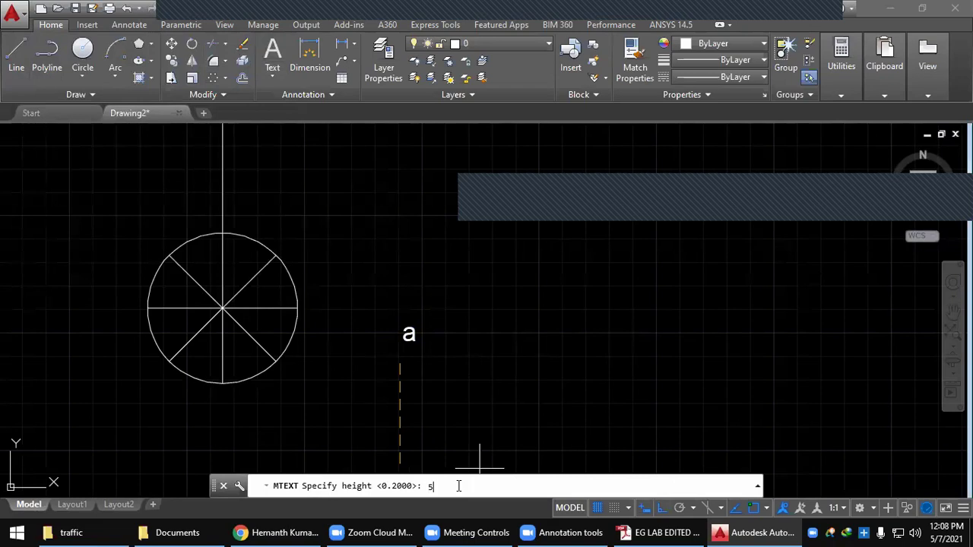
pyautogui.press('Return')
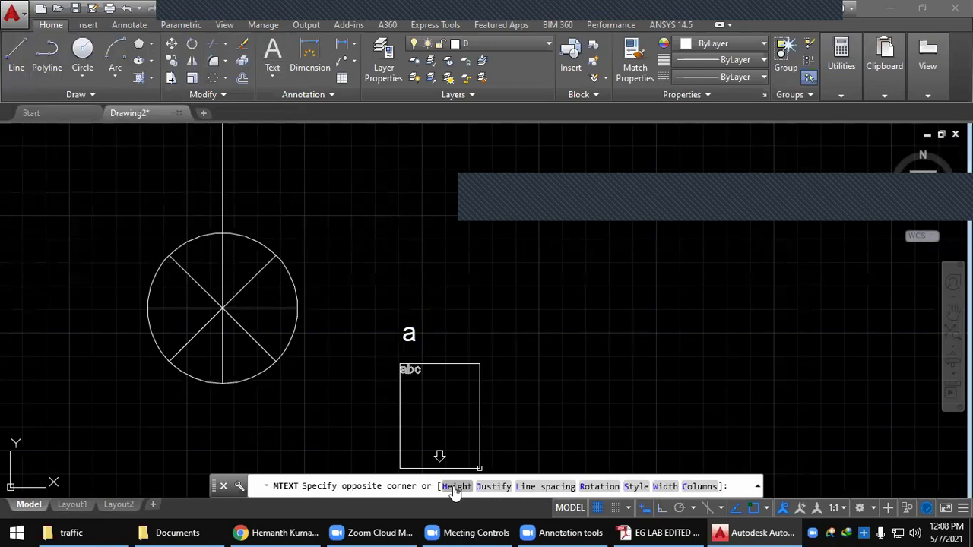
pyautogui.click(455, 486)
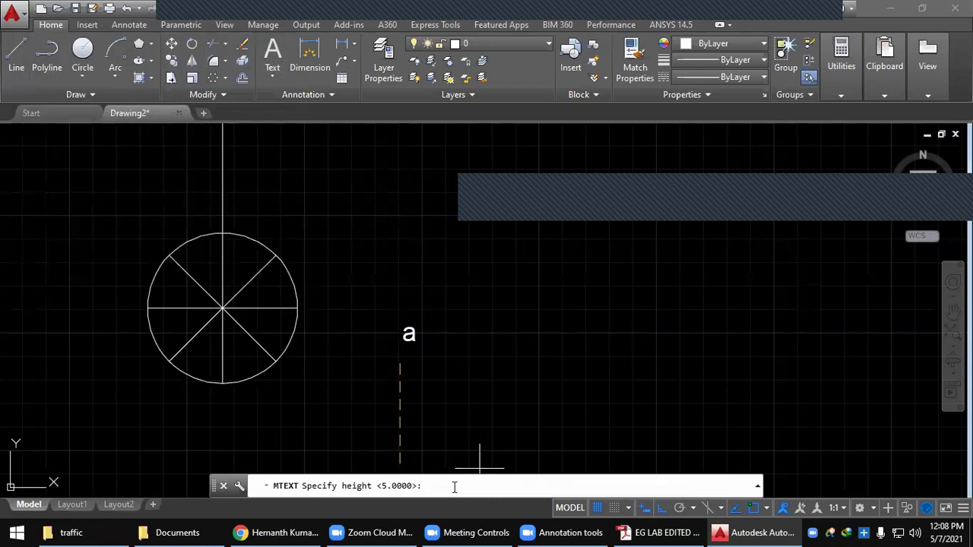
pyautogui.press('Return')
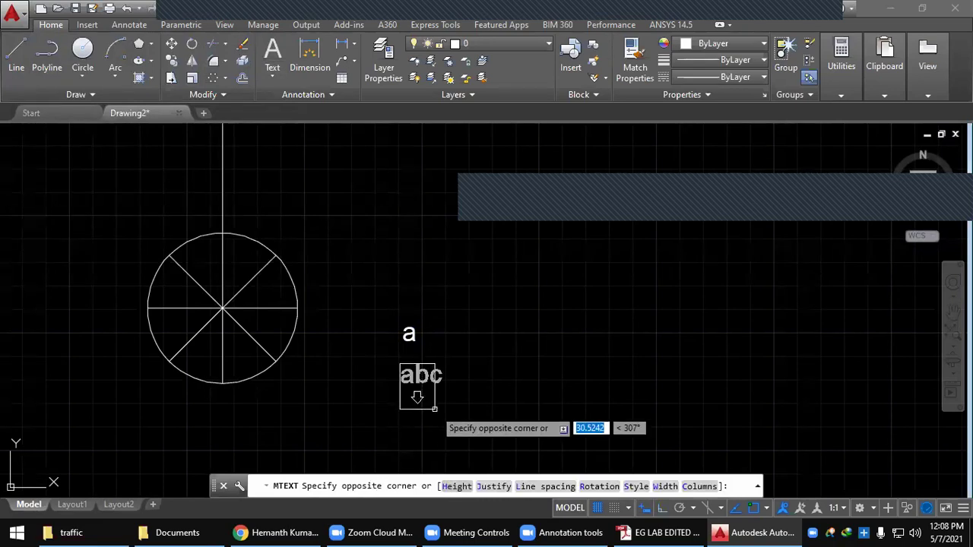
pyautogui.click(447, 395)
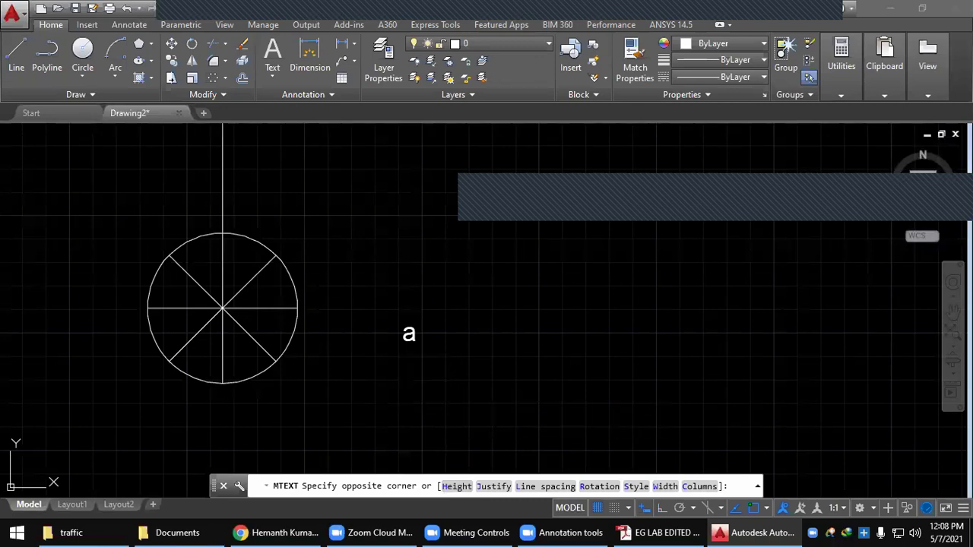
pyautogui.write('b')
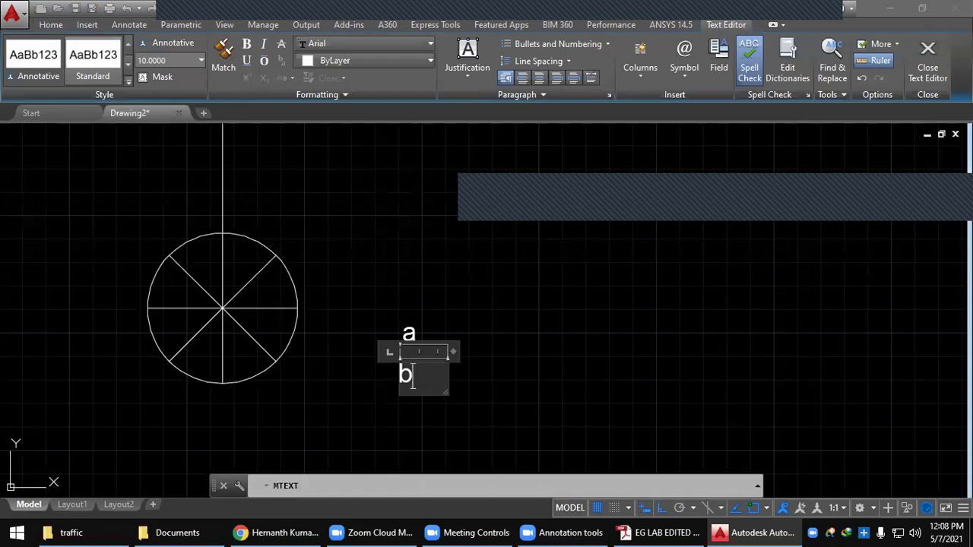
pyautogui.click(513, 291)
# Add a multiline text label "c" above and to the right of the label "a"
pyautogui.press('Return')
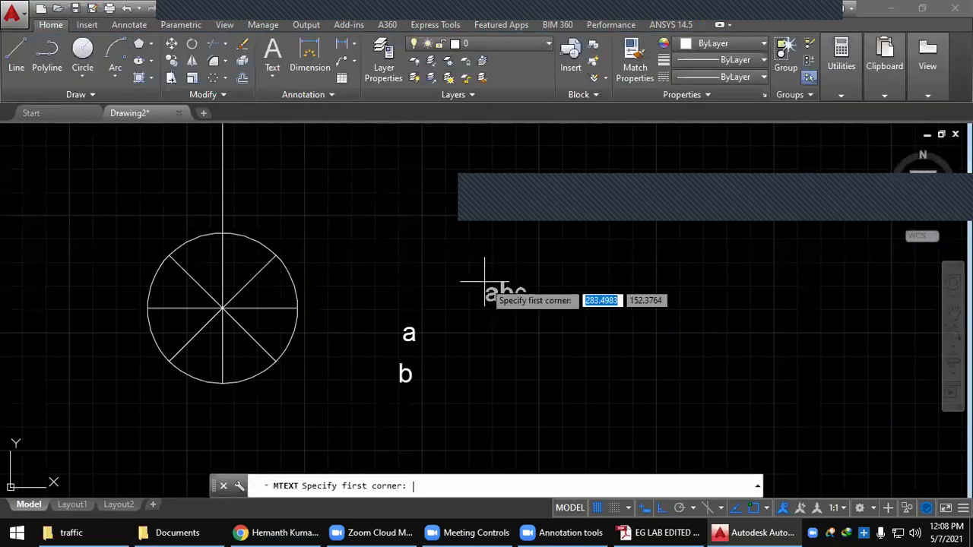
pyautogui.click(447, 287)
pyautogui.click(464, 313)
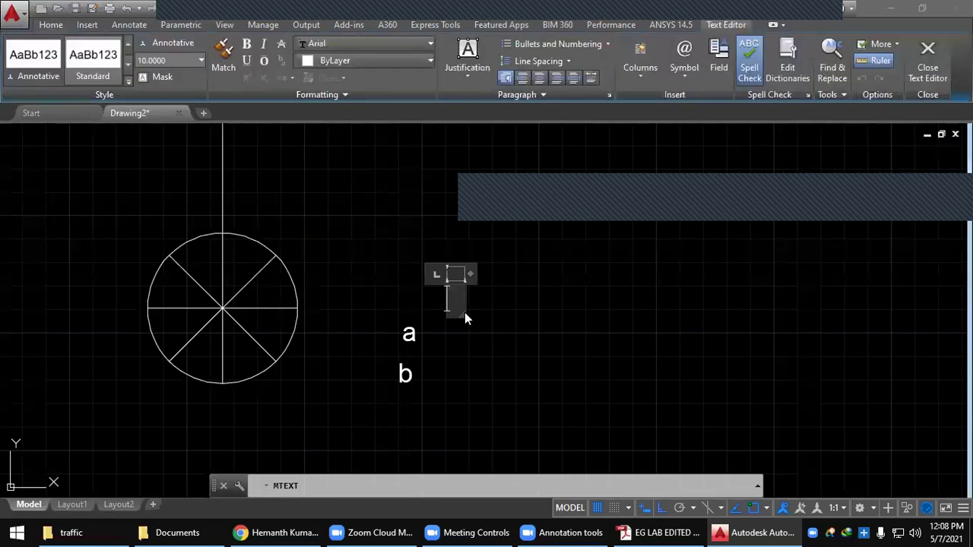
pyautogui.click(480, 397)
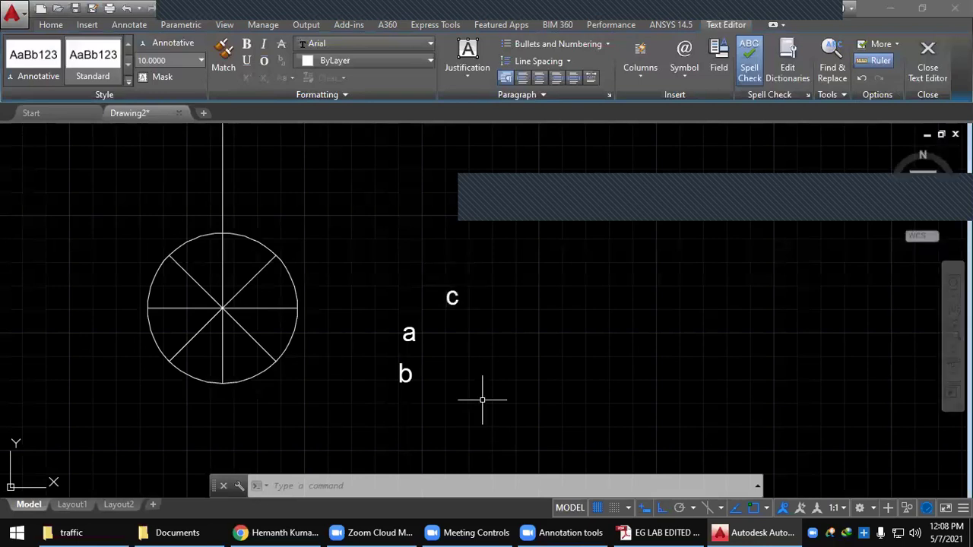
# Add a multiline text label "d" below the label "c", to the right of "b"
pyautogui.press('Return')
pyautogui.click(474, 355)
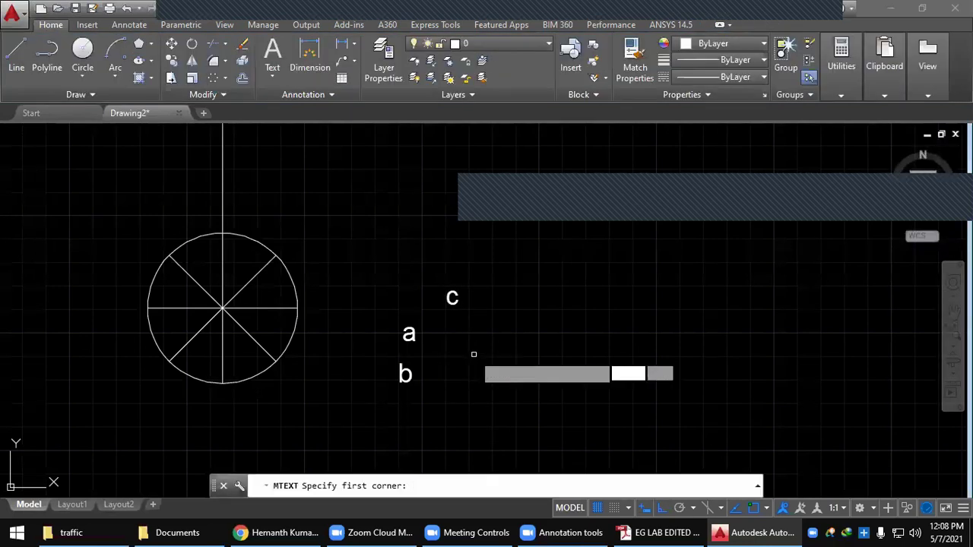
pyautogui.click(500, 374)
pyautogui.write('d')
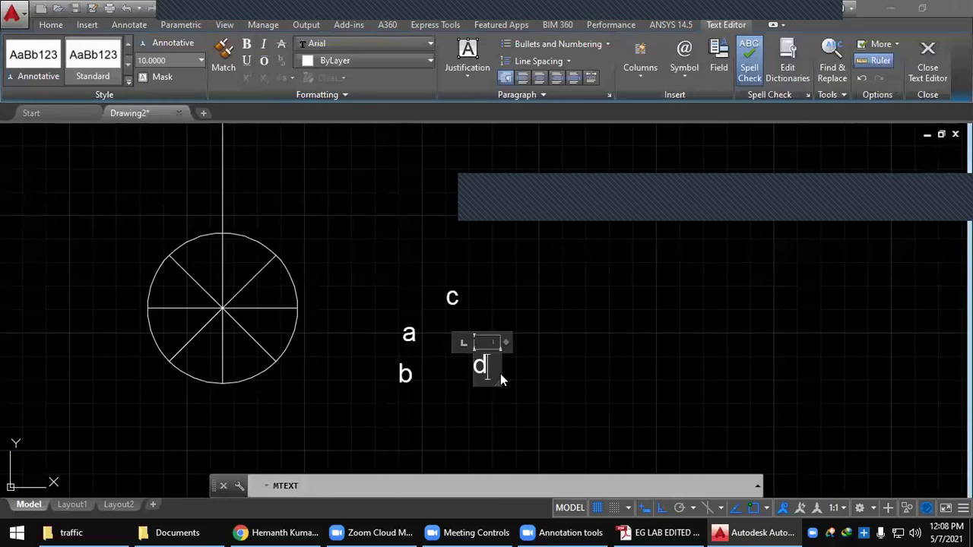
pyautogui.click(556, 333)
# Add a multiline text label "e" to the right of the labels "c" and "d"
pyautogui.press('Return')
pyautogui.click(556, 328)
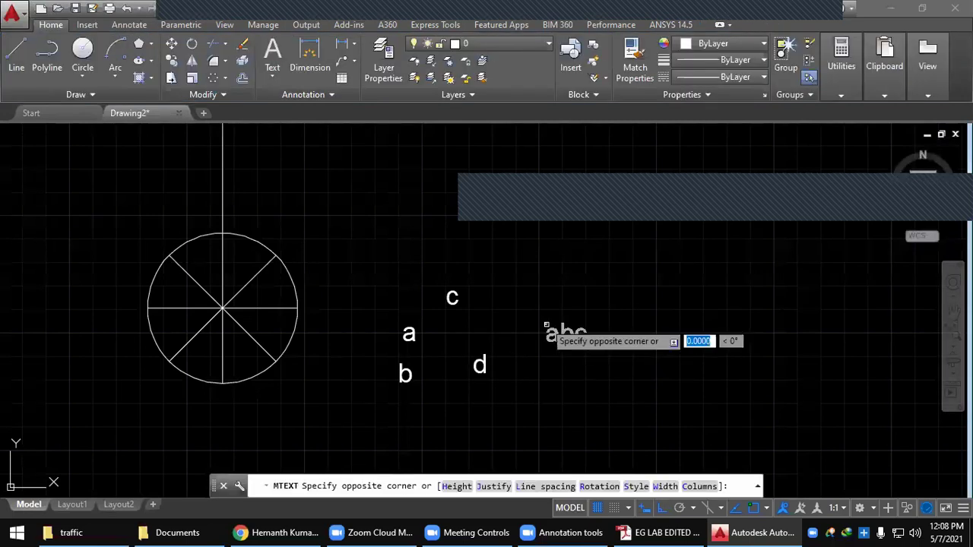
pyautogui.click(593, 369)
pyautogui.write('e')
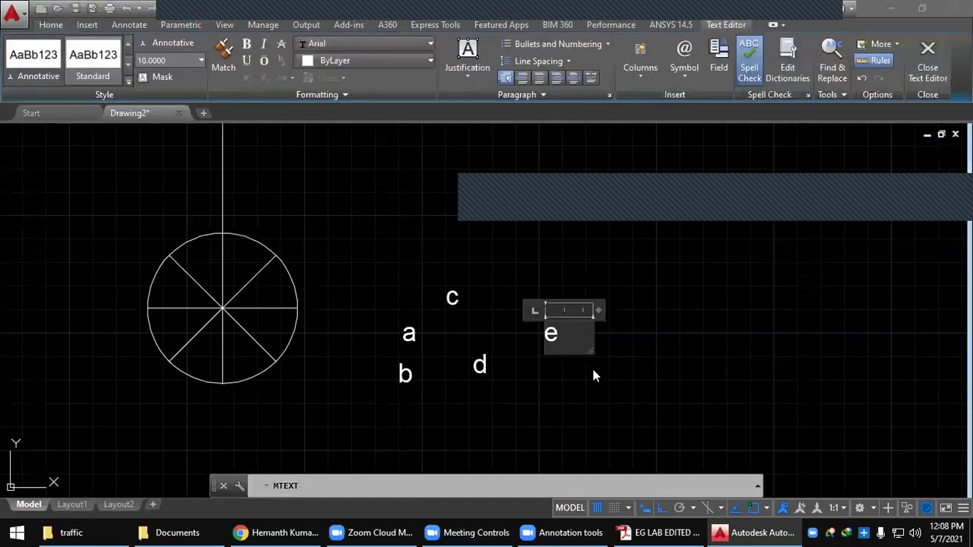
pyautogui.click(549, 384)
# Add a multiline text label "f" below the label "e"
pyautogui.click(534, 384)
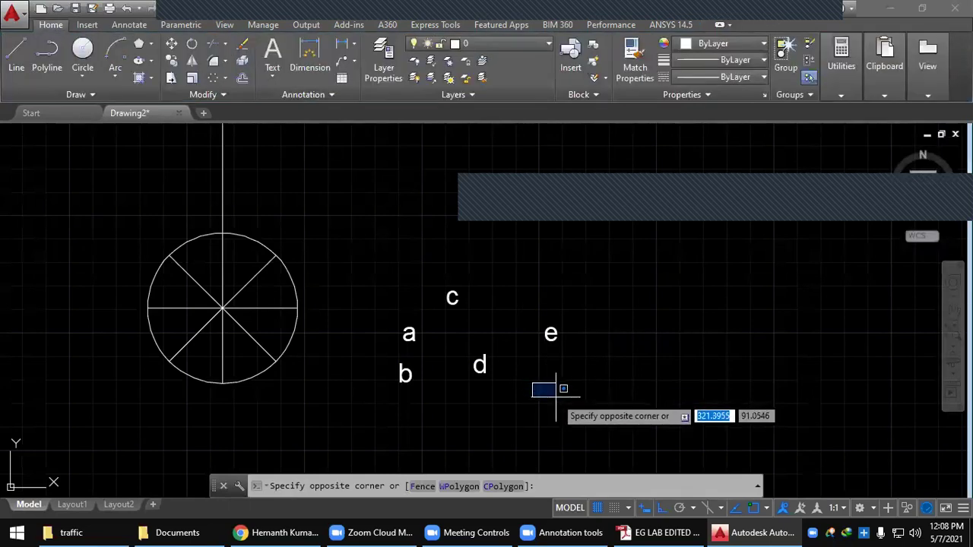
pyautogui.press('Escape')
pyautogui.press('Return')
pyautogui.click(539, 384)
pyautogui.click(583, 414)
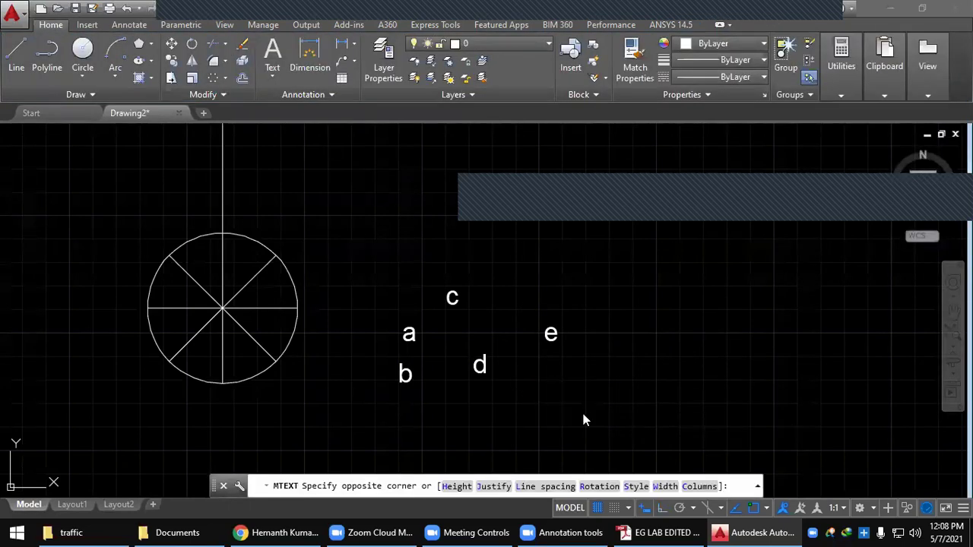
pyautogui.write('f')
pyautogui.click(641, 361)
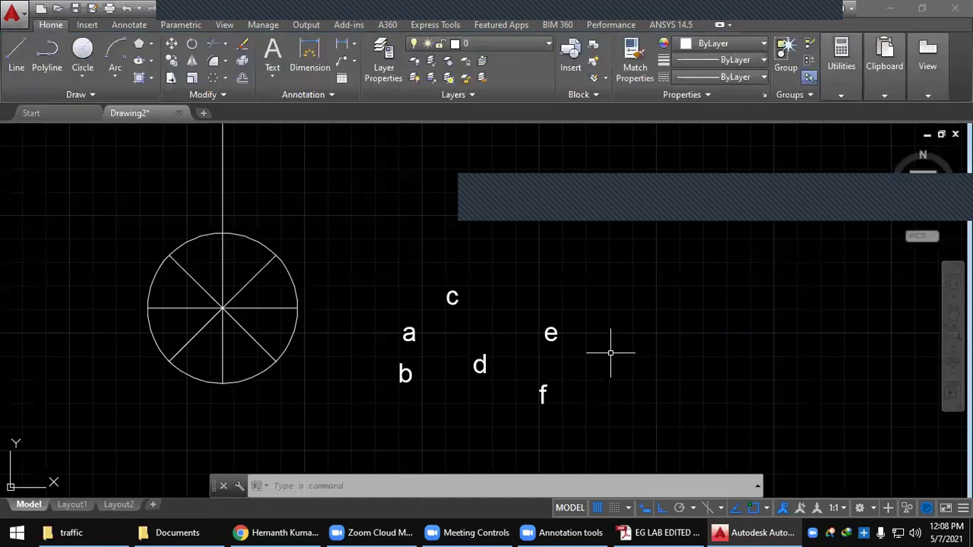
# Add a multiline text label "g" to the right of the label "f"
pyautogui.click(610, 353)
pyautogui.press('Return')
pyautogui.click(611, 367)
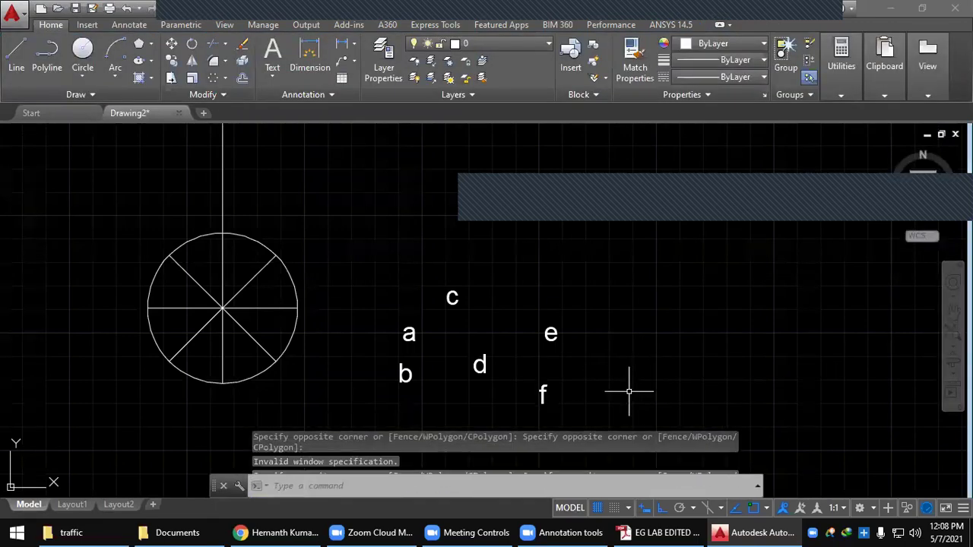
pyautogui.press('Return')
pyautogui.click(594, 371)
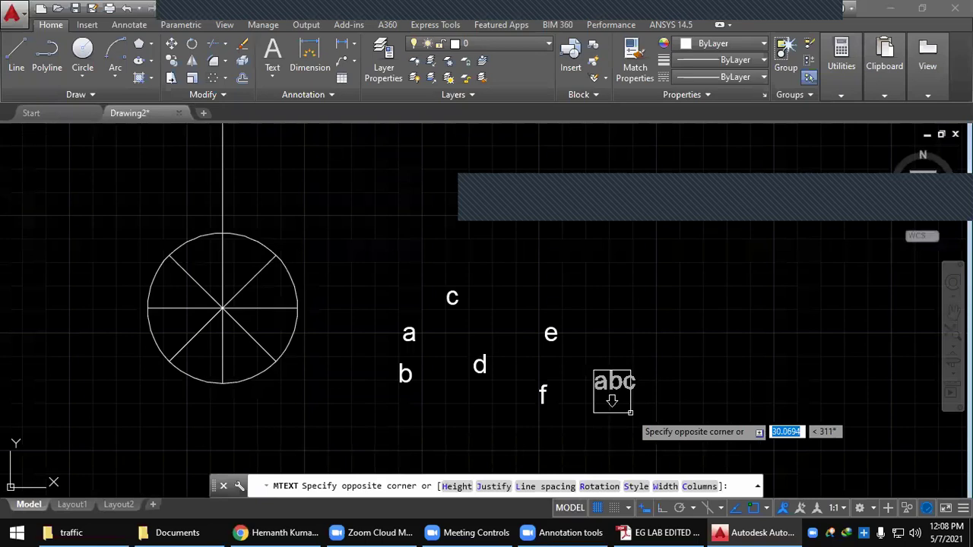
pyautogui.click(630, 411)
pyautogui.write('g')
pyautogui.click(711, 394)
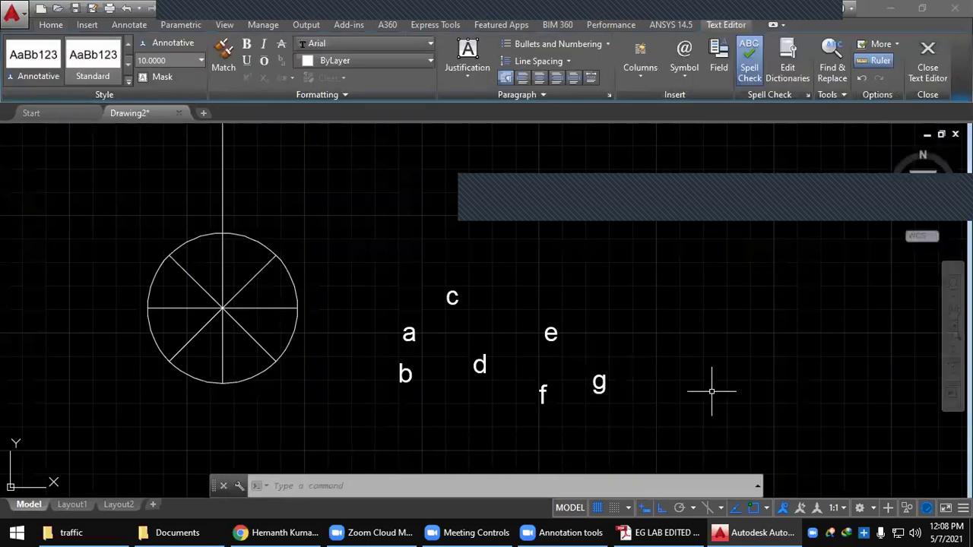
# Add a multiline text label "h" above and to the right of the label "g"
pyautogui.write('h')
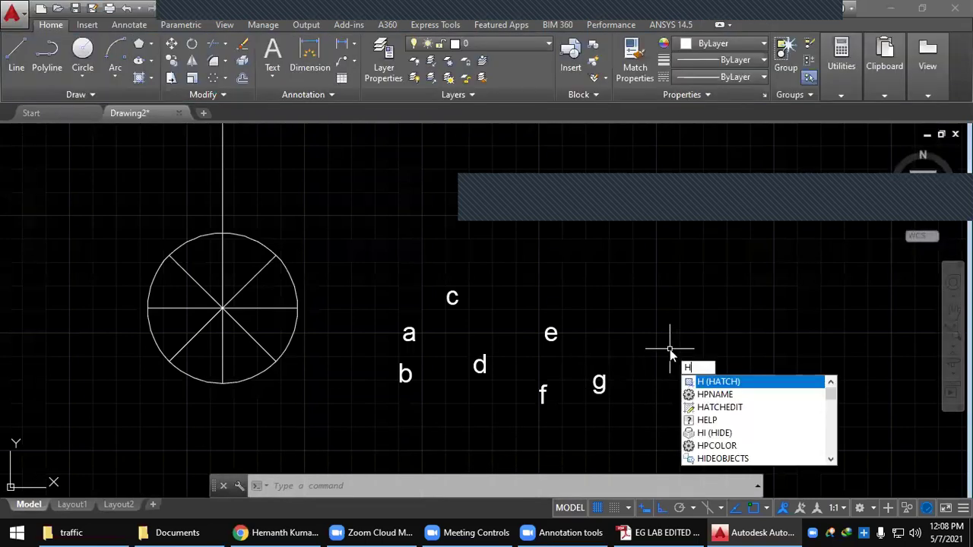
pyautogui.press('Escape')
pyautogui.press('Return')
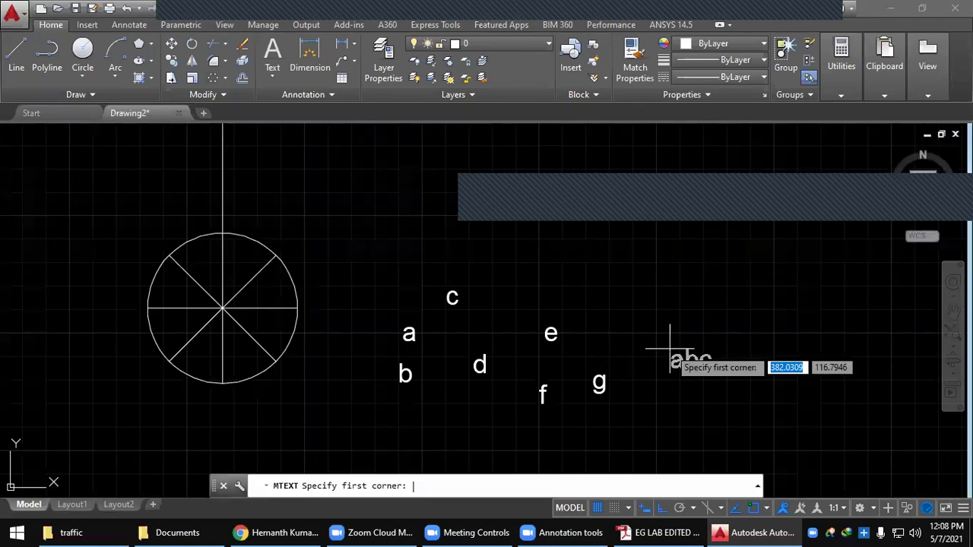
pyautogui.click(663, 330)
pyautogui.click(705, 370)
pyautogui.write('h')
pyautogui.click(713, 385)
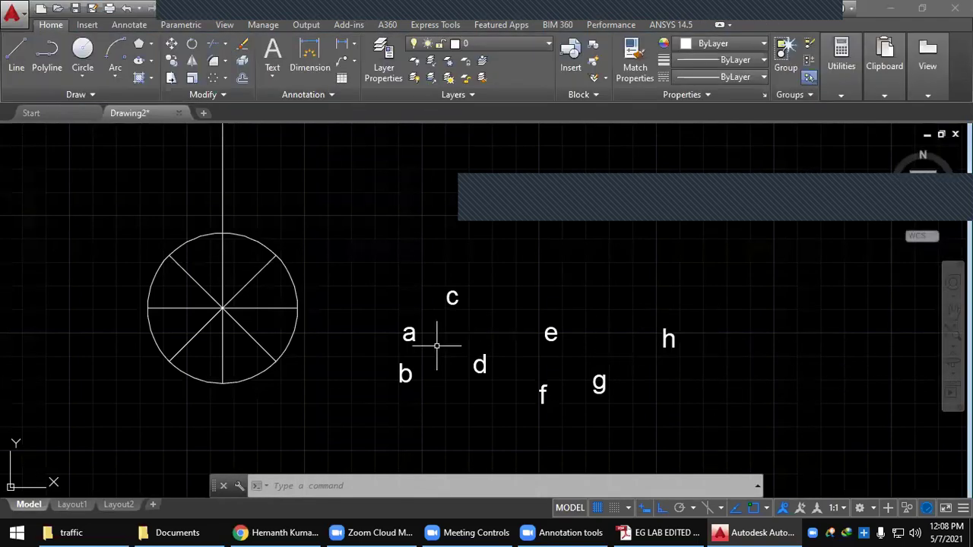
# Following the cone's lettering in the lab PDF, move the label "a" beside the left end of the circle's horizontal diameter, with object snap and ortho off
pyautogui.click(407, 328)
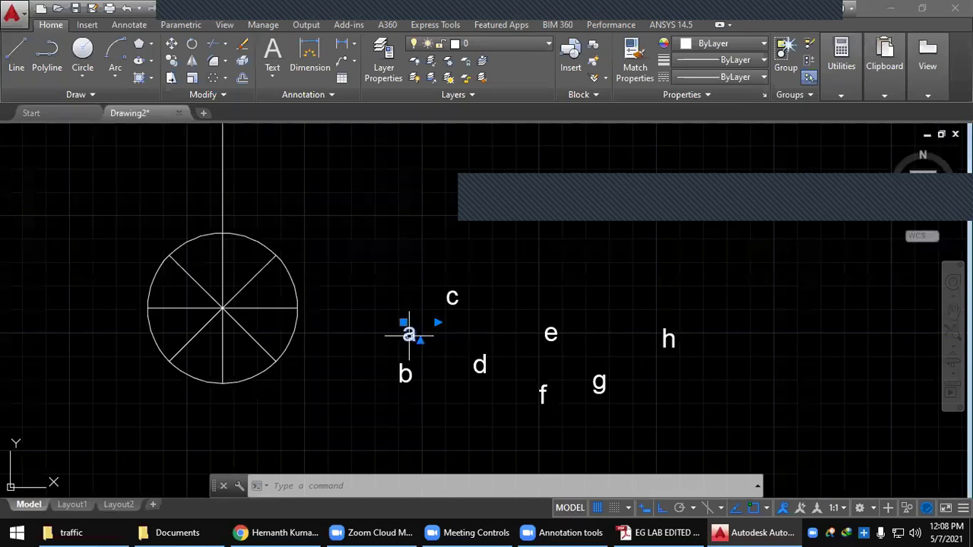
pyautogui.click(666, 531)
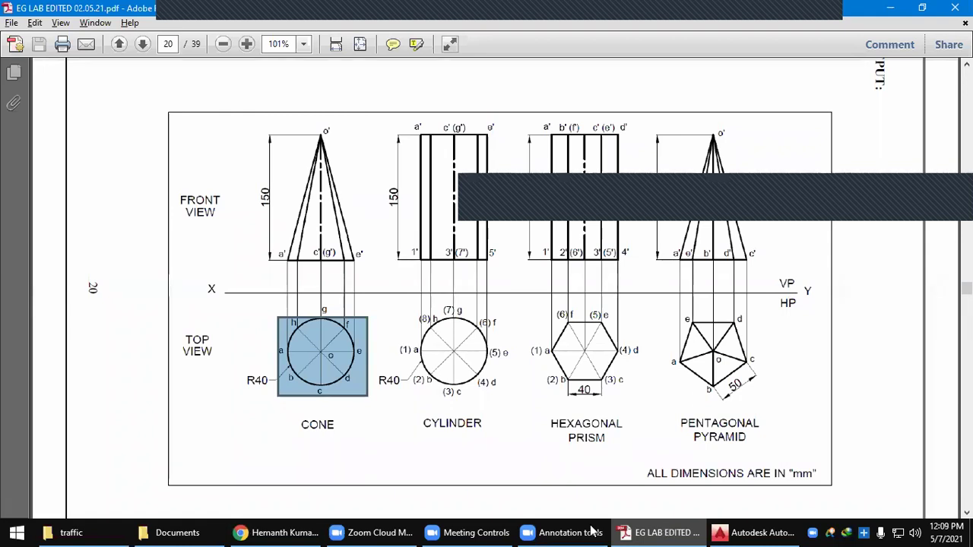
pyautogui.click(291, 369)
pyautogui.moveTo(284, 351); pyautogui.dragTo(361, 394)
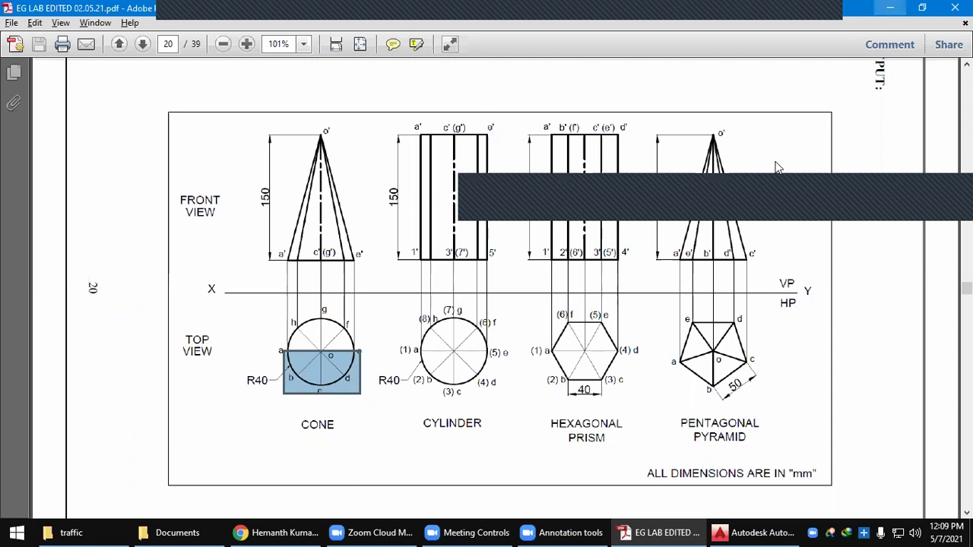
pyautogui.hotkey('alt', 'Tab')
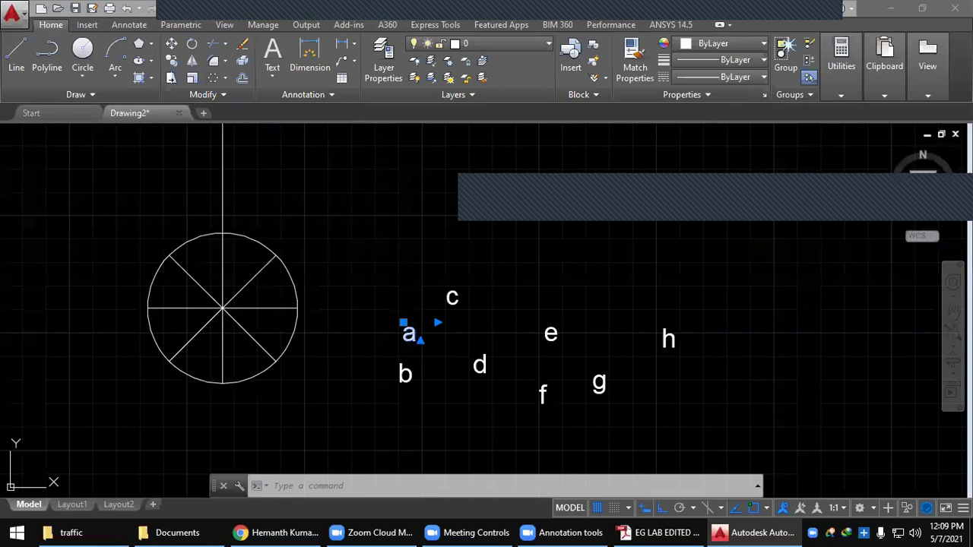
pyautogui.click(404, 323)
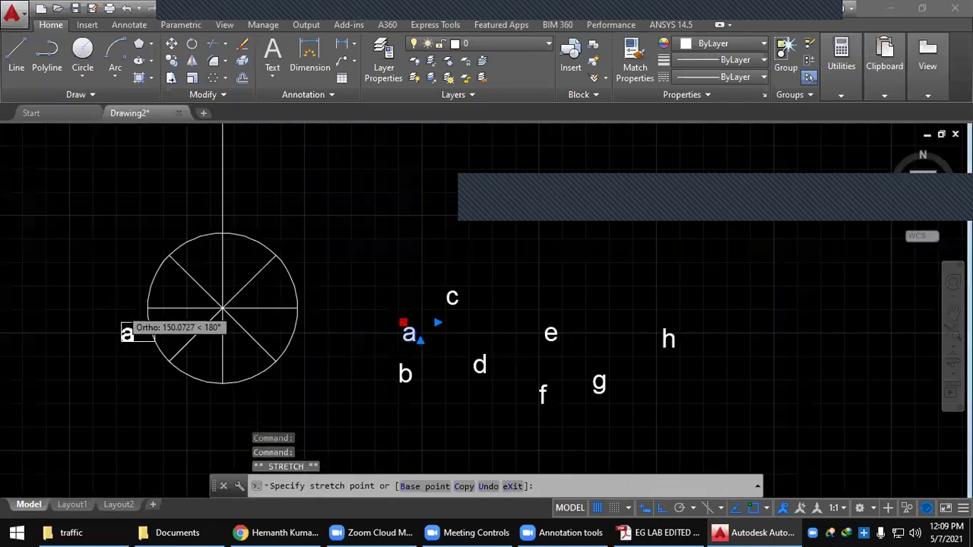
pyautogui.scroll(4, 123, 308)
pyautogui.click(754, 508)
pyautogui.click(660, 508)
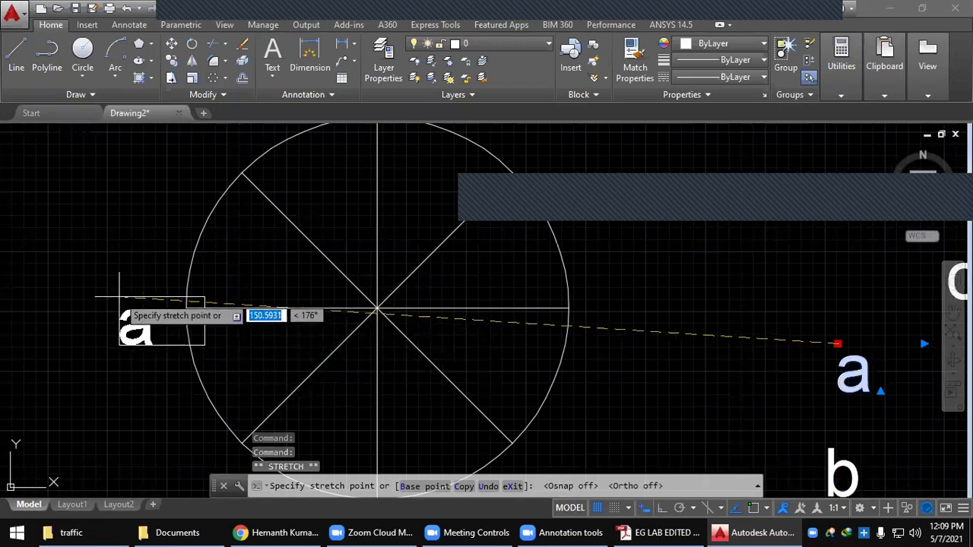
pyautogui.click(138, 293)
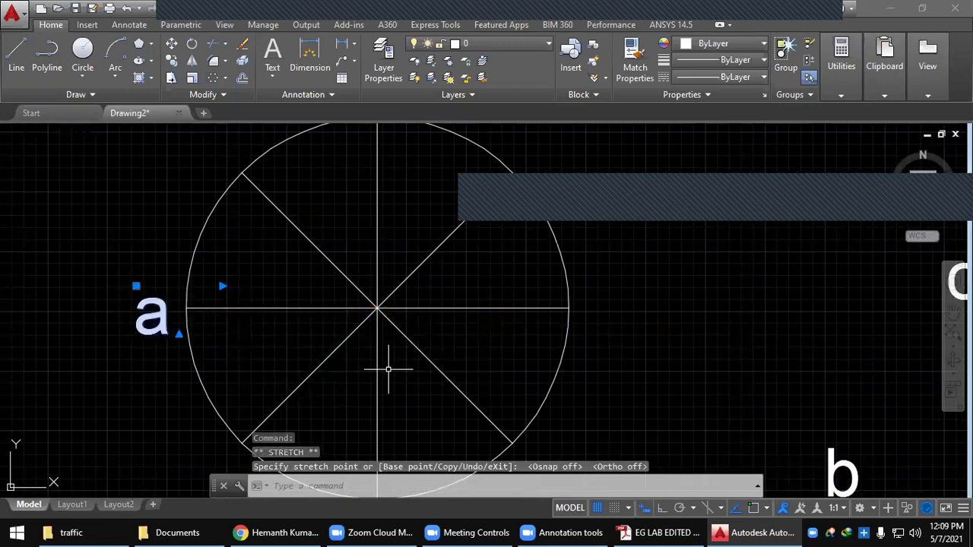
# Move the label "b" to the circle's lower-left division point and the label "c" just below the circle's bottom point
pyautogui.scroll(-2, 387, 369)
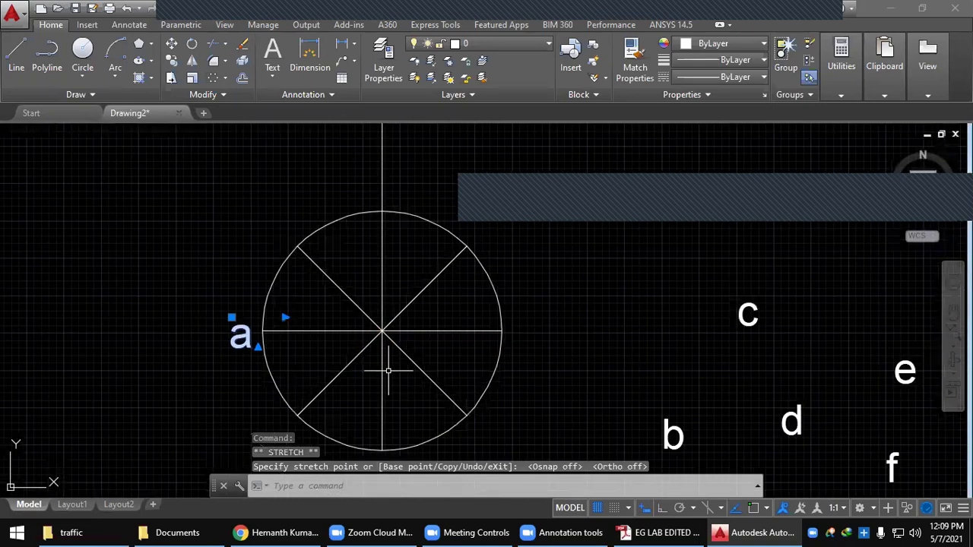
pyautogui.moveTo(388, 371); pyautogui.dragTo(323, 275, button='middle')
pyautogui.click(598, 322)
pyautogui.click(598, 321)
pyautogui.click(212, 320)
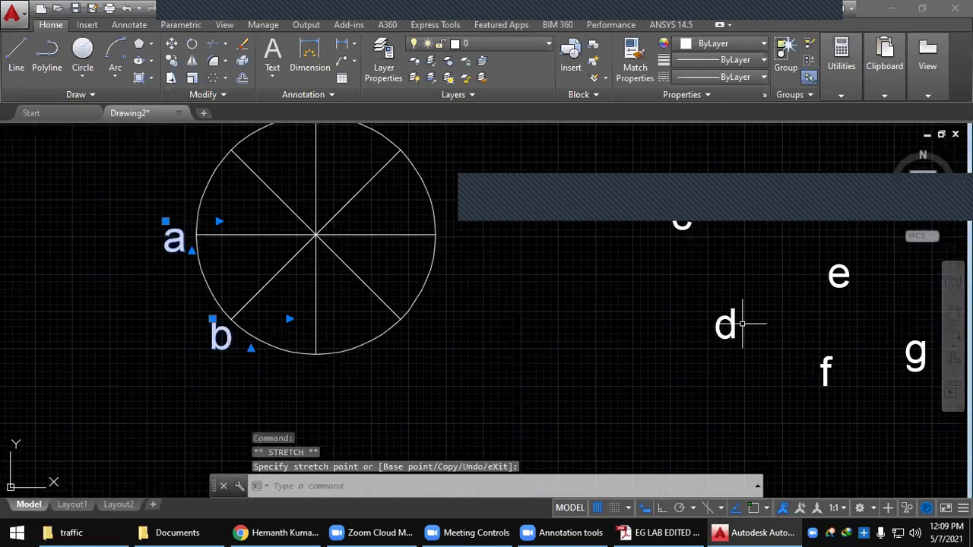
pyautogui.scroll(2, 694, 244)
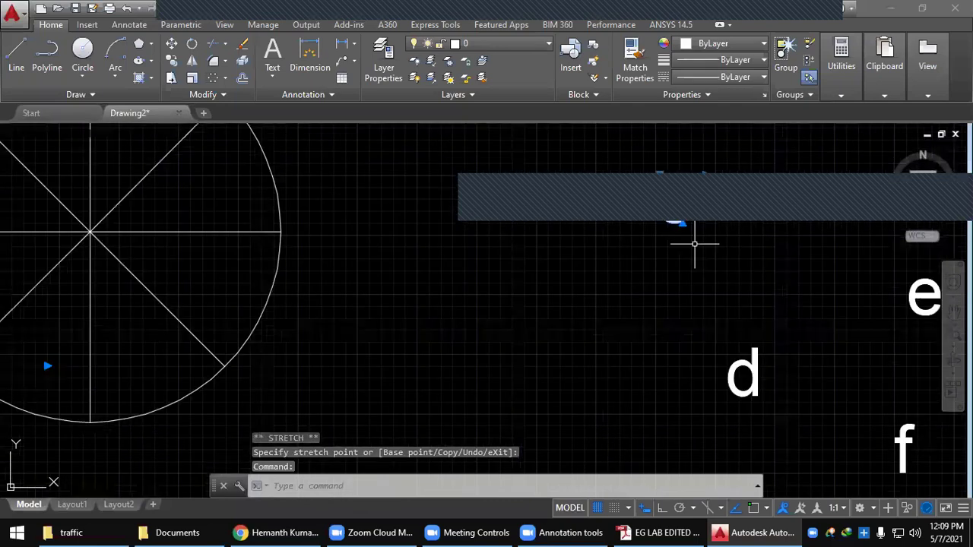
pyautogui.scroll(-2, 694, 244)
pyautogui.click(664, 232)
pyautogui.click(308, 388)
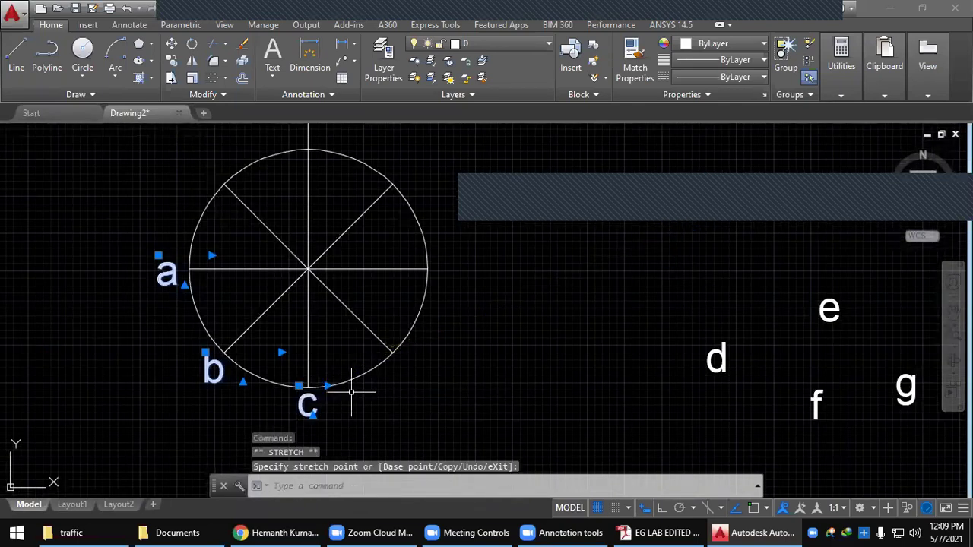
# Move the label "d" to the circle's lower-right division point and the label "e" beside the right end of the horizontal diameter
pyautogui.click(715, 349)
pyautogui.click(707, 342)
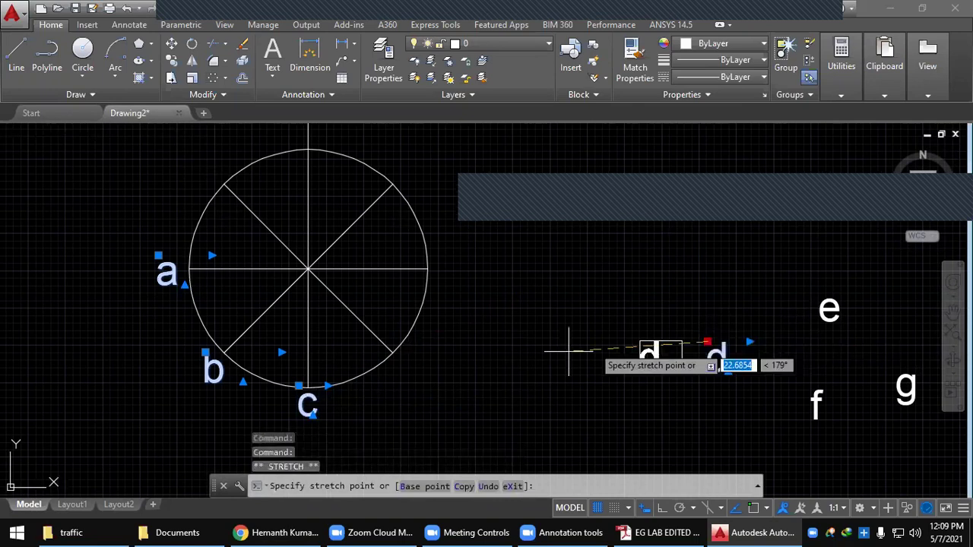
pyautogui.click(393, 353)
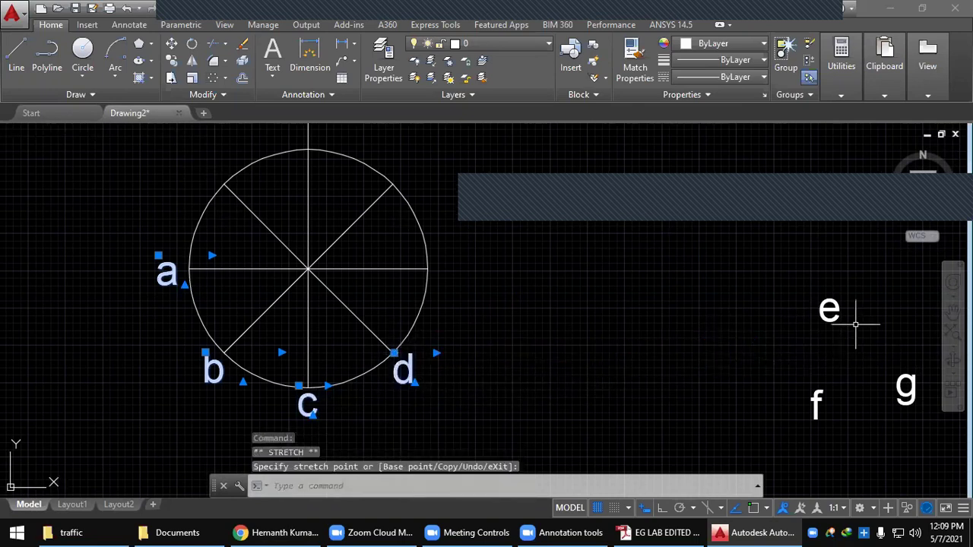
pyautogui.click(827, 308)
pyautogui.click(819, 290)
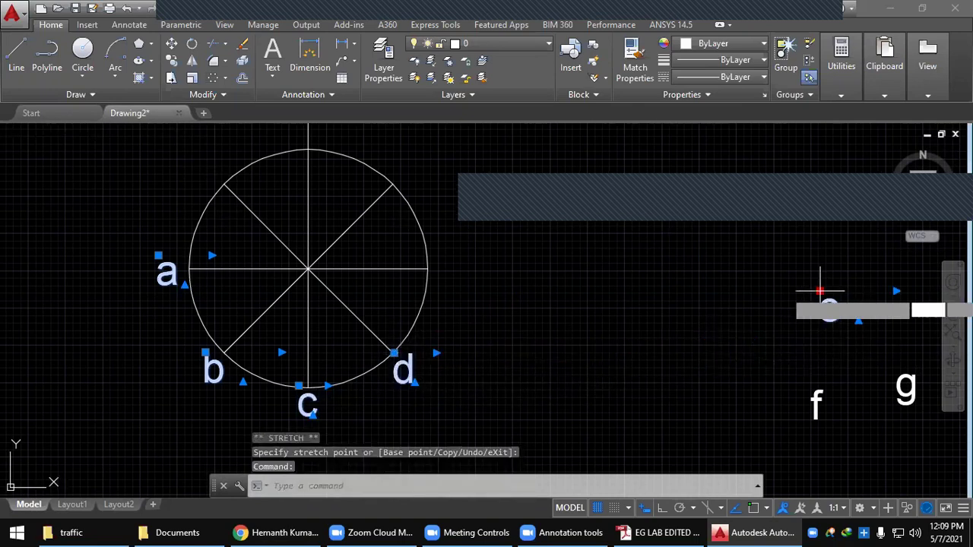
pyautogui.click(438, 257)
# Move the label "f" next to the circle's upper-right division point
pyautogui.moveTo(611, 337)
pyautogui.mouseDown(button='middle')
pyautogui.moveTo(604, 347)
pyautogui.moveTo(530, 351)
pyautogui.mouseUp(button='middle')
pyautogui.scroll(-1, 748, 404)
pyautogui.moveTo(762, 402); pyautogui.dragTo(667, 400, button='middle')
pyautogui.click(640, 403)
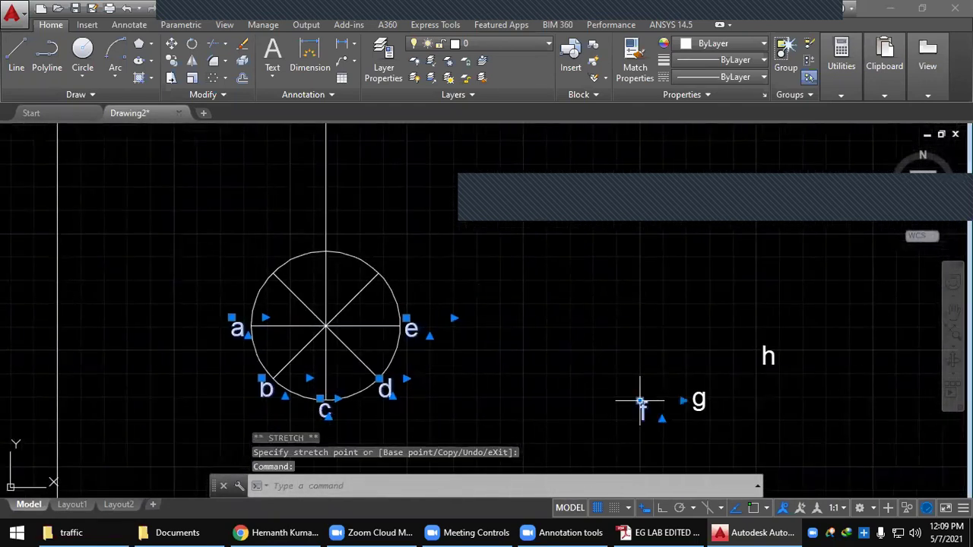
pyautogui.click(642, 531)
pyautogui.click(642, 531)
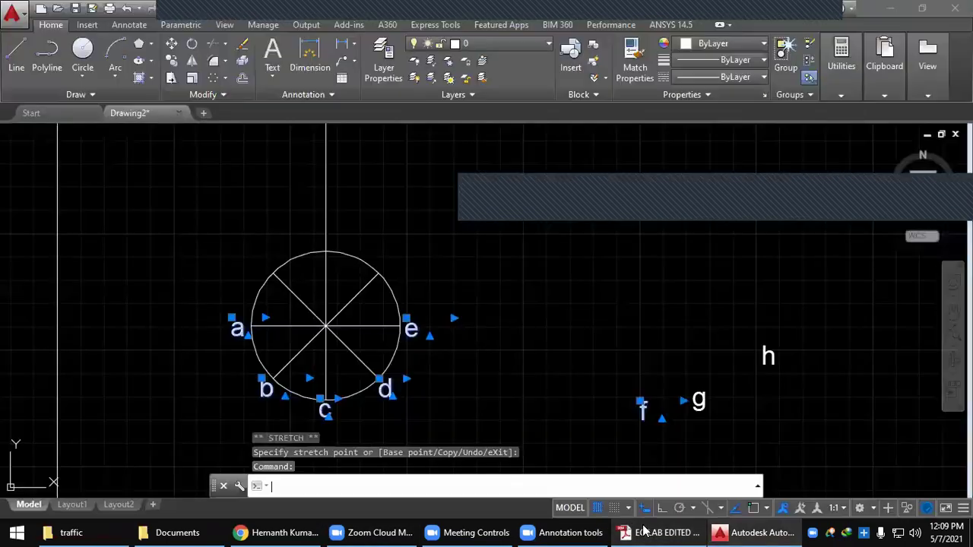
pyautogui.click(386, 257)
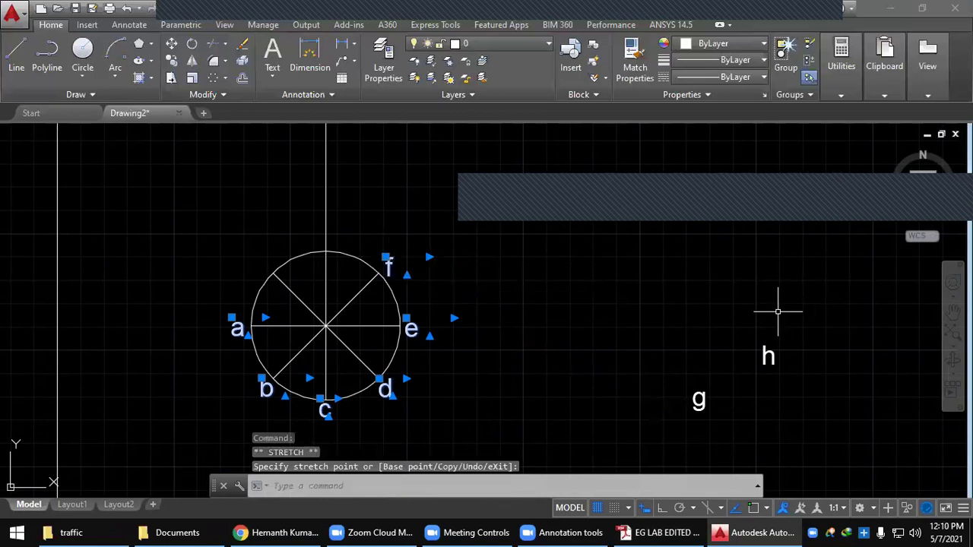
# Move the label "g" just above the circle's top point and the label "h" to the upper-left division point
pyautogui.press('Escape')
pyautogui.click(695, 387)
pyautogui.click(692, 385)
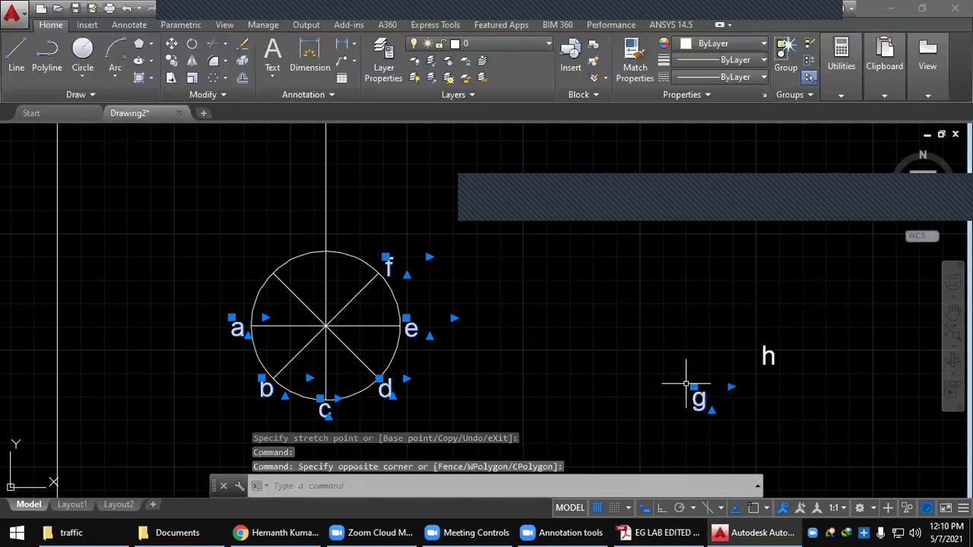
pyautogui.click(693, 387)
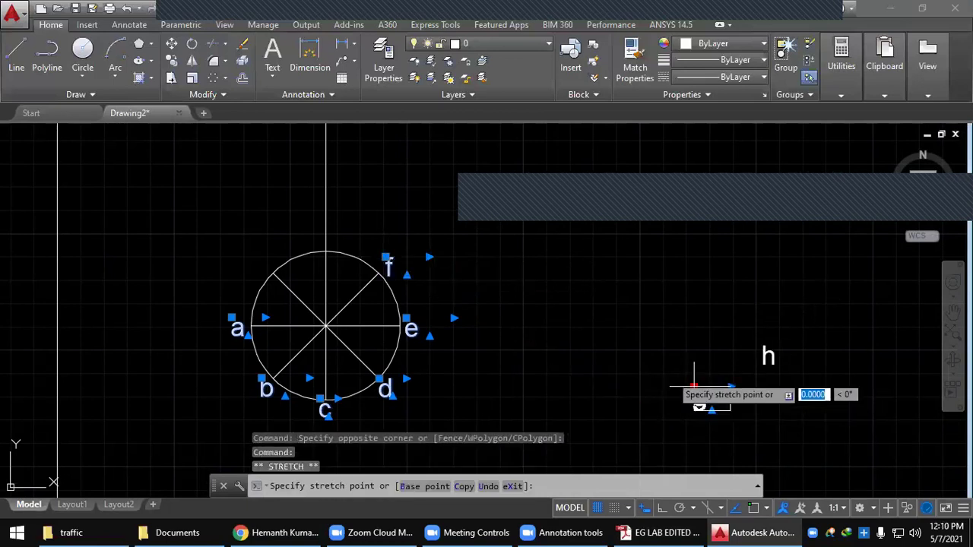
pyautogui.click(329, 225)
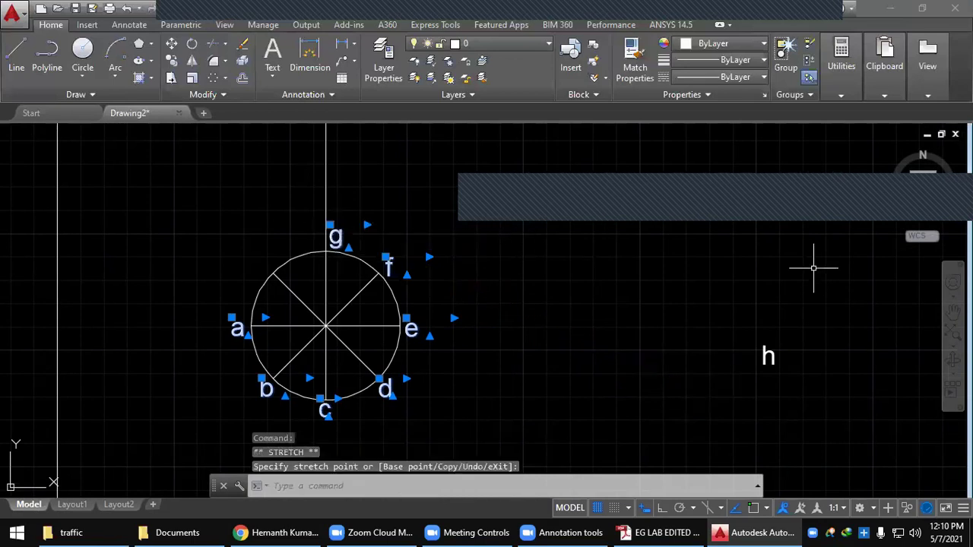
pyautogui.click(767, 354)
pyautogui.click(764, 347)
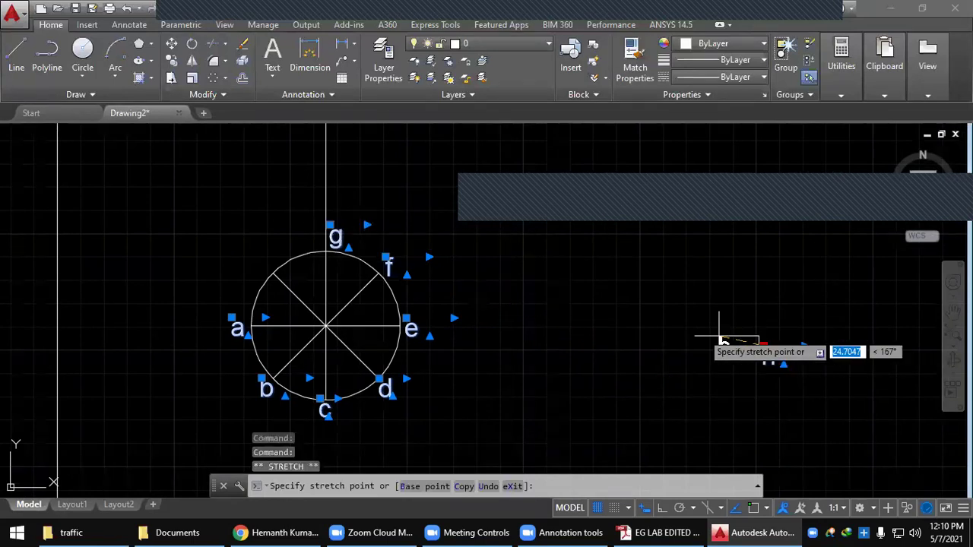
pyautogui.click(256, 254)
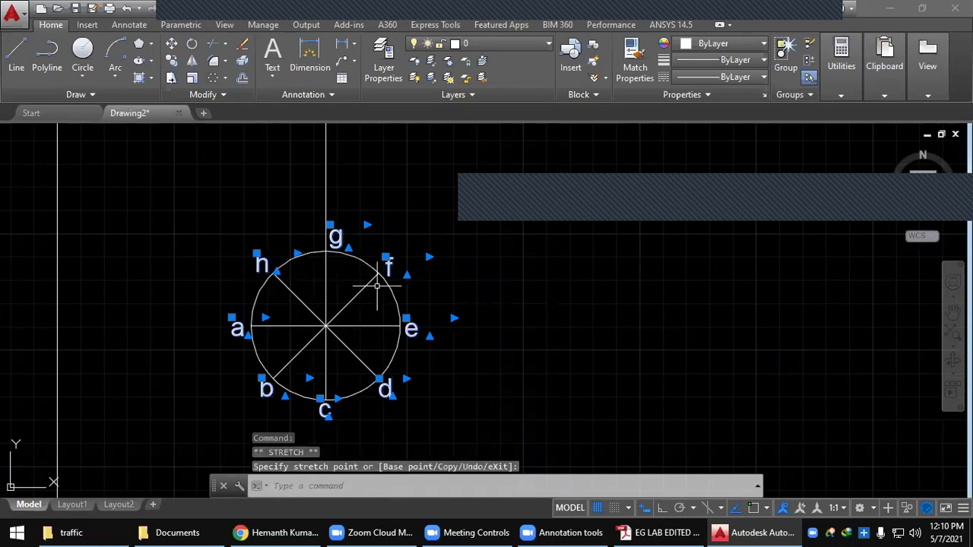
pyautogui.press('Escape')
# With object snap and ortho turned on, draw a vertical projector from point a up to the near end of the front view's short horizontal line
pyautogui.scroll(-2, 385, 300)
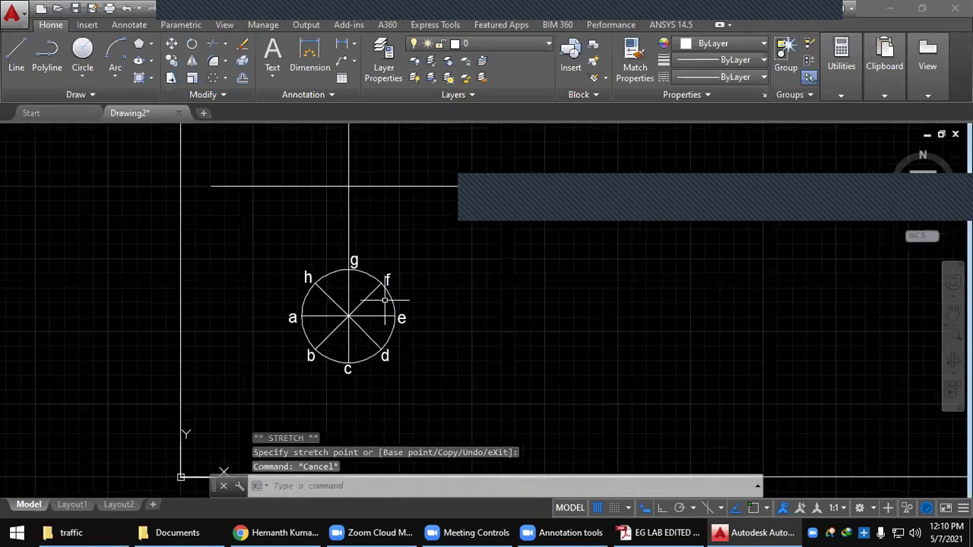
pyautogui.scroll(-2, 385, 301)
pyautogui.moveTo(422, 293); pyautogui.dragTo(409, 341, button='middle')
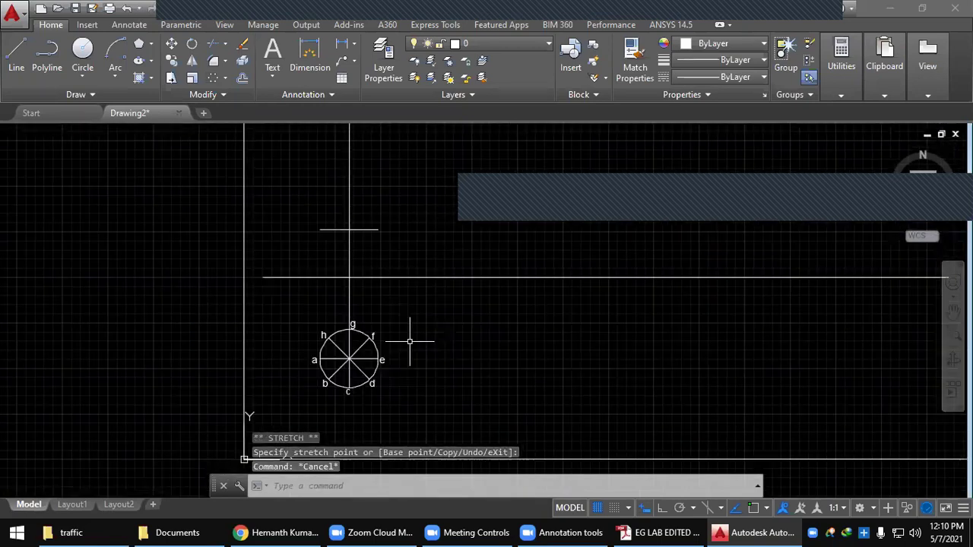
pyautogui.press('Escape')
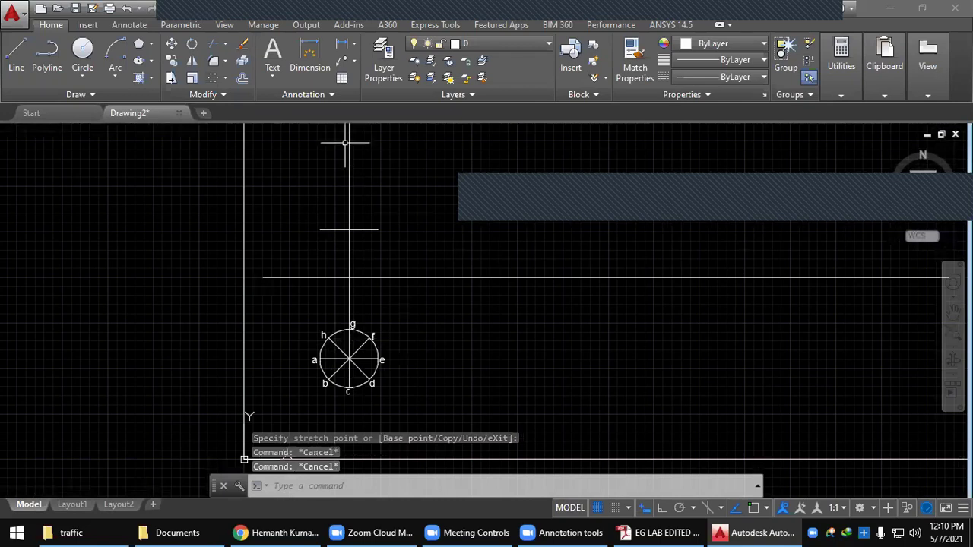
pyautogui.click(18, 53)
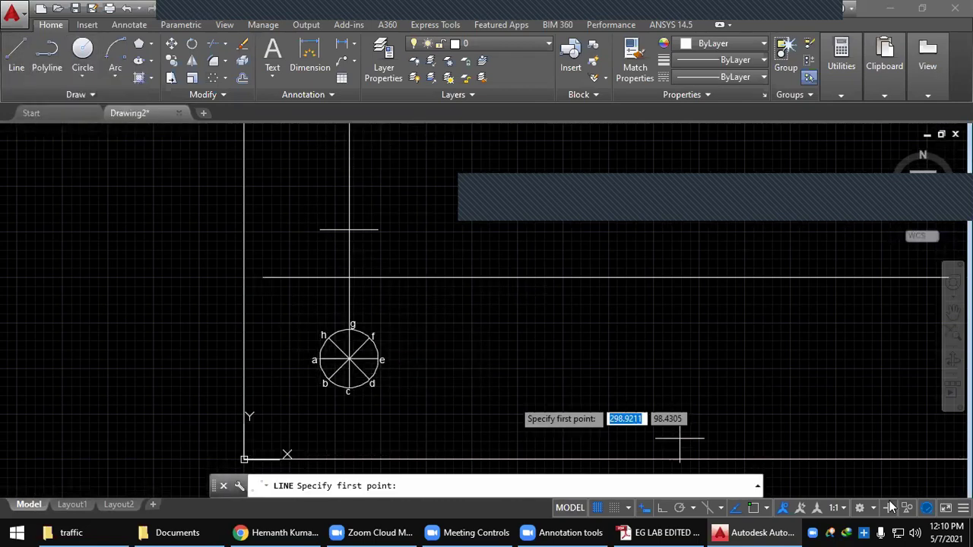
pyautogui.click(754, 508)
pyautogui.click(658, 508)
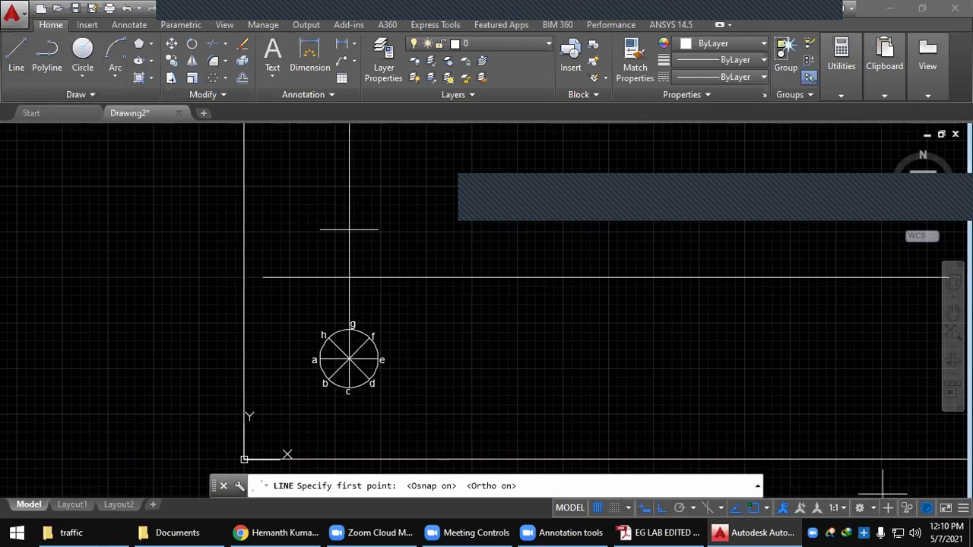
pyautogui.click(319, 360)
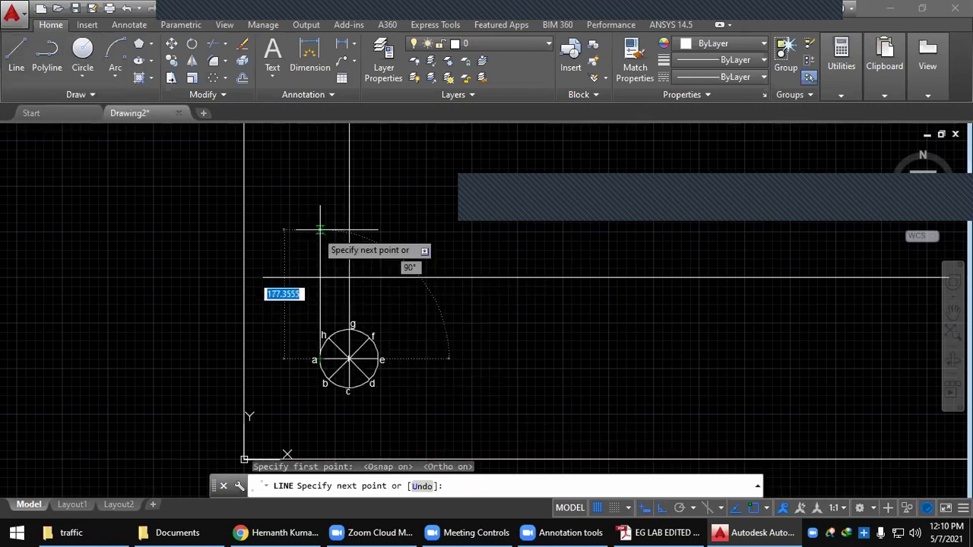
pyautogui.scroll(2, 320, 228)
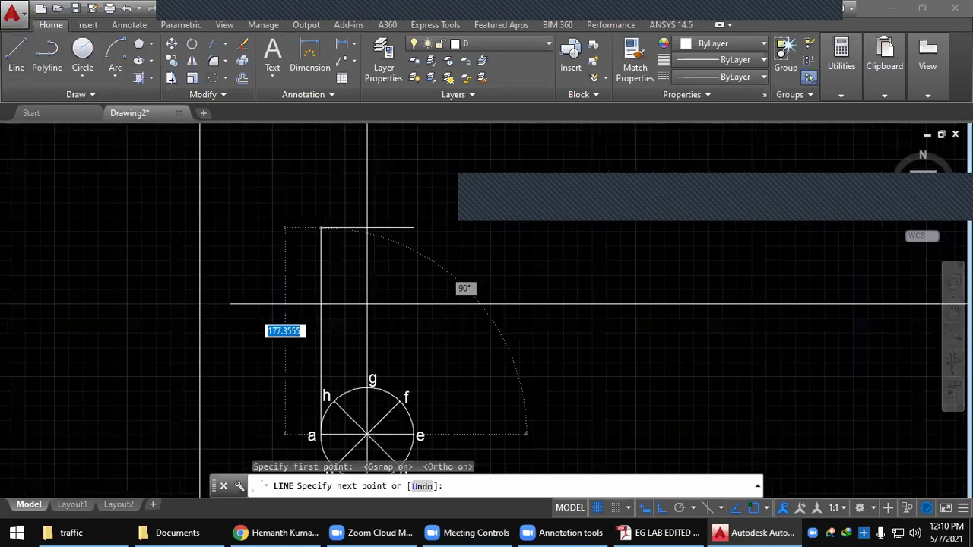
pyautogui.click(322, 225)
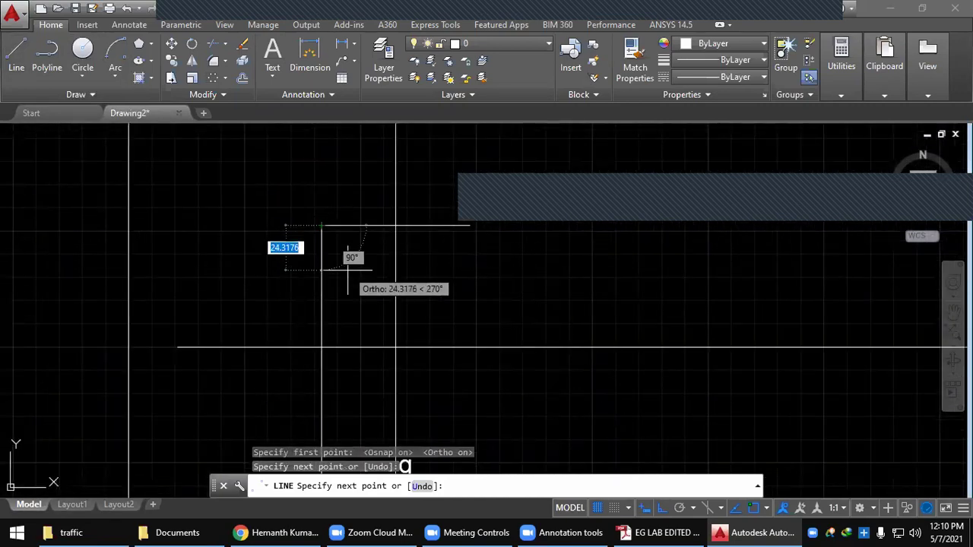
pyautogui.press('Escape')
pyautogui.moveTo(359, 280); pyautogui.dragTo(358, 168, button='middle')
pyautogui.moveTo(371, 307)
pyautogui.mouseDown(button='middle')
pyautogui.moveTo(360, 266)
pyautogui.moveTo(304, 266)
pyautogui.mouseUp(button='middle')
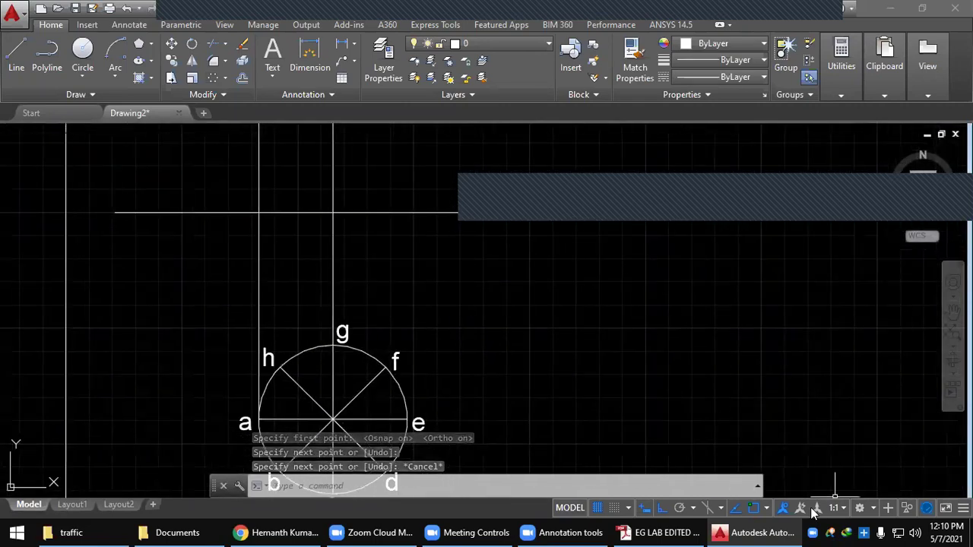
# Restrict the object snap modes to Nearest only, clearing all the others in the drafting settings
pyautogui.click(767, 507)
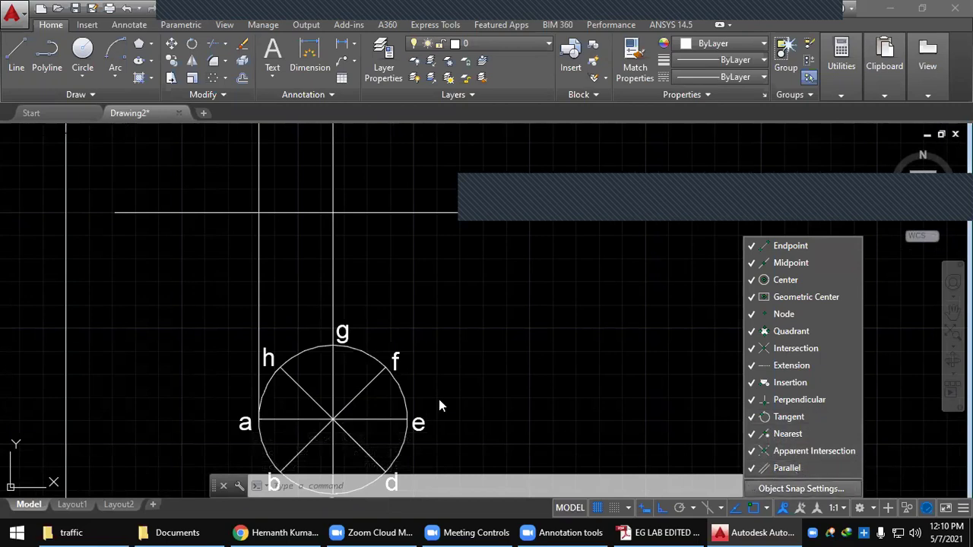
pyautogui.click(800, 489)
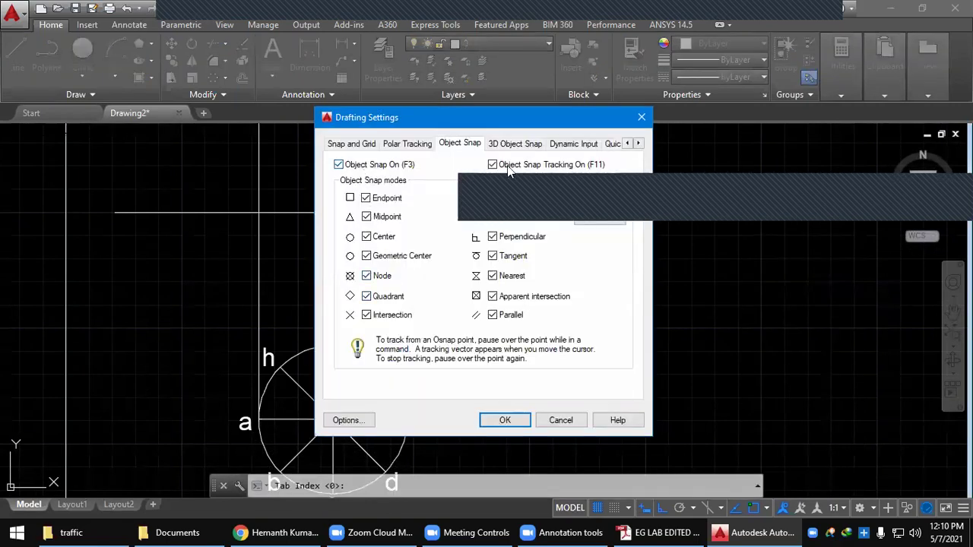
pyautogui.moveTo(524, 126); pyautogui.dragTo(327, 128)
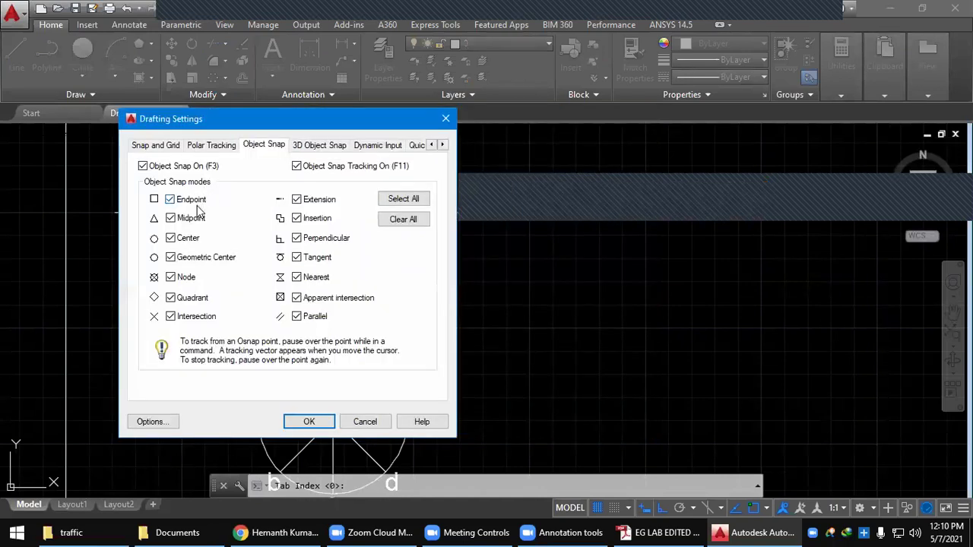
pyautogui.click(171, 257)
pyautogui.click(171, 218)
pyautogui.click(170, 199)
pyautogui.click(174, 299)
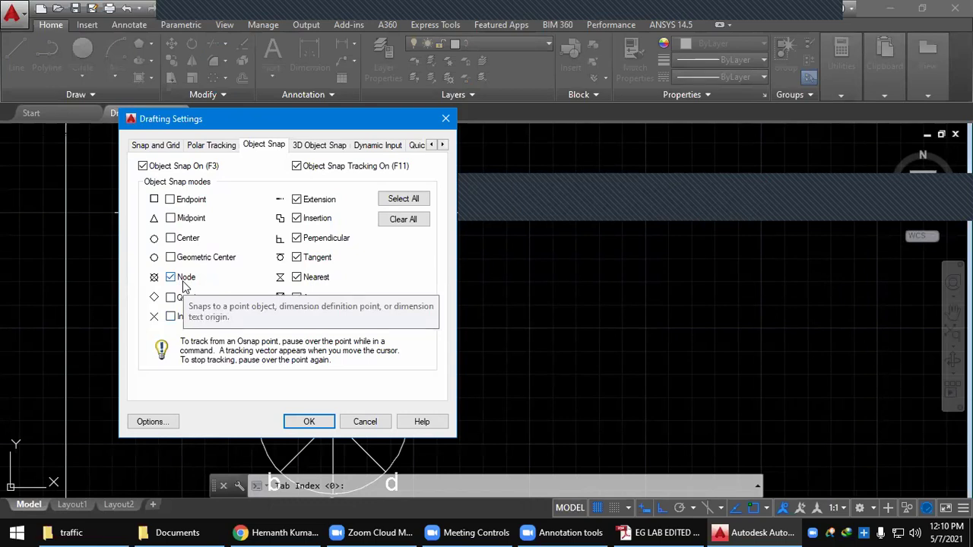
pyautogui.click(297, 297)
pyautogui.click(297, 277)
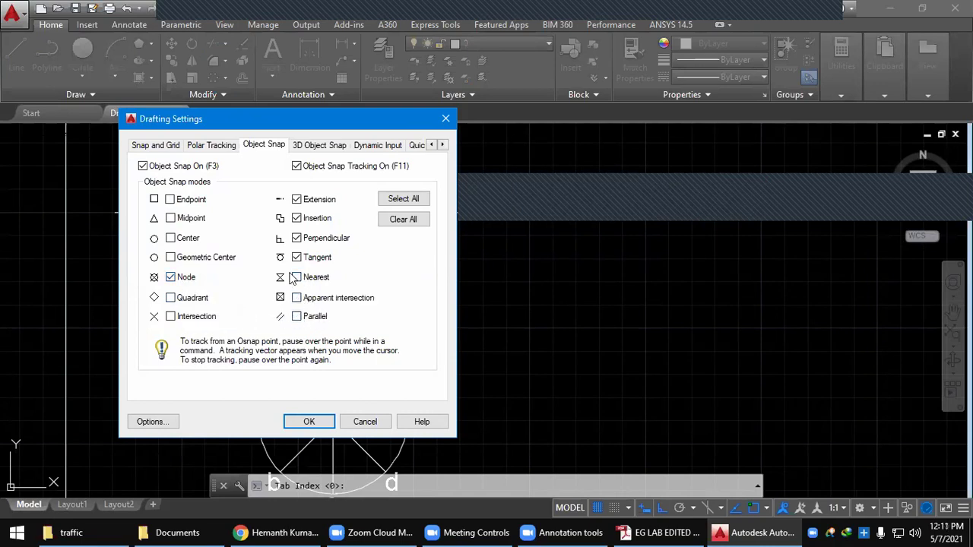
pyautogui.click(297, 257)
pyautogui.click(297, 239)
pyautogui.click(297, 219)
pyautogui.click(309, 422)
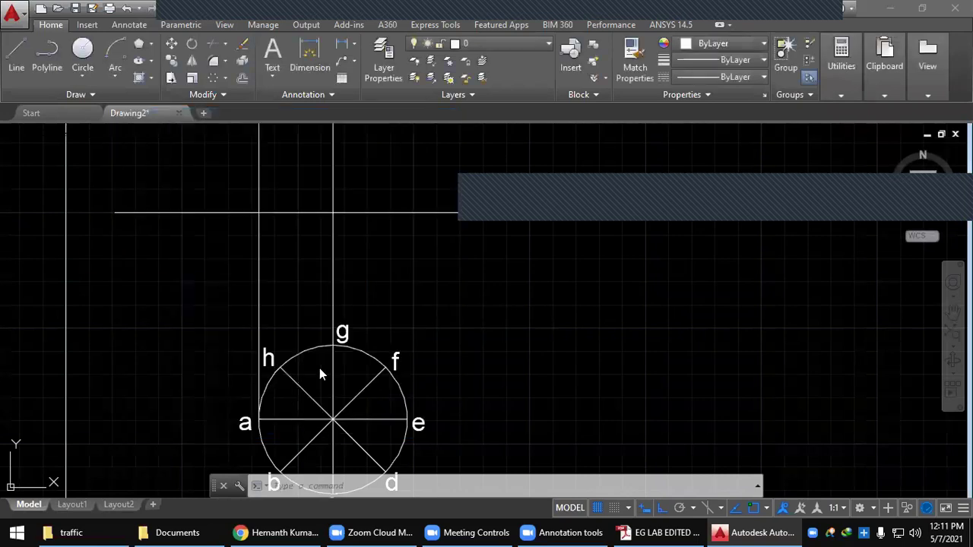
# Start a line and enable the Intersection object snap in addition to Nearest
pyautogui.scroll(-2, 333, 365)
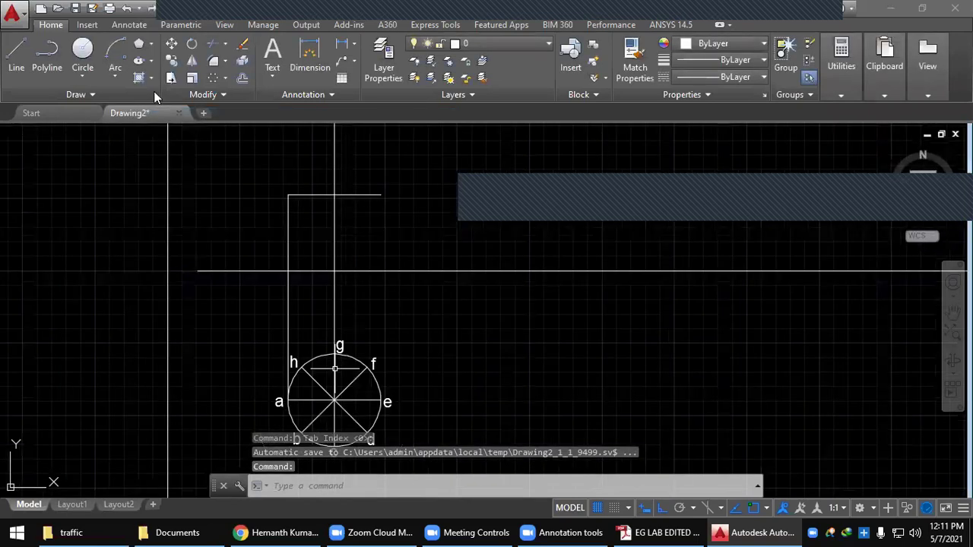
pyautogui.click(16, 53)
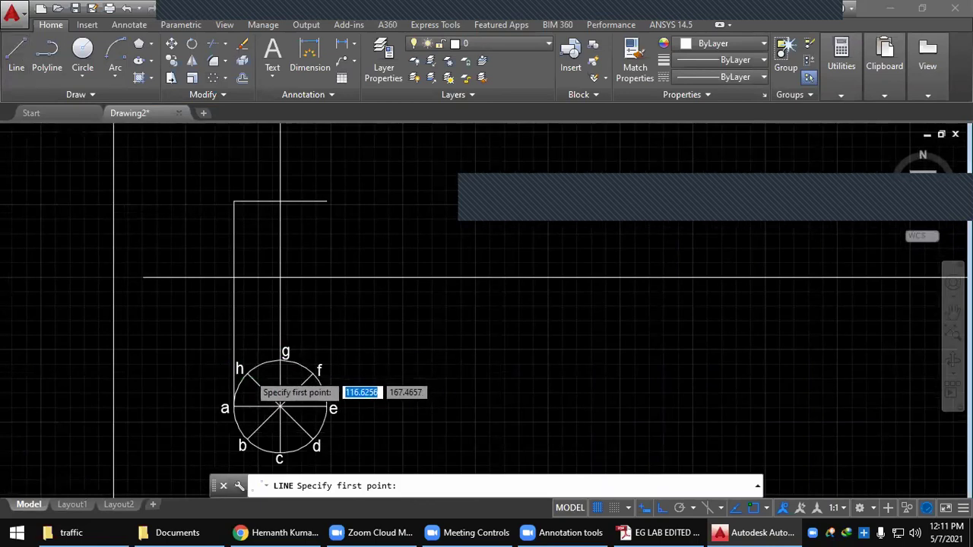
pyautogui.scroll(4, 247, 373)
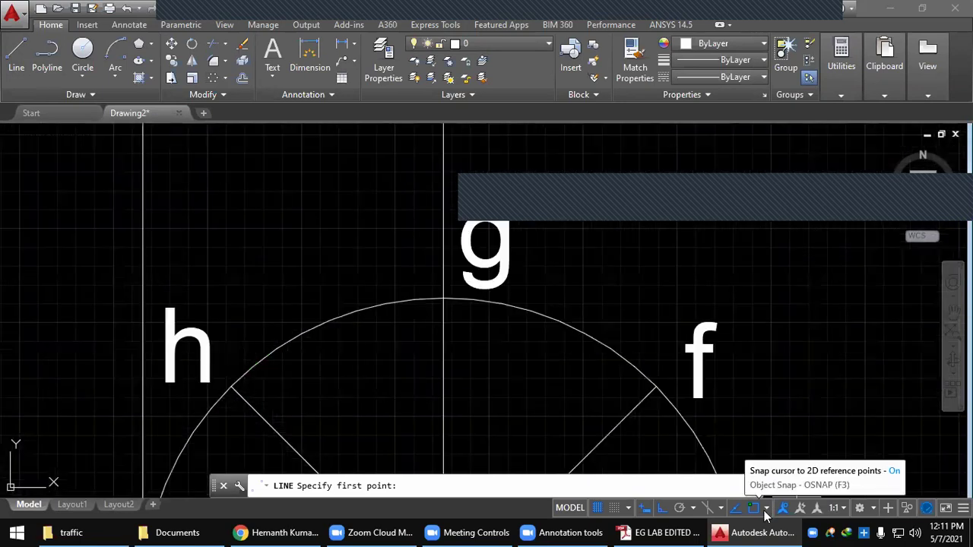
pyautogui.click(766, 508)
pyautogui.click(783, 489)
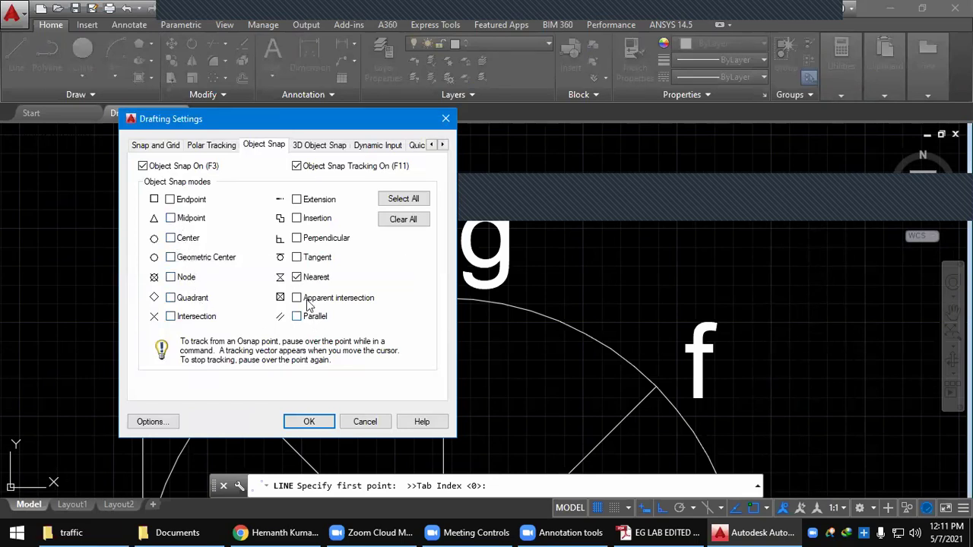
pyautogui.click(171, 317)
pyautogui.click(310, 422)
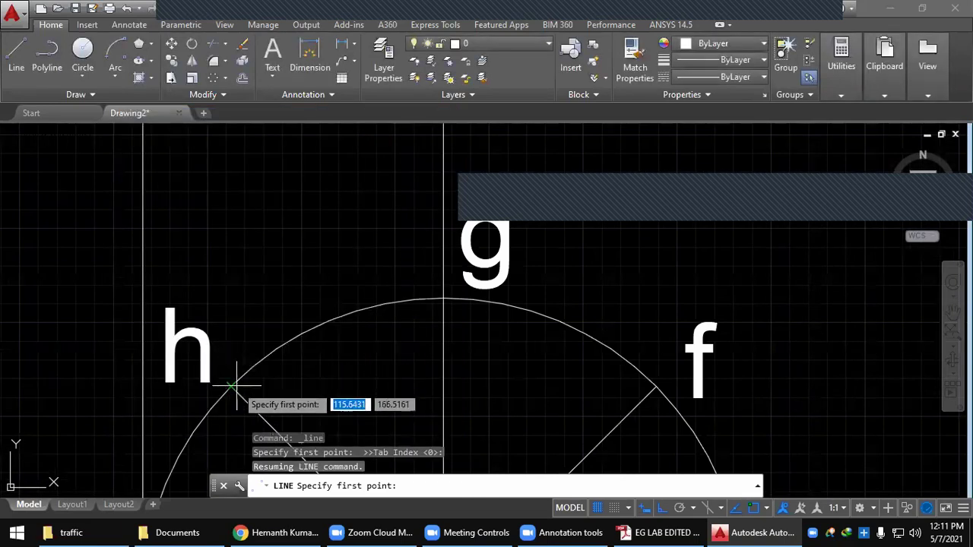
# Try to draw a vertical projector up from point h, enabling the Node object snap along the way
pyautogui.click(230, 386)
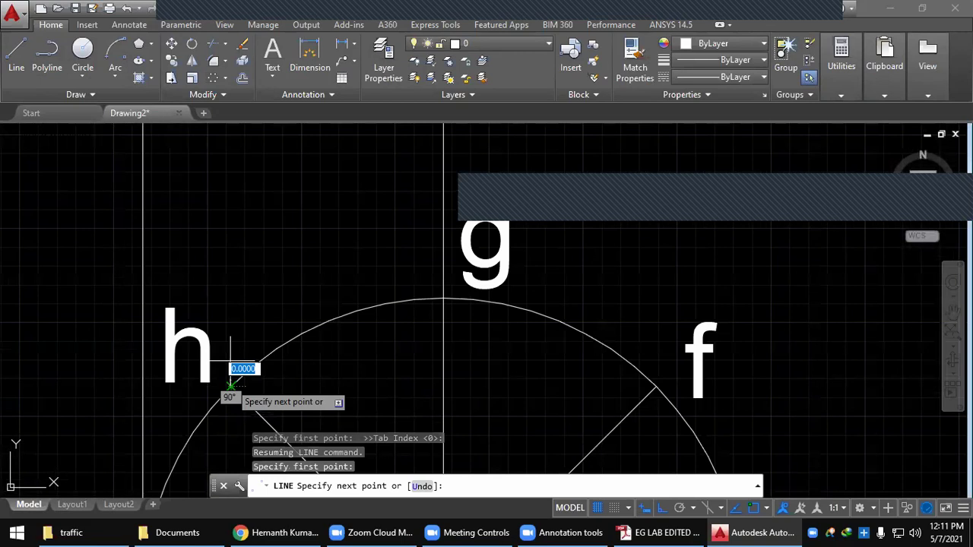
pyautogui.scroll(-4, 229, 251)
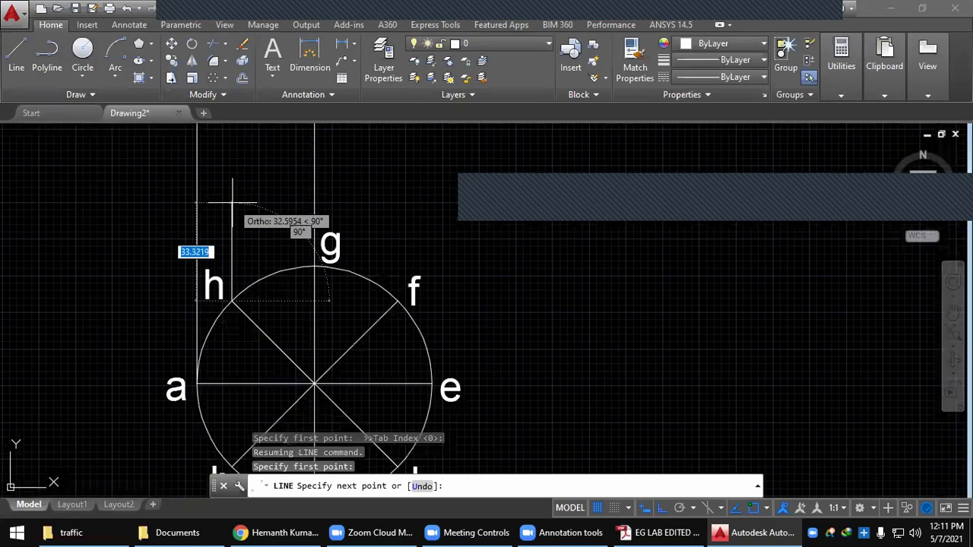
pyautogui.moveTo(232, 203); pyautogui.dragTo(216, 383, button='middle')
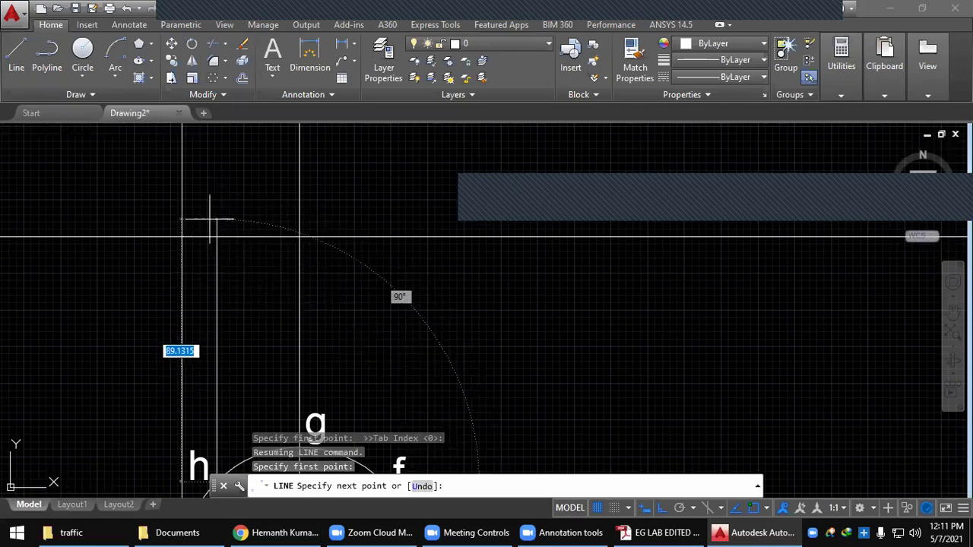
pyautogui.click(767, 508)
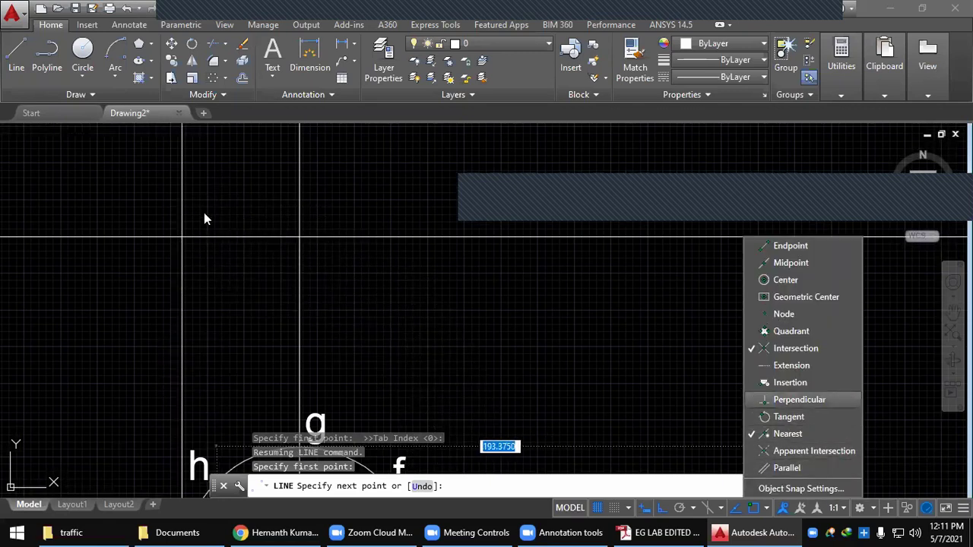
pyautogui.click(784, 314)
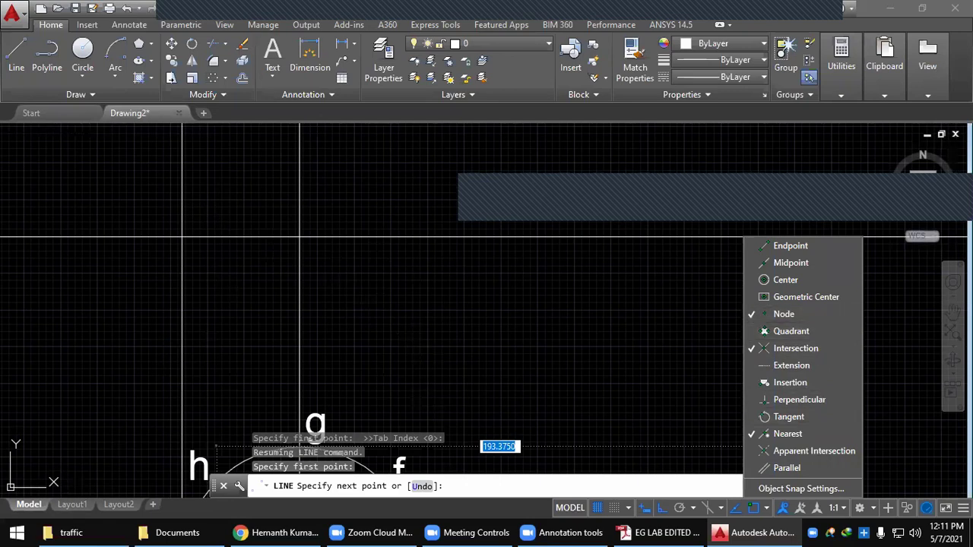
pyautogui.press('Escape')
pyautogui.scroll(3, 211, 220)
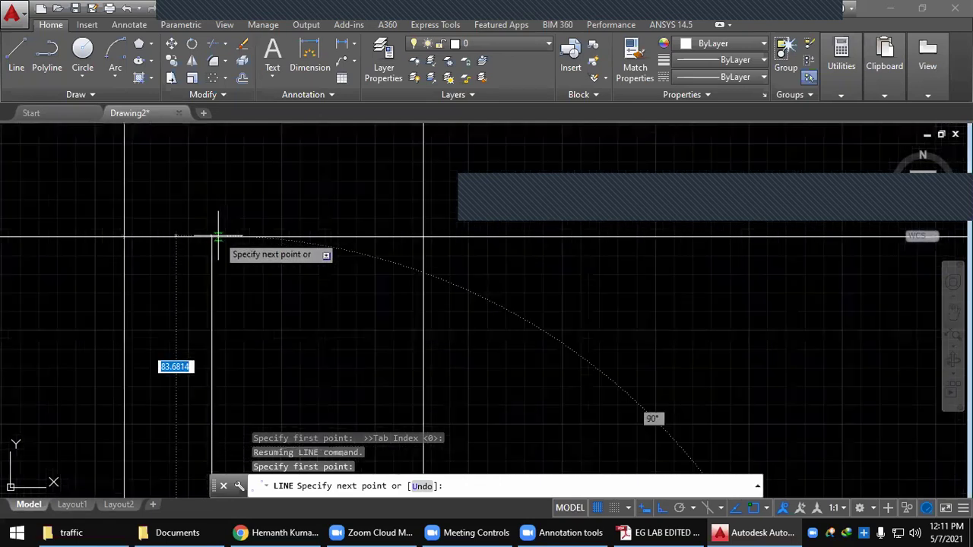
pyautogui.press('Escape')
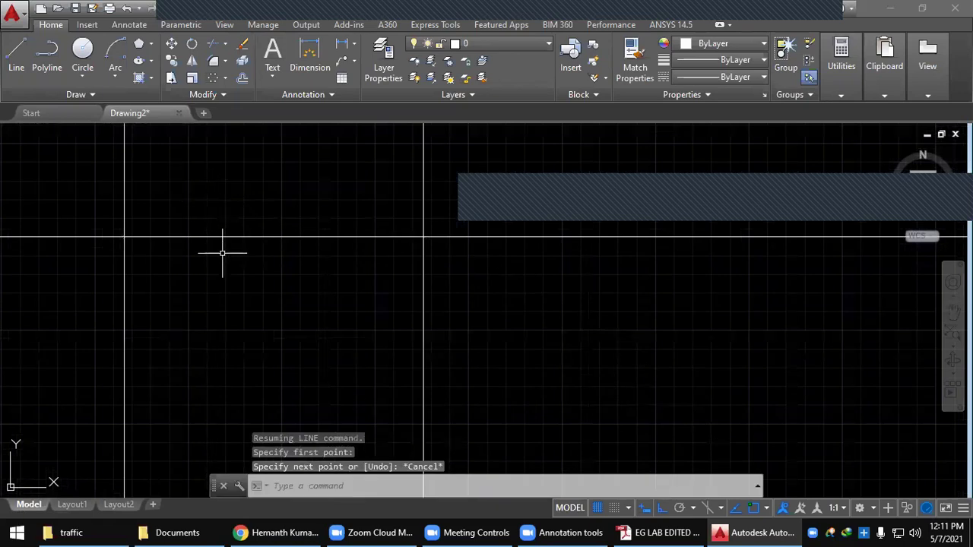
pyautogui.scroll(-2, 219, 292)
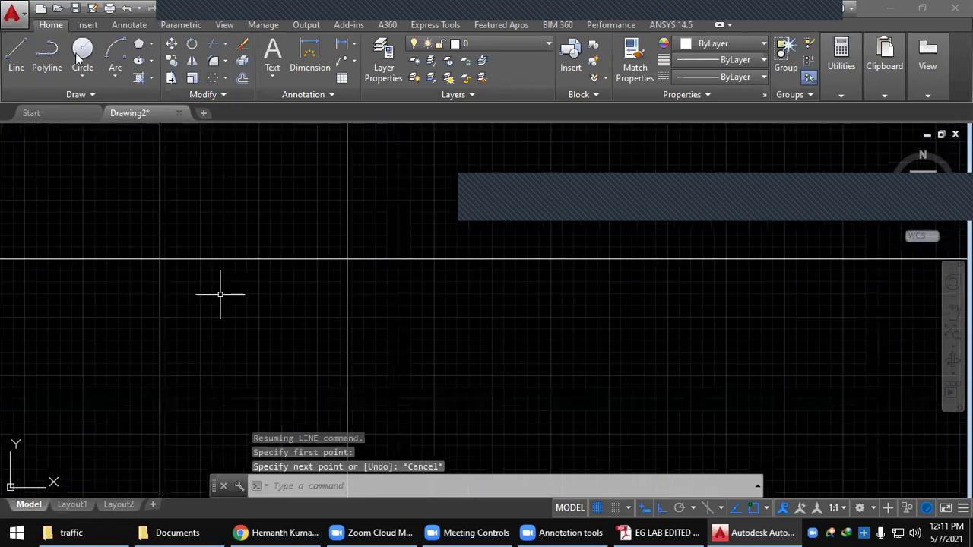
pyautogui.scroll(-2, 221, 294)
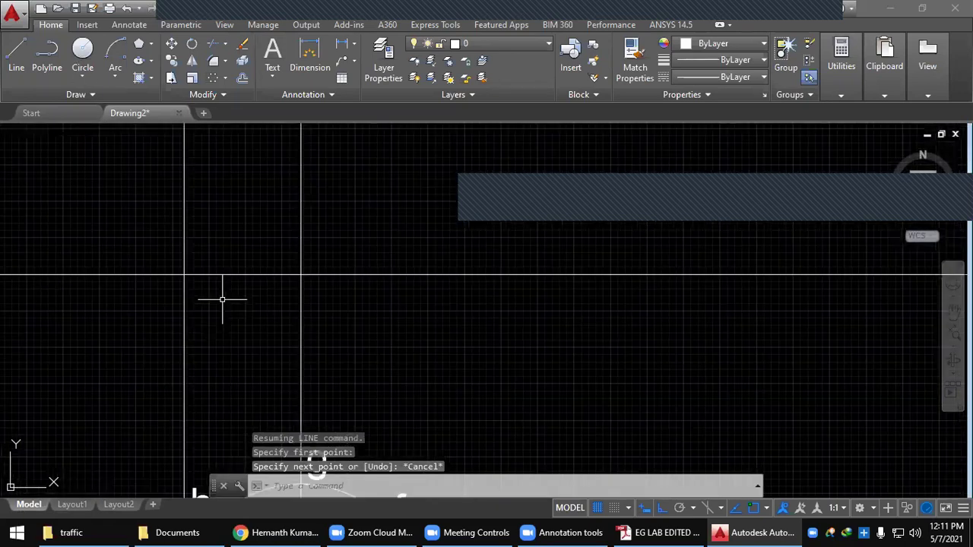
# Draw a vertical projector from point h on the circle up to just above the long horizontal reference line
pyautogui.press('Return')
pyautogui.scroll(5, 210, 369)
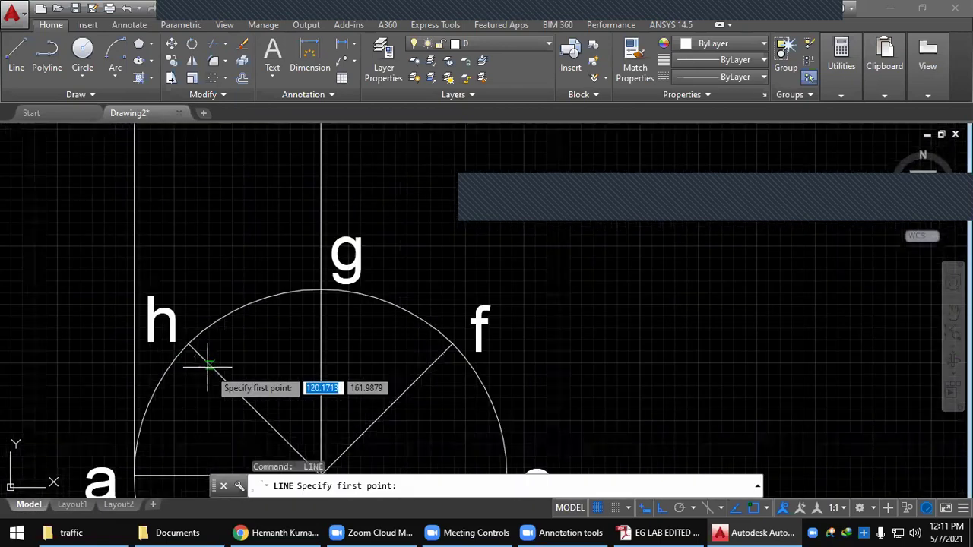
pyautogui.click(177, 330)
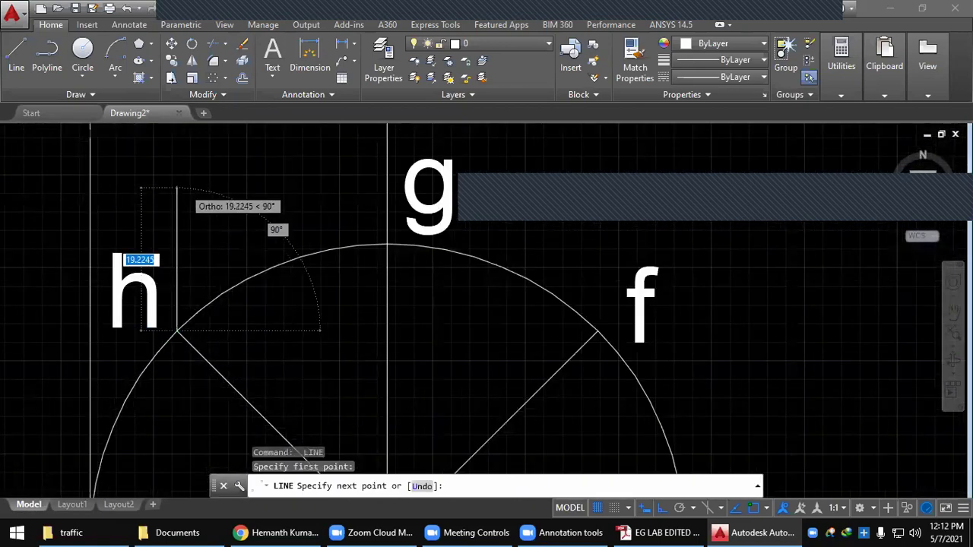
pyautogui.scroll(-5, 177, 186)
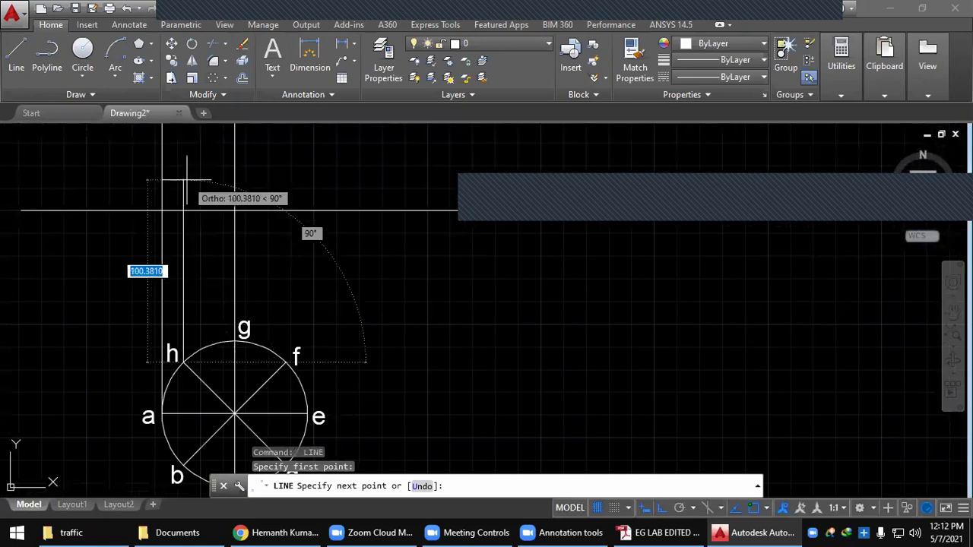
pyautogui.scroll(2, 187, 180)
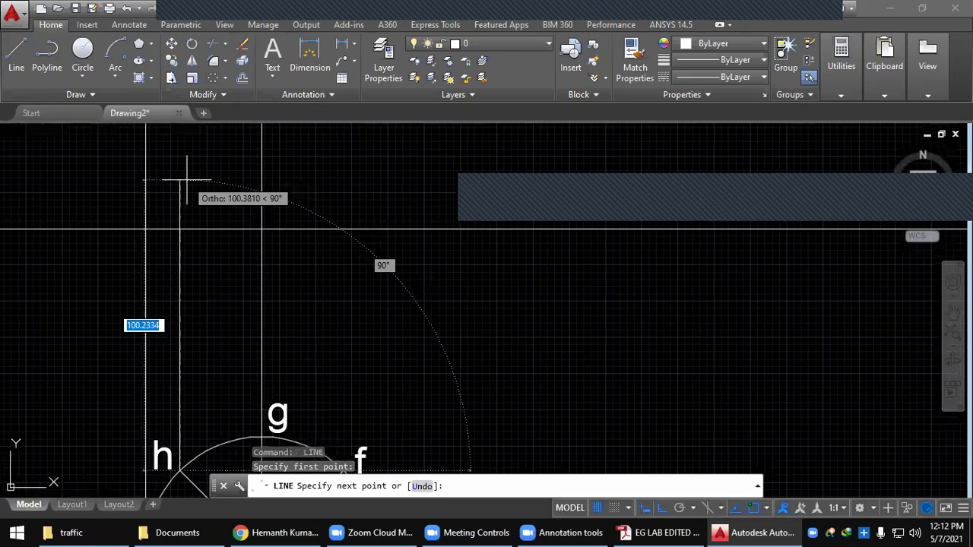
pyautogui.click(180, 195)
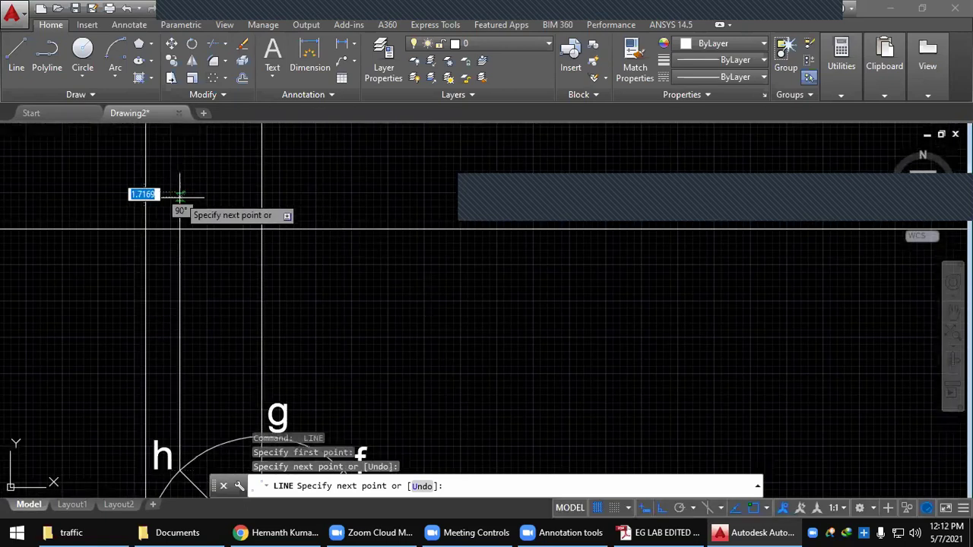
pyautogui.press('Escape')
pyautogui.moveTo(180, 196); pyautogui.dragTo(182, 135, button='middle')
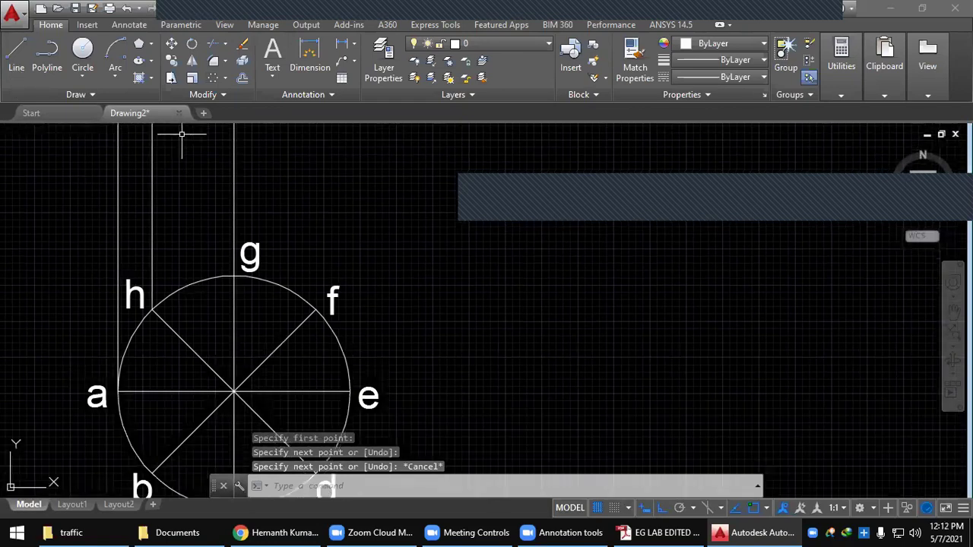
pyautogui.press('Return')
pyautogui.click(152, 473)
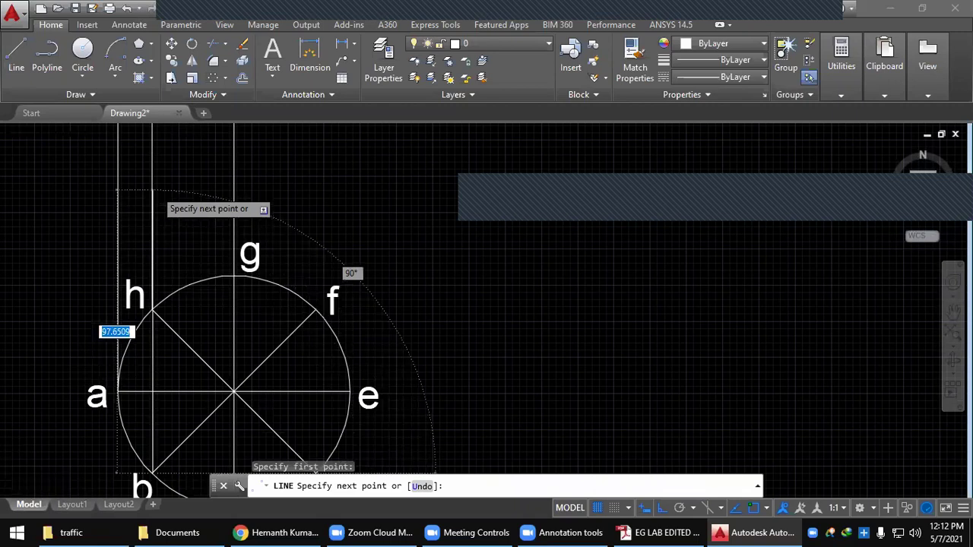
pyautogui.scroll(4, 152, 191)
pyautogui.press('Escape')
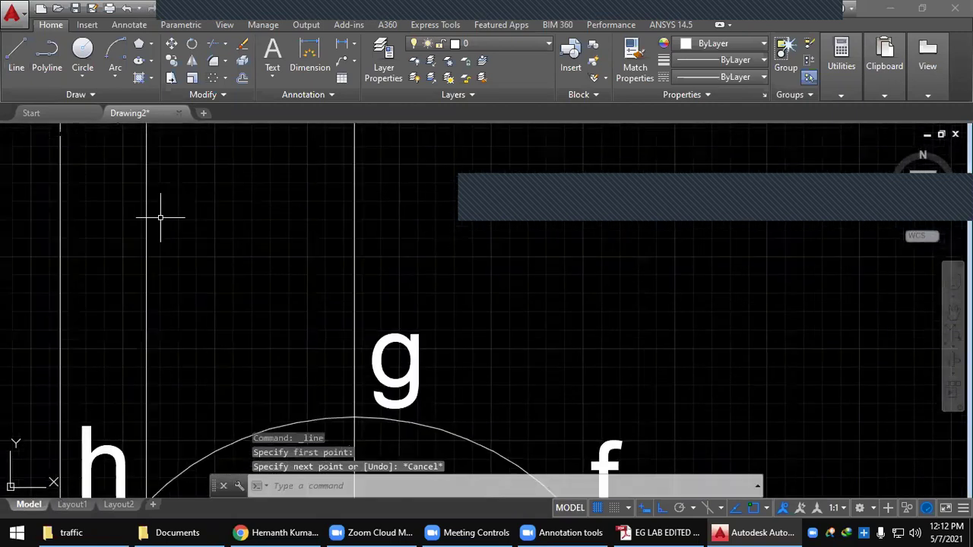
# Draw a vertical projector from point f on the circle up to just above the long horizontal reference line
pyautogui.scroll(-2, 160, 218)
pyautogui.scroll(-2, 171, 232)
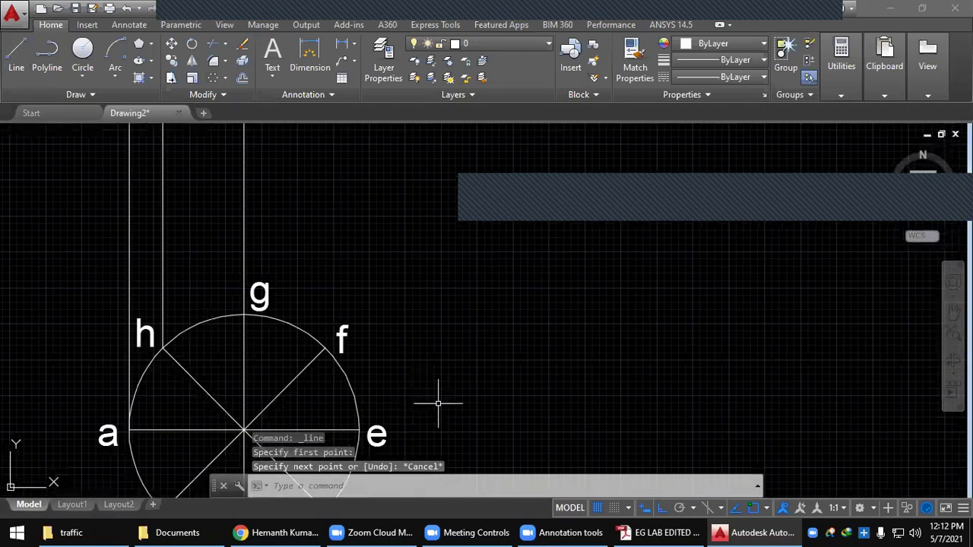
pyautogui.moveTo(438, 404); pyautogui.dragTo(428, 267, button='middle')
pyautogui.press('Return')
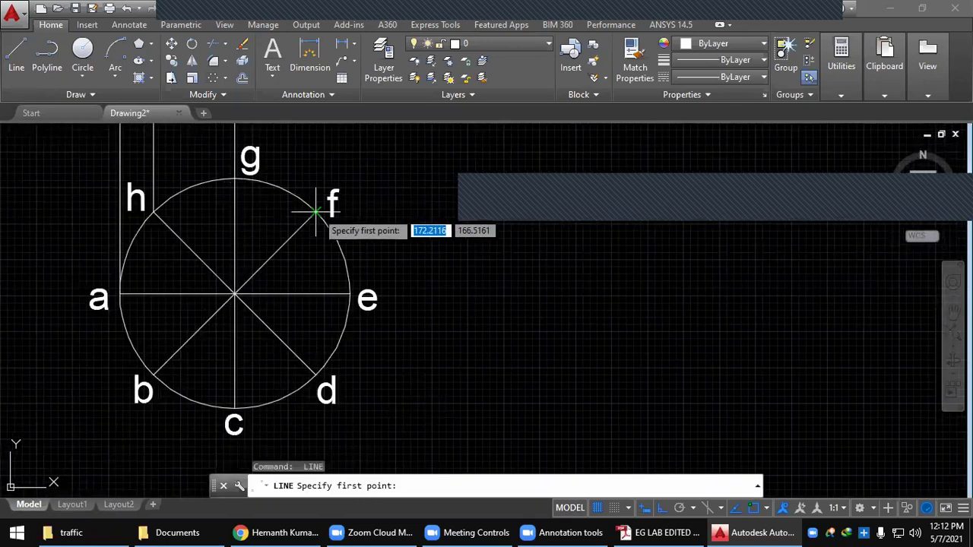
pyautogui.click(317, 204)
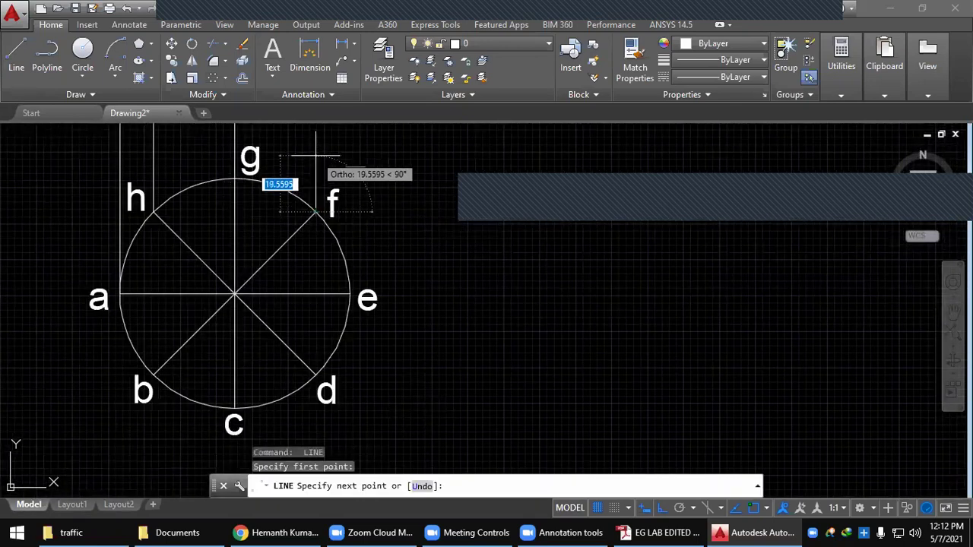
pyautogui.moveTo(312, 274); pyautogui.dragTo(290, 500, button='middle')
pyautogui.click(293, 164)
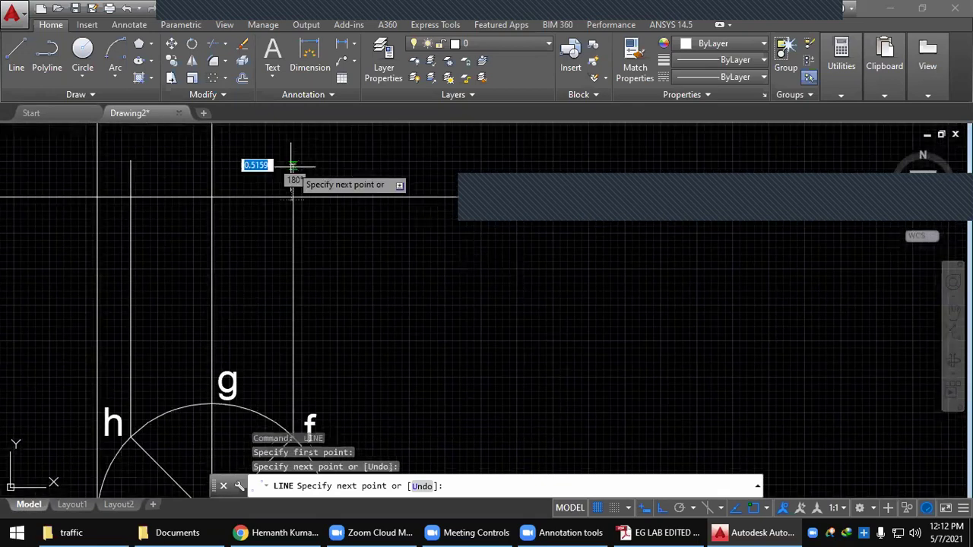
pyautogui.press('Return')
# Draw a vertical projector from point e on the circle up to just above the long horizontal reference line
pyautogui.moveTo(369, 337)
pyautogui.mouseDown(button='middle')
pyautogui.moveTo(295, 180)
pyautogui.moveTo(271, 195)
pyautogui.moveTo(269, 327)
pyautogui.mouseUp(button='middle')
pyautogui.write('l')
pyautogui.press('Return')
pyautogui.click(268, 384)
pyautogui.click(259, 180)
pyautogui.press('Escape')
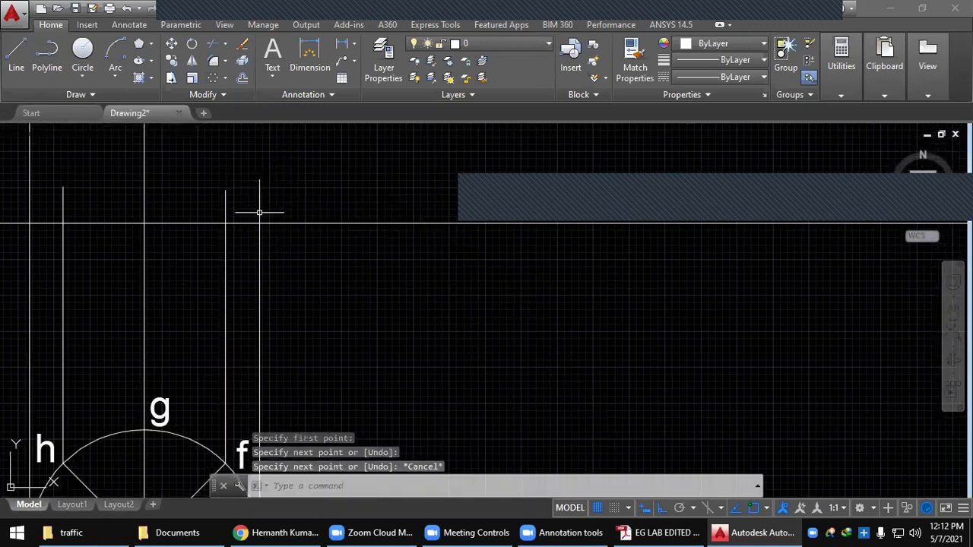
# Stretch the upper ends of the projectors from h and f vertically past the cone's front-view base line
pyautogui.scroll(-2, 301, 243)
pyautogui.scroll(-4, 301, 244)
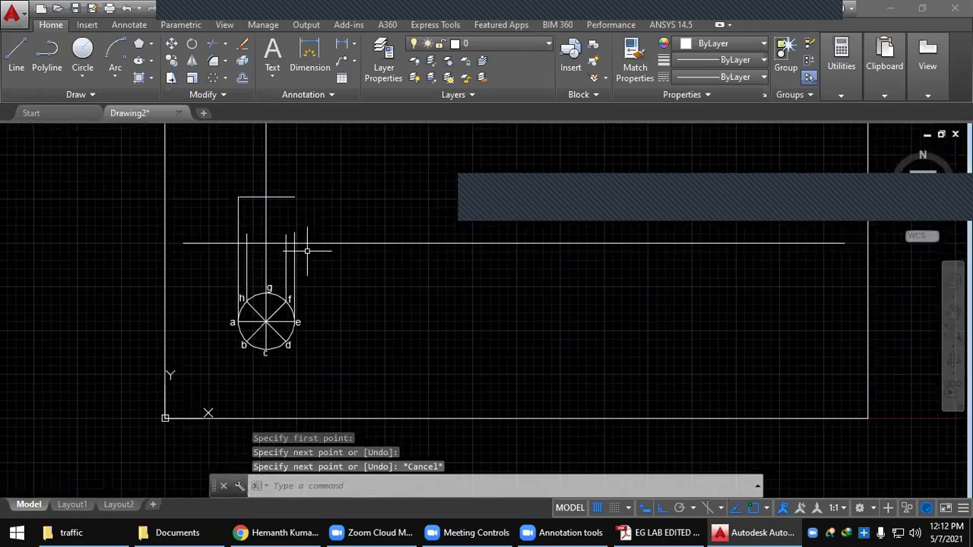
pyautogui.scroll(-2, 309, 252)
pyautogui.press('Escape')
pyautogui.scroll(4, 283, 235)
pyautogui.scroll(-1, 227, 252)
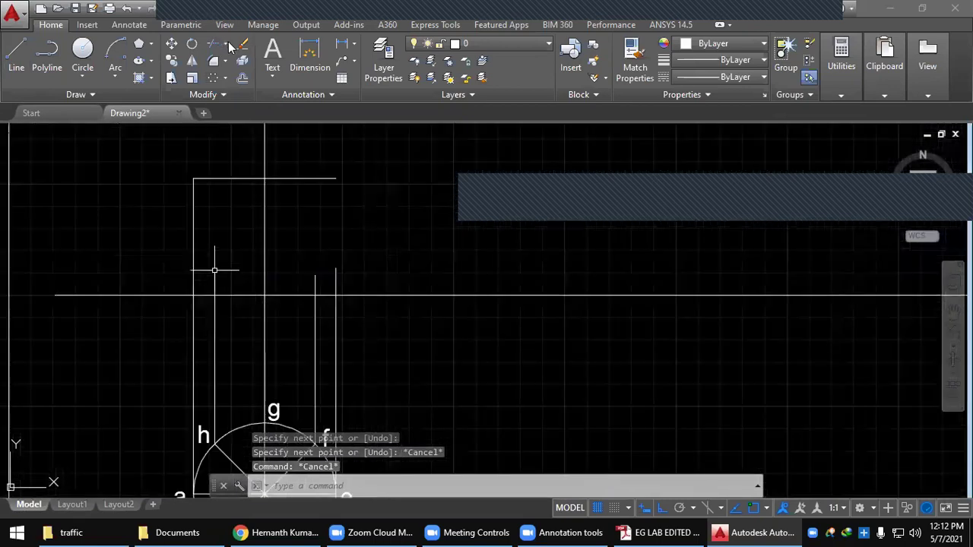
pyautogui.click(214, 281)
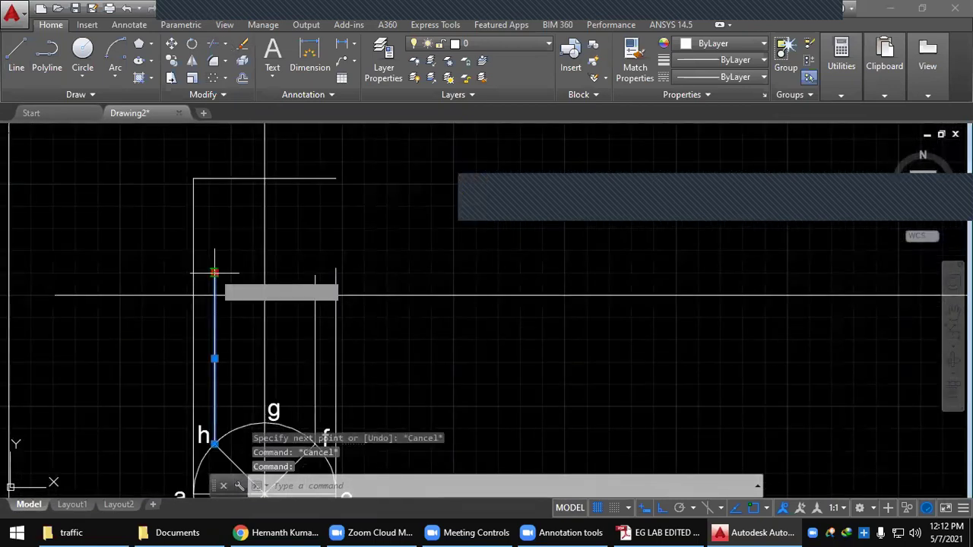
pyautogui.click(215, 271)
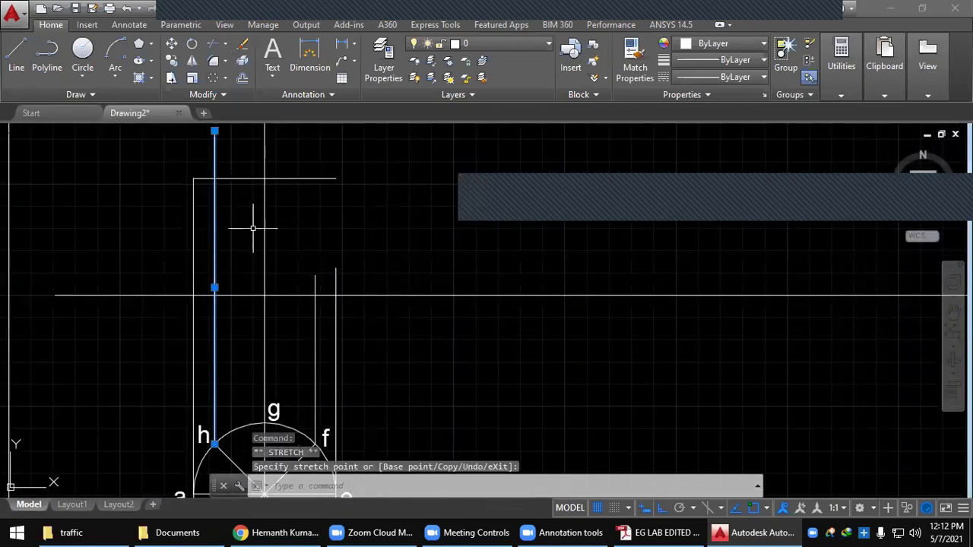
pyautogui.press('Escape')
pyautogui.click(314, 282)
pyautogui.click(315, 276)
pyautogui.click(315, 126)
pyautogui.press('Escape')
# Enable the Endpoint object snap and stretch the projector from e up to the open end of the cone's base line
pyautogui.click(336, 269)
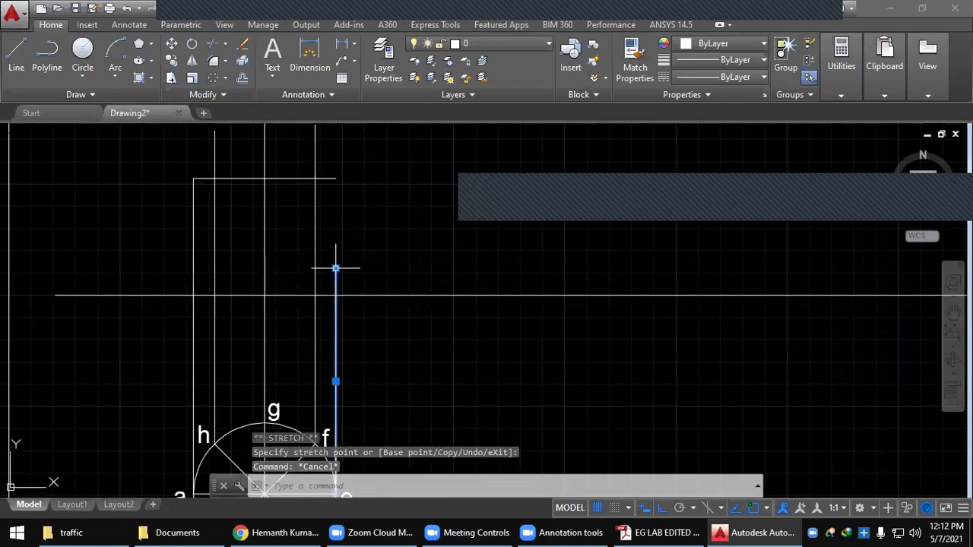
pyautogui.click(335, 268)
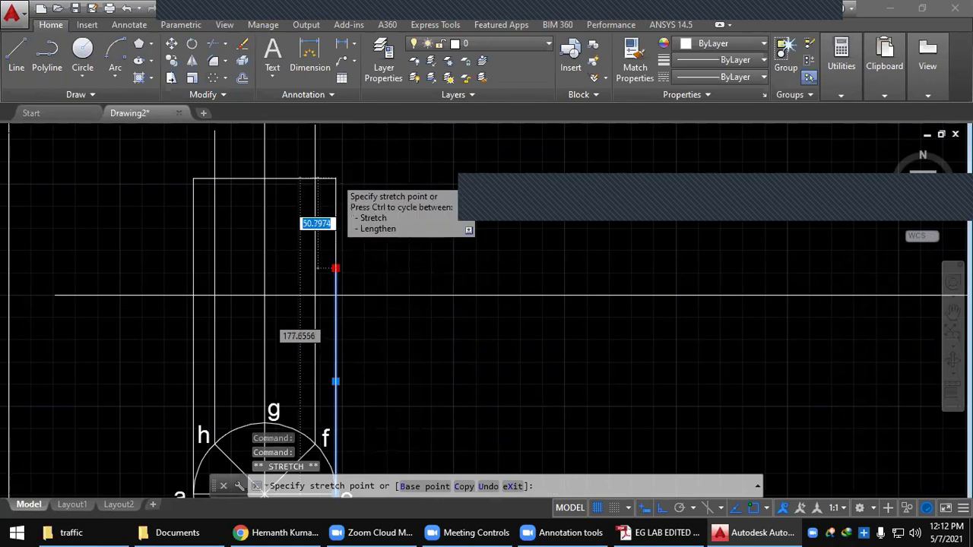
pyautogui.scroll(2, 335, 180)
pyautogui.click(766, 508)
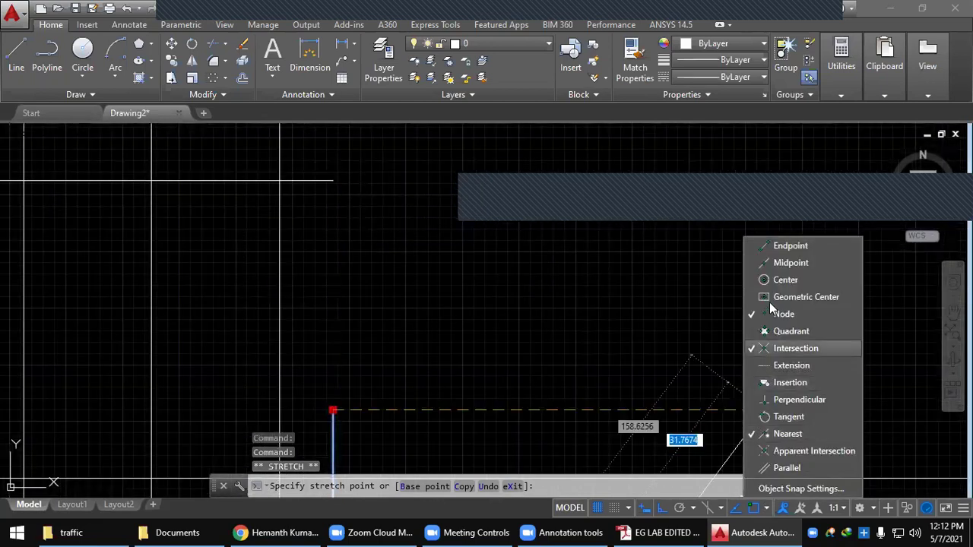
pyautogui.click(257, 6)
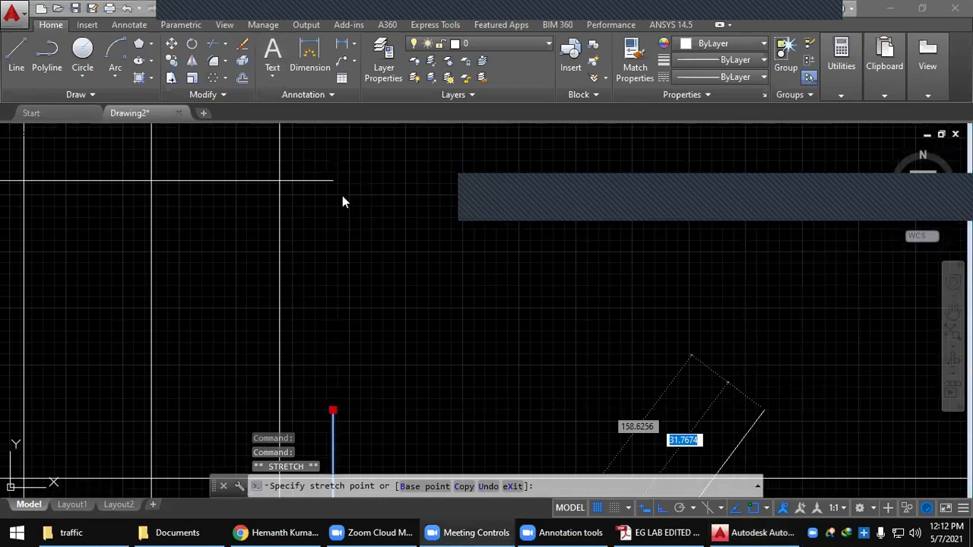
pyautogui.click(327, 178)
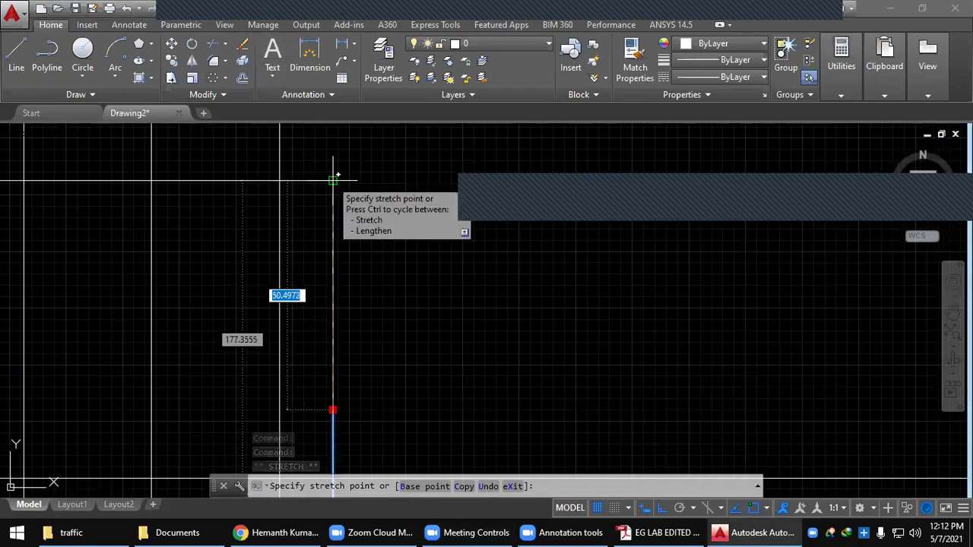
pyautogui.click(333, 181)
pyautogui.press('Escape')
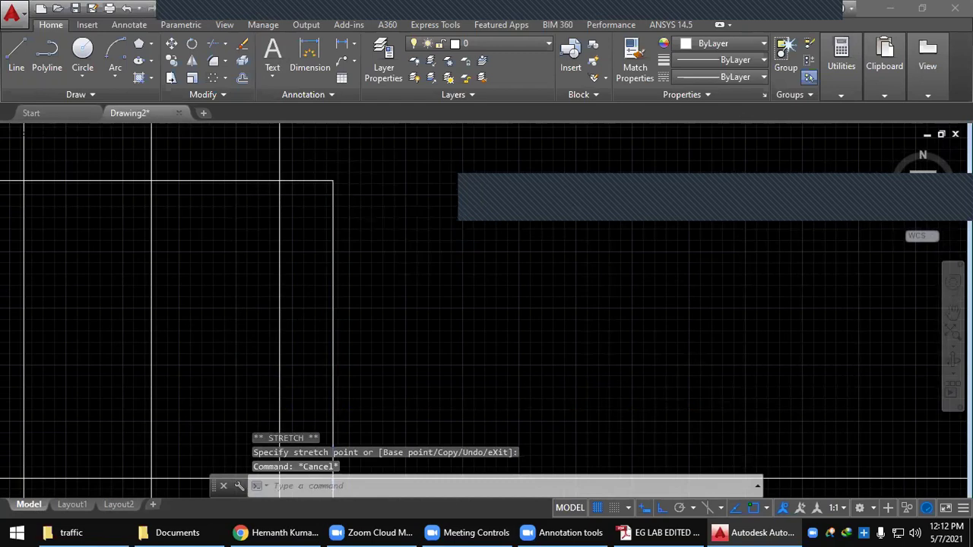
# Trim the parts of the h and f projectors that extend above the cone's base line
pyautogui.scroll(-2, 404, 258)
pyautogui.moveTo(396, 204); pyautogui.dragTo(376, 318, button='middle')
pyautogui.write('tr')
pyautogui.press('Return')
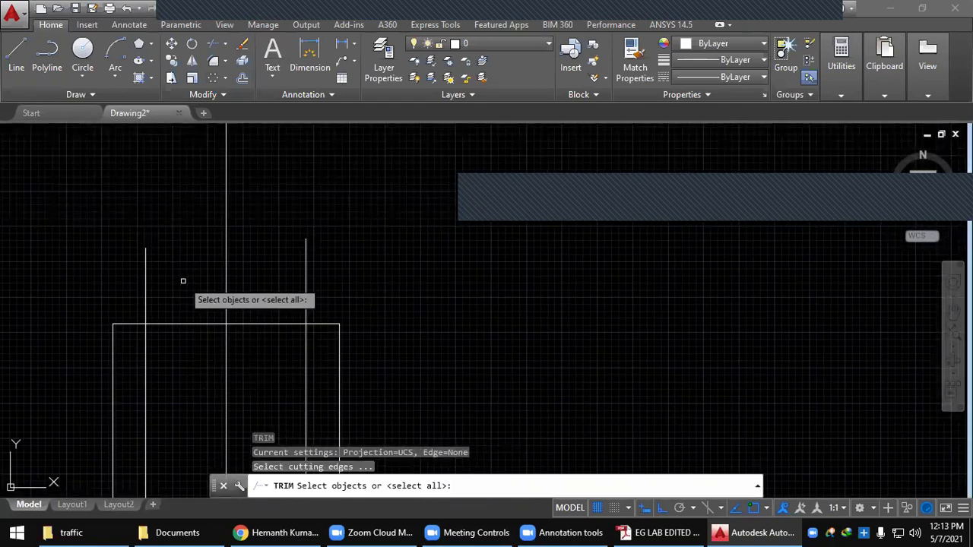
pyautogui.press('Return')
pyautogui.click(147, 274)
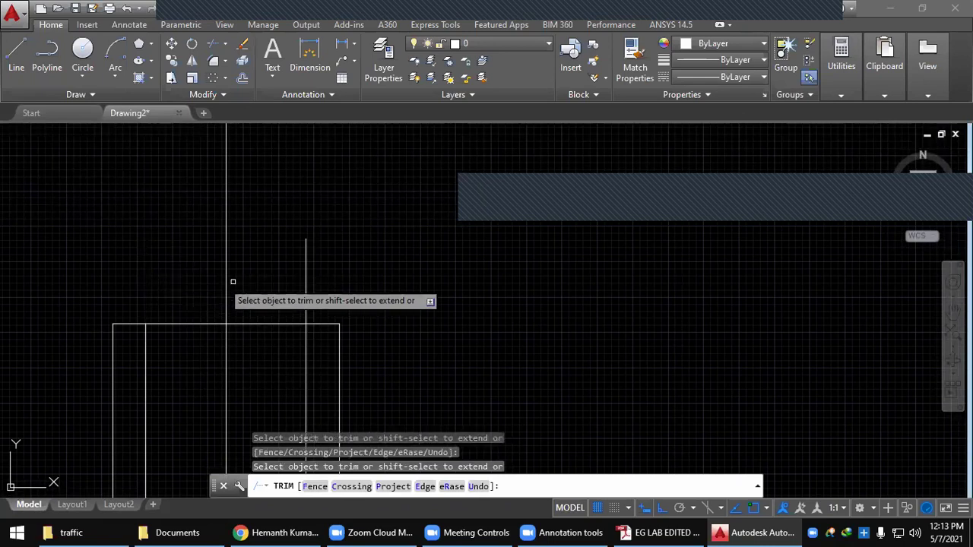
pyautogui.click(307, 271)
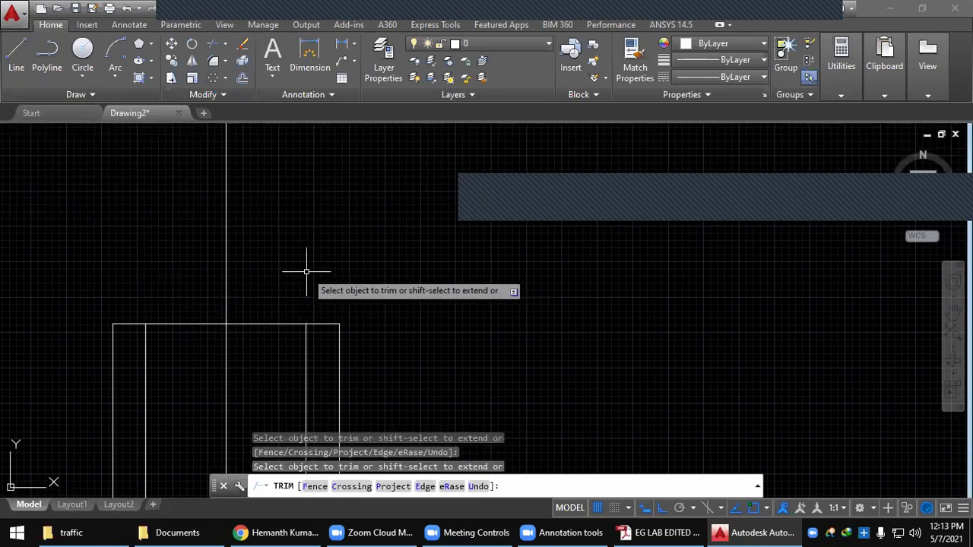
pyautogui.press('Escape')
# Check the cone in the EG LAB EDITED PDF and draw its outer edge from the base line's end above a to the apex
pyautogui.scroll(-2, 306, 271)
pyautogui.moveTo(297, 313); pyautogui.dragTo(302, 307, button='middle')
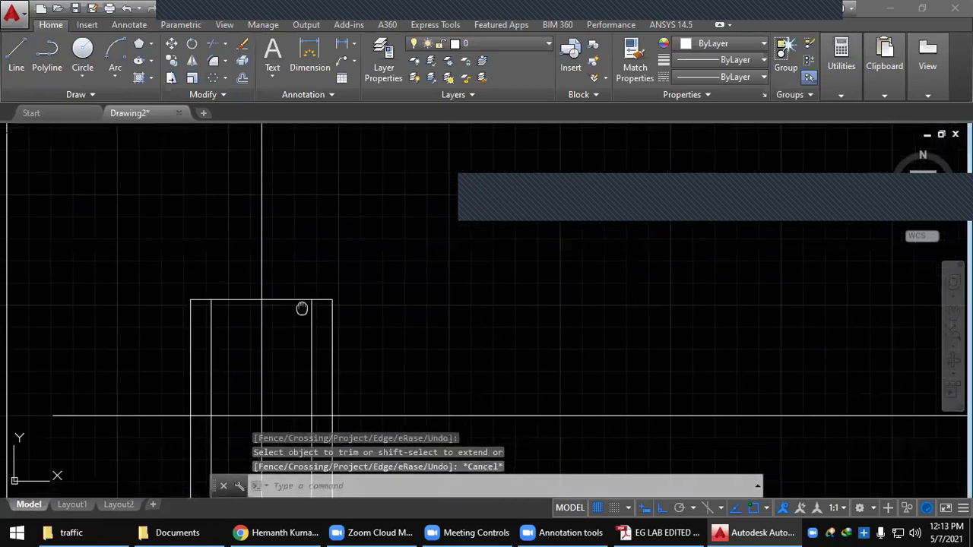
pyautogui.click(673, 532)
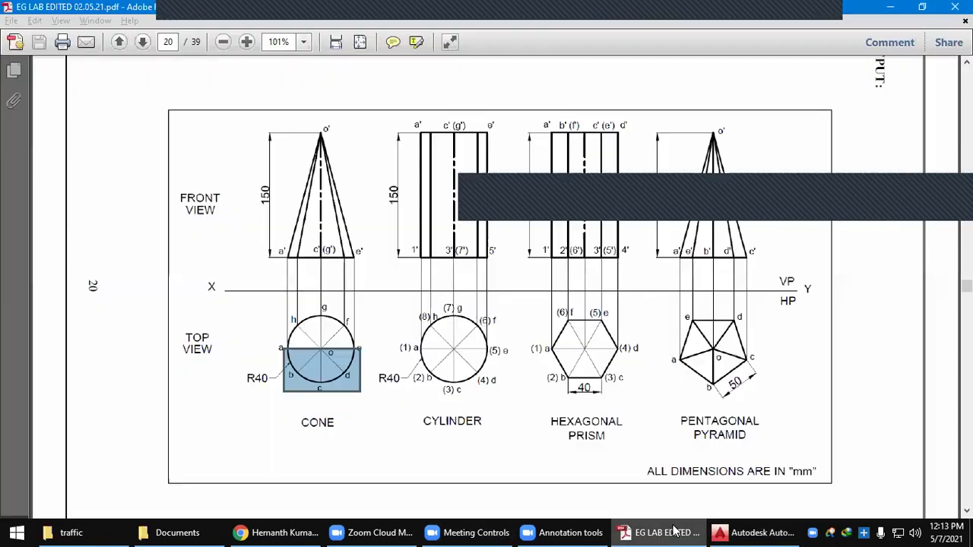
pyautogui.click(673, 531)
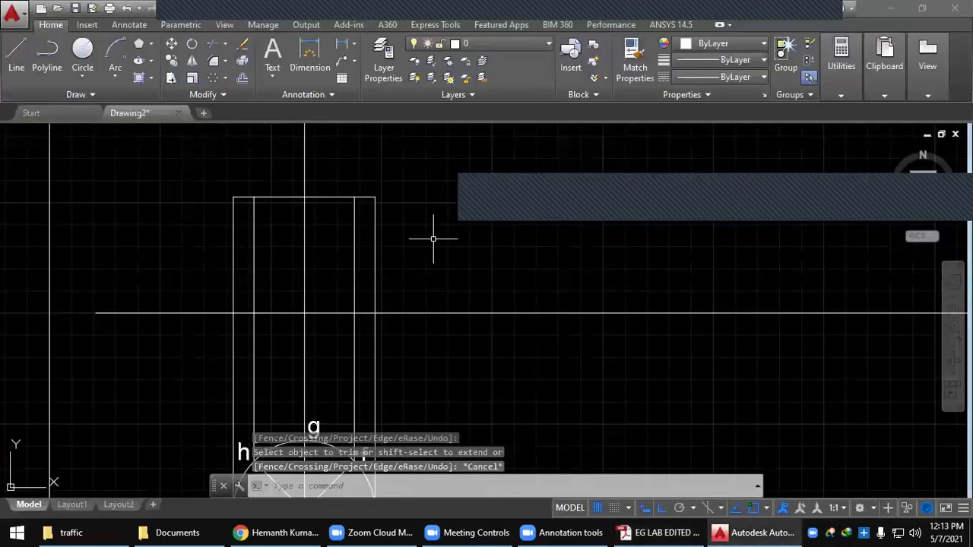
pyautogui.scroll(-2, 434, 241)
pyautogui.moveTo(433, 241); pyautogui.dragTo(401, 411, button='middle')
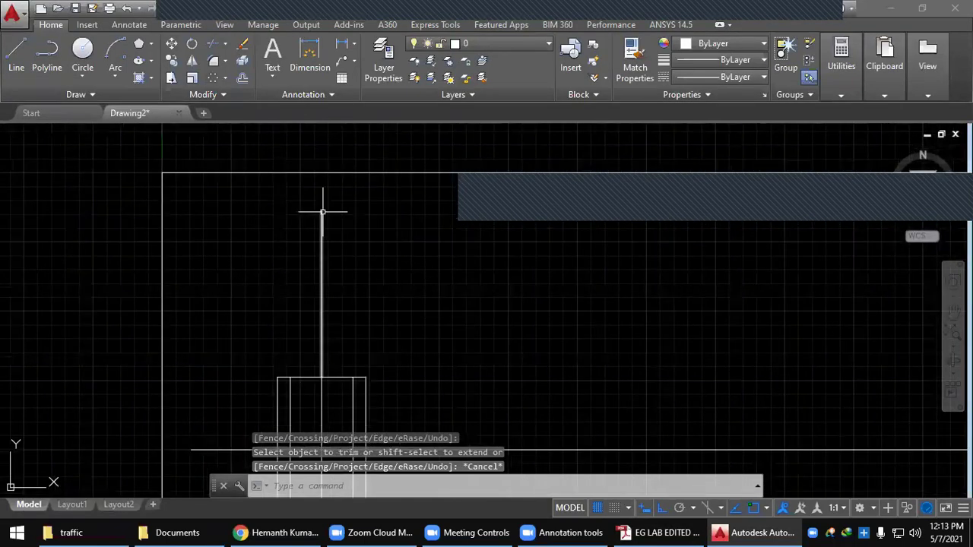
pyautogui.click(322, 213)
pyautogui.moveTo(322, 213)
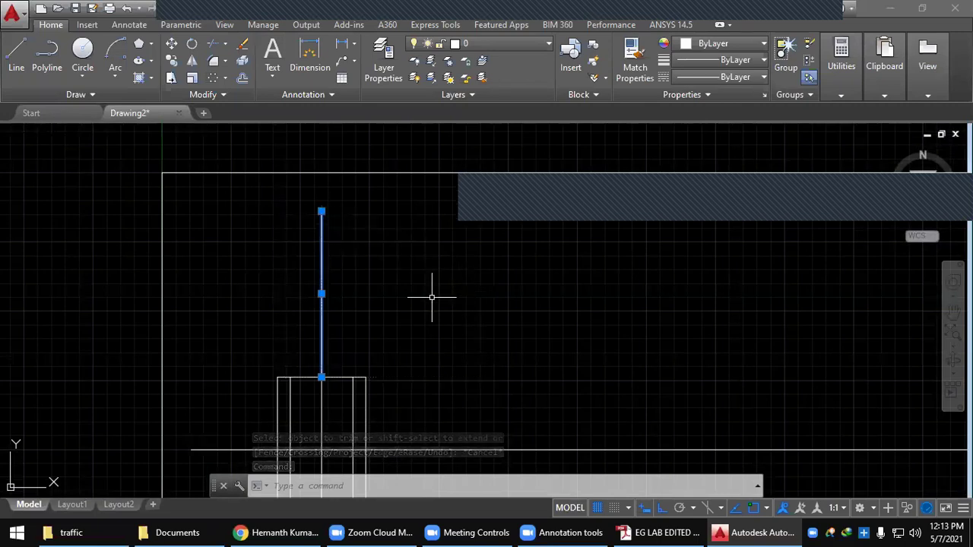
pyautogui.click(16, 54)
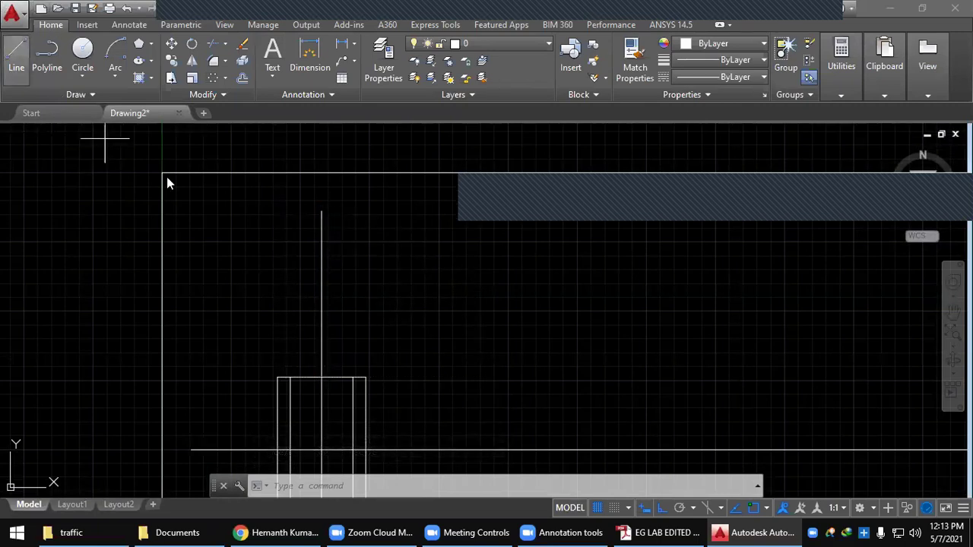
pyautogui.click(278, 376)
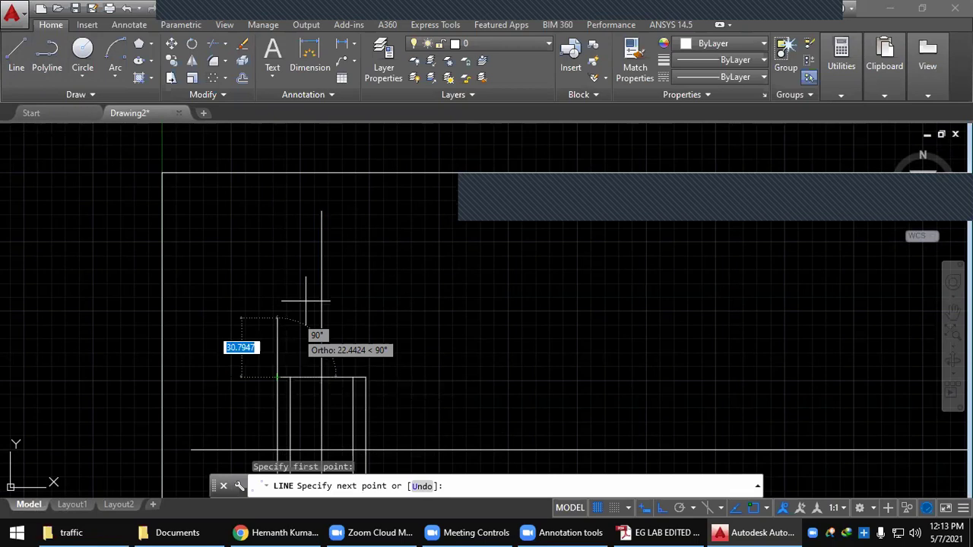
pyautogui.click(321, 210)
pyautogui.press('Escape')
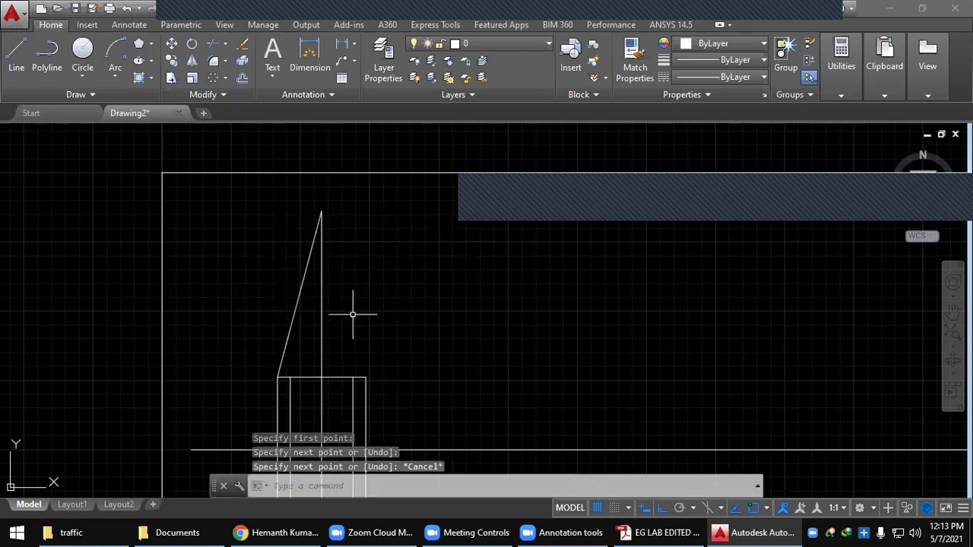
# Draw the cone's inner generators from the h projector's top end to the apex and down to the f projector's top end
pyautogui.press('space')
pyautogui.click(291, 376)
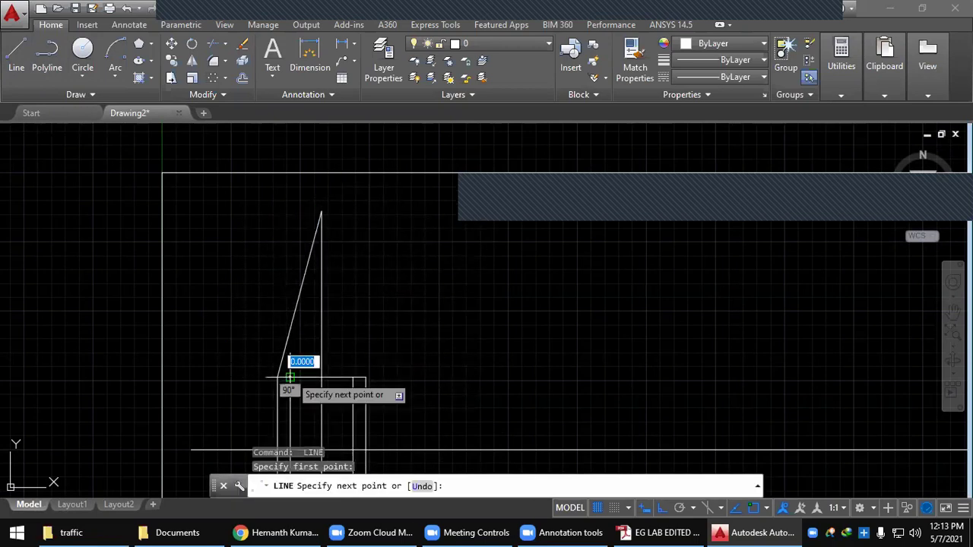
pyautogui.click(321, 211)
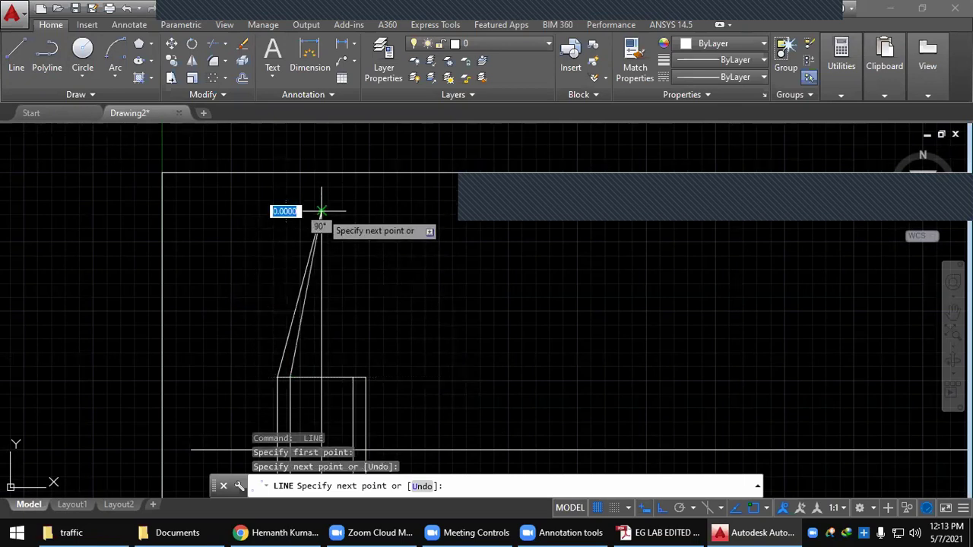
pyautogui.click(353, 378)
pyautogui.press('Escape')
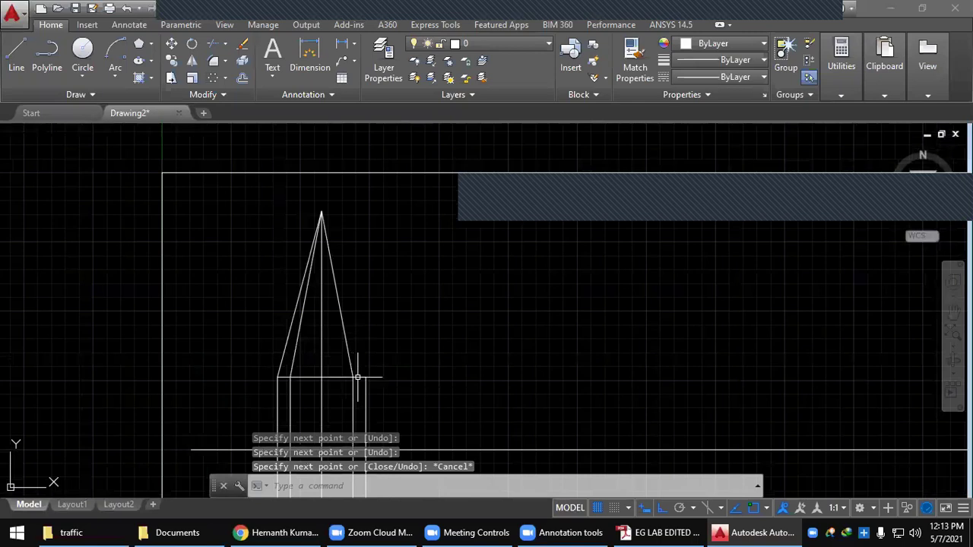
# Draw the cone's other outer edge from the base line's end above e to the apex
pyautogui.press('Return')
pyautogui.click(366, 378)
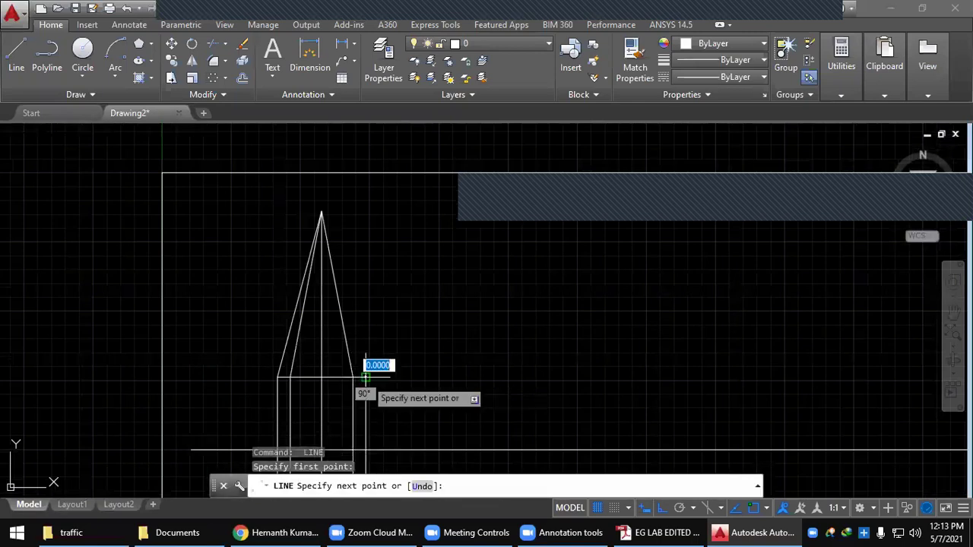
pyautogui.click(321, 212)
pyautogui.press('Escape')
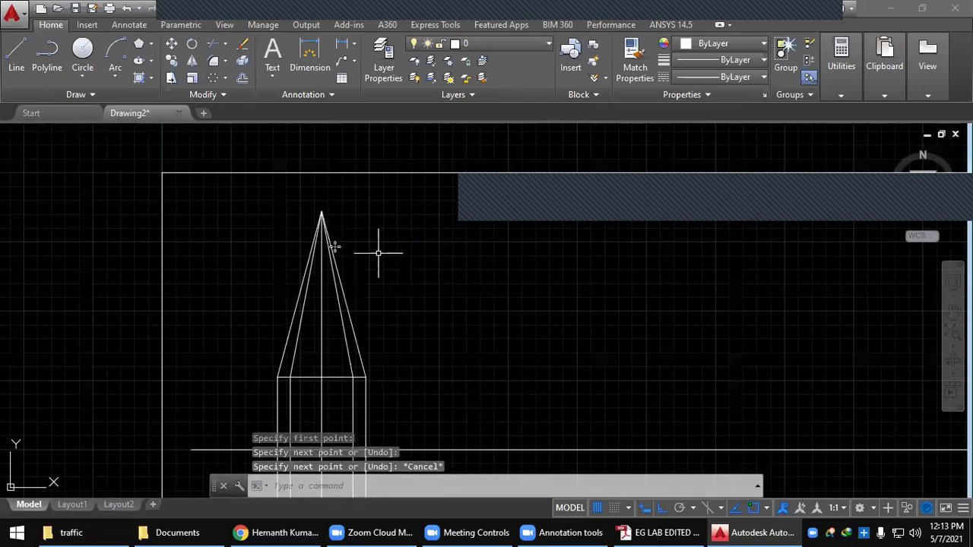
# Select the cone's two outer edges and base line in the front view together with the base circle in the top view
pyautogui.moveTo(367, 264); pyautogui.dragTo(335, 248, button='middle')
pyautogui.hotkey('alt', 'Tab')
pyautogui.hotkey('alt', 'Tab')
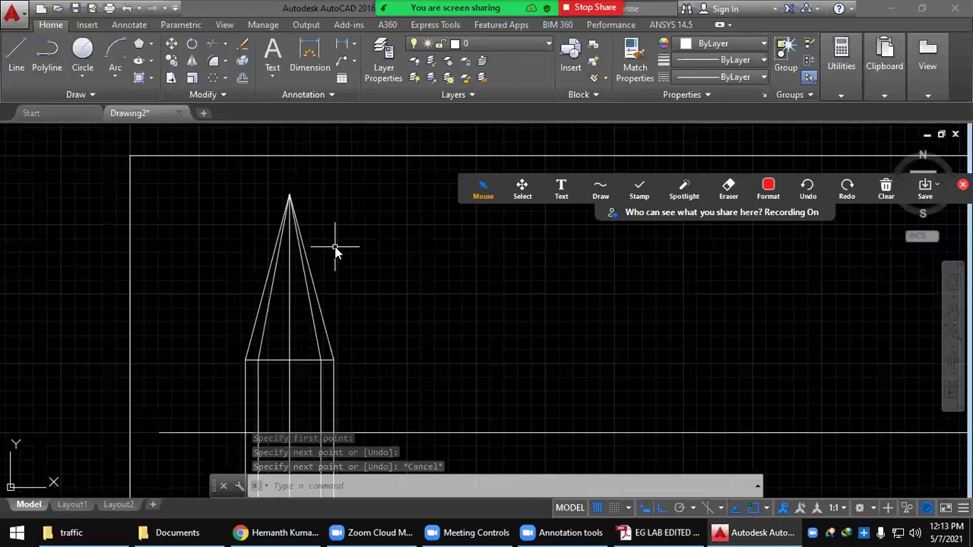
pyautogui.click(315, 289)
pyautogui.click(265, 295)
pyautogui.click(302, 361)
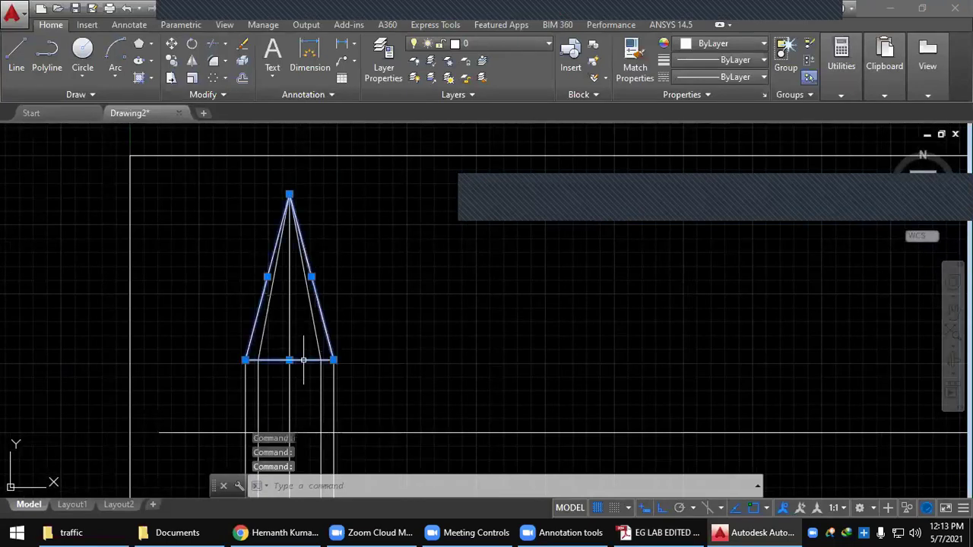
pyautogui.moveTo(334, 359)
pyautogui.mouseDown(button='middle')
pyautogui.moveTo(316, 208)
pyautogui.moveTo(276, 302)
pyautogui.mouseUp(button='middle')
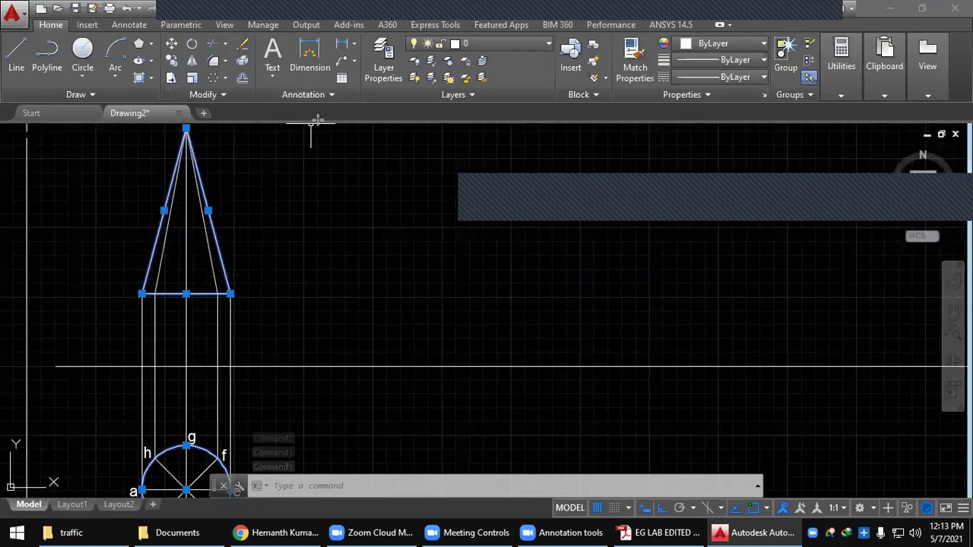
pyautogui.hotkey('alt', 'Tab')
pyautogui.hotkey('alt', 'Tab')
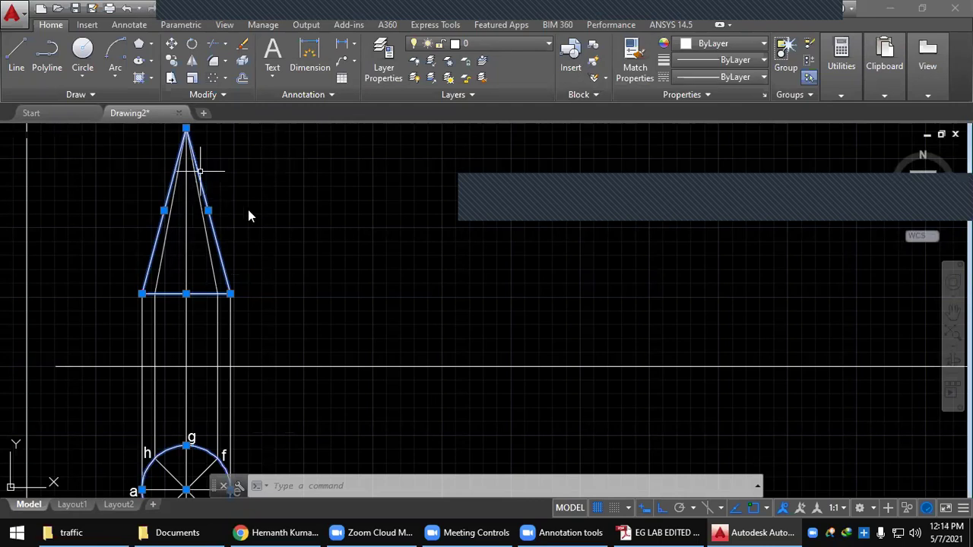
pyautogui.rightClick(200, 184)
pyautogui.click(449, 262)
pyautogui.moveTo(463, 209); pyautogui.dragTo(354, 216)
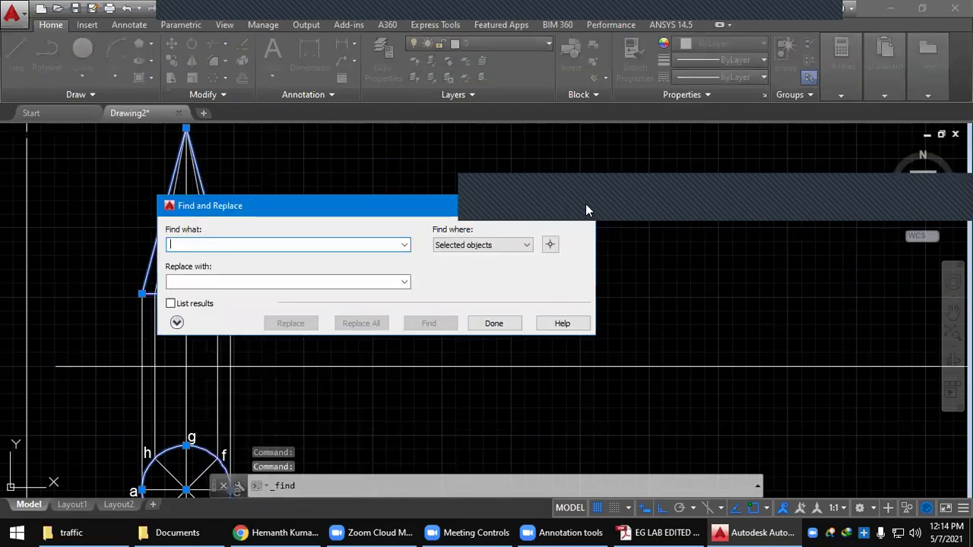
pyautogui.press('Escape')
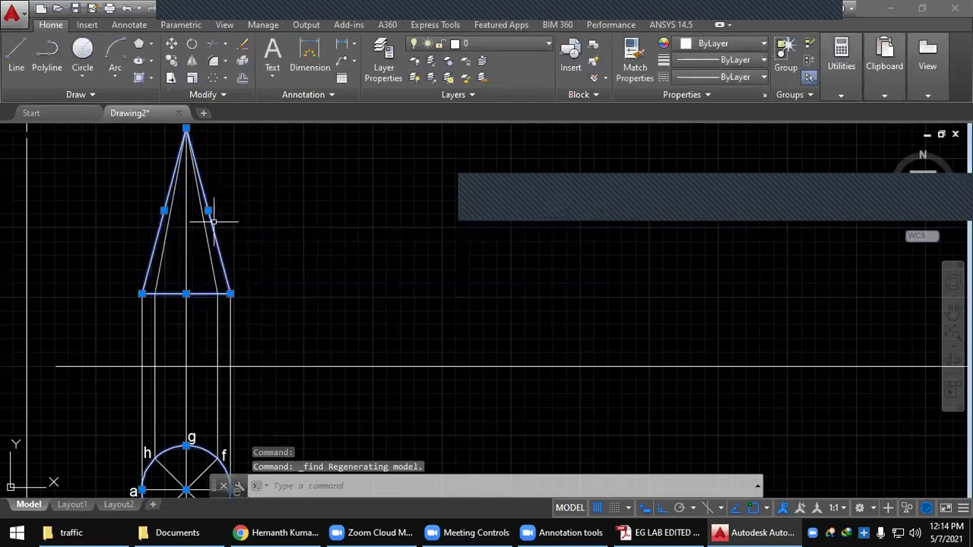
# Set the lineweight of the selected cone outline and base circle to 0.50 mm
pyautogui.rightClick(214, 221)
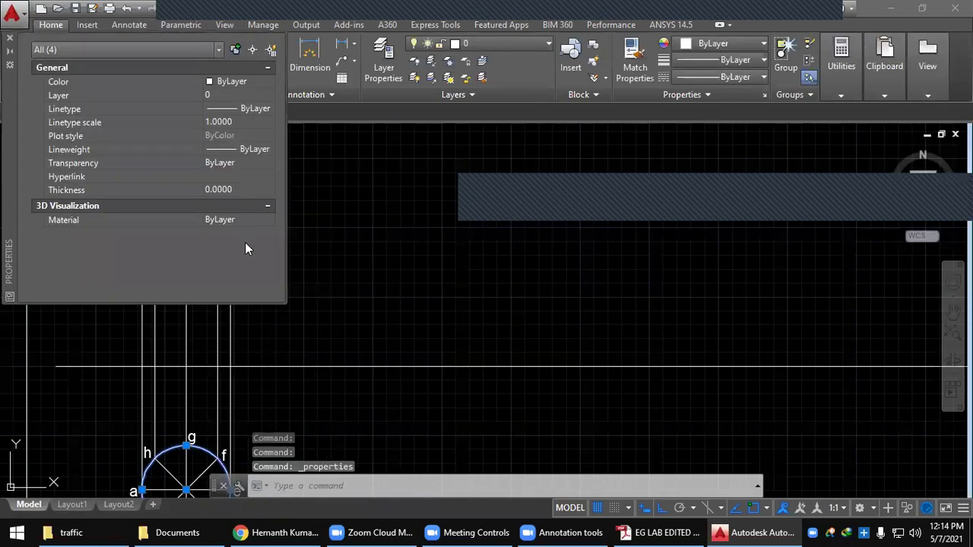
pyautogui.scroll(-2, 248, 270)
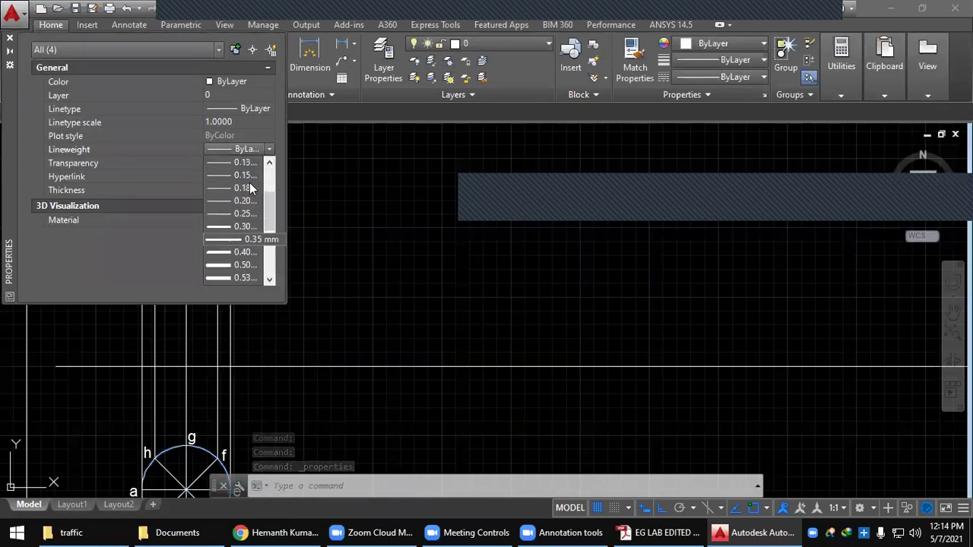
pyautogui.click(240, 265)
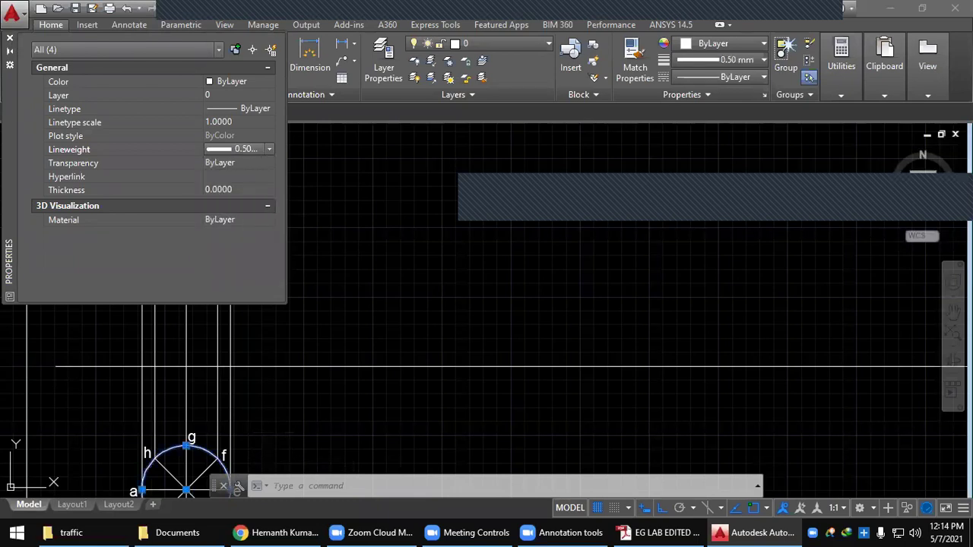
pyautogui.hotkey('ctrl', '1')
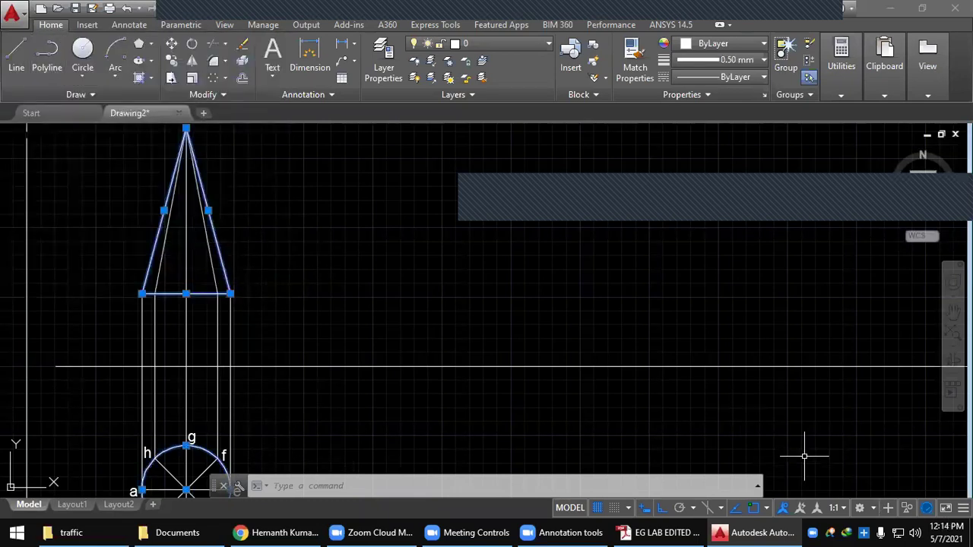
# Add the LineWeight control to the status bar, turn on lineweight display and clear the selection
pyautogui.click(964, 508)
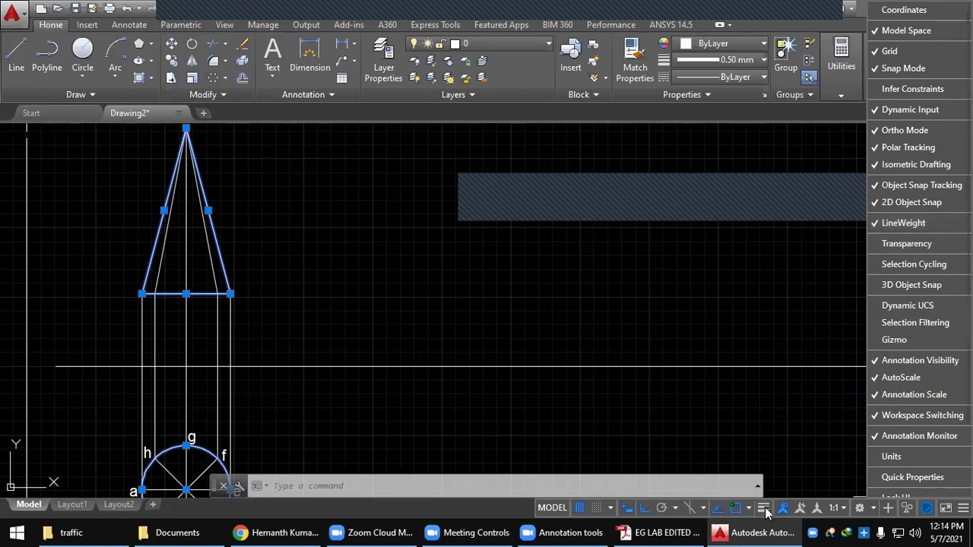
pyautogui.click(763, 508)
pyautogui.click(764, 508)
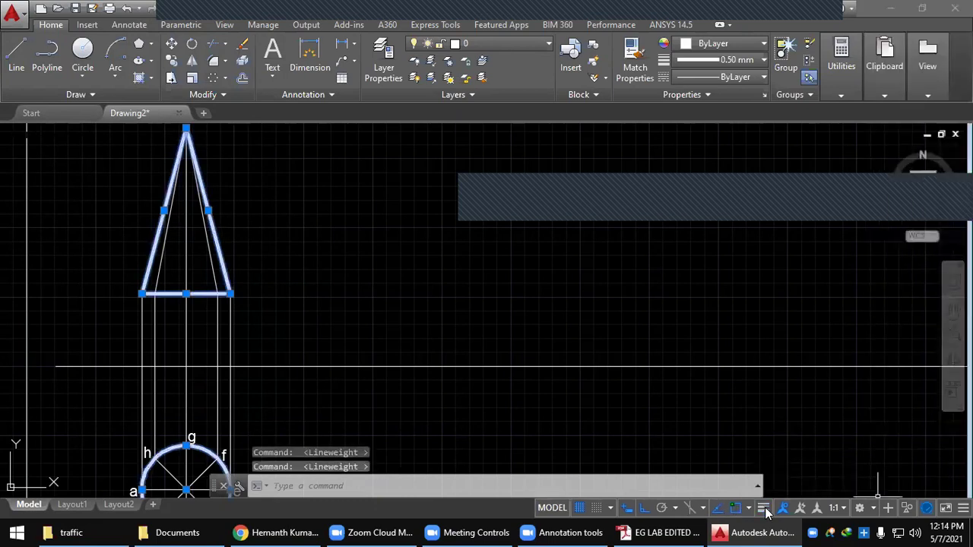
pyautogui.click(763, 508)
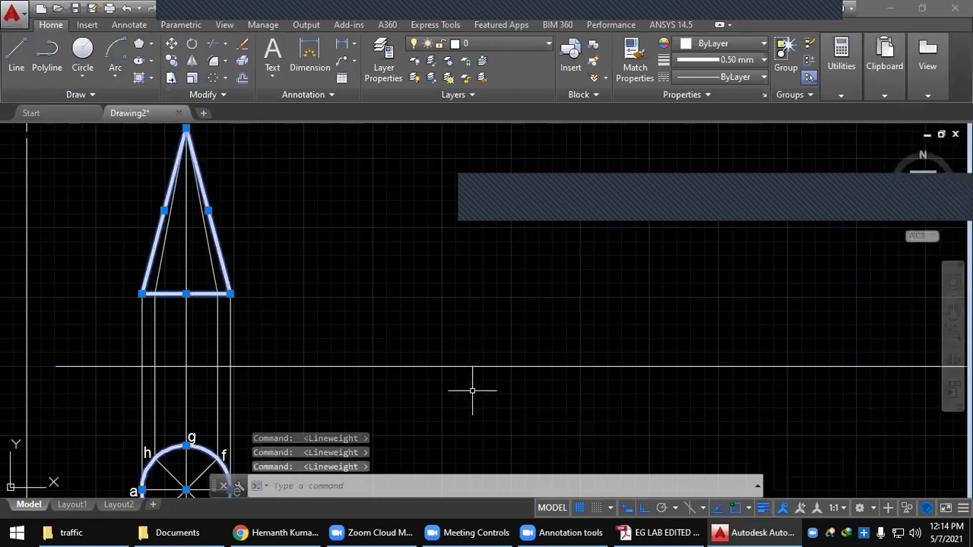
pyautogui.scroll(-1, 472, 390)
pyautogui.moveTo(472, 391); pyautogui.dragTo(525, 329, button='middle')
pyautogui.press('Escape')
pyautogui.moveTo(390, 347)
pyautogui.mouseDown(button='middle')
pyautogui.moveTo(390, 332)
pyautogui.moveTo(343, 321)
pyautogui.mouseUp(button='middle')
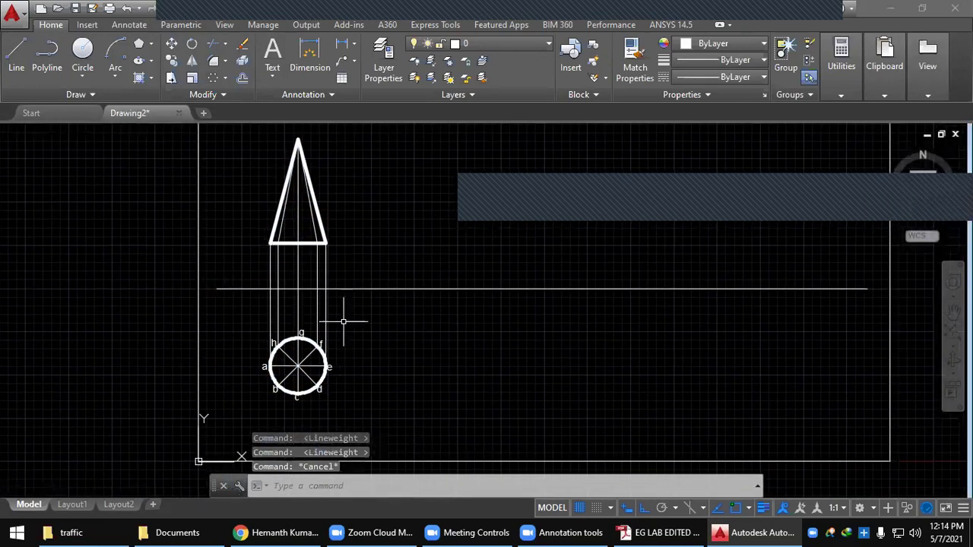
# Set the lineweight of the cone's outer edges, base line and base circle to 0.25 mm
pyautogui.scroll(1, 343, 321)
pyautogui.click(304, 362)
pyautogui.click(283, 197)
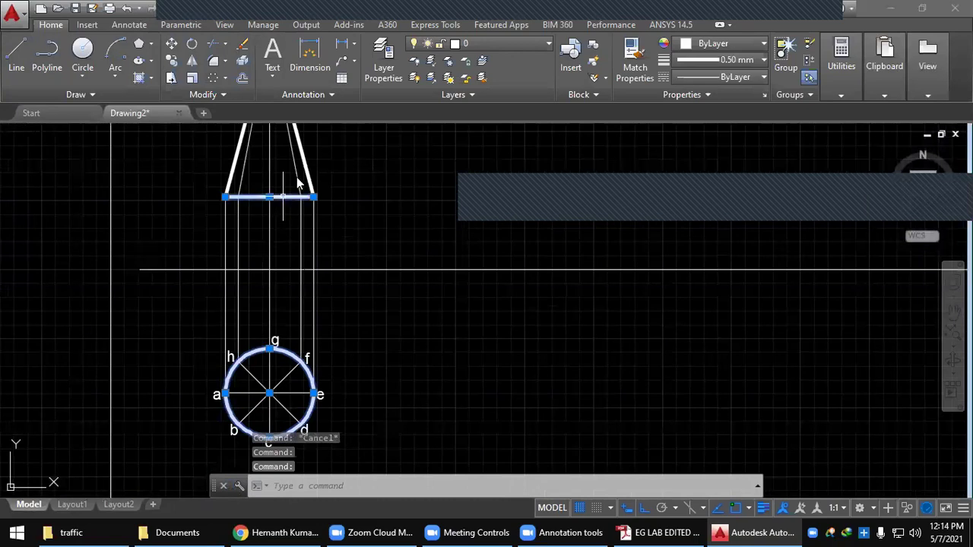
pyautogui.rightClick(282, 195)
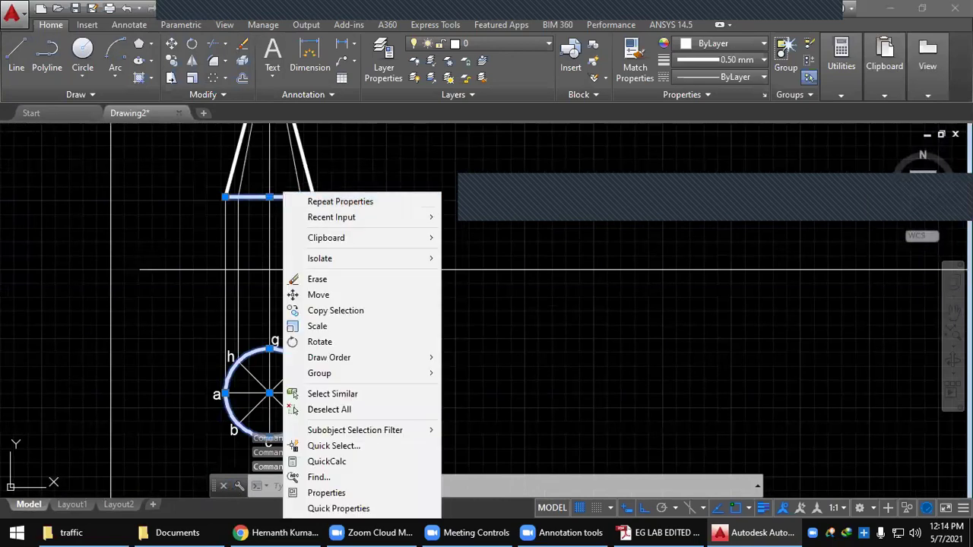
pyautogui.click(232, 167)
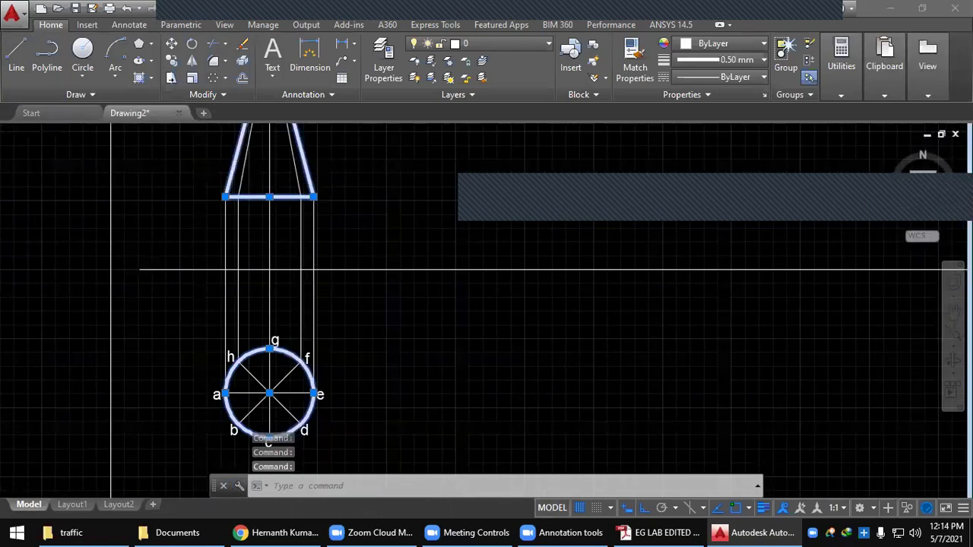
pyautogui.scroll(-2, 348, 186)
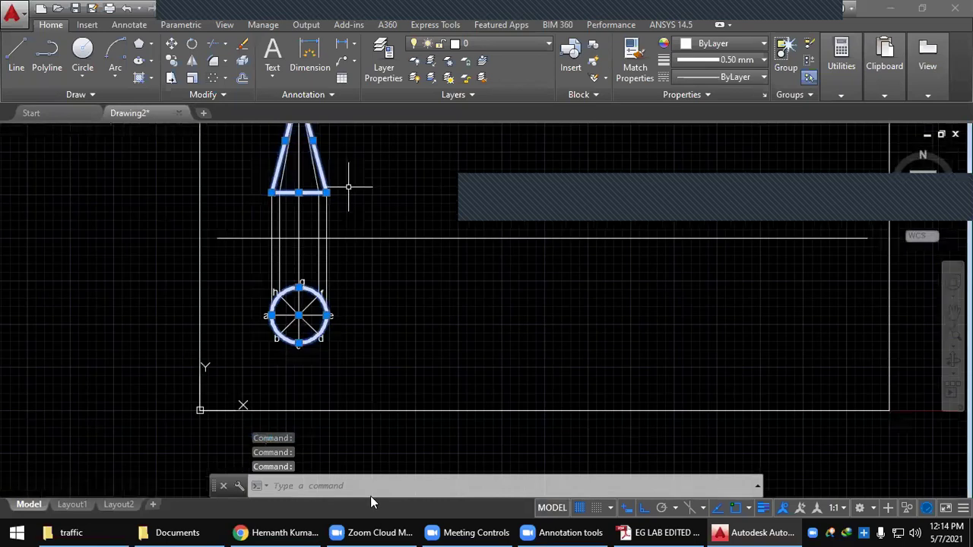
pyautogui.moveTo(343, 170); pyautogui.dragTo(325, 252, button='middle')
pyautogui.hotkey('ctrl', '1')
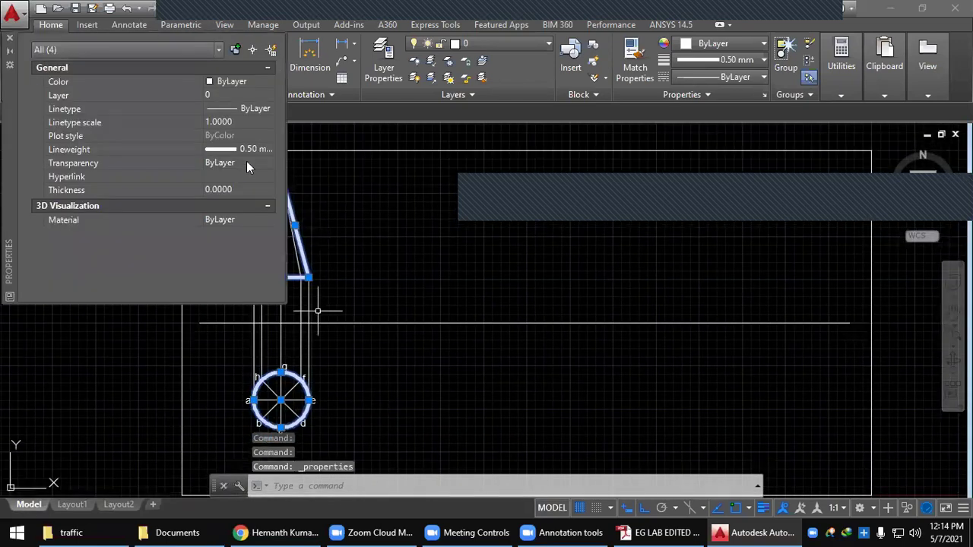
pyautogui.click(262, 150)
pyautogui.click(270, 149)
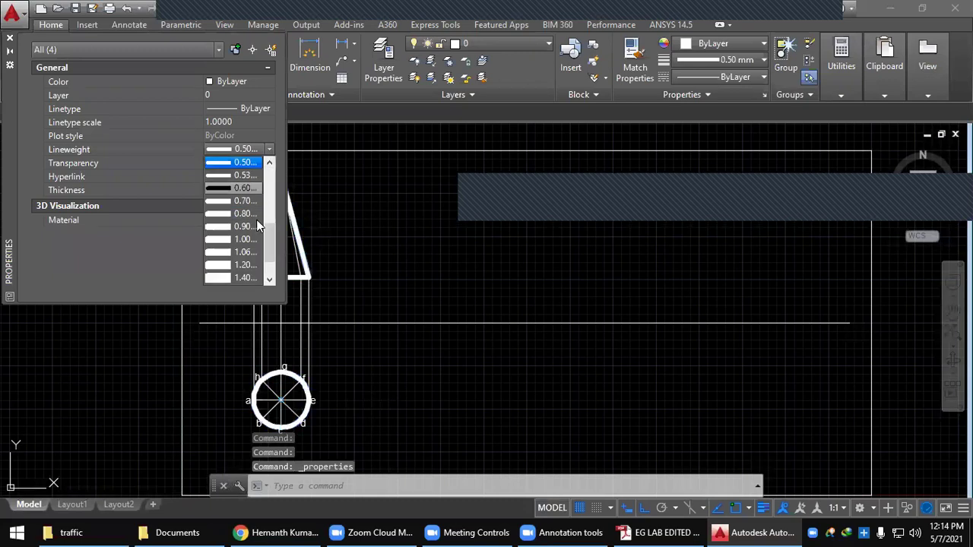
pyautogui.scroll(2, 250, 201)
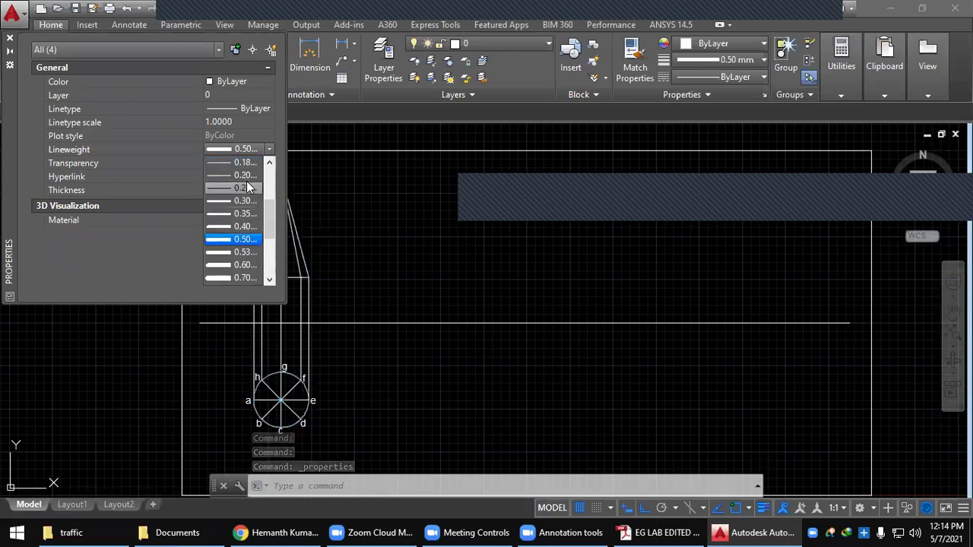
pyautogui.click(10, 38)
pyautogui.press('Escape')
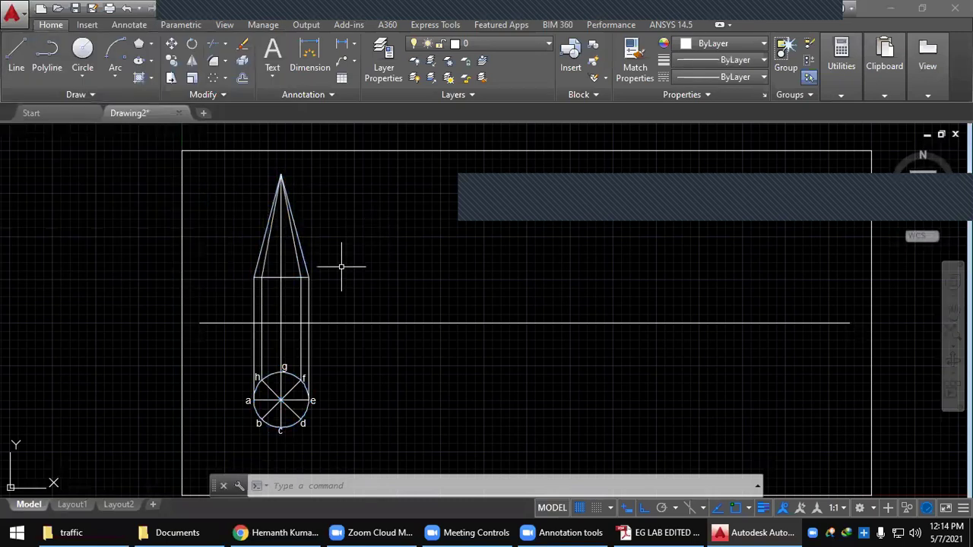
# Set the lineweight of the cone's outer edges, base line and base circle to 0.35 mm
pyautogui.click(301, 254)
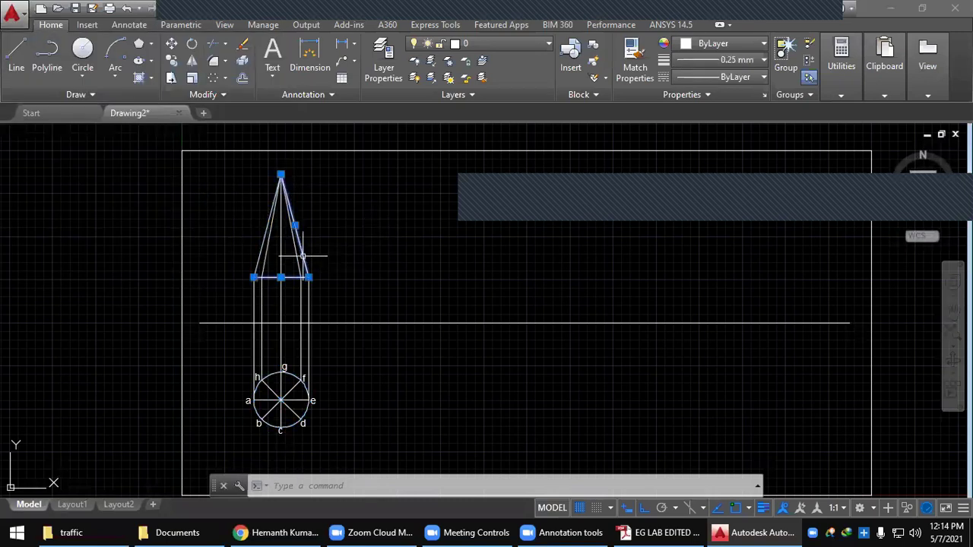
pyautogui.click(293, 374)
pyautogui.rightClick(294, 380)
pyautogui.click(322, 350)
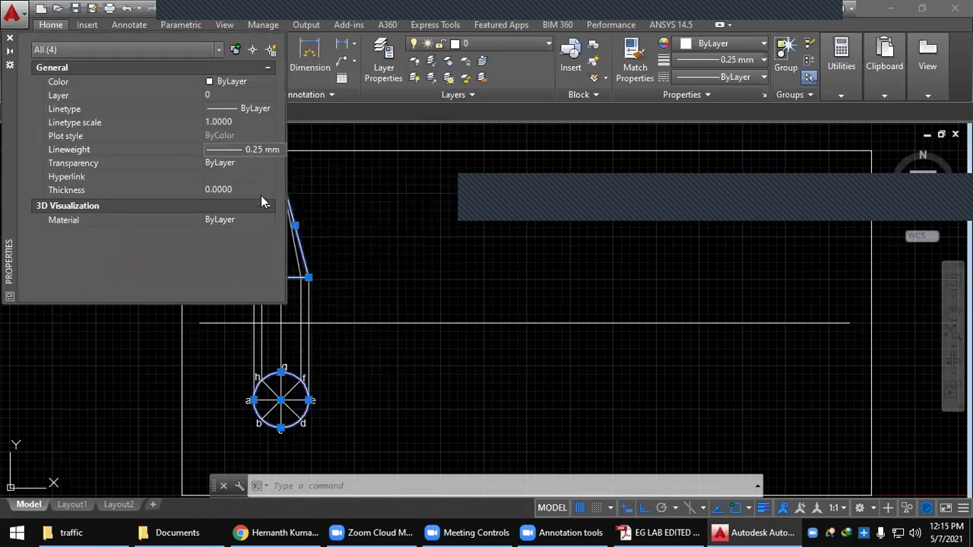
pyautogui.click(243, 150)
pyautogui.click(278, 230)
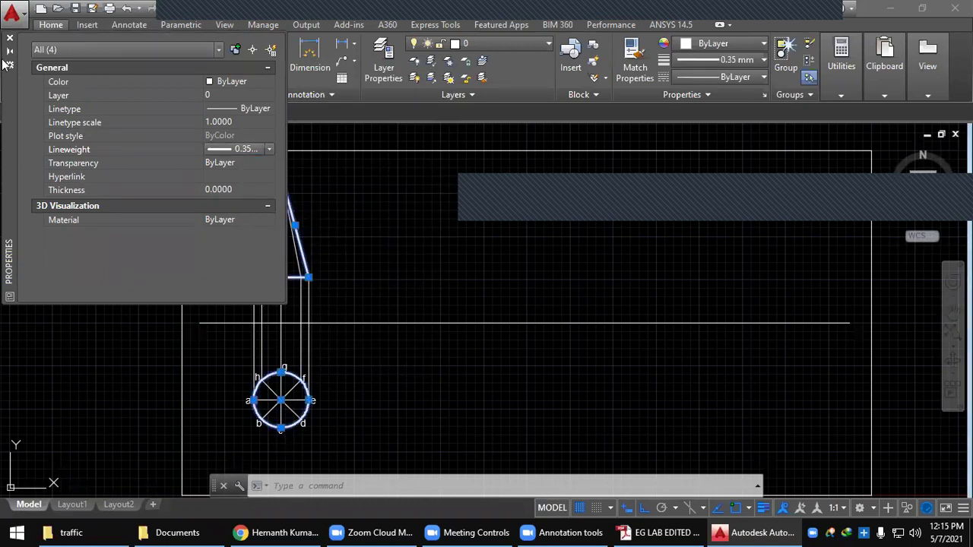
pyautogui.click(10, 37)
pyautogui.press('Escape')
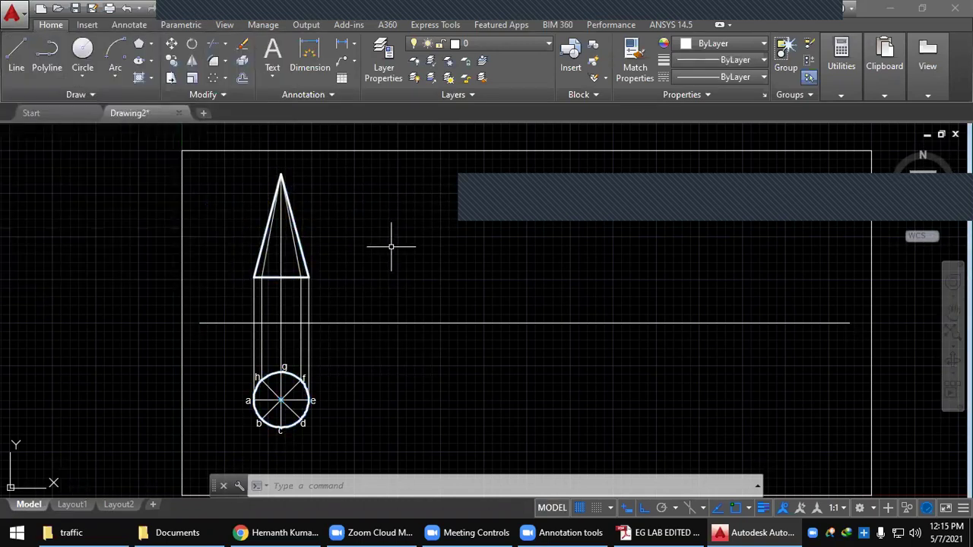
pyautogui.moveTo(325, 249); pyautogui.dragTo(323, 307, button='middle')
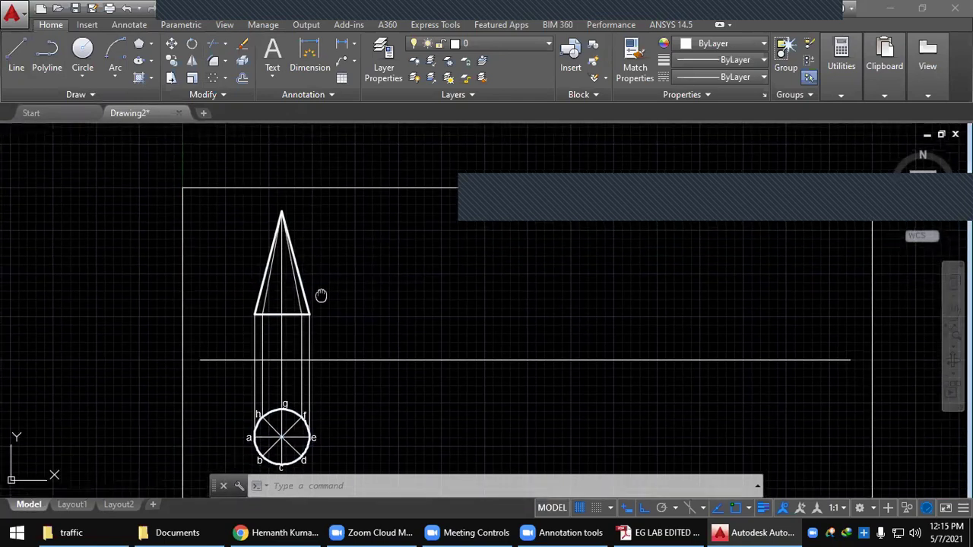
pyautogui.moveTo(321, 295); pyautogui.dragTo(318, 275, button='middle')
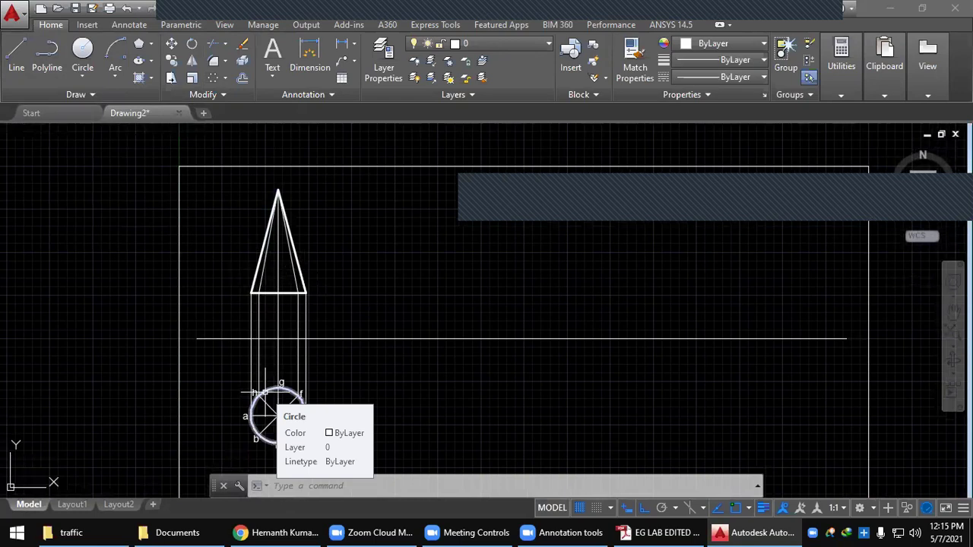
pyautogui.press('Escape')
pyautogui.press('Escape')
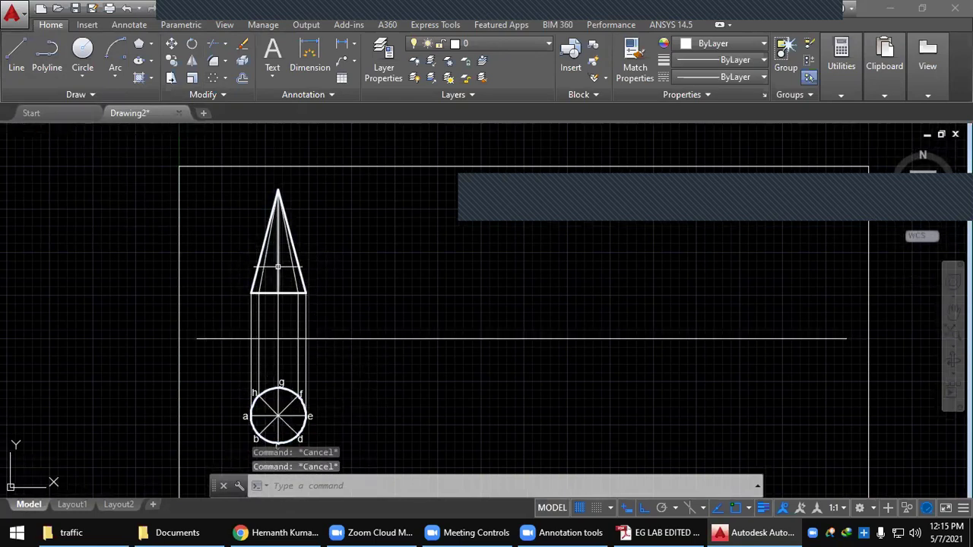
# Select the cone's axis and two inner generators in the front view and open the Linetype Manager
pyautogui.click(277, 266)
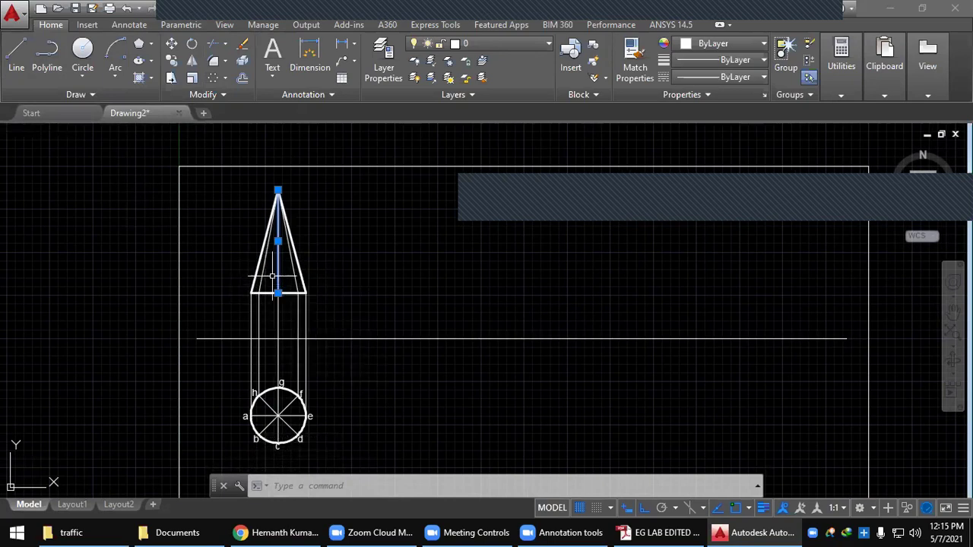
pyautogui.click(301, 272)
pyautogui.click(261, 271)
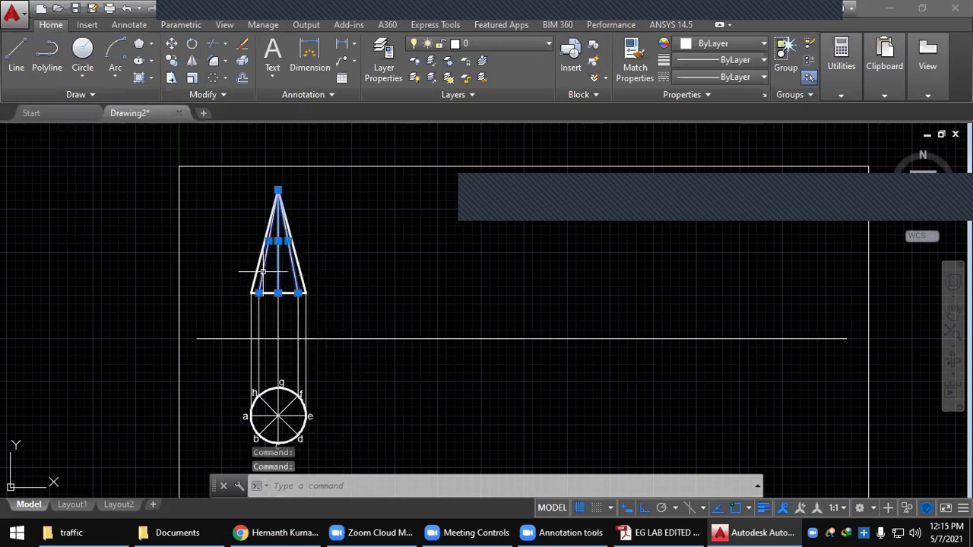
pyautogui.rightClick(262, 273)
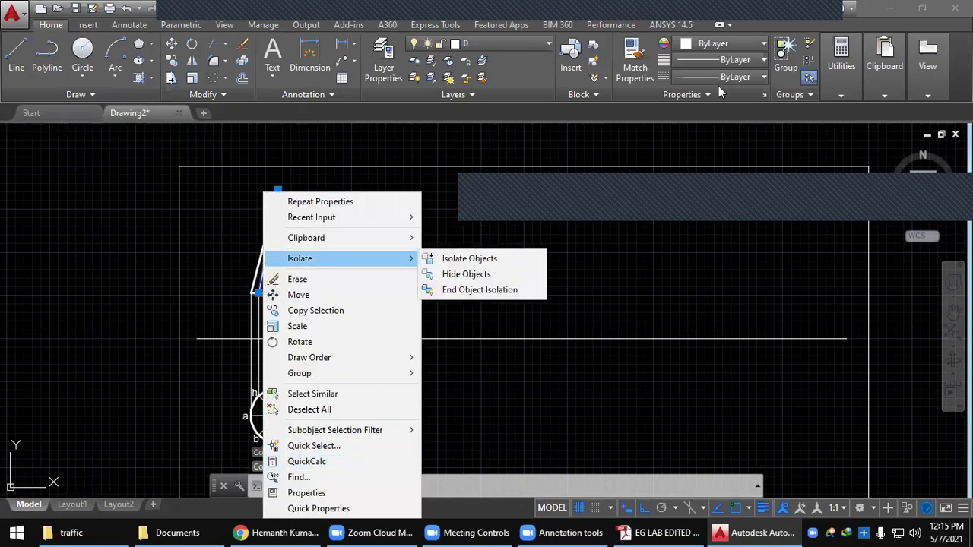
pyautogui.click(735, 79)
pyautogui.click(735, 78)
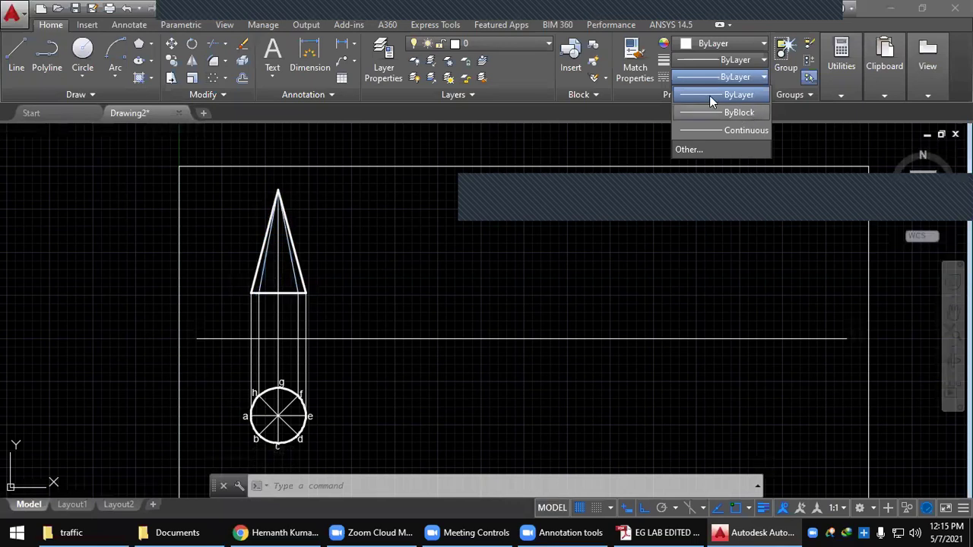
pyautogui.click(725, 57)
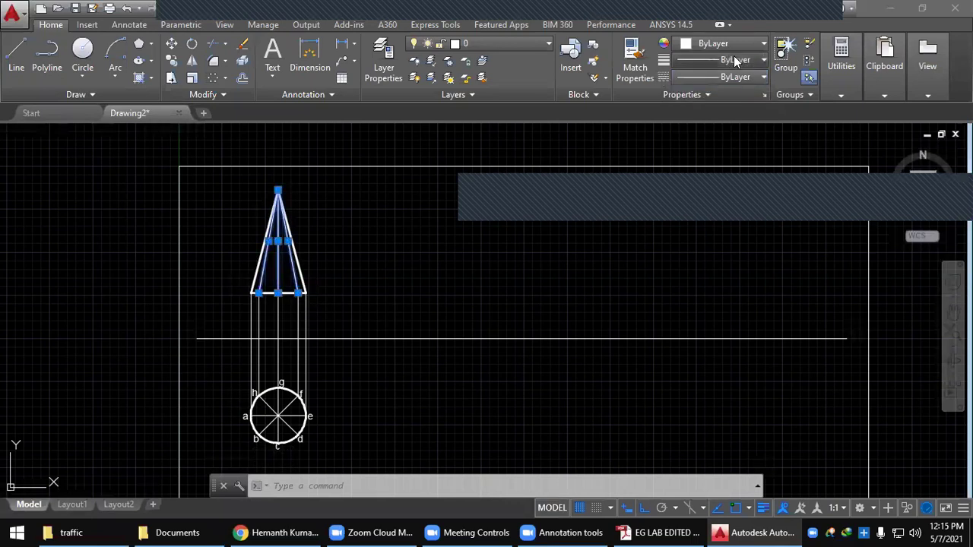
pyautogui.click(716, 59)
pyautogui.click(742, 77)
pyautogui.click(742, 77)
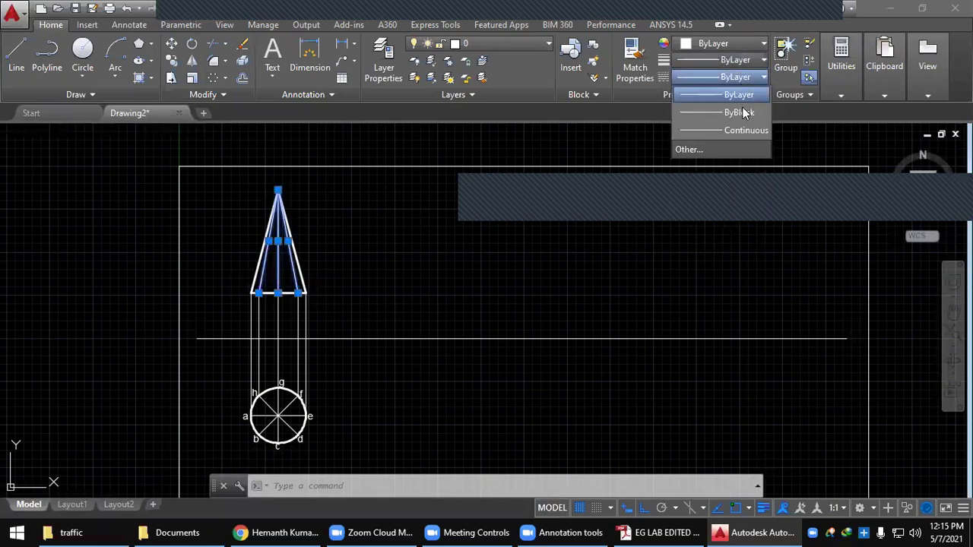
pyautogui.click(728, 146)
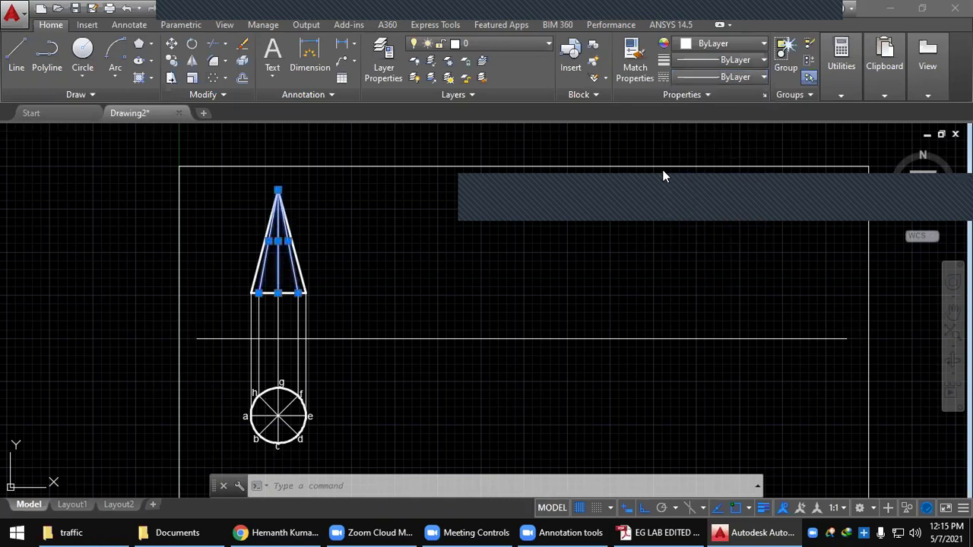
pyautogui.moveTo(490, 122); pyautogui.dragTo(574, 163)
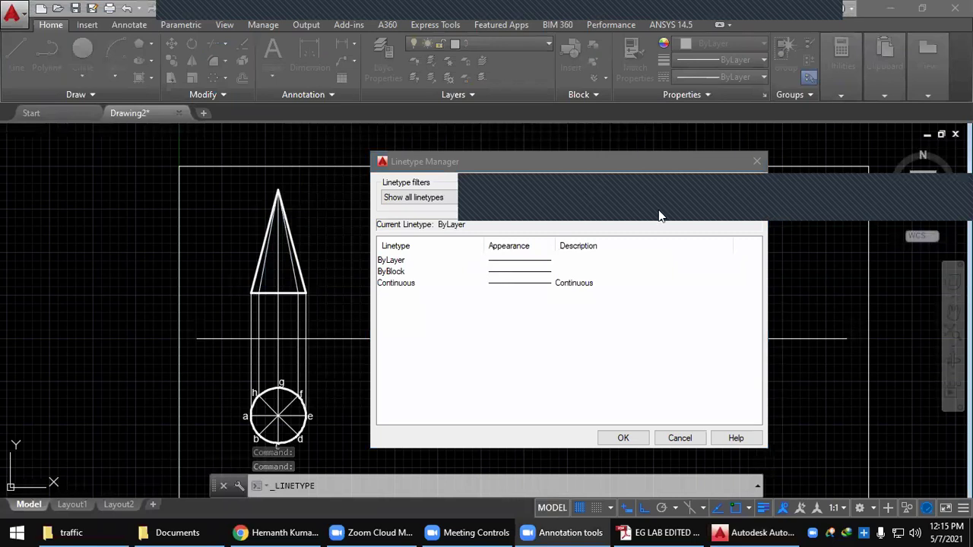
# Load the ACAD_ISO02W100 (ISO dash) linetype from acad.lin into the drawing
pyautogui.click(681, 189)
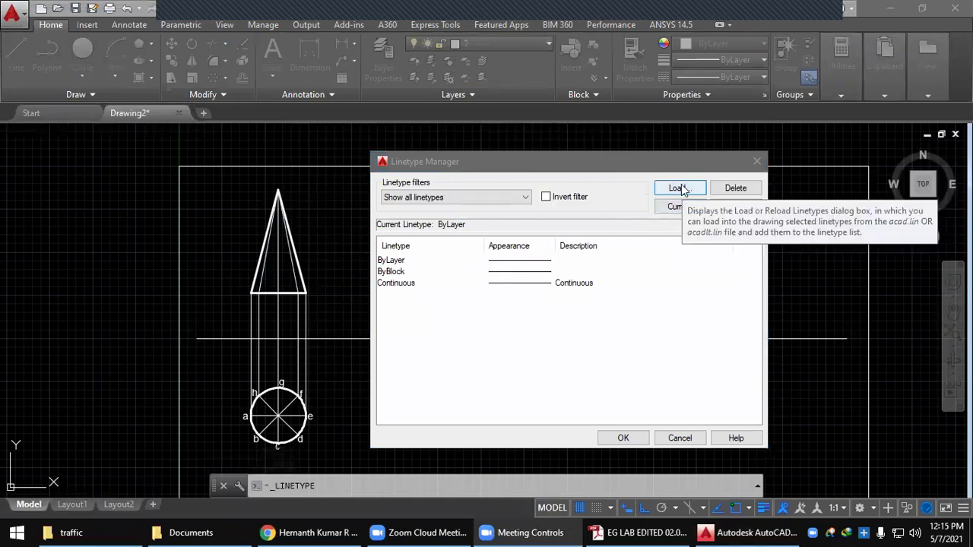
pyautogui.click(679, 189)
pyautogui.click(558, 282)
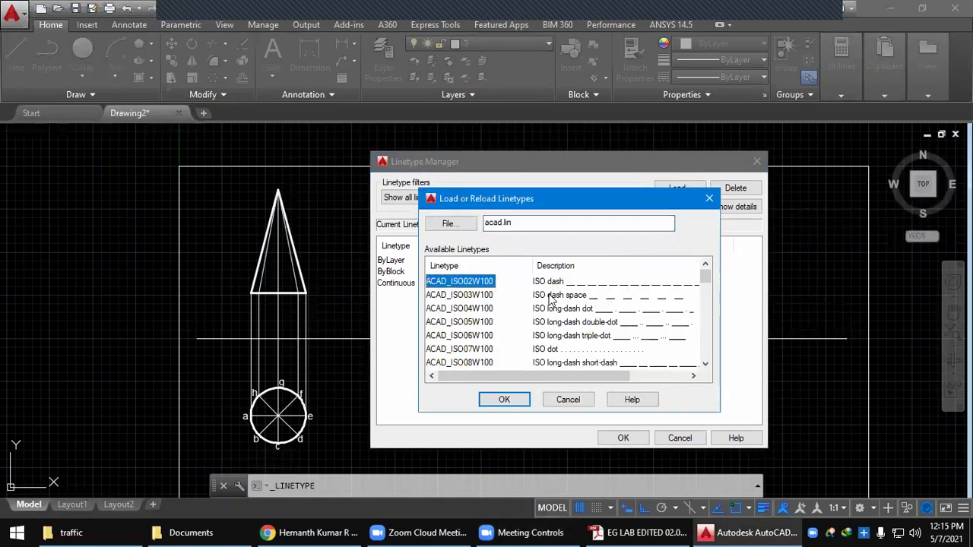
pyautogui.click(522, 403)
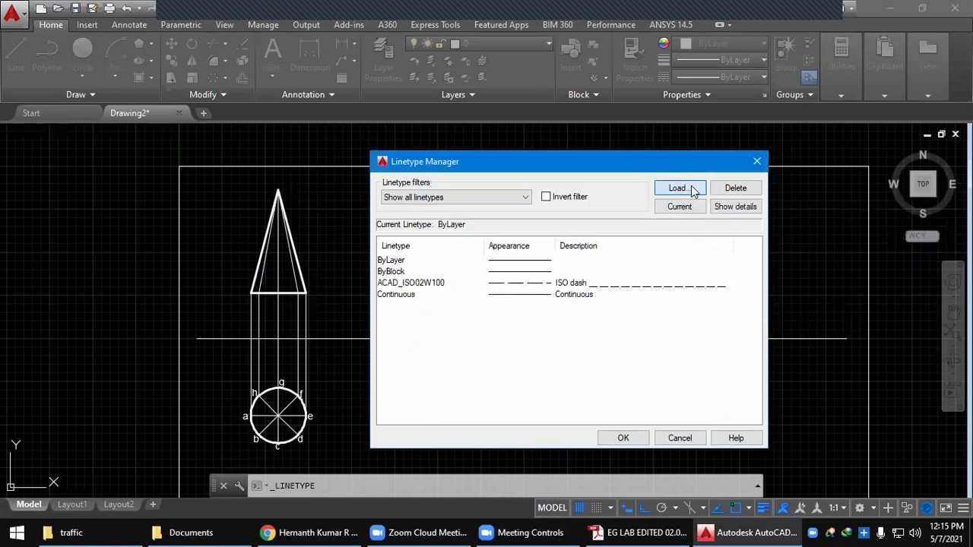
# Load the ACAD_ISO10W100 (ISO dash dot) linetype as well and accept the linetype list
pyautogui.scroll(-1, 570, 298)
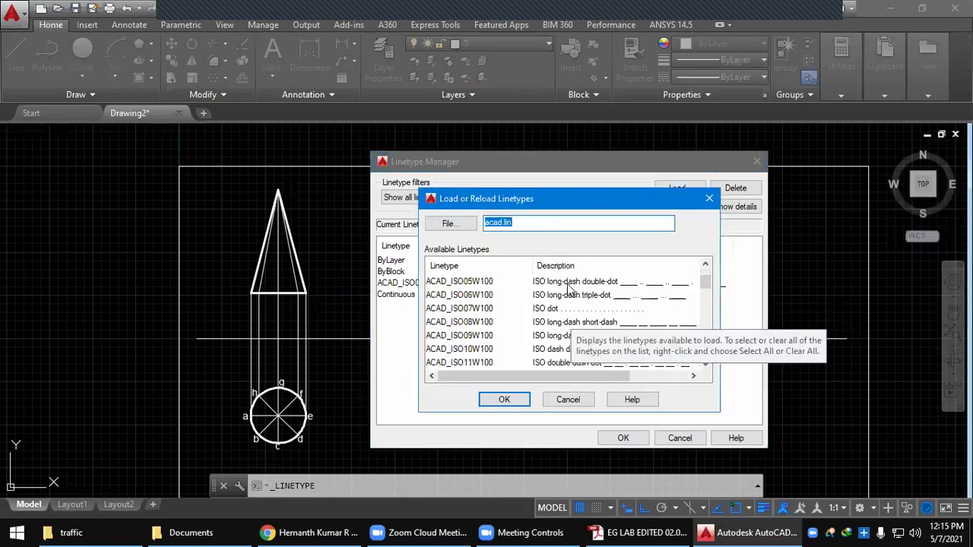
pyautogui.click(563, 311)
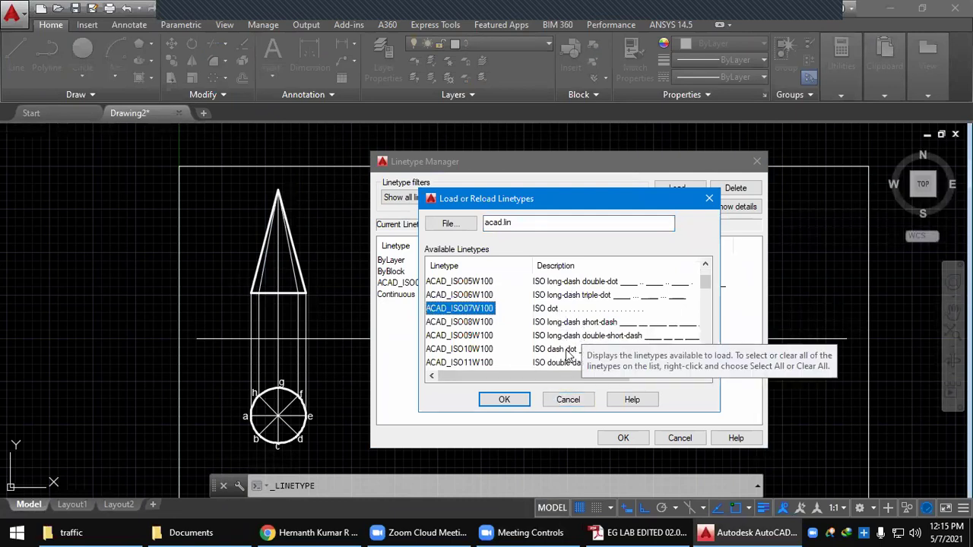
pyautogui.click(568, 351)
pyautogui.click(505, 400)
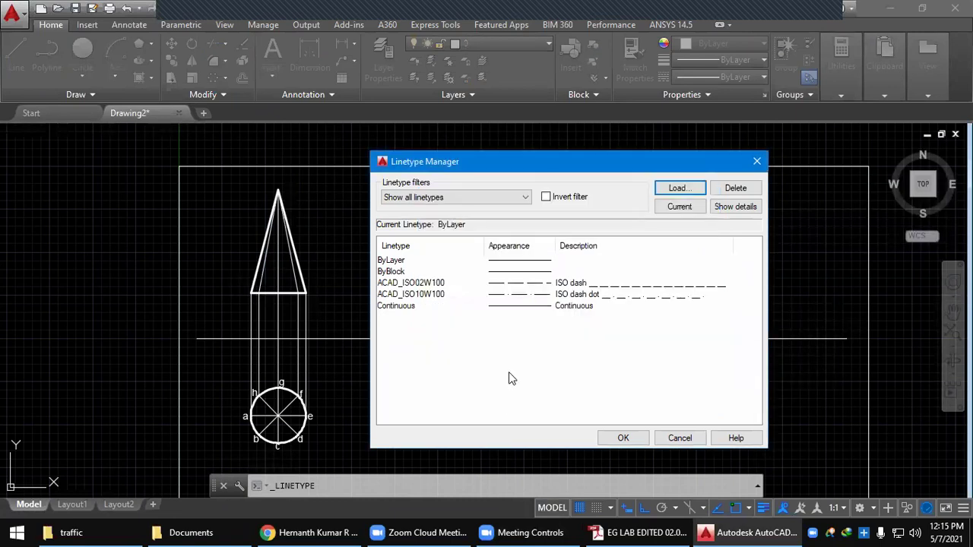
pyautogui.click(624, 438)
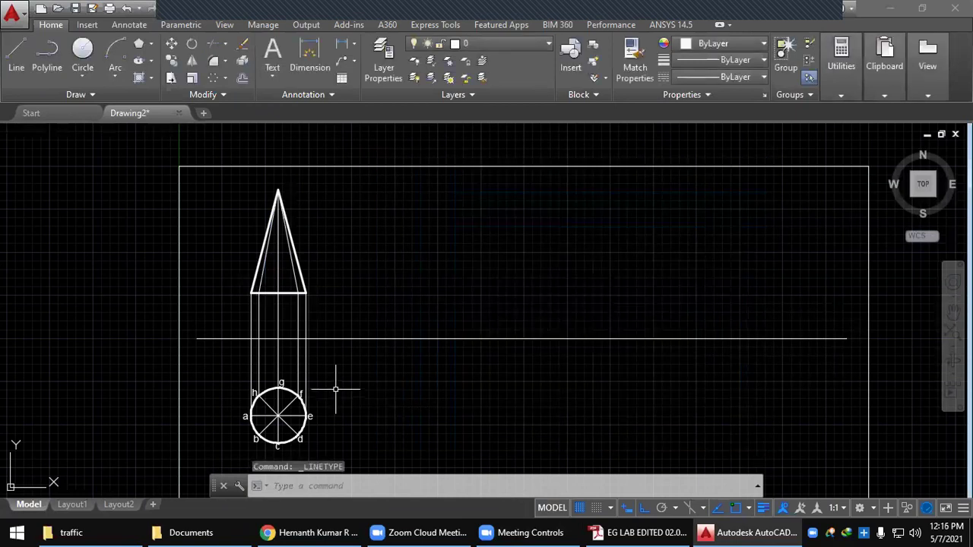
# Set the linetype of the cone's axis and two inner generators to ACAD_ISO10W100 (ISO dash dot) and clear the selection
pyautogui.click(263, 276)
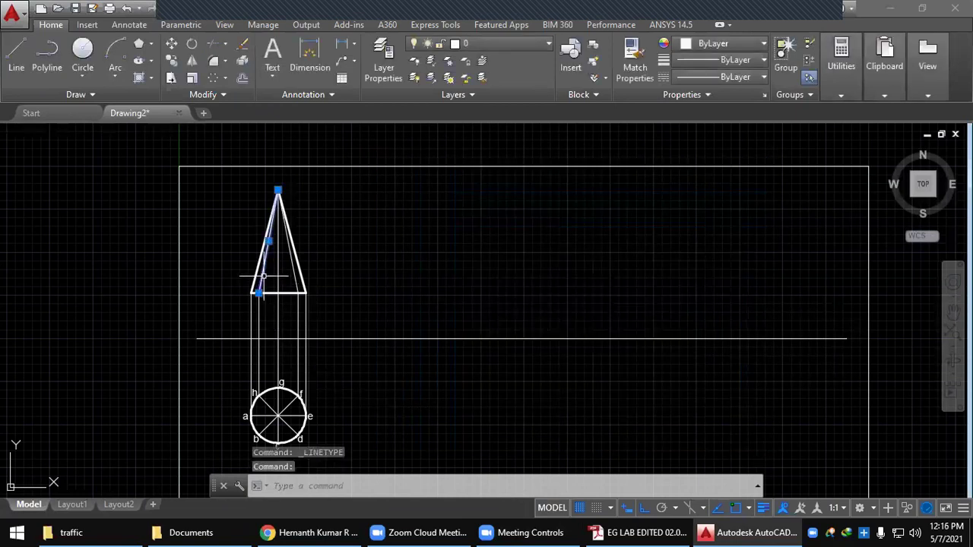
pyautogui.click(277, 276)
pyautogui.click(294, 276)
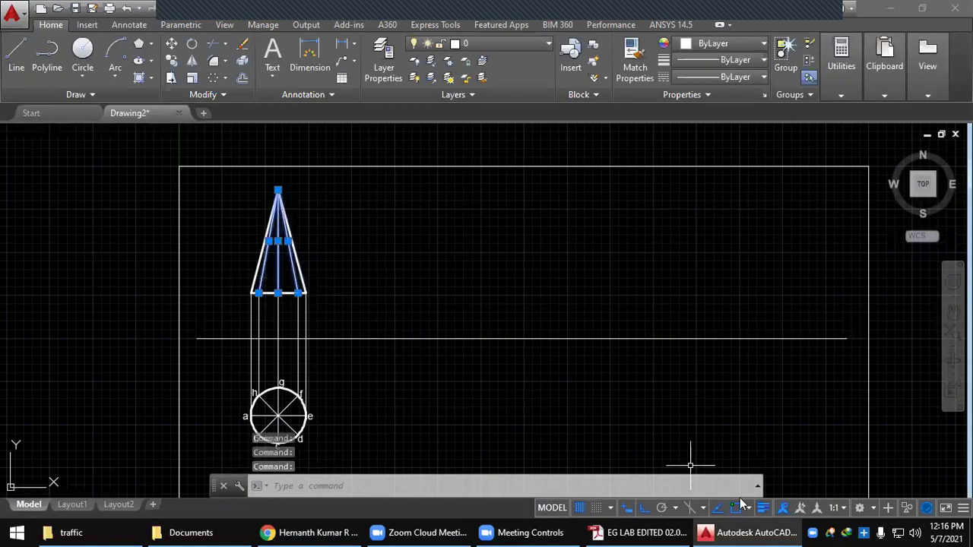
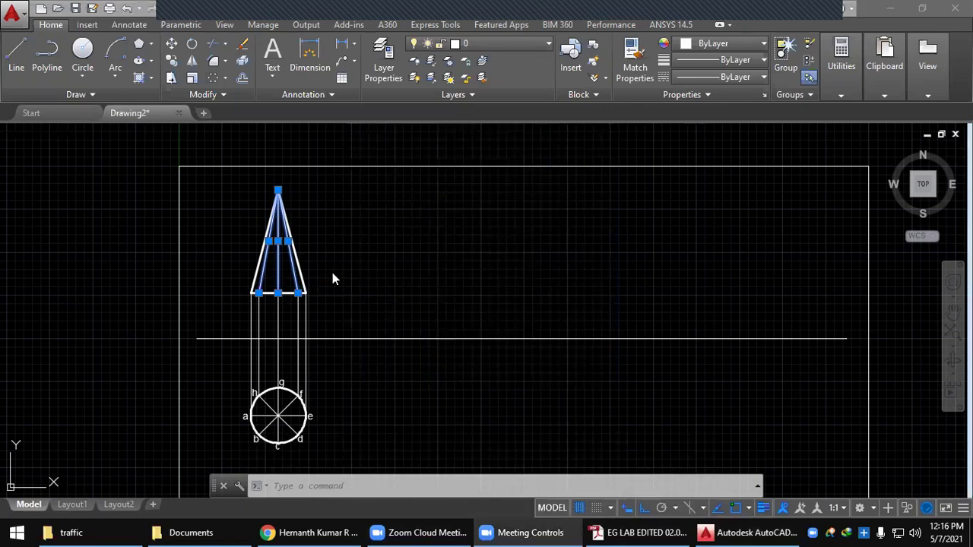
pyautogui.rightClick(276, 275)
pyautogui.click(327, 491)
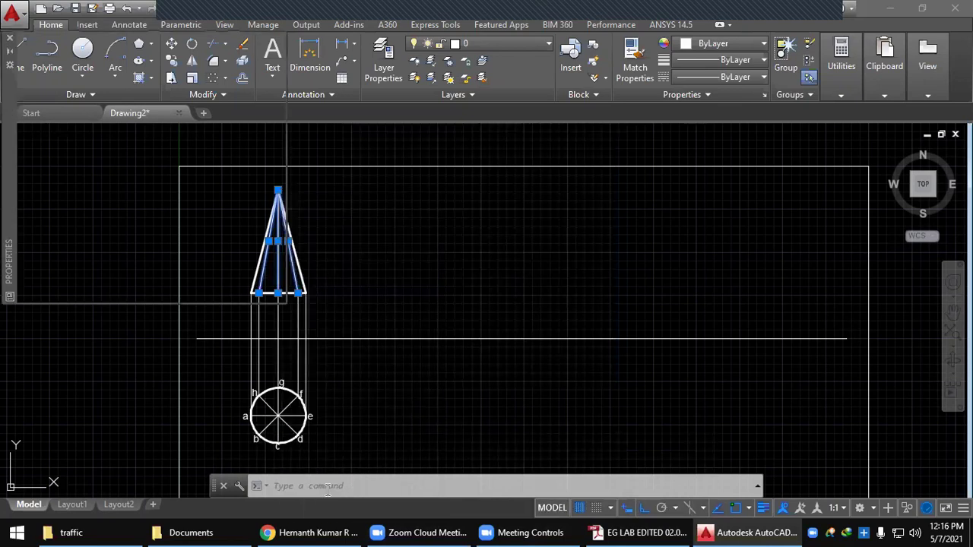
pyautogui.click(263, 149)
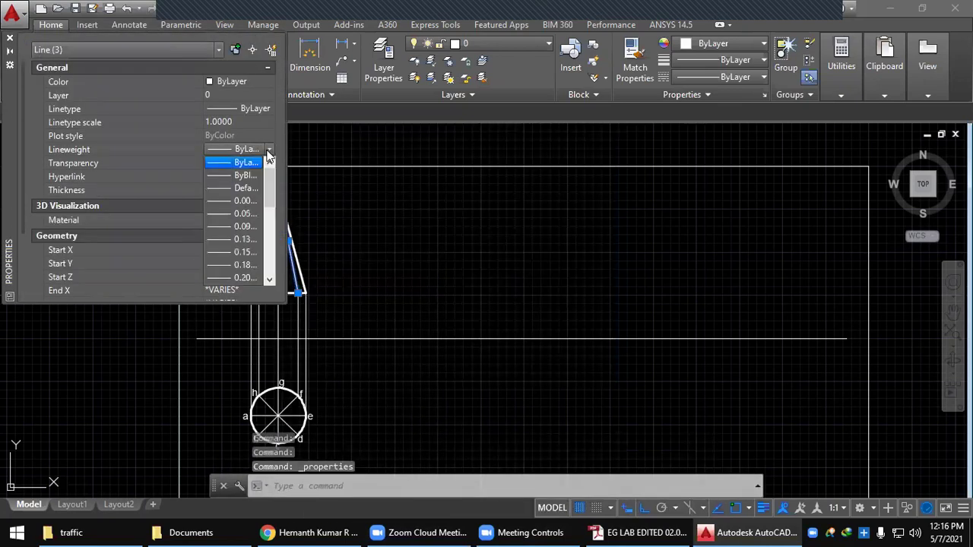
pyautogui.click(258, 105)
pyautogui.click(270, 111)
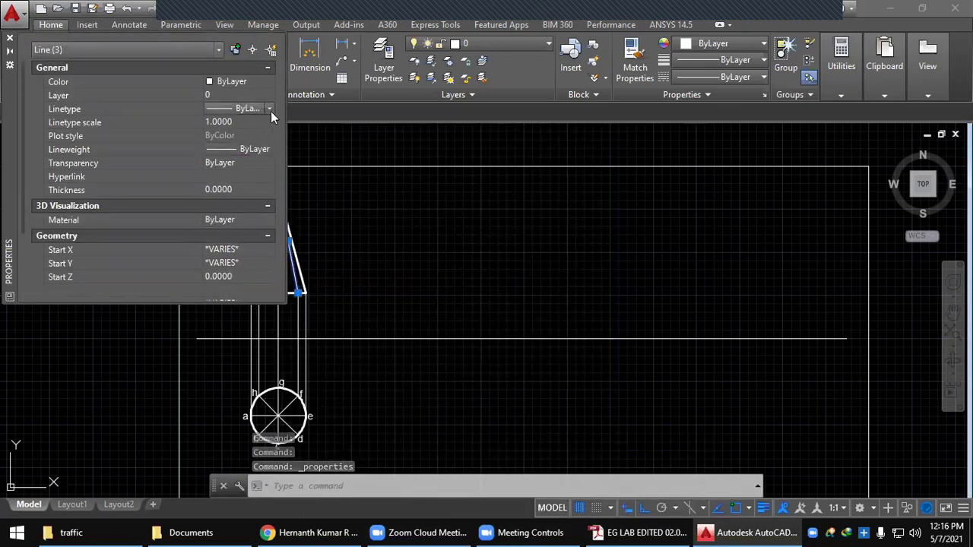
pyautogui.click(269, 109)
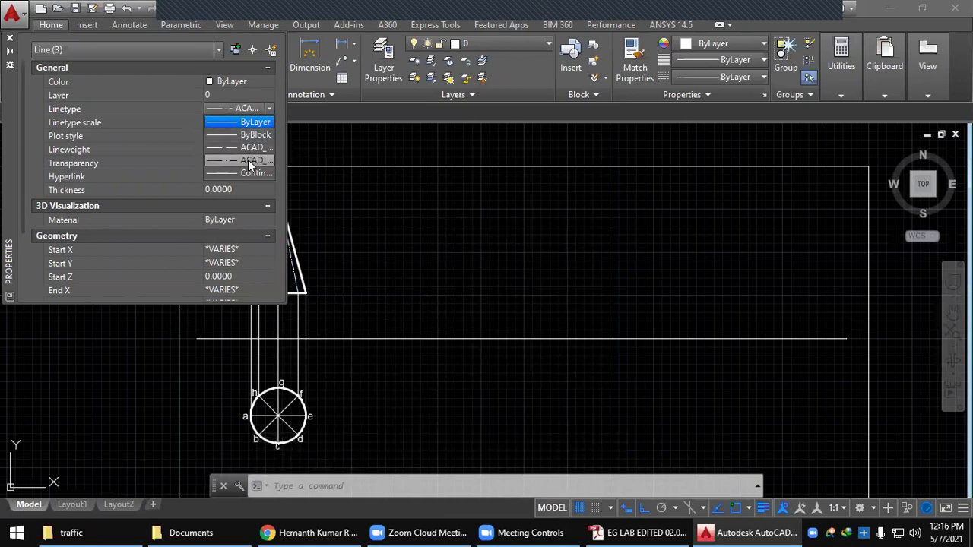
pyautogui.click(248, 159)
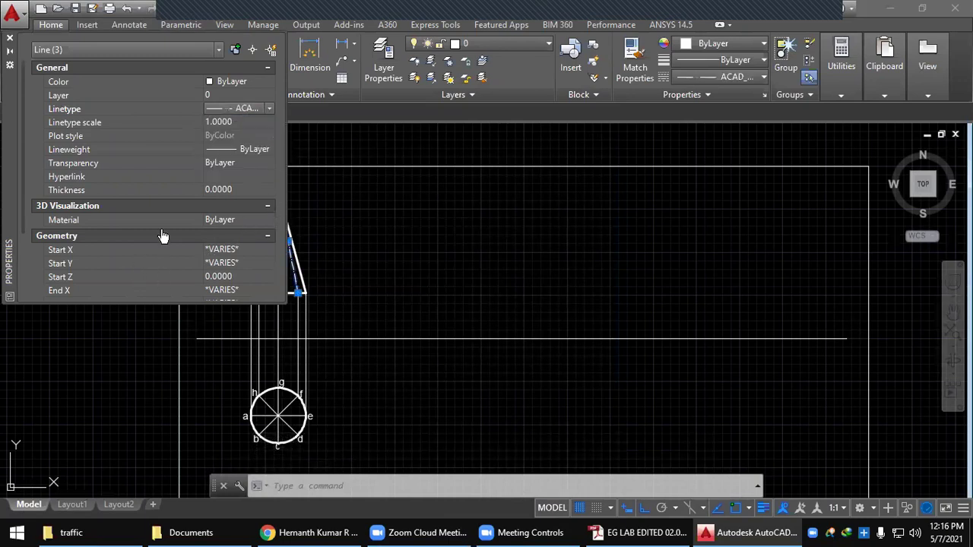
pyautogui.click(9, 38)
pyautogui.press('Escape')
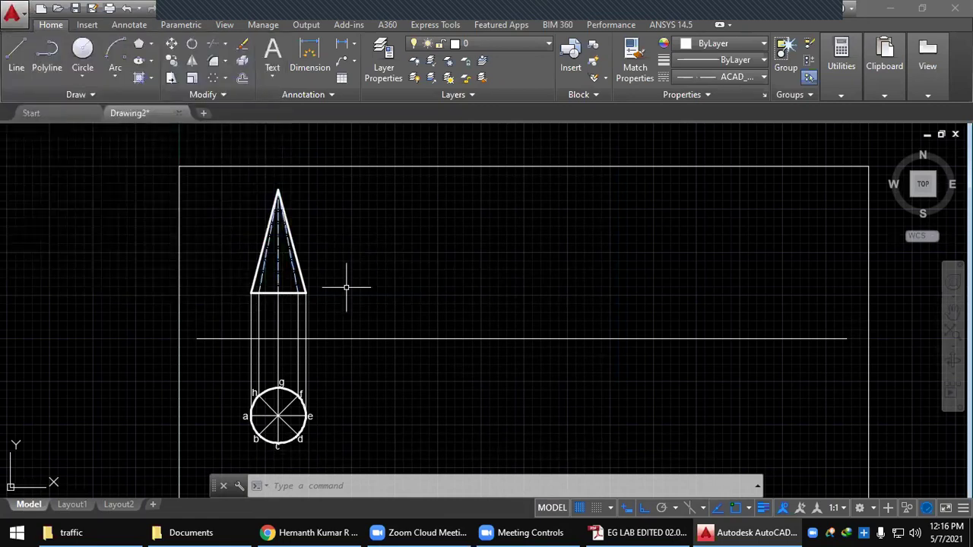
# Set the linetype of the five vertical projection lines between the cone's views to ACAD_ISO02W100 (ISO dash) and clear the selection
pyautogui.click(316, 328)
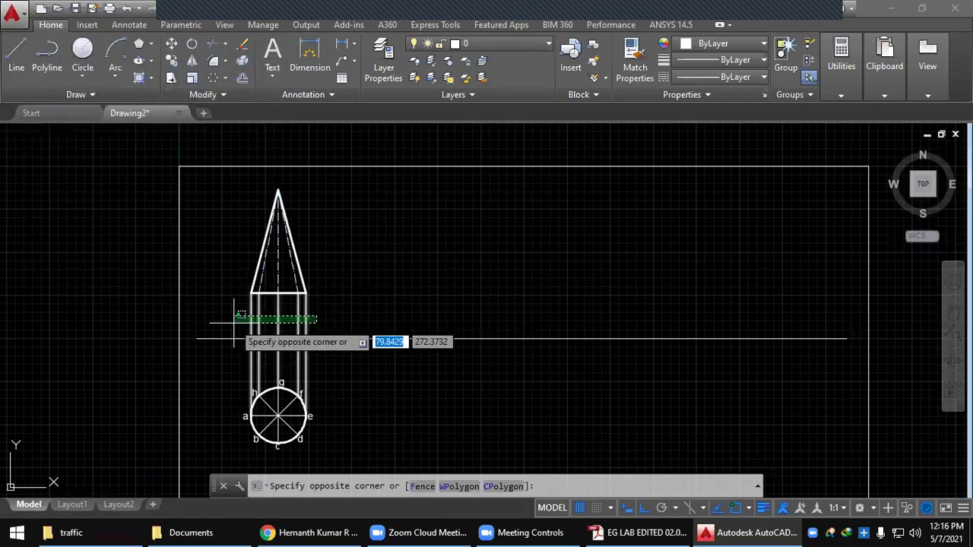
pyautogui.click(270, 335)
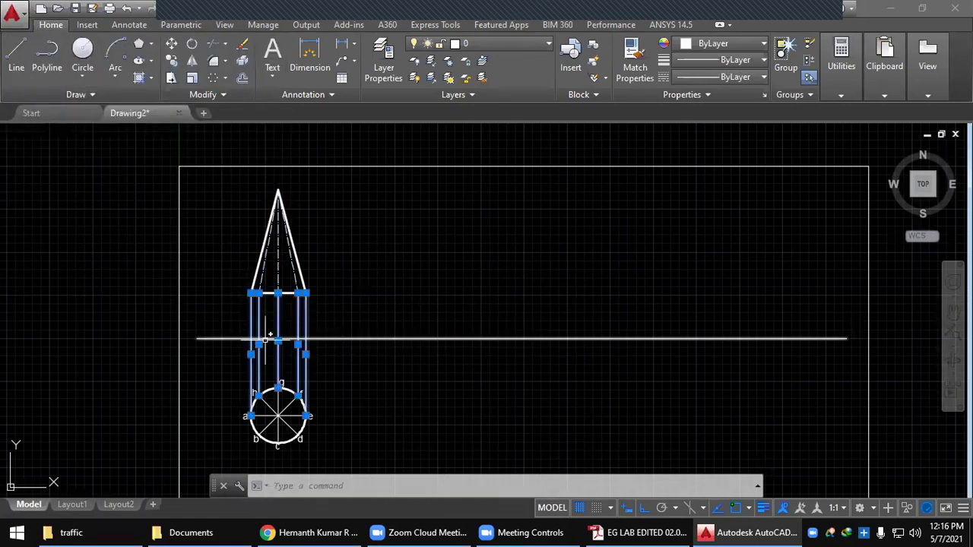
pyautogui.rightClick(337, 344)
pyautogui.click(370, 490)
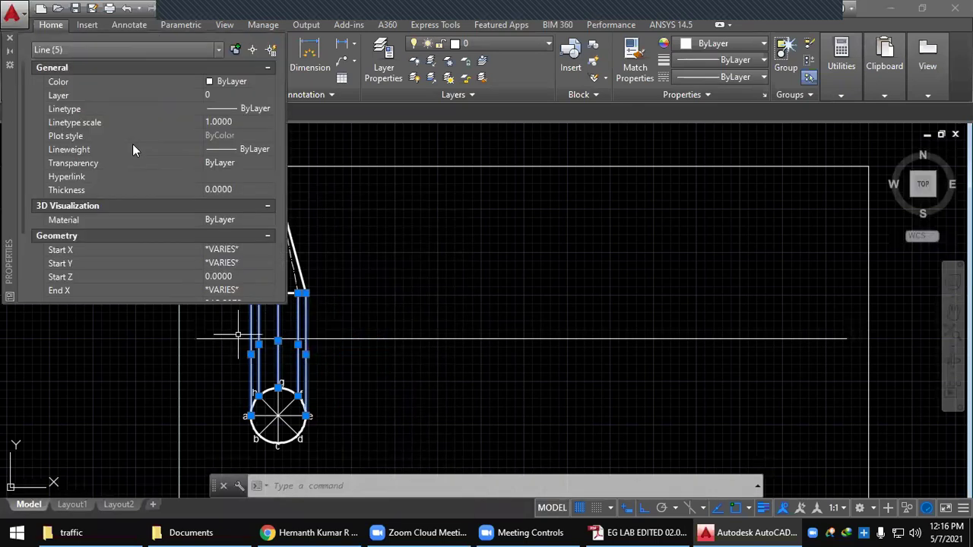
pyautogui.click(269, 110)
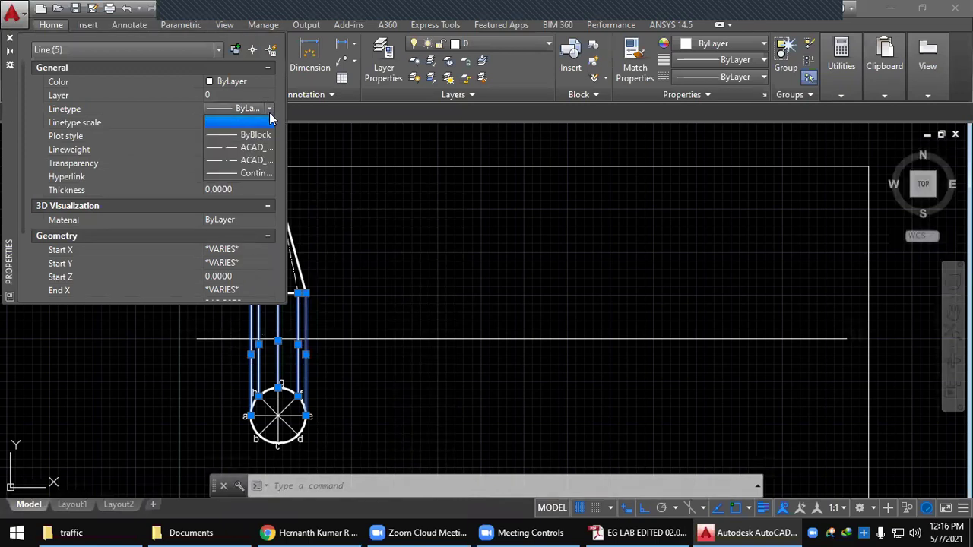
pyautogui.click(249, 149)
pyautogui.click(10, 38)
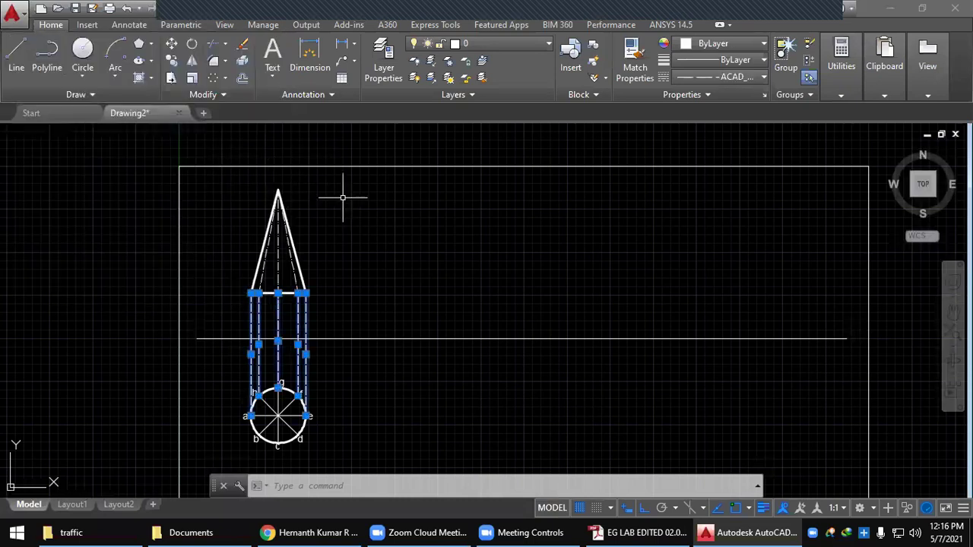
pyautogui.press('Escape')
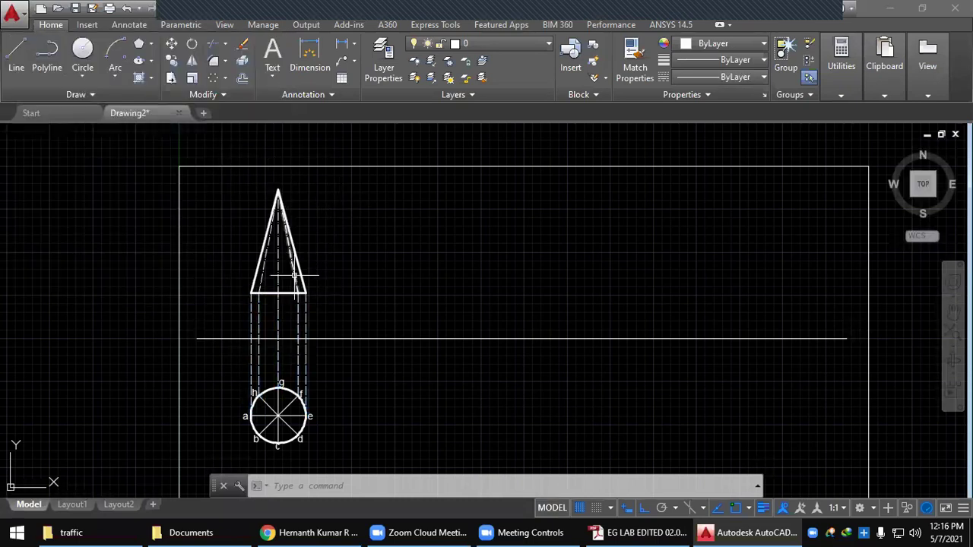
# Check the cone's views and its top-view division lines against the reference drawing in the EG LAB PDF in Adobe Acrobat
pyautogui.scroll(2, 294, 276)
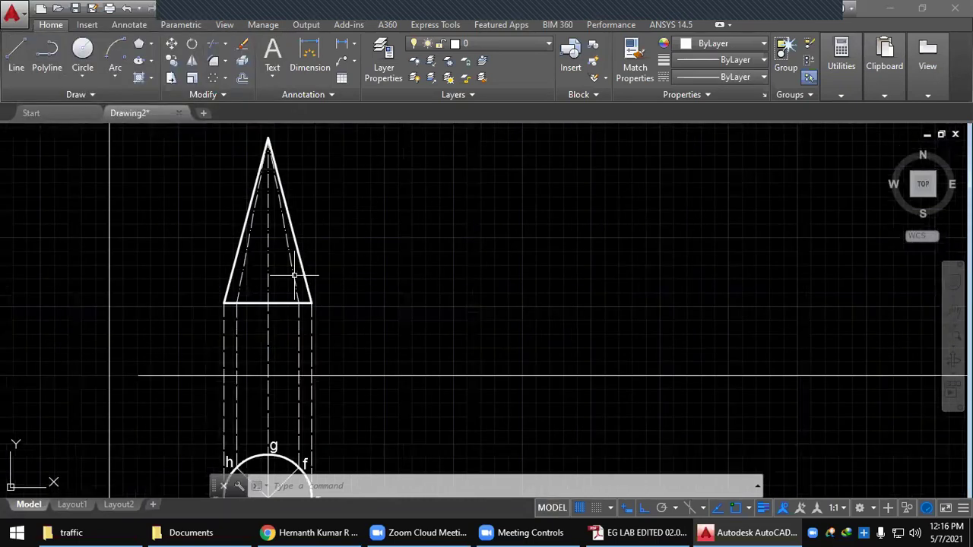
pyautogui.click(299, 337)
pyautogui.press('Escape')
pyautogui.scroll(1, 354, 302)
pyautogui.moveTo(355, 302); pyautogui.dragTo(369, 247, button='middle')
pyautogui.scroll(-1, 361, 380)
pyautogui.moveTo(361, 381)
pyautogui.mouseDown(button='middle')
pyautogui.moveTo(387, 289)
pyautogui.moveTo(387, 223)
pyautogui.mouseUp(button='middle')
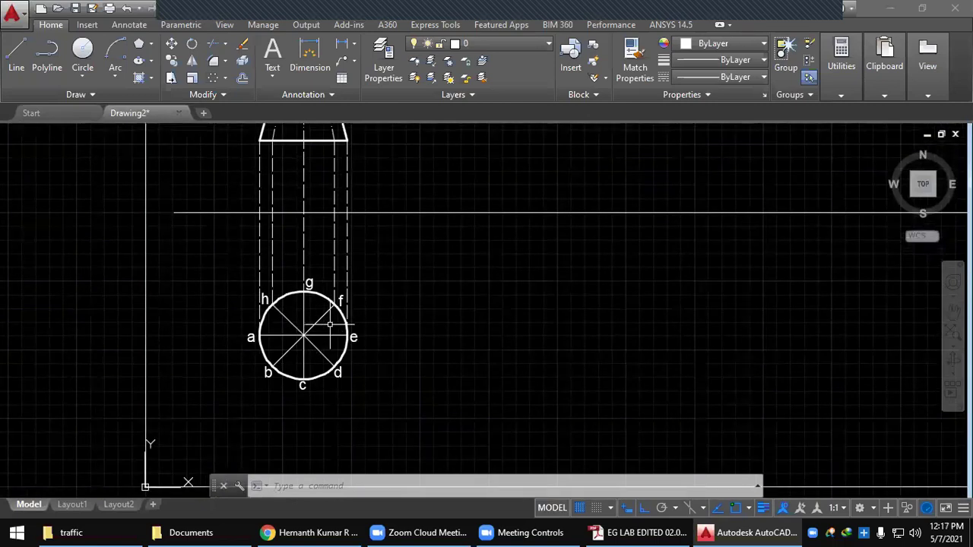
pyautogui.click(332, 324)
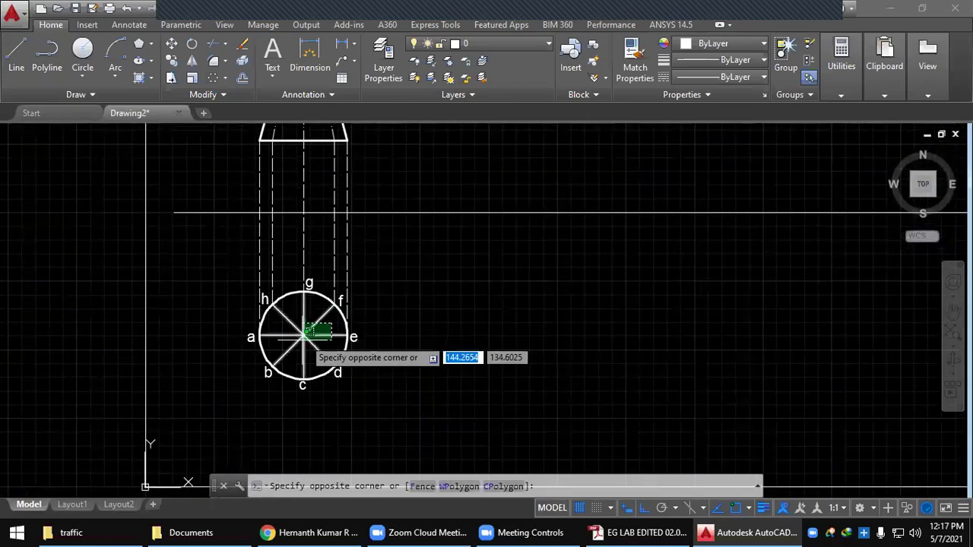
pyautogui.click(305, 338)
pyautogui.moveTo(632, 529)
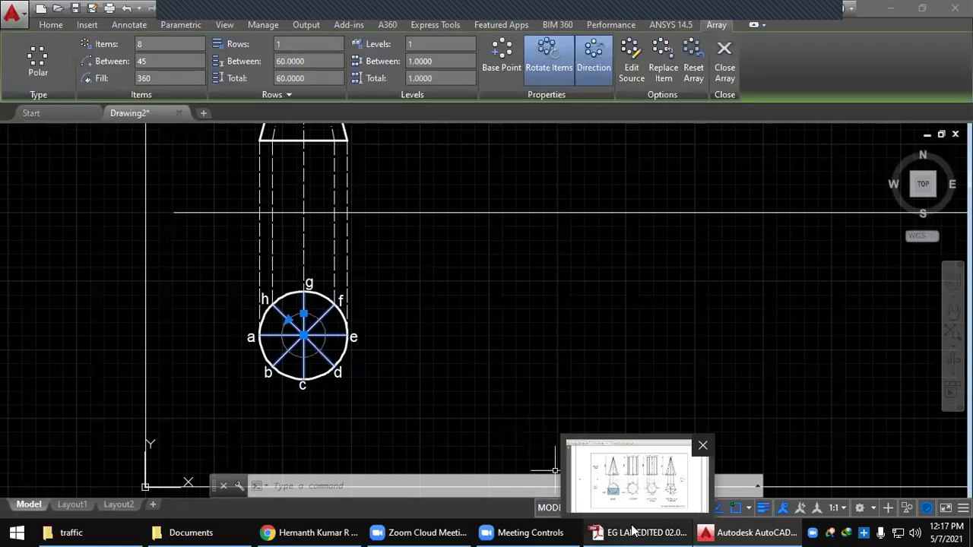
pyautogui.click(673, 530)
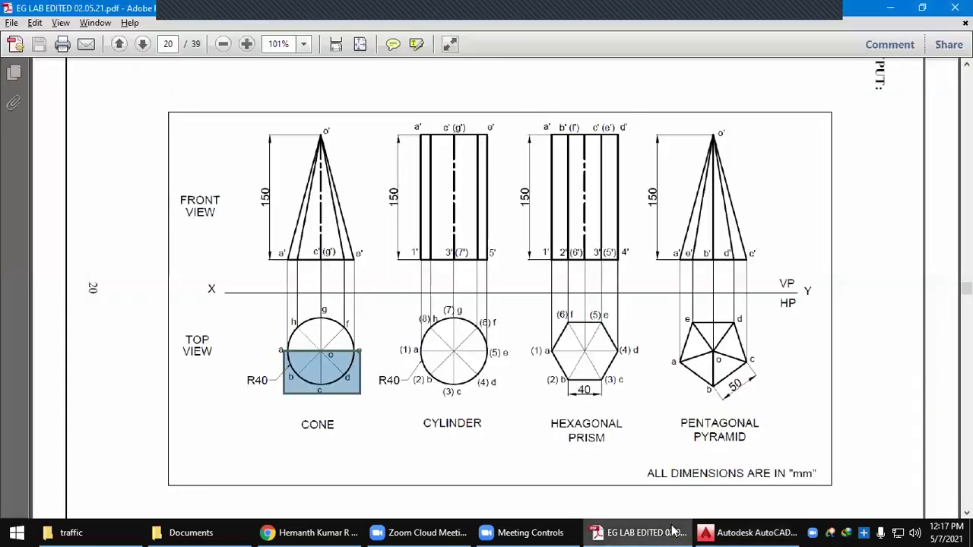
pyautogui.click(674, 529)
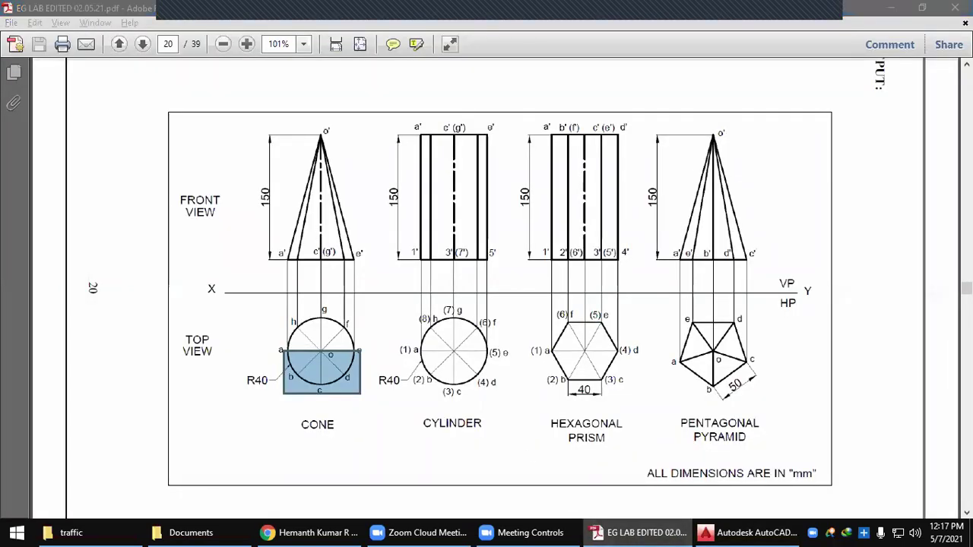
pyautogui.press('Escape')
pyautogui.click(332, 328)
pyautogui.click(295, 346)
pyautogui.rightClick(333, 334)
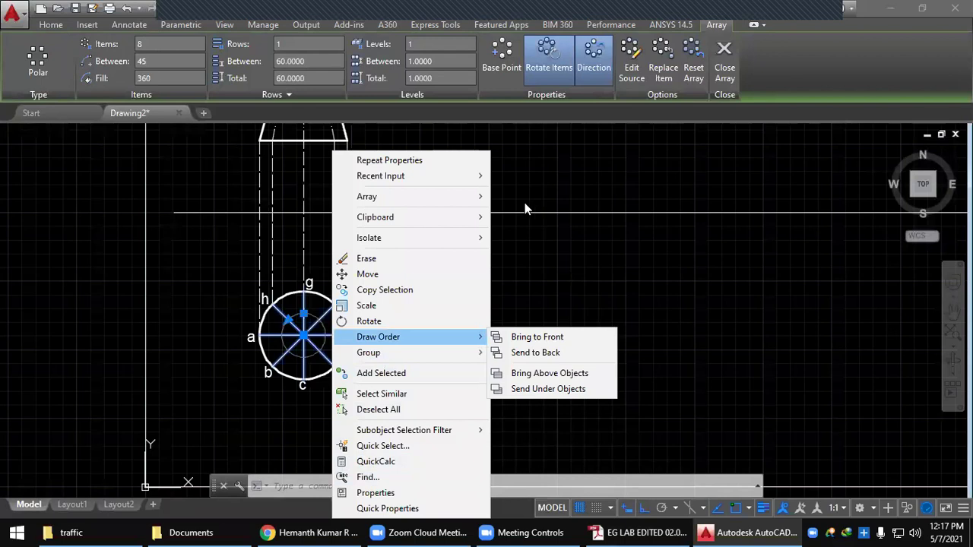
pyautogui.click(51, 25)
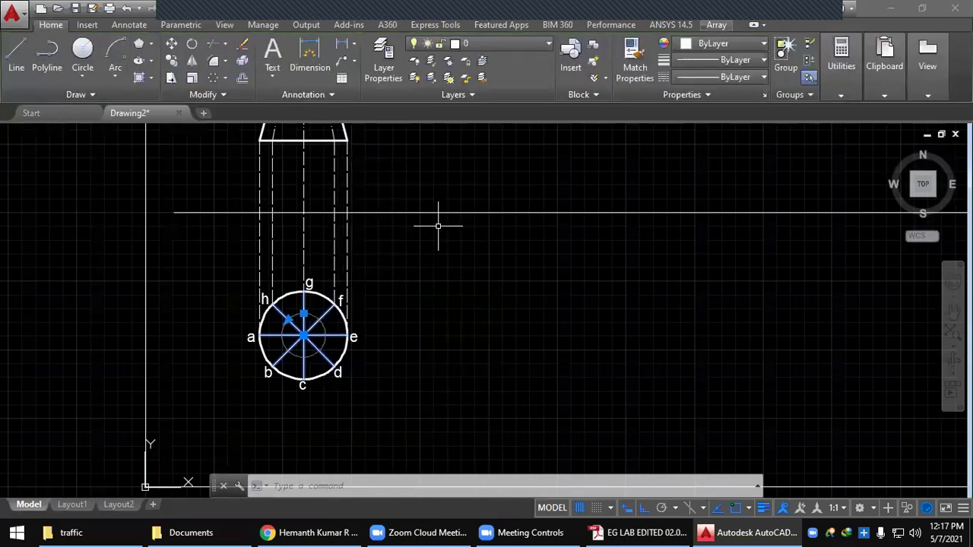
pyautogui.press('Escape')
pyautogui.press('Escape')
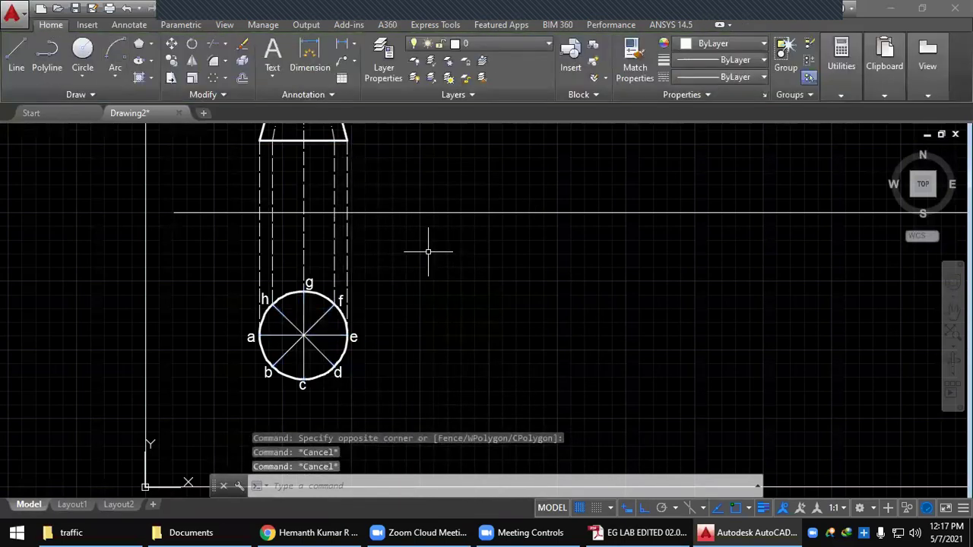
# Copy the labels a, b, c, d and e from the cone's top view and paste them around the front view's base line
pyautogui.scroll(-3, 428, 252)
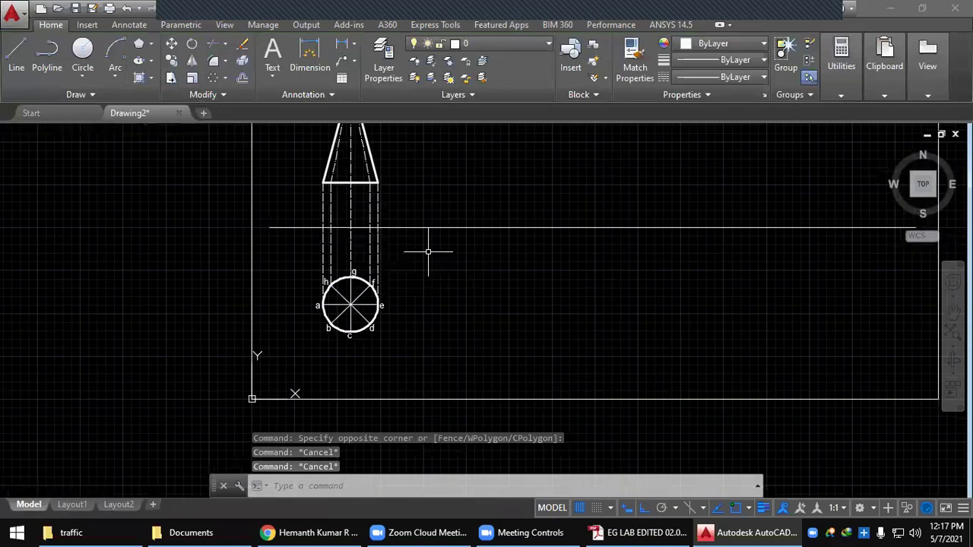
pyautogui.moveTo(428, 251)
pyautogui.mouseDown(button='middle')
pyautogui.moveTo(380, 293)
pyautogui.moveTo(393, 286)
pyautogui.mouseUp(button='middle')
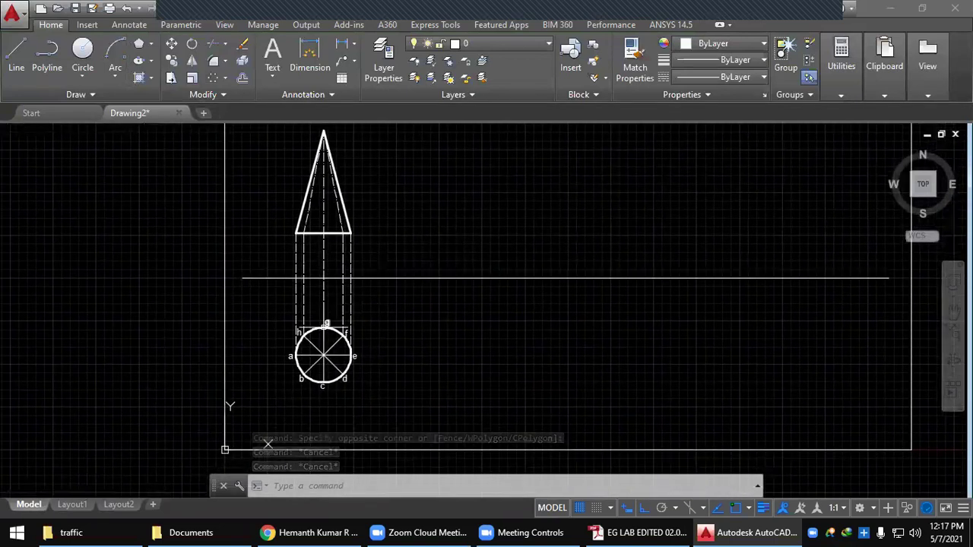
pyautogui.click(292, 359)
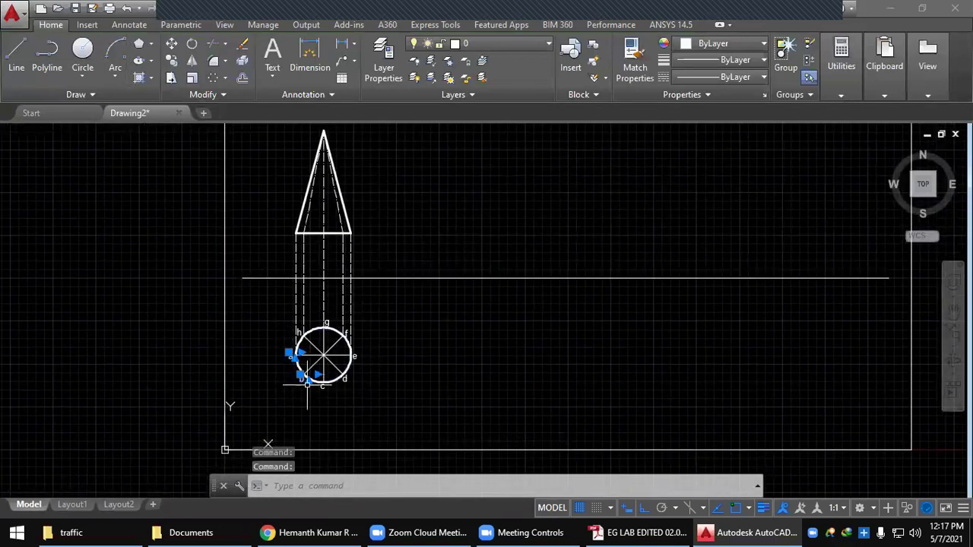
pyautogui.click(323, 388)
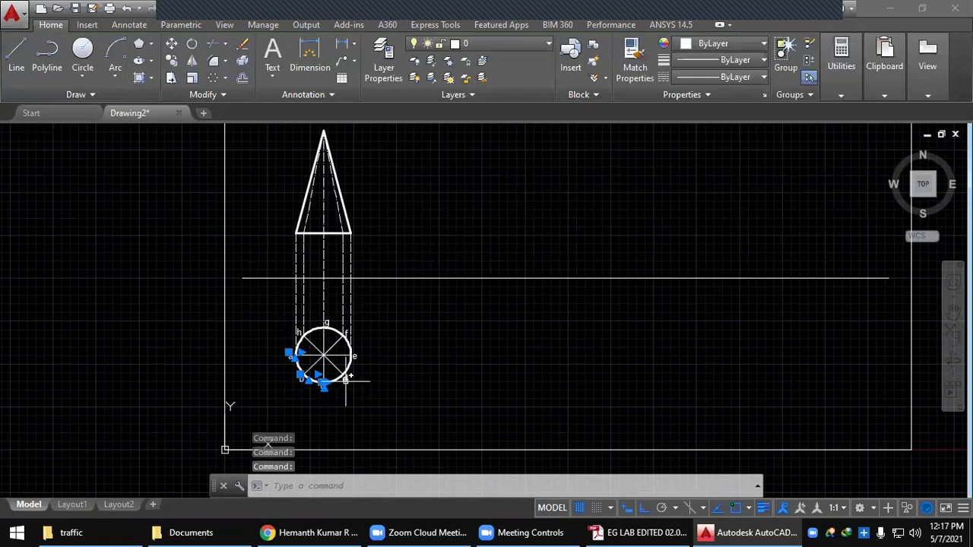
pyautogui.click(346, 377)
pyautogui.hotkey('ctrl', 'c')
pyautogui.hotkey('ctrl', 'v')
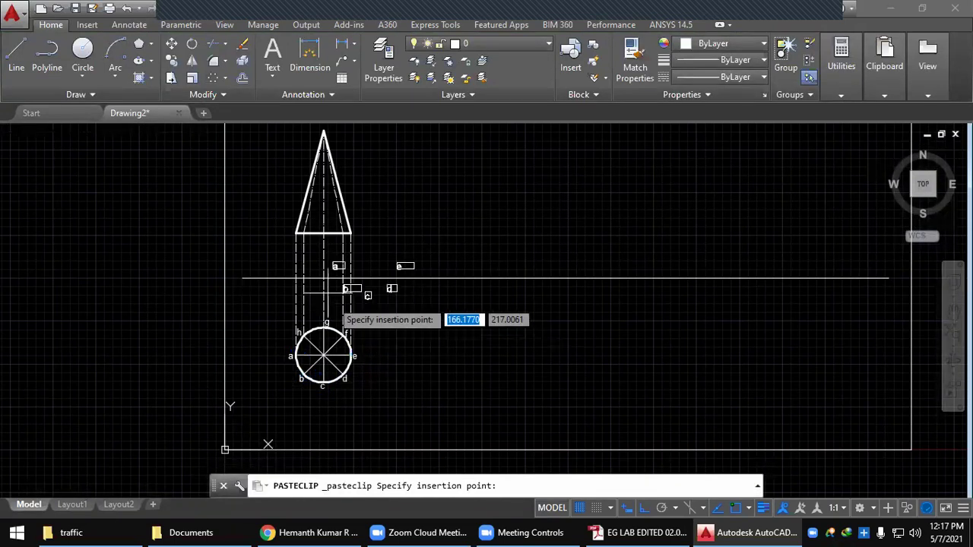
pyautogui.press('Escape')
# Turn object snap off, keep ortho on, and align the pasted labels b and a just below the front view's base line
pyautogui.click(298, 254)
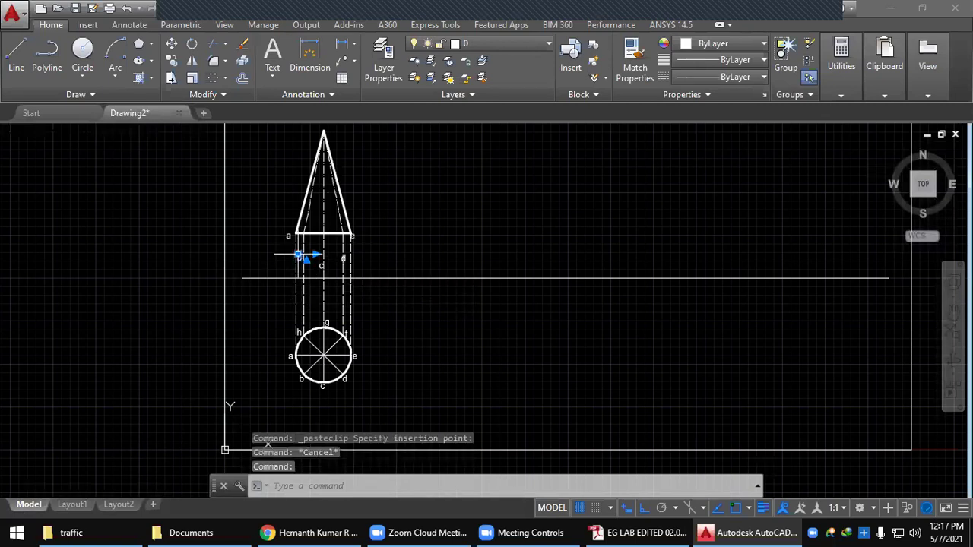
pyautogui.click(298, 255)
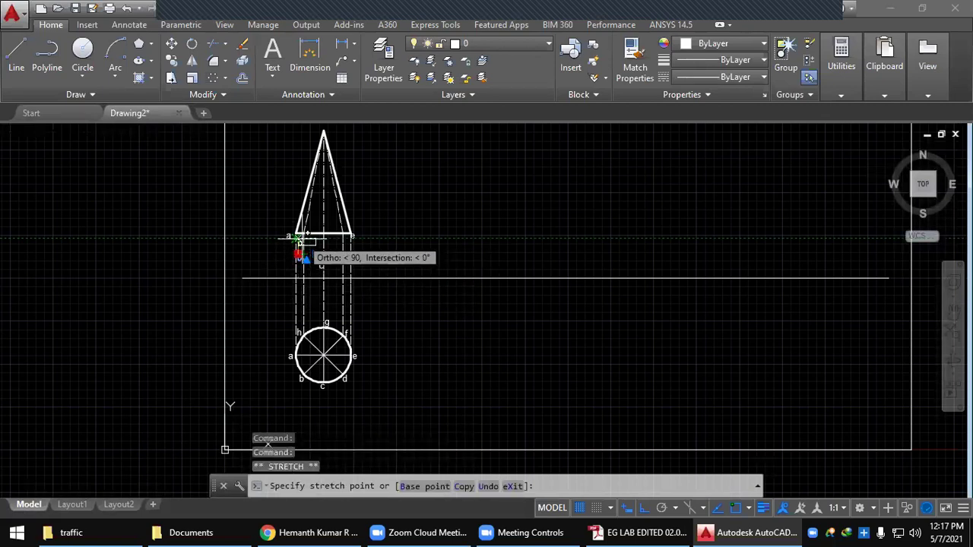
pyautogui.scroll(2, 298, 255)
pyautogui.scroll(4, 305, 238)
pyautogui.click(736, 508)
pyautogui.click(643, 511)
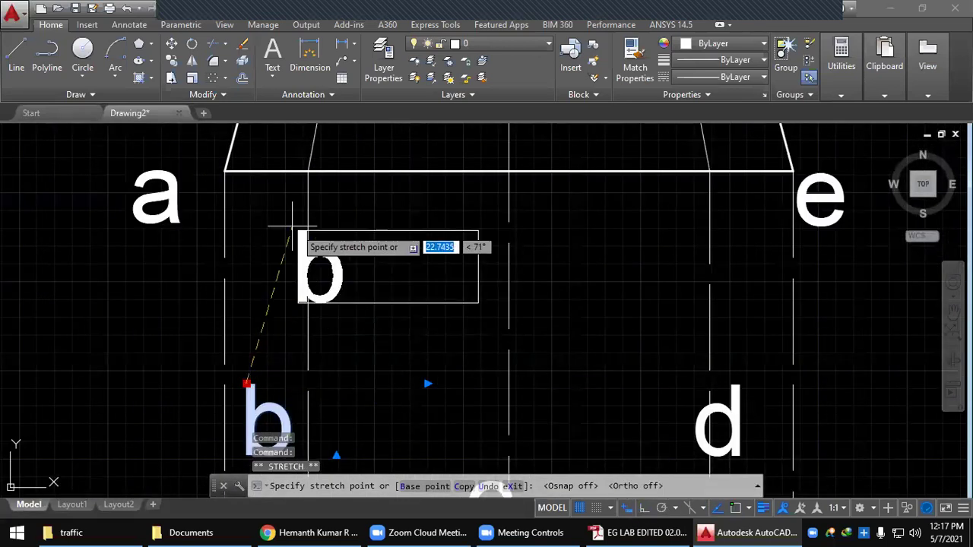
pyautogui.click(643, 511)
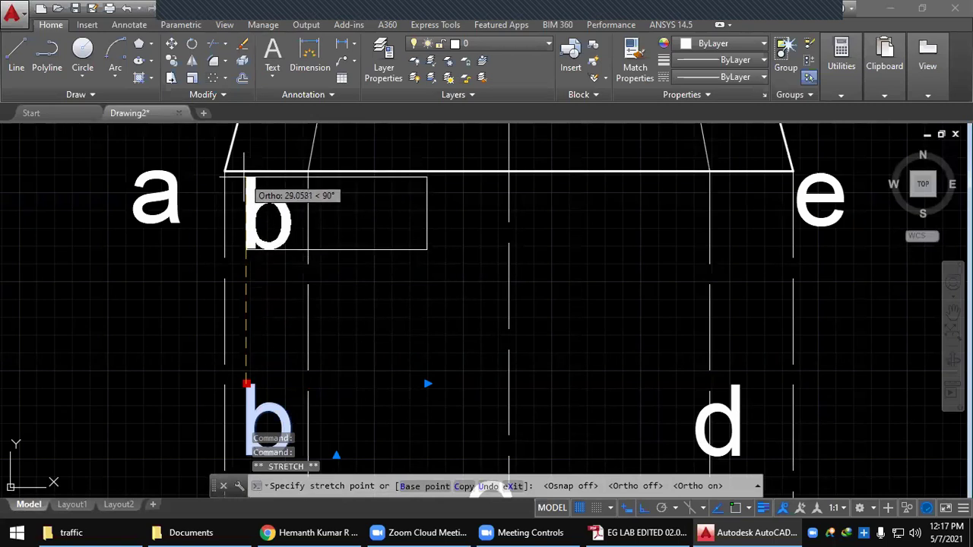
pyautogui.click(245, 180)
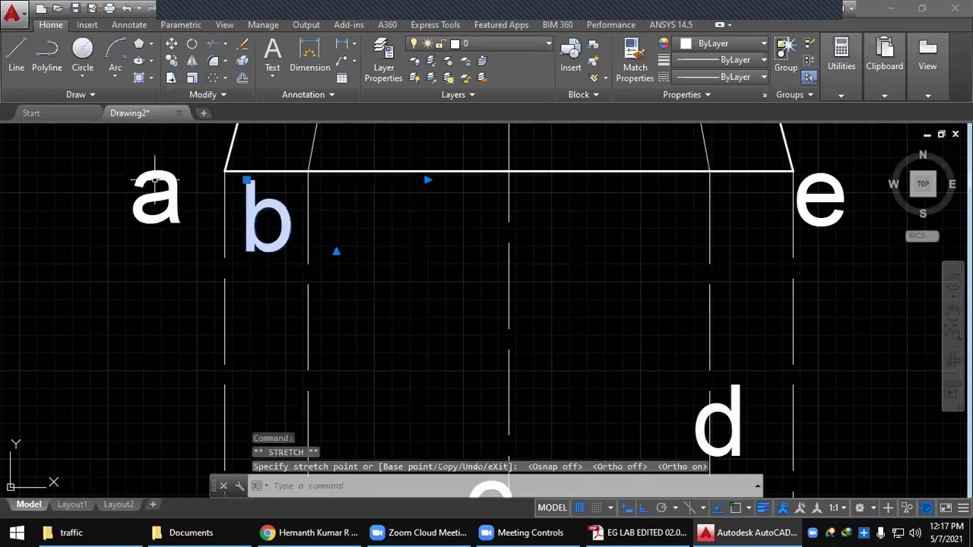
pyautogui.click(134, 152)
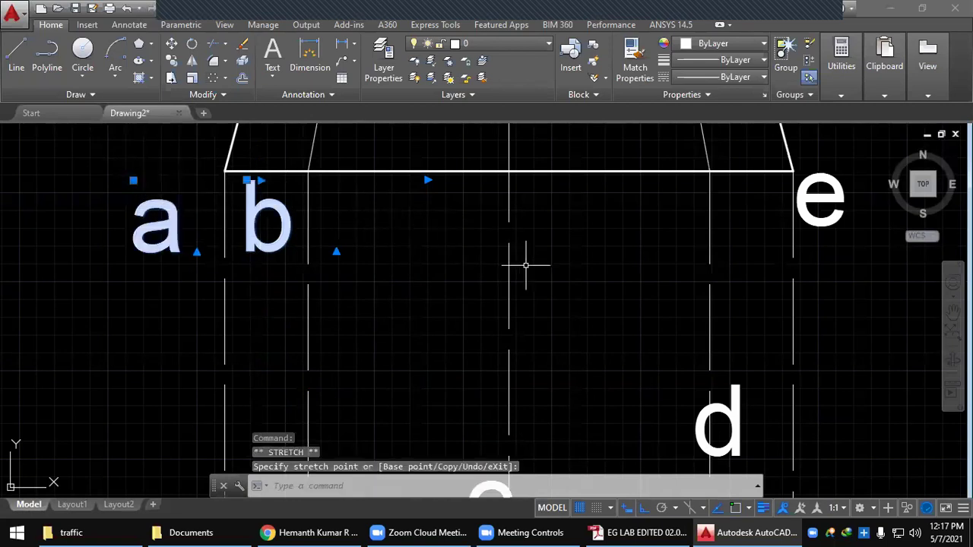
pyautogui.press('Escape')
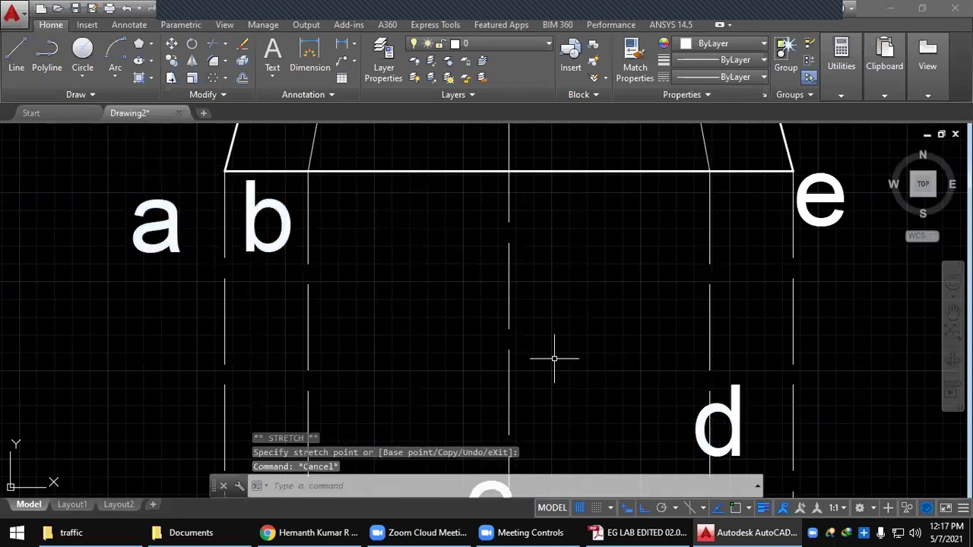
# Move the pasted label c straight up to just below the cone's base line and shift it to the left of the axis
pyautogui.scroll(-2, 540, 354)
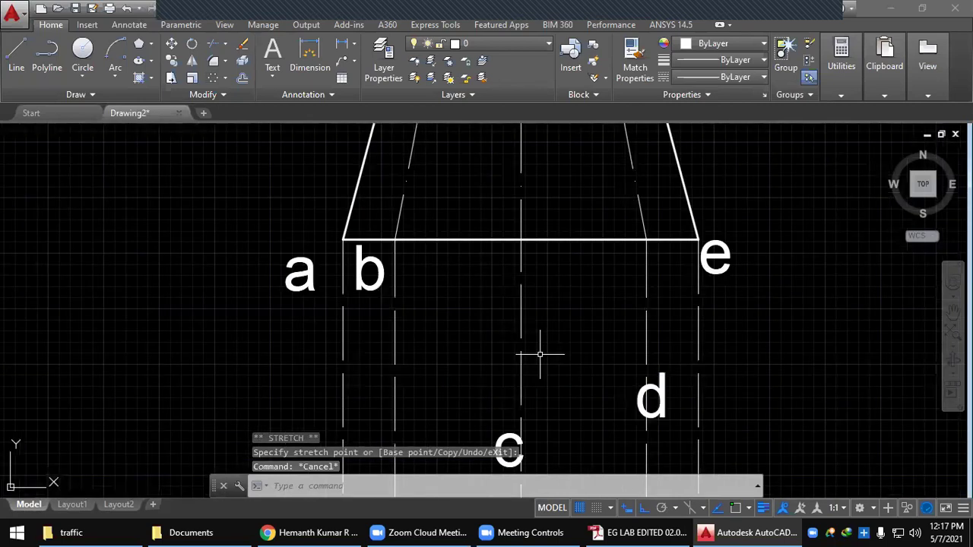
pyautogui.moveTo(540, 354); pyautogui.dragTo(426, 315, button='middle')
pyautogui.click(394, 411)
pyautogui.click(382, 383)
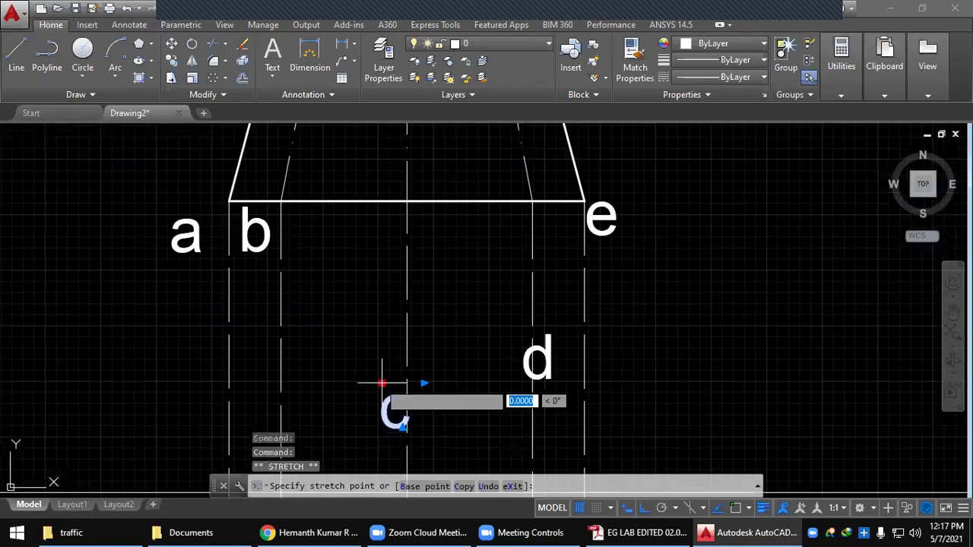
pyautogui.click(382, 205)
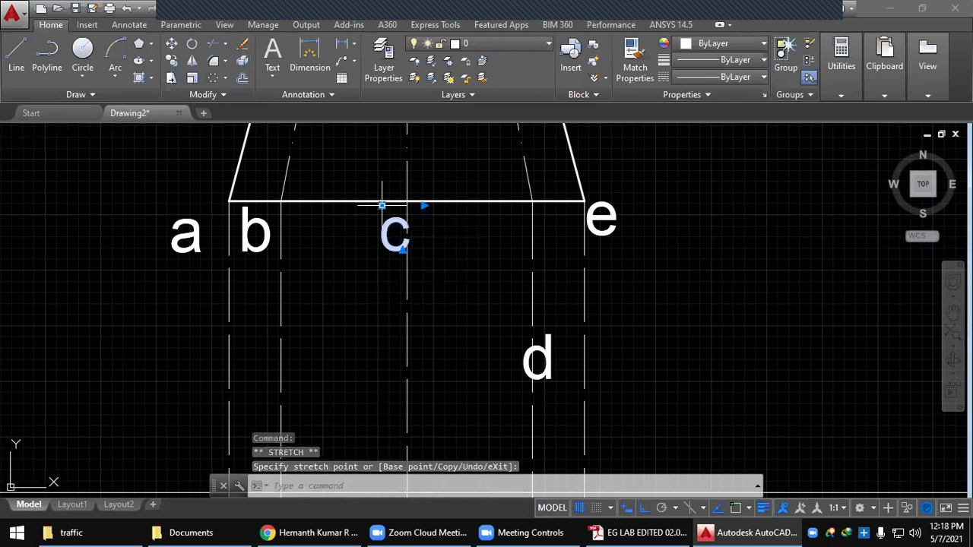
pyautogui.click(381, 206)
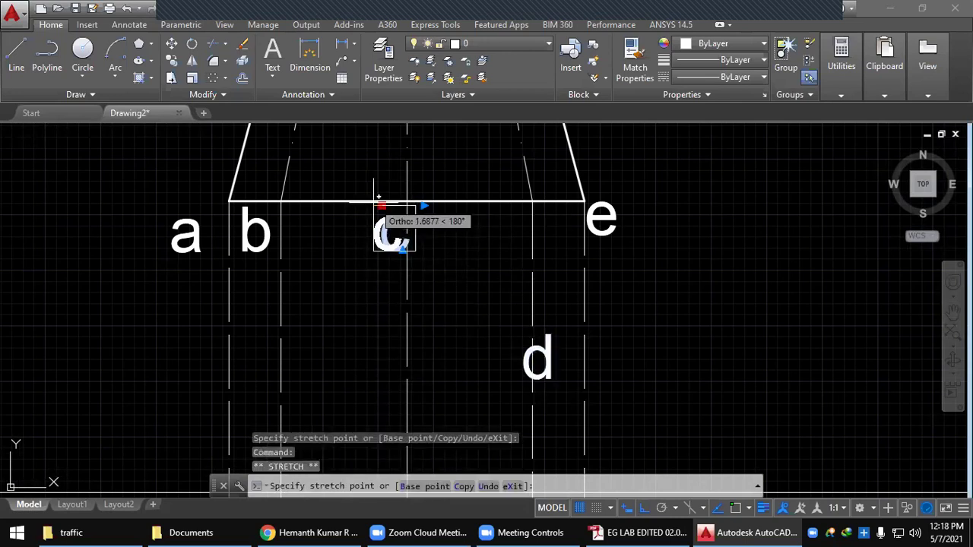
pyautogui.click(371, 205)
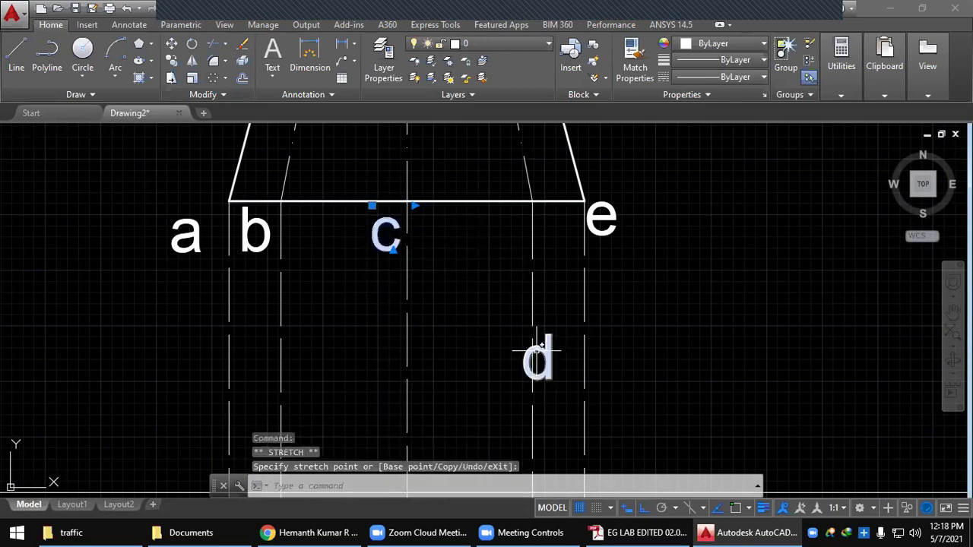
# Align labels d and e just below the base line, with d left of its projection line, and clear the selection
pyautogui.click(537, 346)
pyautogui.click(524, 335)
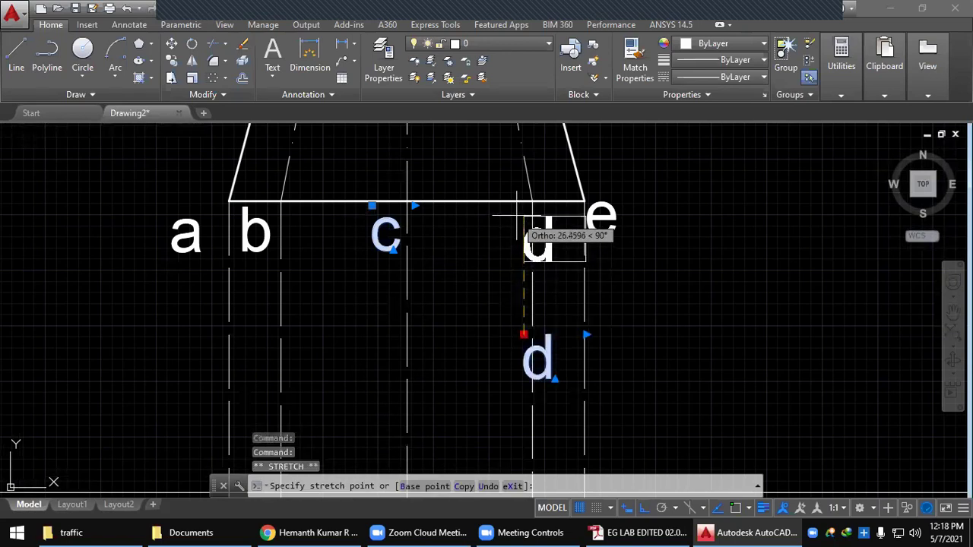
pyautogui.click(524, 207)
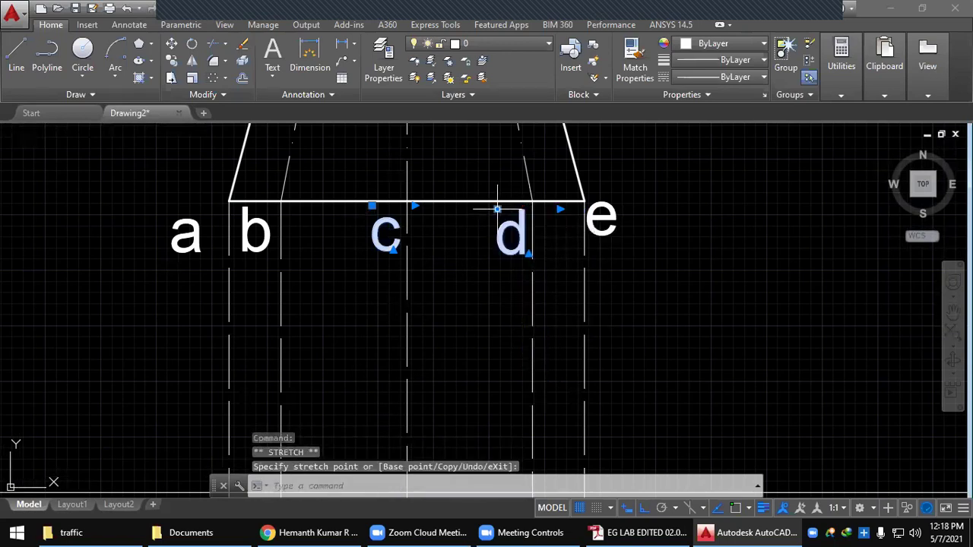
pyautogui.click(599, 216)
pyautogui.click(587, 191)
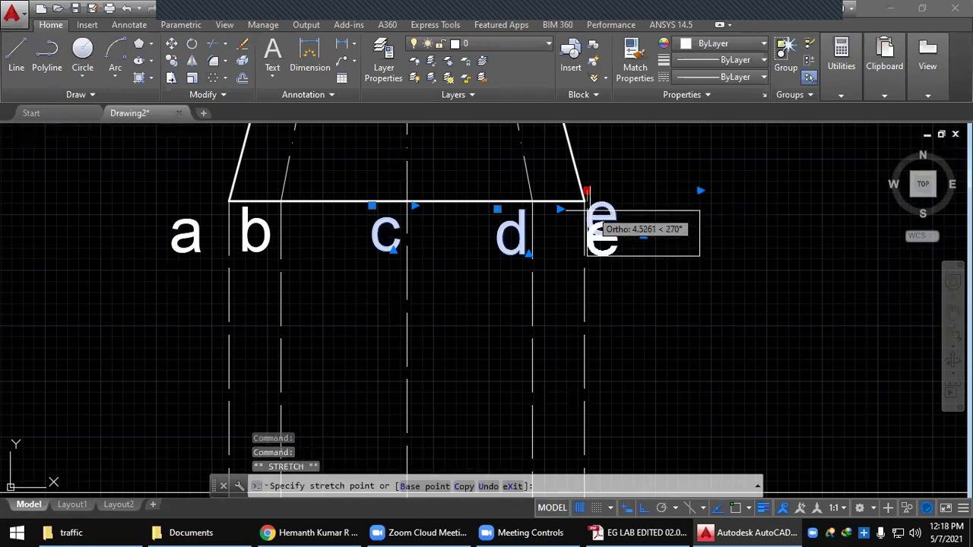
pyautogui.click(587, 209)
pyautogui.press('Escape')
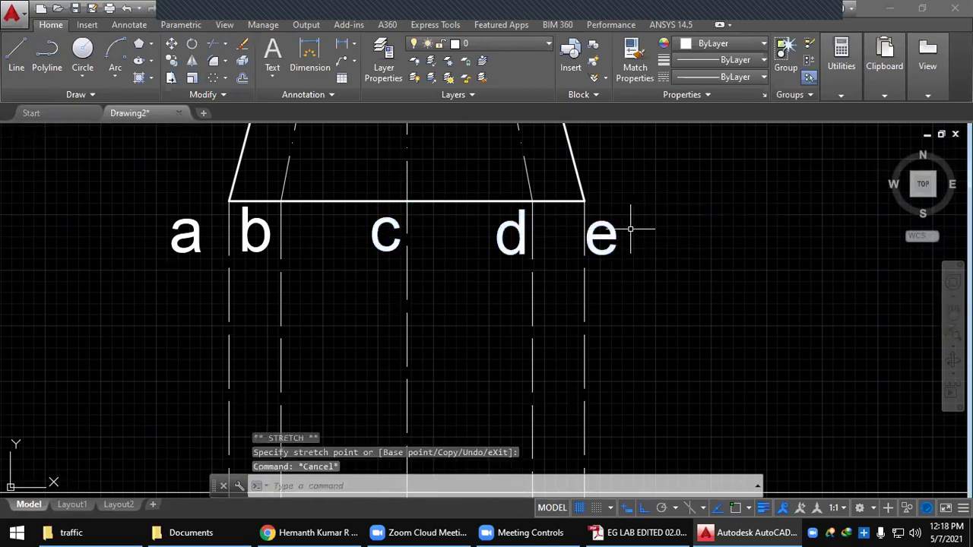
# Copy the labels h, g and f from the cone's top view and paste them near the front view's base line
pyautogui.scroll(-2, 468, 267)
pyautogui.moveTo(472, 281); pyautogui.dragTo(445, 191, button='middle')
pyautogui.scroll(-2, 426, 286)
pyautogui.moveTo(428, 283); pyautogui.dragTo(412, 192, button='middle')
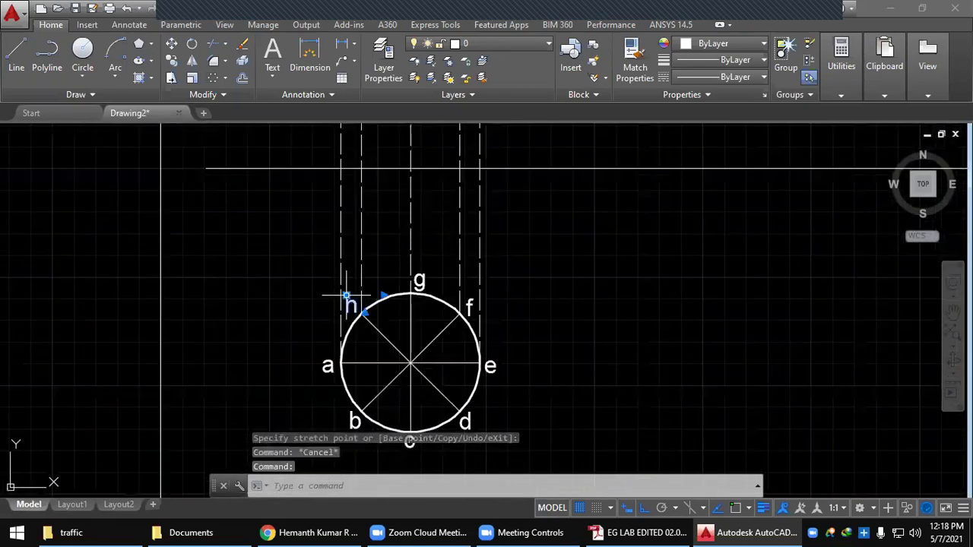
pyautogui.click(346, 295)
pyautogui.moveTo(370, 169); pyautogui.dragTo(335, 174, button='middle')
pyautogui.press('Escape')
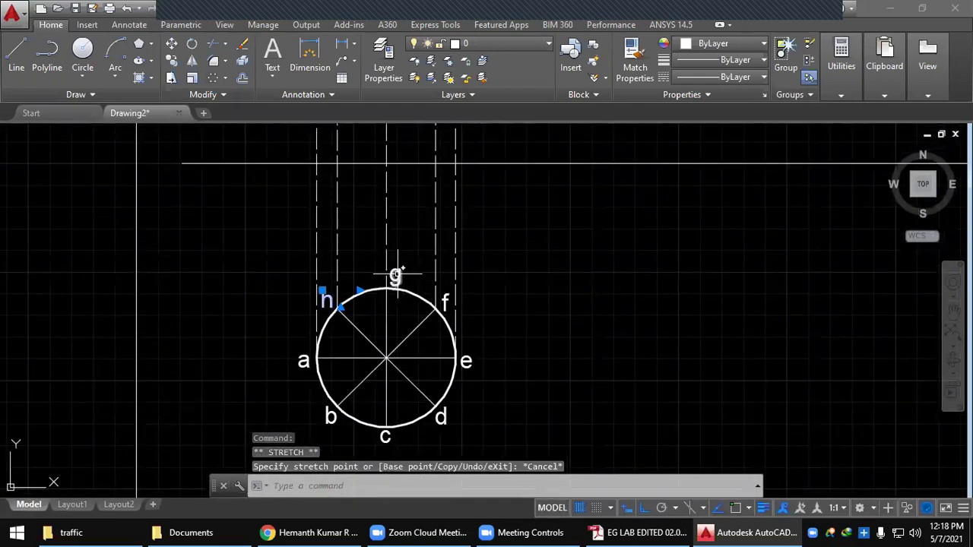
pyautogui.click(395, 275)
pyautogui.click(444, 296)
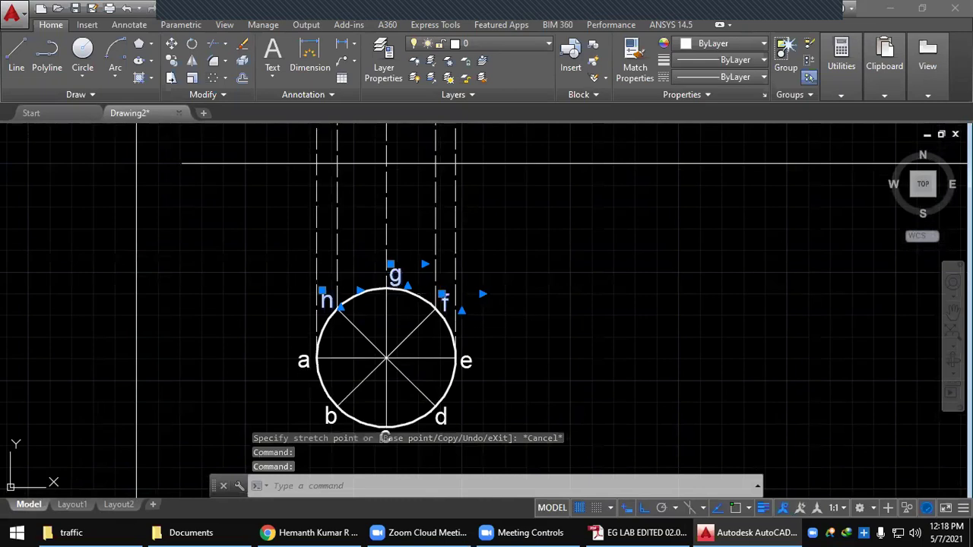
pyautogui.hotkey('ctrl', 'c')
pyautogui.hotkey('ctrl', 'v')
pyautogui.moveTo(136, 162); pyautogui.dragTo(103, 350, button='middle')
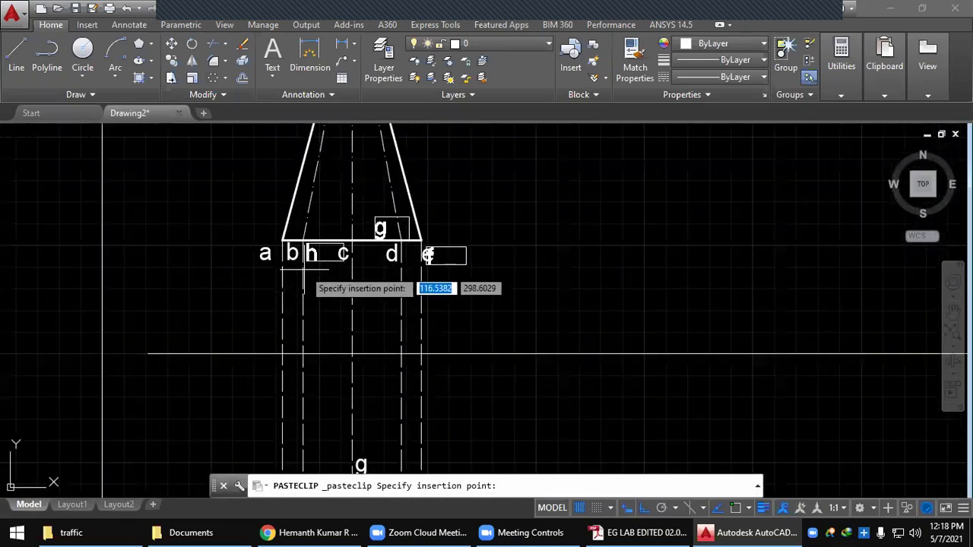
pyautogui.click(304, 270)
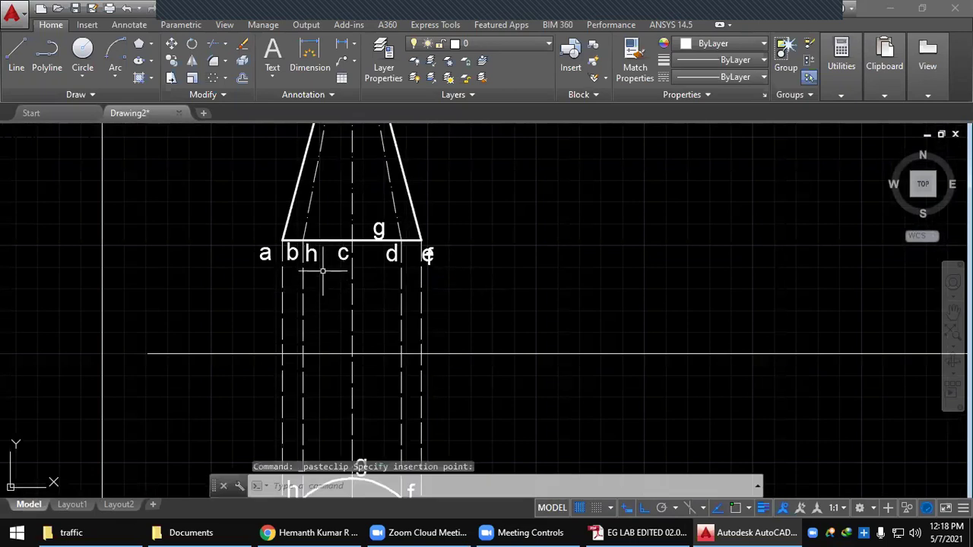
# Move the pasted label g straight down to just below the cone's base line, then shift it to just right of the axis beside c
pyautogui.press('Escape')
pyautogui.click(378, 226)
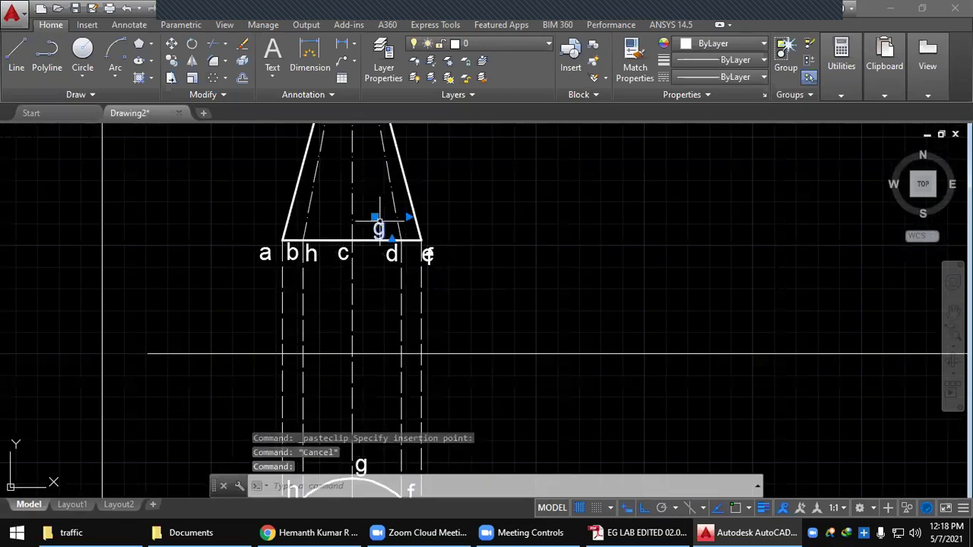
pyautogui.click(375, 218)
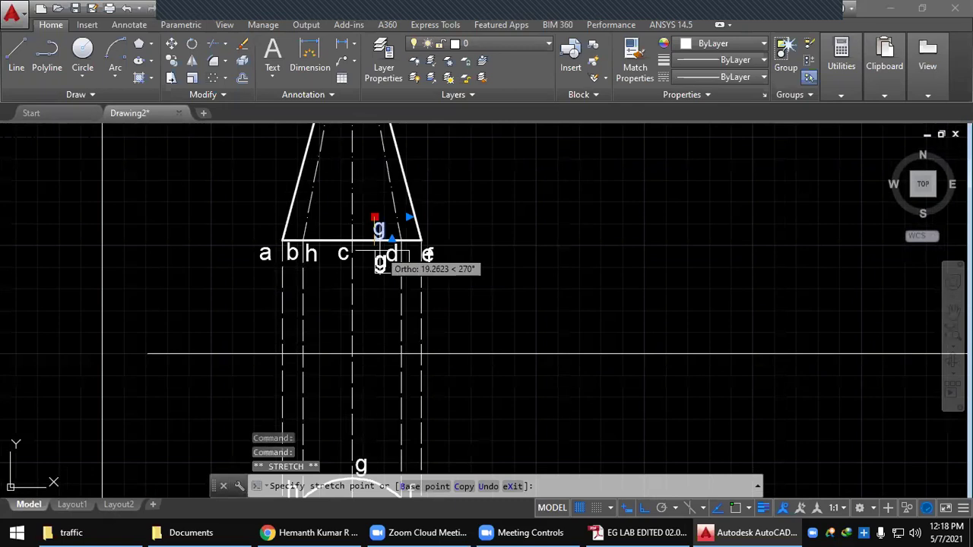
pyautogui.moveTo(372, 270); pyautogui.dragTo(370, 194, button='middle')
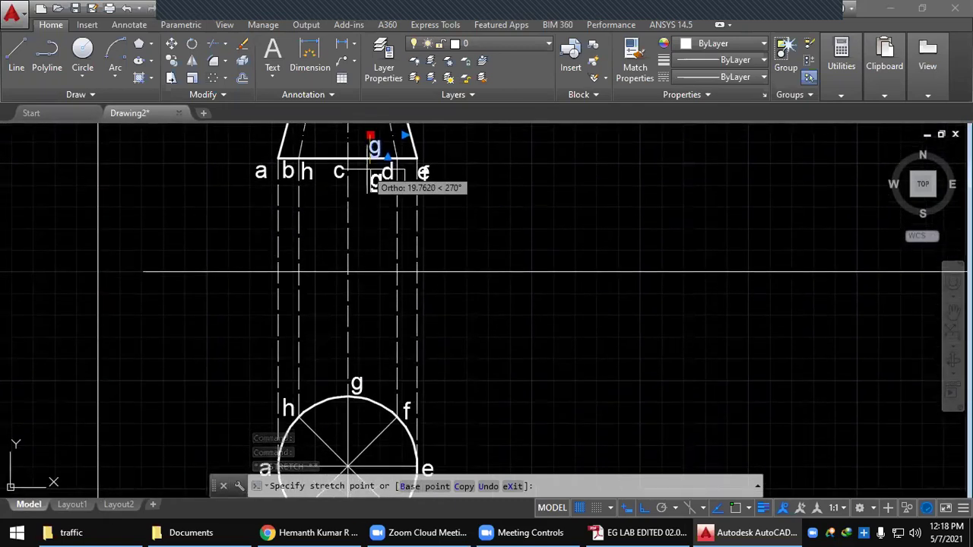
pyautogui.click(374, 173)
pyautogui.click(370, 162)
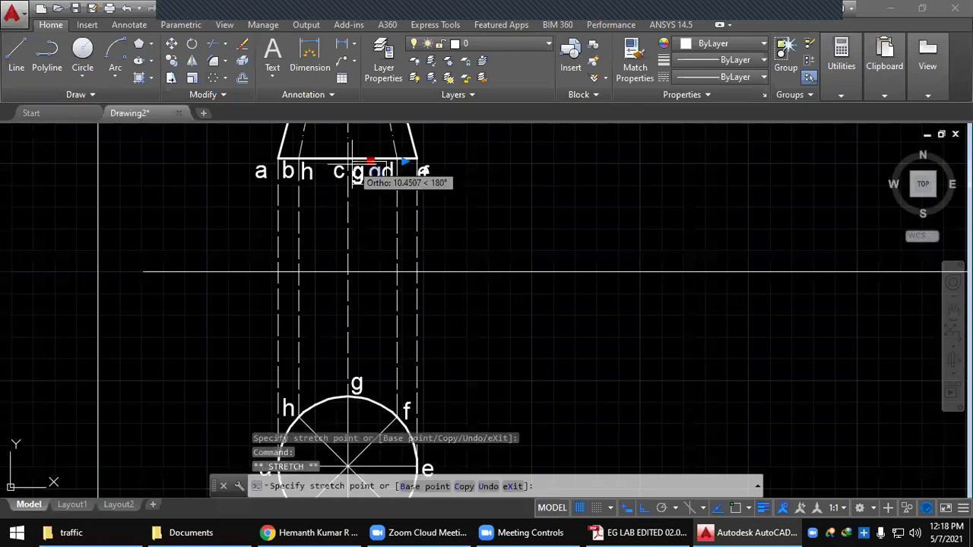
pyautogui.press('Escape')
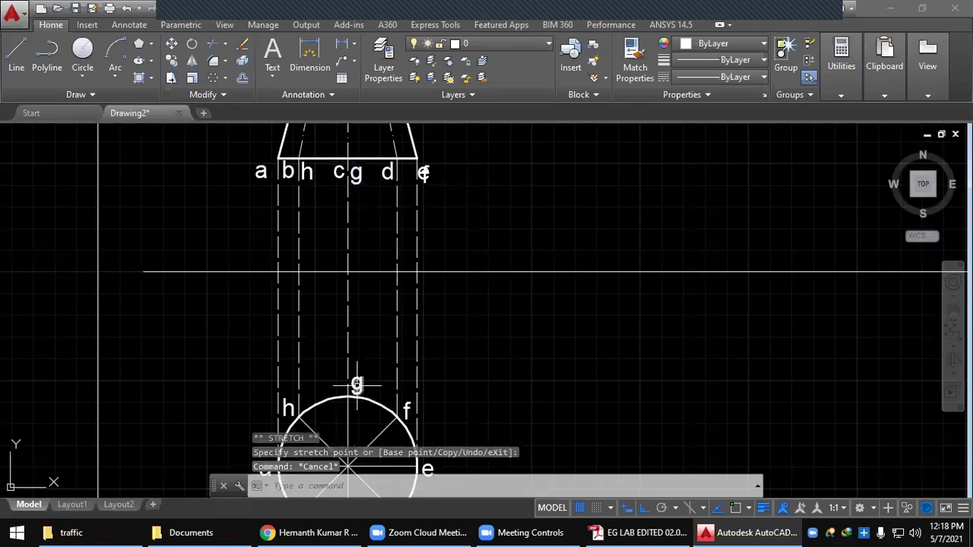
pyautogui.press('Escape')
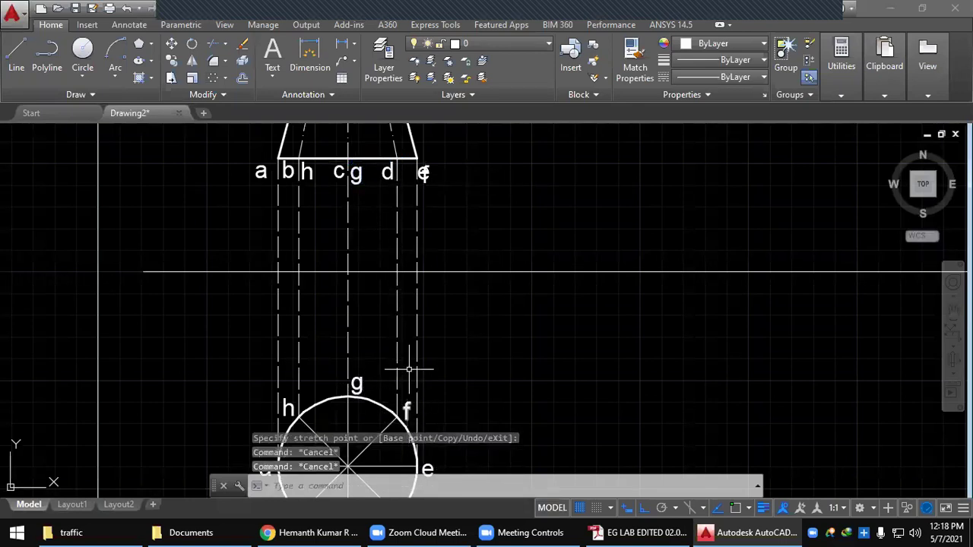
# Move the pasted label f off e to just right of d's projection line and align it vertically with the other base labels
pyautogui.click(424, 167)
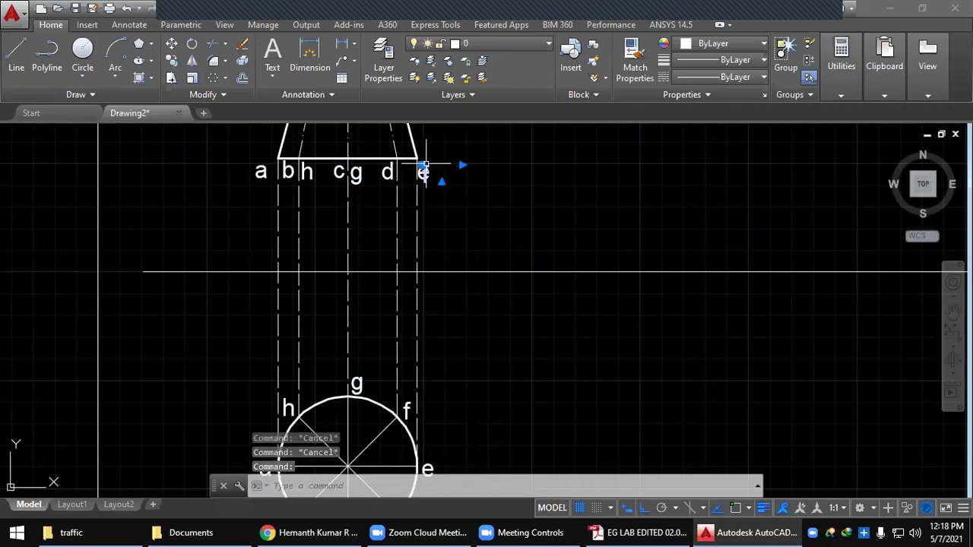
pyautogui.click(422, 167)
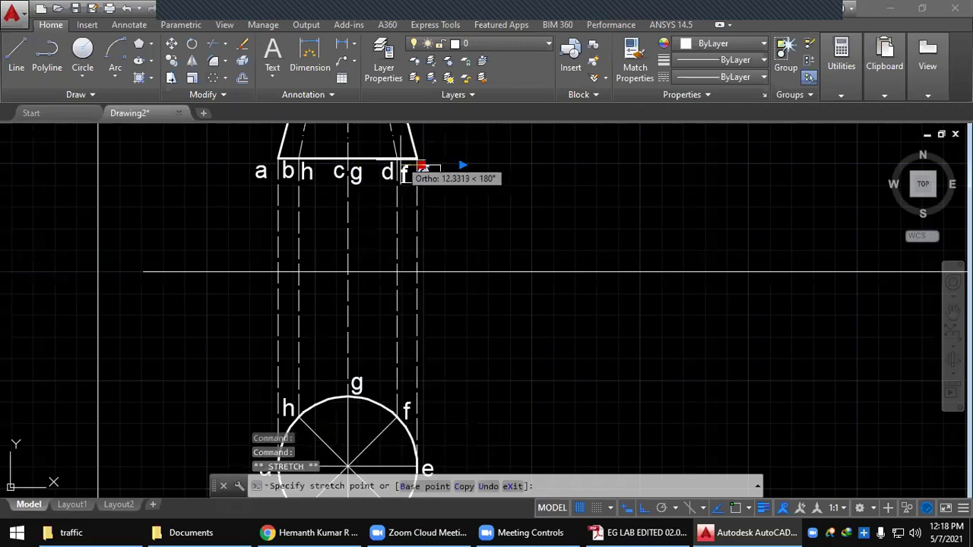
pyautogui.click(417, 174)
pyautogui.click(401, 166)
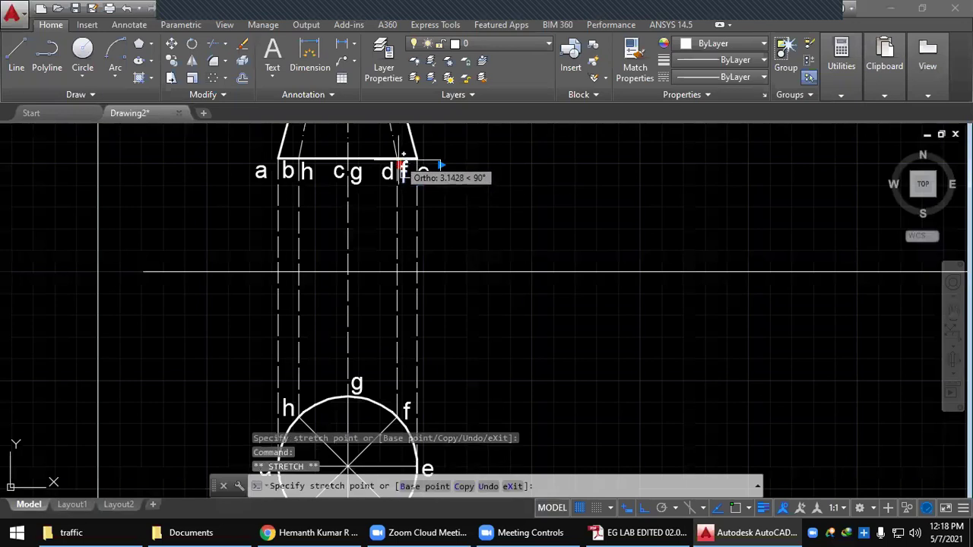
pyautogui.scroll(4, 401, 165)
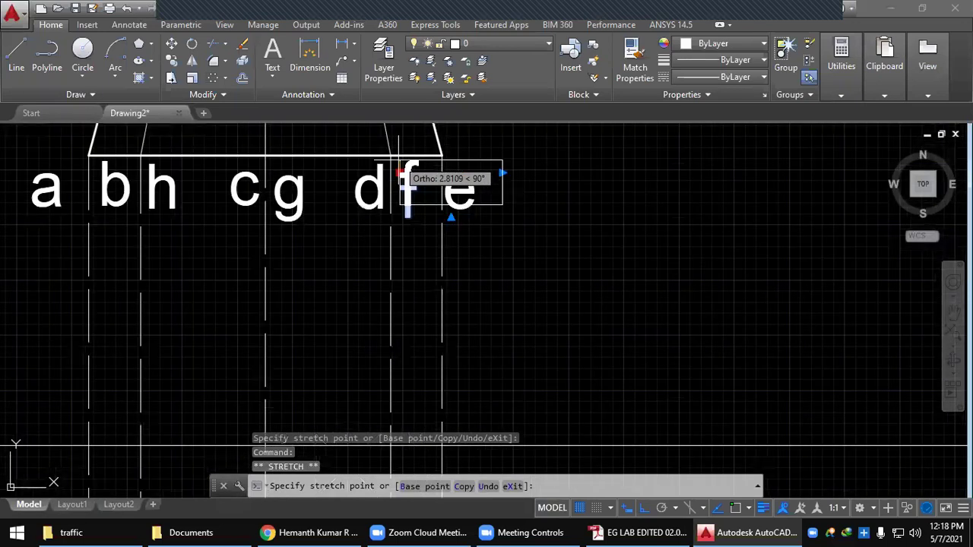
pyautogui.press('Escape')
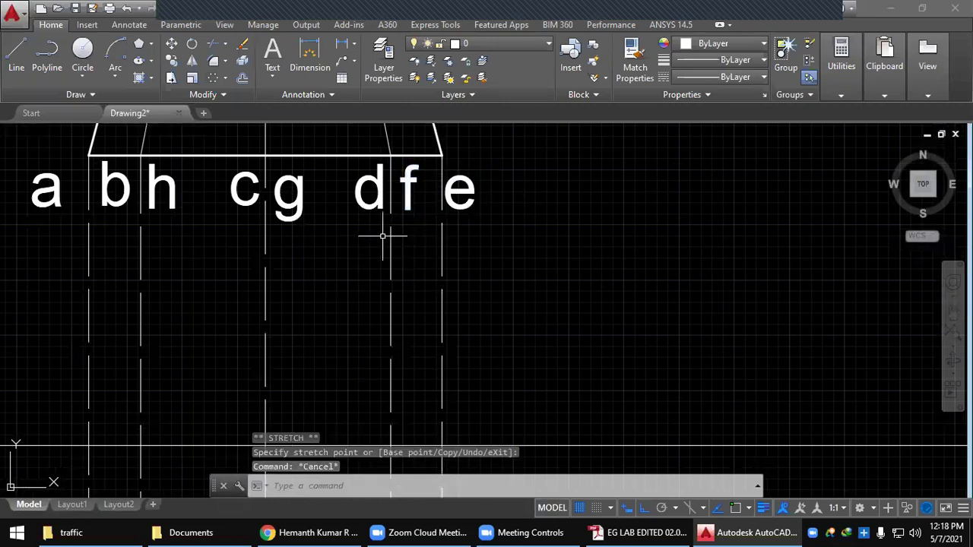
# Change the front view's base label a to a'
pyautogui.doubleClick(58, 180)
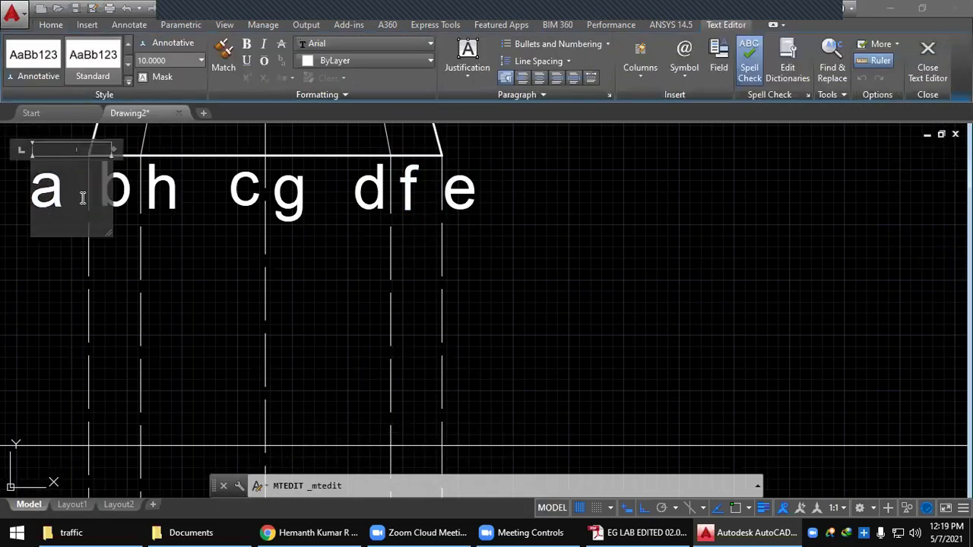
pyautogui.write("'")
pyautogui.click(118, 190)
pyautogui.click(119, 191)
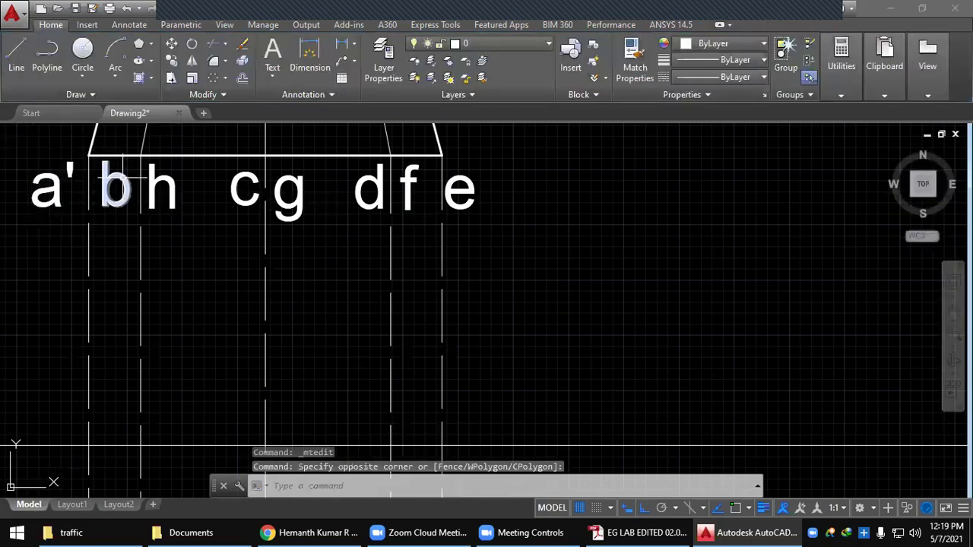
# Edit the front view's base label b, adding an opening parenthesis before the letter
pyautogui.click(122, 179)
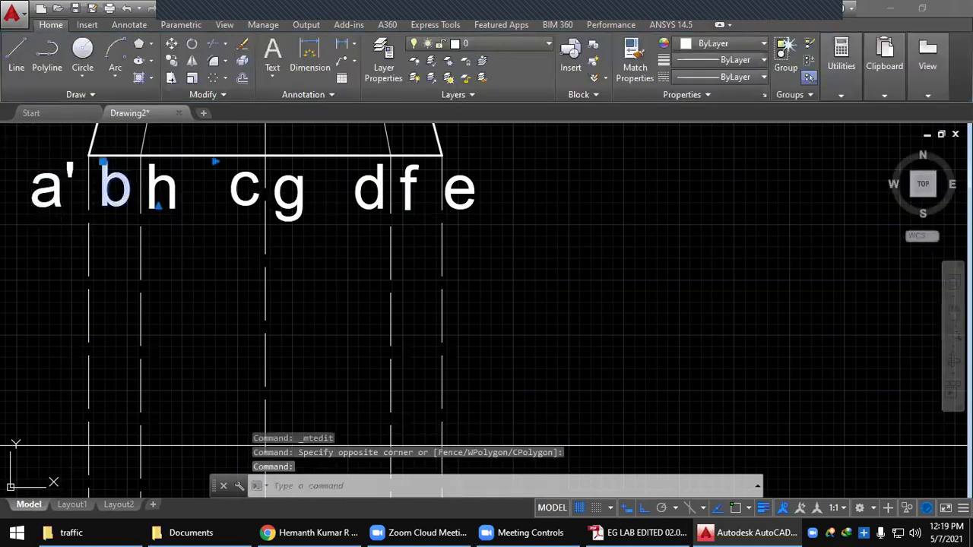
pyautogui.doubleClick(131, 183)
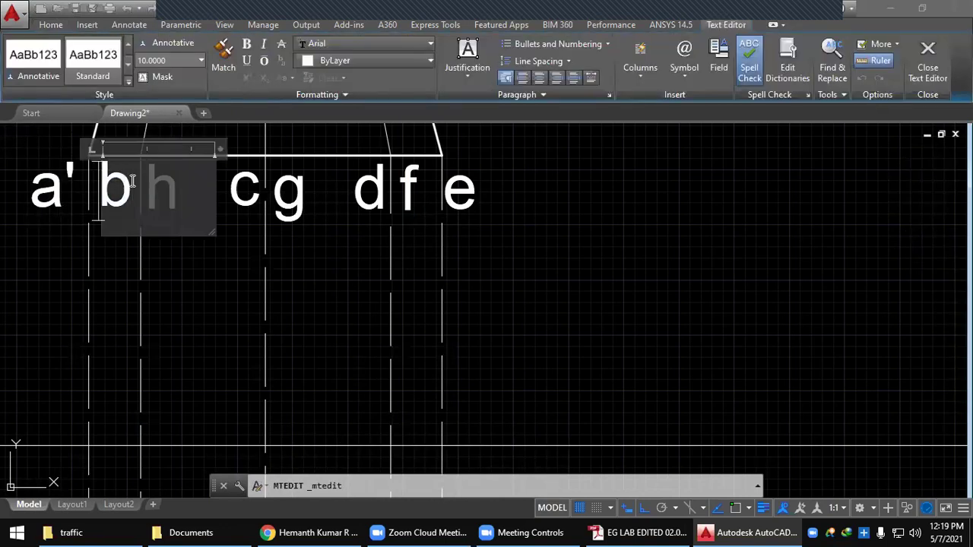
pyautogui.write('(')
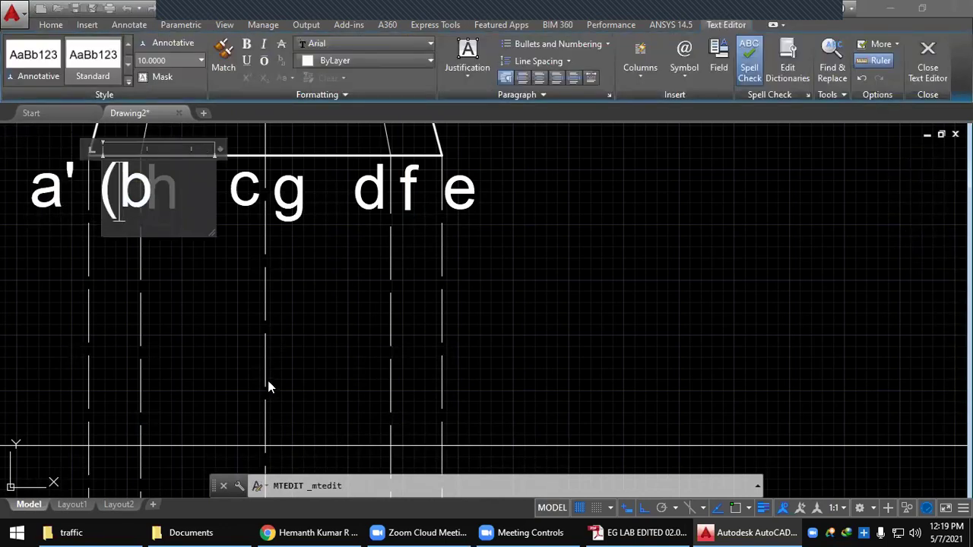
# Discard the pending bracket edit on the b label below the cone's base in the front view and rename it b'
pyautogui.scroll(-3, 244, 350)
pyautogui.scroll(-2, 244, 357)
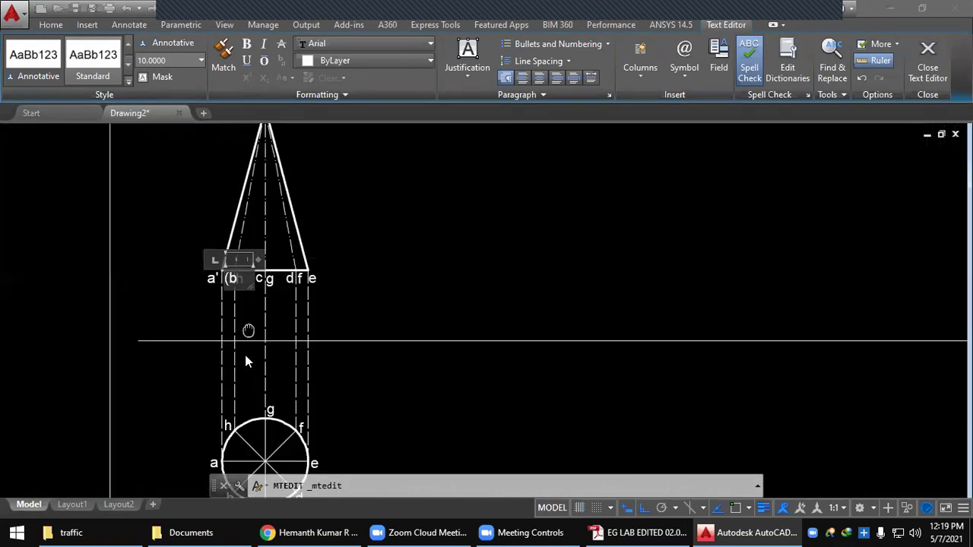
pyautogui.press('Escape')
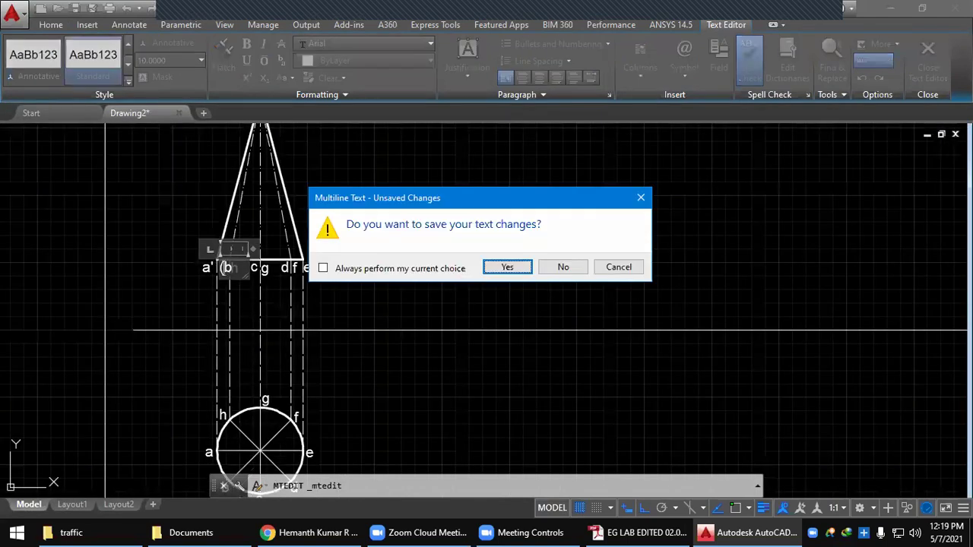
pyautogui.click(563, 267)
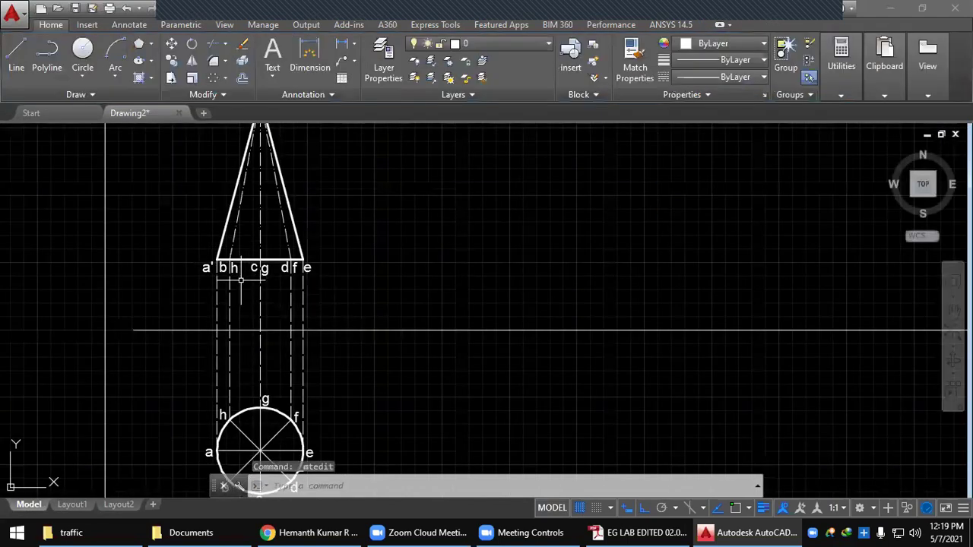
pyautogui.scroll(2, 216, 250)
pyautogui.doubleClick(204, 210)
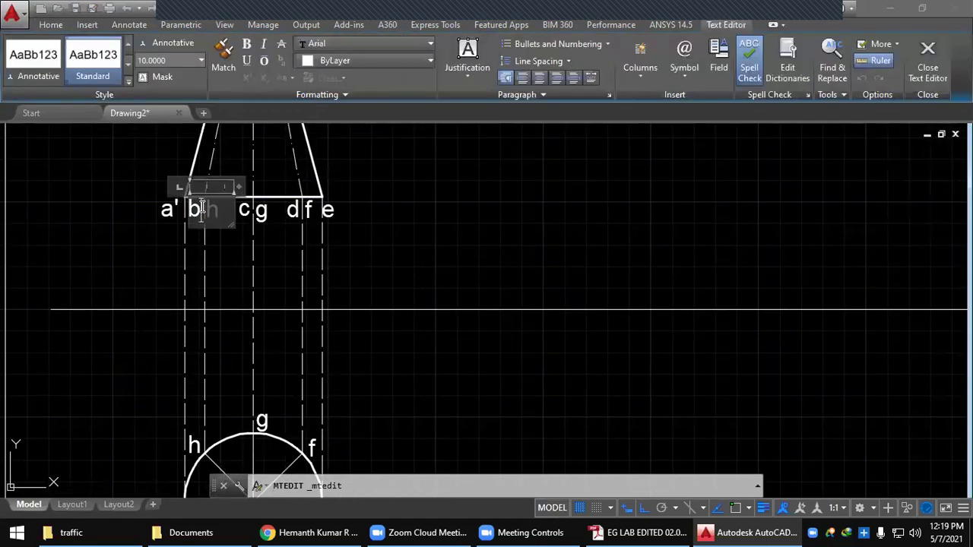
pyautogui.click(206, 248)
# Examine which base points from a to e lie on the lower half of the circle in the top view
pyautogui.moveTo(249, 392)
pyautogui.mouseDown(button='middle')
pyautogui.moveTo(217, 246)
pyautogui.moveTo(210, 255)
pyautogui.mouseUp(button='middle')
pyautogui.click(137, 294)
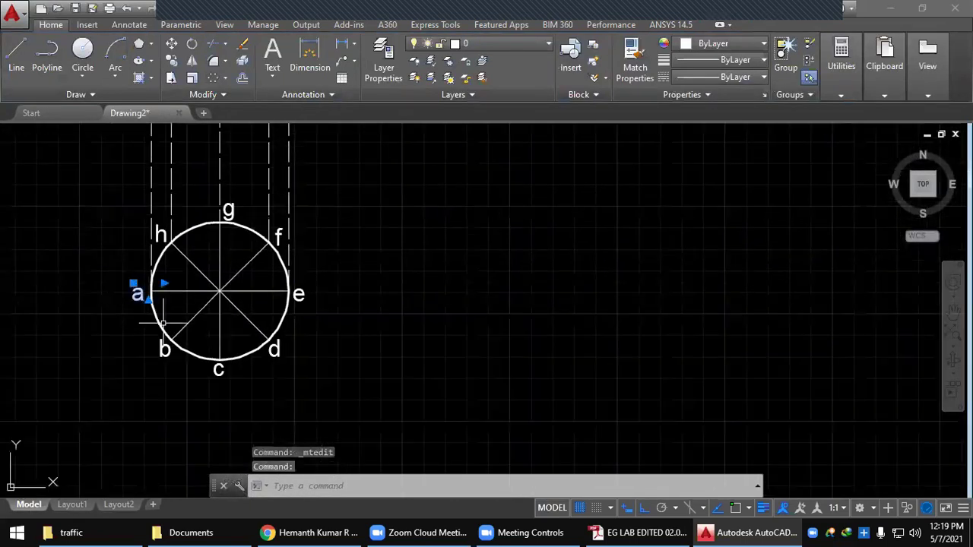
pyautogui.click(164, 349)
pyautogui.click(213, 371)
pyautogui.click(275, 347)
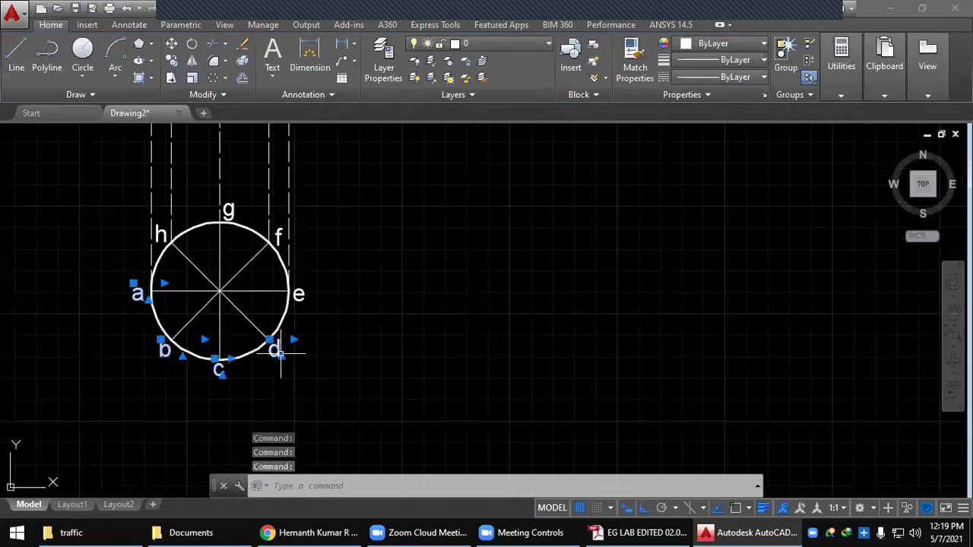
pyautogui.click(305, 298)
pyautogui.press('Escape')
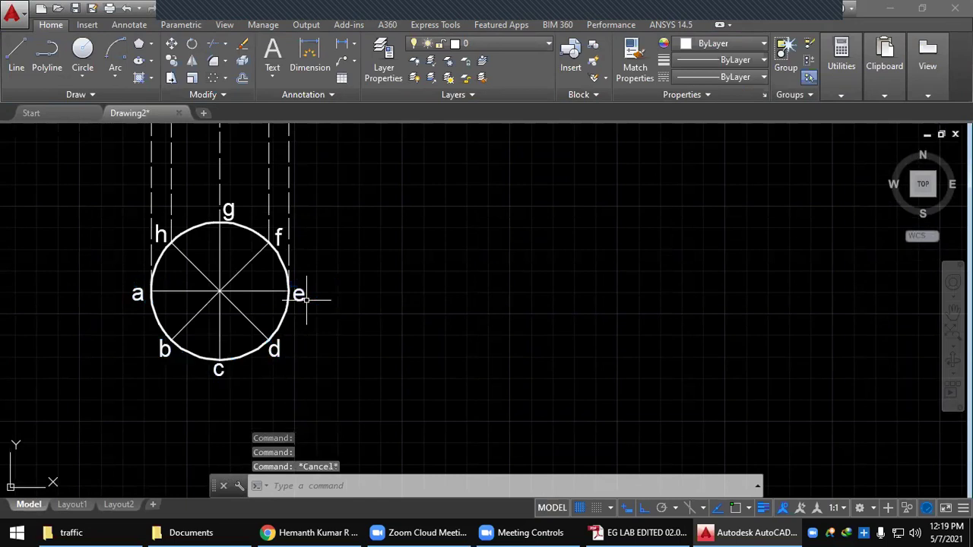
pyautogui.scroll(2, 307, 299)
pyautogui.scroll(-1, 175, 234)
# Change the c label below the cone's base in the front view to c'
pyautogui.moveTo(191, 213); pyautogui.dragTo(199, 387, button='middle')
pyautogui.moveTo(142, 180); pyautogui.dragTo(135, 275, button='middle')
pyautogui.click(160, 266)
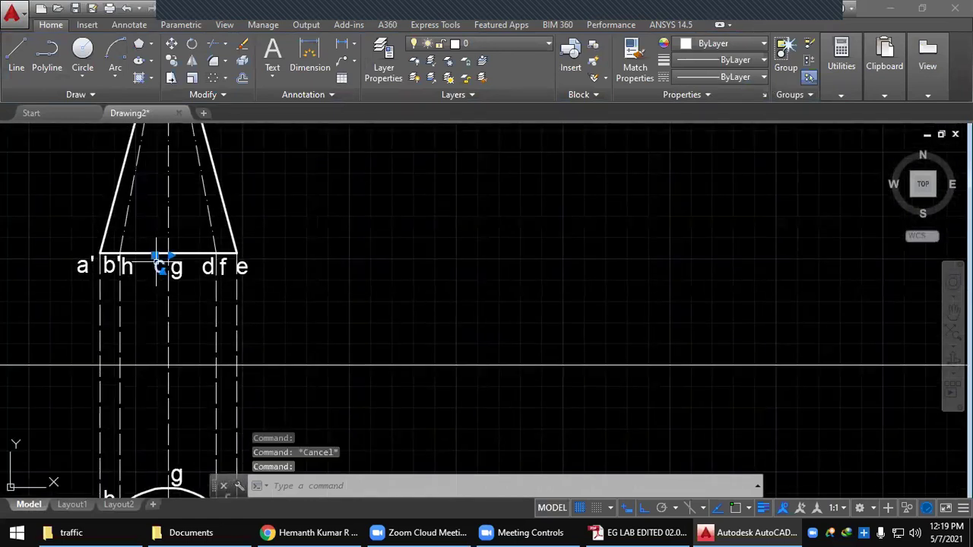
pyautogui.doubleClick(165, 266)
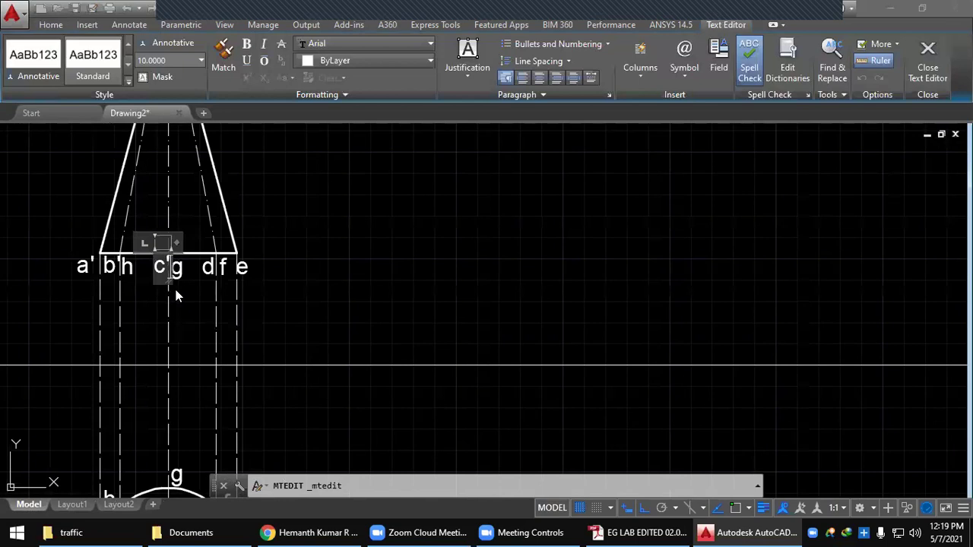
pyautogui.click(195, 288)
# Change the d and e labels below the front view's base line to d' and e'
pyautogui.click(210, 266)
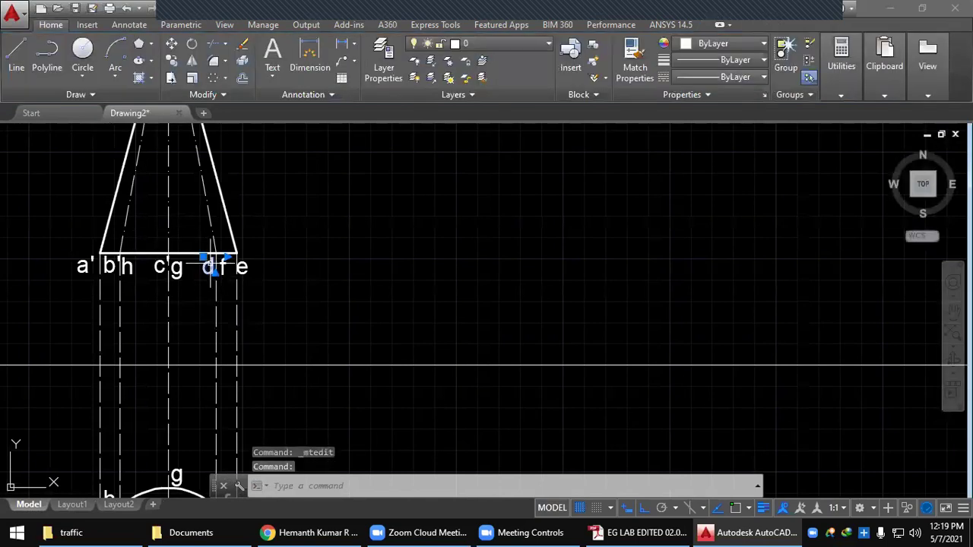
pyautogui.doubleClick(210, 265)
pyautogui.write("'")
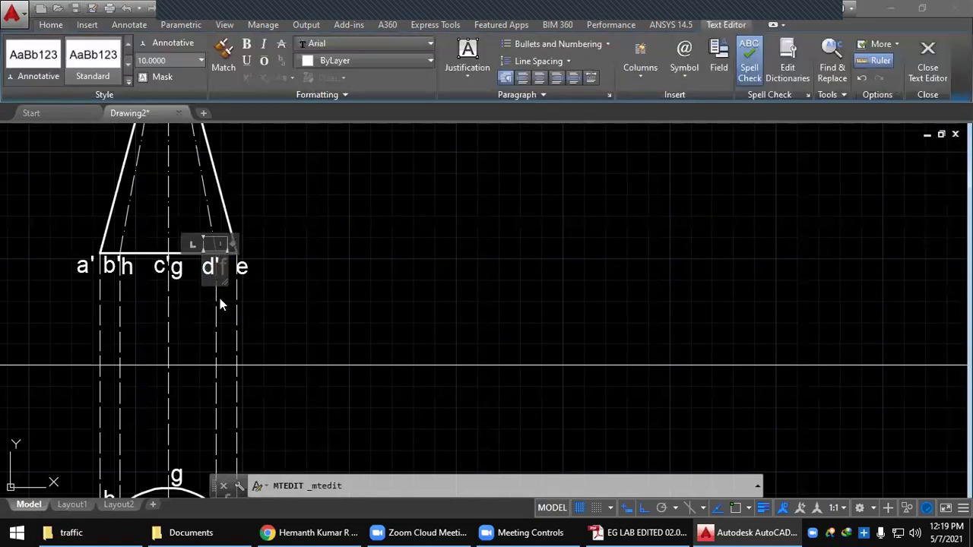
pyautogui.click(245, 271)
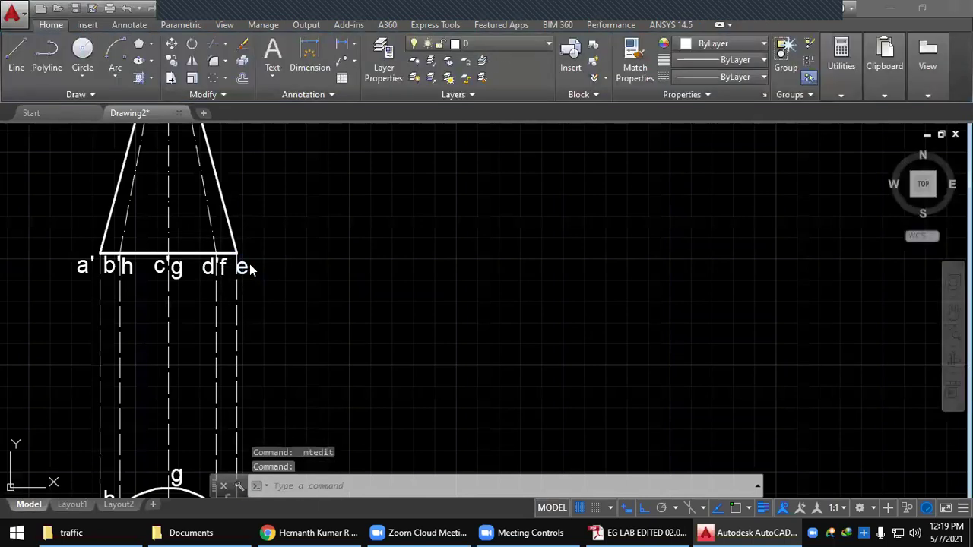
pyautogui.doubleClick(248, 270)
pyautogui.click(154, 308)
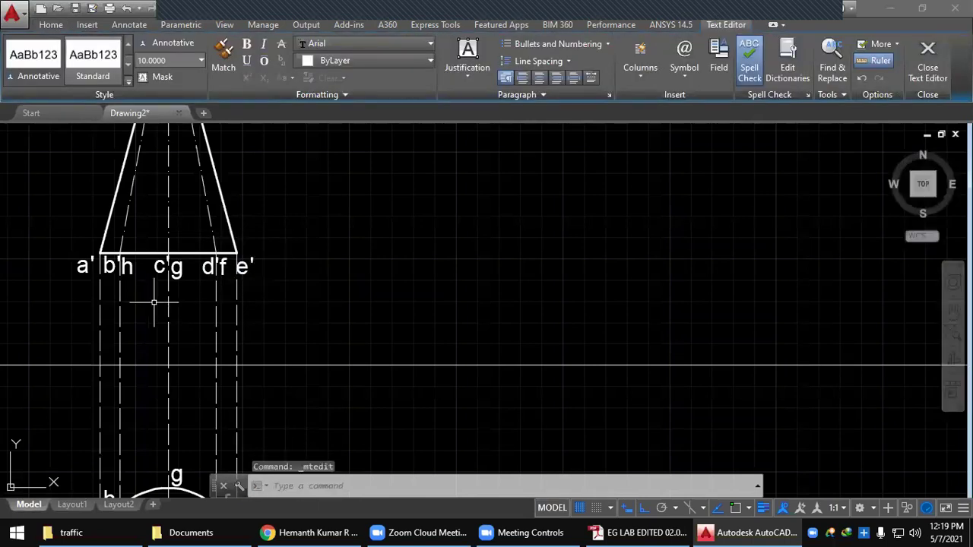
# Shift the h label slightly away from b' along the base line and change its text to (h')
pyautogui.click(125, 266)
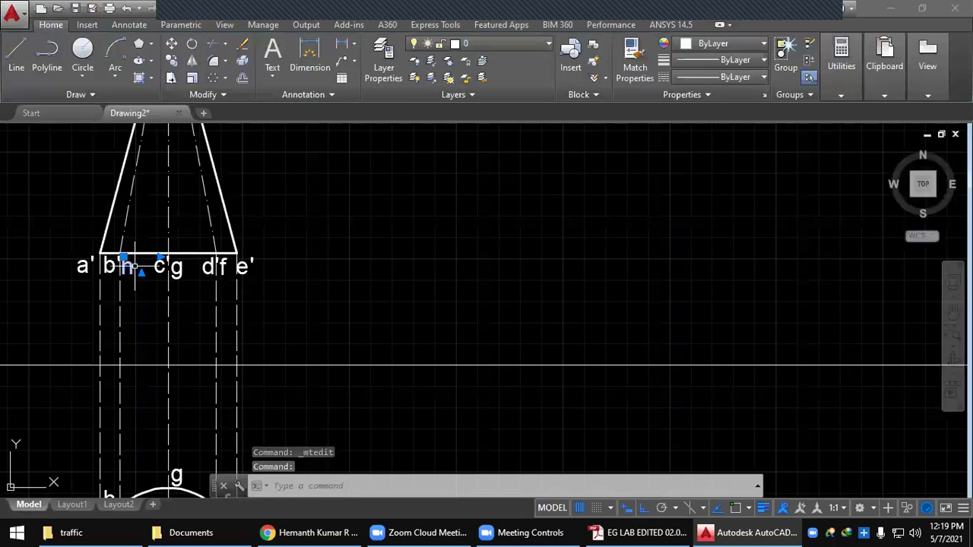
pyautogui.click(123, 256)
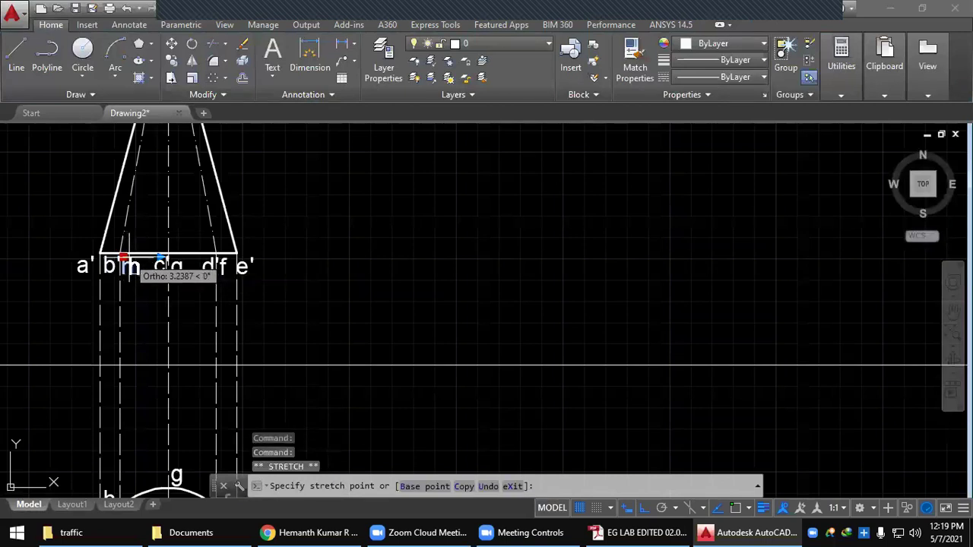
pyautogui.click(129, 257)
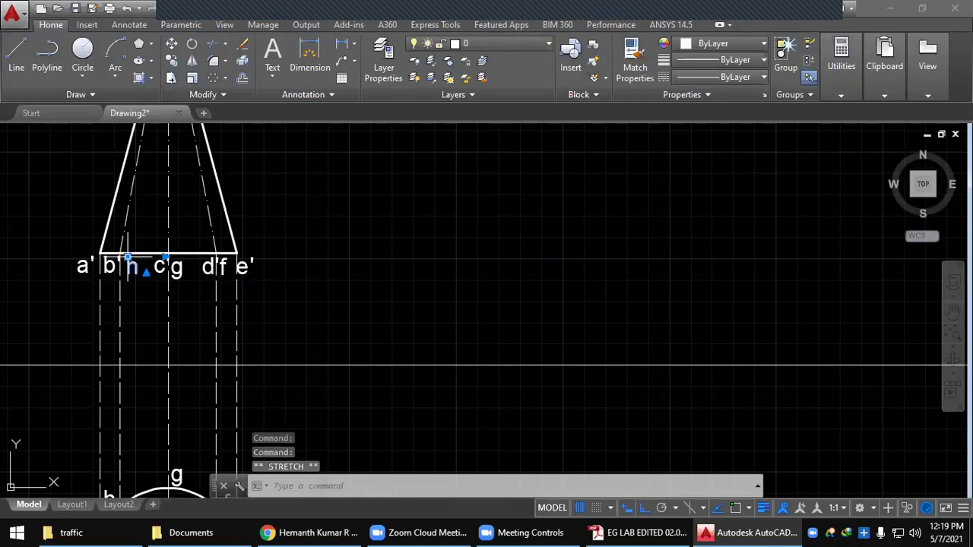
pyautogui.doubleClick(132, 271)
pyautogui.doubleClick(132, 267)
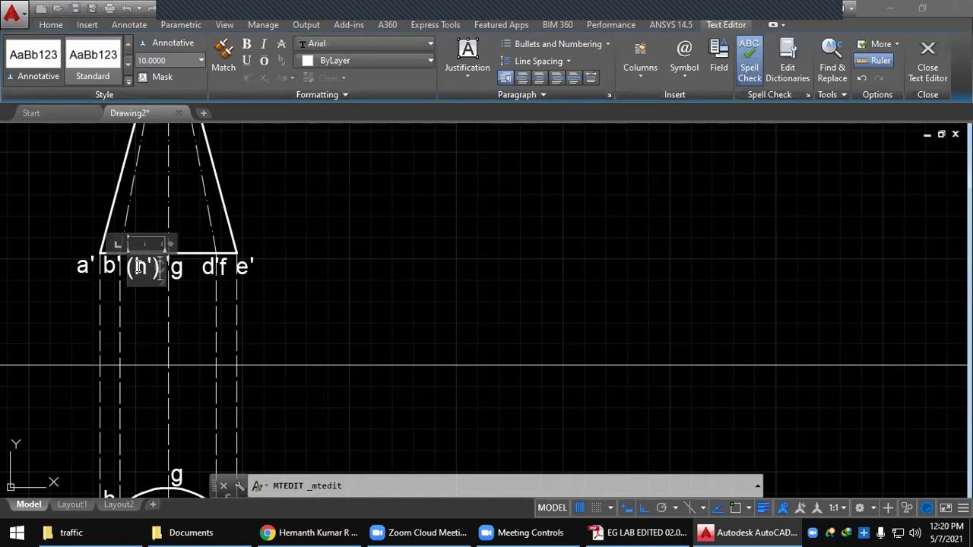
pyautogui.click(143, 300)
# Move the (h') label slightly back toward b' so it clears the c' label, and clear the selection
pyautogui.click(133, 267)
pyautogui.click(130, 259)
pyautogui.click(127, 259)
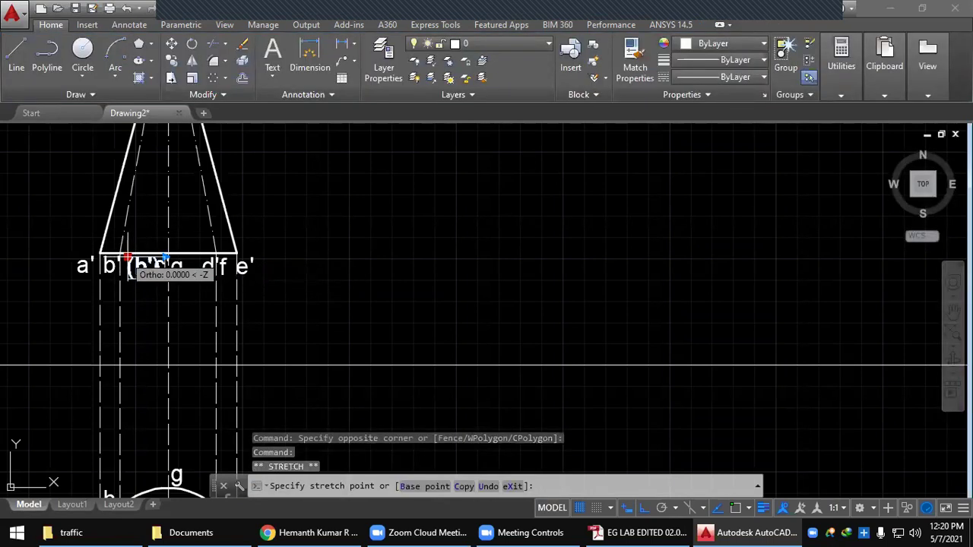
pyautogui.click(127, 265)
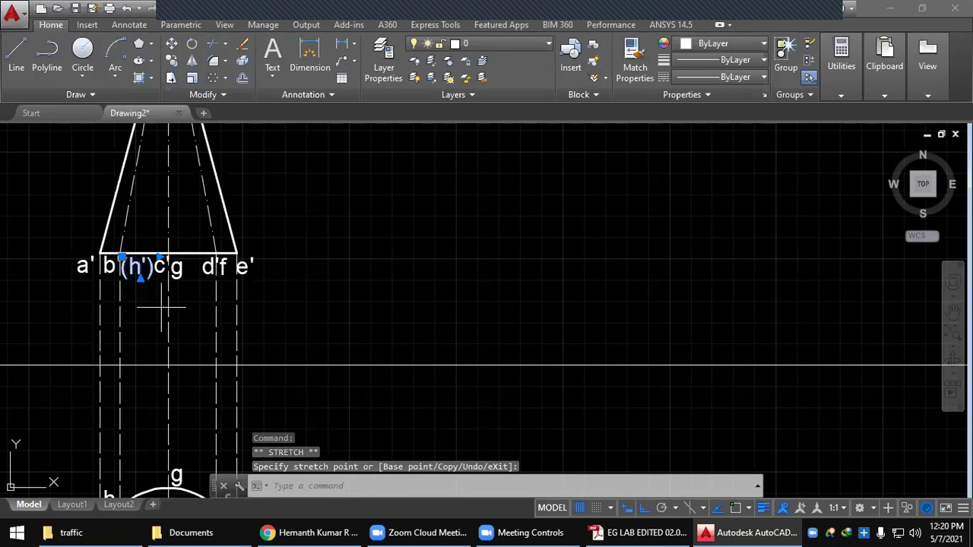
pyautogui.click(161, 307)
pyautogui.press('Escape')
pyautogui.press('Escape')
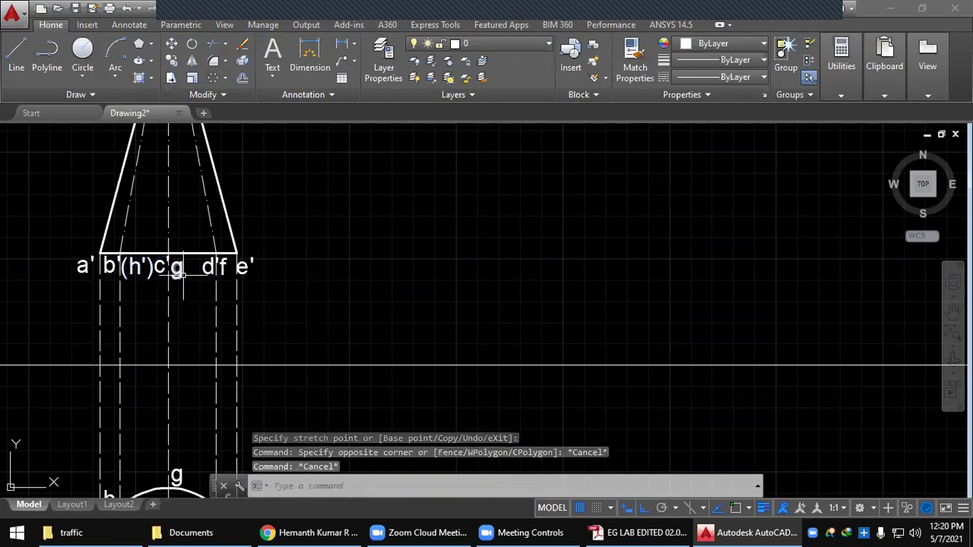
# Change the g and f labels below the front view's base line to (g') and (f')
pyautogui.doubleClick(181, 270)
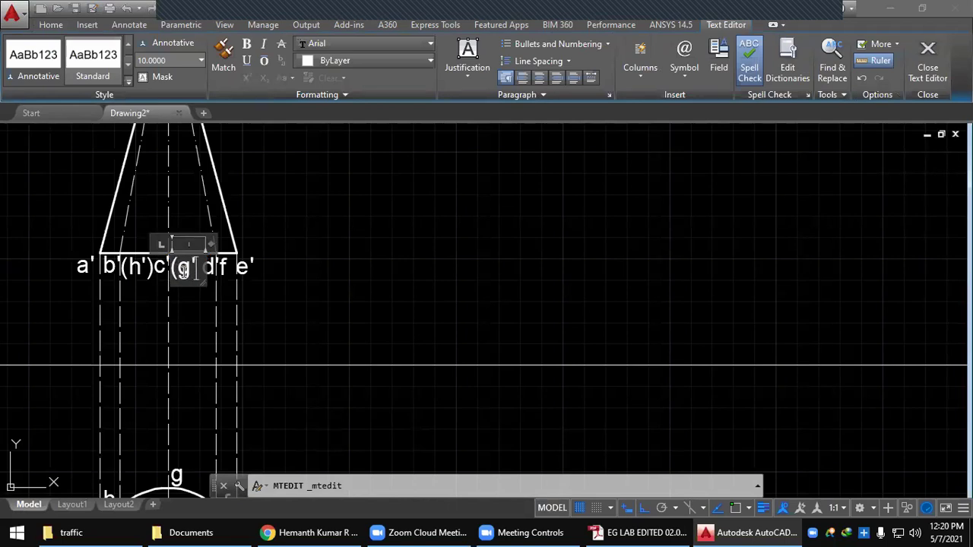
pyautogui.click(235, 303)
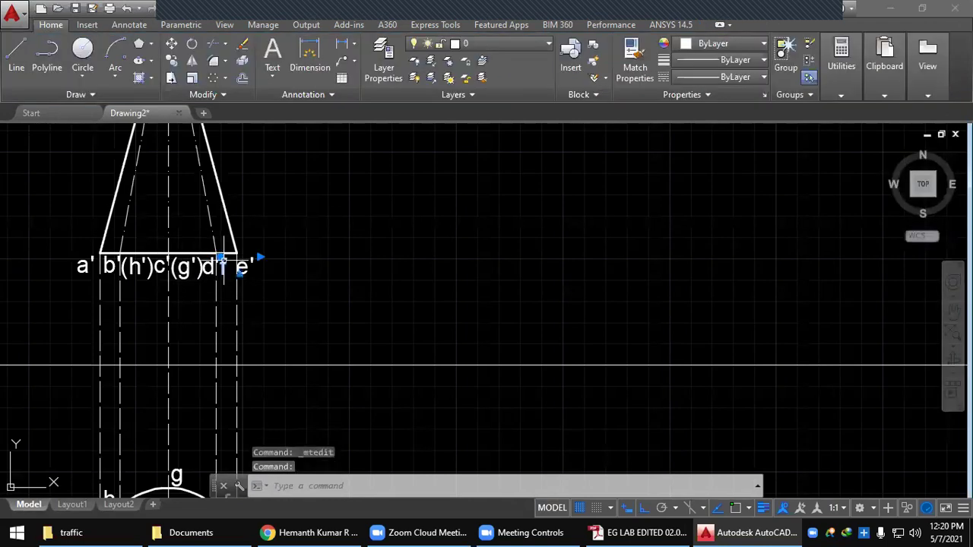
pyautogui.doubleClick(225, 263)
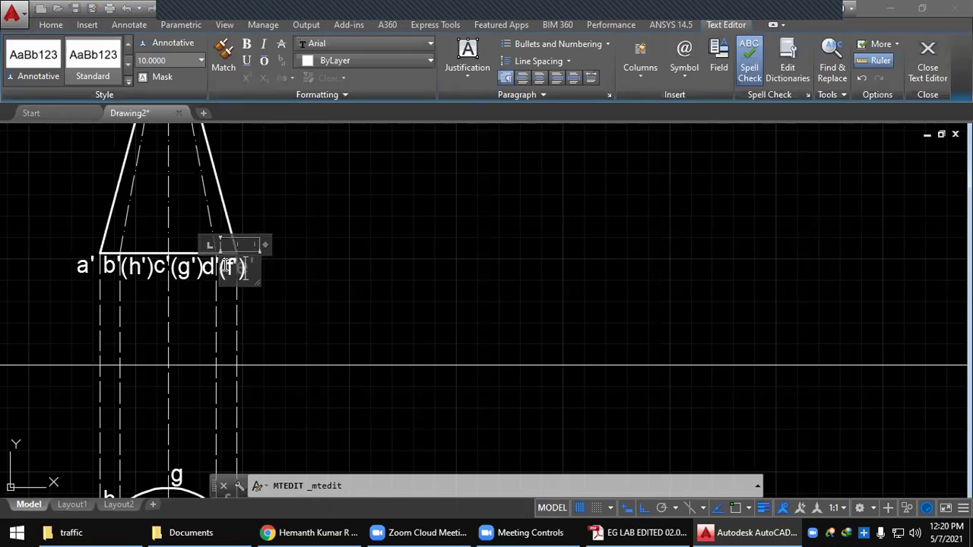
pyautogui.click(255, 307)
pyautogui.click(234, 270)
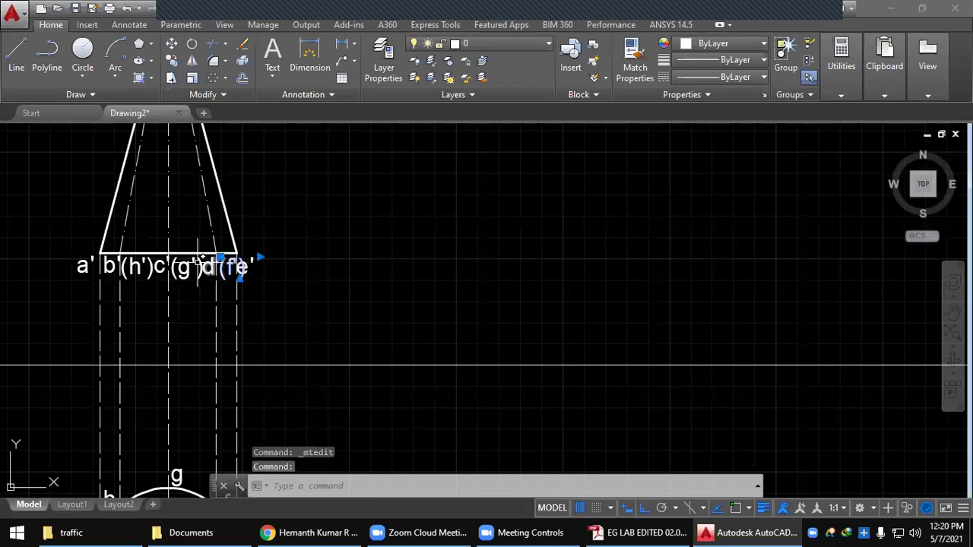
pyautogui.click(61, 251)
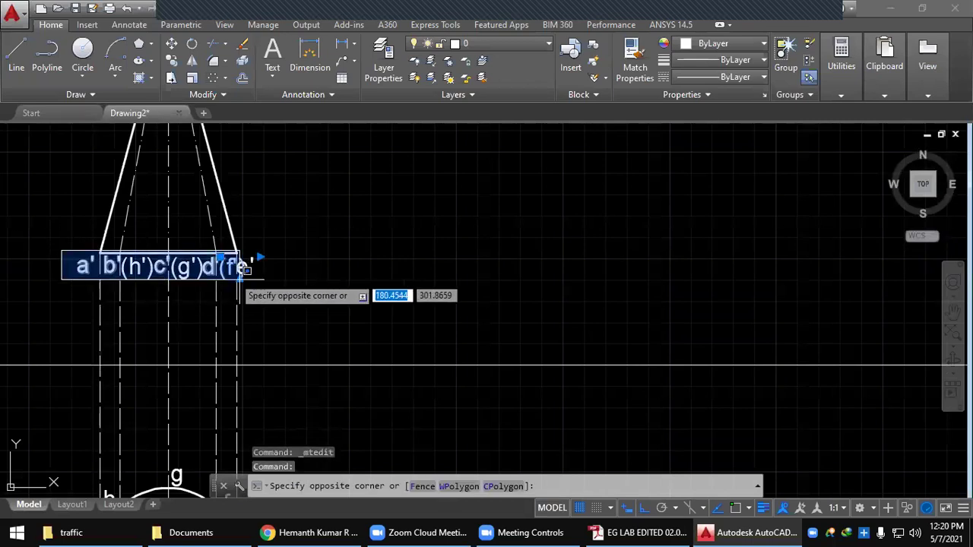
pyautogui.click(289, 276)
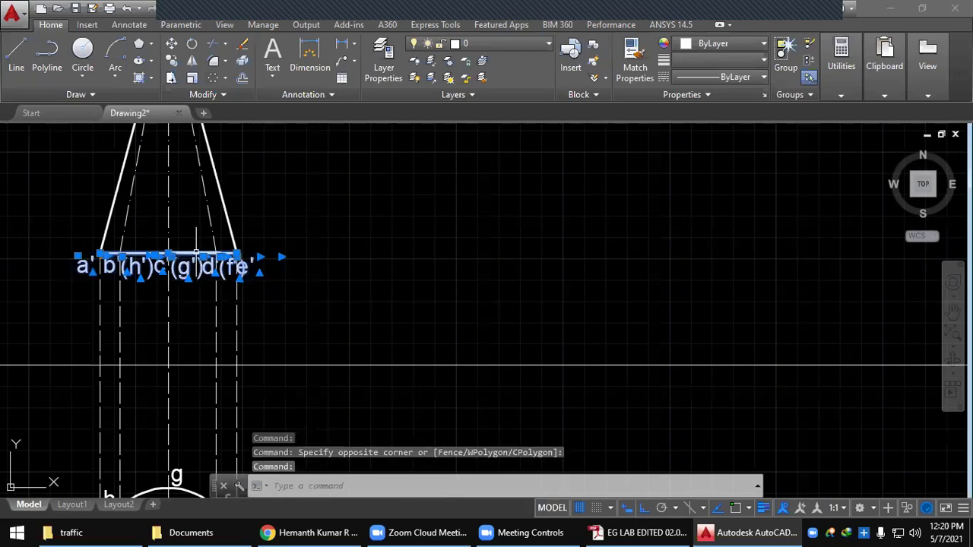
pyautogui.press('Escape')
pyautogui.press('Escape')
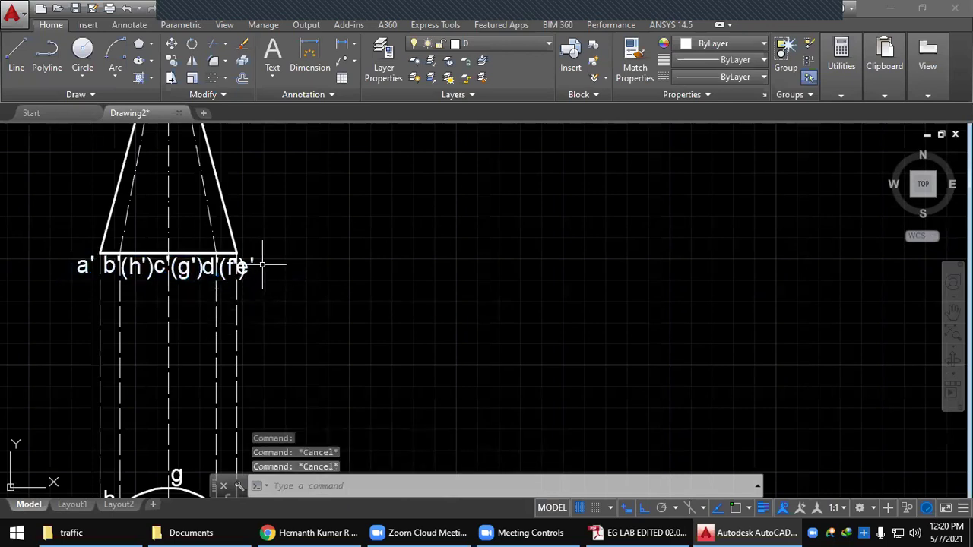
pyautogui.scroll(2, 263, 262)
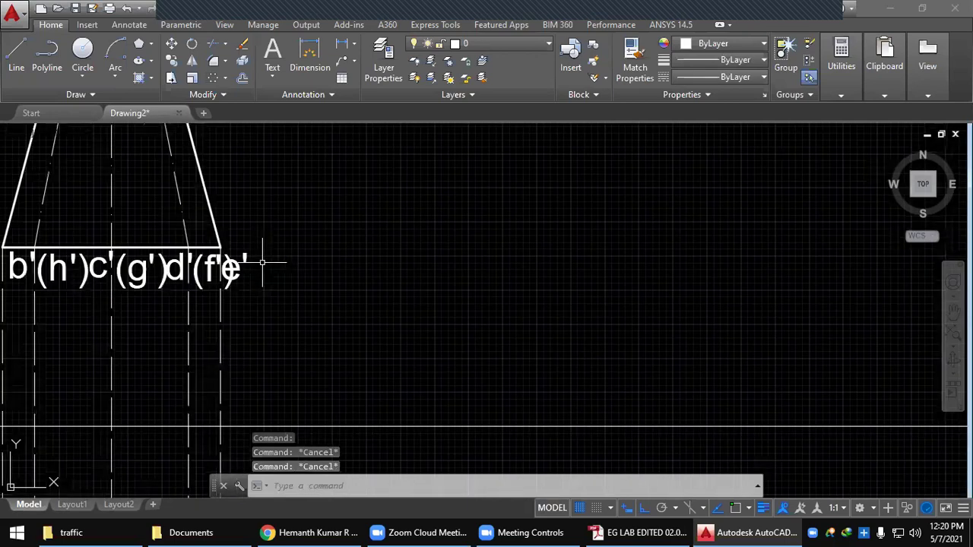
pyautogui.scroll(2, 144, 262)
pyautogui.moveTo(144, 262); pyautogui.dragTo(404, 200, button='middle')
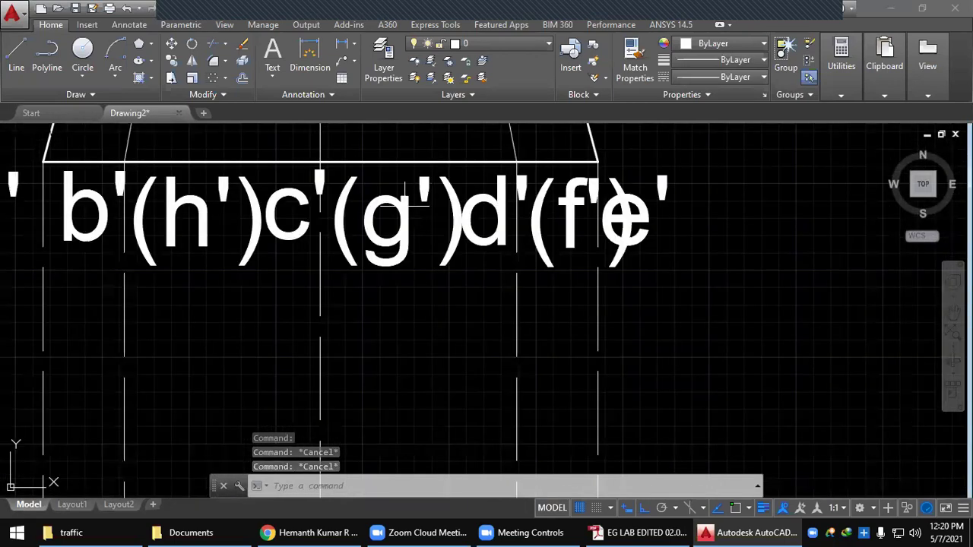
pyautogui.scroll(-1, 370, 220)
pyautogui.click(96, 191)
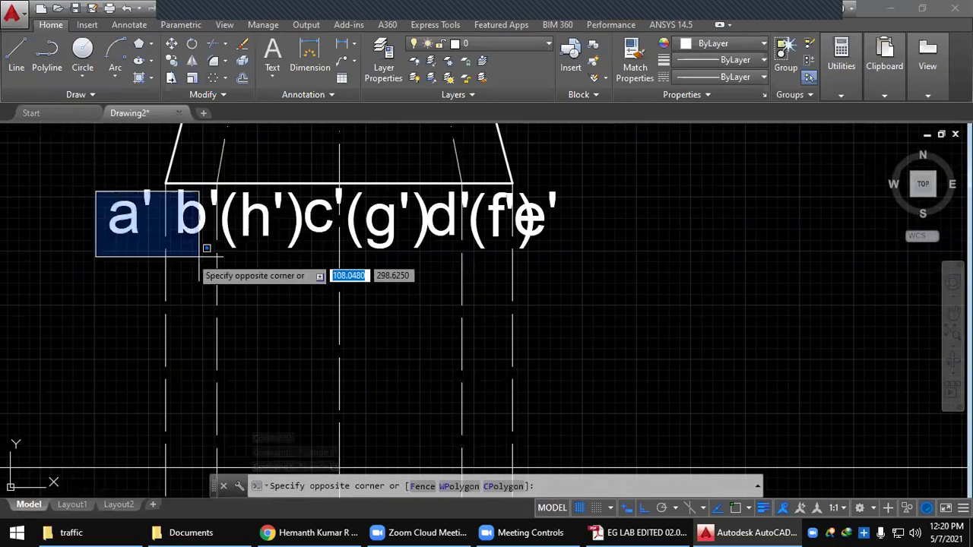
pyautogui.click(594, 278)
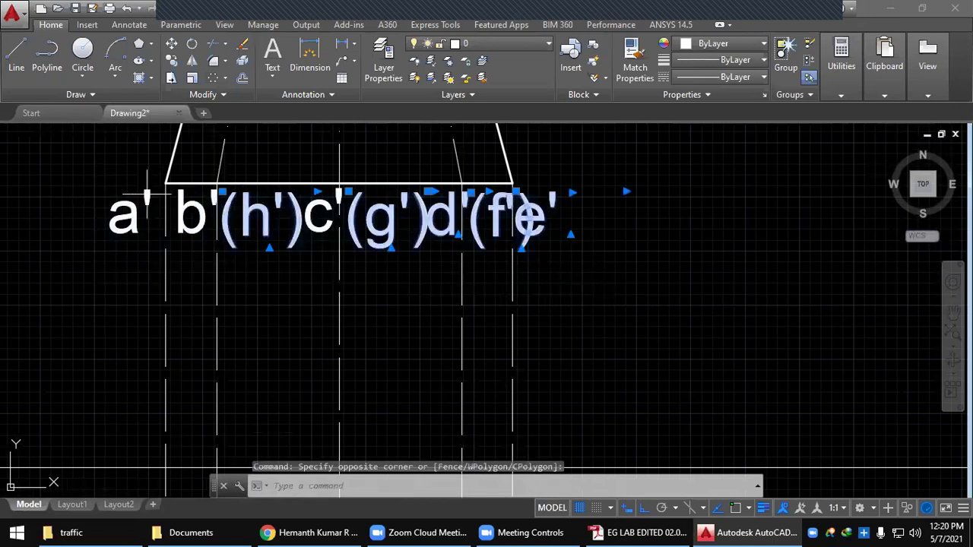
pyautogui.press('Escape')
# Set the text height of all eight labels below the front view's base line to 8
pyautogui.click(105, 187)
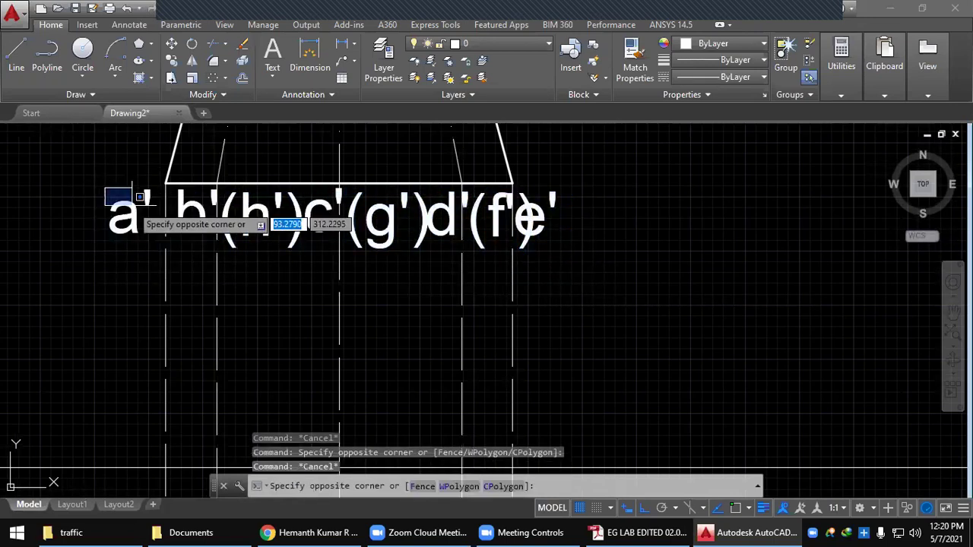
pyautogui.click(566, 259)
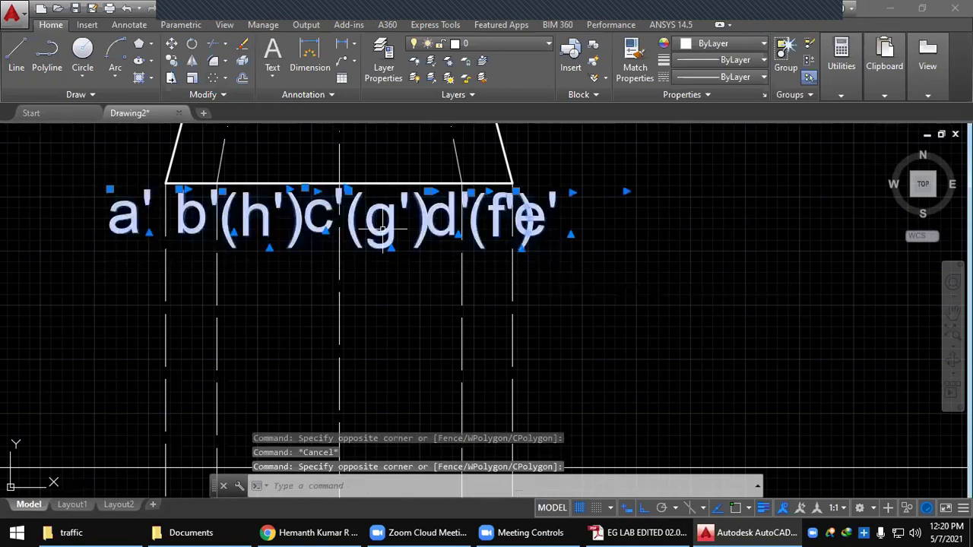
pyautogui.click(325, 204)
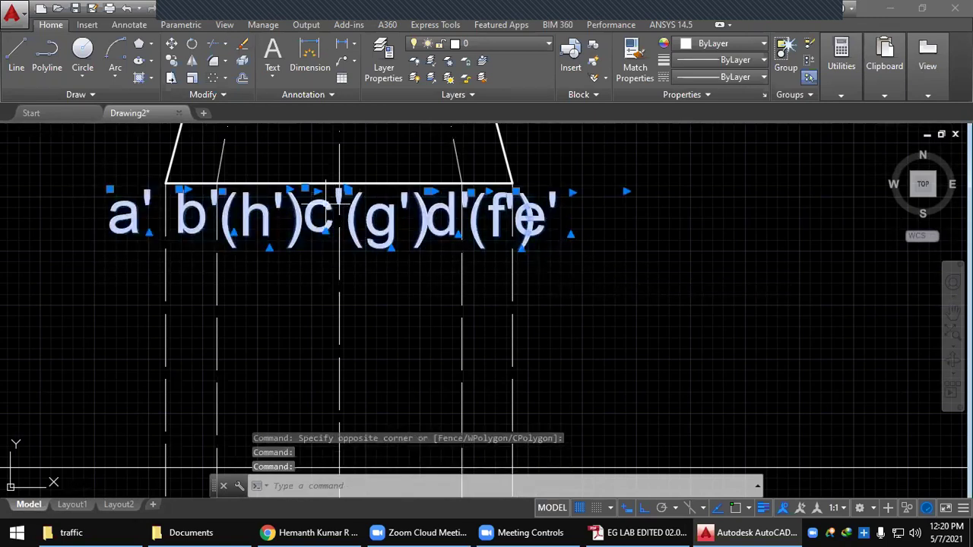
pyautogui.rightClick(325, 210)
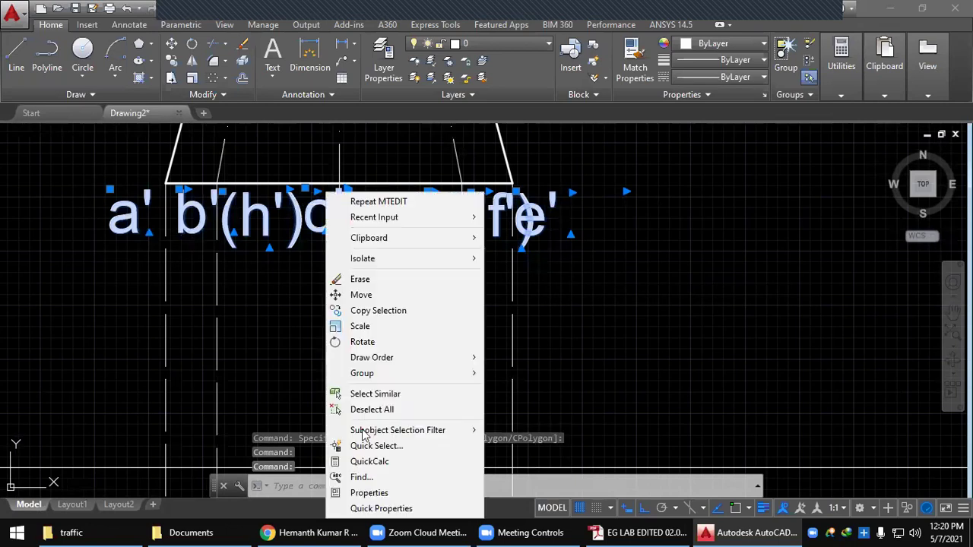
pyautogui.click(380, 507)
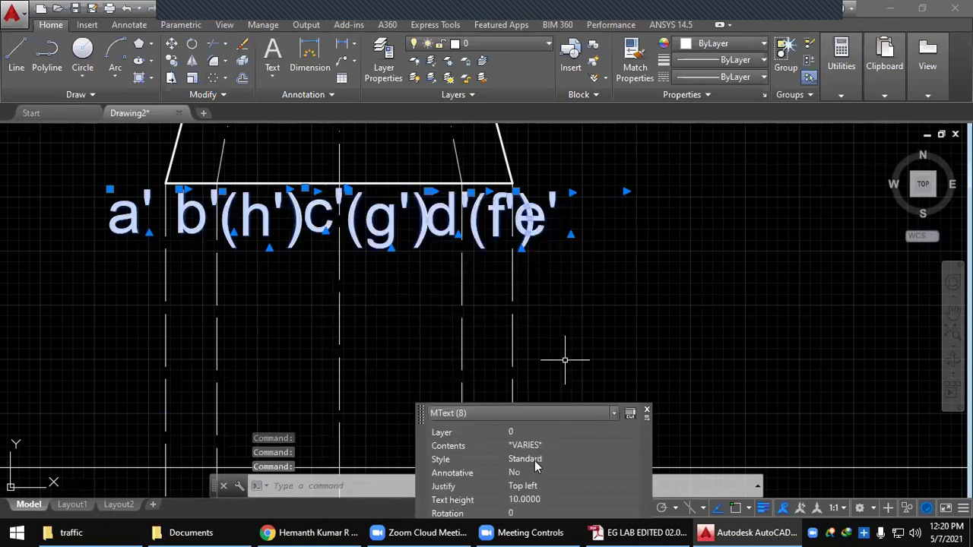
pyautogui.click(537, 500)
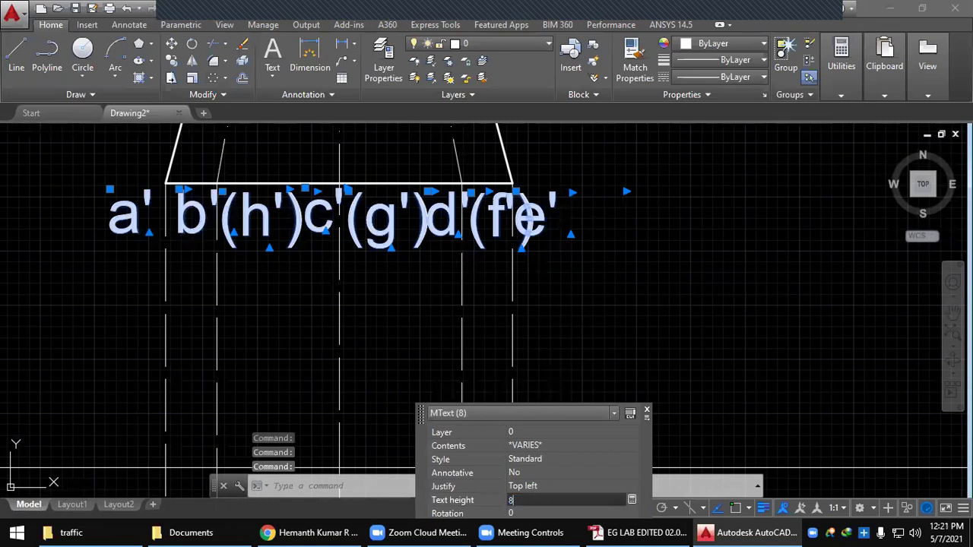
pyautogui.write('8')
pyautogui.press('Tab')
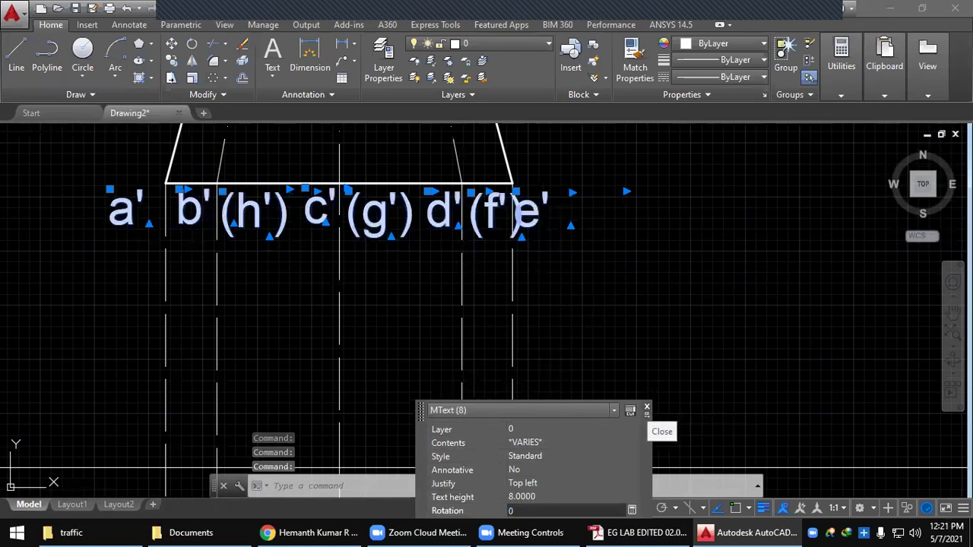
pyautogui.click(646, 413)
pyautogui.press('Escape')
# Move the a' label horizontally closer to the projector under the near corner of the front view's base
pyautogui.click(121, 194)
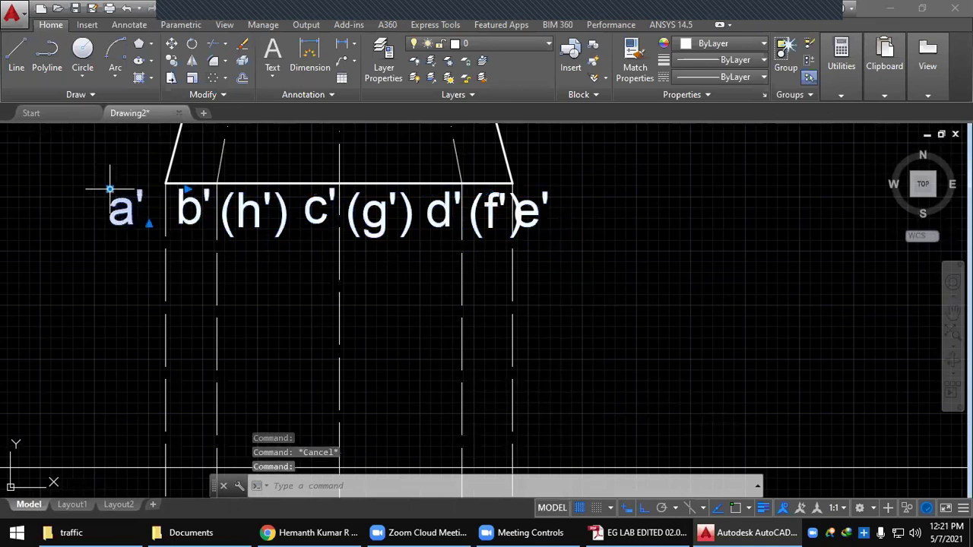
pyautogui.click(110, 189)
pyautogui.click(129, 189)
pyautogui.press('Escape')
# Shift the b' and (h') labels slightly toward each other so they meet at their shared projector
pyautogui.click(183, 200)
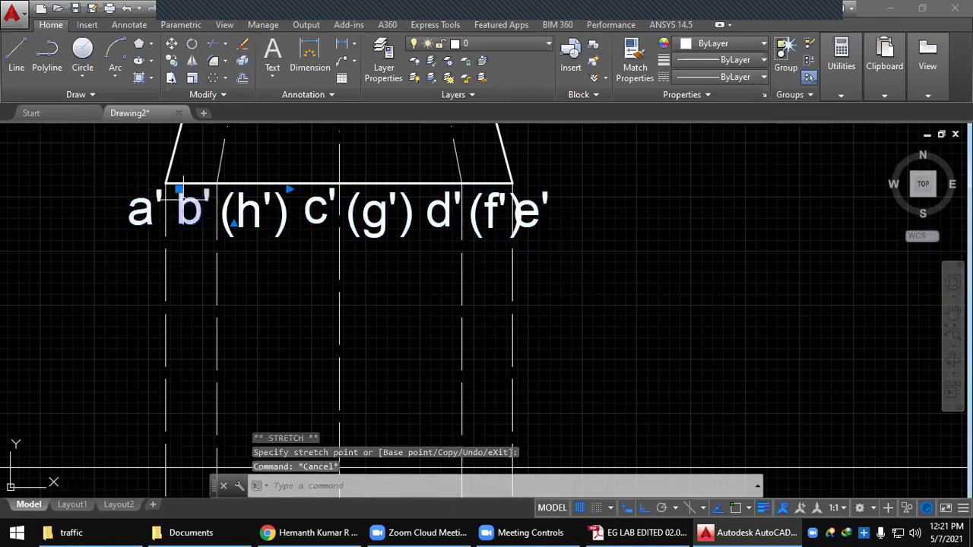
pyautogui.click(178, 189)
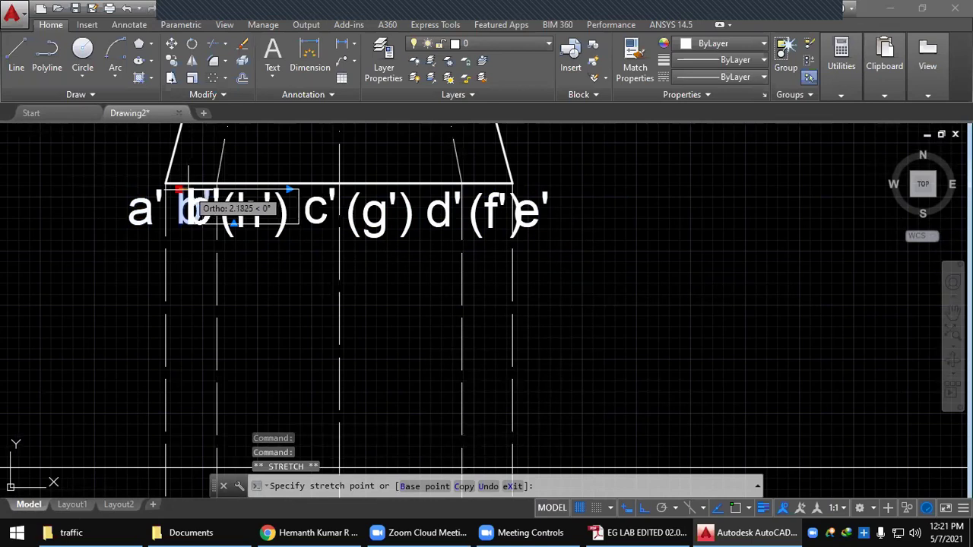
pyautogui.click(188, 192)
pyautogui.press('Escape')
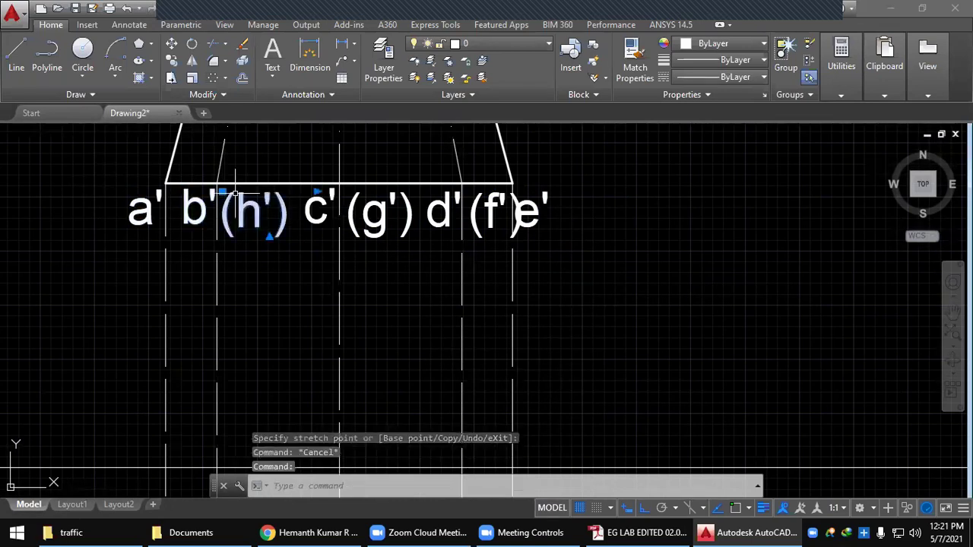
pyautogui.click(222, 191)
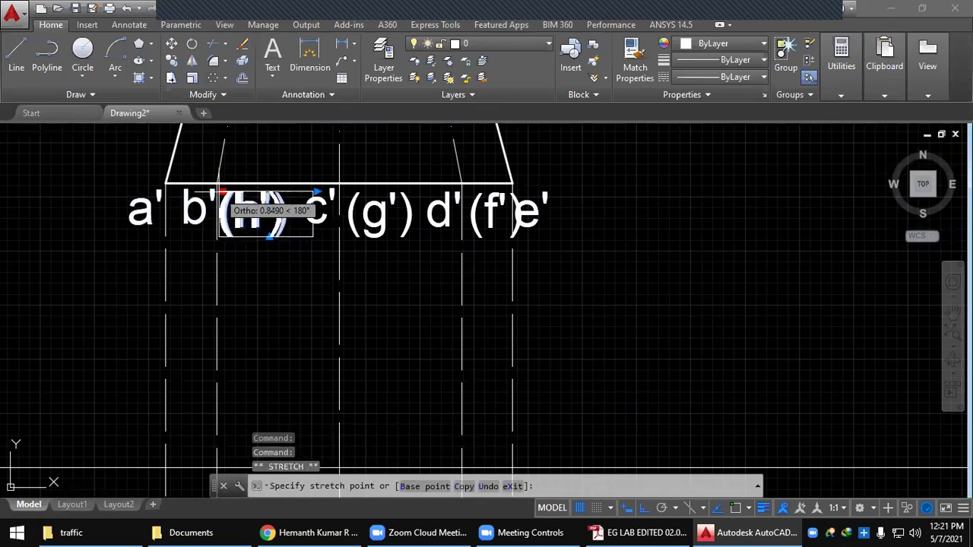
pyautogui.click(218, 192)
pyautogui.press('Escape')
# Move the c' label slightly lower below the base line and close to the central projector, then clear the selection
pyautogui.click(316, 205)
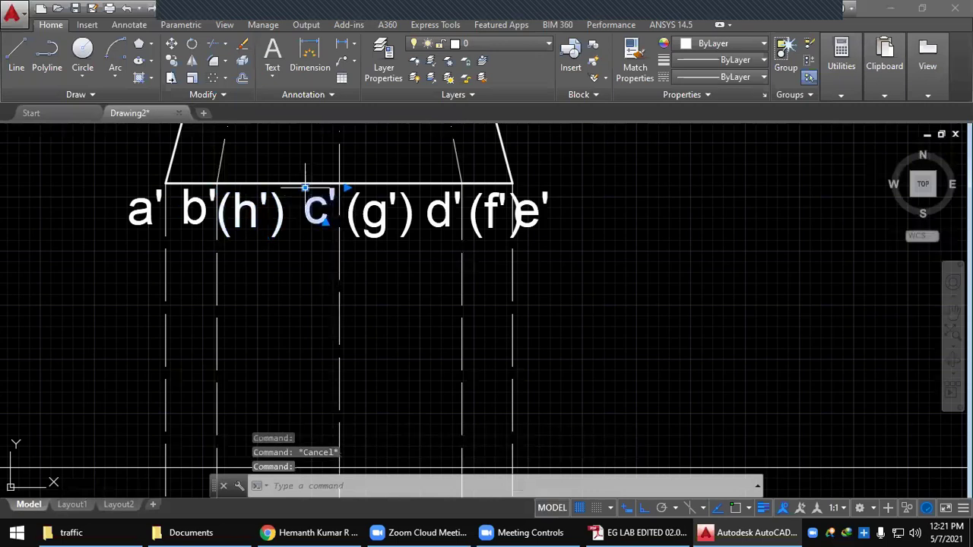
pyautogui.click(305, 188)
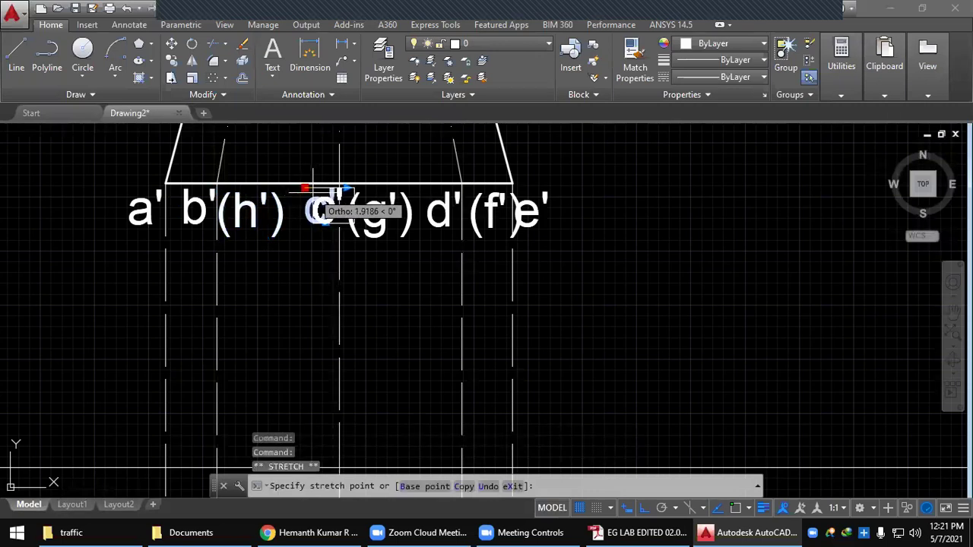
pyautogui.click(312, 187)
pyautogui.click(312, 188)
pyautogui.click(312, 195)
pyautogui.click(312, 197)
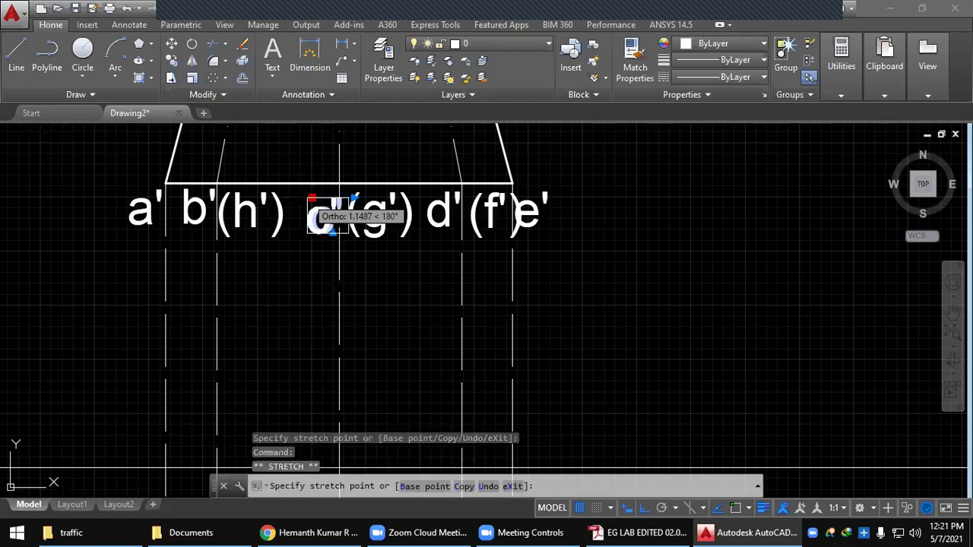
pyautogui.press('Escape')
pyautogui.press('Escape')
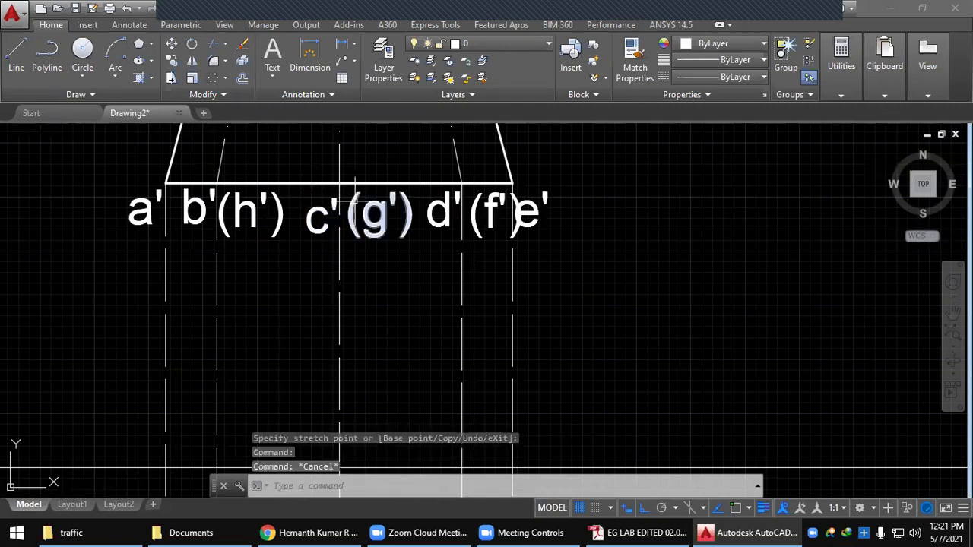
# Lower the (g') label to line up with c' and shift it slightly toward the central projector
pyautogui.click(350, 194)
pyautogui.click(348, 191)
pyautogui.click(349, 197)
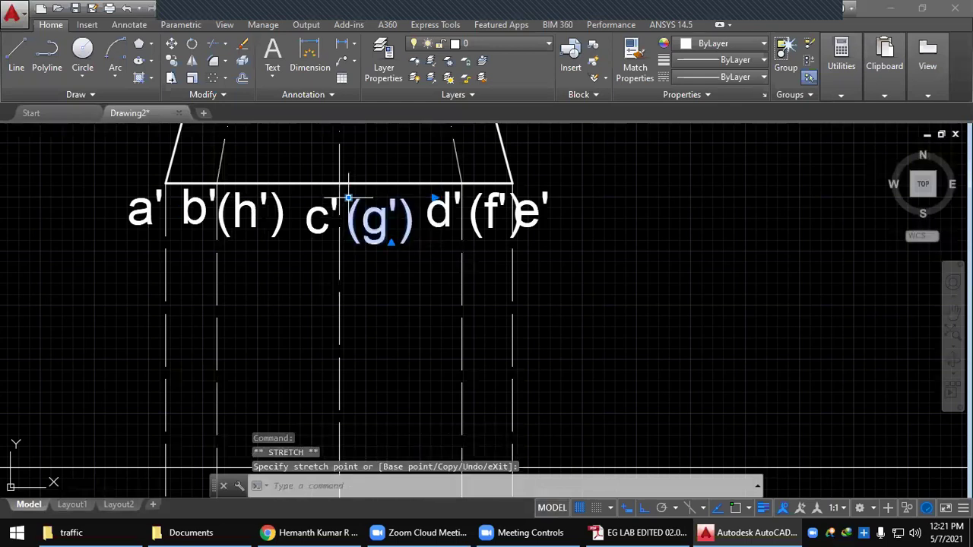
pyautogui.click(348, 197)
pyautogui.click(347, 196)
pyautogui.press('Escape')
# Lower the d' and (f') labels further below the base line and shift (f') close to d'
pyautogui.click(428, 192)
pyautogui.click(427, 192)
pyautogui.click(427, 205)
pyautogui.click(427, 205)
pyautogui.click(479, 211)
pyautogui.click(490, 209)
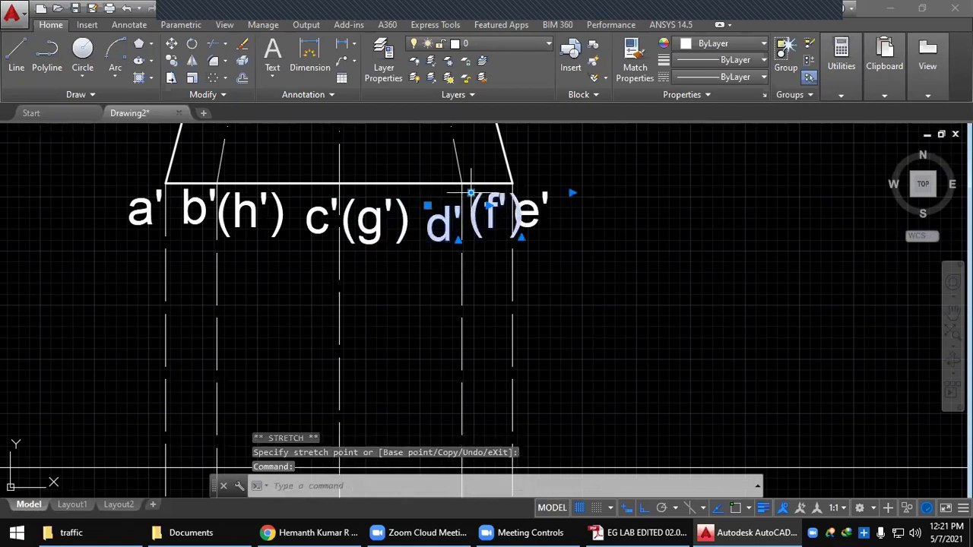
pyautogui.click(471, 194)
pyautogui.click(465, 206)
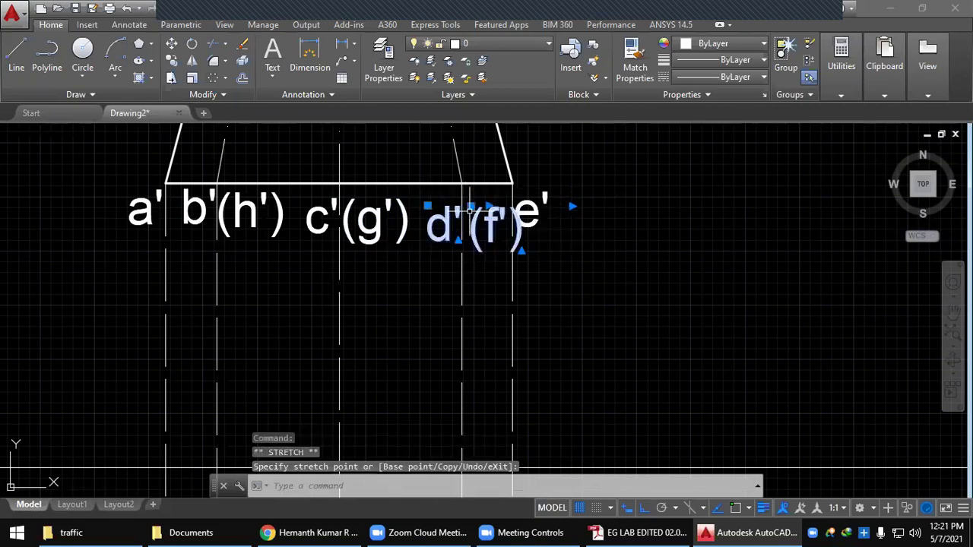
pyautogui.click(472, 206)
pyautogui.click(464, 206)
pyautogui.press('Escape')
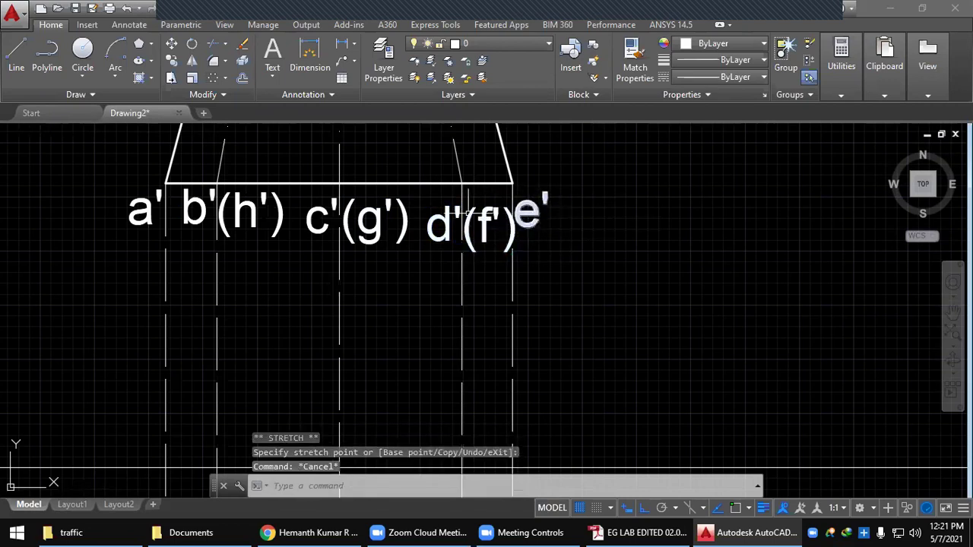
# Raise the (f') and d' labels slightly so they sit side by side at the same level
pyautogui.click(486, 225)
pyautogui.click(466, 206)
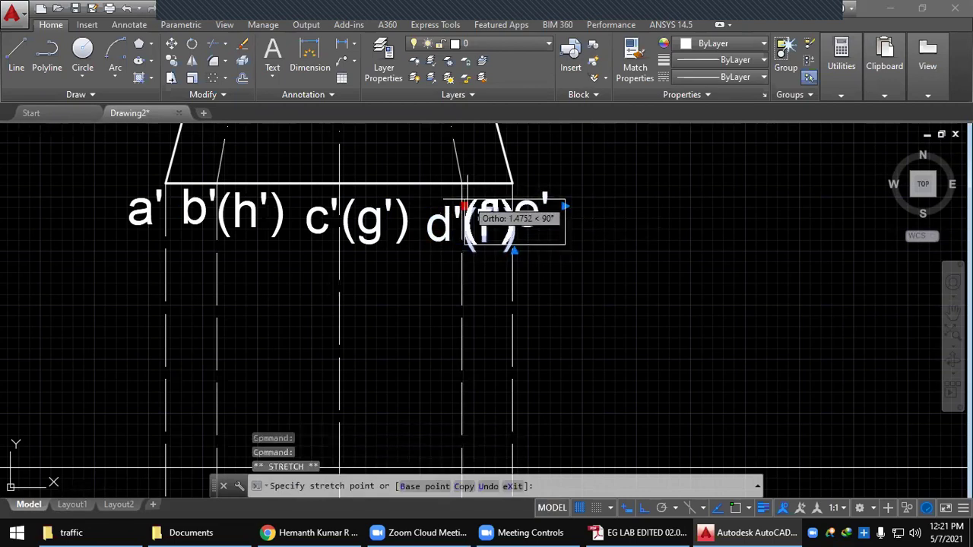
pyautogui.click(459, 199)
pyautogui.click(459, 200)
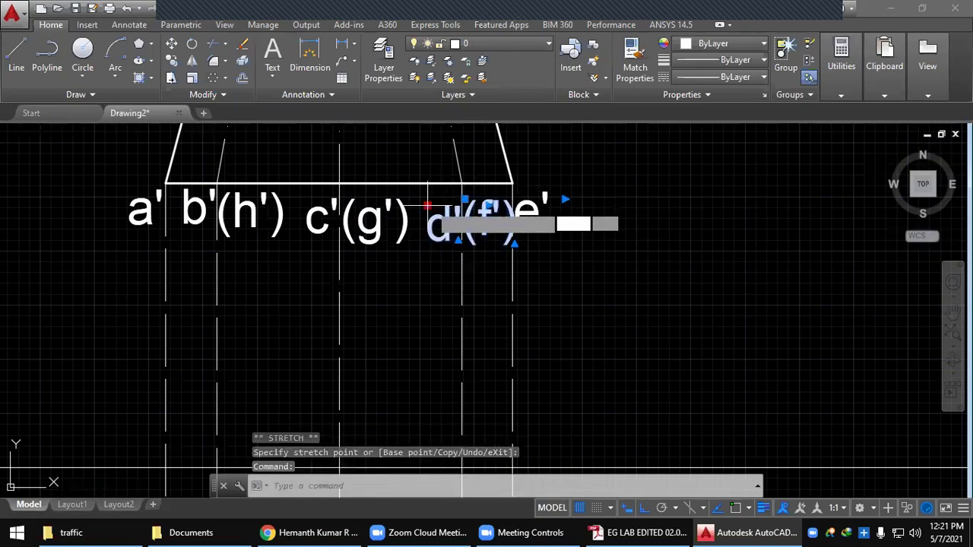
pyautogui.click(428, 199)
pyautogui.press('Escape')
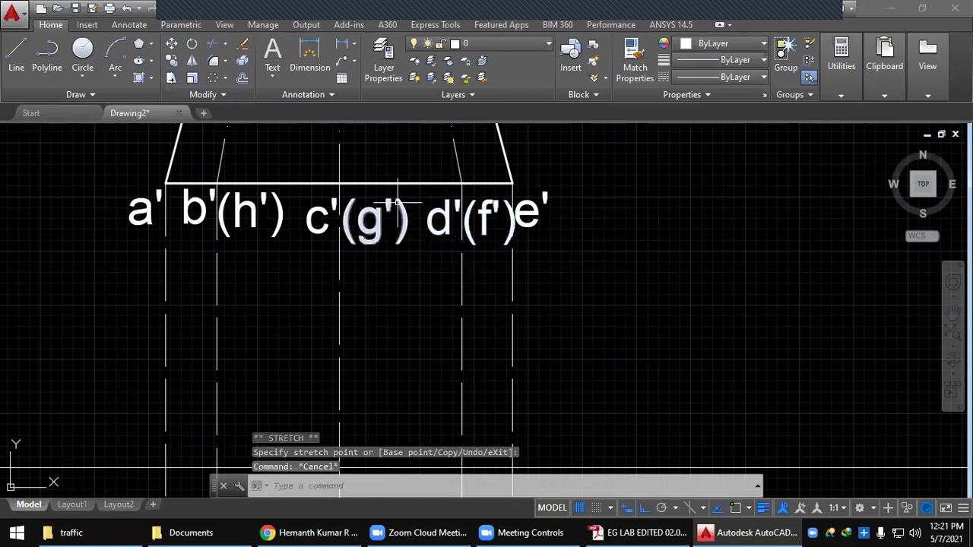
# Move the e' label outward and slightly up so it clears (f') beyond the end of the base line
pyautogui.click(541, 201)
pyautogui.click(516, 192)
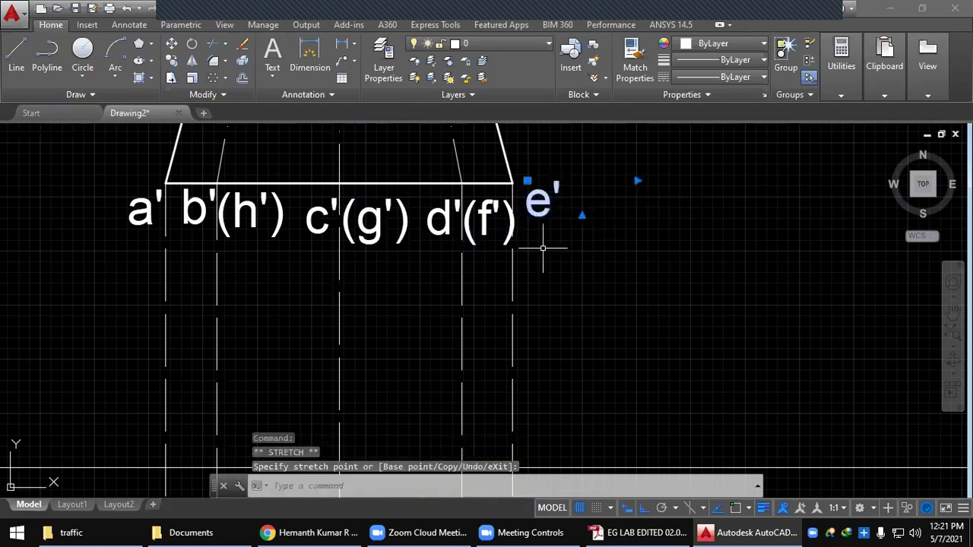
pyautogui.press('Escape')
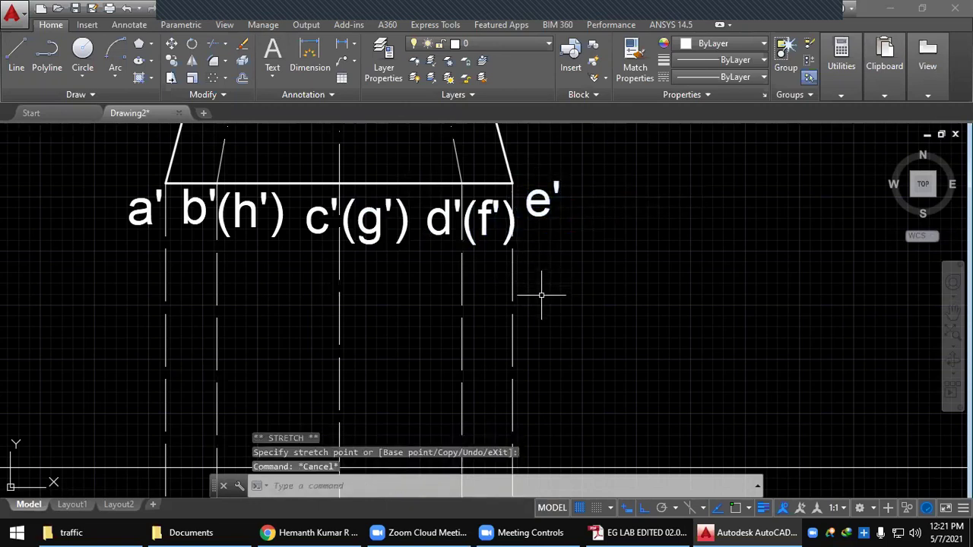
# Define a multiline text box just below the top view's circle with a text height of 15
pyautogui.scroll(-2, 533, 299)
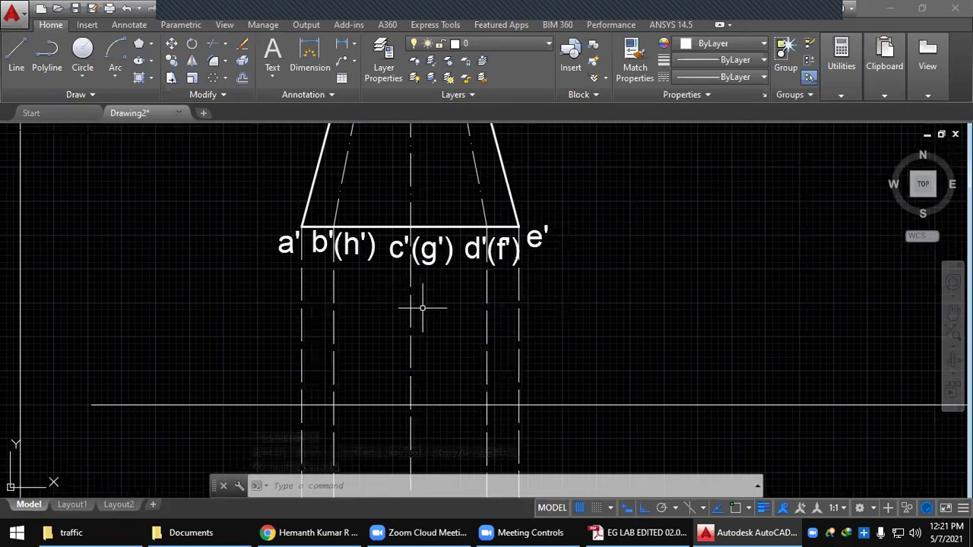
pyautogui.moveTo(423, 302)
pyautogui.mouseDown(button='middle')
pyautogui.moveTo(407, 286)
pyautogui.moveTo(402, 235)
pyautogui.moveTo(378, 190)
pyautogui.mouseUp(button='middle')
pyautogui.scroll(-2, 378, 191)
pyautogui.moveTo(381, 254); pyautogui.dragTo(327, 166, button='middle')
pyautogui.scroll(-2, 387, 238)
pyautogui.moveTo(363, 231); pyautogui.dragTo(348, 309, button='middle')
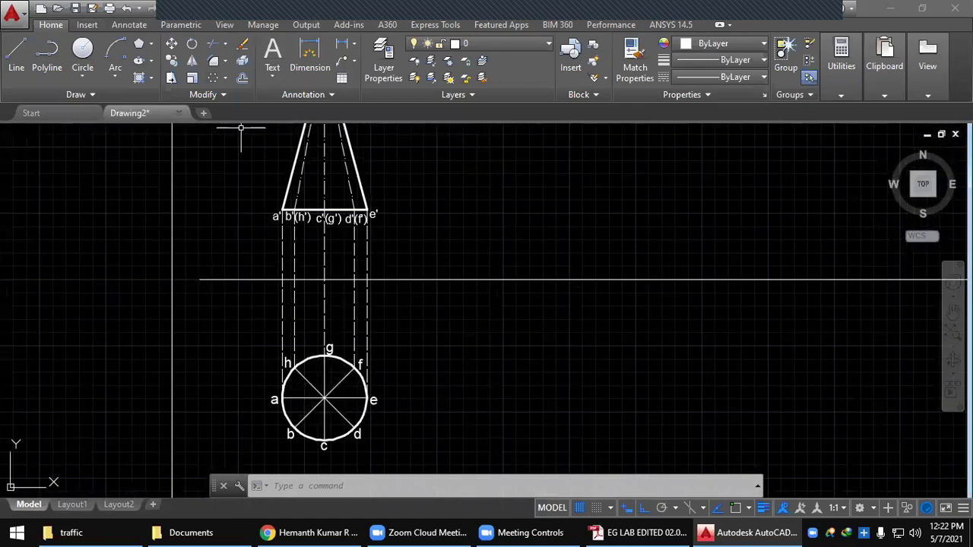
pyautogui.click(272, 50)
pyautogui.moveTo(456, 373); pyautogui.dragTo(358, 278, button='middle')
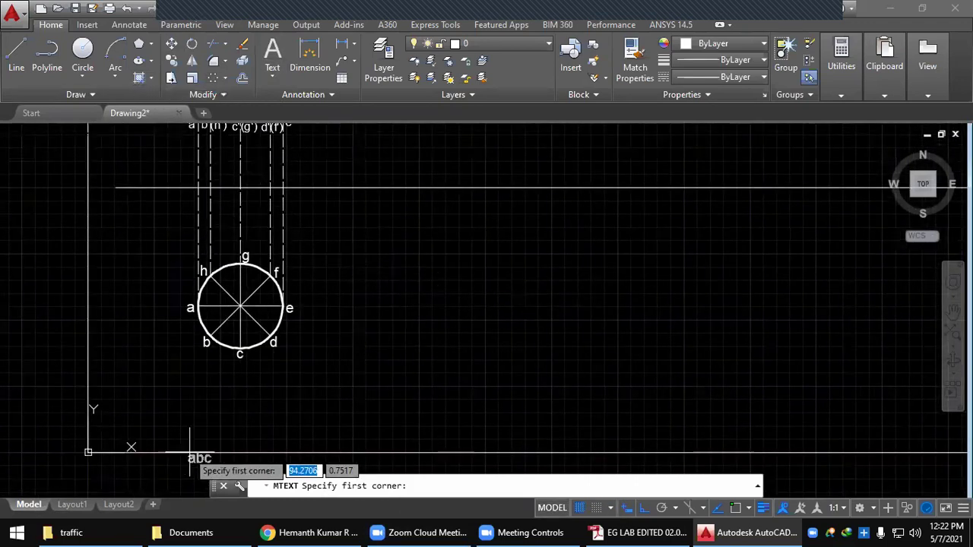
pyautogui.click(209, 364)
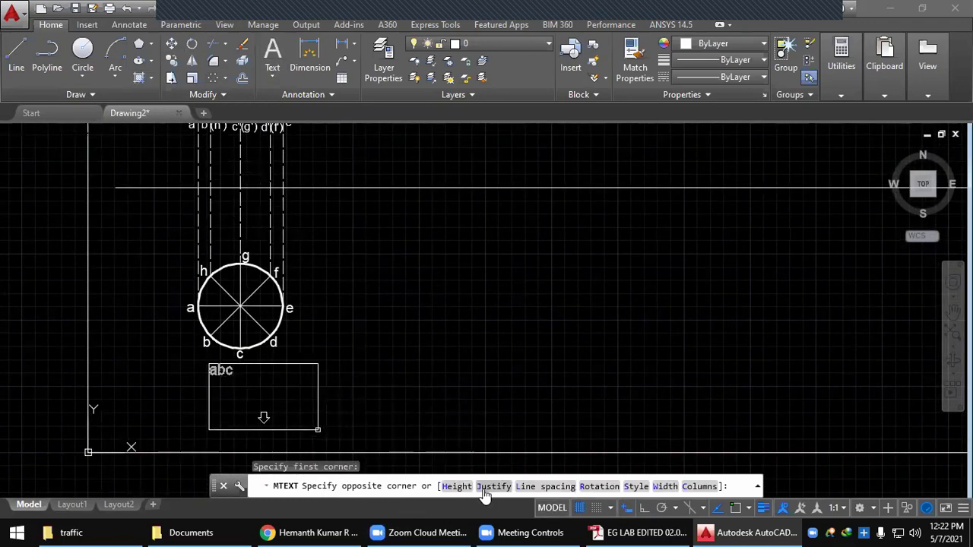
pyautogui.click(457, 487)
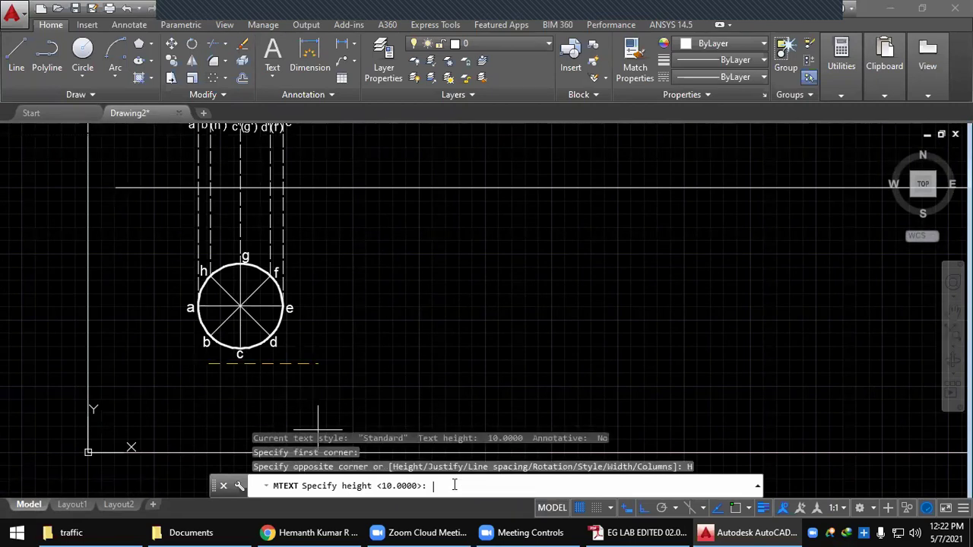
pyautogui.press('Return')
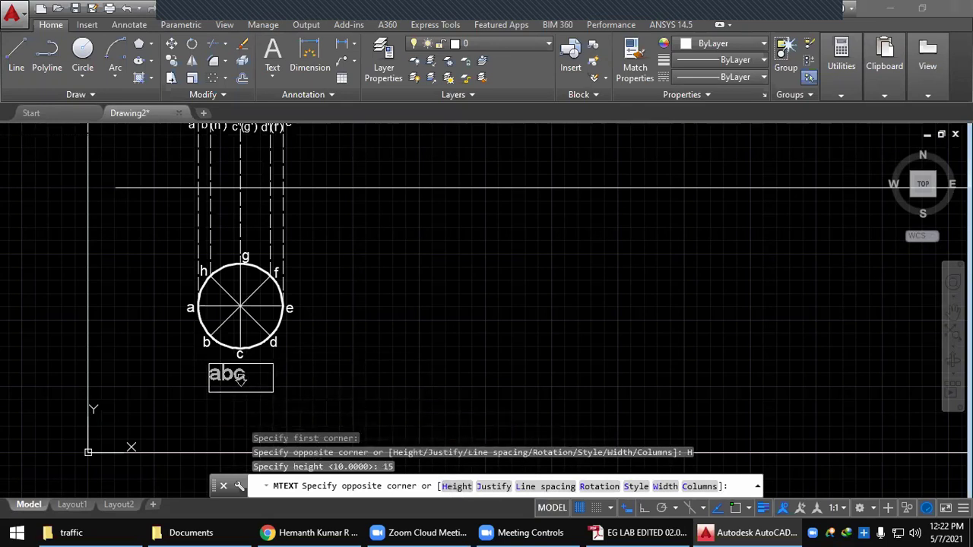
pyautogui.click(275, 399)
# Write the title TOP VIEW in the text box, with each word on its own line
pyautogui.write('C')
pyautogui.write('O')
pyautogui.press('BackSpace')
pyautogui.press('BackSpace')
pyautogui.write('TOP')
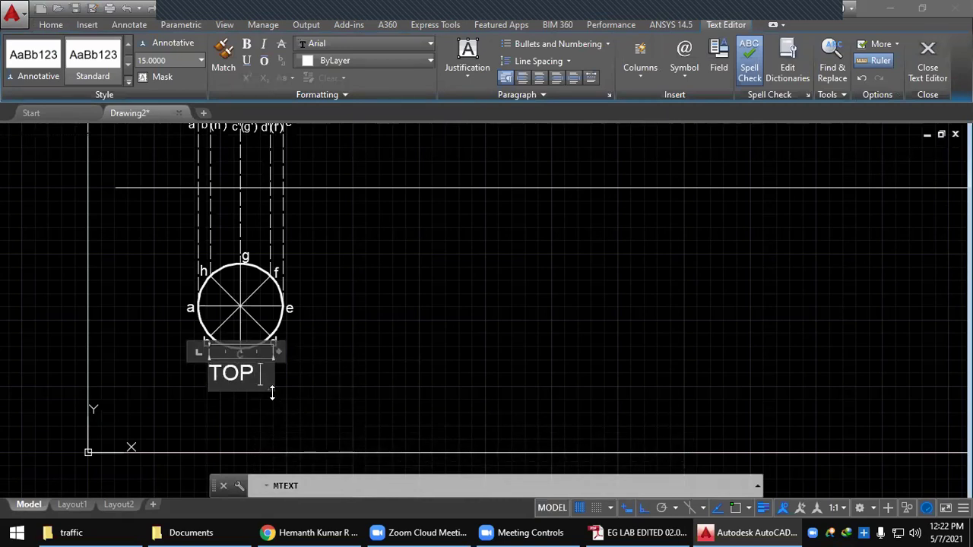
pyautogui.press('Return')
pyautogui.write('VIEW')
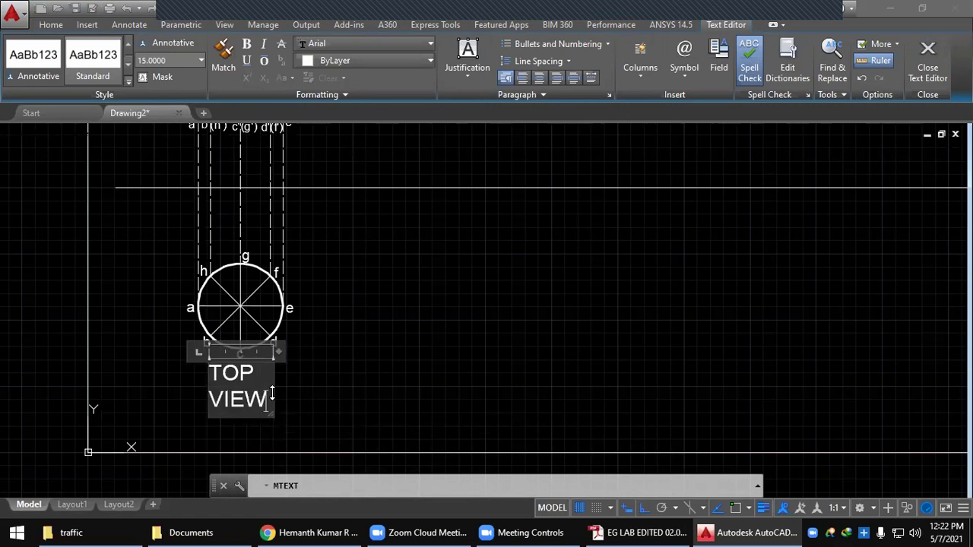
pyautogui.click(308, 402)
# Widen the TOP VIEW title's frame so that both words fit on a single line
pyautogui.click(272, 362)
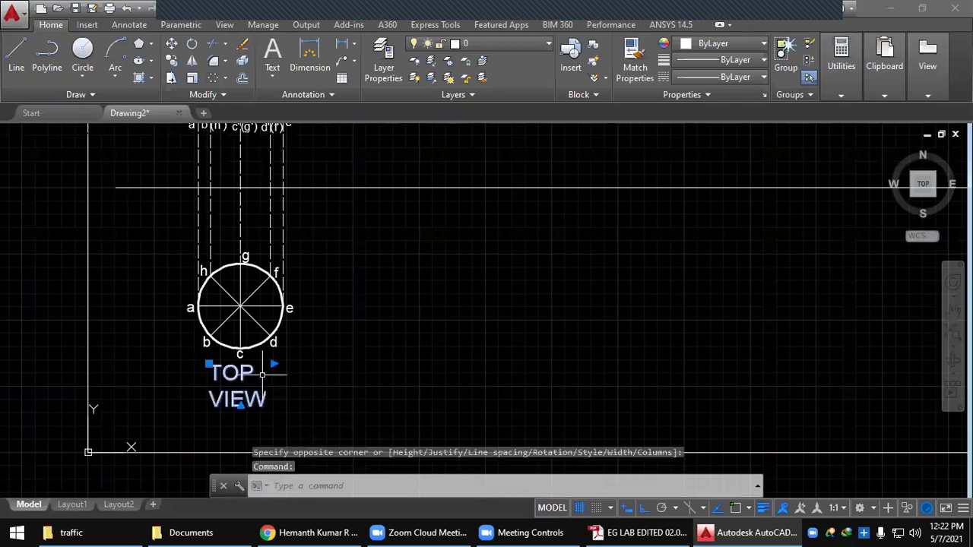
pyautogui.click(273, 363)
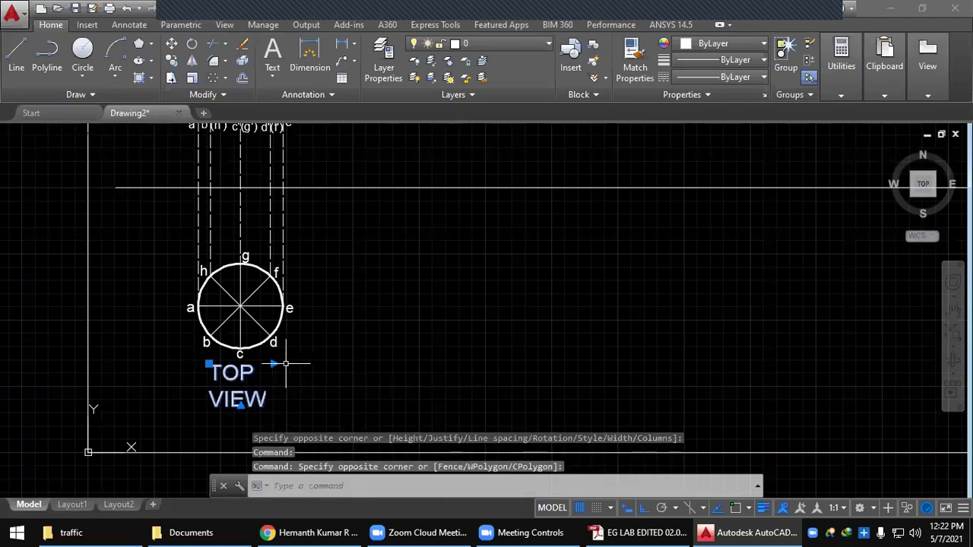
pyautogui.click(273, 364)
pyautogui.click(339, 365)
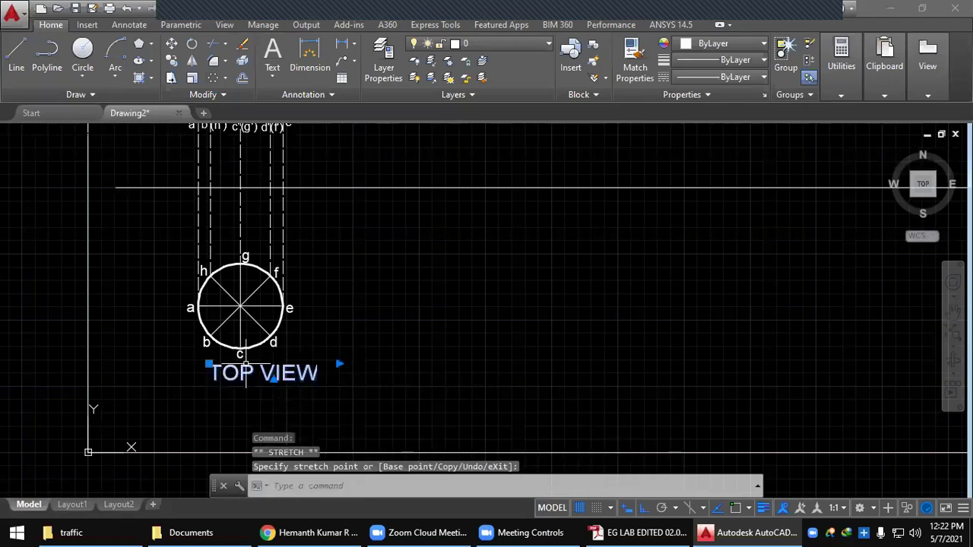
# Move the TOP VIEW title to the upper left of the circle and narrow its frame so it wraps onto two lines
pyautogui.click(207, 365)
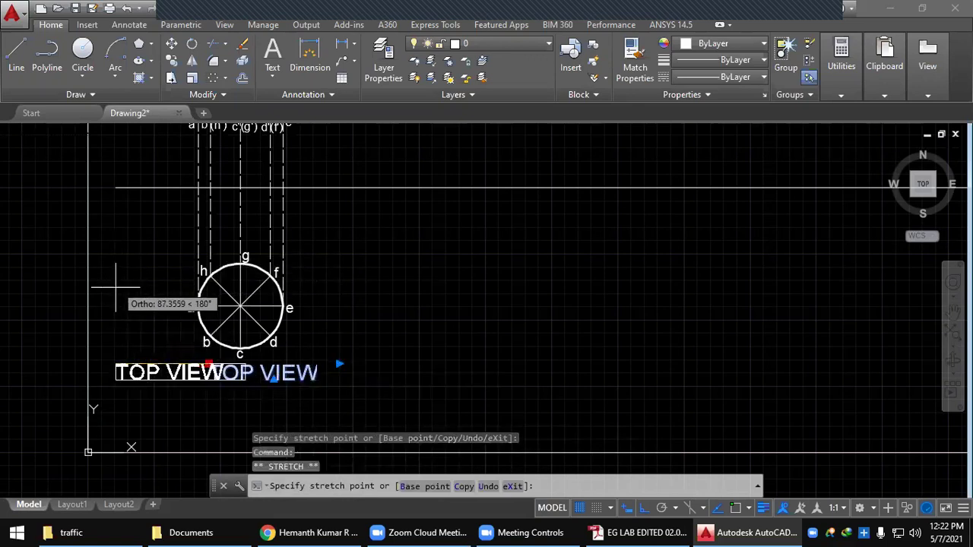
pyautogui.click(128, 369)
pyautogui.click(127, 363)
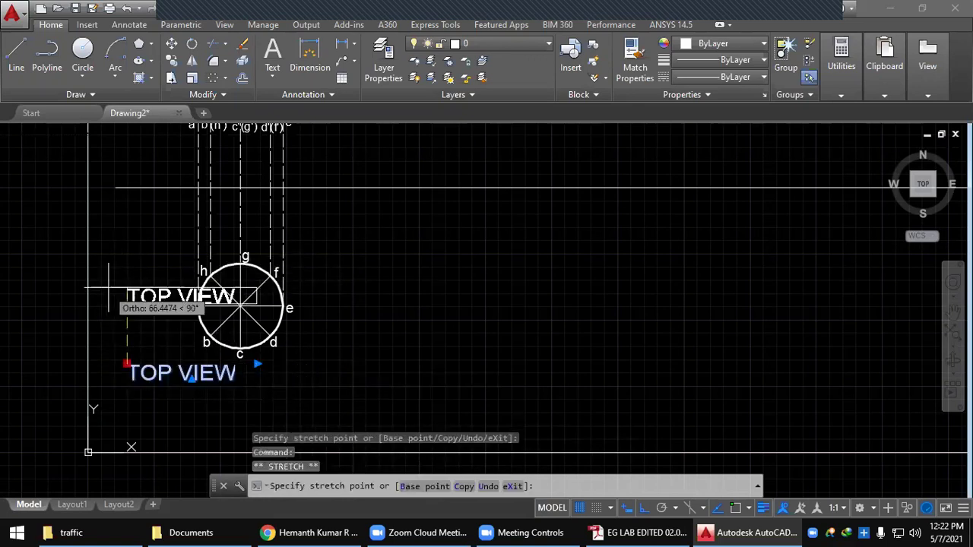
pyautogui.click(111, 254)
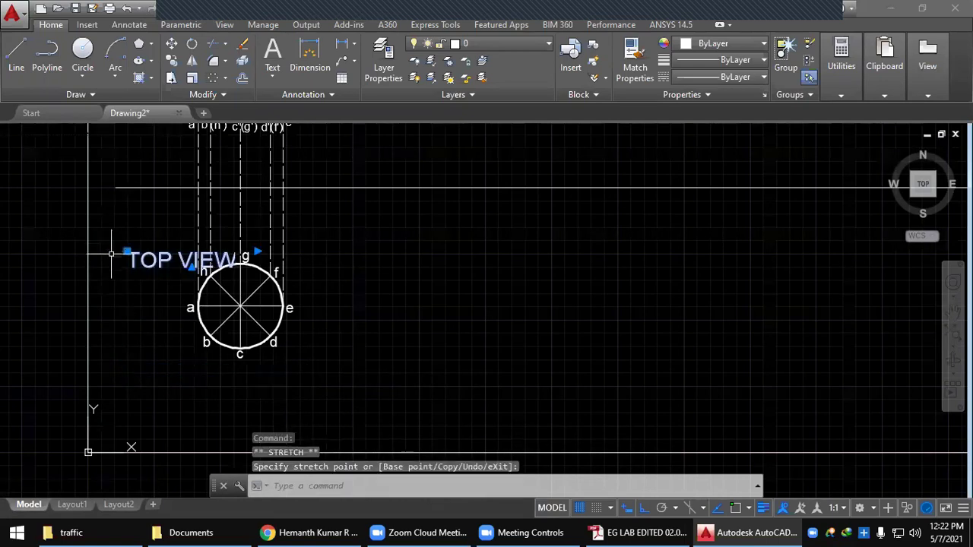
pyautogui.click(106, 251)
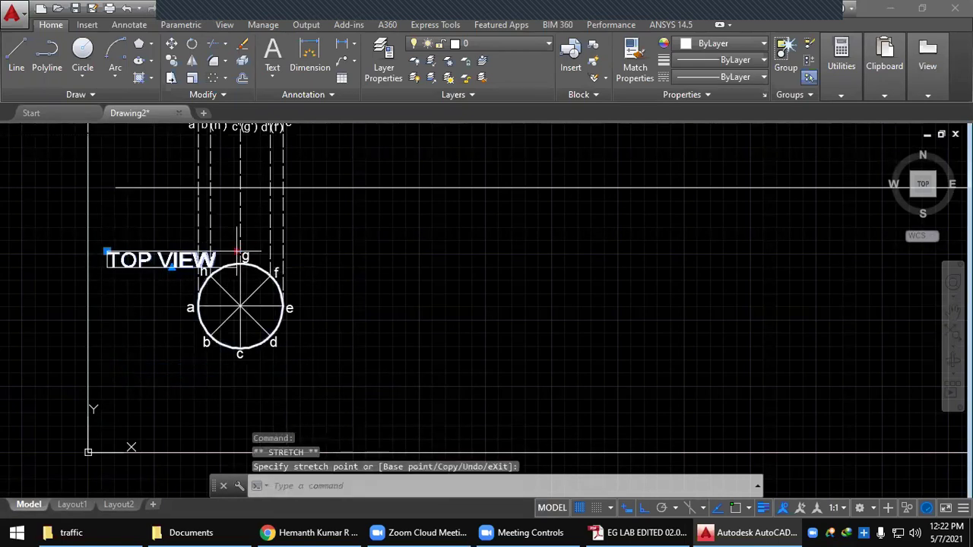
pyautogui.click(237, 252)
pyautogui.click(173, 264)
# Copy the TOP VIEW title to the left of the cone's front view, aligned above the original
pyautogui.moveTo(200, 260)
pyautogui.mouseDown(button='middle')
pyautogui.moveTo(230, 358)
pyautogui.moveTo(256, 374)
pyautogui.moveTo(217, 294)
pyautogui.mouseUp(button='middle')
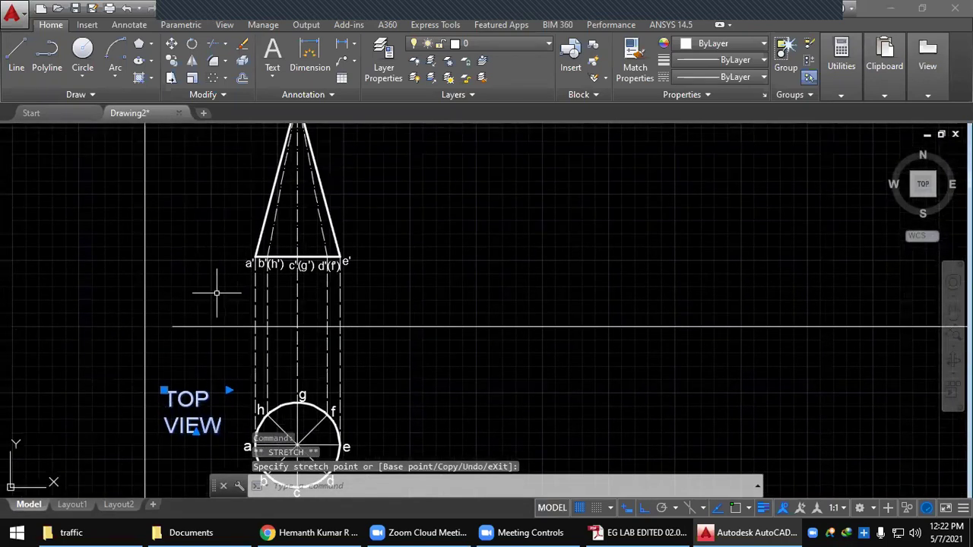
pyautogui.hotkey('ctrl', 'c')
pyautogui.hotkey('ctrl', 'v')
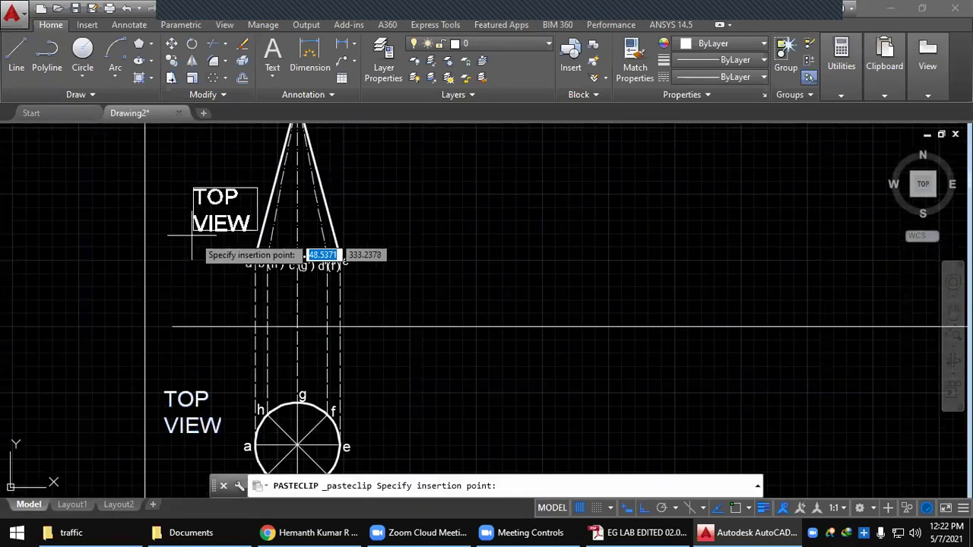
pyautogui.click(162, 243)
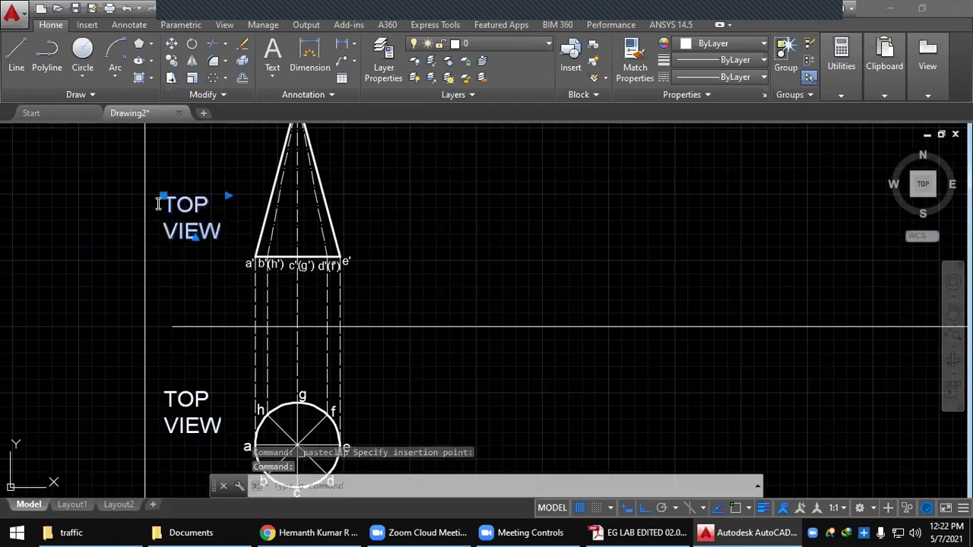
# Change the copied title beside the cone's front view to read FRONT VIEW
pyautogui.doubleClick(157, 203)
pyautogui.doubleClick(156, 204)
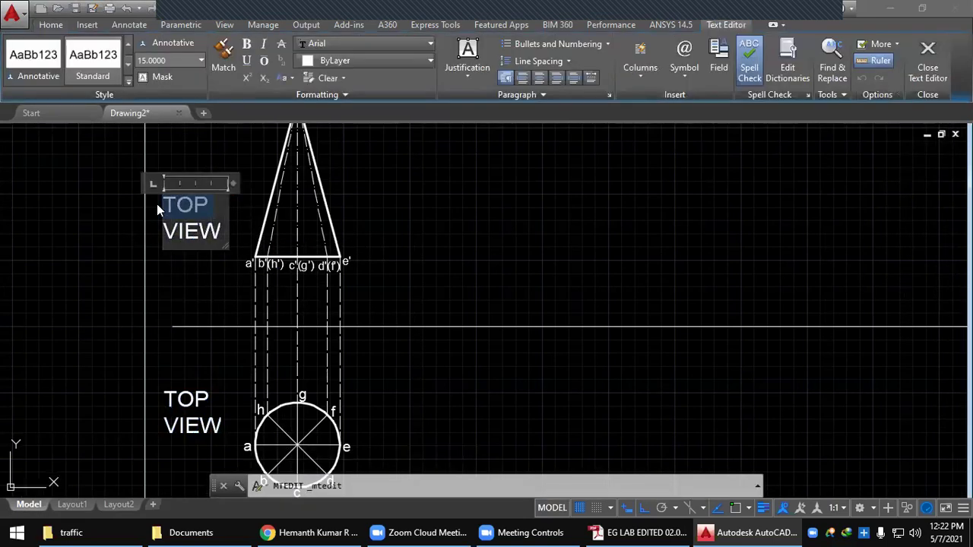
pyautogui.write('FRONT')
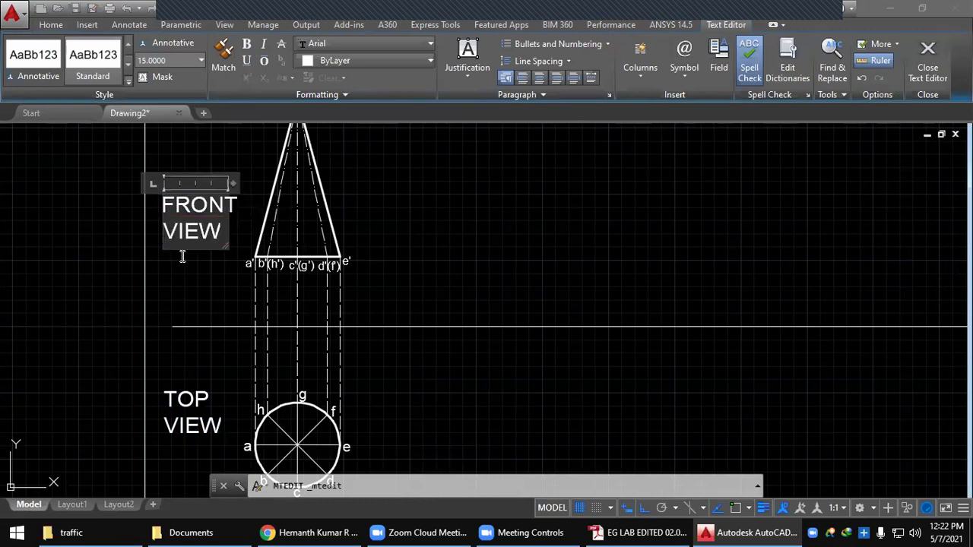
pyautogui.click(206, 272)
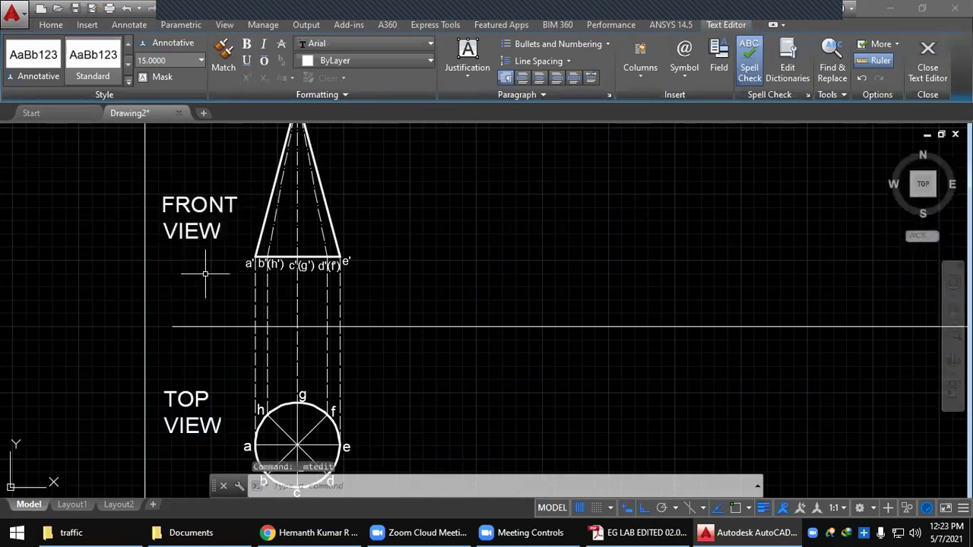
# Place another copy of the TOP VIEW title centred below the circle in the top view
pyautogui.click(193, 425)
pyautogui.hotkey('ctrl', 'c')
pyautogui.hotkey('ctrl', 'v')
pyautogui.moveTo(382, 245)
pyautogui.mouseDown(button='middle')
pyautogui.moveTo(368, 282)
pyautogui.moveTo(376, 390)
pyautogui.mouseUp(button='middle')
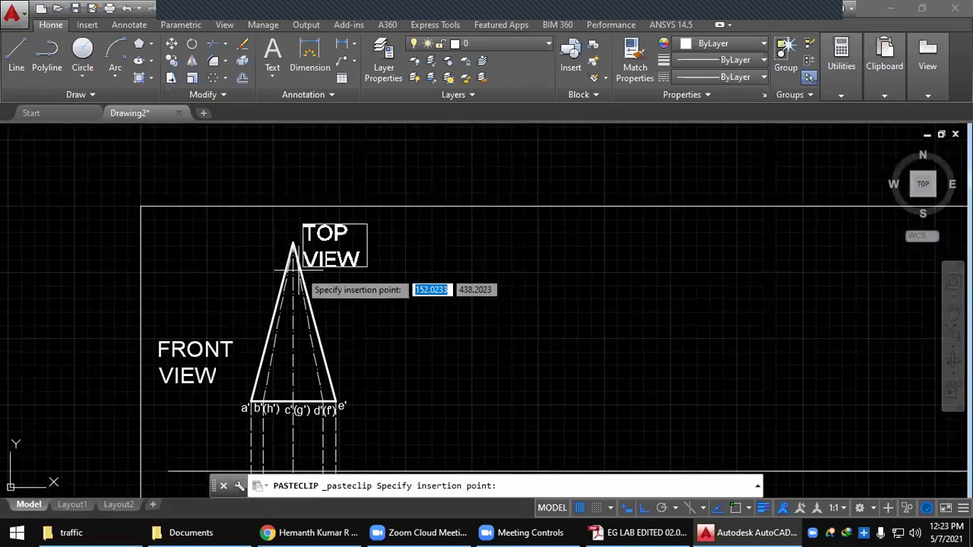
pyautogui.click(662, 532)
pyautogui.click(747, 533)
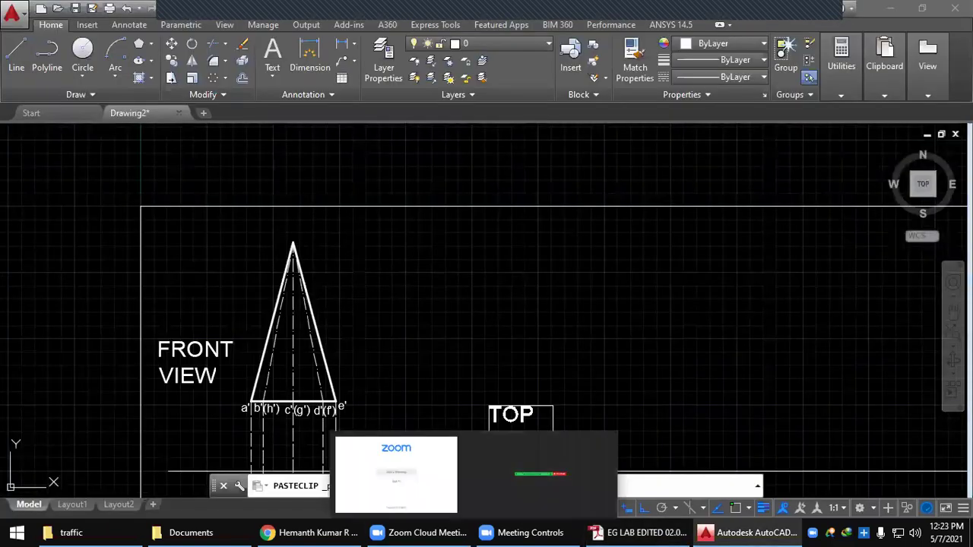
pyautogui.moveTo(342, 374); pyautogui.dragTo(332, 97, button='middle')
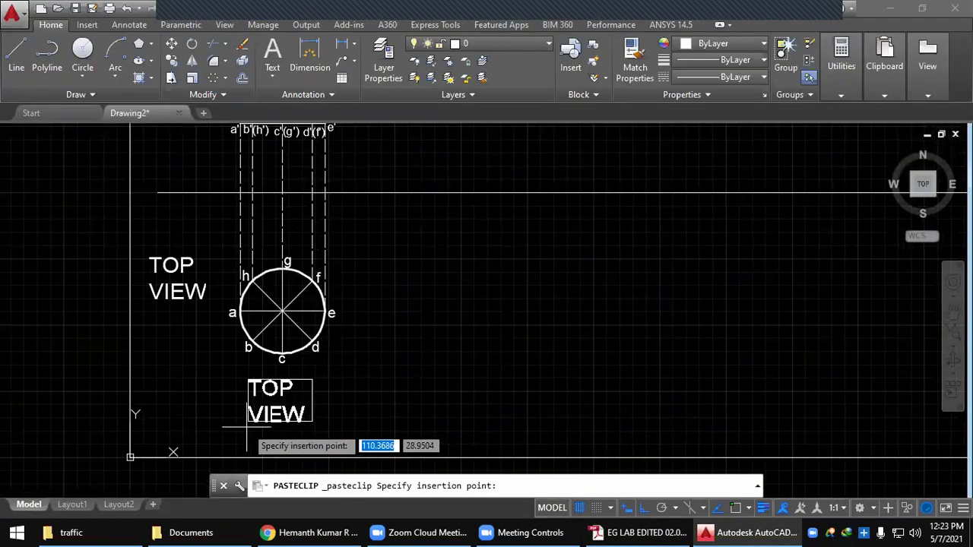
pyautogui.click(252, 427)
# Replace the entire text of the copied title below the circle with CONE
pyautogui.doubleClick(301, 412)
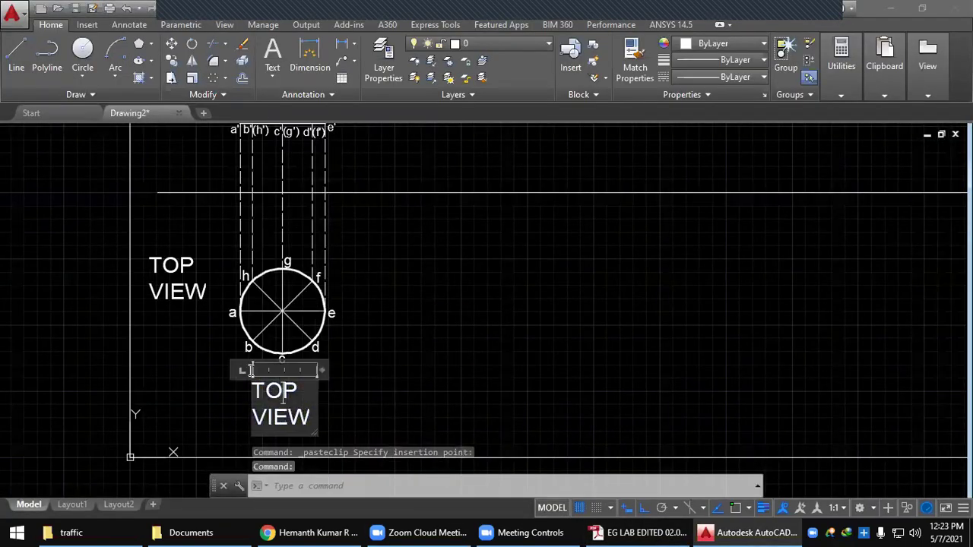
pyautogui.hotkey('ctrl', 'a')
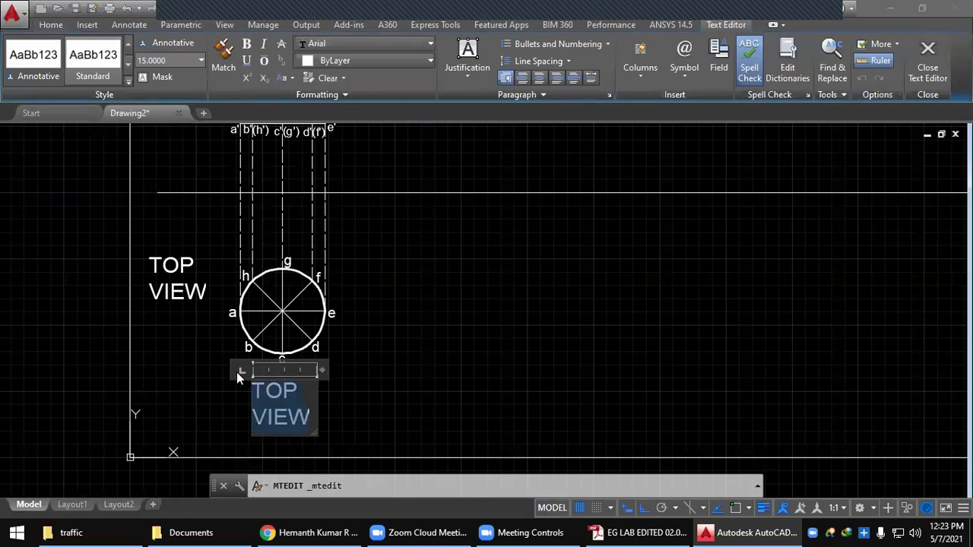
pyautogui.write('CONE')
pyautogui.click(552, 406)
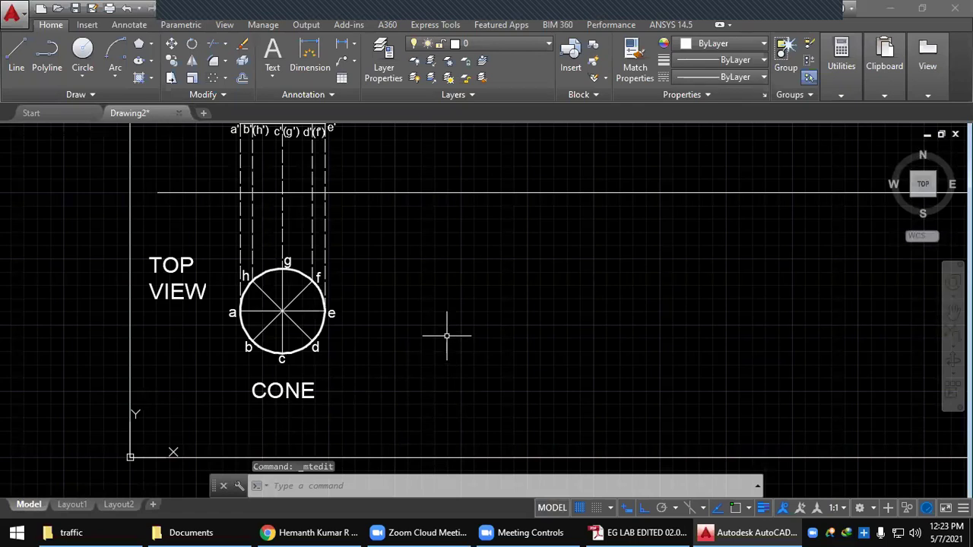
# Switch to the lab manual PDF and examine the reference views and point labels of the cylinder, hexagonal prism and pentagonal pyramid
pyautogui.click(668, 532)
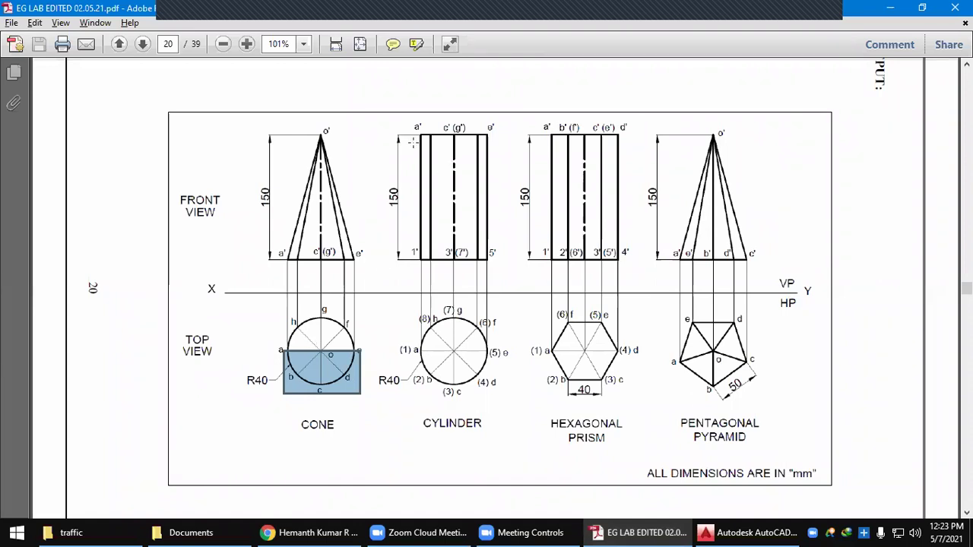
pyautogui.moveTo(254, 183); pyautogui.dragTo(732, 222)
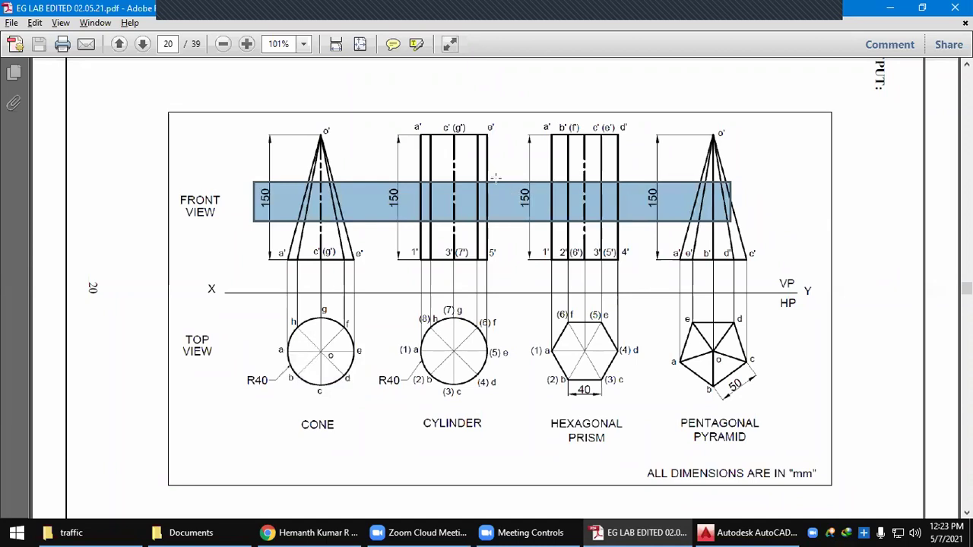
pyautogui.click(470, 172)
pyautogui.click(475, 254)
pyautogui.moveTo(423, 410); pyautogui.dragTo(489, 439)
pyautogui.moveTo(422, 132); pyautogui.dragTo(511, 141)
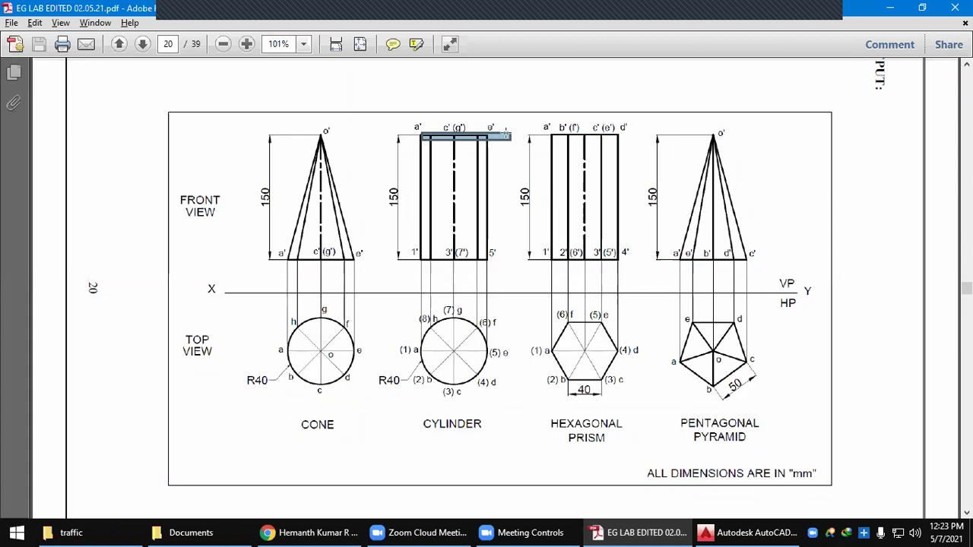
pyautogui.moveTo(423, 257); pyautogui.dragTo(555, 271)
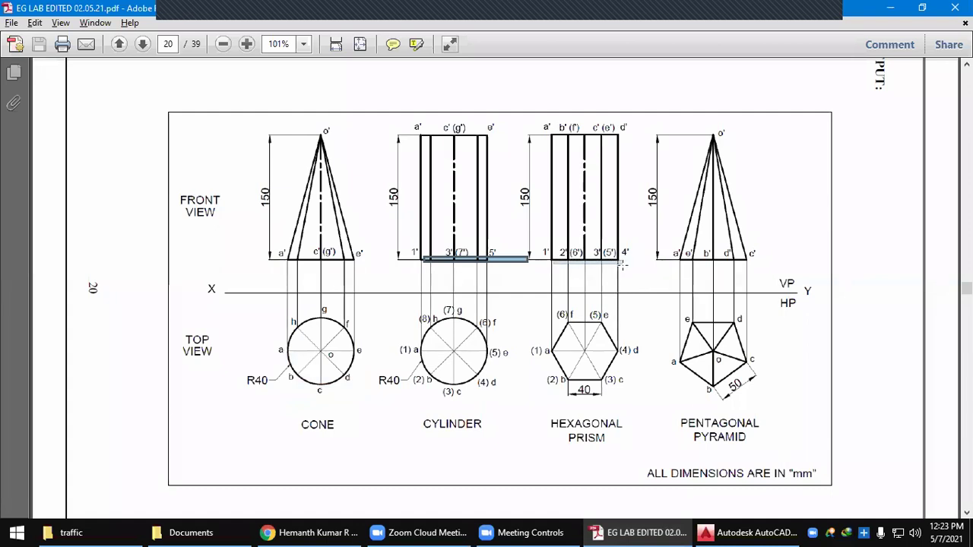
pyautogui.moveTo(622, 264); pyautogui.dragTo(624, 266)
pyautogui.moveTo(598, 147); pyautogui.dragTo(628, 147)
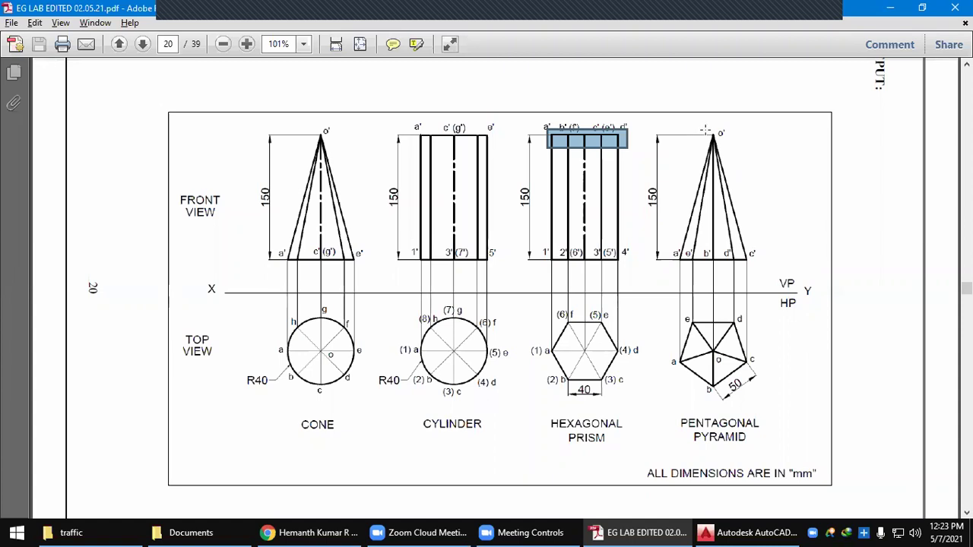
pyautogui.moveTo(699, 127); pyautogui.dragTo(735, 155)
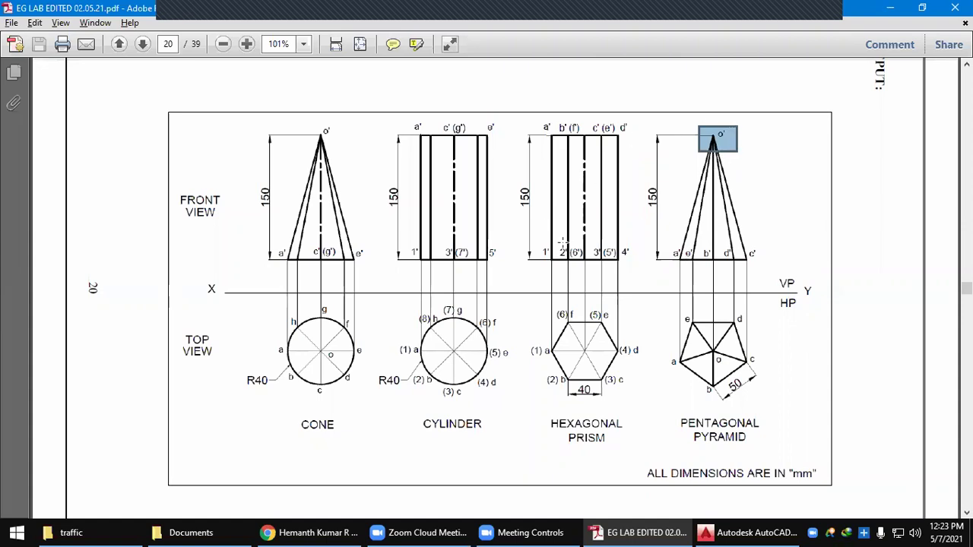
pyautogui.click(890, 7)
pyautogui.moveTo(321, 228)
pyautogui.mouseDown(button='middle')
pyautogui.moveTo(317, 260)
pyautogui.moveTo(339, 257)
pyautogui.moveTo(317, 261)
pyautogui.mouseUp(button='middle')
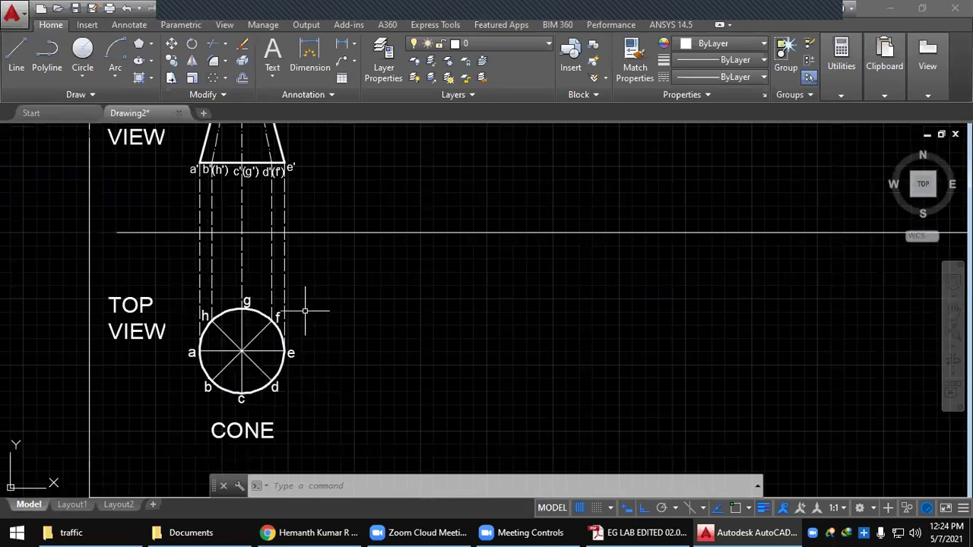
pyautogui.doubleClick(361, 320)
pyautogui.press('Escape')
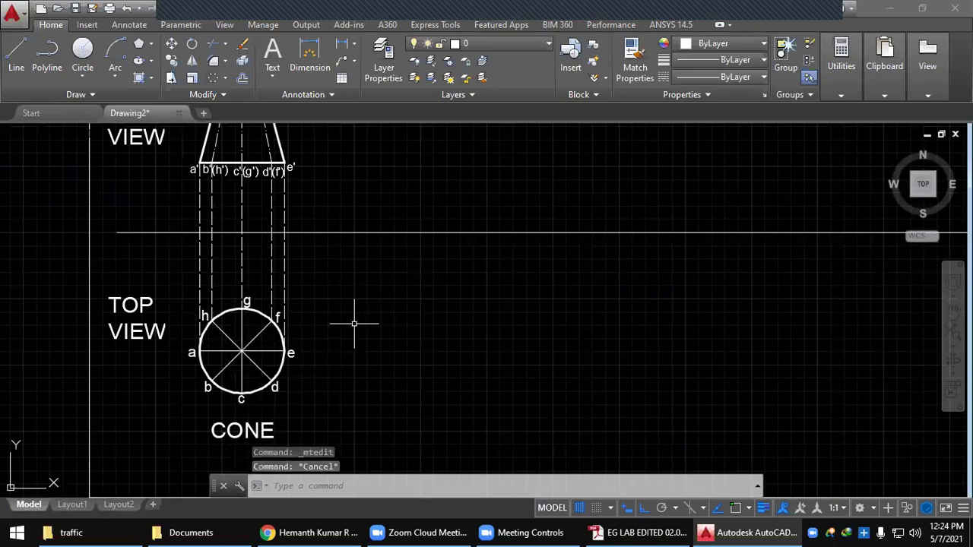
# Draw a circle of radius 40 beside the cone's top view, with its centre level with the cone circle's centre
pyautogui.click(650, 532)
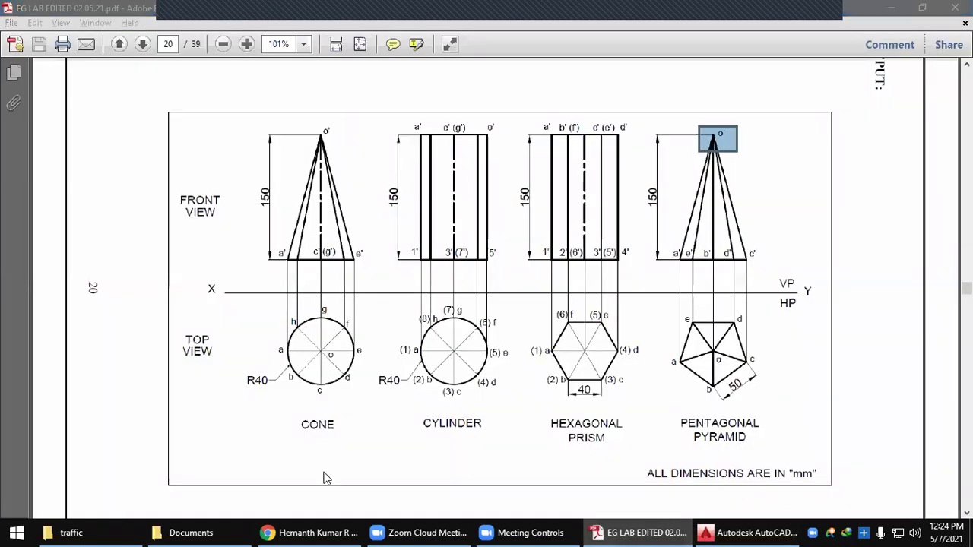
pyautogui.hotkey('alt', 'Tab')
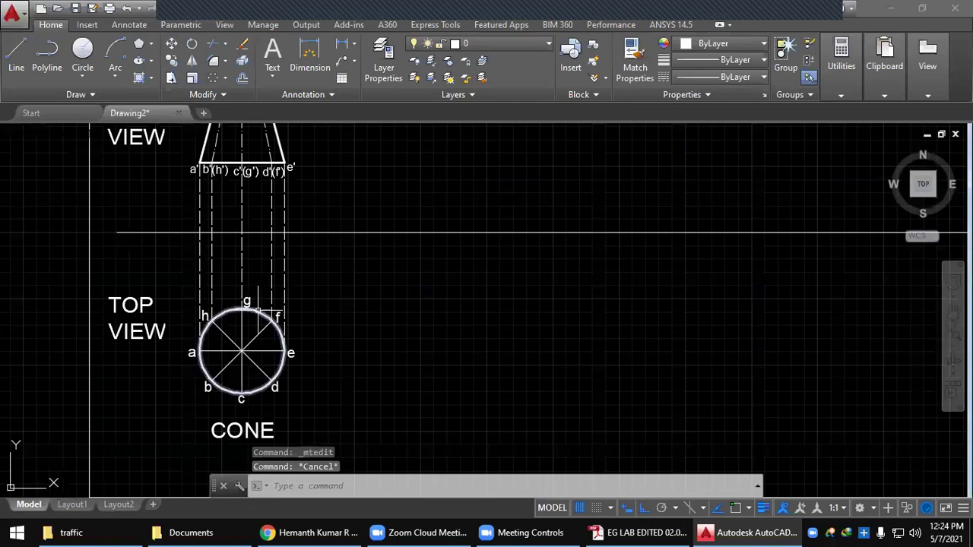
pyautogui.click(83, 48)
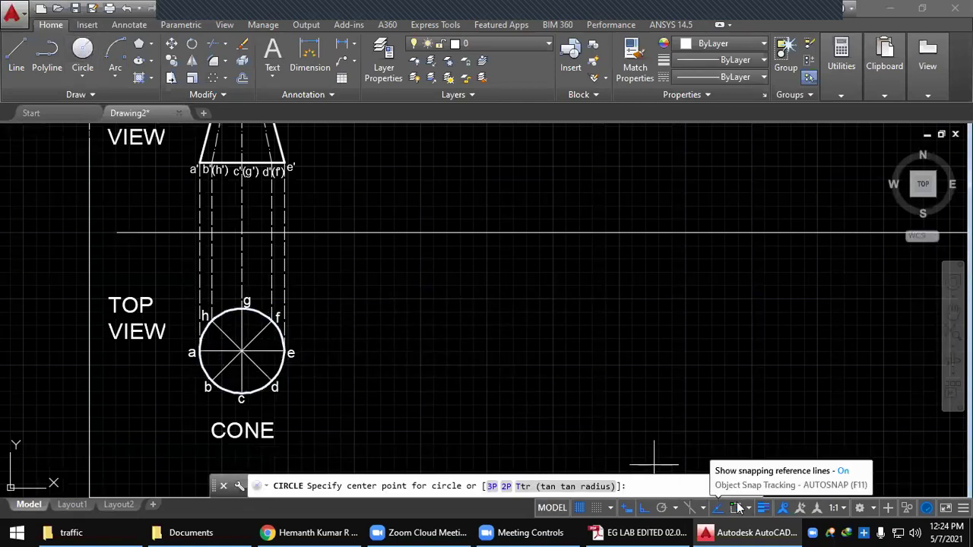
pyautogui.press('F3')
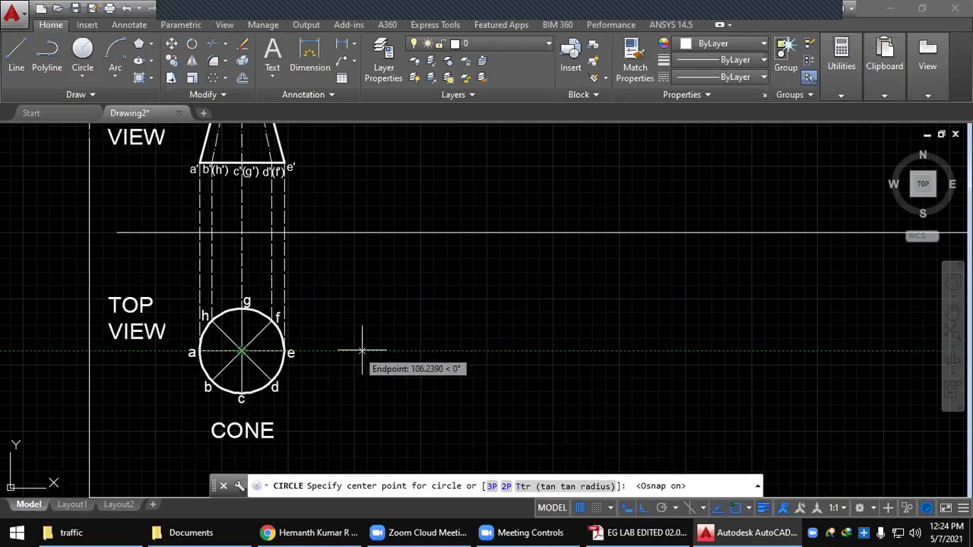
pyautogui.click(411, 350)
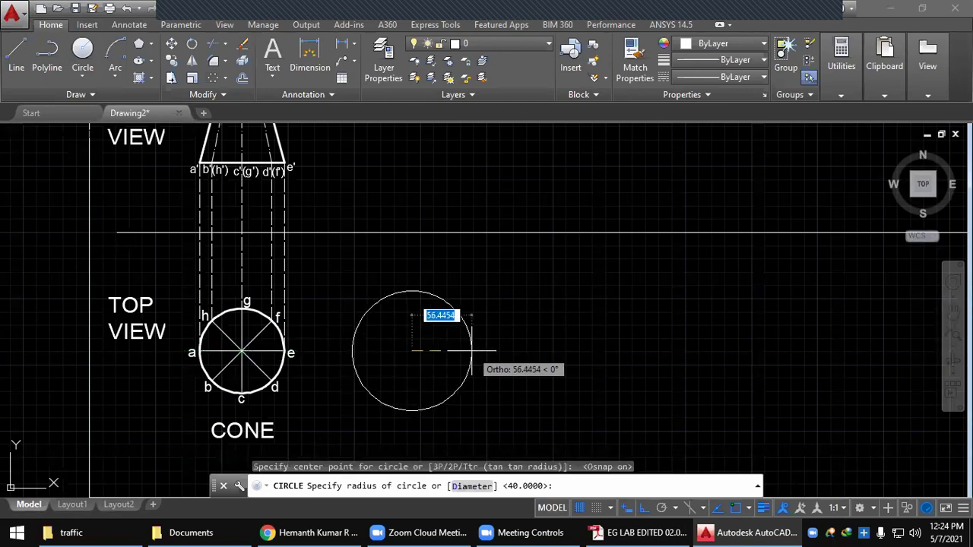
pyautogui.write('40')
pyautogui.press('Return')
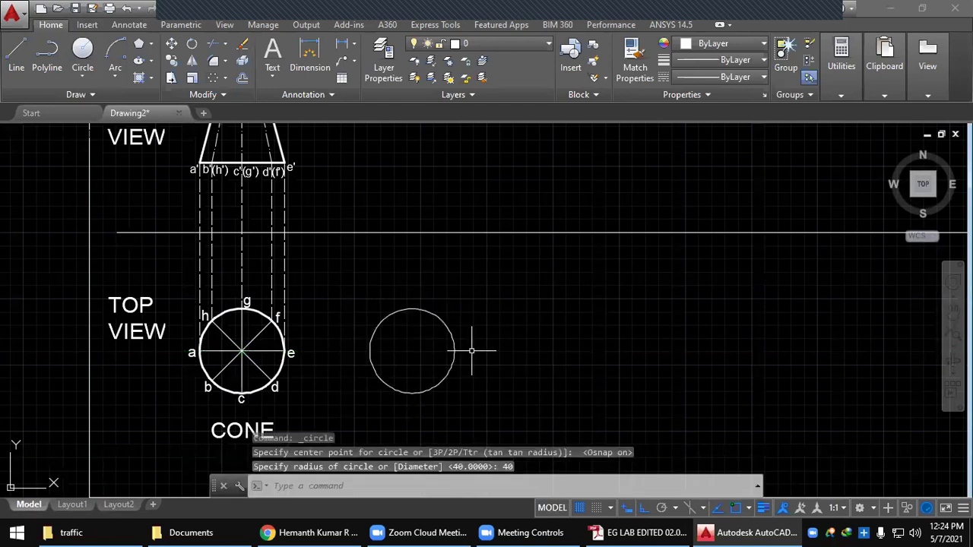
# Check the cylinder's base radius in the lab manual PDF and return to the AutoCAD drawing
pyautogui.click(453, 338)
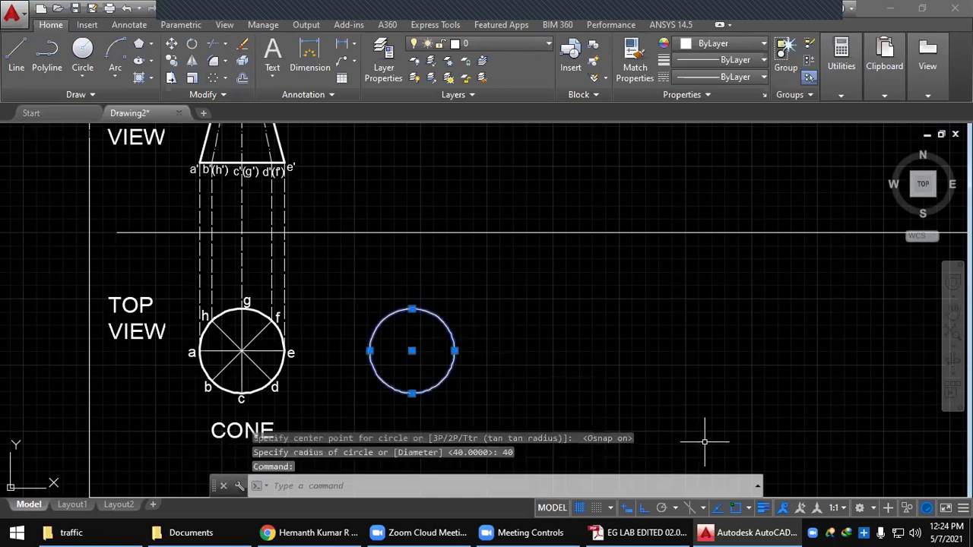
pyautogui.click(658, 530)
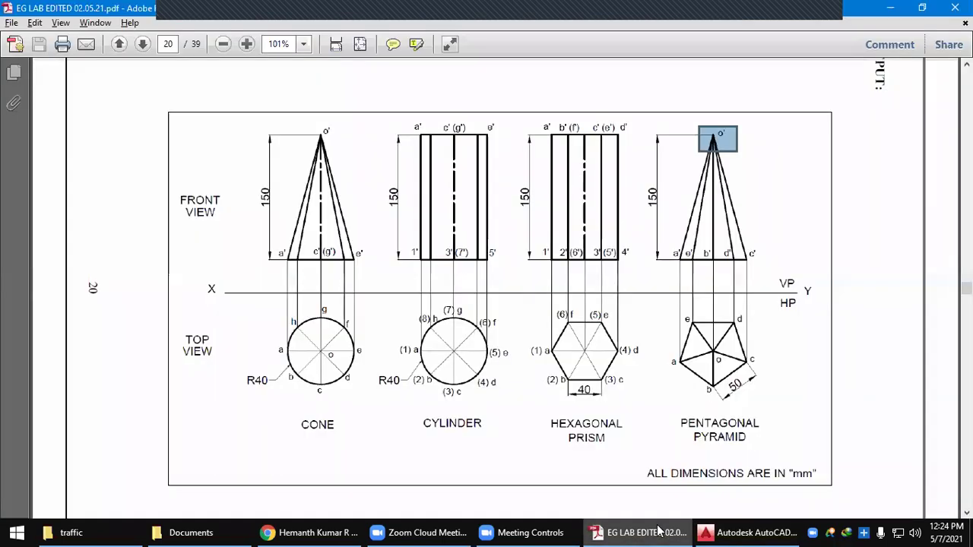
pyautogui.click(398, 384)
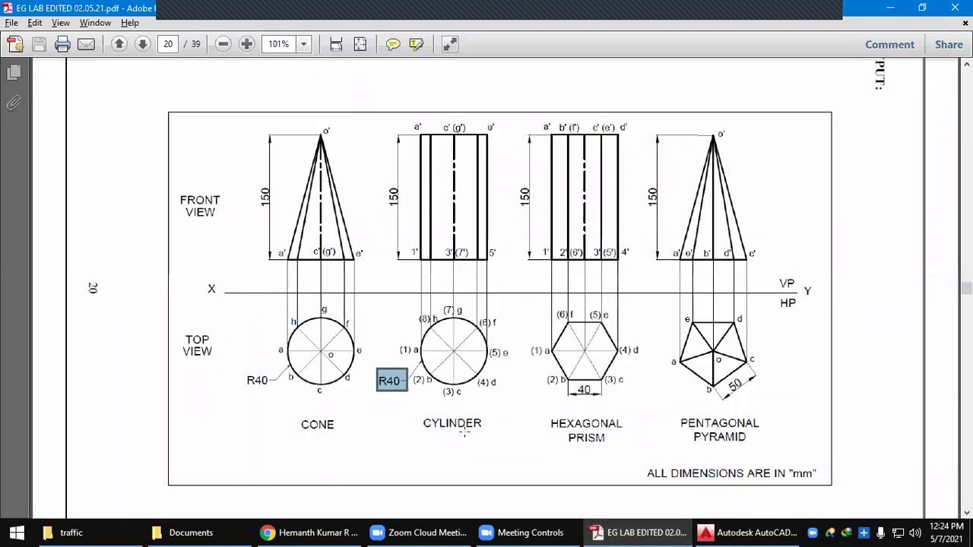
pyautogui.click(749, 532)
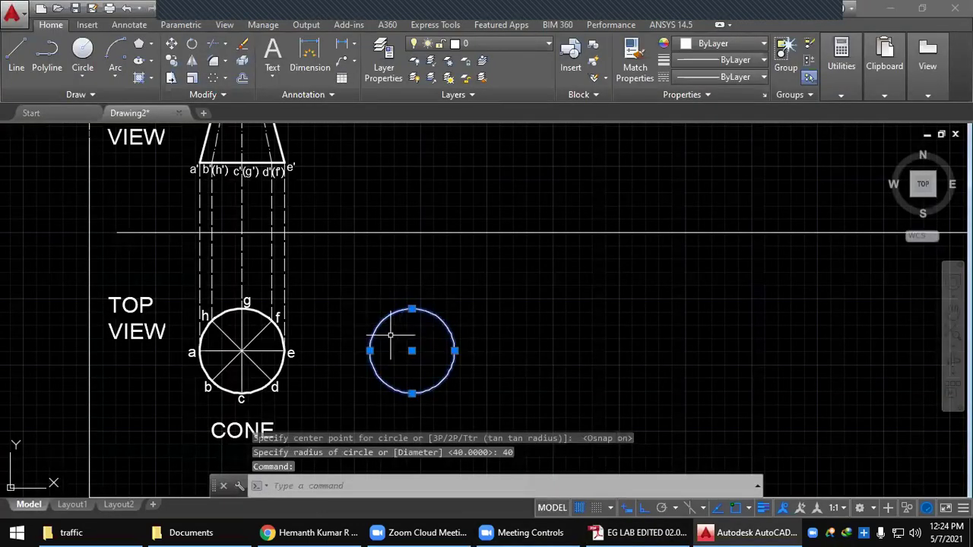
pyautogui.press('Escape')
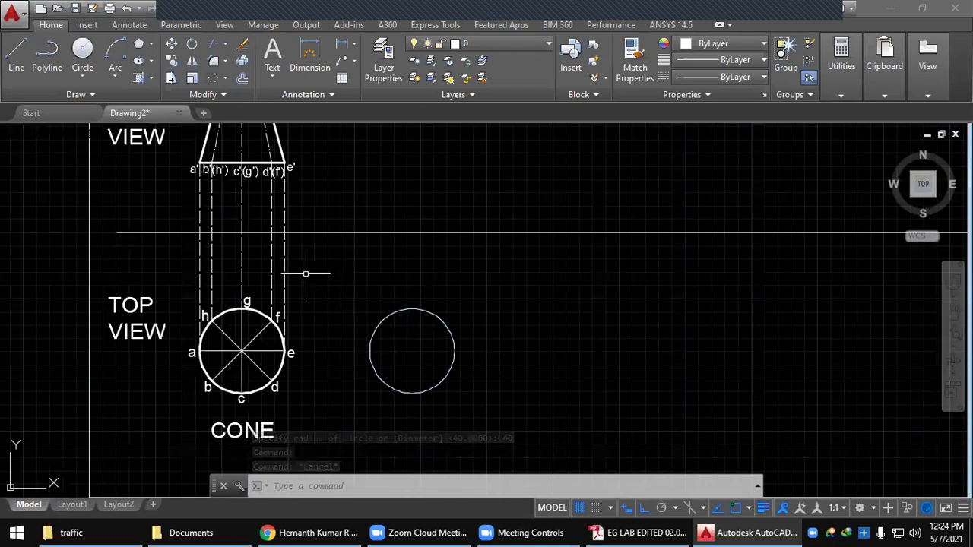
# Delete the plain circle beside the cone's top view
pyautogui.click(169, 157)
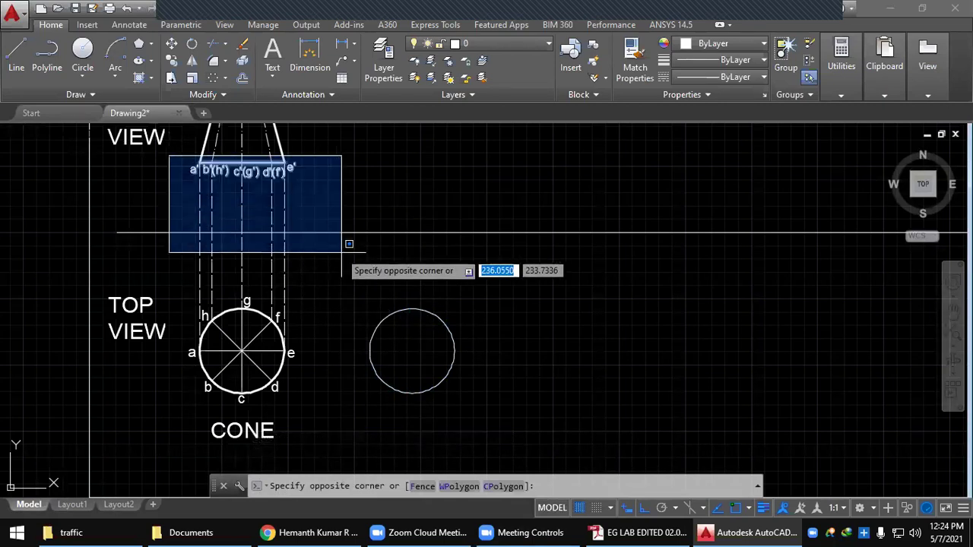
pyautogui.click(330, 417)
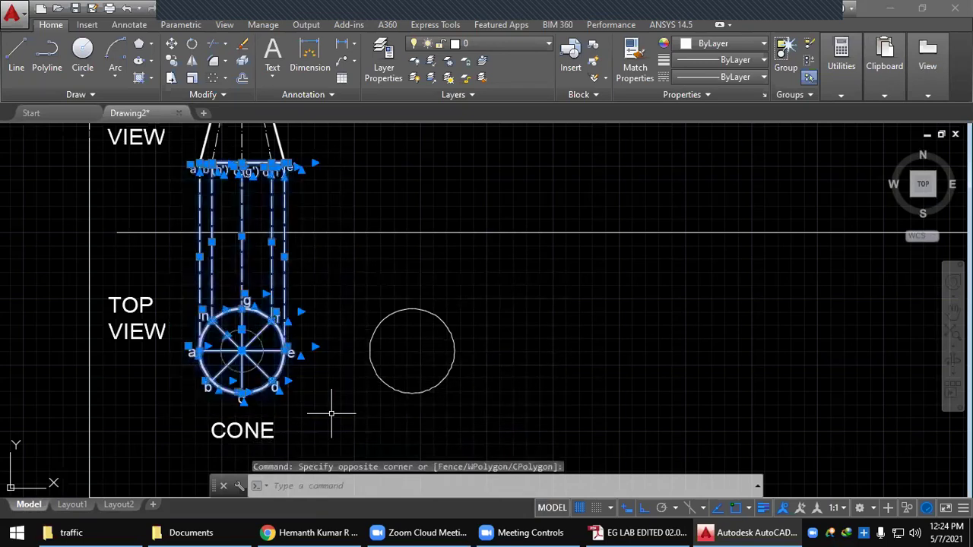
pyautogui.press('Escape')
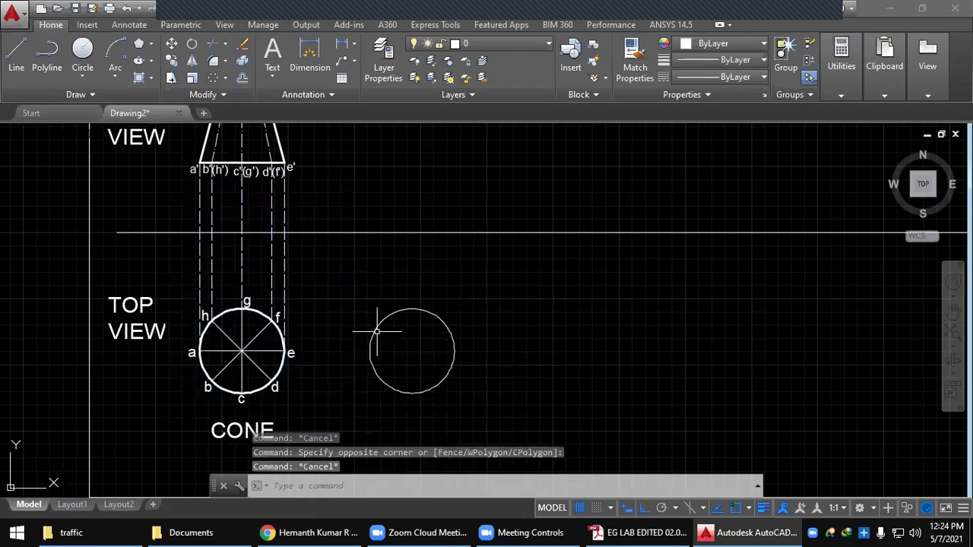
pyautogui.click(376, 327)
pyautogui.press('Delete')
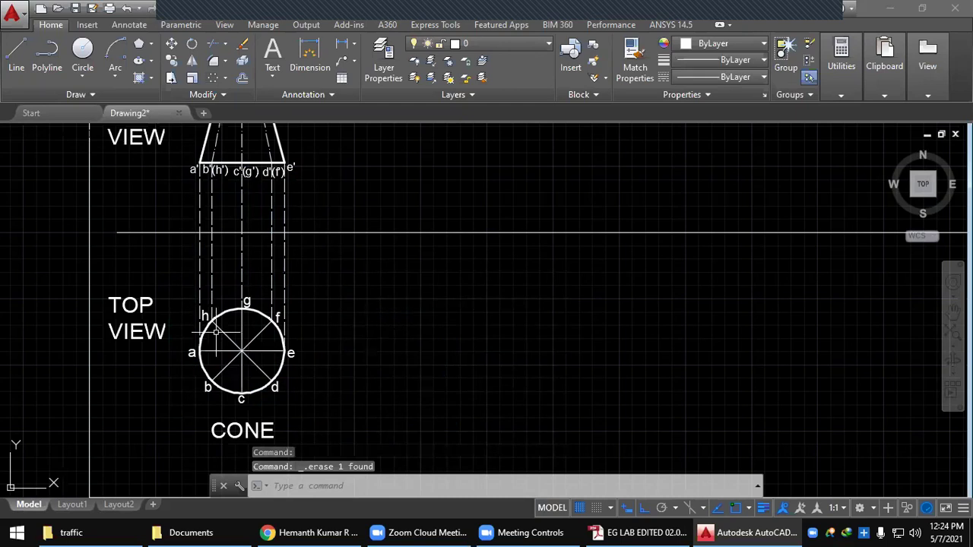
# Copy the cone's labelled top view, projectors and labelled base line horizontally about 138 mm to the right, using the circle's centre as base point
pyautogui.click(172, 150)
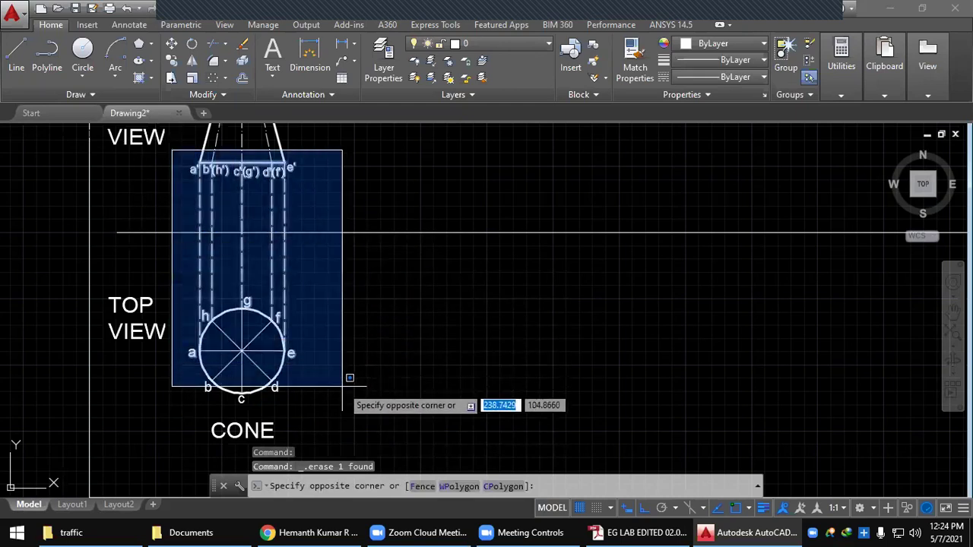
pyautogui.click(346, 410)
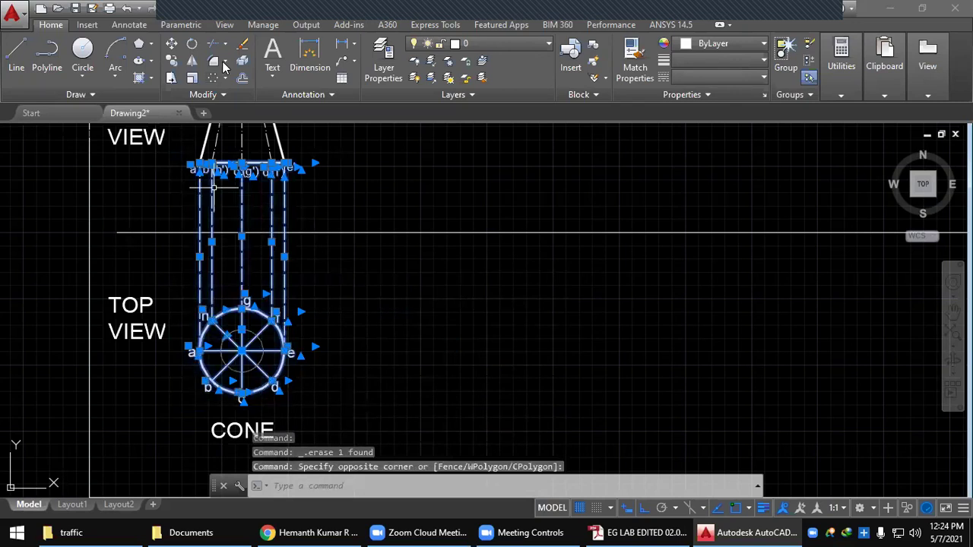
pyautogui.click(171, 61)
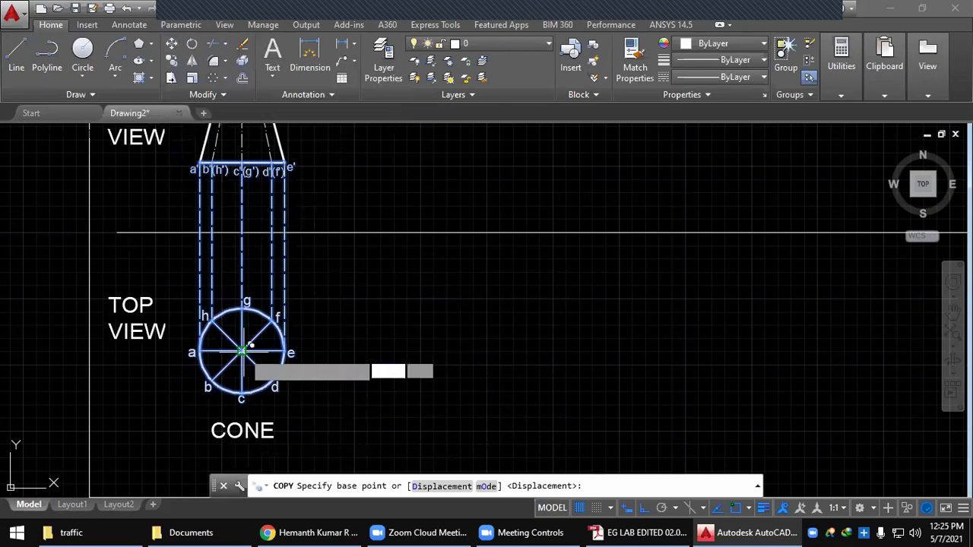
pyautogui.click(242, 351)
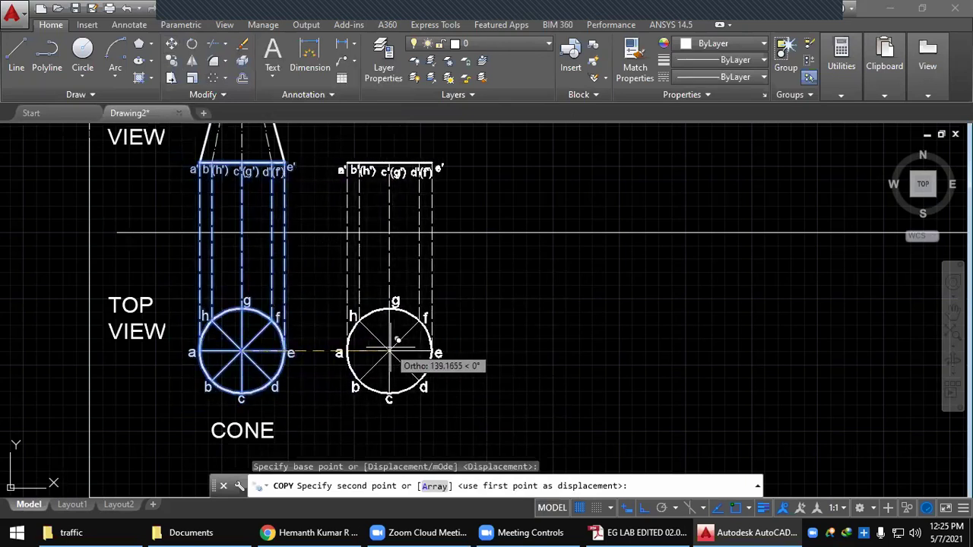
pyautogui.click(388, 351)
pyautogui.press('Escape')
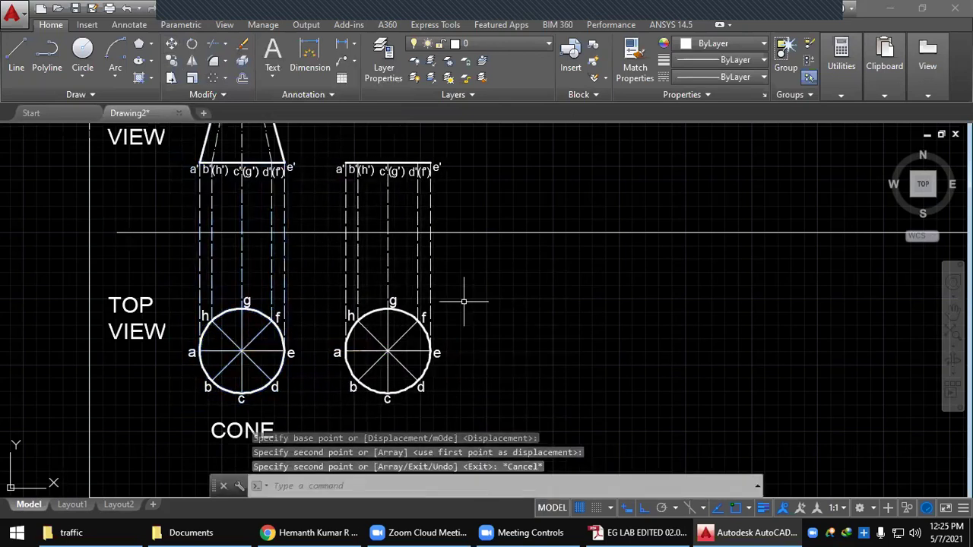
# Copy the cone's vertical centre line from its lower end onto the midpoint of the copied base line
pyautogui.moveTo(451, 283); pyautogui.dragTo(420, 299, button='middle')
pyautogui.moveTo(393, 302); pyautogui.dragTo(391, 301, button='middle')
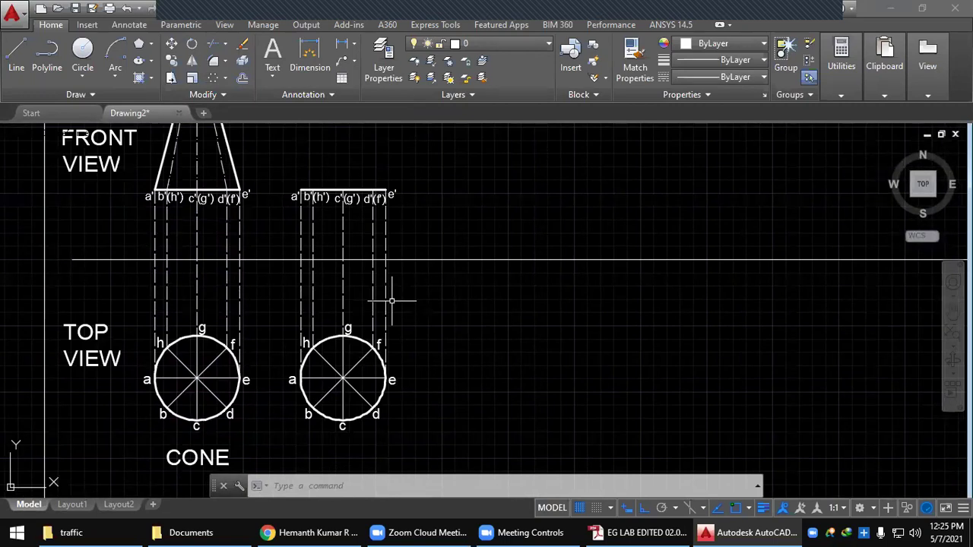
pyautogui.moveTo(443, 274)
pyautogui.mouseDown(button='middle')
pyautogui.moveTo(441, 366)
pyautogui.moveTo(452, 415)
pyautogui.mouseUp(button='middle')
pyautogui.click(295, 308)
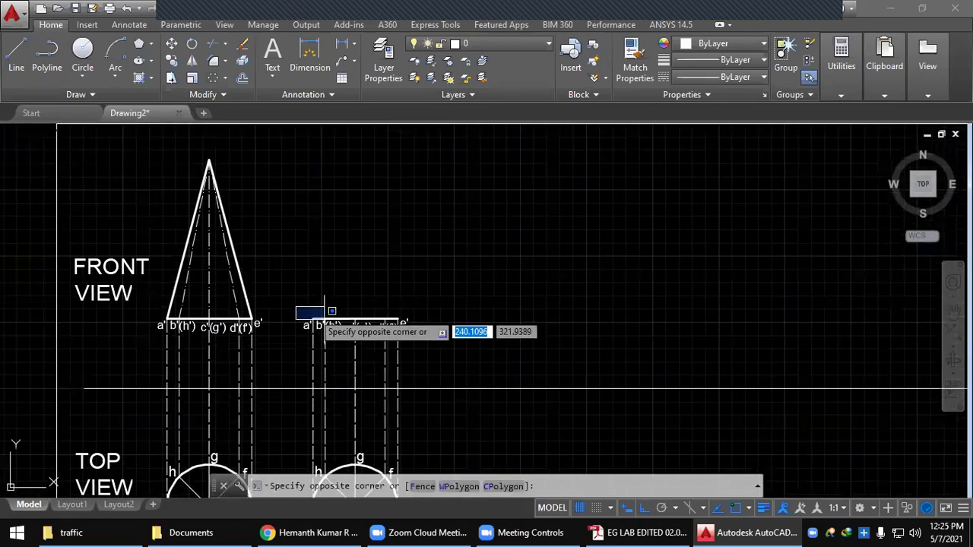
pyautogui.press('Escape')
pyautogui.click(209, 293)
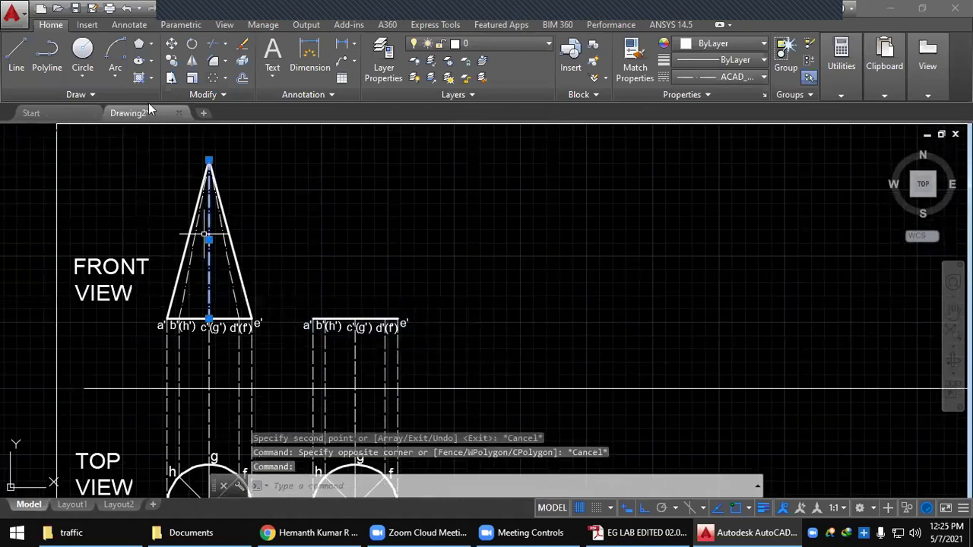
pyautogui.click(172, 61)
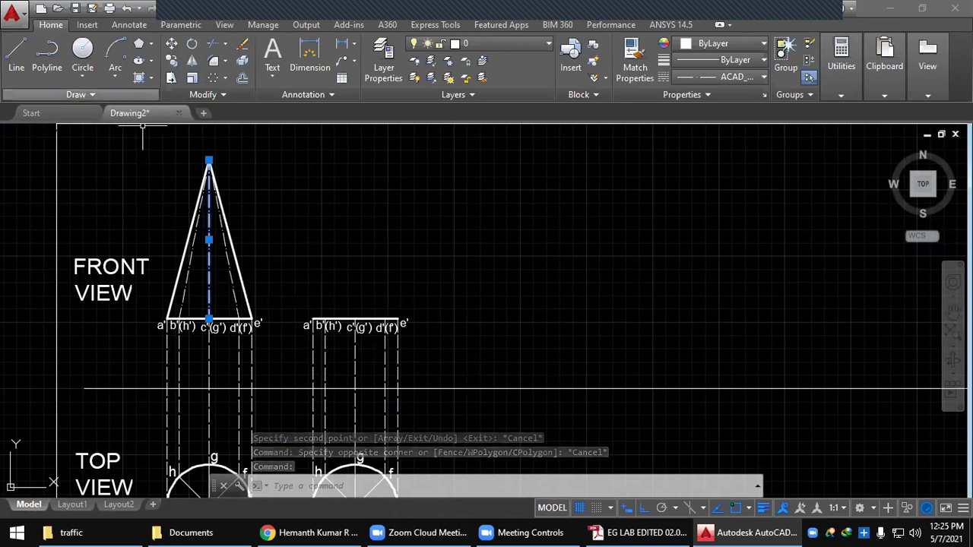
pyautogui.click(210, 320)
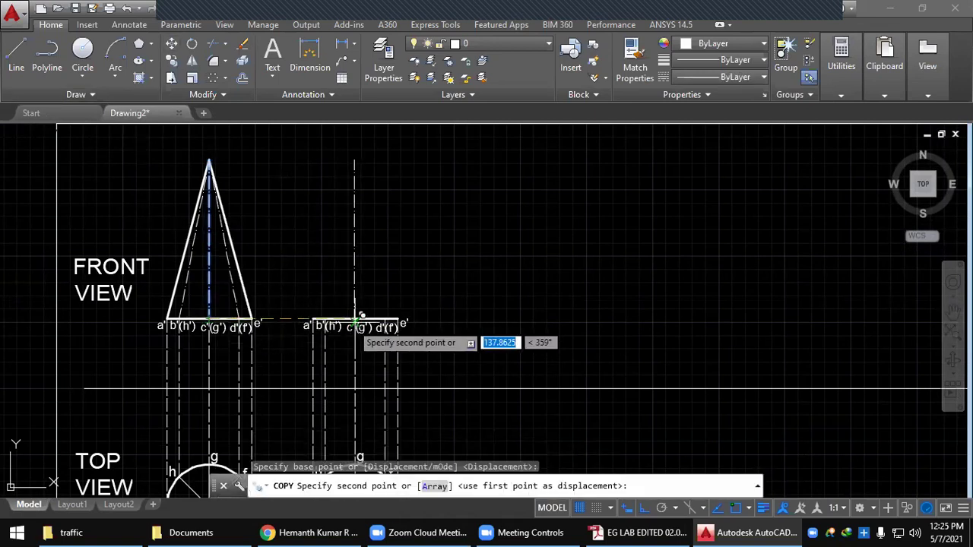
pyautogui.scroll(2, 354, 321)
pyautogui.scroll(4, 354, 322)
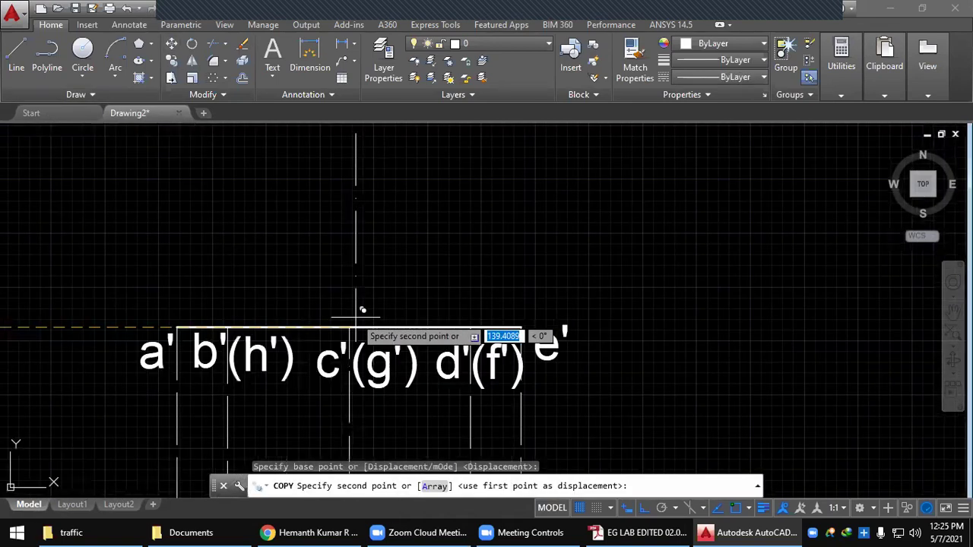
pyautogui.click(354, 321)
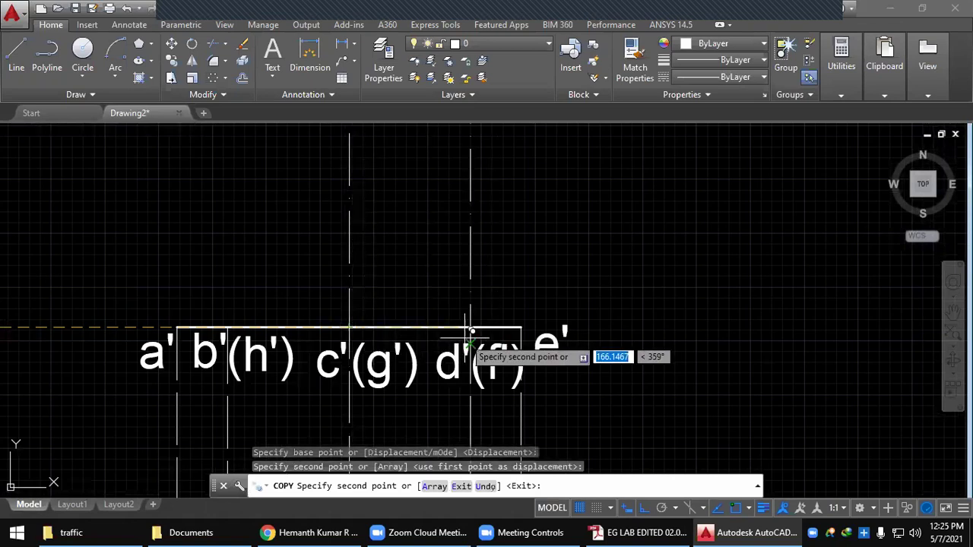
pyautogui.press('Escape')
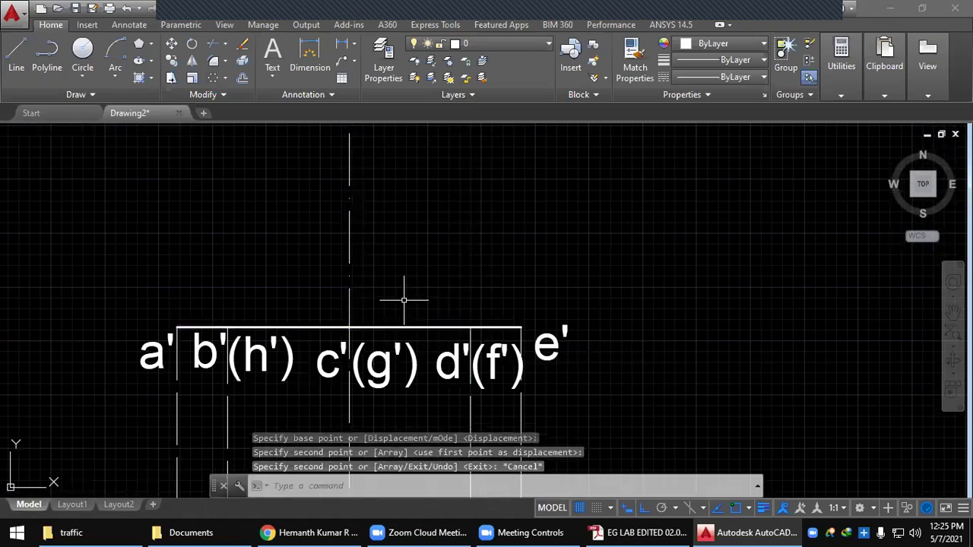
# Copy the cylinder's base line with its point labels from its midpoint to the upper end of the copied centre line
pyautogui.scroll(-2, 404, 300)
pyautogui.click(395, 304)
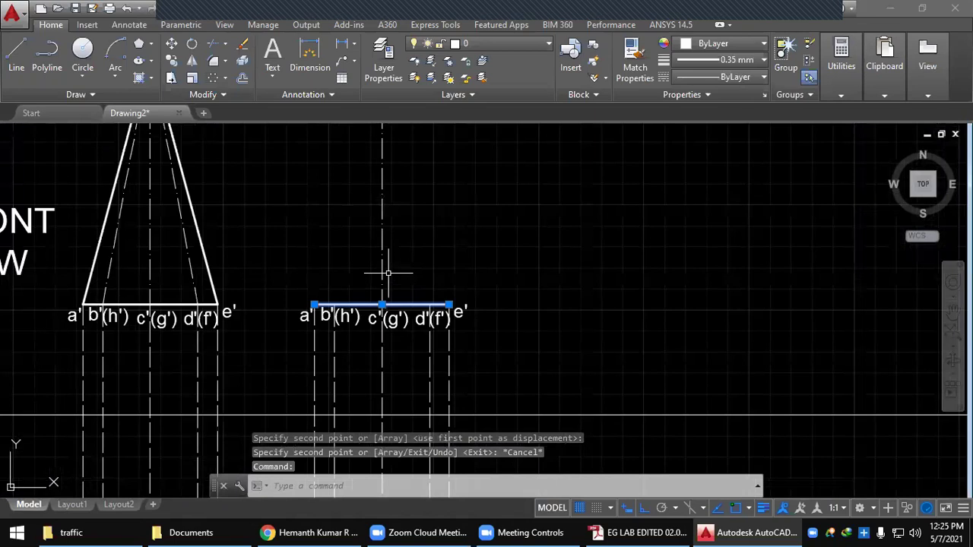
pyautogui.press('Escape')
pyautogui.click(276, 287)
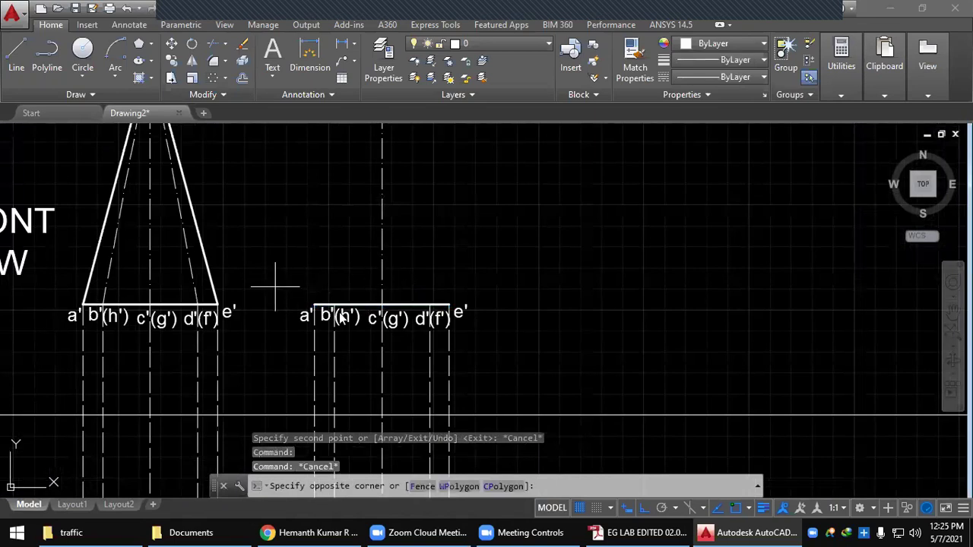
pyautogui.click(530, 331)
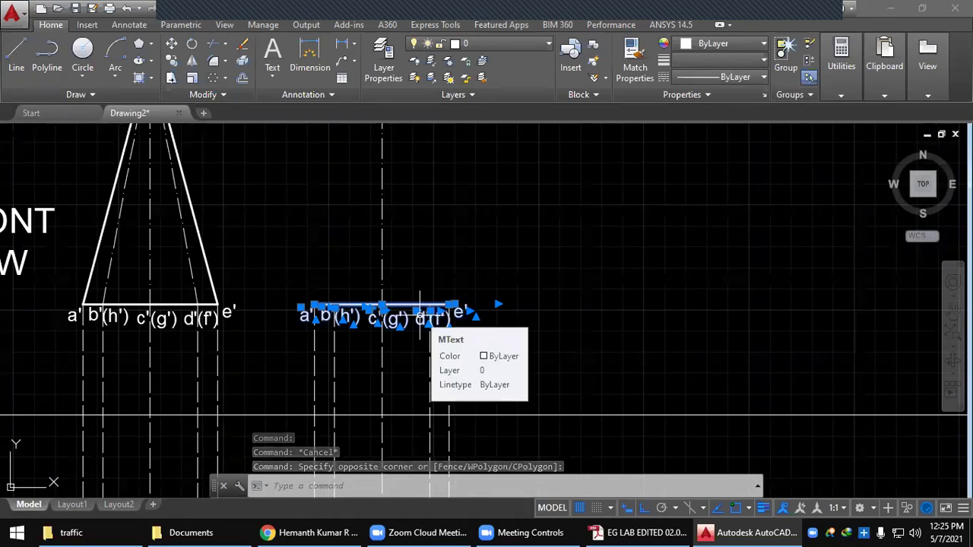
pyautogui.hotkey('ctrl', 'c')
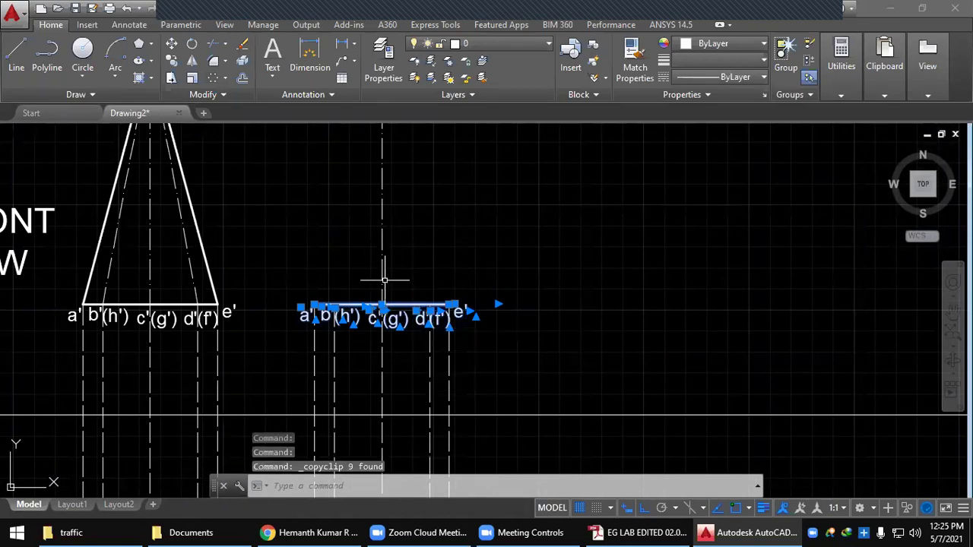
pyautogui.click(176, 60)
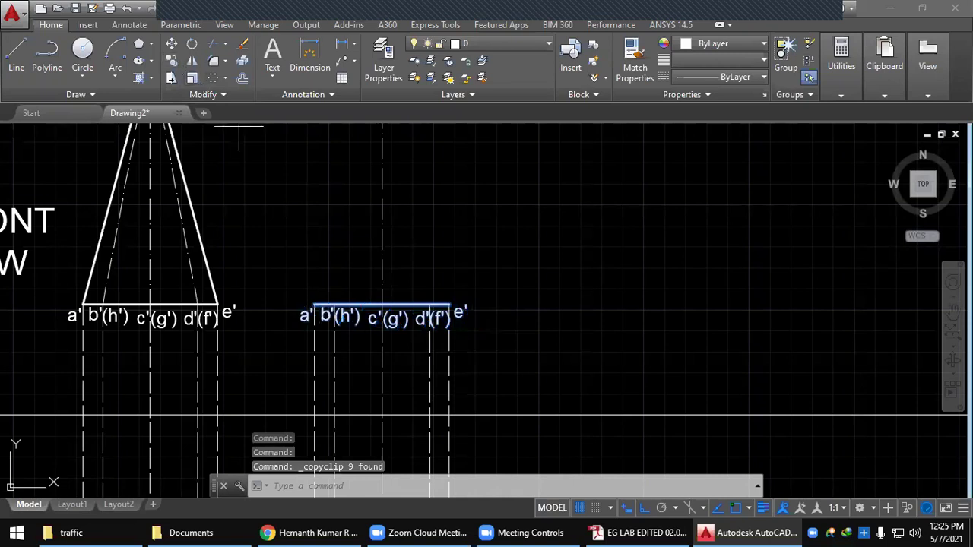
pyautogui.click(382, 305)
pyautogui.moveTo(399, 215); pyautogui.dragTo(382, 404, button='middle')
pyautogui.click(366, 240)
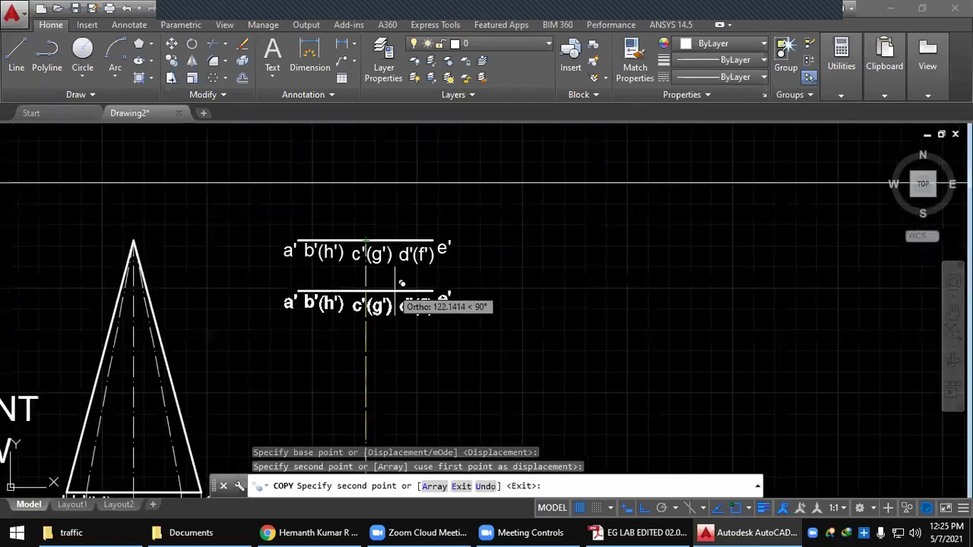
pyautogui.press('Escape')
pyautogui.press('Escape')
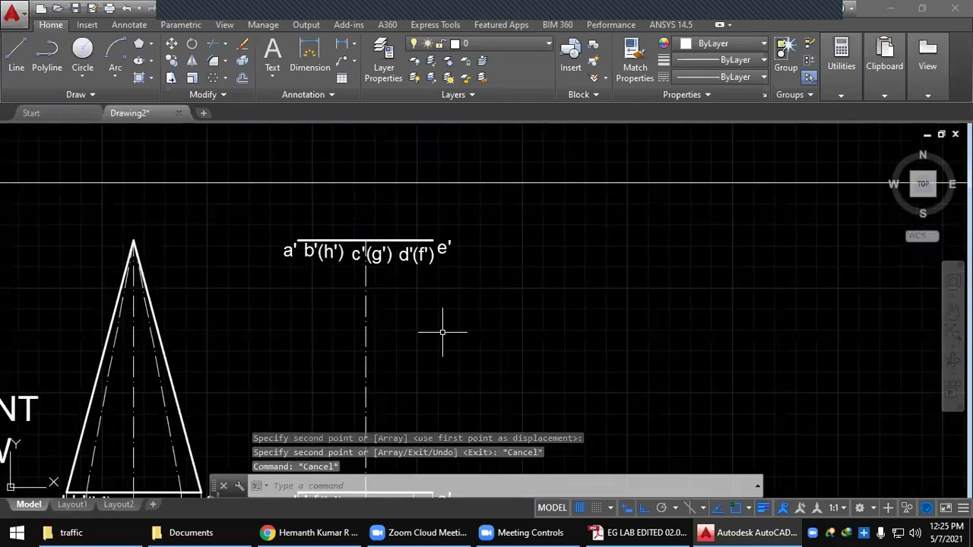
# Try to extend the cylinder's projector at a' above the base line with the Extend command
pyautogui.scroll(-1, 439, 340)
pyautogui.moveTo(439, 339); pyautogui.dragTo(319, 126, button='middle')
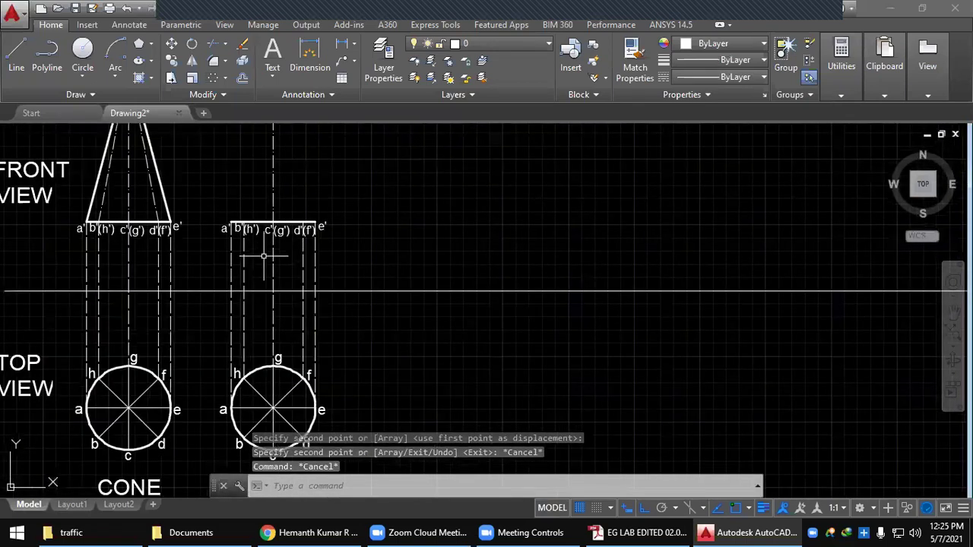
pyautogui.click(243, 254)
pyautogui.click(237, 248)
pyautogui.press('Escape')
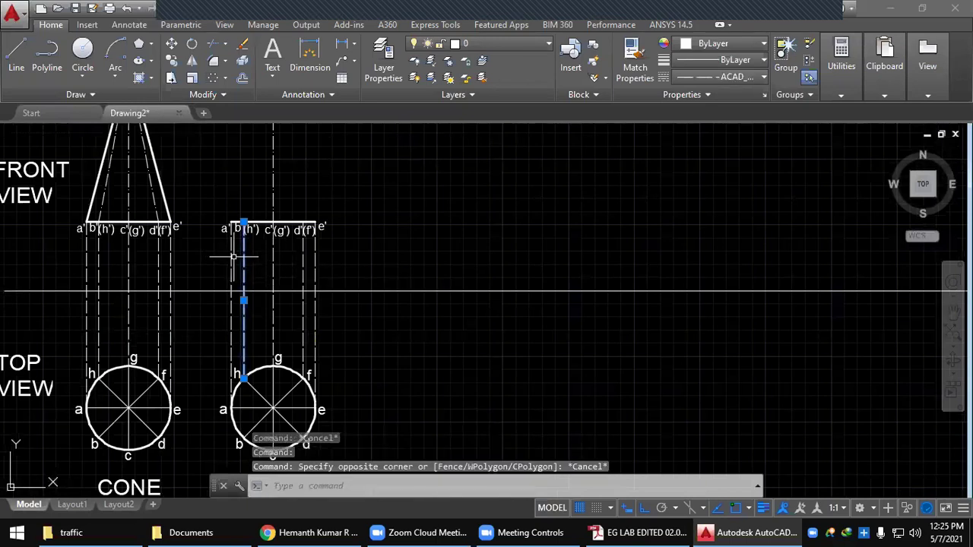
pyautogui.press('Escape')
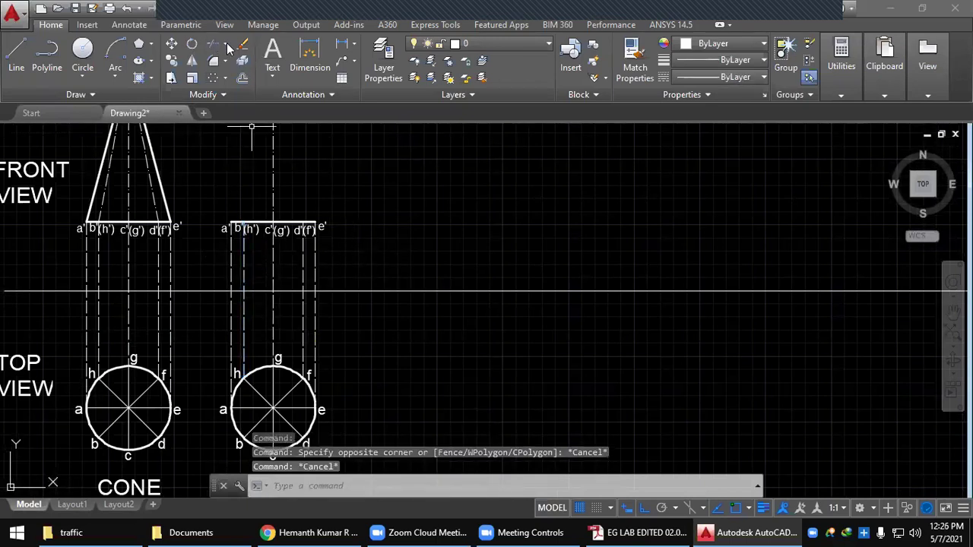
pyautogui.click(226, 43)
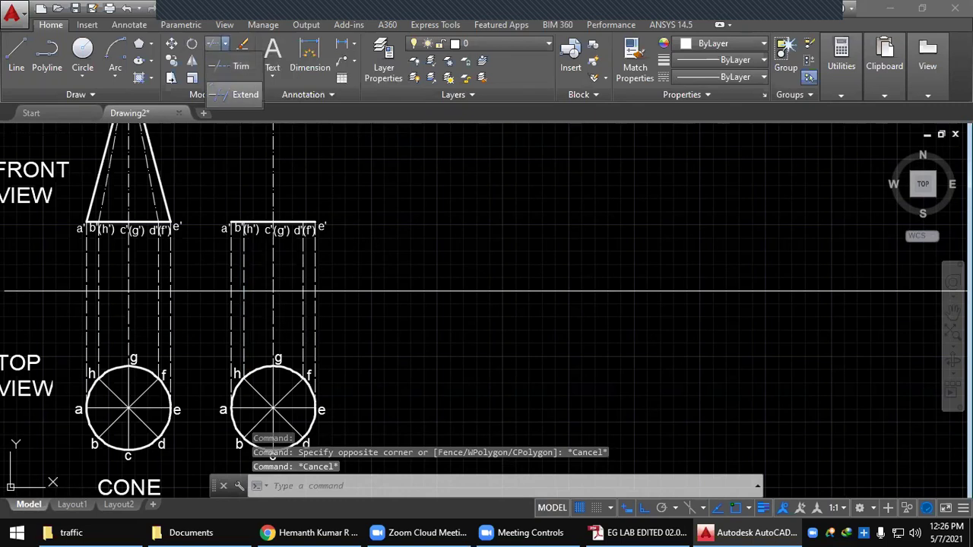
pyautogui.click(234, 96)
pyautogui.press('Return')
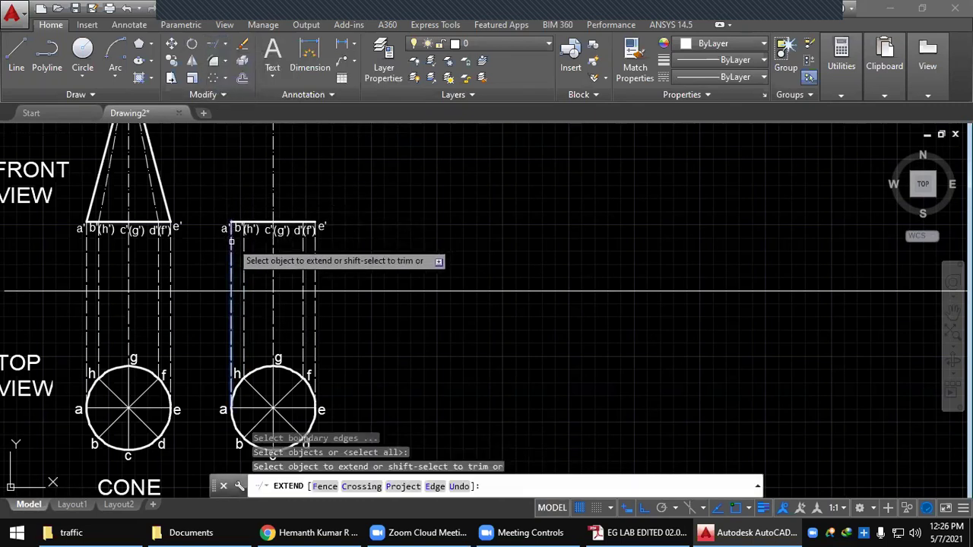
pyautogui.click(231, 228)
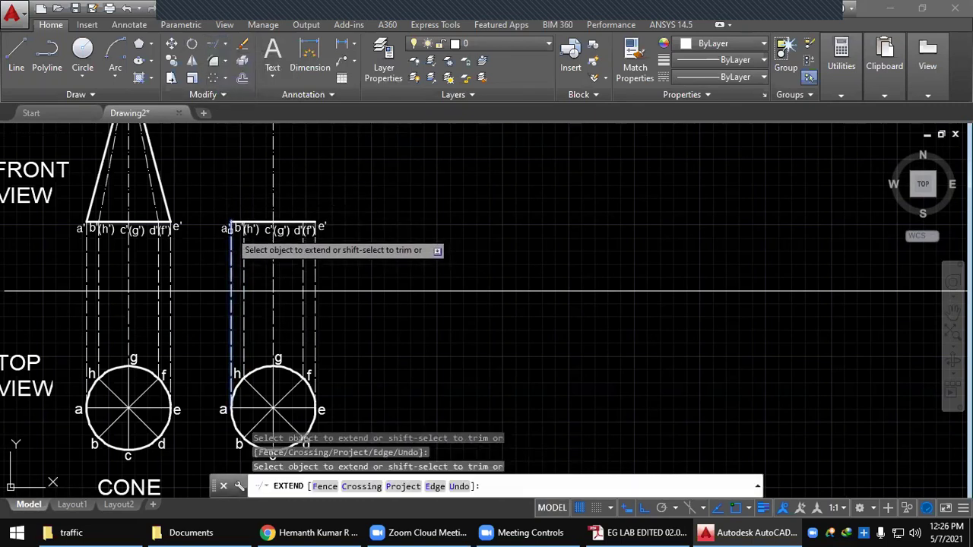
pyautogui.scroll(2, 232, 220)
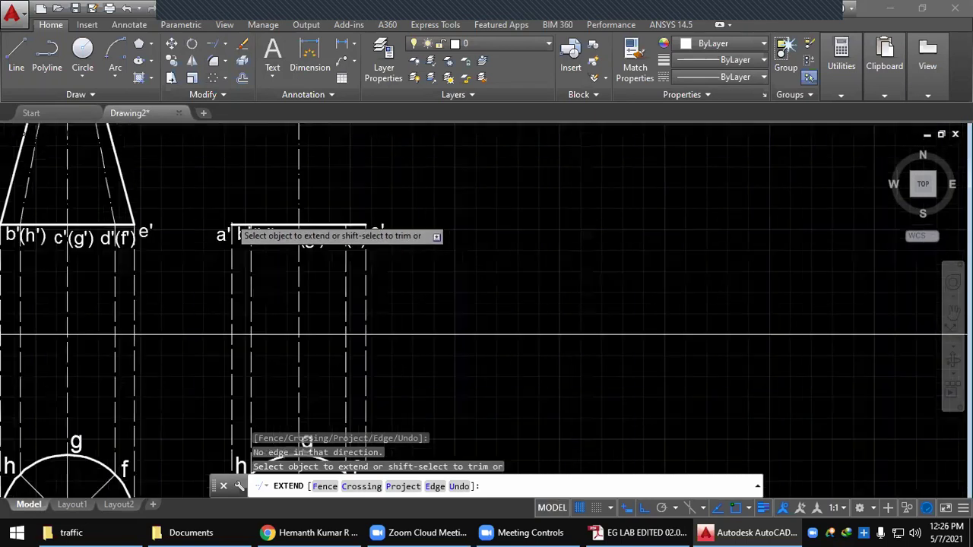
pyautogui.scroll(4, 231, 220)
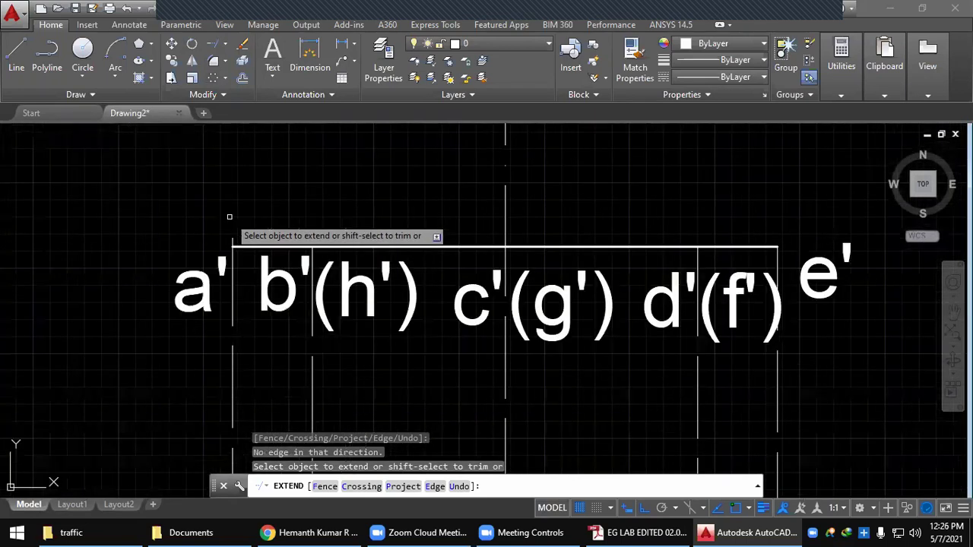
pyautogui.scroll(2, 232, 228)
pyautogui.scroll(-2, 236, 272)
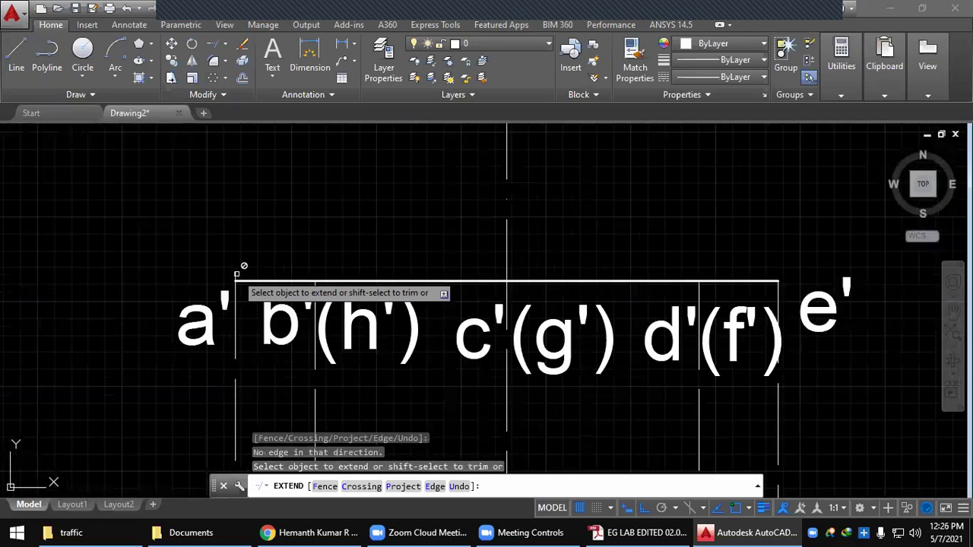
pyautogui.scroll(-4, 237, 272)
pyautogui.scroll(-2, 281, 441)
pyautogui.press('Escape')
# Delete the copied line and all its point labels at the upper end of the cylinder's centre line
pyautogui.moveTo(292, 316); pyautogui.dragTo(273, 420, button='middle')
pyautogui.click(310, 174)
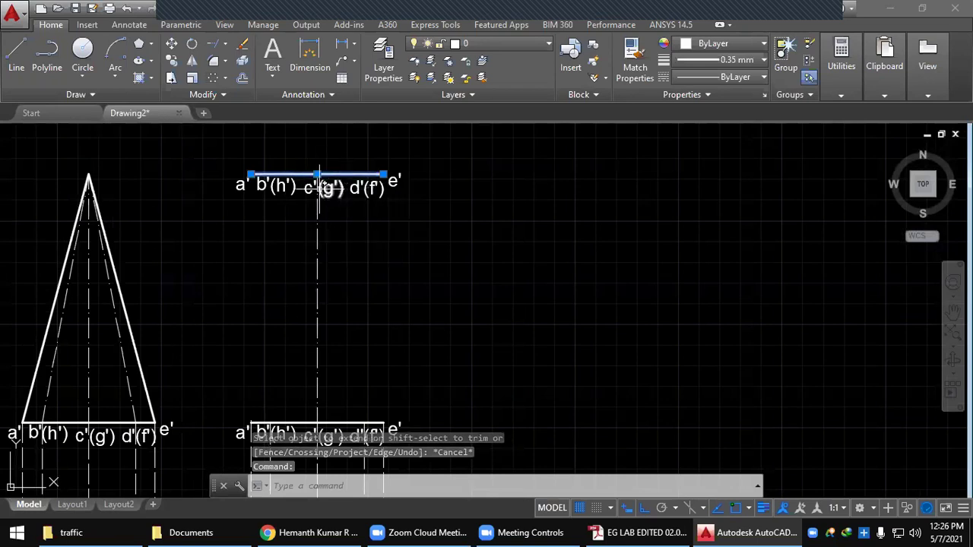
pyautogui.scroll(2, 319, 187)
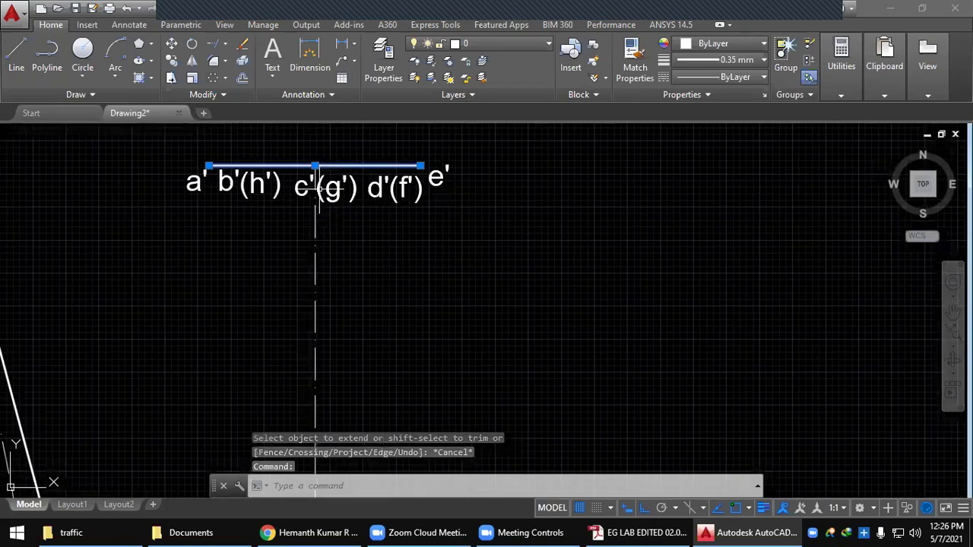
pyautogui.scroll(2, 319, 186)
pyautogui.click(99, 141)
pyautogui.click(572, 228)
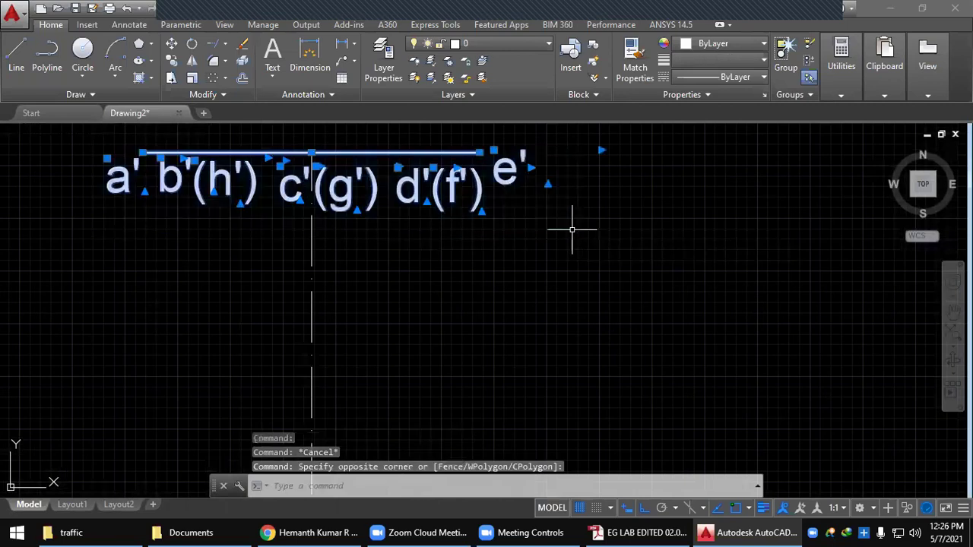
pyautogui.press('Delete')
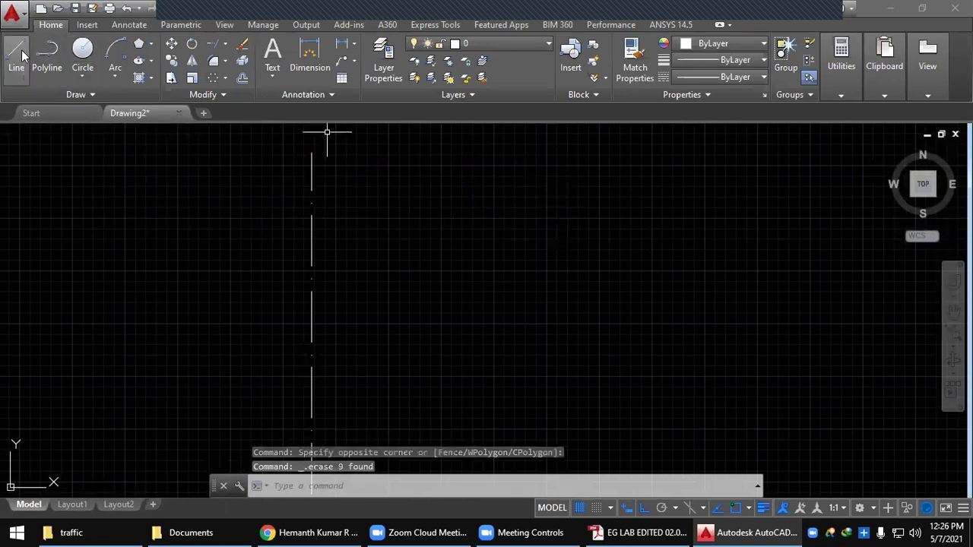
# Draw a horizontal line 80 mm long to the right of the cylinder's centre line
pyautogui.write('l')
pyautogui.press('Return')
pyautogui.click(396, 224)
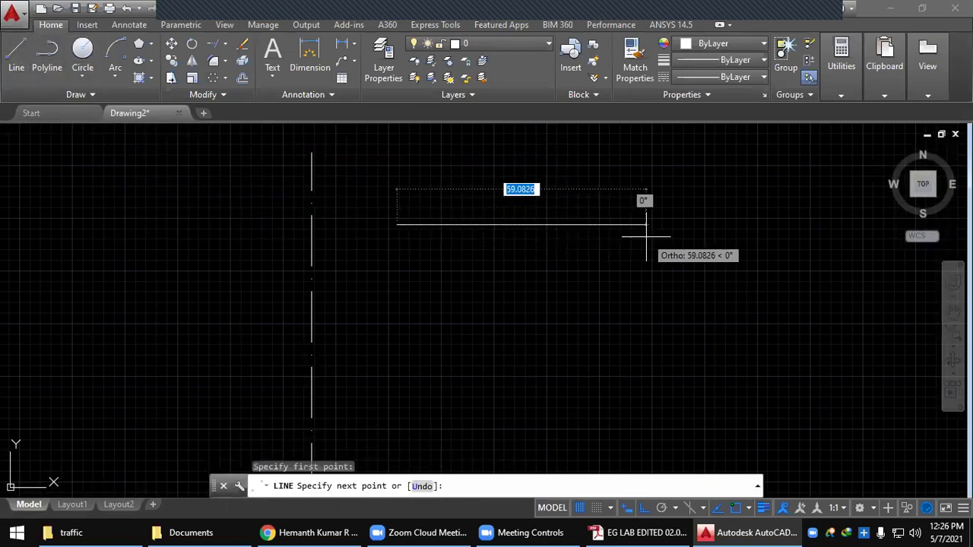
pyautogui.write('80')
pyautogui.press('Return')
pyautogui.press('Escape')
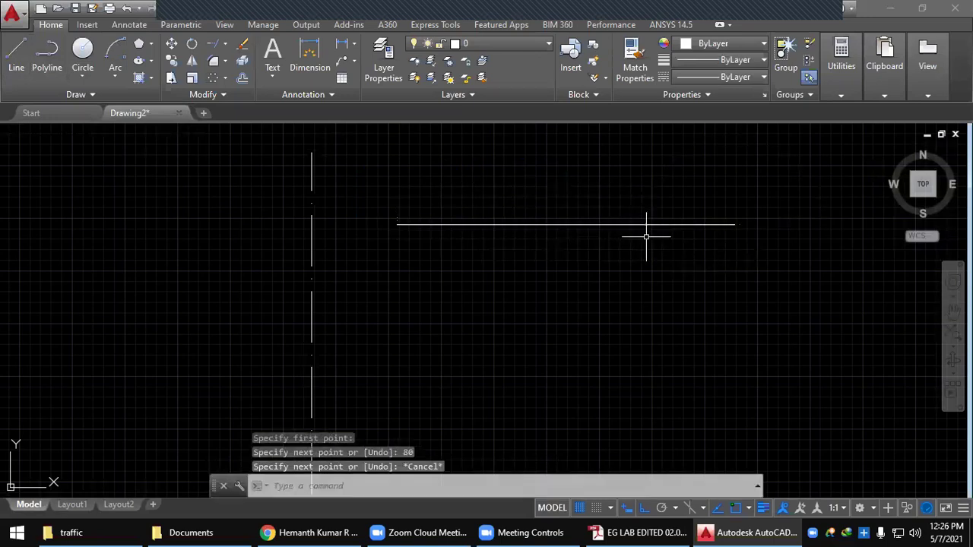
# Move the 80 mm line by its midpoint onto the upper end of the cylinder's centre line
pyautogui.click(583, 225)
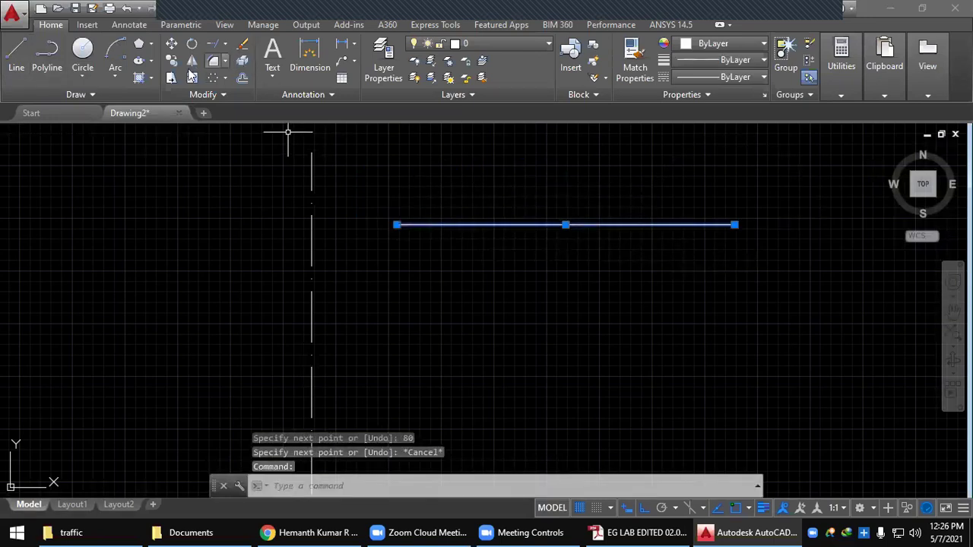
pyautogui.click(171, 44)
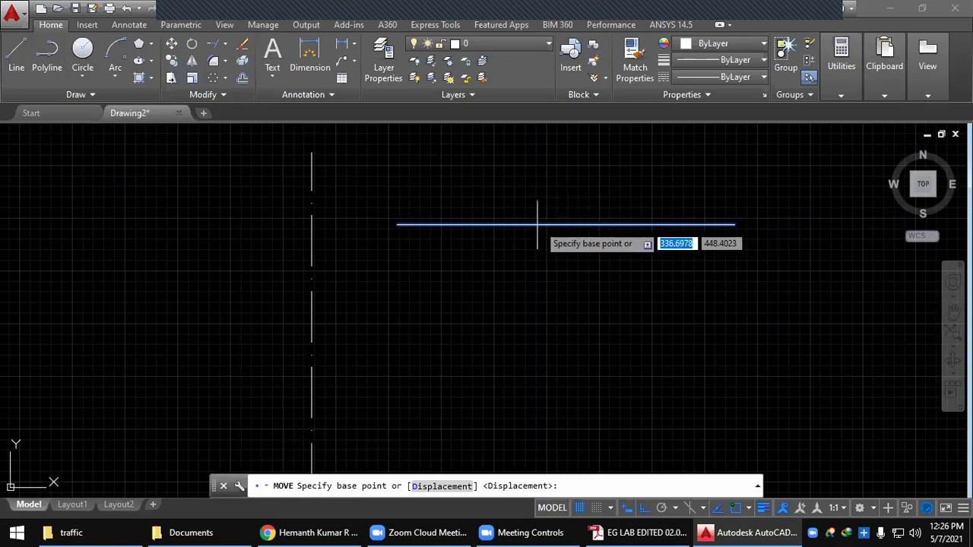
pyautogui.click(750, 508)
pyautogui.click(755, 263)
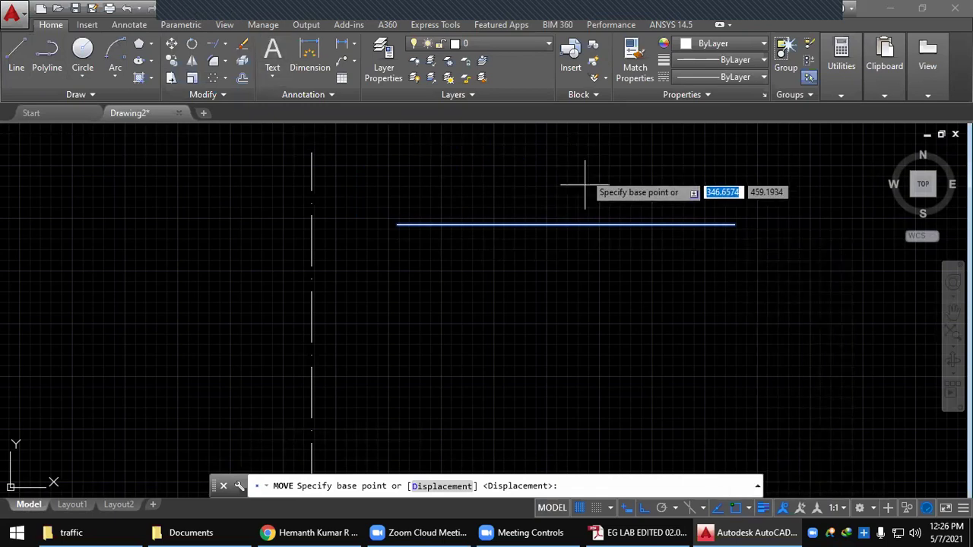
pyautogui.click(566, 225)
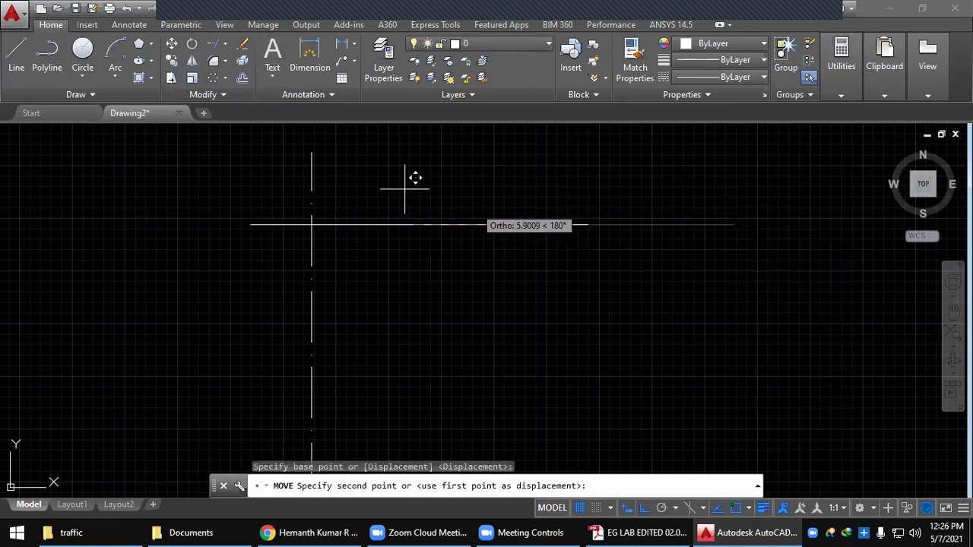
pyautogui.click(312, 152)
pyautogui.press('Escape')
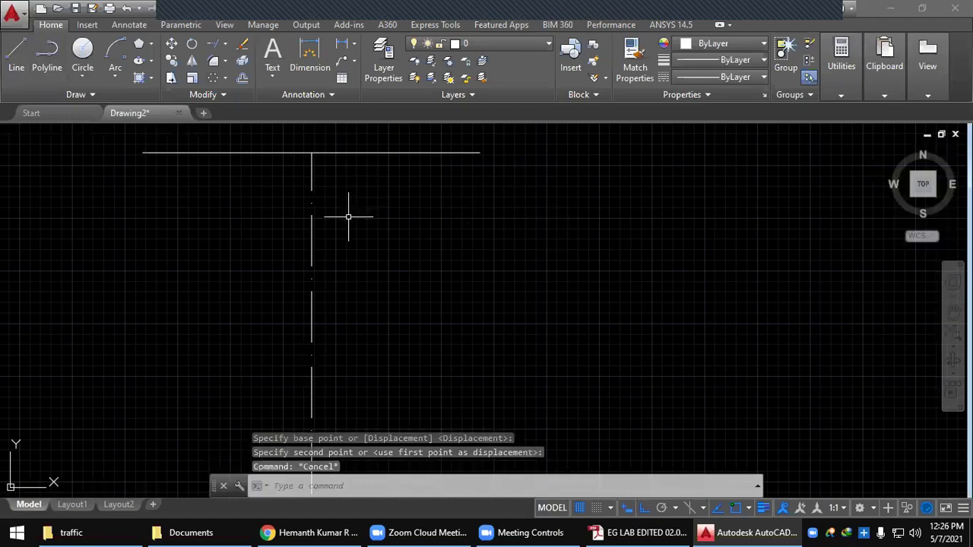
# Try again to extend the projector at a' up to the new top line of the cylinder
pyautogui.scroll(-2, 348, 217)
pyautogui.moveTo(366, 317); pyautogui.dragTo(347, 204, button='middle')
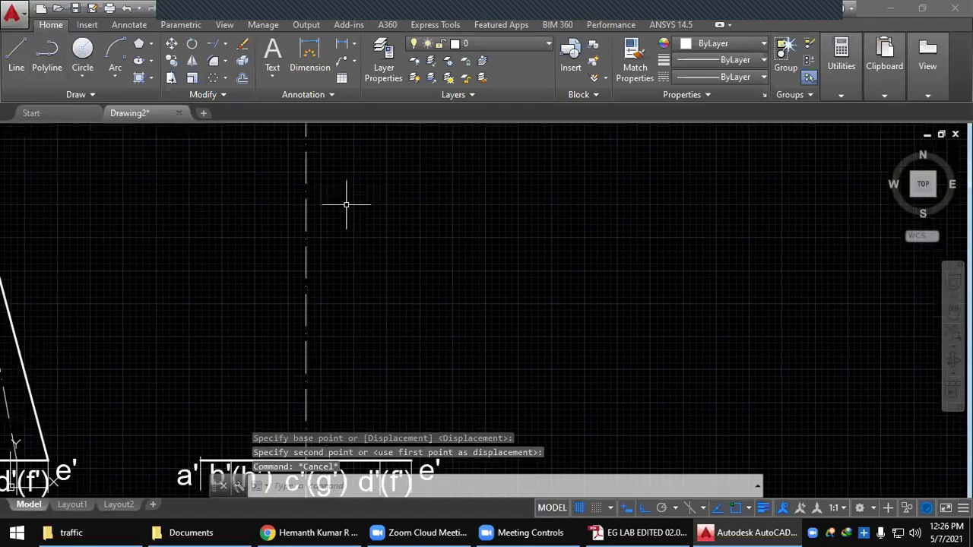
pyautogui.moveTo(227, 449); pyautogui.dragTo(231, 343, button='middle')
pyautogui.press('Escape')
pyautogui.click(204, 380)
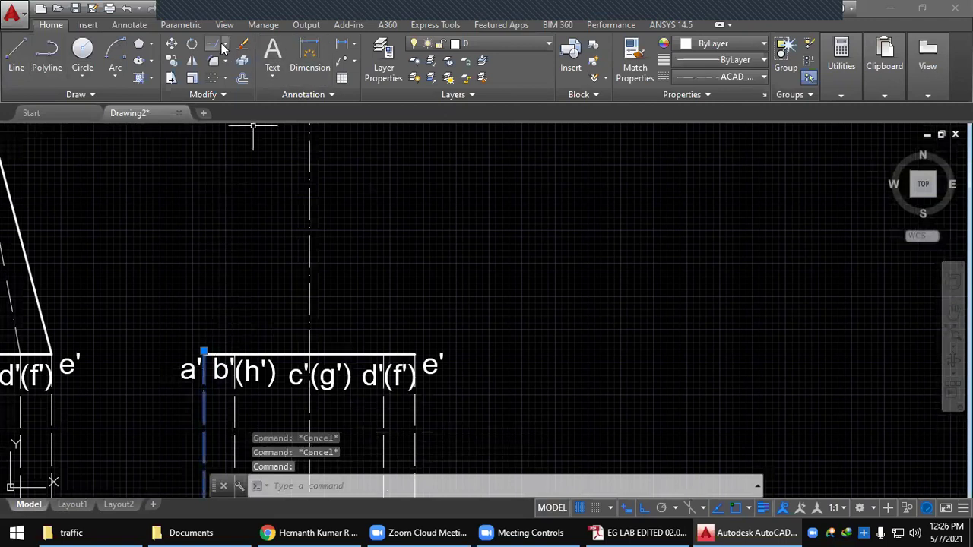
pyautogui.click(228, 47)
pyautogui.rightClick(240, 277)
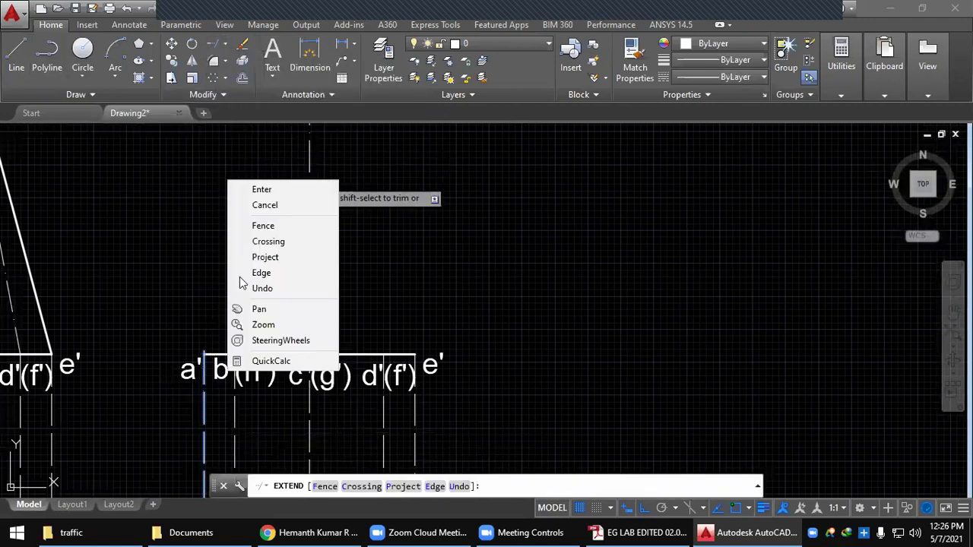
pyautogui.click(265, 204)
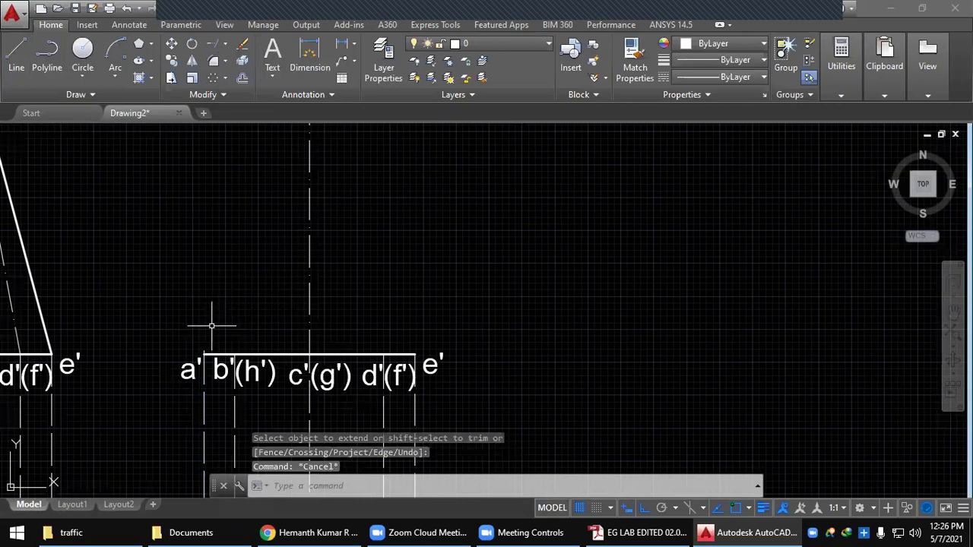
pyautogui.press('Return')
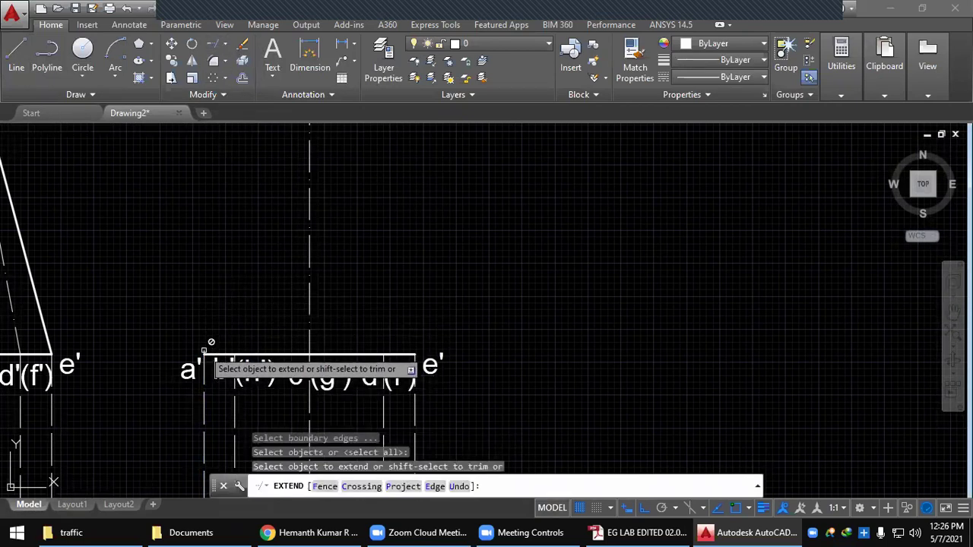
pyautogui.scroll(2, 203, 351)
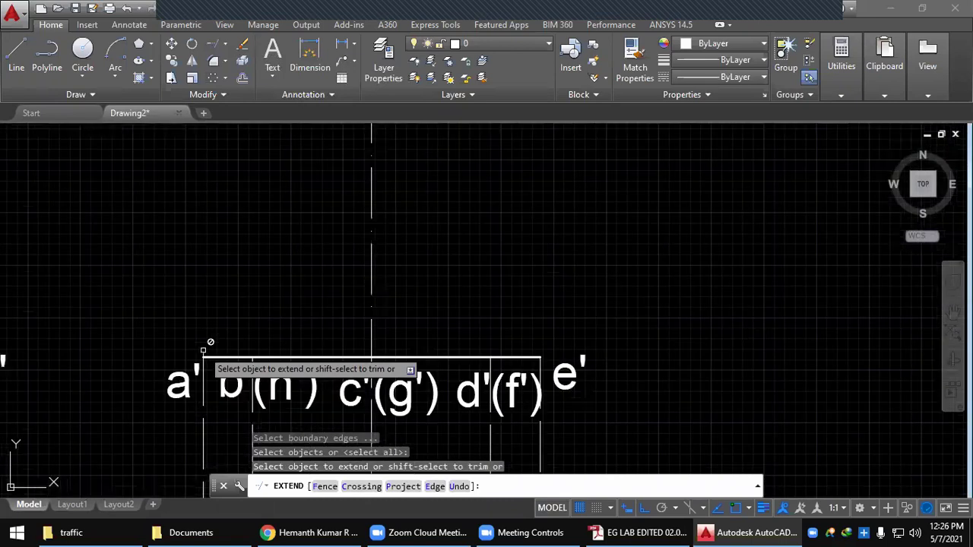
pyautogui.scroll(5, 203, 350)
pyautogui.press('Escape')
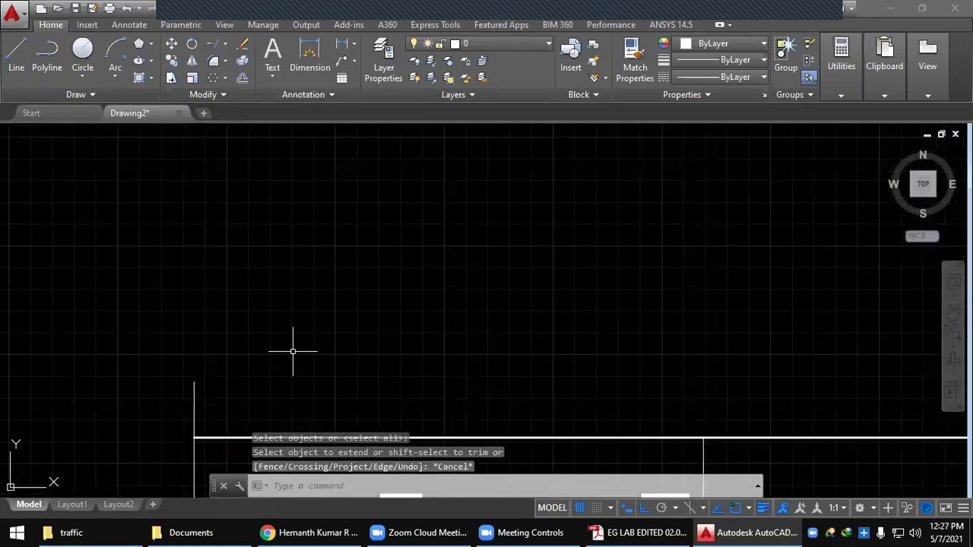
pyautogui.scroll(-1, 292, 350)
pyautogui.scroll(-3, 433, 295)
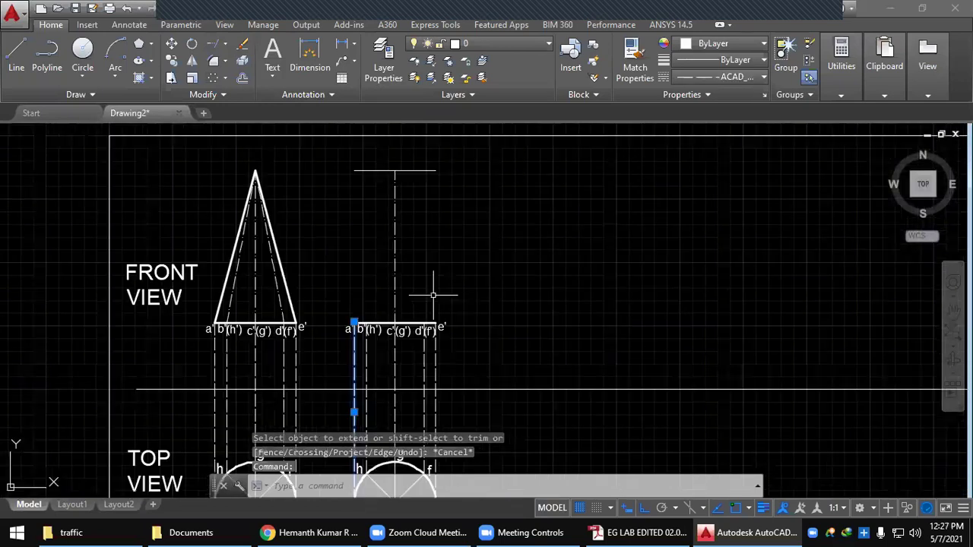
pyautogui.click(367, 350)
pyautogui.click(395, 350)
pyautogui.click(424, 347)
pyautogui.click(436, 334)
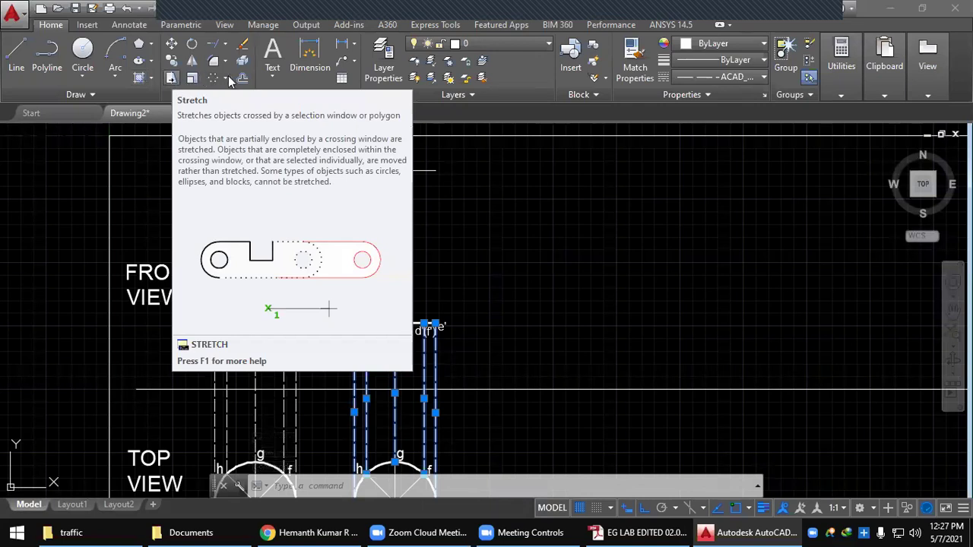
pyautogui.click(225, 46)
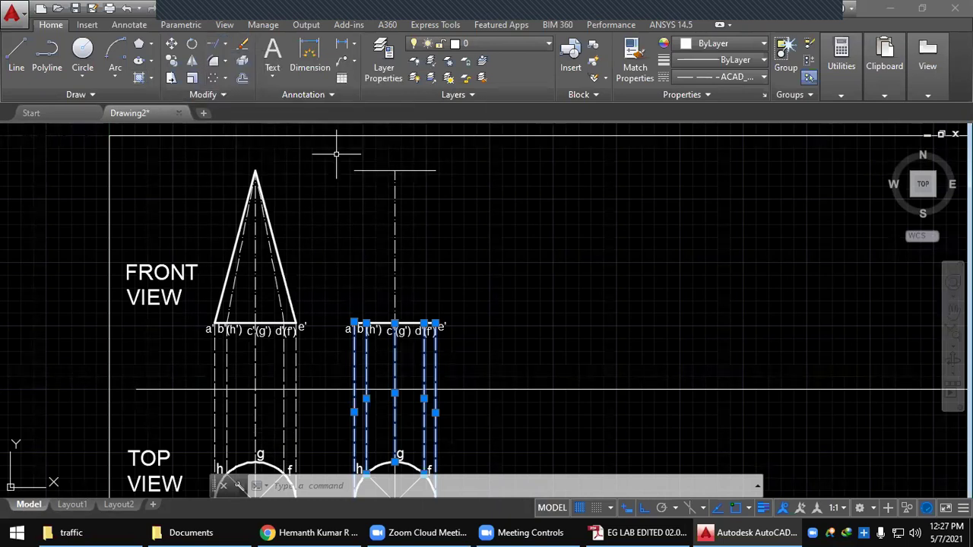
pyautogui.press('Escape')
# Draw a vertical line 150 mm long from a' up to the end of the cylinder's top line
pyautogui.click(16, 52)
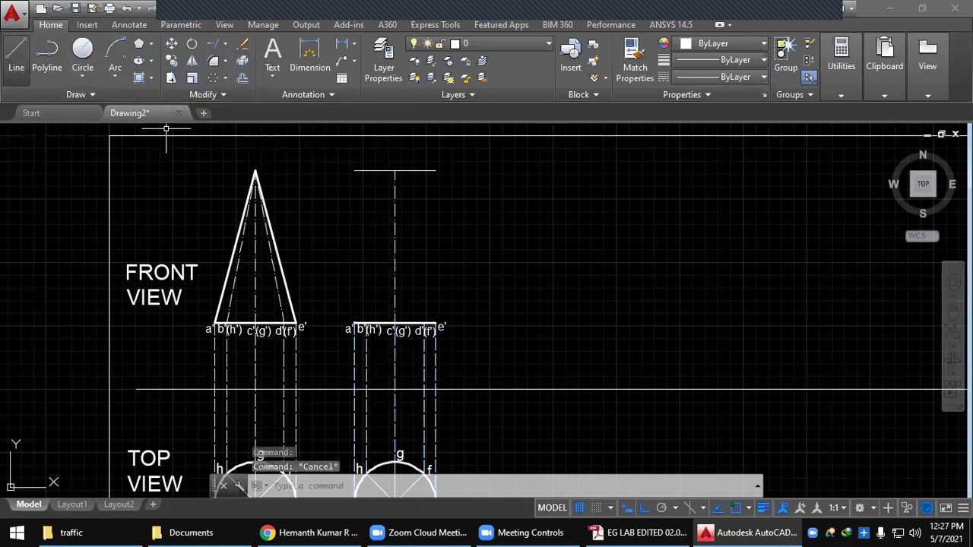
pyautogui.press('Escape')
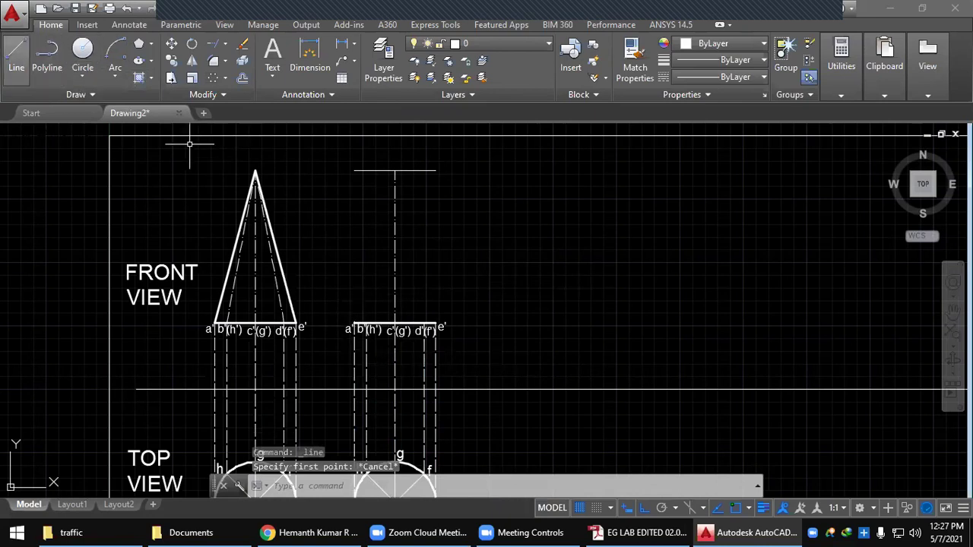
pyautogui.press('Return')
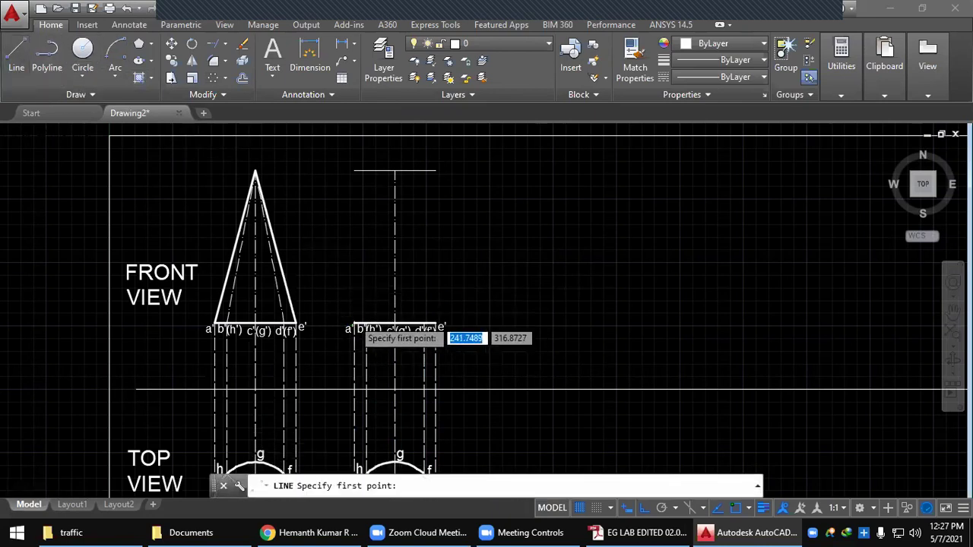
pyautogui.scroll(4, 353, 323)
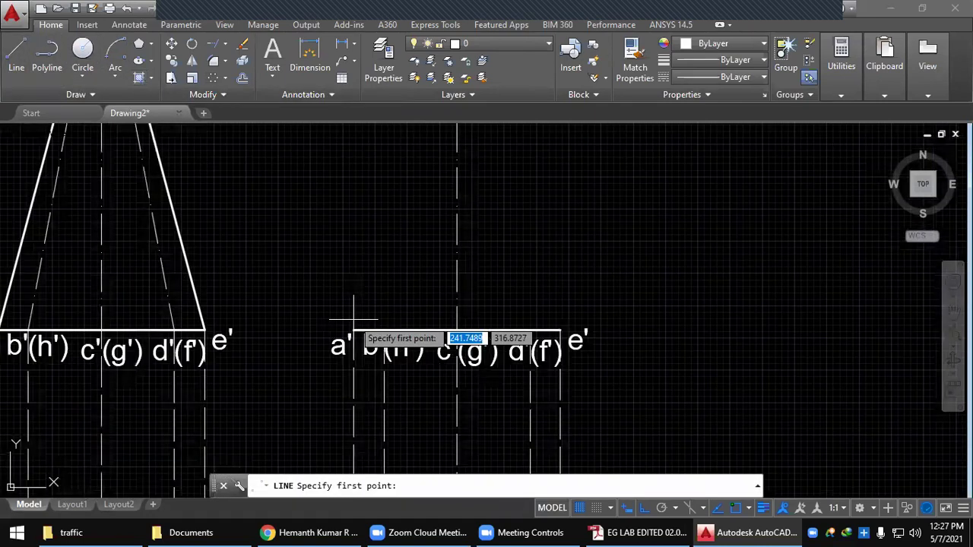
pyautogui.scroll(2, 354, 322)
pyautogui.click(354, 320)
pyautogui.scroll(-6, 354, 320)
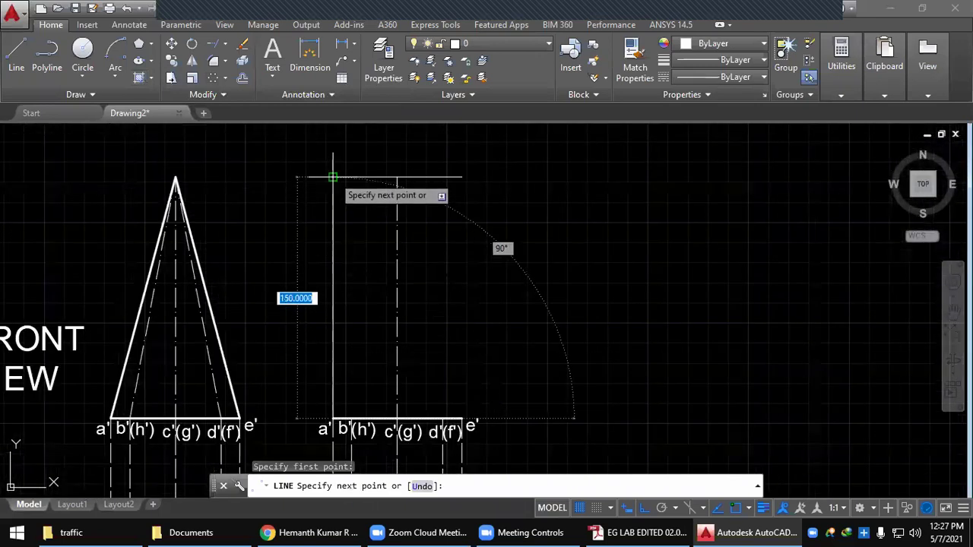
pyautogui.click(330, 162)
pyautogui.press('Escape')
# Draw the cylinder's other vertical side from e' up to the free end of the top line
pyautogui.press('space')
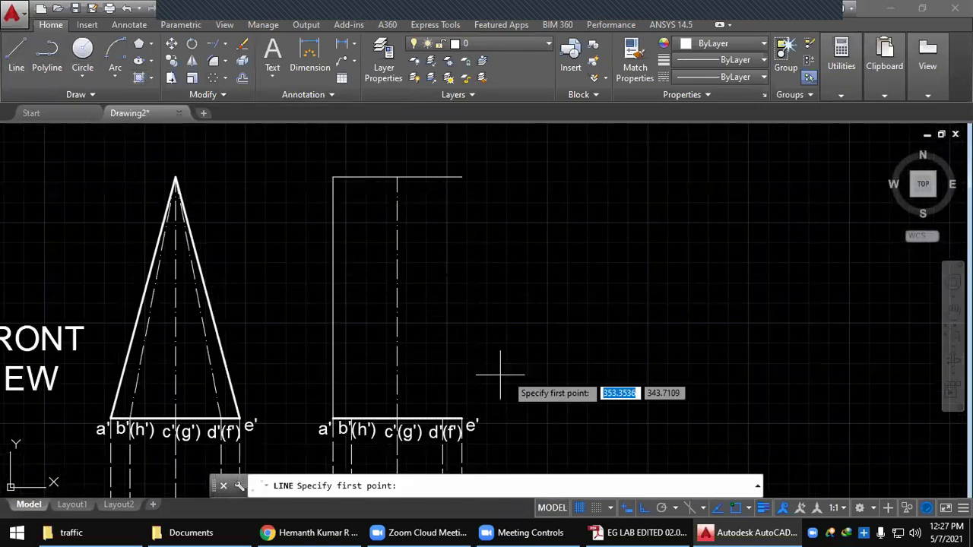
pyautogui.click(462, 419)
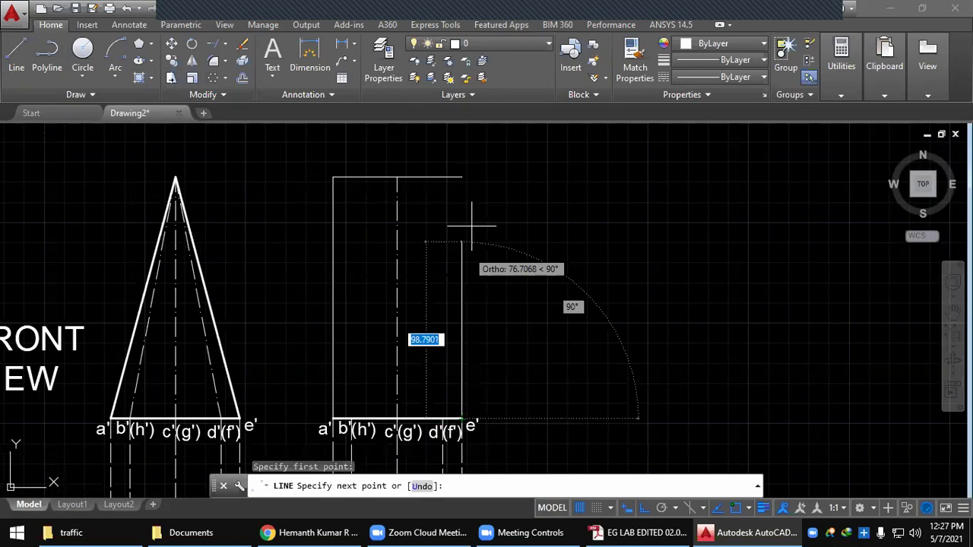
pyautogui.click(462, 176)
pyautogui.press('Escape')
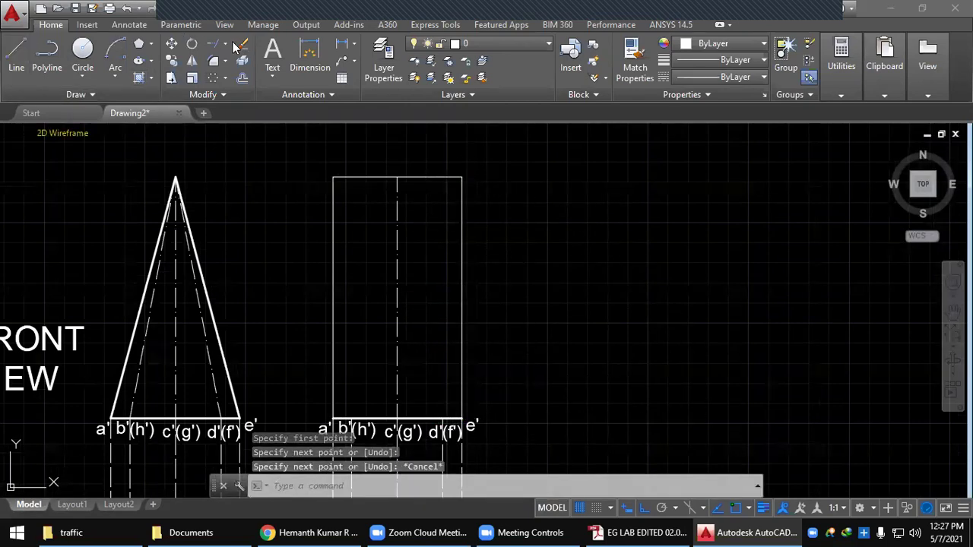
# Try to extend the projector at b'(h') up to the cylinder's top line
pyautogui.write('ex')
pyautogui.press('Return')
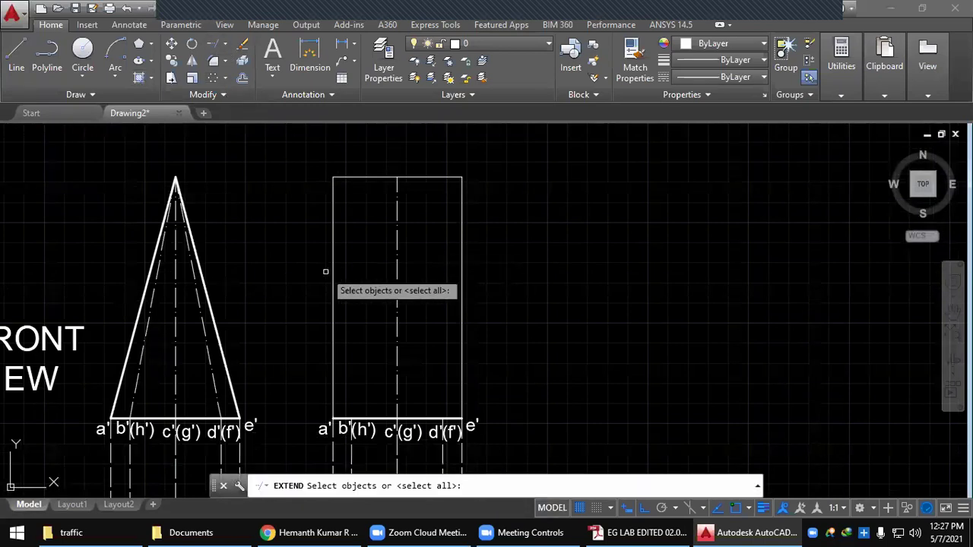
pyautogui.press('Return')
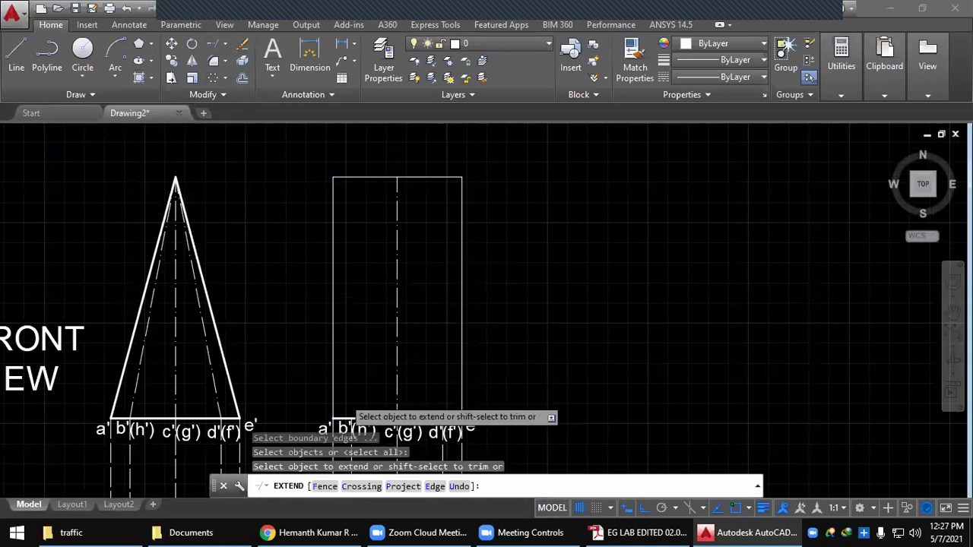
pyautogui.scroll(2, 349, 397)
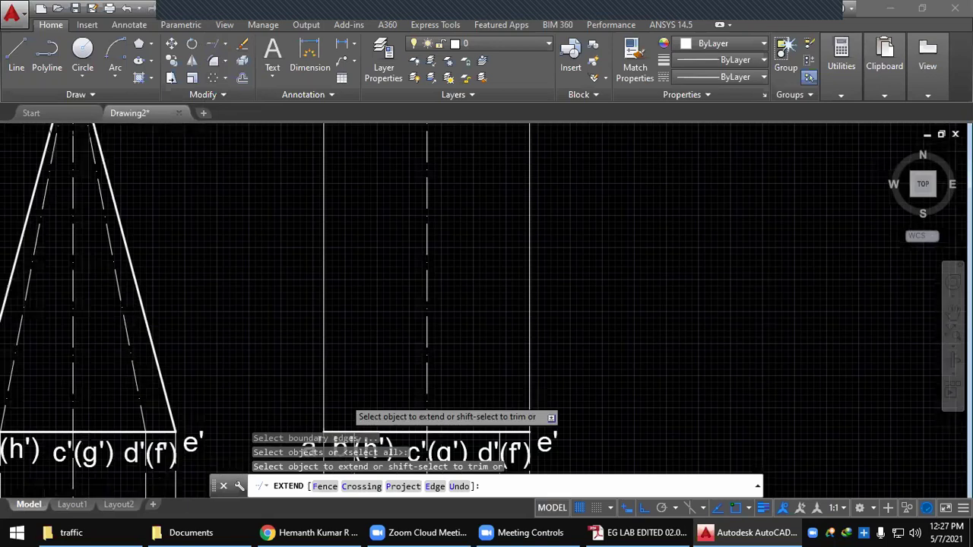
pyautogui.scroll(2, 362, 409)
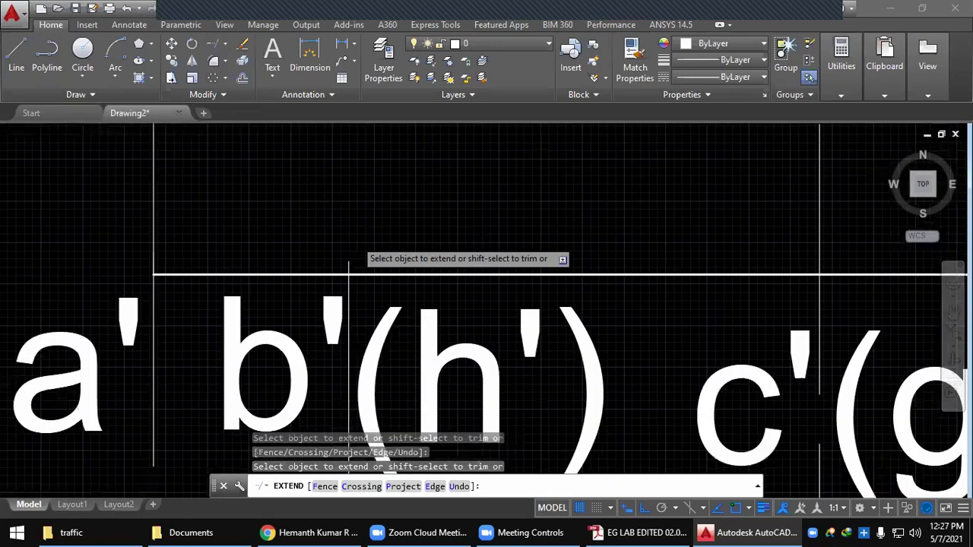
pyautogui.scroll(1, 354, 242)
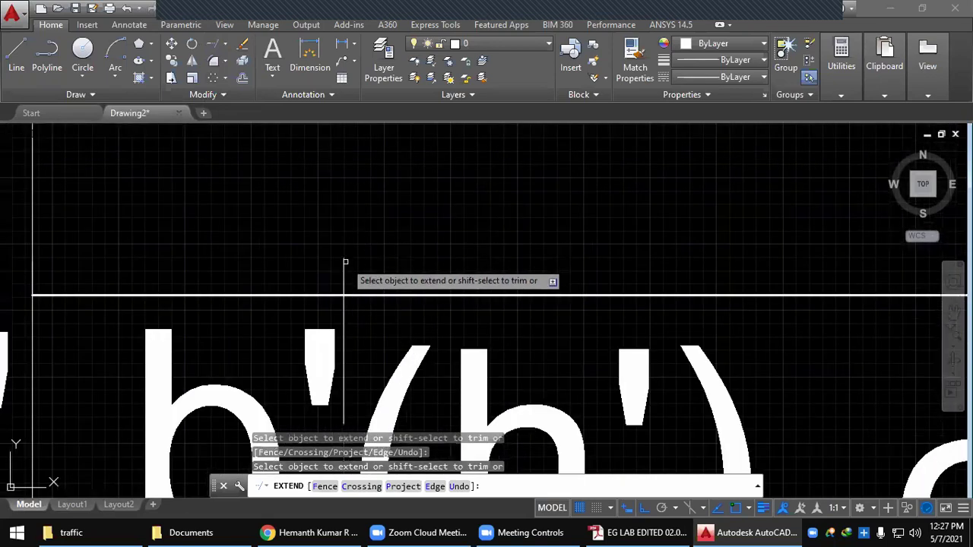
pyautogui.press('Escape')
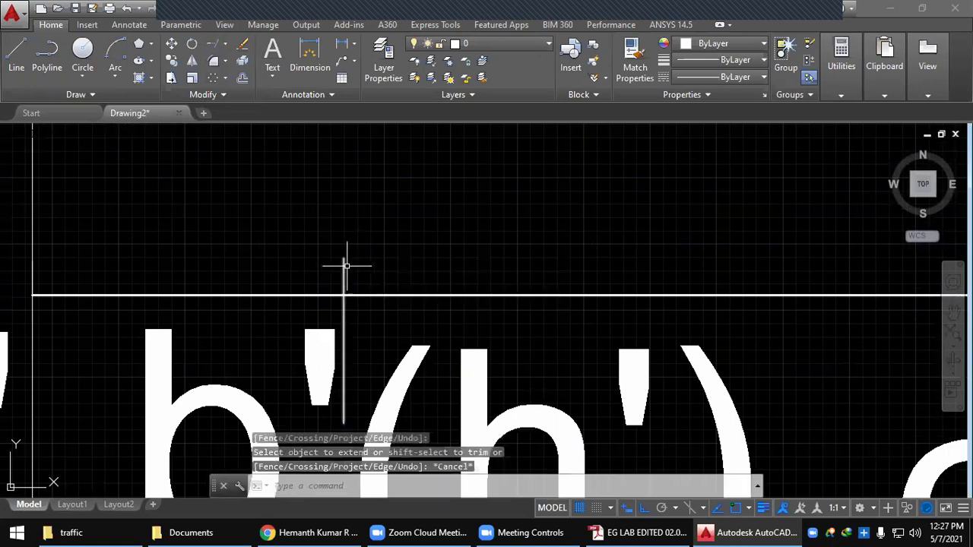
# Set the linetype of the cylinder's five projectors to ByLayer
pyautogui.click(344, 266)
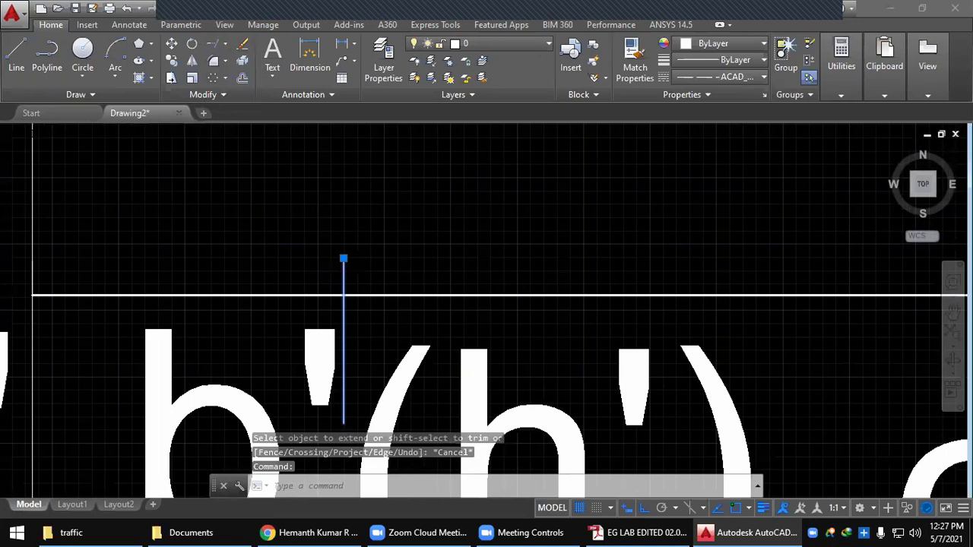
pyautogui.scroll(-2, 413, 270)
pyautogui.scroll(-4, 441, 277)
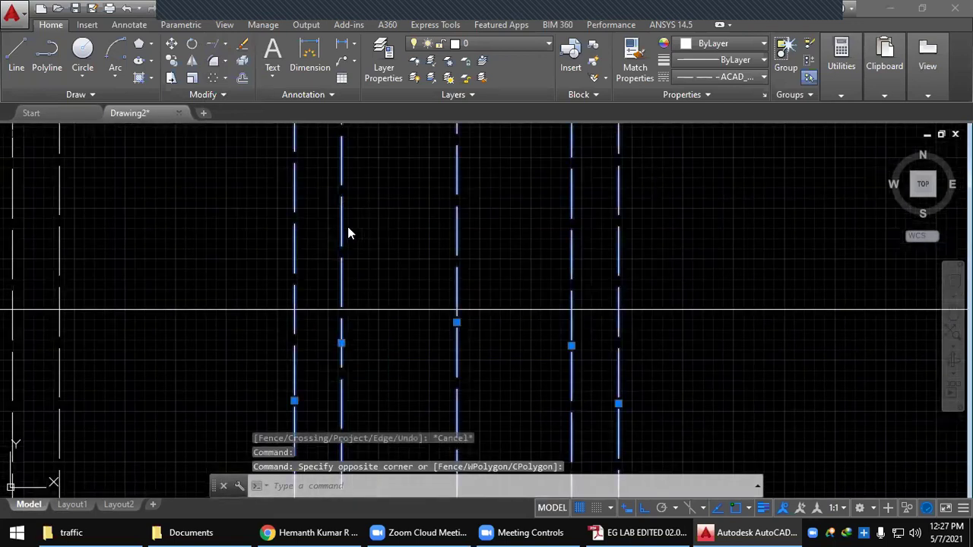
pyautogui.rightClick(348, 227)
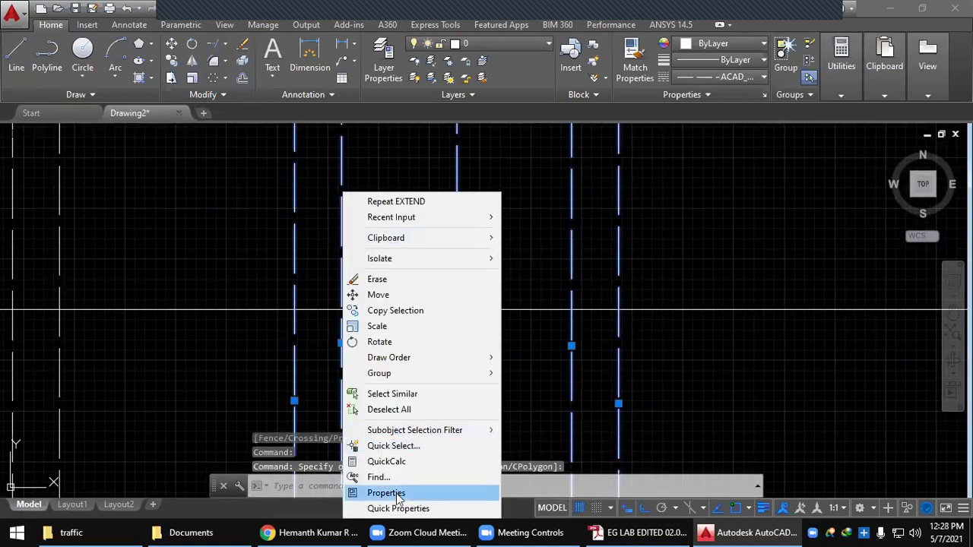
pyautogui.click(372, 490)
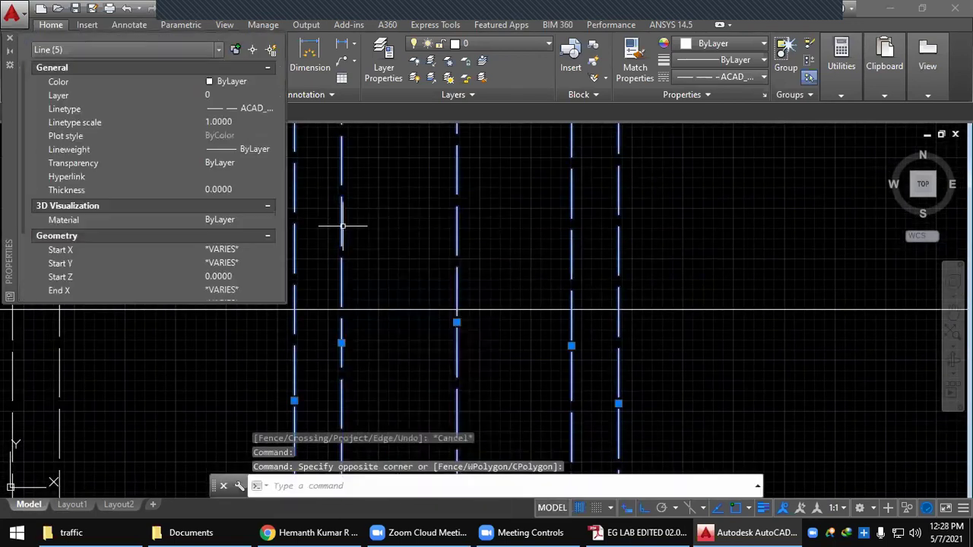
pyautogui.click(263, 126)
pyautogui.click(260, 119)
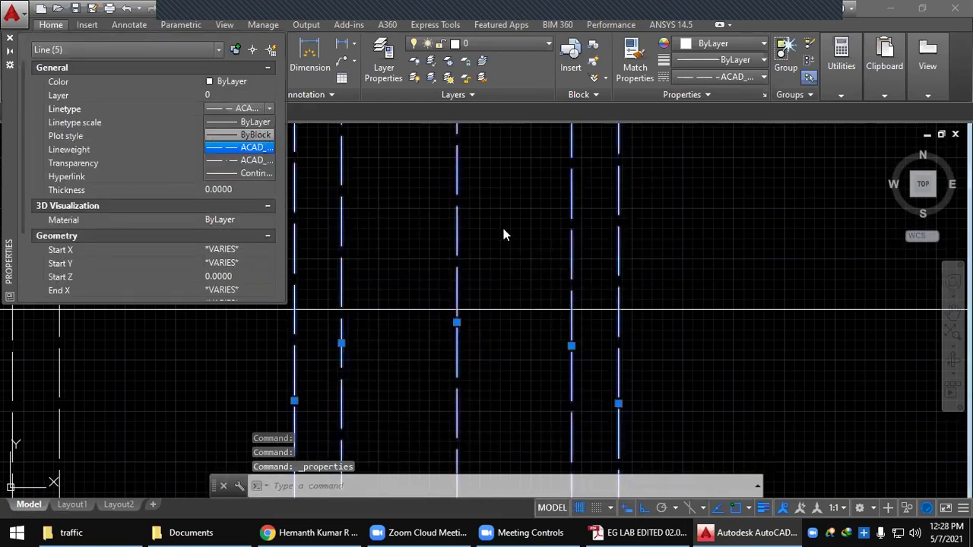
pyautogui.scroll(-2, 480, 213)
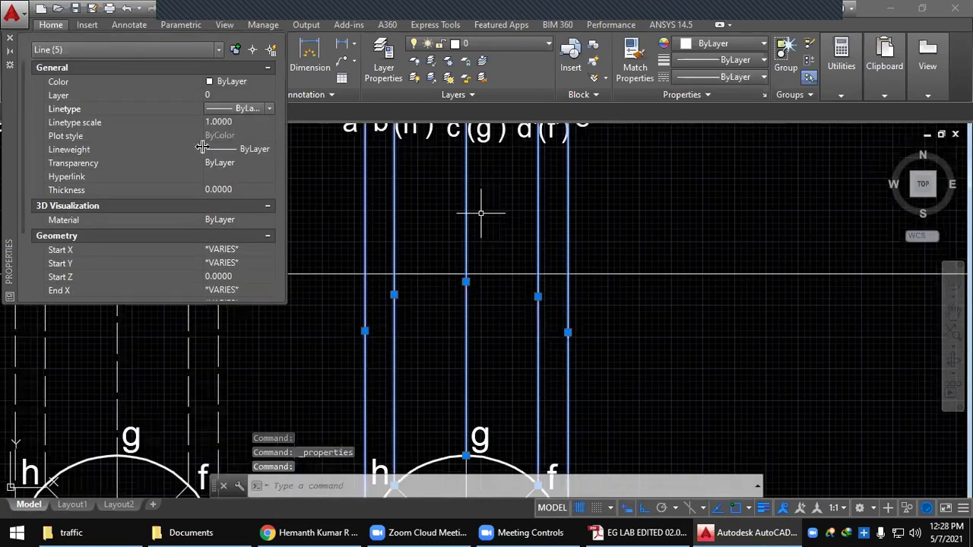
pyautogui.moveTo(480, 213); pyautogui.dragTo(448, 276, button='middle')
pyautogui.press('Escape')
pyautogui.press('Escape')
pyautogui.click(10, 38)
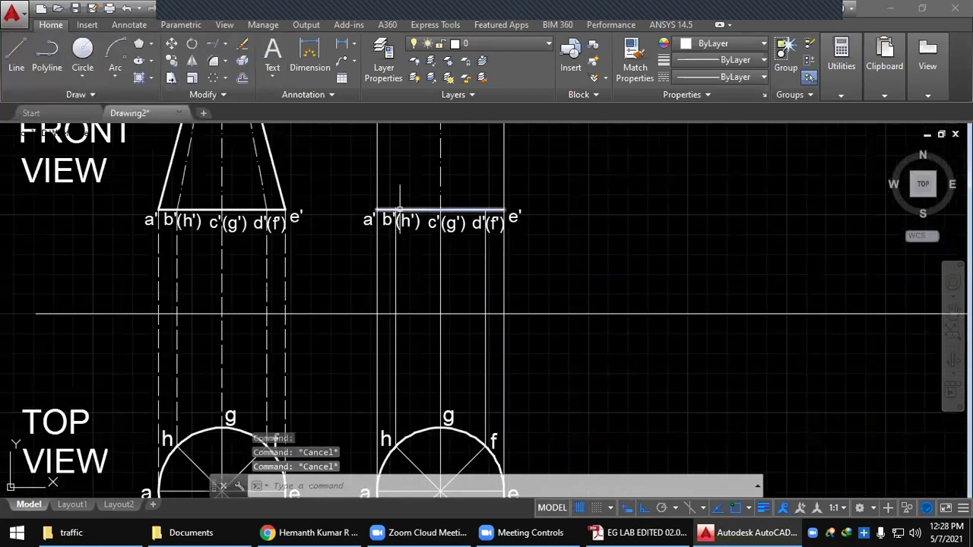
# Try again to extend the ByLayer projector at b'(h') up through the cylinder's front view
pyautogui.scroll(4, 400, 210)
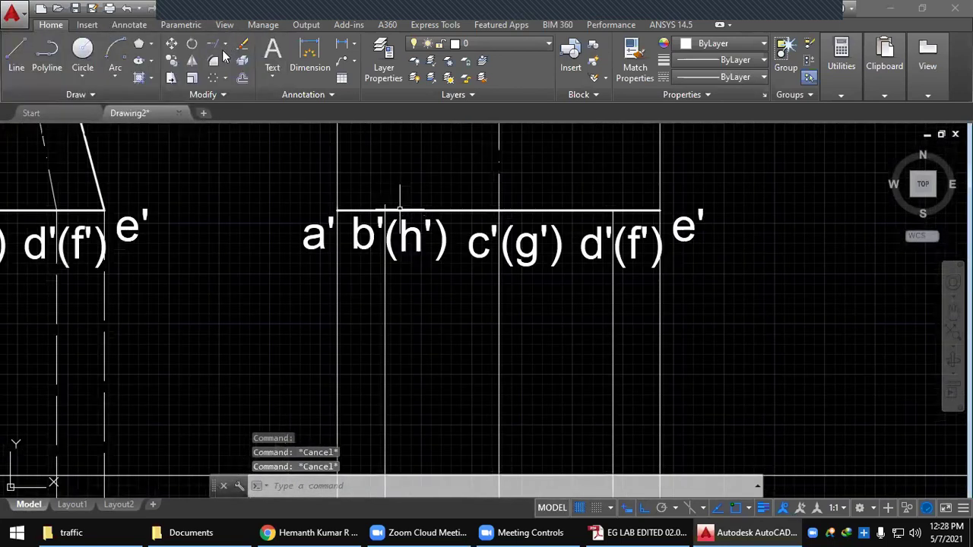
pyautogui.click(213, 43)
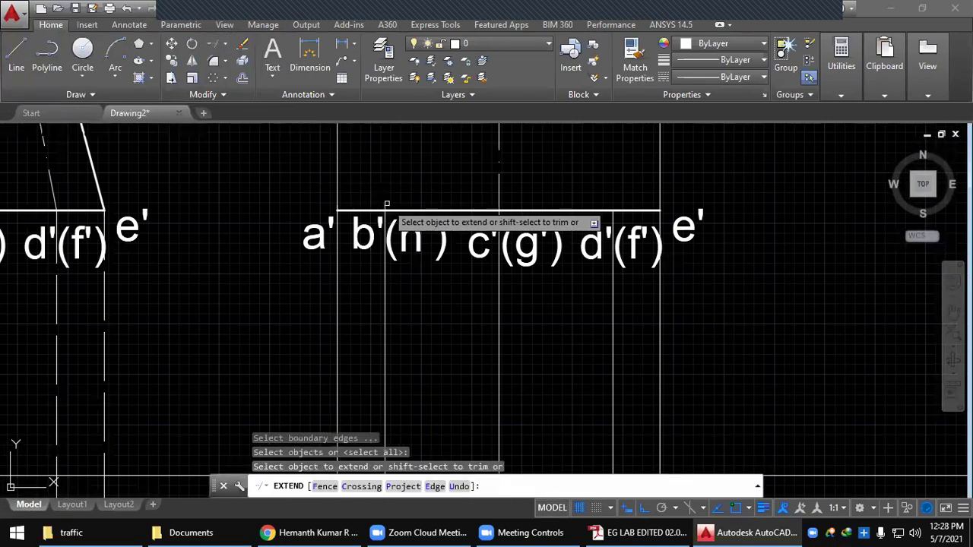
pyautogui.press('Escape')
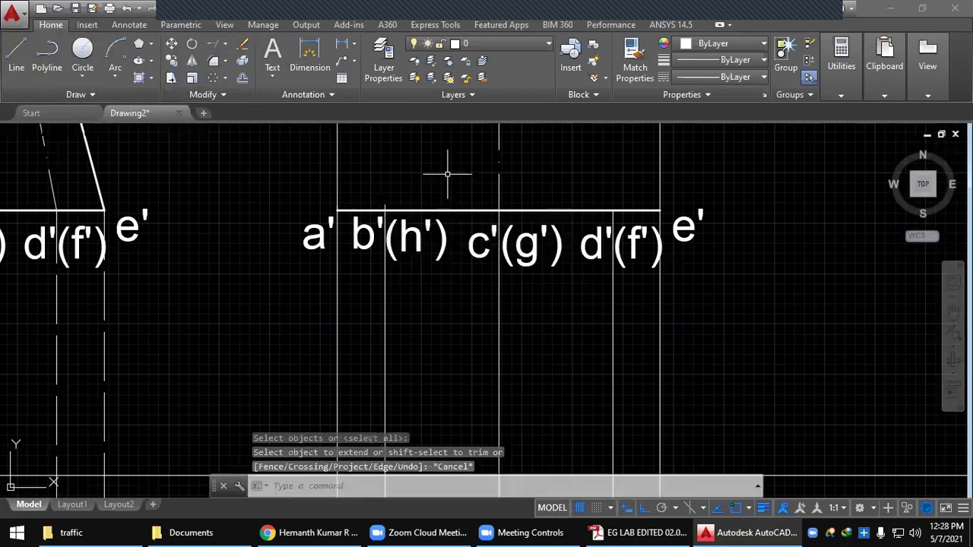
pyautogui.scroll(-2, 447, 174)
pyautogui.moveTo(445, 163); pyautogui.dragTo(344, 374, button='middle')
pyautogui.moveTo(336, 152); pyautogui.dragTo(309, 305, button='middle')
pyautogui.click(309, 169)
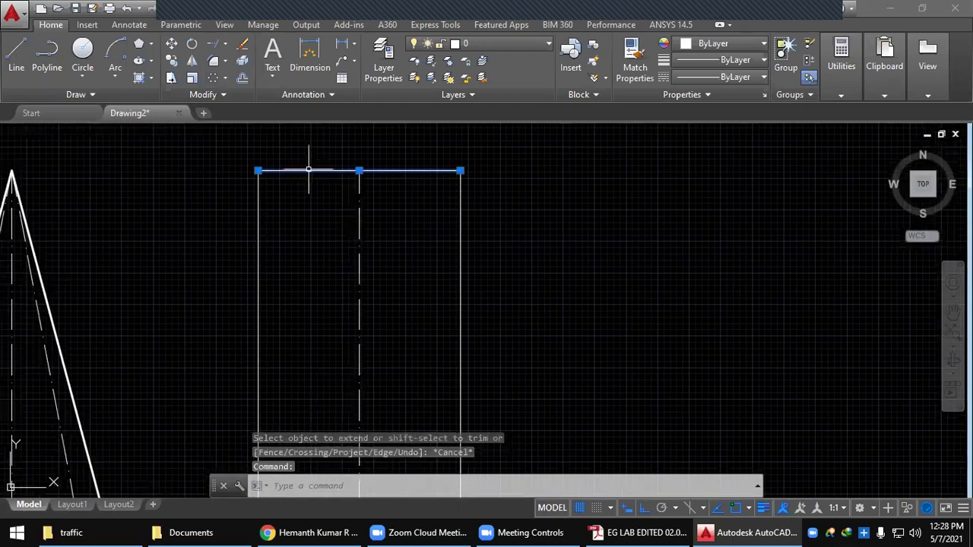
pyautogui.press('Escape')
# Delete the five projectors between the cylinder's front view and top view
pyautogui.scroll(-1, 342, 241)
pyautogui.scroll(-2, 343, 241)
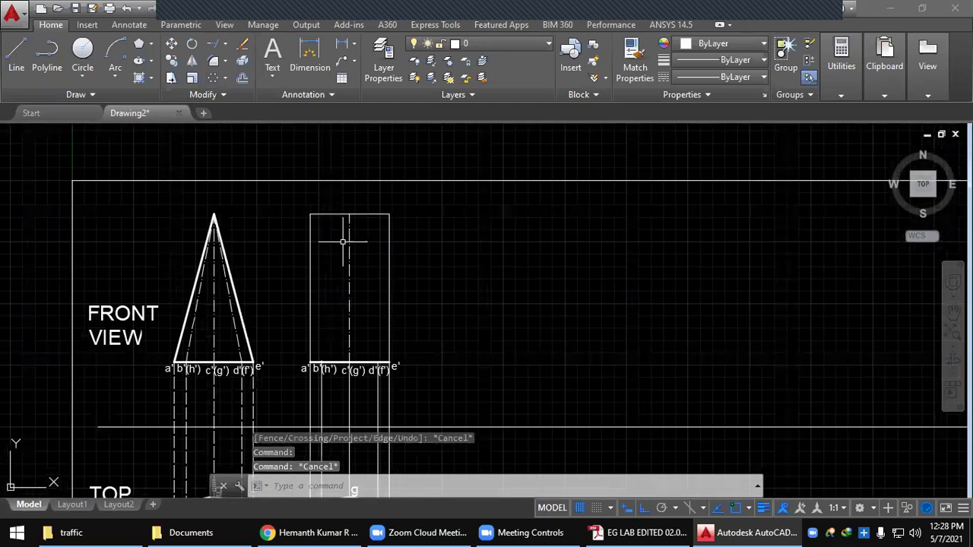
pyautogui.scroll(-2, 343, 242)
pyautogui.moveTo(344, 244); pyautogui.dragTo(303, 162, button='middle')
pyautogui.click(345, 259)
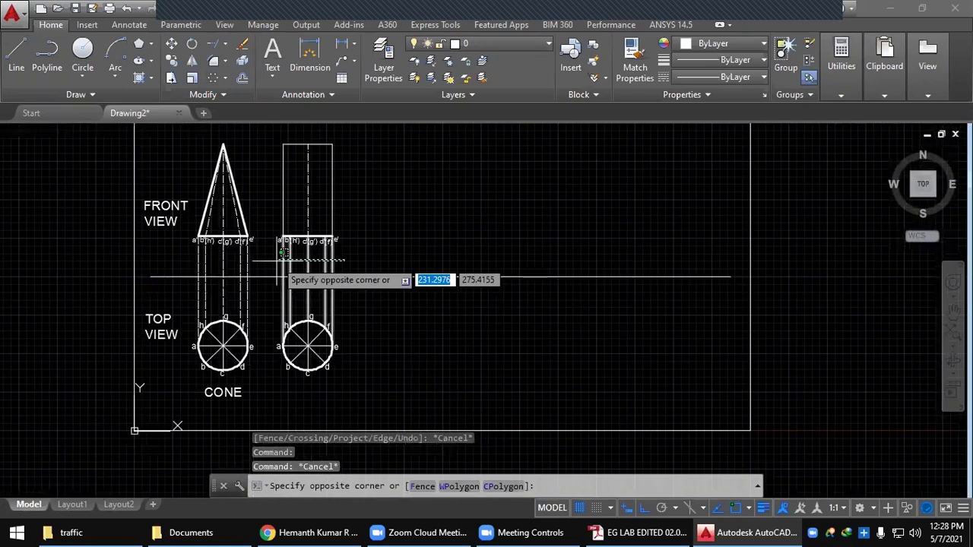
pyautogui.moveTo(283, 253); pyautogui.dragTo(283, 254)
pyautogui.press('Delete')
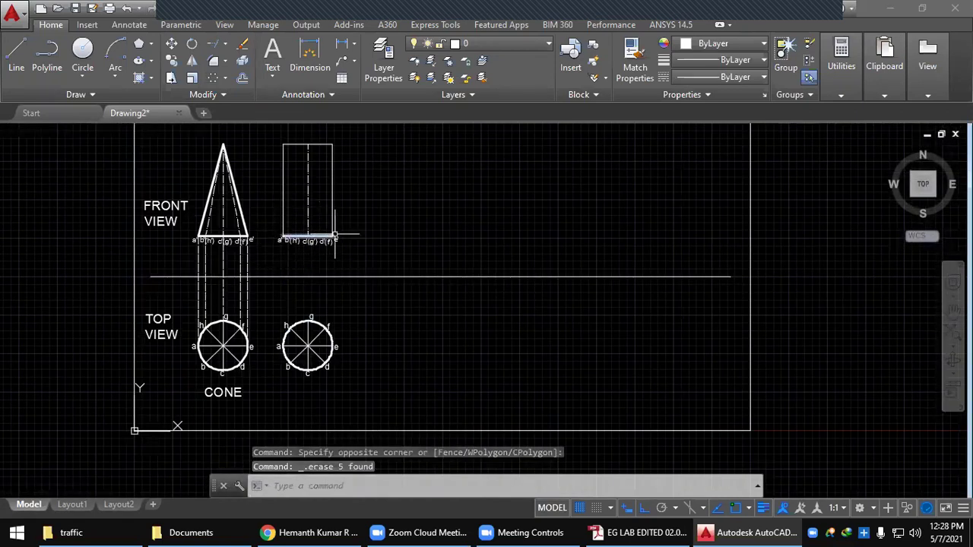
# Replace the thick base line of the cylinder's front view with a new 80 mm line from a' to e'
pyautogui.click(312, 237)
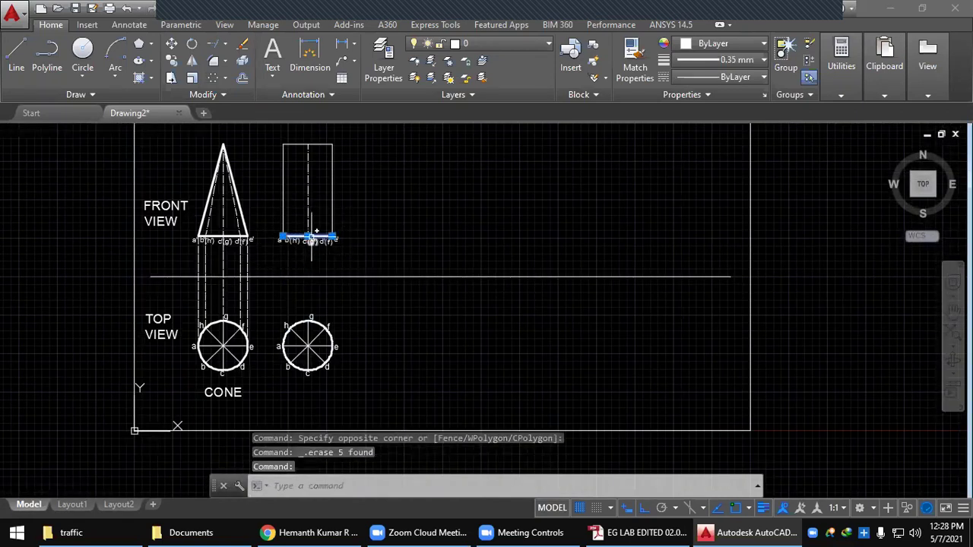
pyautogui.press('Delete')
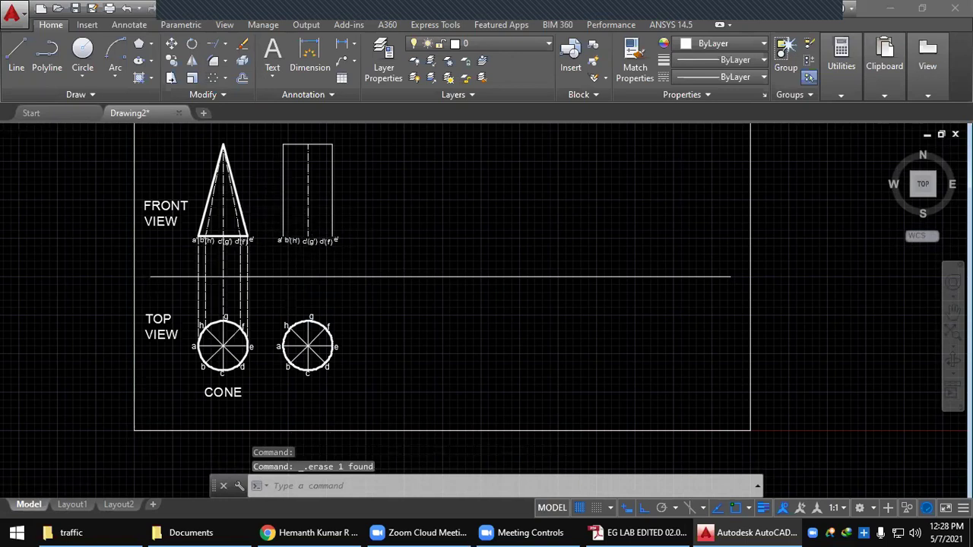
pyautogui.scroll(2, 279, 178)
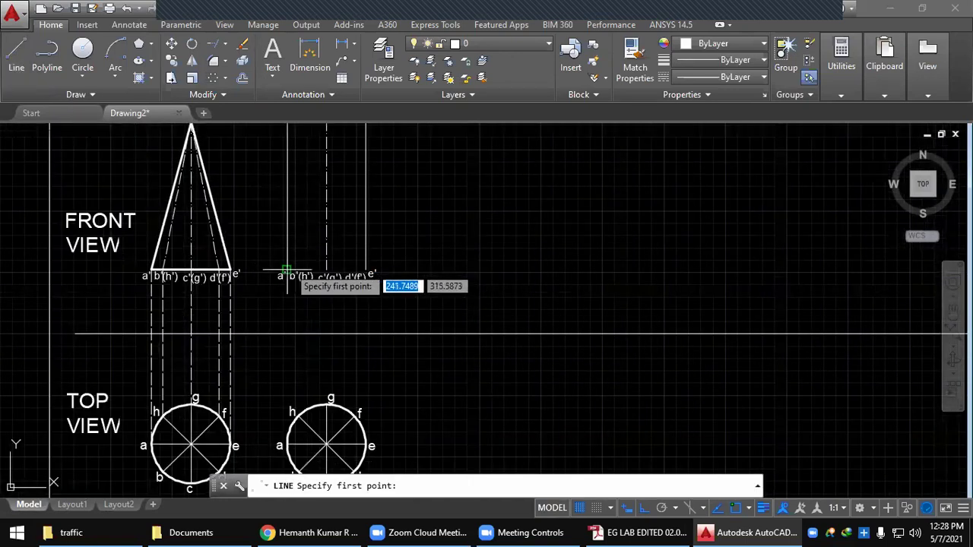
pyautogui.click(287, 270)
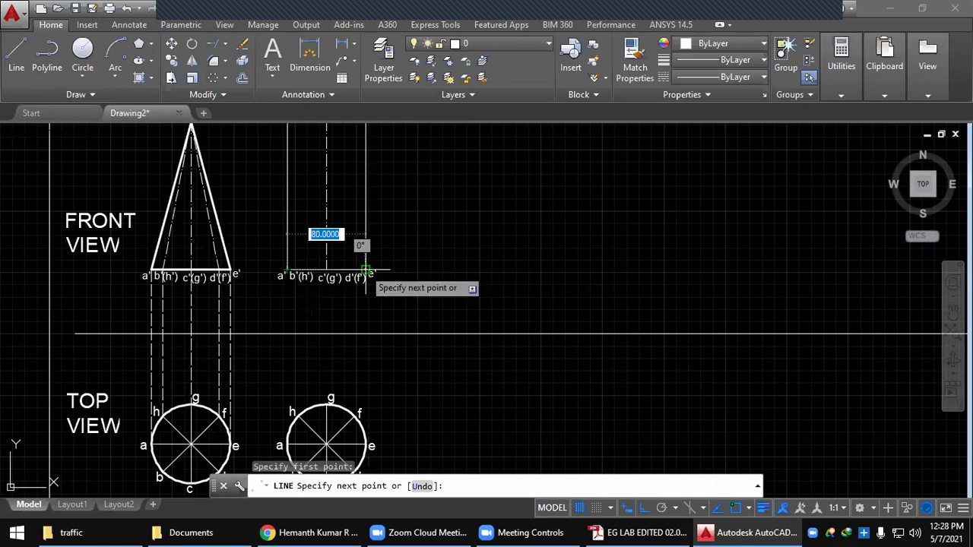
pyautogui.scroll(8, 366, 271)
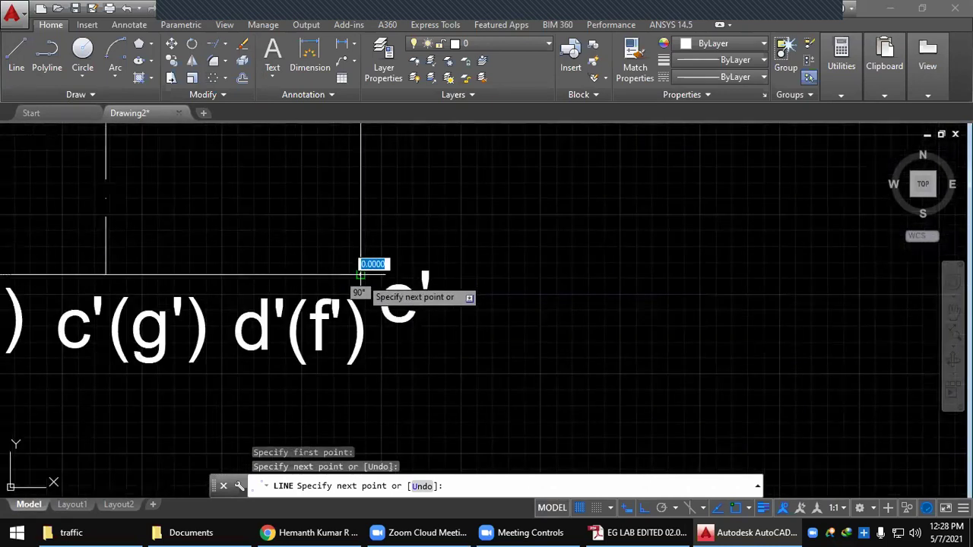
pyautogui.press('Escape')
# Delete the vertical centre line inside the cylinder's front view
pyautogui.moveTo(349, 277)
pyautogui.mouseDown(button='middle')
pyautogui.moveTo(464, 263)
pyautogui.moveTo(489, 247)
pyautogui.mouseUp(button='middle')
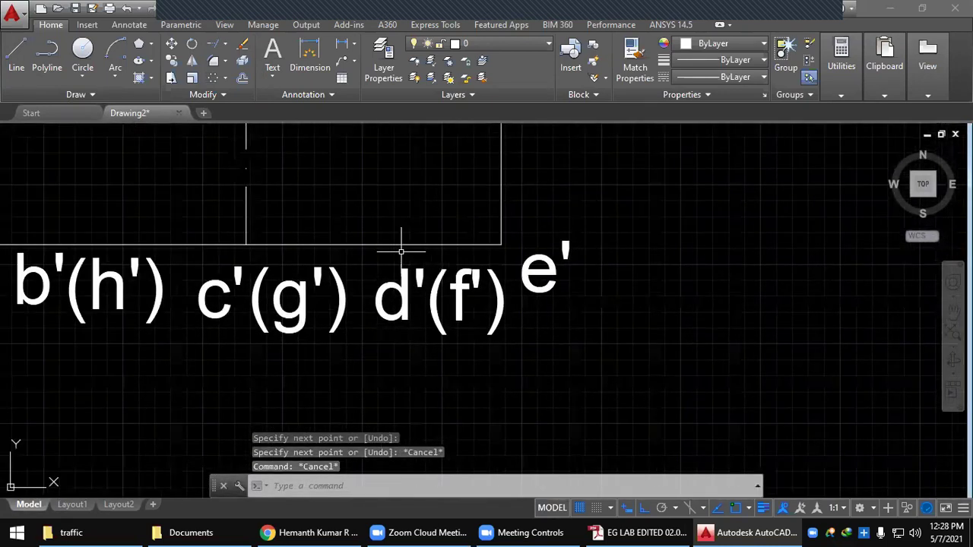
pyautogui.scroll(-4, 400, 251)
pyautogui.click(335, 225)
pyautogui.press('Delete')
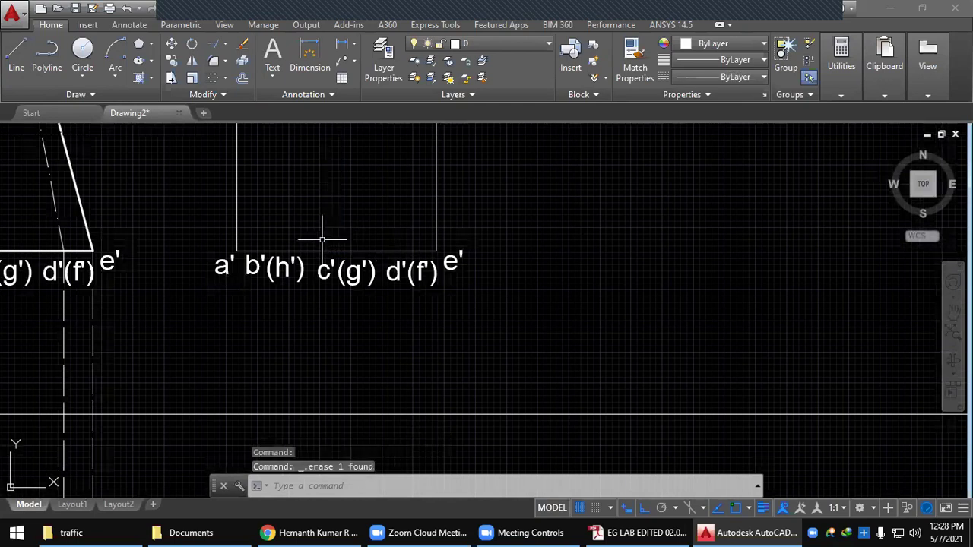
# Draw a vertical projector from point a of the cylinder's top view up to a' on the front view's base line
pyautogui.click(17, 52)
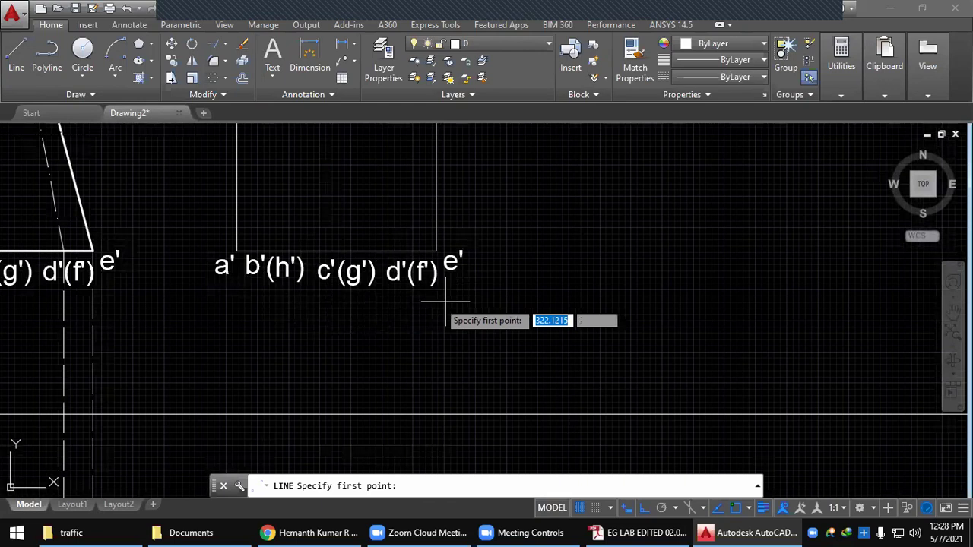
pyautogui.moveTo(358, 352); pyautogui.dragTo(362, 257, button='middle')
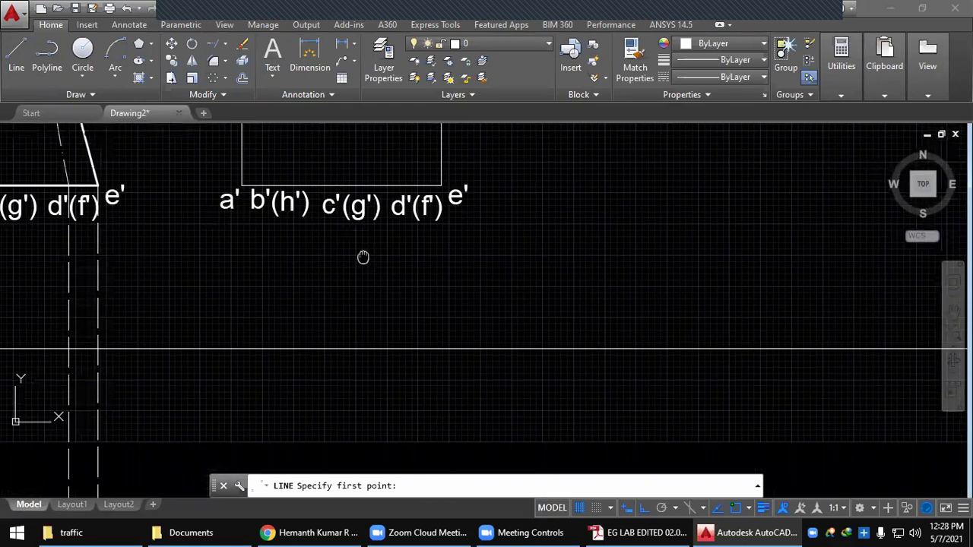
pyautogui.scroll(-4, 363, 306)
pyautogui.scroll(3, 340, 404)
pyautogui.moveTo(315, 413); pyautogui.dragTo(357, 416, button='middle')
pyautogui.click(321, 333)
pyautogui.moveTo(337, 172); pyautogui.dragTo(287, 543, button='middle')
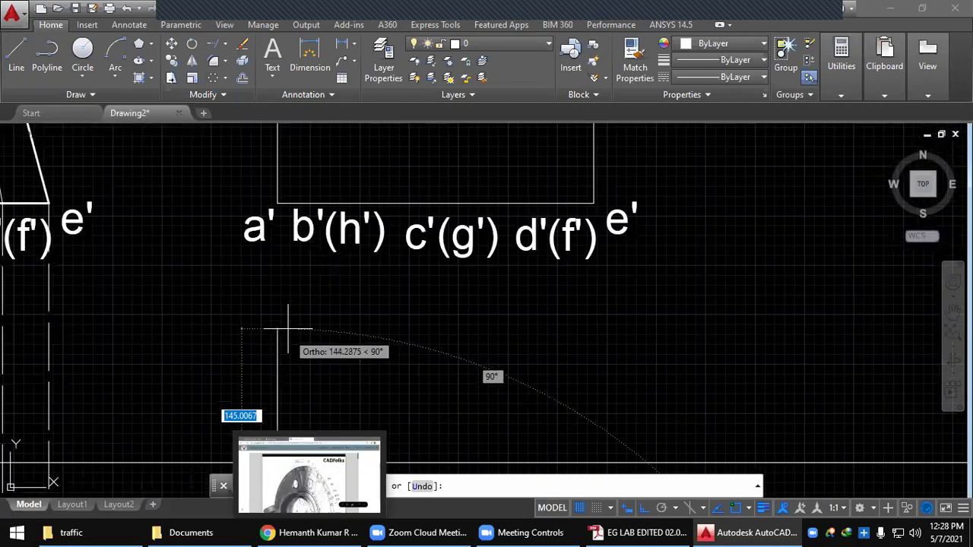
pyautogui.click(278, 203)
pyautogui.press('Escape')
# Try a vertical projector from h in the cylinder's top view up past the base line, and undo it
pyautogui.moveTo(342, 461)
pyautogui.mouseDown(button='middle')
pyautogui.moveTo(343, 307)
pyautogui.moveTo(317, 234)
pyautogui.mouseUp(button='middle')
pyautogui.scroll(-3, 339, 332)
pyautogui.press('Return')
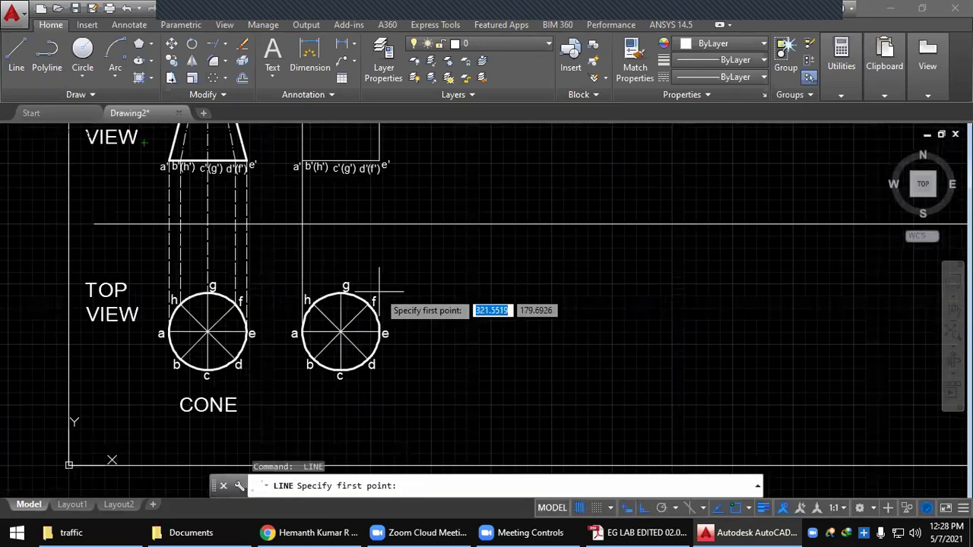
pyautogui.click(314, 303)
pyautogui.click(313, 135)
pyautogui.press('Return')
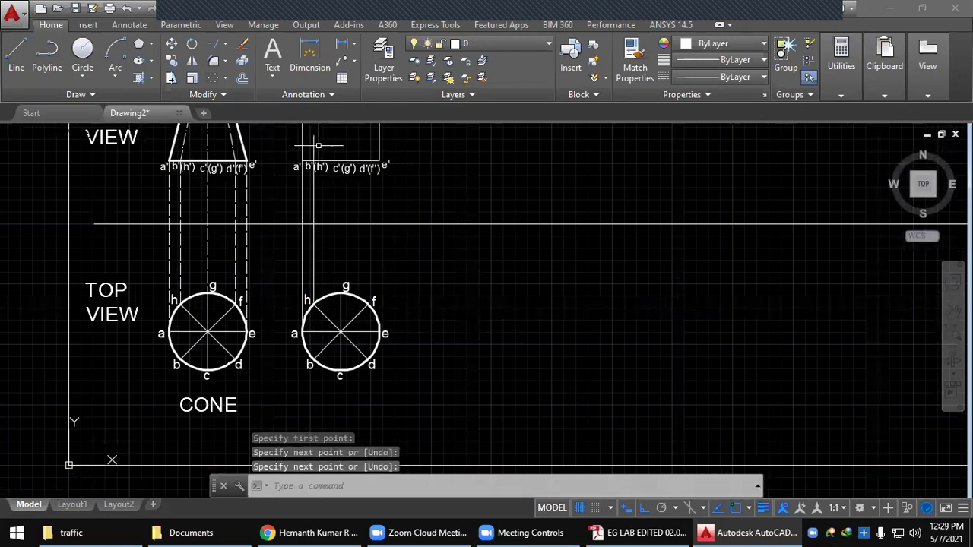
pyautogui.hotkey('ctrl', 'z')
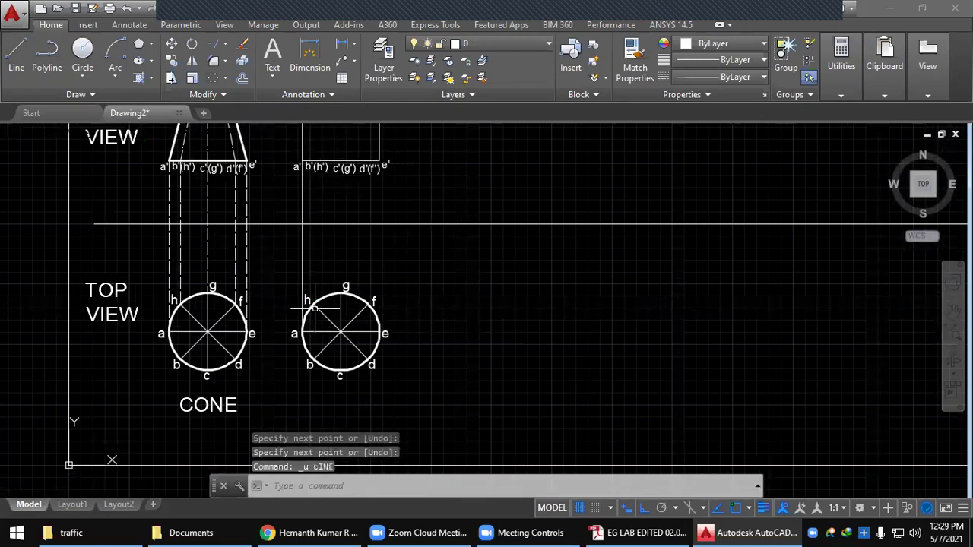
# Draw vertical projectors from h and g of the cylinder's top view up past the front view's base line
pyautogui.click(16, 57)
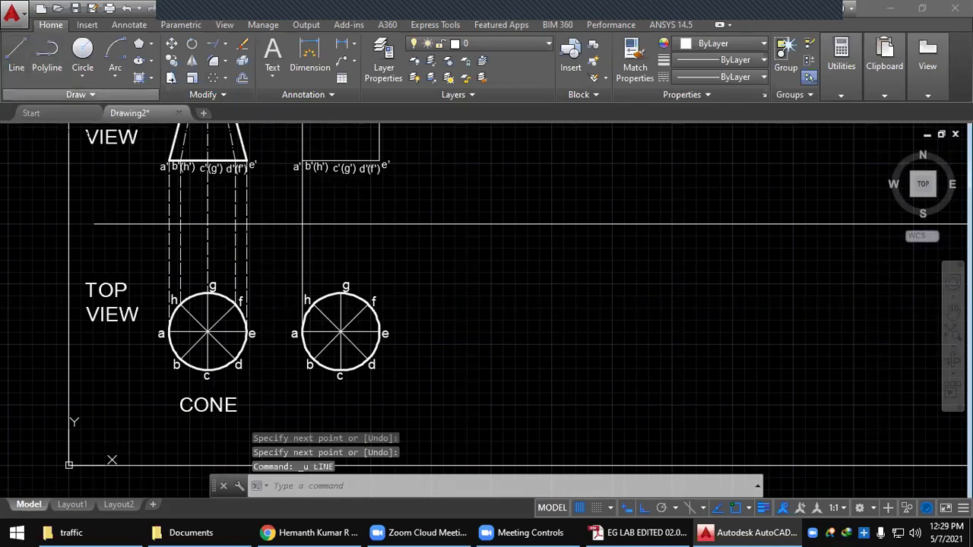
pyautogui.click(313, 303)
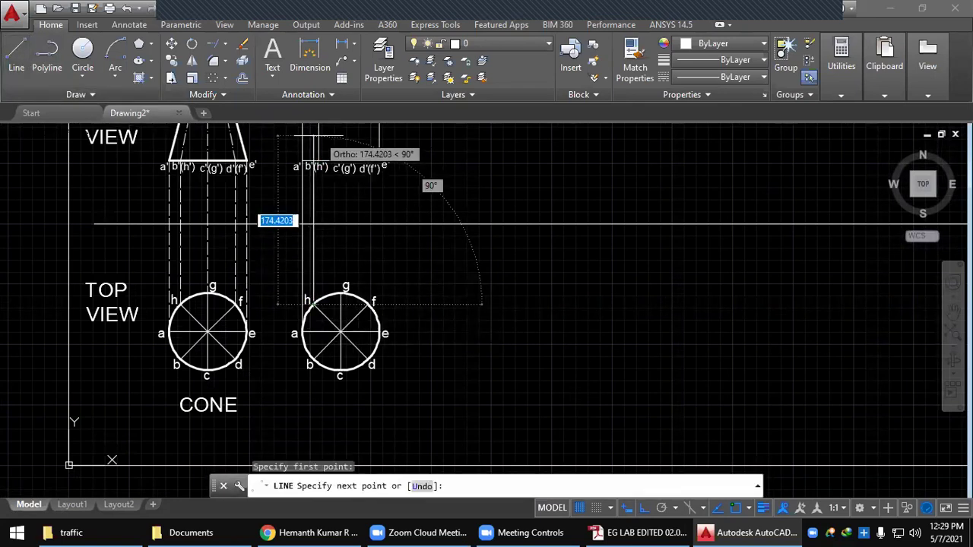
pyautogui.click(313, 138)
pyautogui.press('Escape')
pyautogui.press('Return')
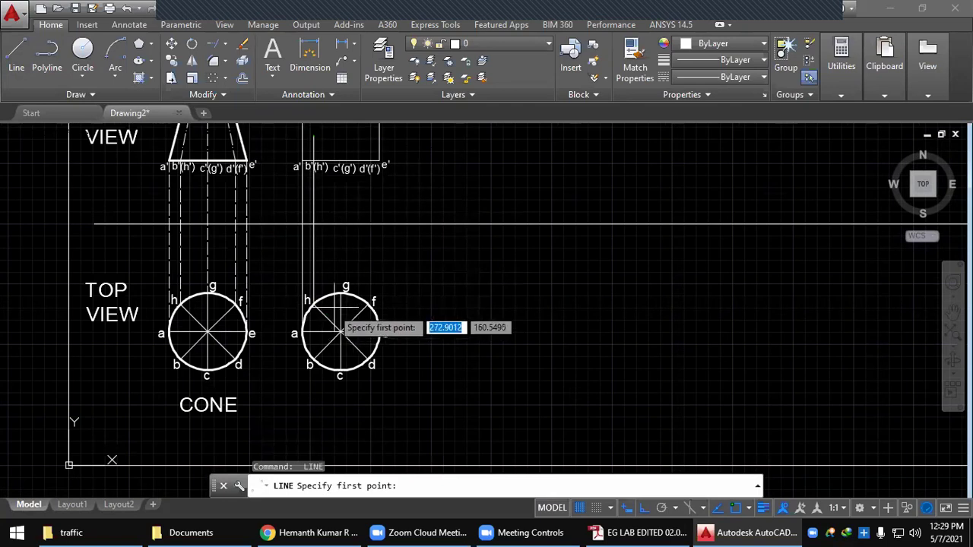
pyautogui.click(341, 292)
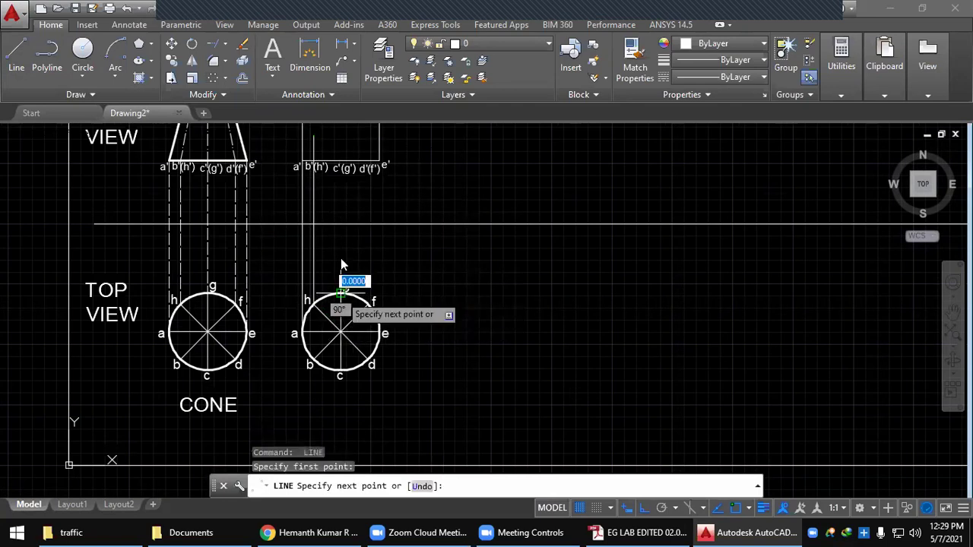
pyautogui.click(341, 142)
pyautogui.press('Return')
# Draw vertical projectors from f of the cylinder's top view up past the base line and from e up to e'
pyautogui.press('Return')
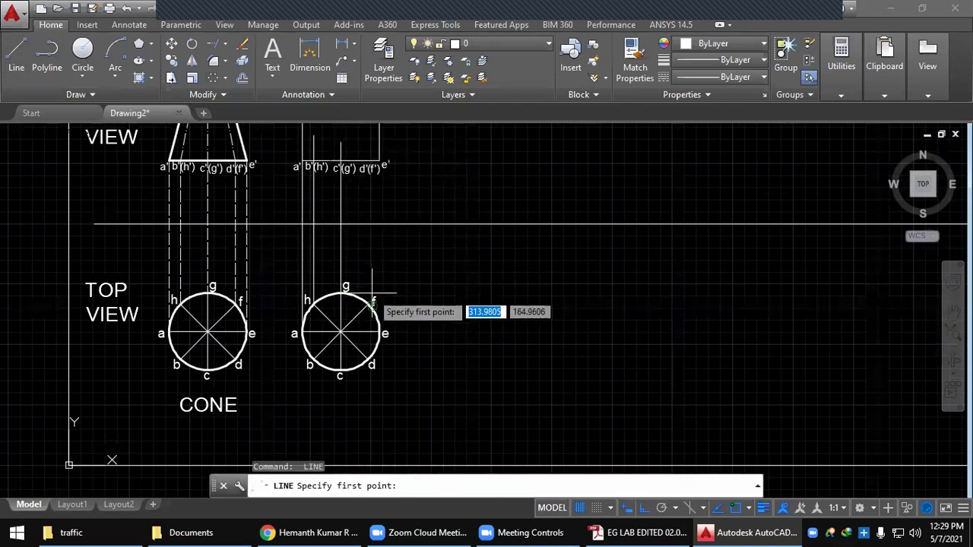
pyautogui.click(368, 302)
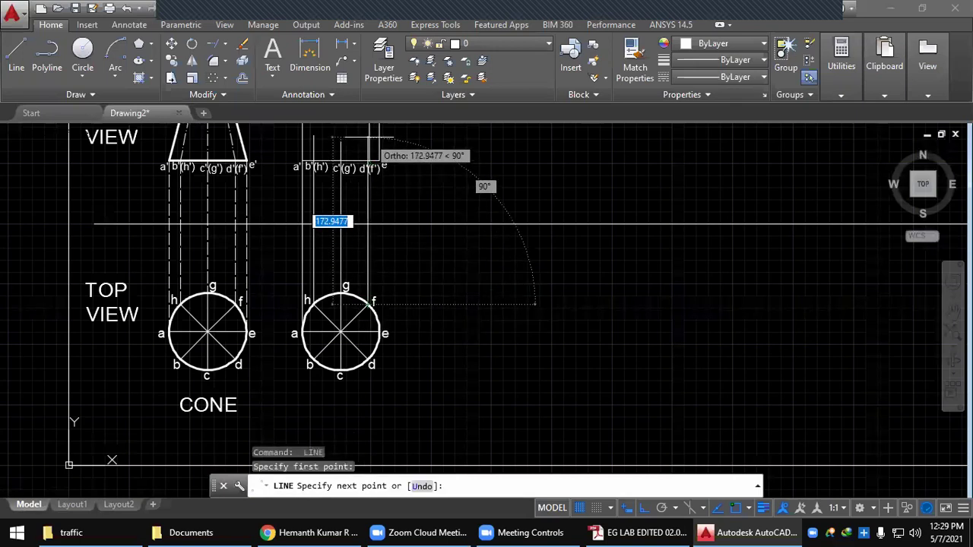
pyautogui.press('Return')
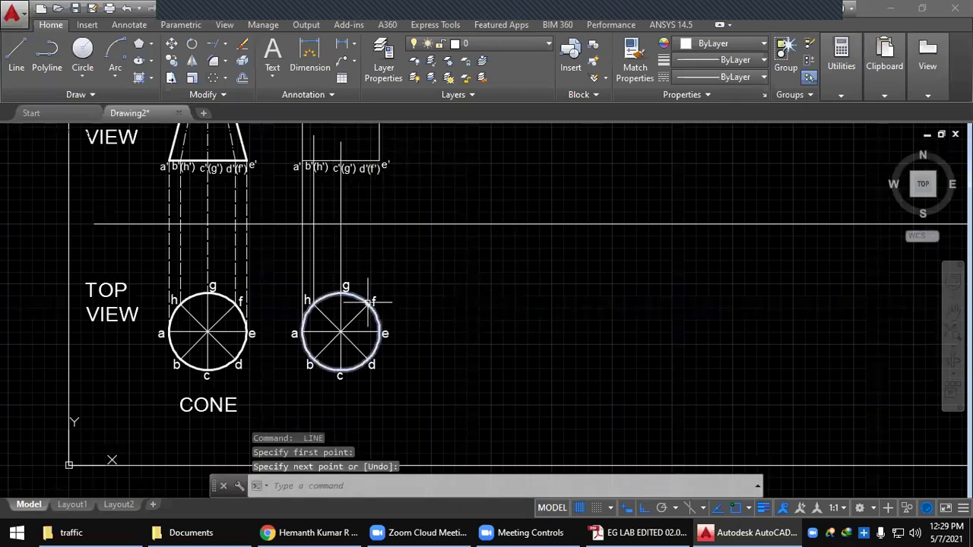
pyautogui.press('Return')
pyautogui.click(370, 303)
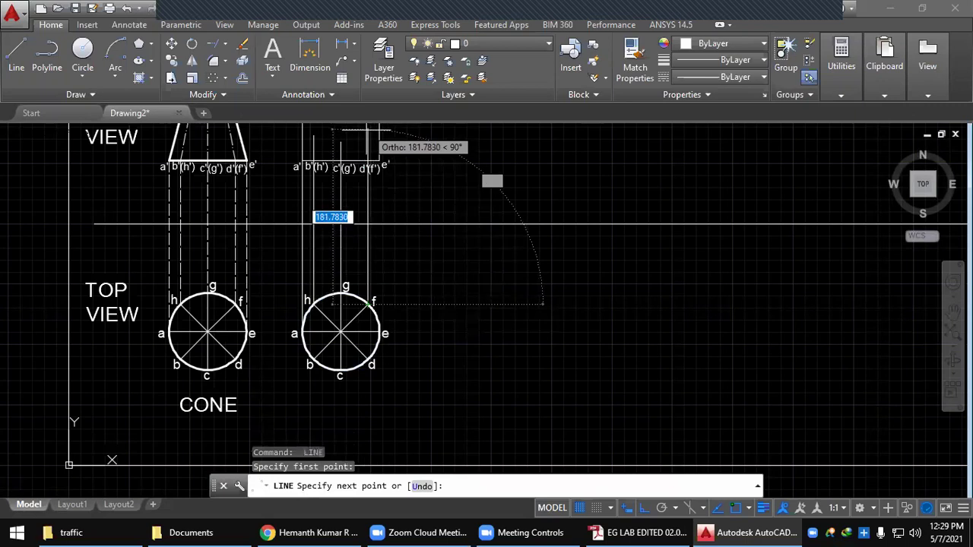
pyautogui.click(368, 140)
pyautogui.press('Return')
pyautogui.press('Return')
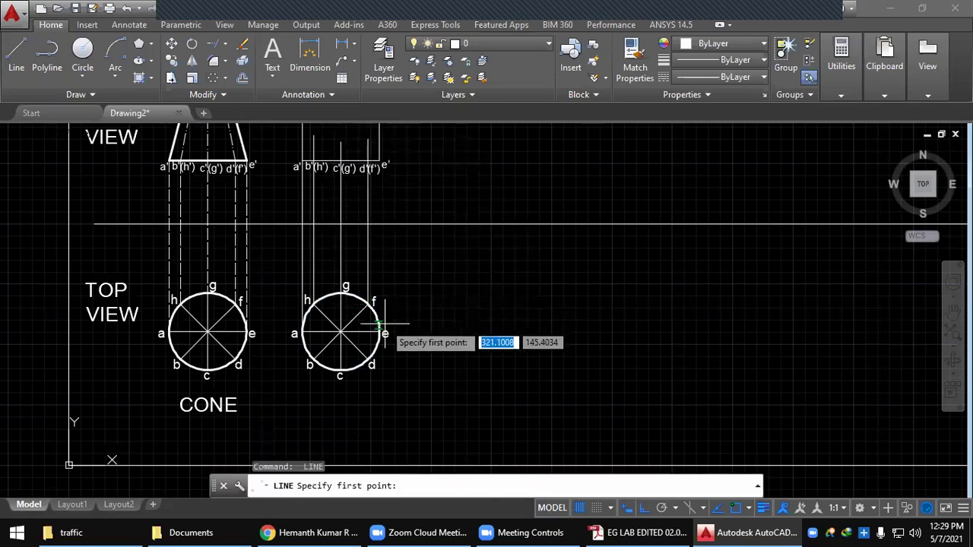
pyautogui.click(379, 332)
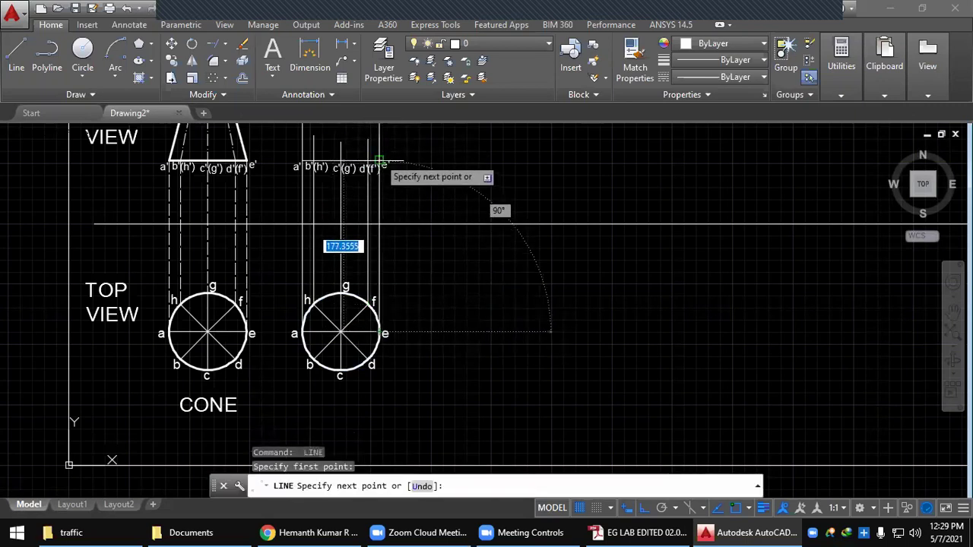
pyautogui.click(379, 163)
pyautogui.press('Escape')
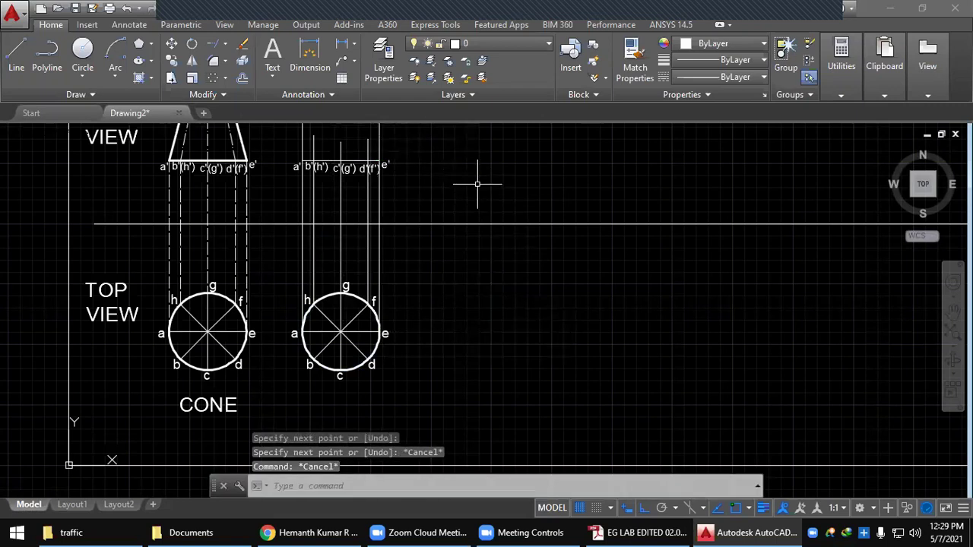
# Trim the projector ends that protrude above the base line of the cylinder's front view
pyautogui.write('tr')
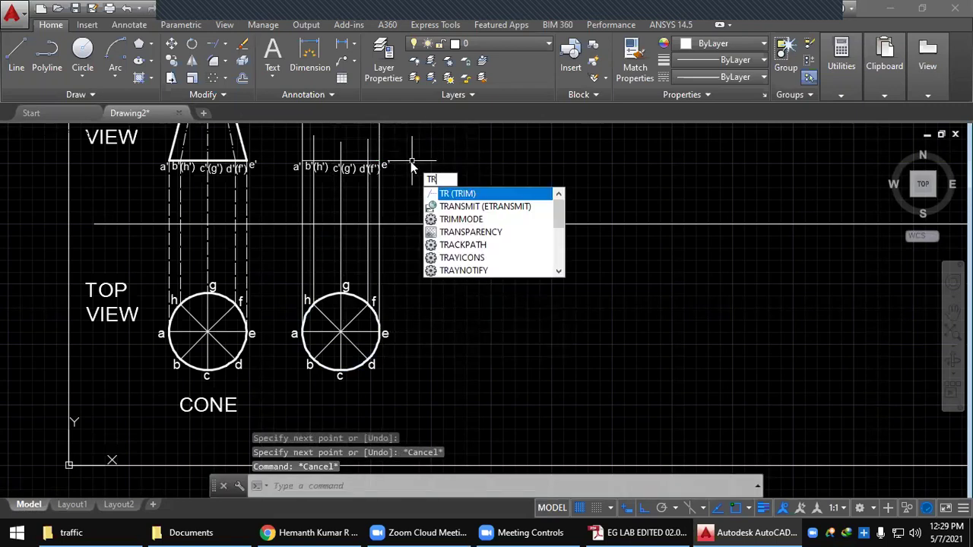
pyautogui.press('Return')
pyautogui.press('Return')
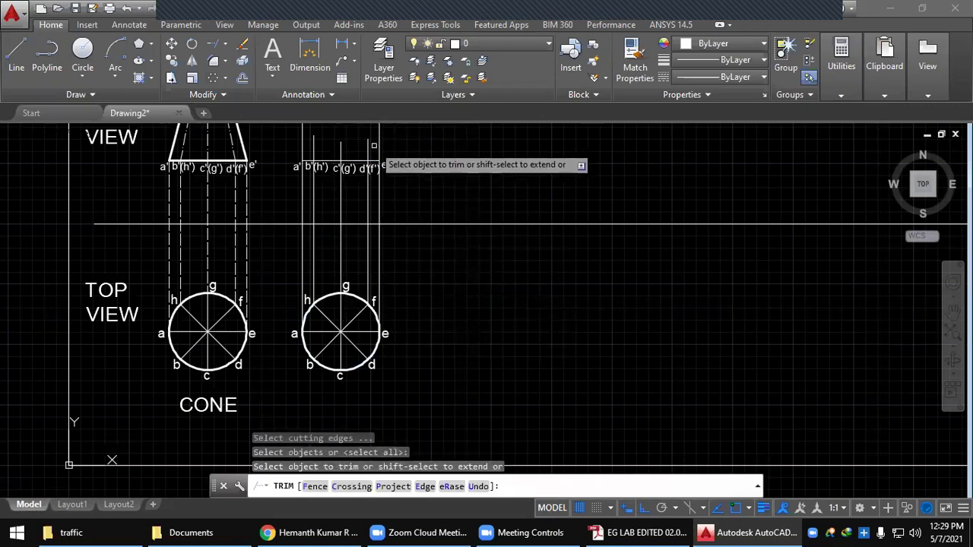
pyautogui.click(371, 145)
pyautogui.click(313, 147)
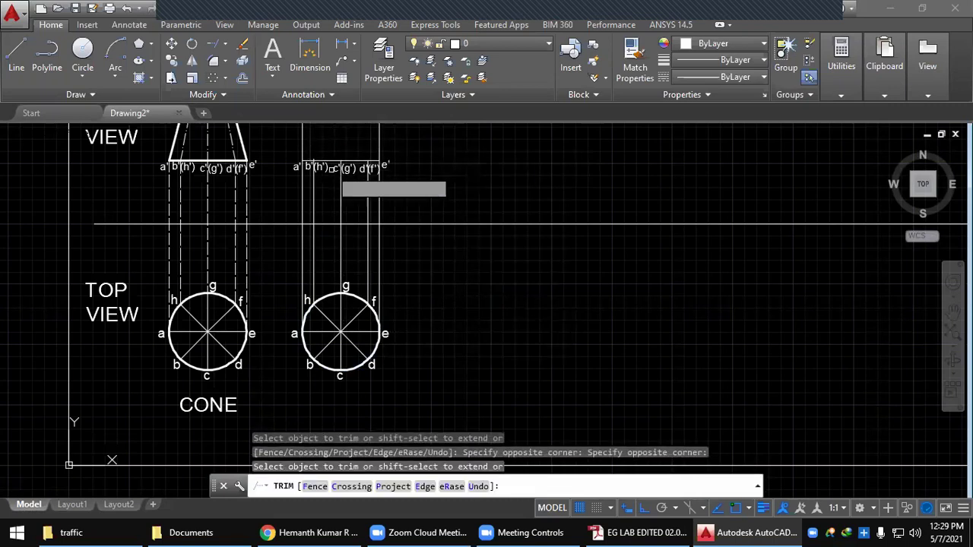
pyautogui.press('Escape')
# Trim the remaining projector end above the base line at b'(h') and delete the leftover fragment
pyautogui.scroll(2, 311, 146)
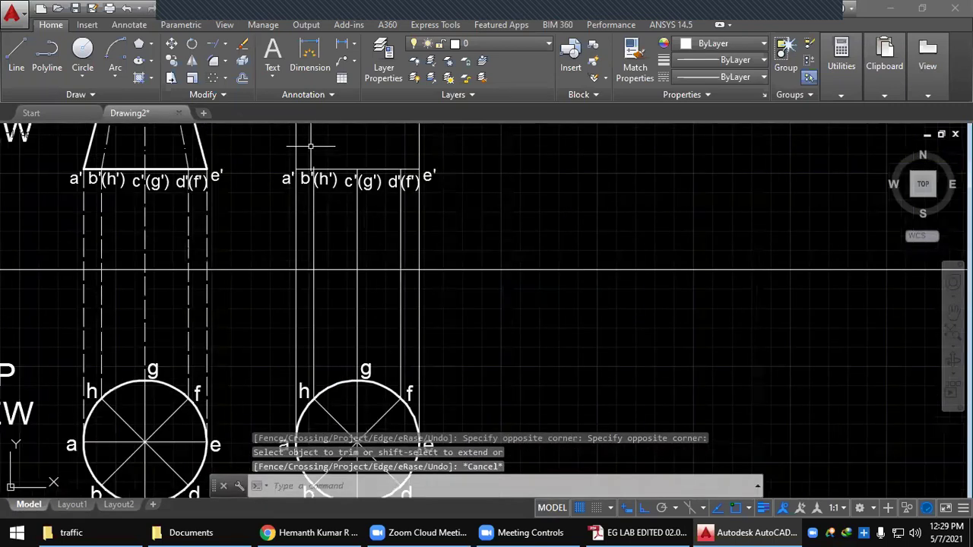
pyautogui.scroll(10, 310, 147)
pyautogui.press('space')
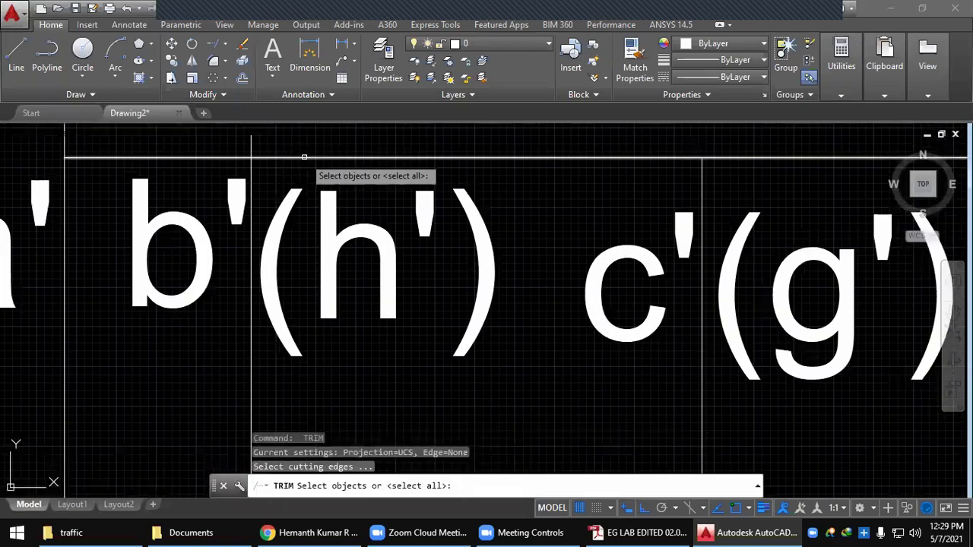
pyautogui.press('space')
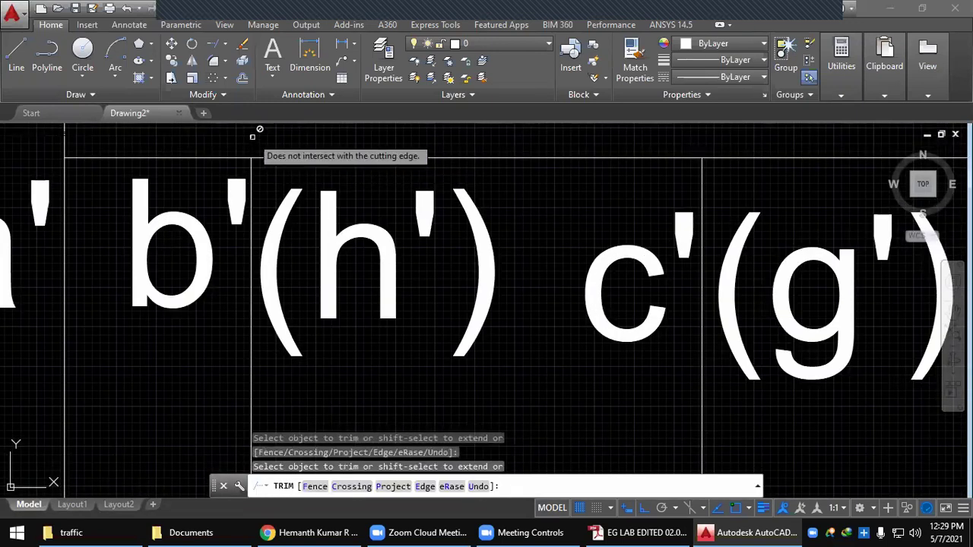
pyautogui.click(259, 130)
pyautogui.press('Escape')
pyautogui.click(257, 132)
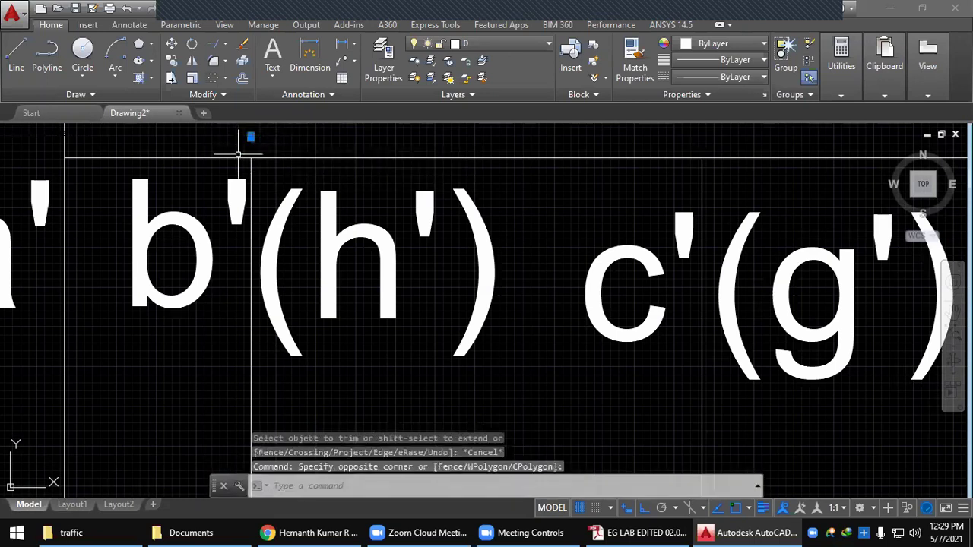
pyautogui.click(238, 155)
pyautogui.press('Delete')
# Draw a vertical generator from b'(h') on the base line up past the cylinder's top line
pyautogui.scroll(-6, 380, 213)
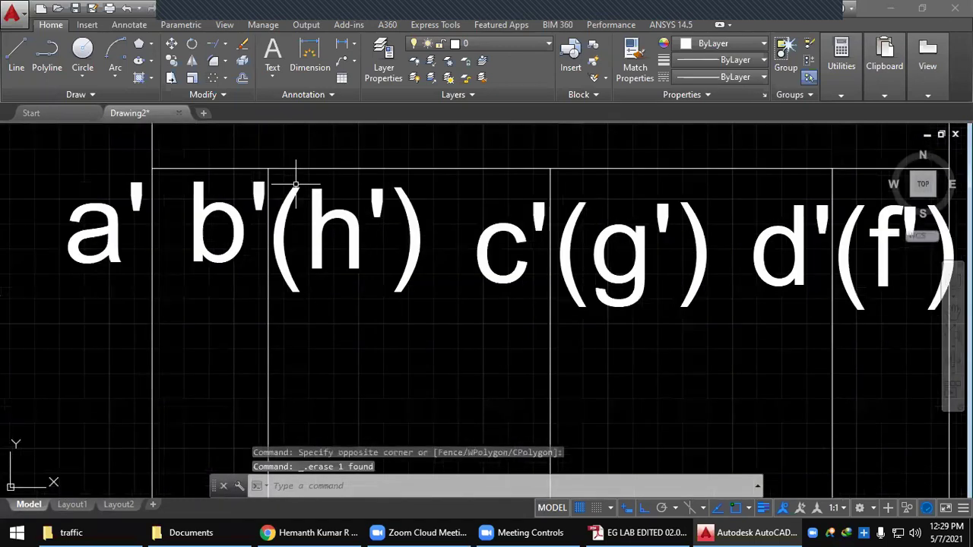
pyautogui.moveTo(489, 232); pyautogui.dragTo(456, 248, button='middle')
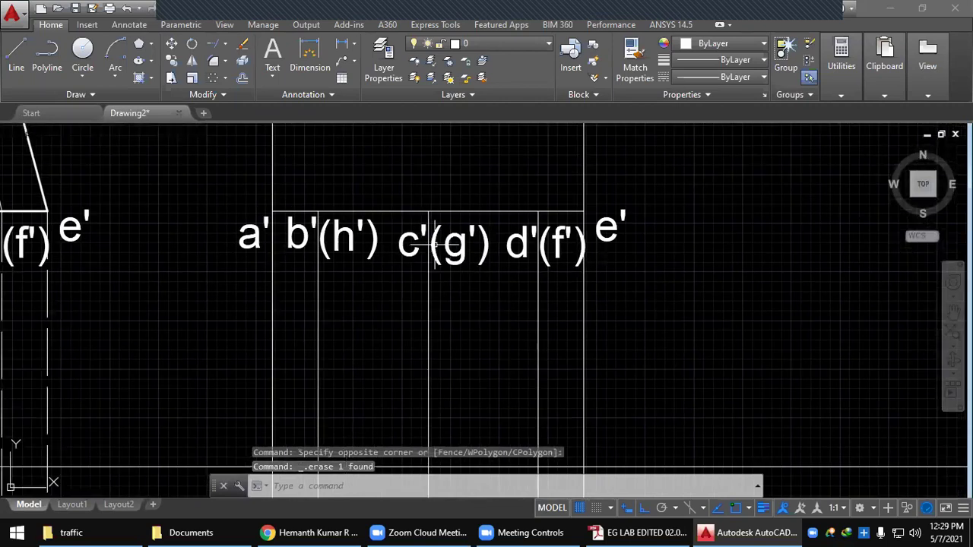
pyautogui.moveTo(426, 279); pyautogui.dragTo(375, 219, button='middle')
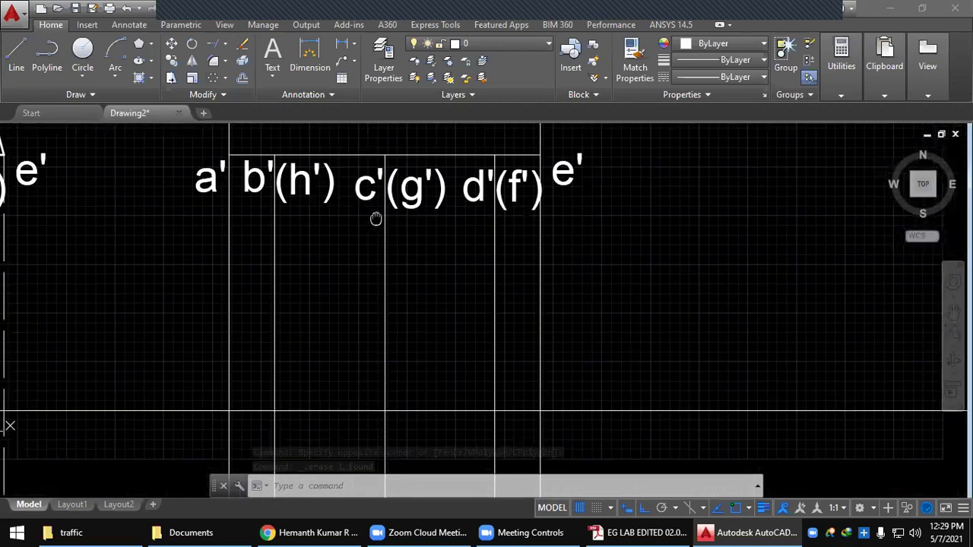
pyautogui.scroll(-5, 390, 293)
pyautogui.moveTo(393, 331); pyautogui.dragTo(289, 398, button='middle')
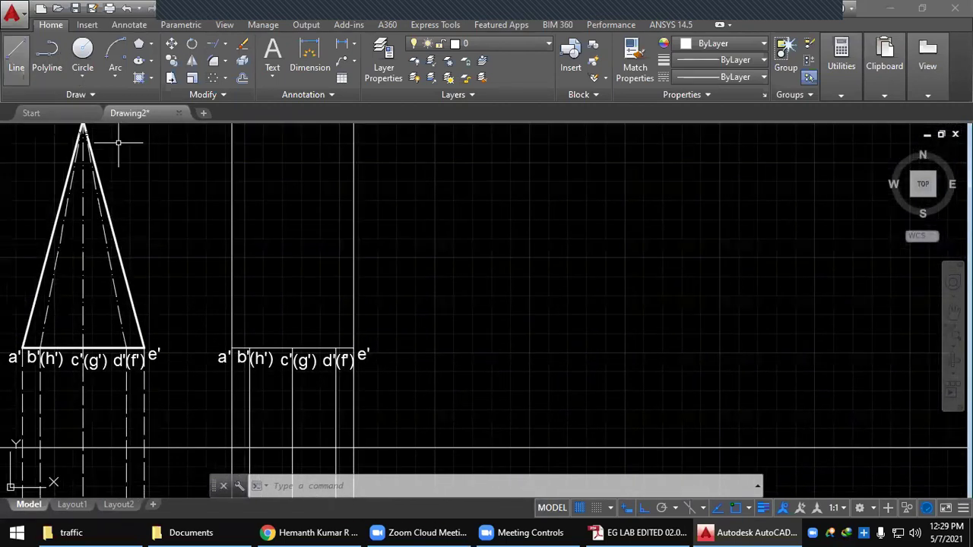
pyautogui.click(17, 54)
pyautogui.moveTo(242, 280); pyautogui.dragTo(226, 385, button='middle')
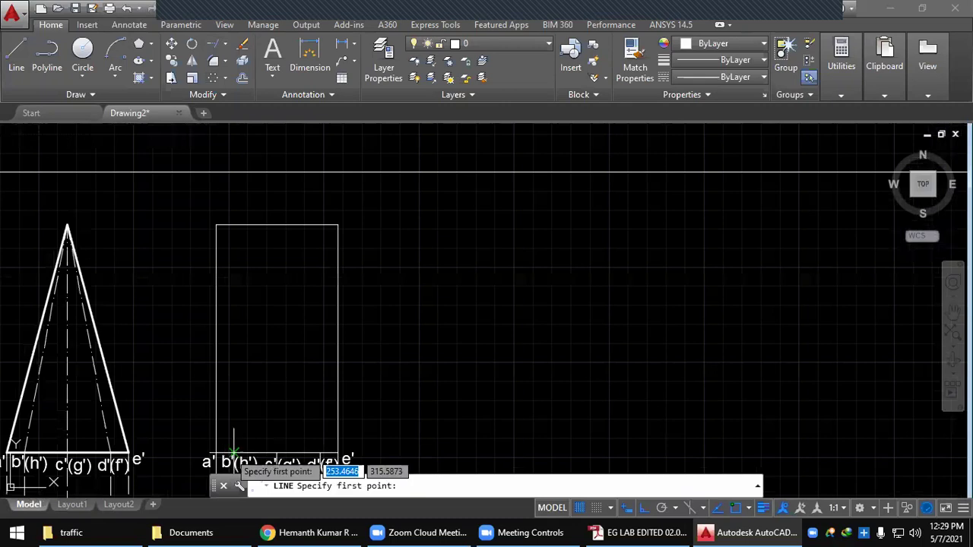
pyautogui.click(233, 454)
pyautogui.click(244, 201)
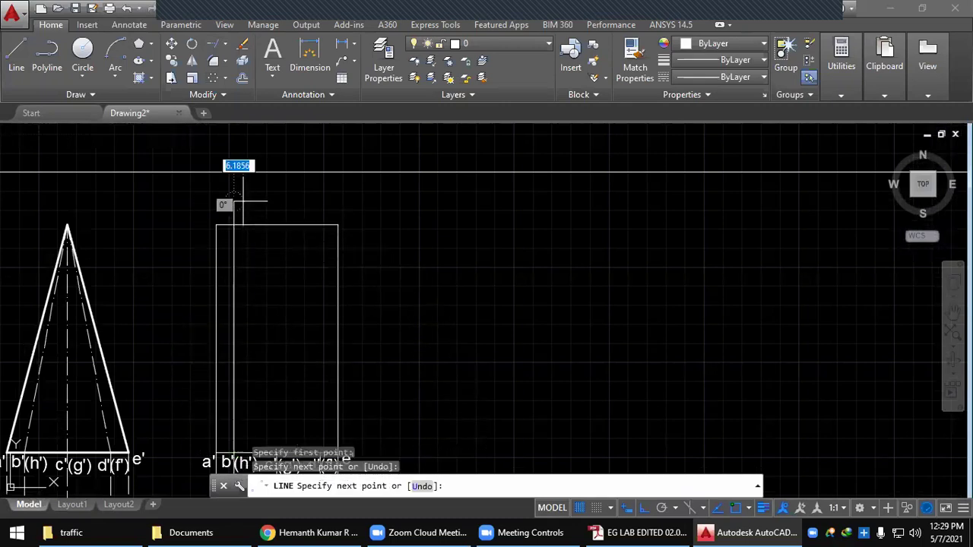
pyautogui.press('Return')
# Draw the vertical generator from c'(g') on the base line up past the cylinder's top line
pyautogui.press('Return')
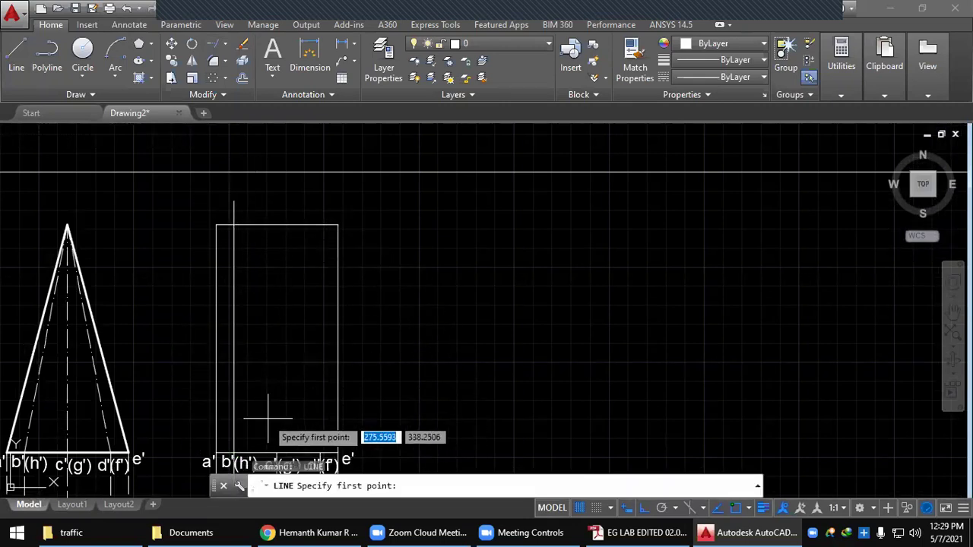
pyautogui.scroll(2, 267, 404)
pyautogui.moveTo(267, 416); pyautogui.dragTo(259, 309, button='middle')
pyautogui.click(270, 367)
pyautogui.moveTo(278, 182); pyautogui.dragTo(257, 335, button='middle')
pyautogui.click(250, 138)
pyautogui.press('Return')
# Draw the vertical generator from d'(f') on the base line up past the cylinder's top line
pyautogui.press('Return')
pyautogui.moveTo(290, 296); pyautogui.dragTo(254, 220, button='middle')
pyautogui.click(296, 462)
pyautogui.moveTo(303, 240)
pyautogui.mouseDown(button='middle')
pyautogui.moveTo(259, 314)
pyautogui.moveTo(258, 334)
pyautogui.mouseUp(button='middle')
pyautogui.click(251, 148)
pyautogui.press('Return')
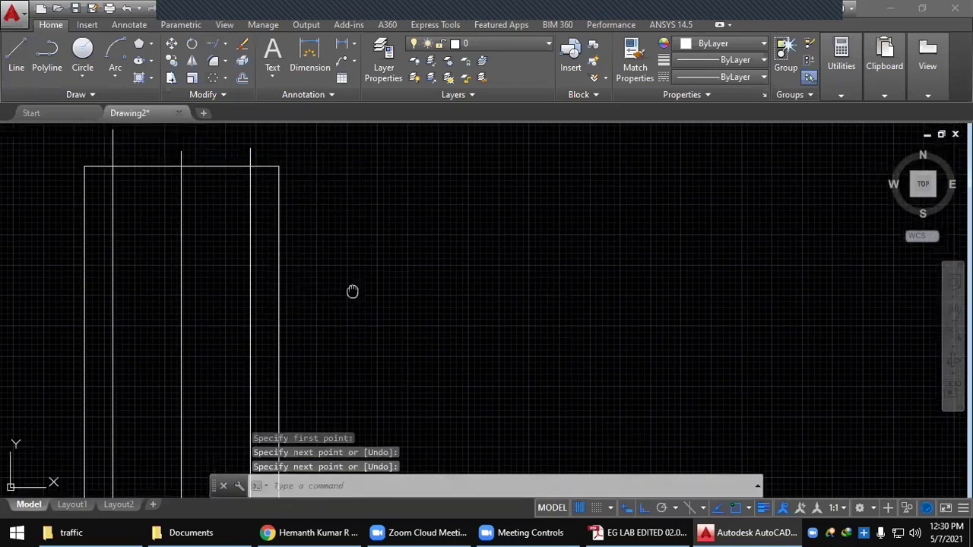
# Trim the ends of the three inner generators that extend above the cylinder's top line
pyautogui.moveTo(352, 292); pyautogui.dragTo(346, 266, button='middle')
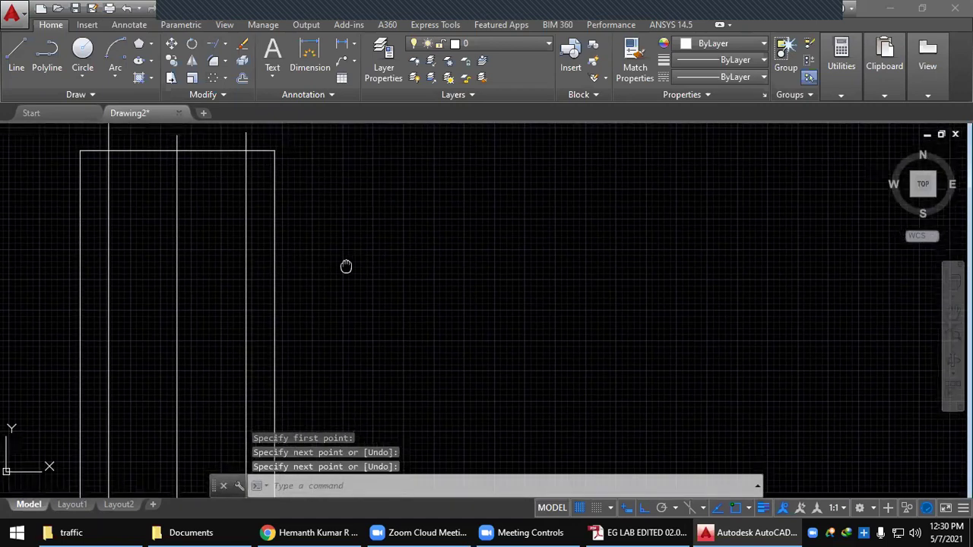
pyautogui.scroll(2, 324, 268)
pyautogui.scroll(-2, 274, 271)
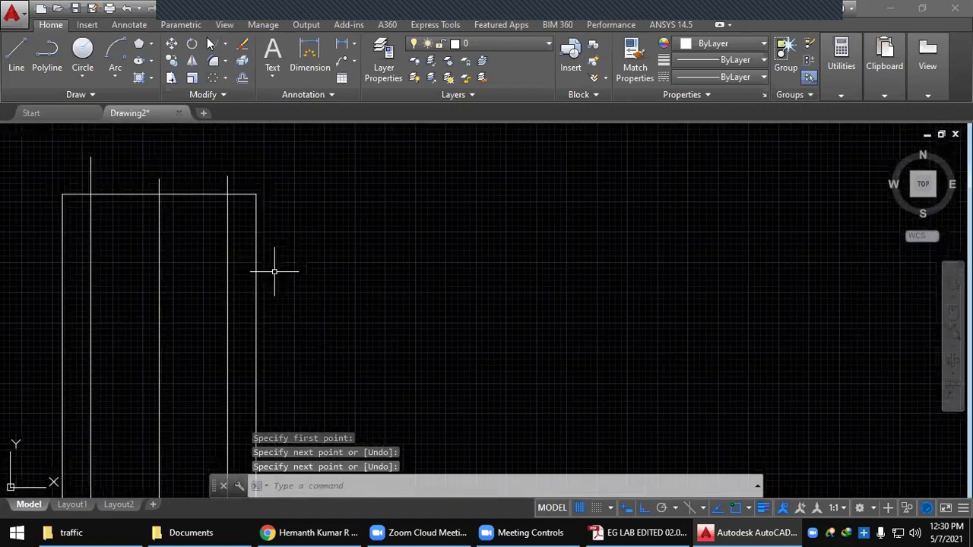
pyautogui.click(216, 44)
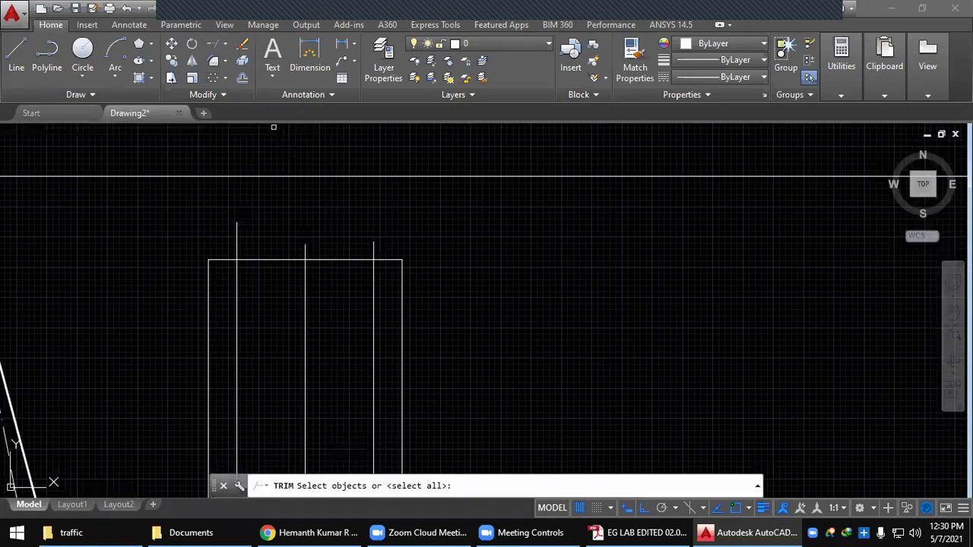
pyautogui.press('Return')
pyautogui.click(406, 244)
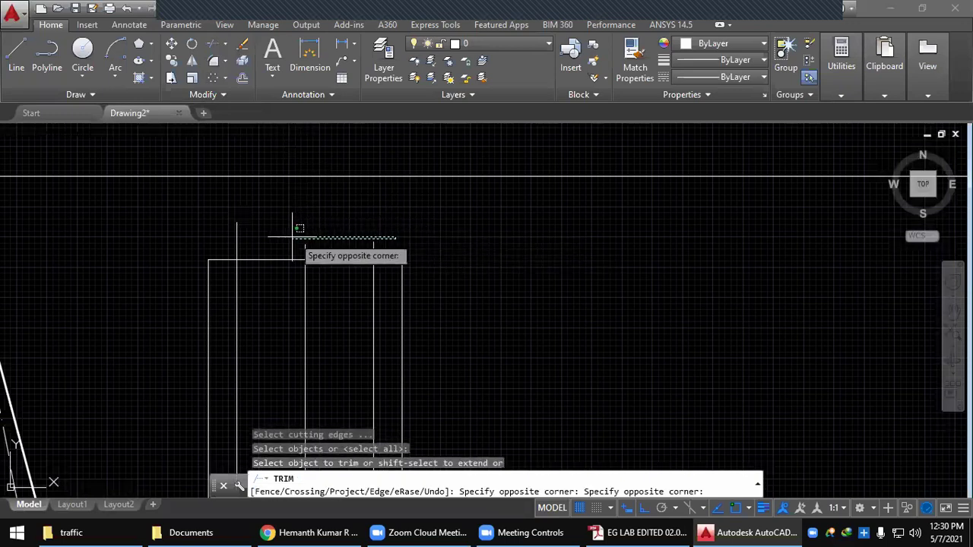
pyautogui.click(184, 246)
pyautogui.press('Escape')
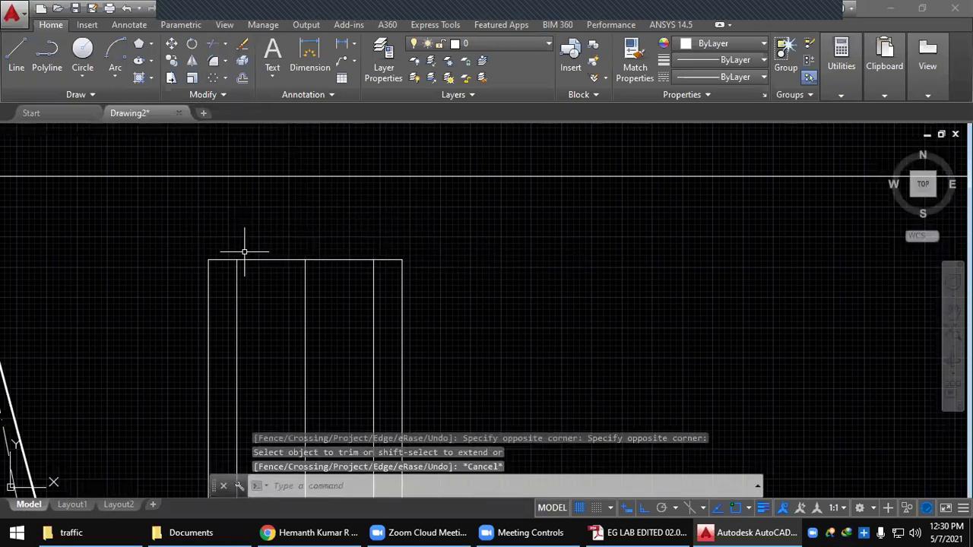
# Switch to the EG LAB EDITED PDF to examine the cylinder's point labels in both views, and return to the AutoCAD drawing
pyautogui.scroll(-2, 267, 327)
pyautogui.moveTo(267, 327); pyautogui.dragTo(275, 176, button='middle')
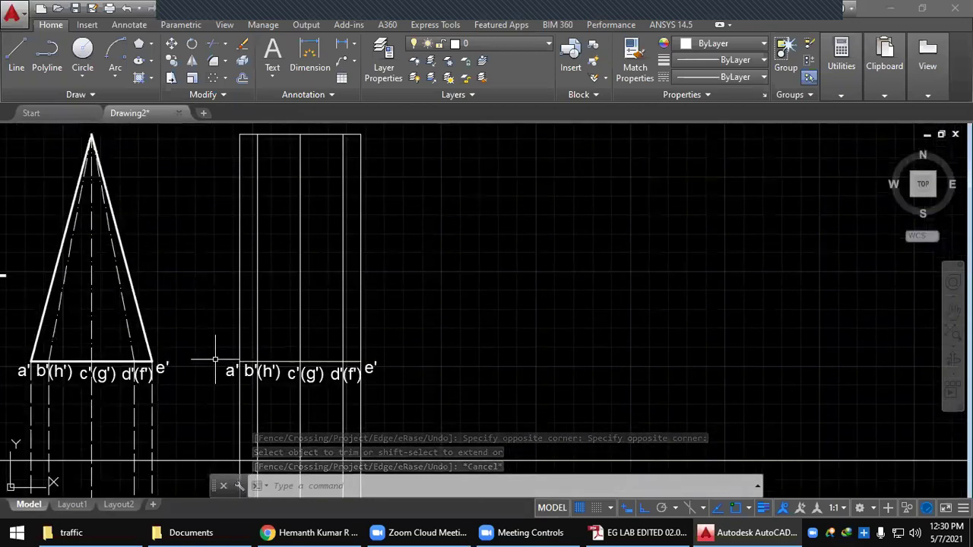
pyautogui.click(215, 359)
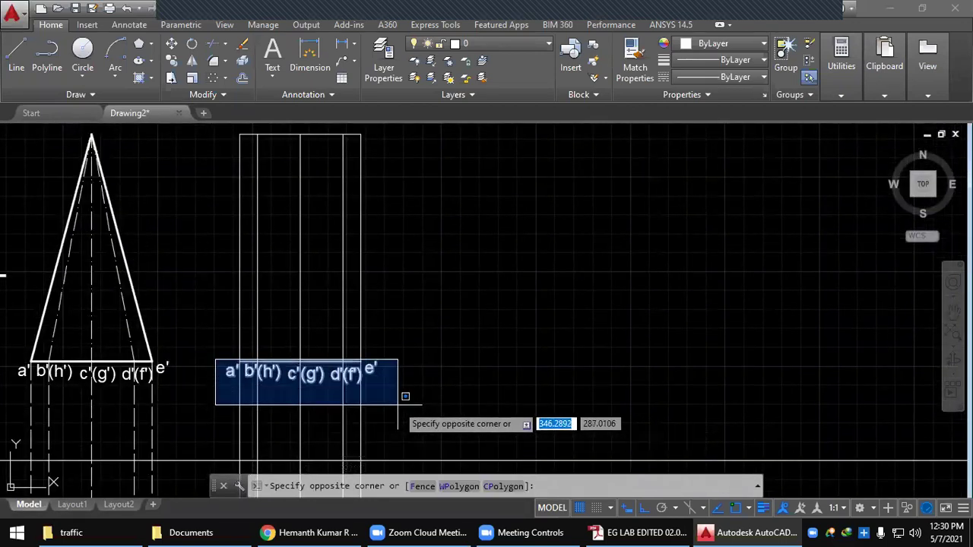
pyautogui.press('Escape')
pyautogui.moveTo(371, 396)
pyautogui.mouseDown(button='middle')
pyautogui.moveTo(356, 280)
pyautogui.moveTo(381, 318)
pyautogui.moveTo(392, 238)
pyautogui.mouseUp(button='middle')
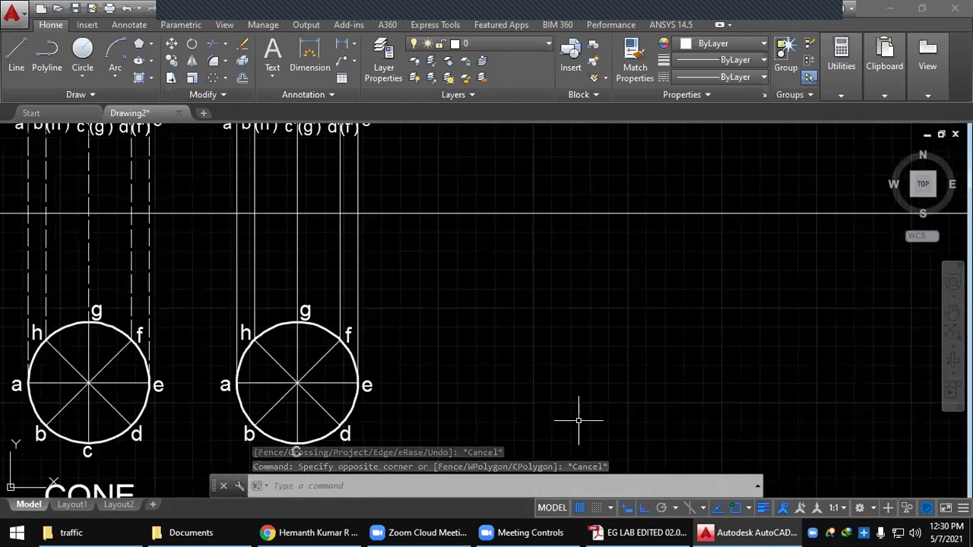
pyautogui.click(647, 532)
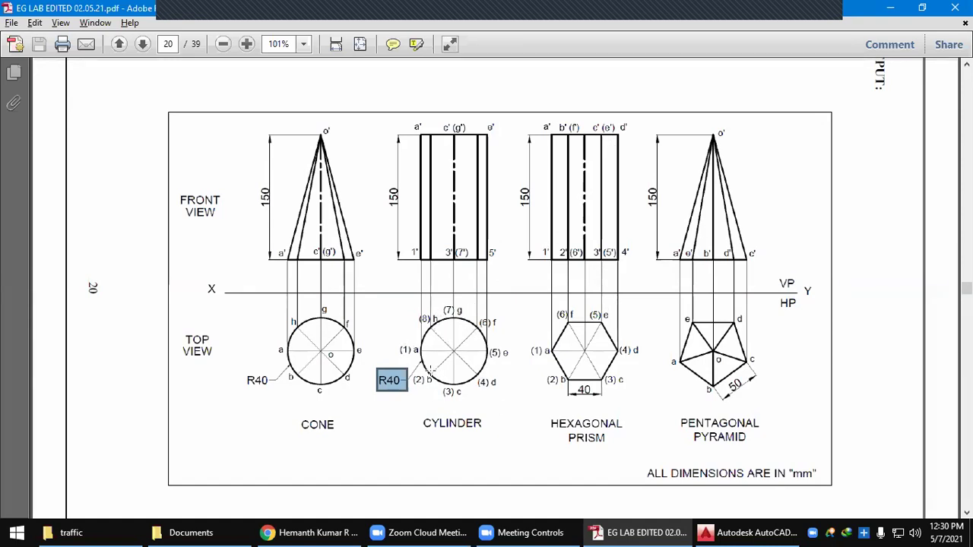
pyautogui.click(891, 7)
pyautogui.moveTo(409, 342)
pyautogui.mouseDown(button='middle')
pyautogui.moveTo(452, 299)
pyautogui.moveTo(465, 263)
pyautogui.moveTo(419, 286)
pyautogui.moveTo(408, 406)
pyautogui.mouseUp(button='middle')
pyautogui.click(258, 186)
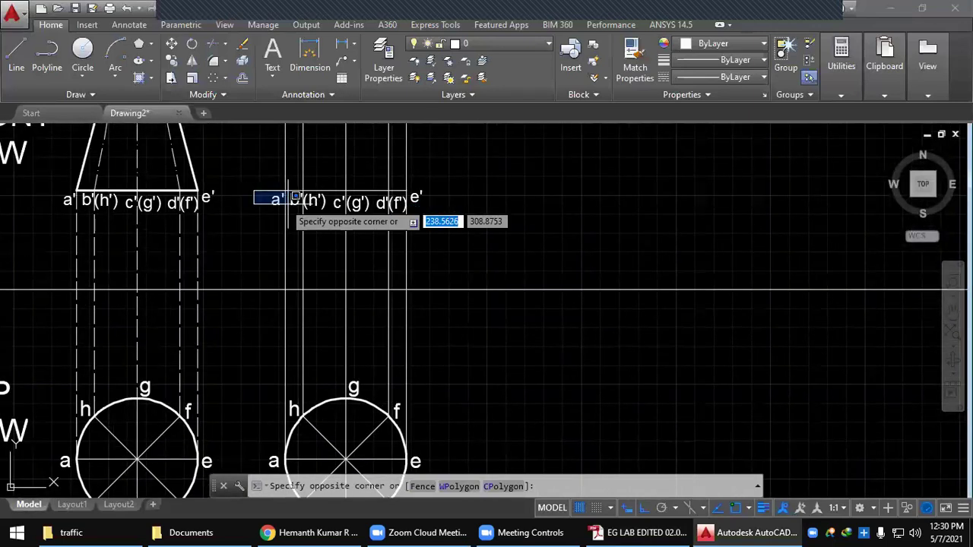
pyautogui.scroll(2, 349, 202)
pyautogui.scroll(2, 351, 203)
pyautogui.press('Escape')
# Move the cylinder's base-line labels a', b'(h'), c'(g'), d'(f') and e' straight up to just above its top line
pyautogui.moveTo(491, 209)
pyautogui.mouseDown(button='middle')
pyautogui.moveTo(490, 260)
pyautogui.moveTo(539, 291)
pyautogui.moveTo(591, 291)
pyautogui.mouseUp(button='middle')
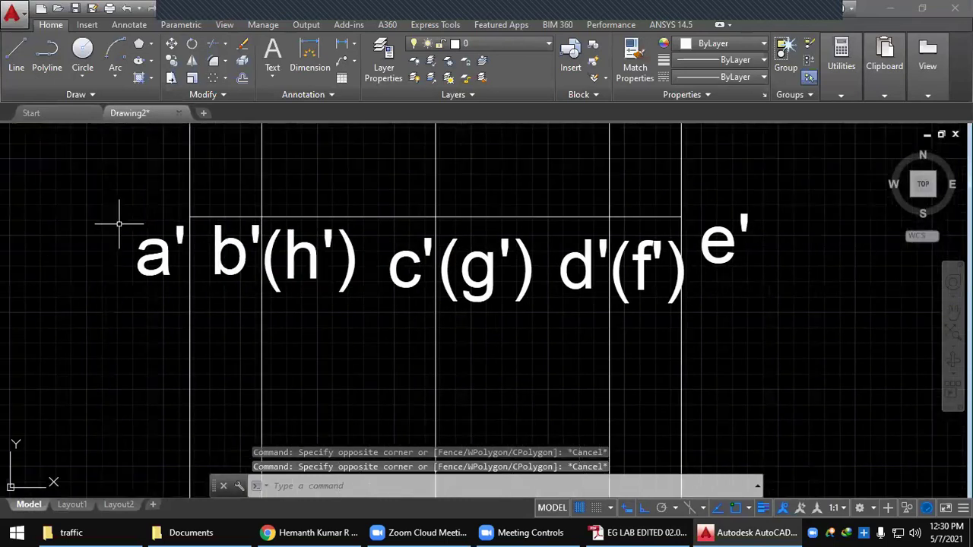
pyautogui.click(119, 225)
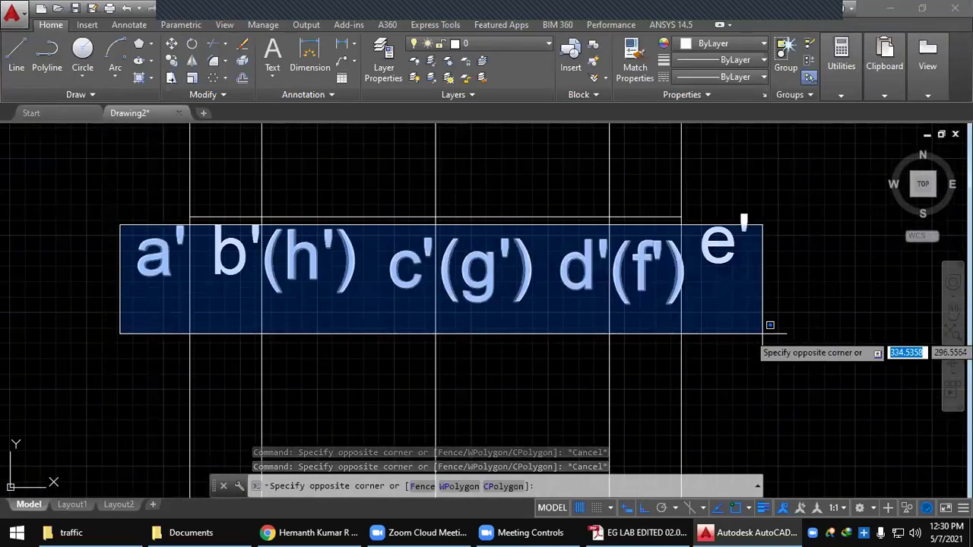
pyautogui.click(793, 320)
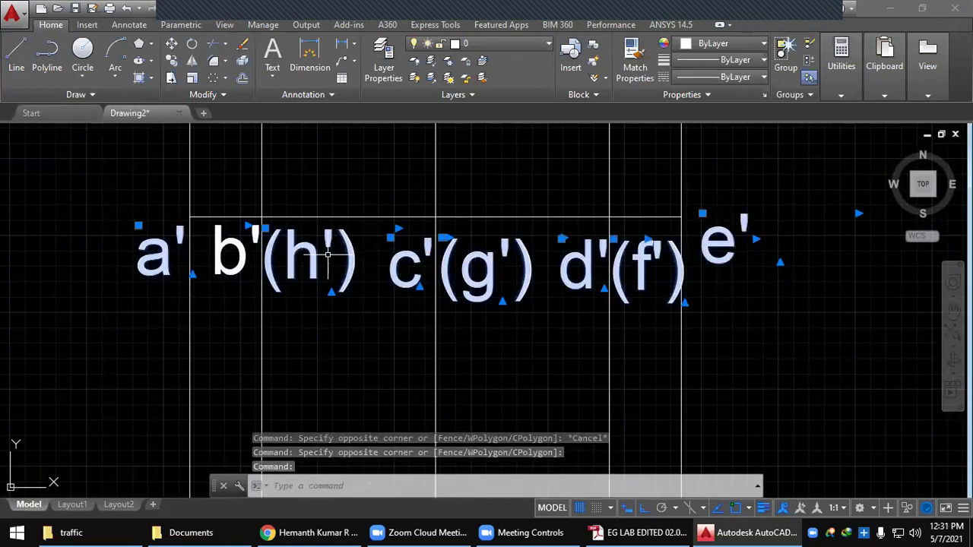
pyautogui.click(172, 43)
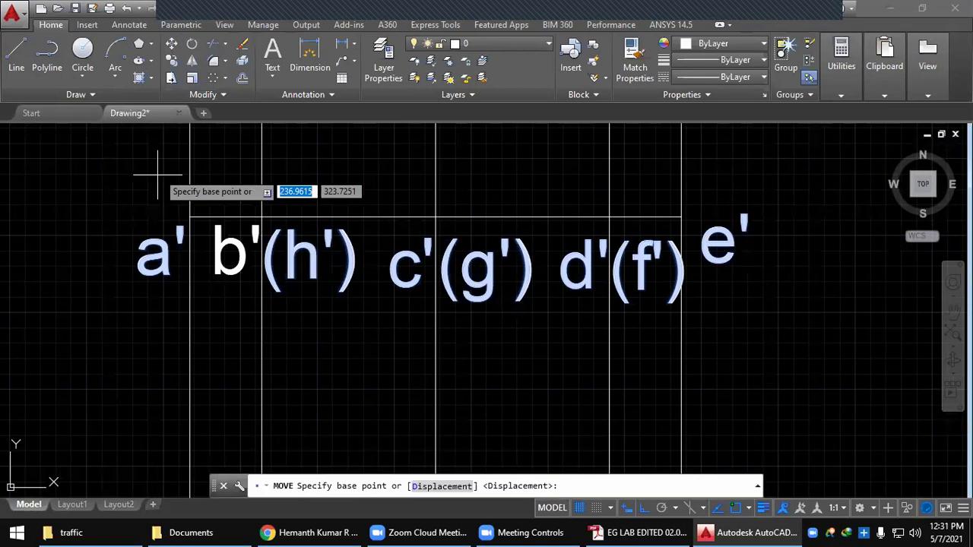
pyautogui.click(134, 266)
pyautogui.moveTo(147, 157); pyautogui.dragTo(177, 477, button='middle')
pyautogui.scroll(-2, 158, 273)
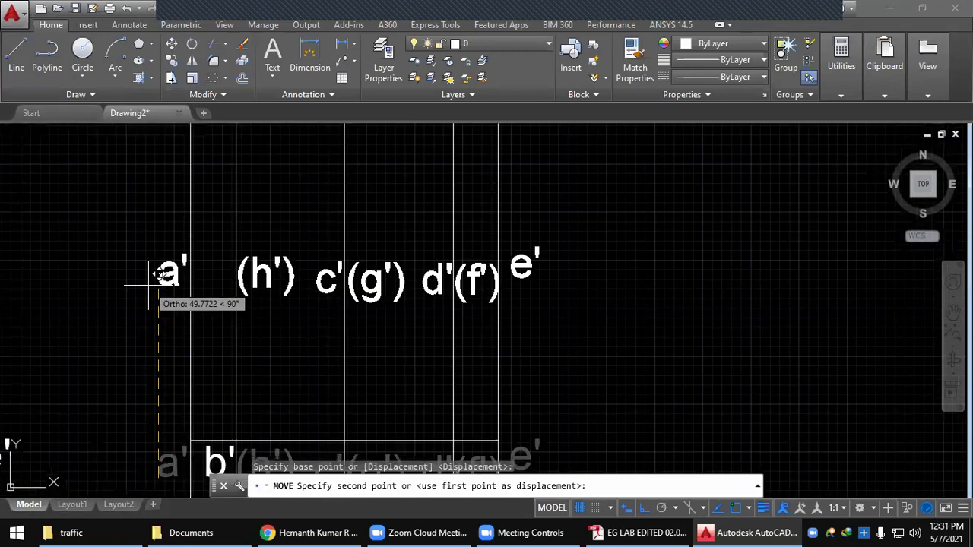
pyautogui.scroll(-2, 149, 287)
pyautogui.moveTo(148, 285); pyautogui.dragTo(138, 427, button='middle')
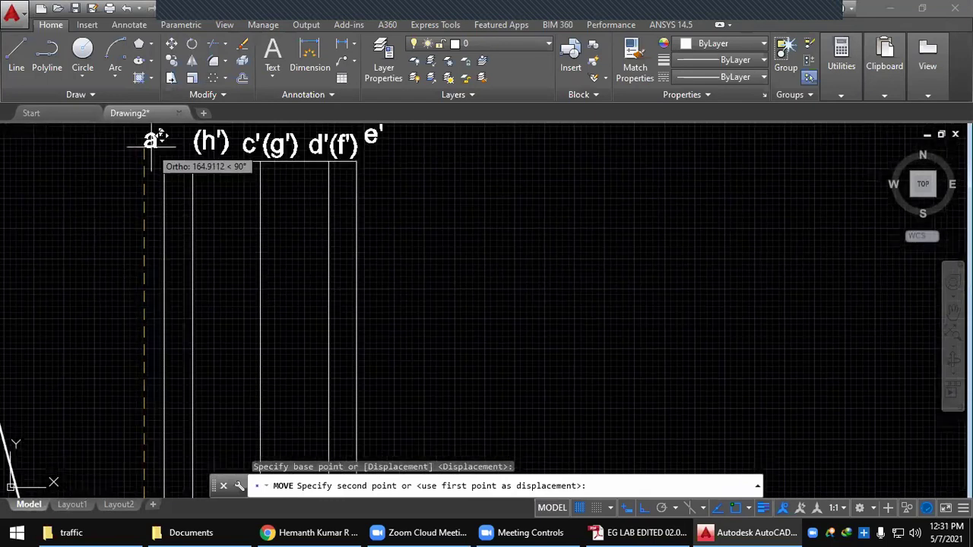
pyautogui.click(152, 141)
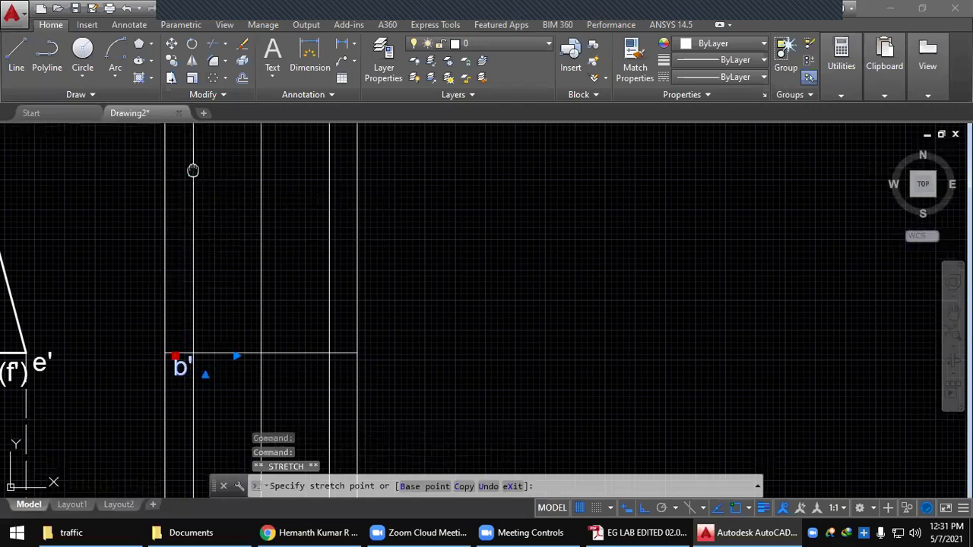
pyautogui.moveTo(192, 170); pyautogui.dragTo(192, 234, button='middle')
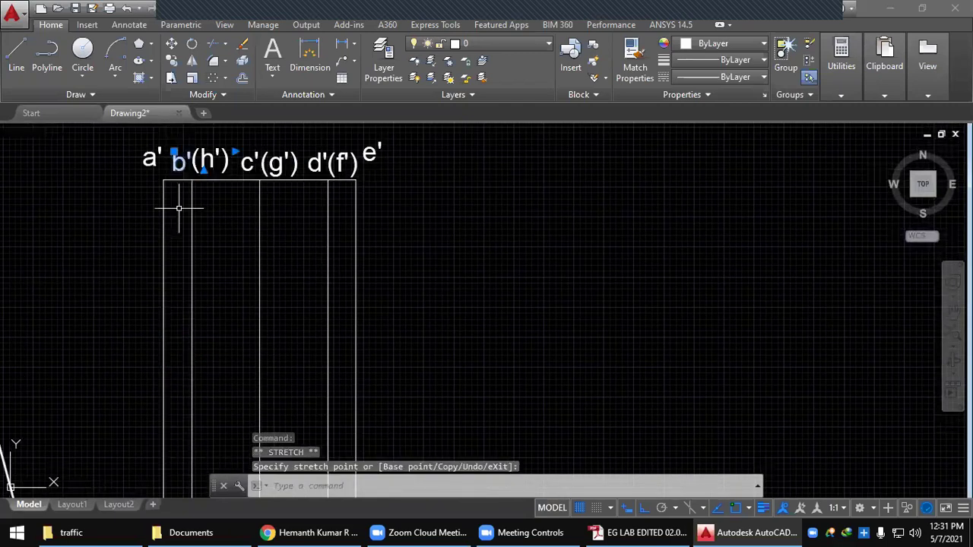
pyautogui.press('Escape')
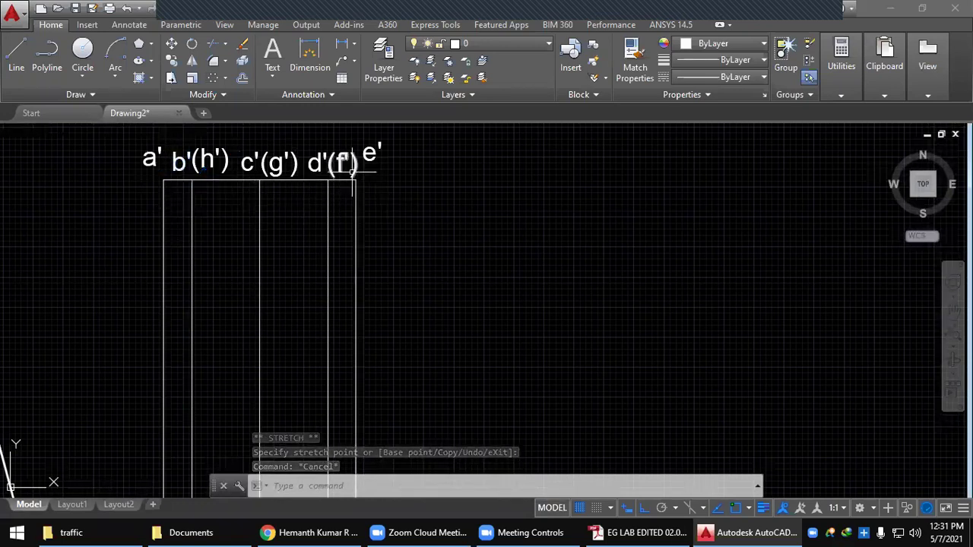
# With object snap off, add the multiline text "(1)" beside point a of the cylinder's top view
pyautogui.scroll(-1, 384, 318)
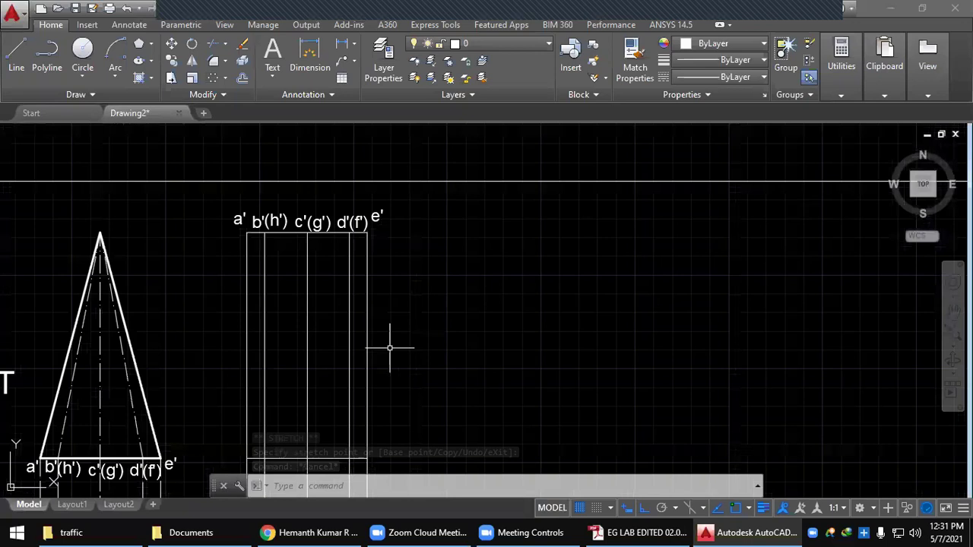
pyautogui.scroll(-2, 389, 348)
pyautogui.moveTo(388, 348); pyautogui.dragTo(351, 234, button='middle')
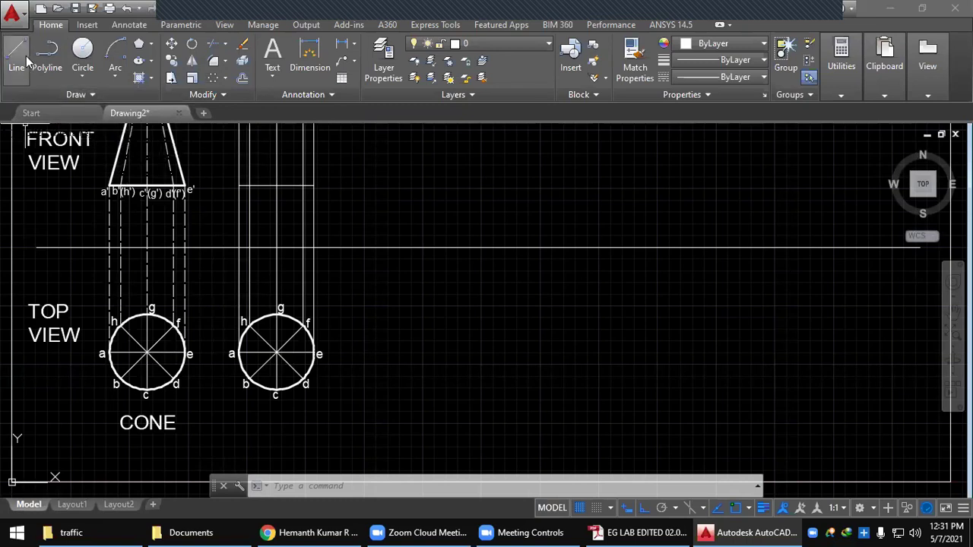
pyautogui.click(401, 487)
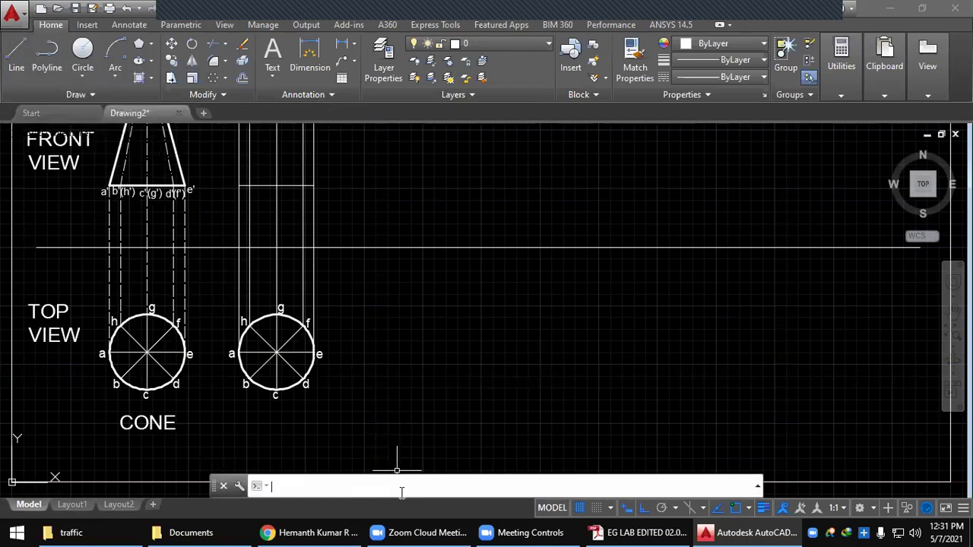
pyautogui.write('MT')
pyautogui.press('Return')
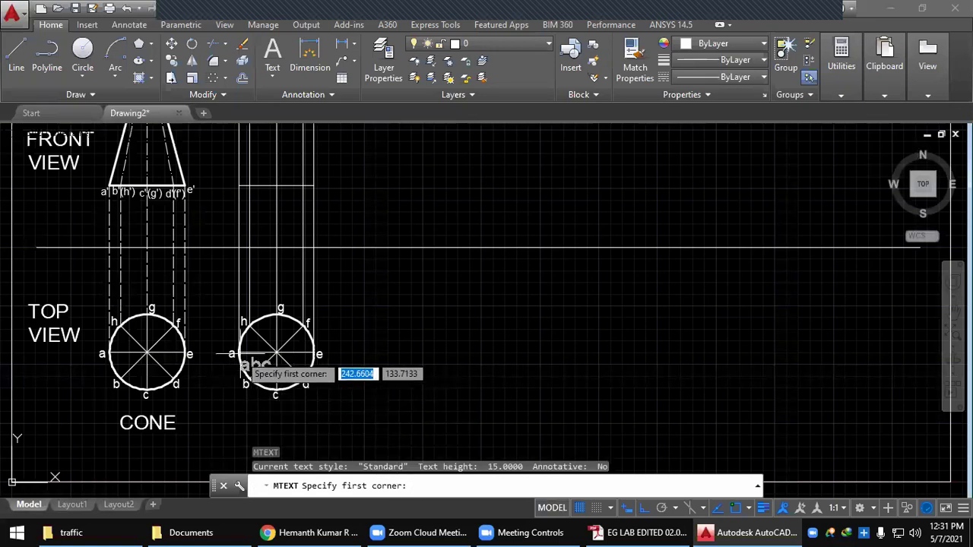
pyautogui.scroll(2, 232, 355)
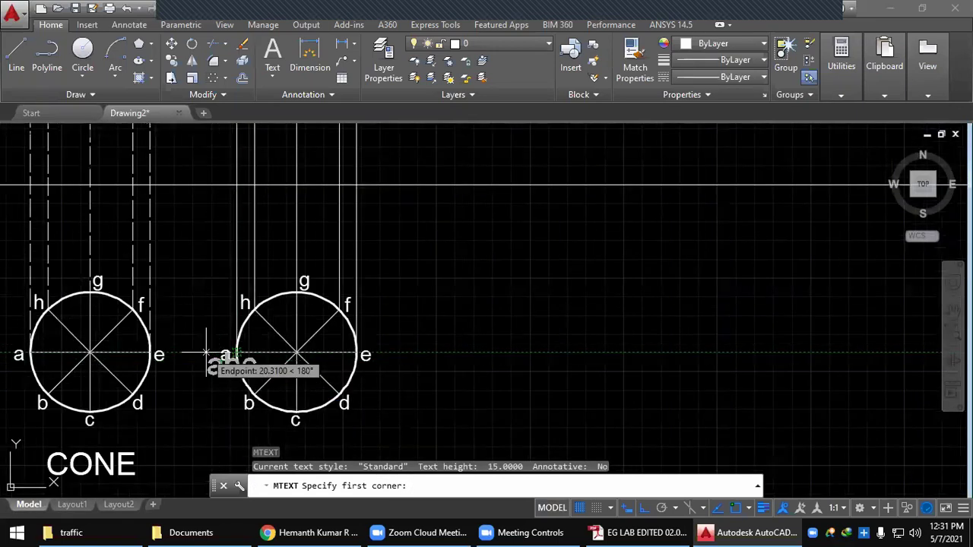
pyautogui.scroll(2, 205, 353)
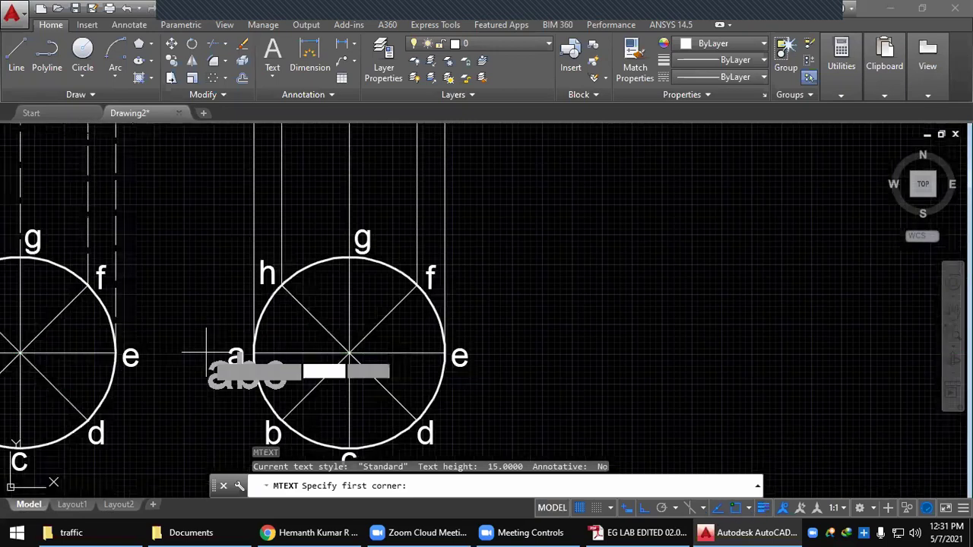
pyautogui.scroll(2, 206, 354)
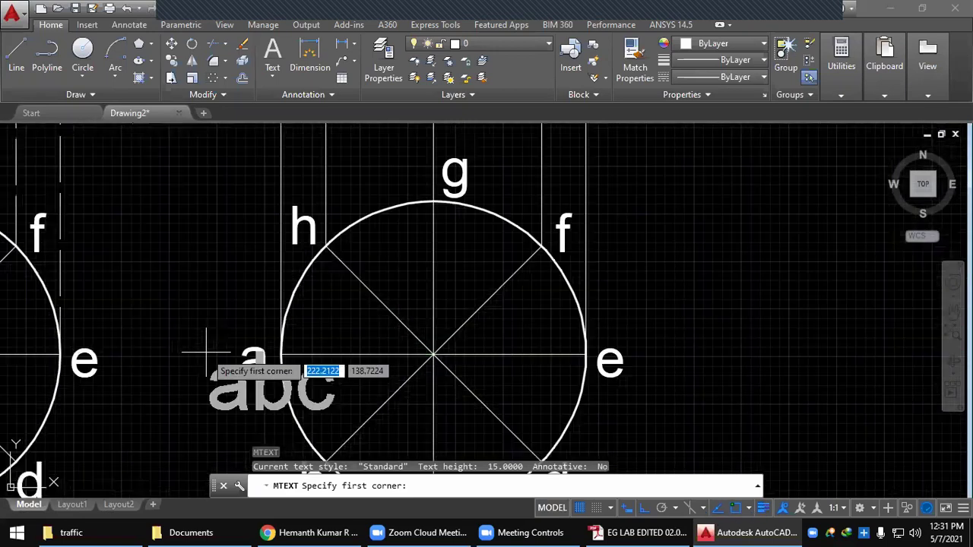
pyautogui.click(736, 509)
pyautogui.click(201, 348)
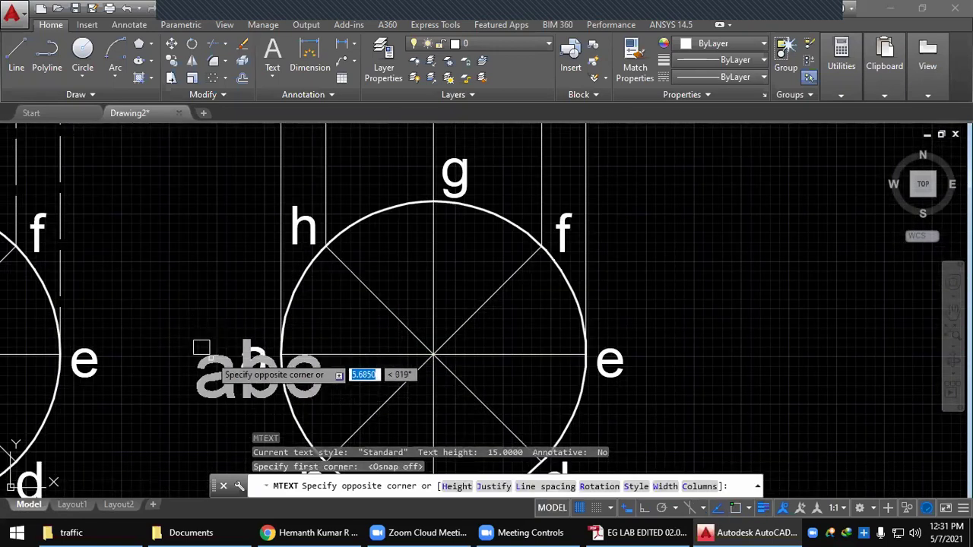
pyautogui.click(235, 387)
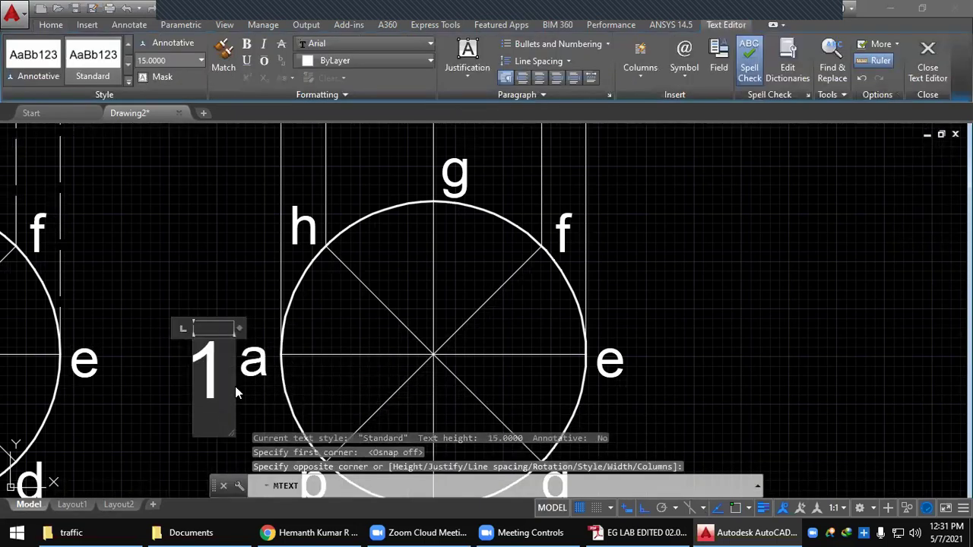
pyautogui.write('(1')
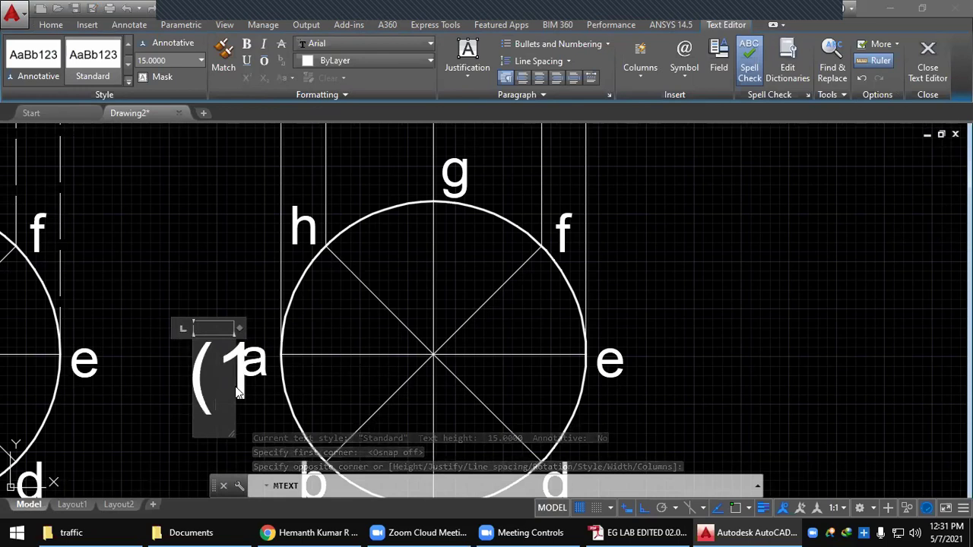
pyautogui.write(')')
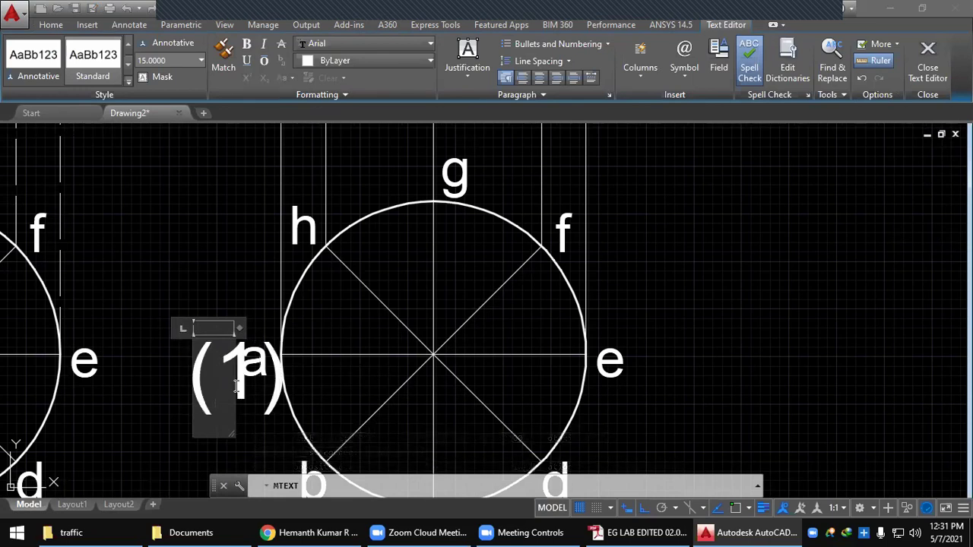
pyautogui.click(928, 70)
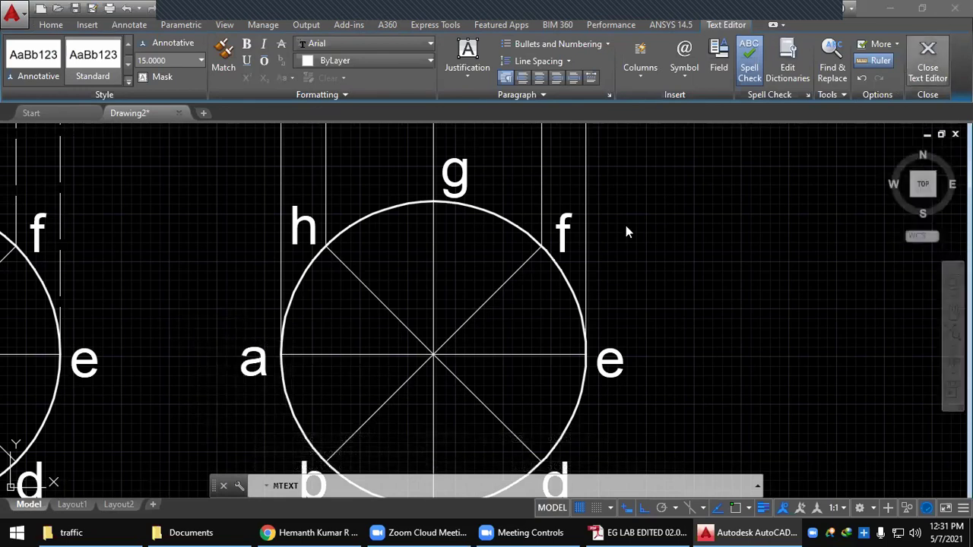
# Set the text height of the (1) label beside point a to 10
pyautogui.click(199, 351)
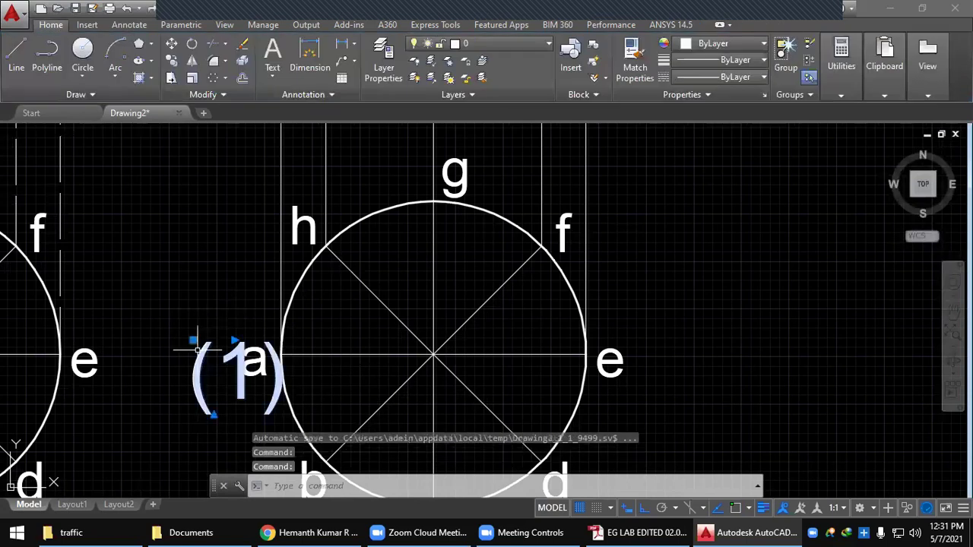
pyautogui.doubleClick(194, 356)
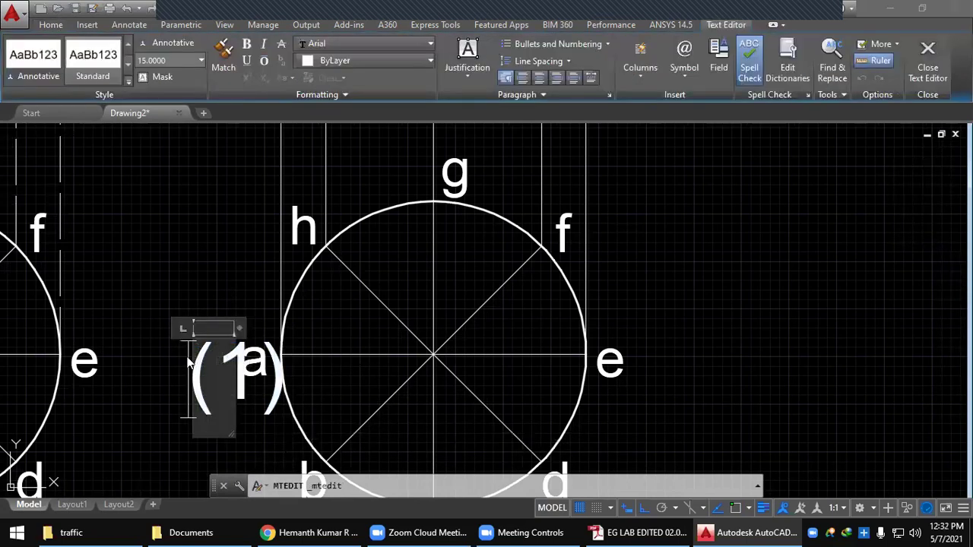
pyautogui.moveTo(192, 358); pyautogui.dragTo(310, 374)
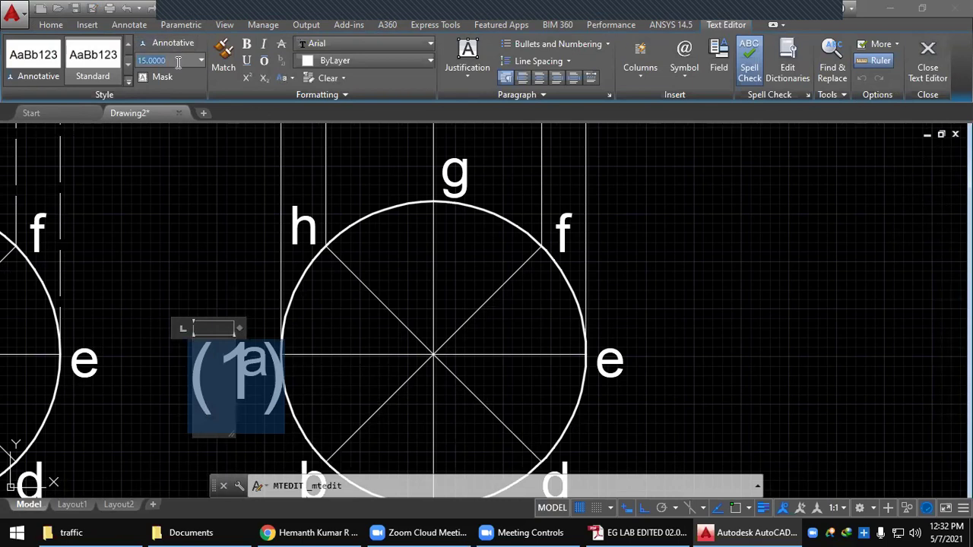
pyautogui.write('10')
pyautogui.press('Return')
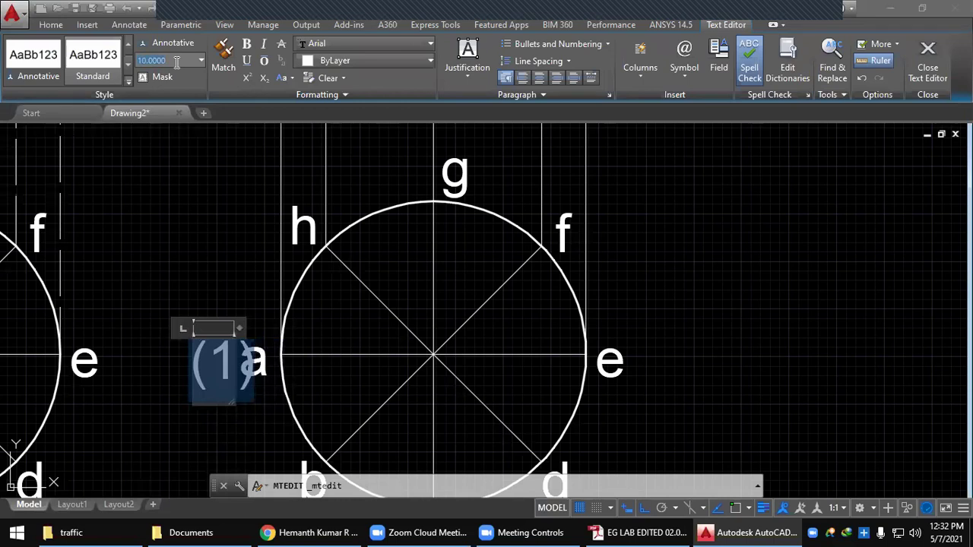
# Set the (1) label's text height to 8 and shift it slightly away from the letter a
pyautogui.write('8')
pyautogui.press('Return')
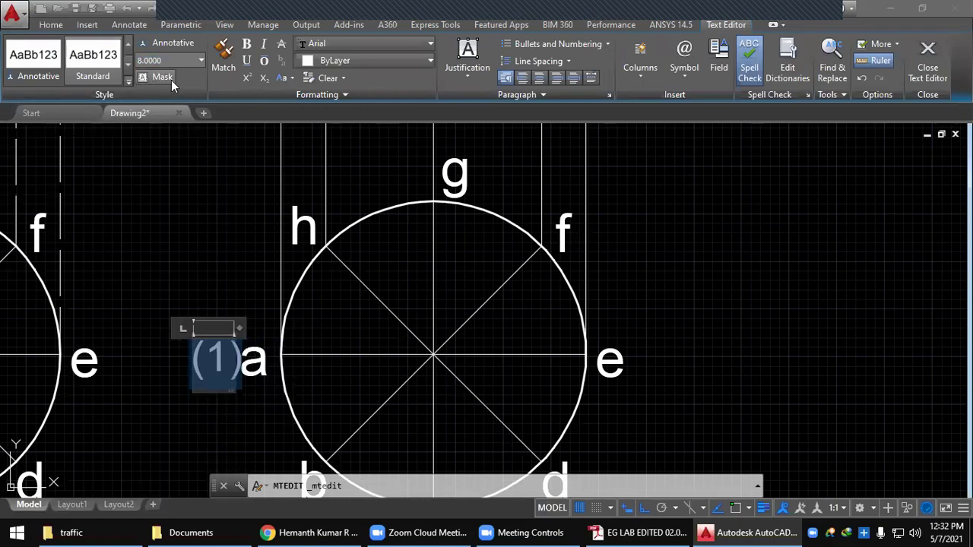
pyautogui.click(928, 55)
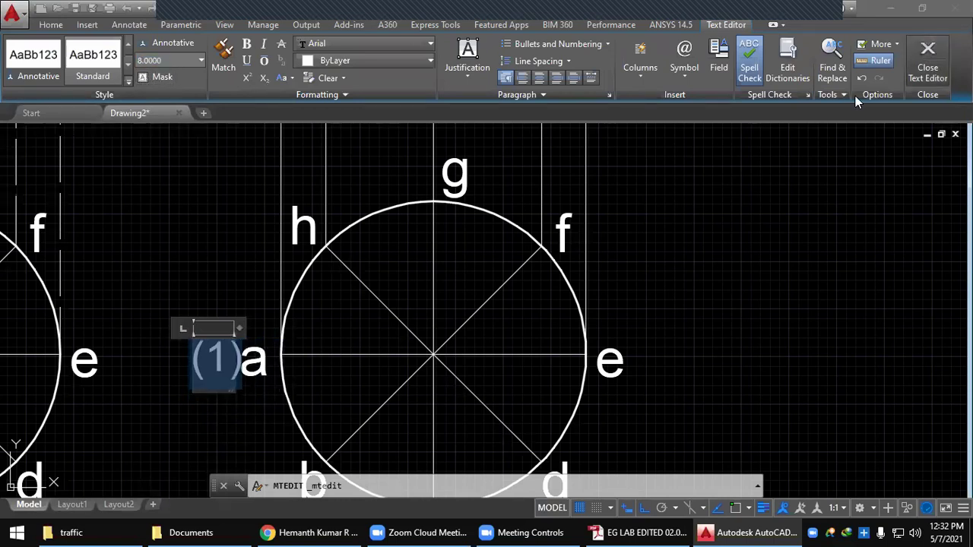
pyautogui.click(201, 350)
pyautogui.click(193, 340)
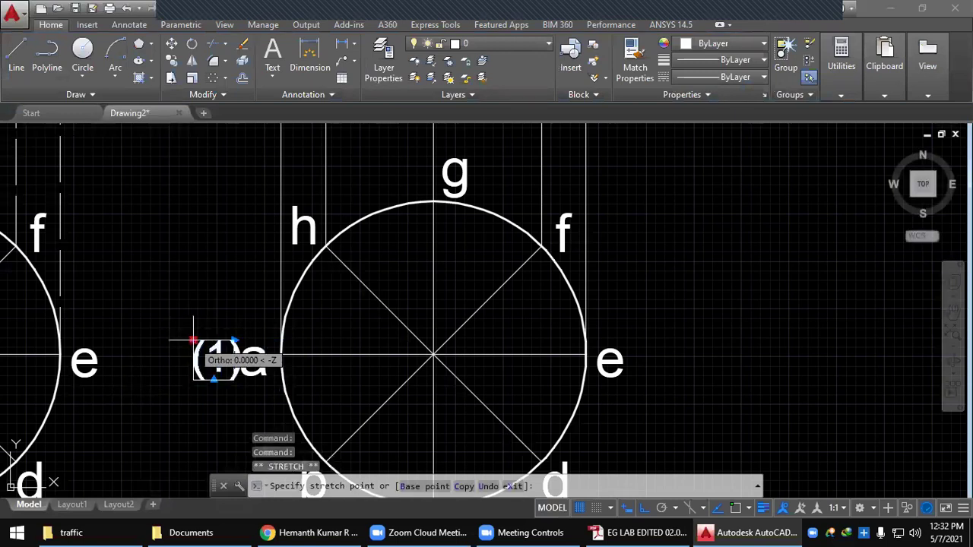
pyautogui.click(188, 340)
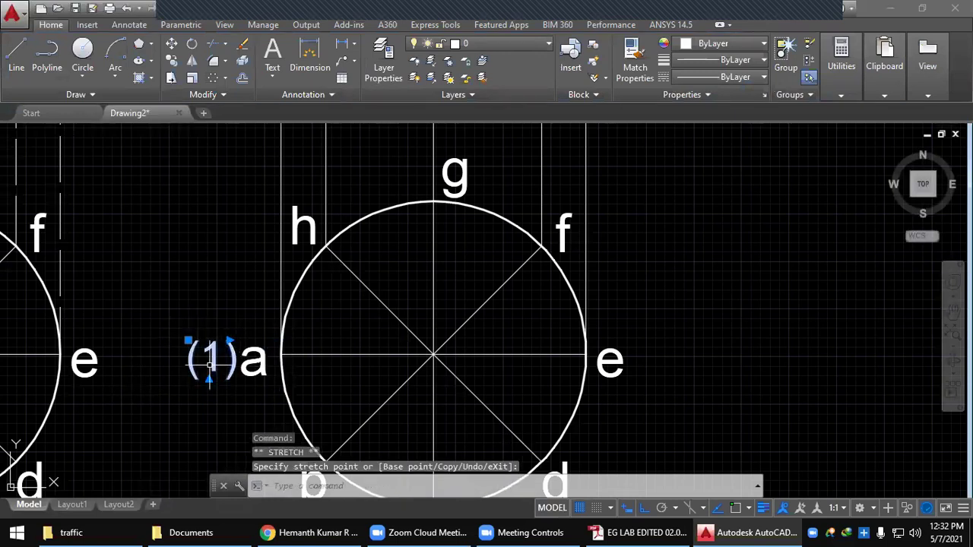
# Copy the (1) label to a spot beside point b of the cylinder's top view and change the copy to (2)
pyautogui.hotkey('ctrl', 'c')
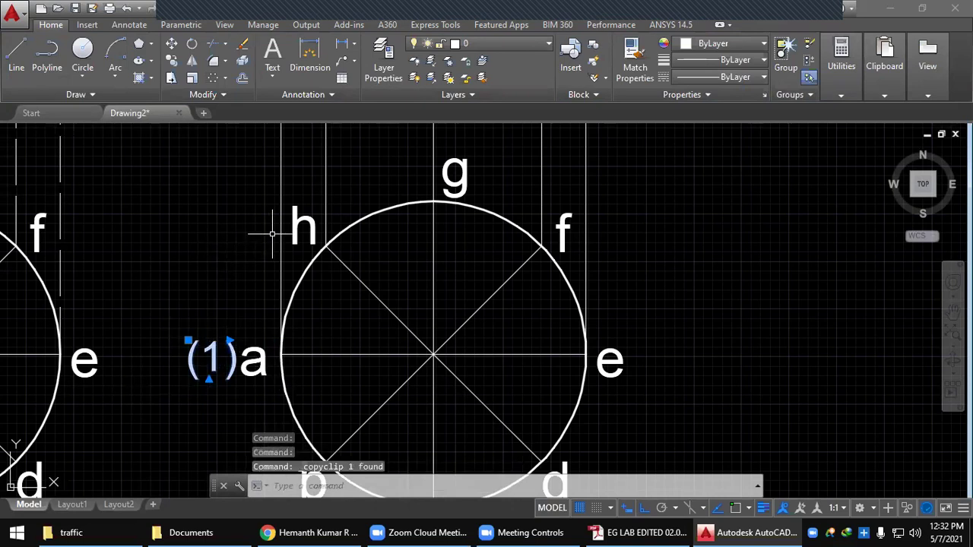
pyautogui.hotkey('ctrl', 'v')
pyautogui.moveTo(267, 337); pyautogui.dragTo(190, 119, button='middle')
pyautogui.click(170, 304)
pyautogui.click(203, 280)
pyautogui.click(195, 279)
pyautogui.doubleClick(198, 282)
pyautogui.doubleClick(193, 283)
pyautogui.write('2')
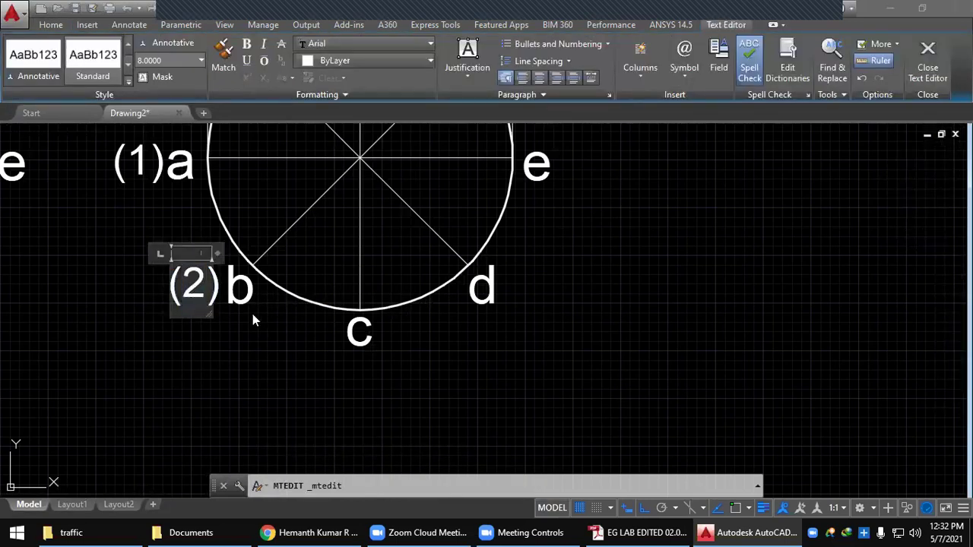
pyautogui.click(373, 391)
# Paste another copy of the label beside point c of the top view and change it to (3)
pyautogui.hotkey('ctrl', 'v')
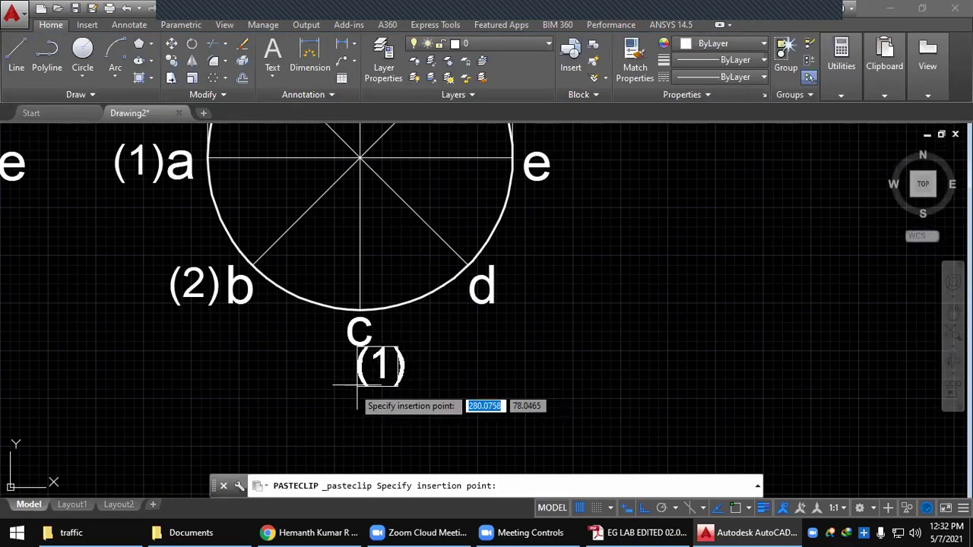
pyautogui.click(373, 355)
pyautogui.click(373, 355)
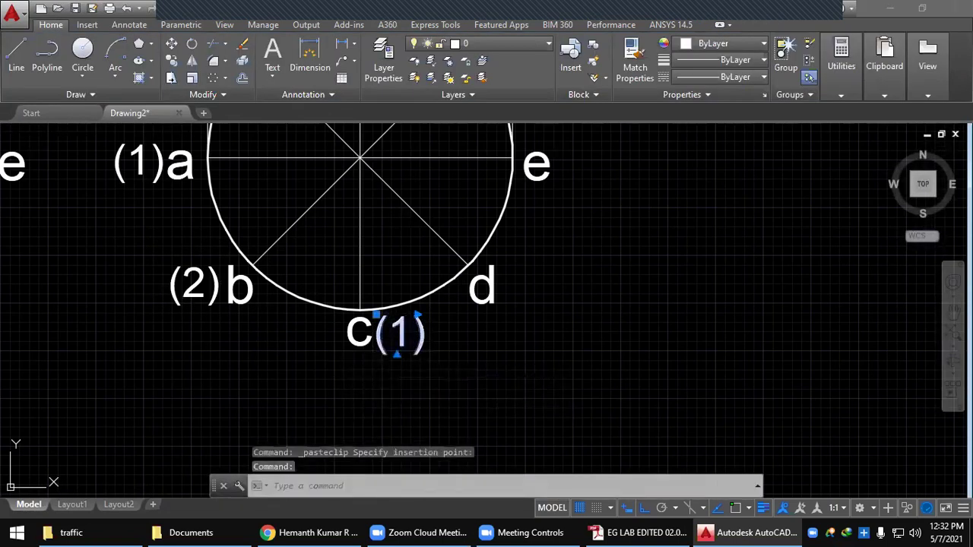
pyautogui.doubleClick(407, 335)
pyautogui.doubleClick(406, 335)
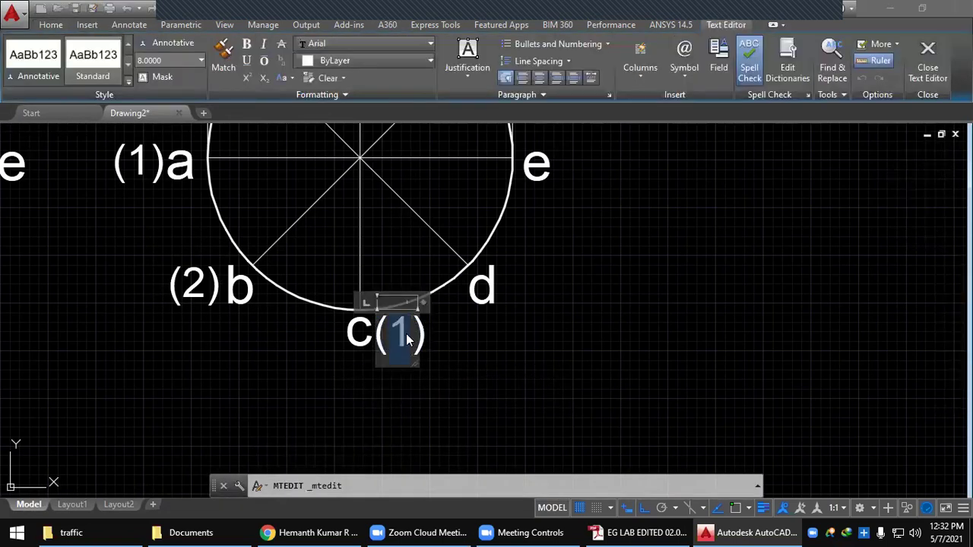
pyautogui.write('3')
pyautogui.click(445, 339)
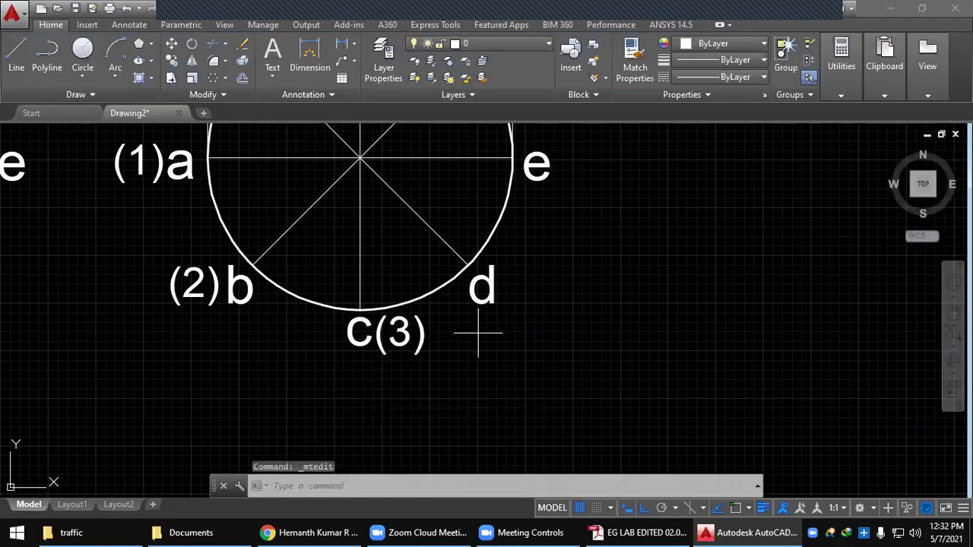
# Paste a copy of the label beside point d of the top view and change it to (4)
pyautogui.hotkey('ctrl', 'v')
pyautogui.click(522, 287)
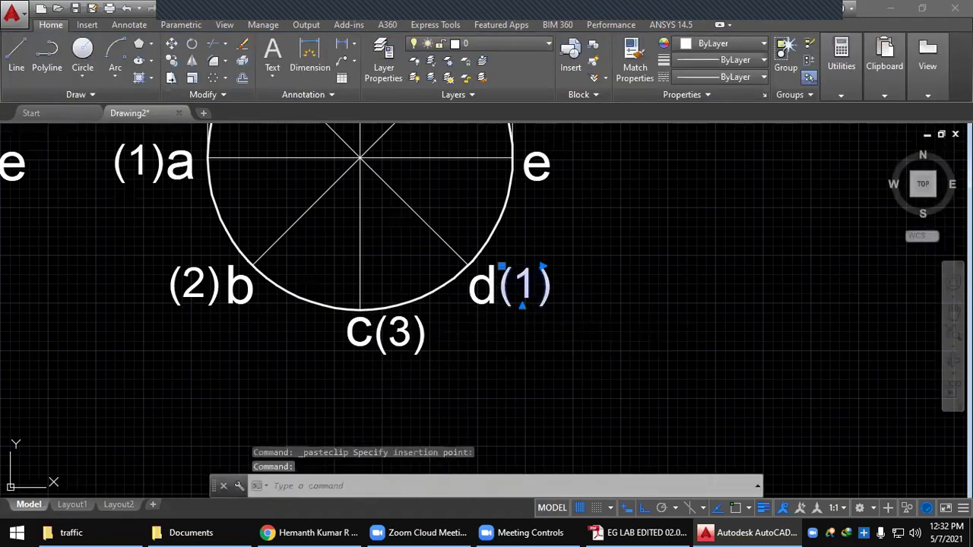
pyautogui.doubleClick(523, 283)
pyautogui.doubleClick(526, 283)
pyautogui.write('4')
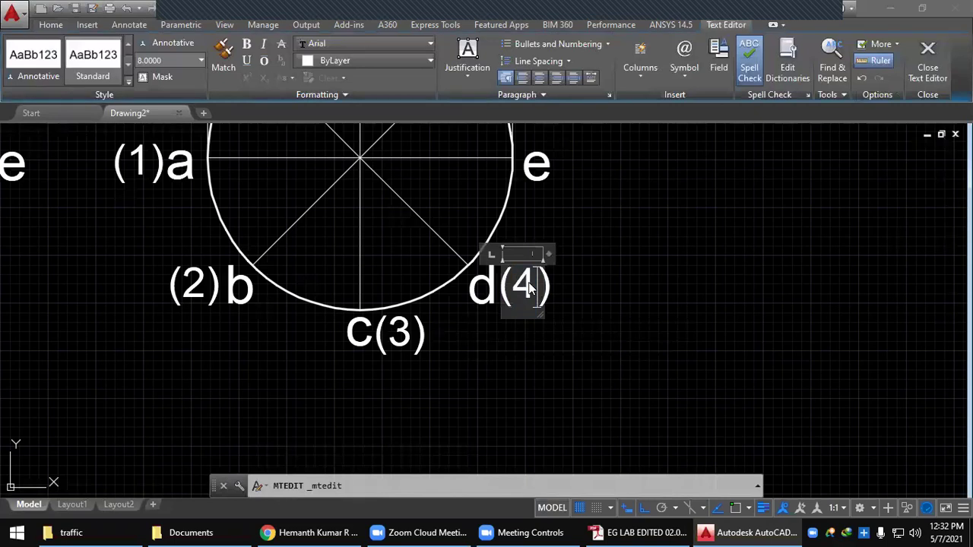
pyautogui.click(669, 221)
# Paste a copy of the label beside point e of the top view and change it to (5)
pyautogui.hotkey('ctrl', 'v')
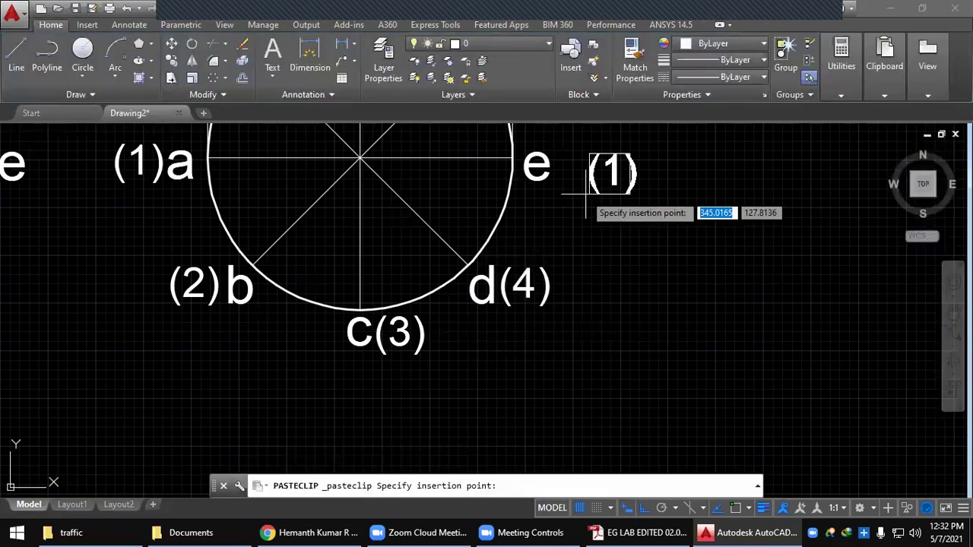
pyautogui.click(550, 186)
pyautogui.doubleClick(576, 161)
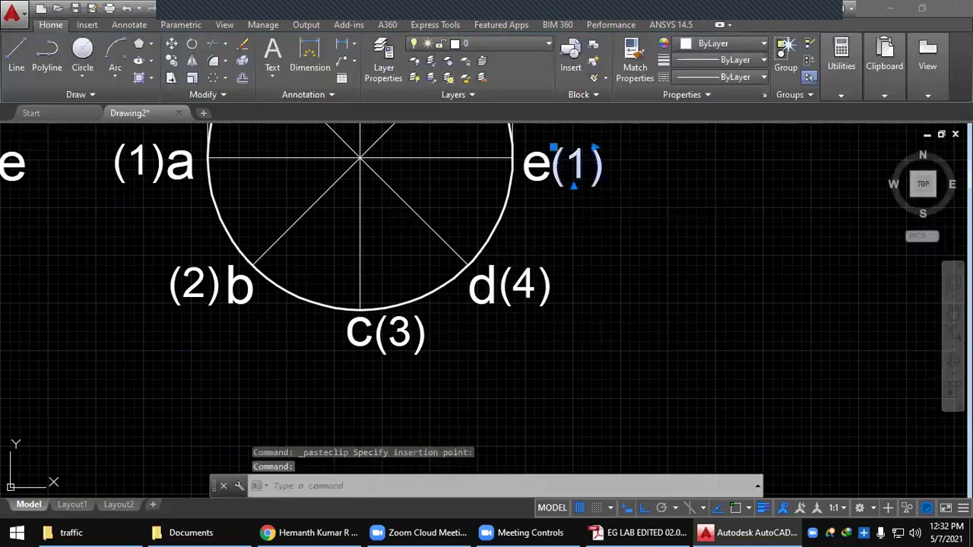
pyautogui.doubleClick(580, 164)
pyautogui.write('5')
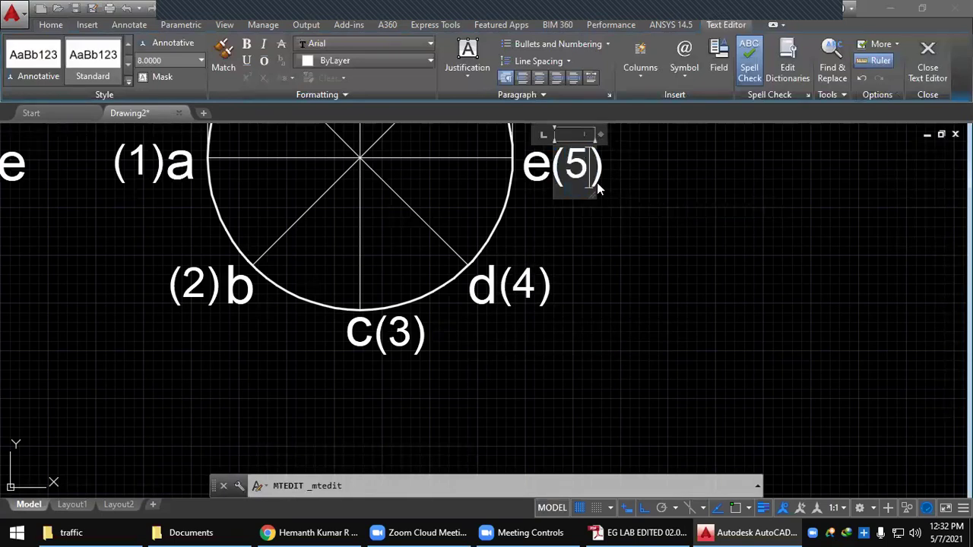
pyautogui.click(604, 239)
# Paste a copy of the label beside point f of the top view and change it to (6)
pyautogui.moveTo(600, 239); pyautogui.dragTo(561, 432, button='middle')
pyautogui.hotkey('ctrl', 'v')
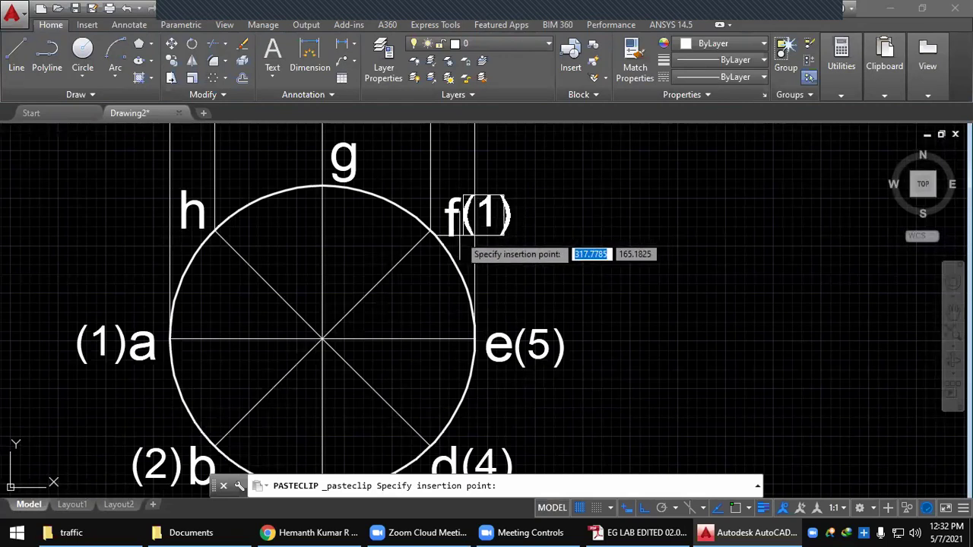
pyautogui.click(459, 238)
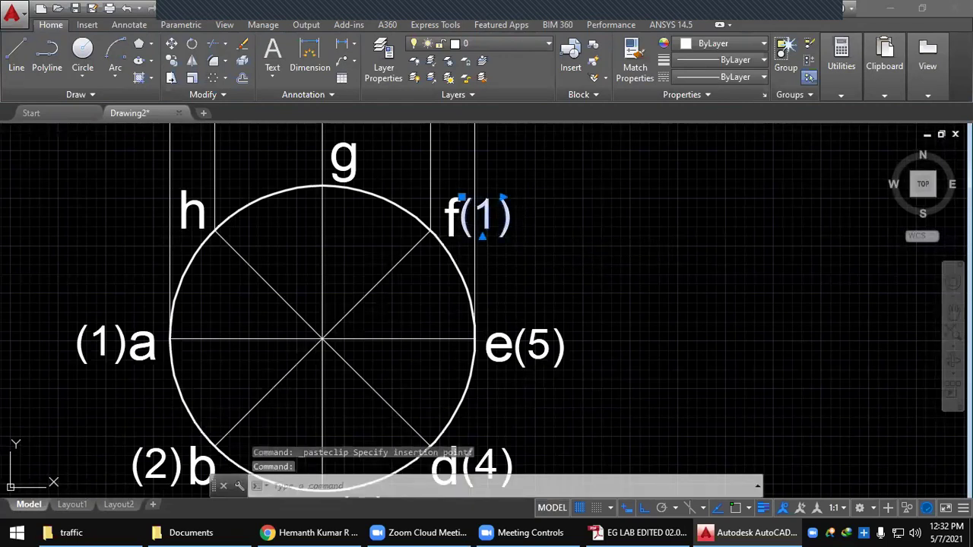
pyautogui.doubleClick(489, 219)
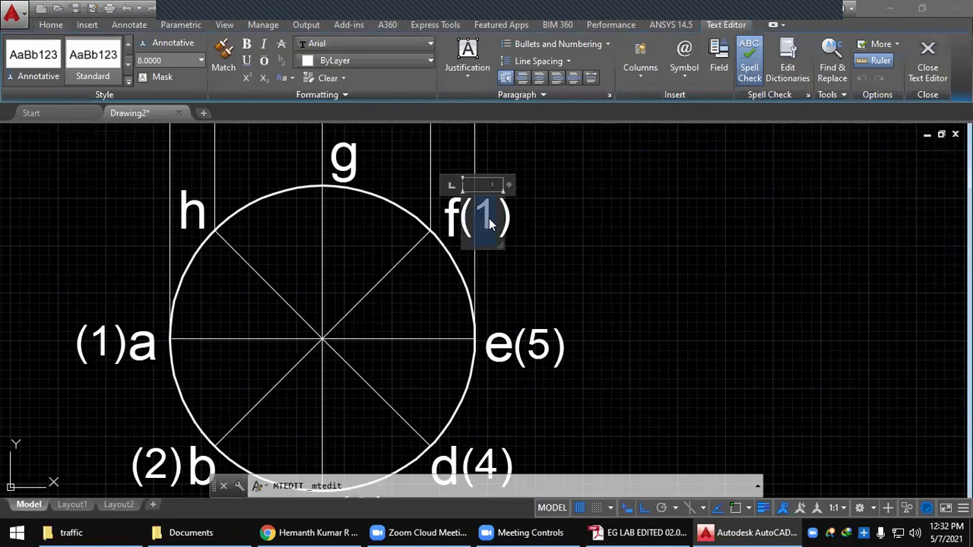
pyautogui.write('6')
pyautogui.click(505, 240)
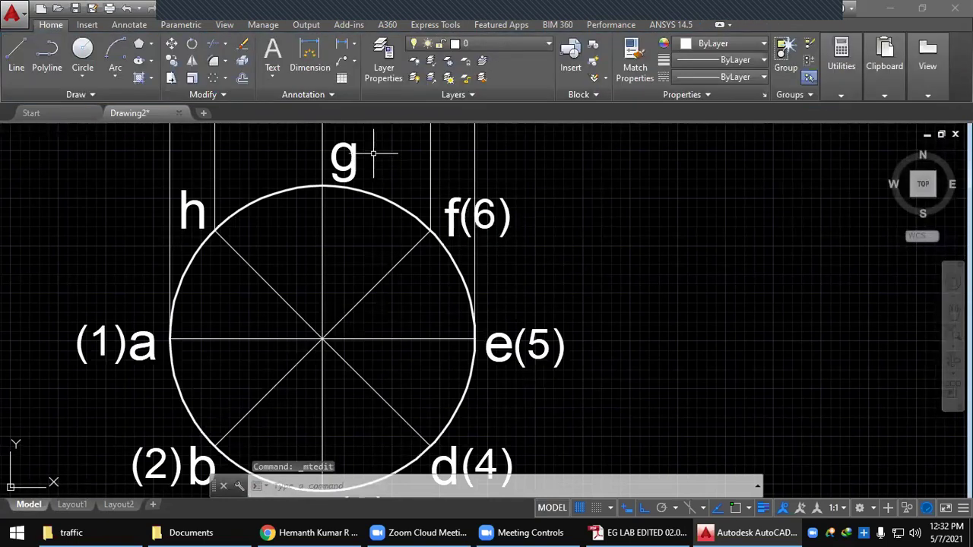
# Paste a copy of the label beside point g of the top view and change it to (7)
pyautogui.hotkey('ctrl', 'v')
pyautogui.click(356, 197)
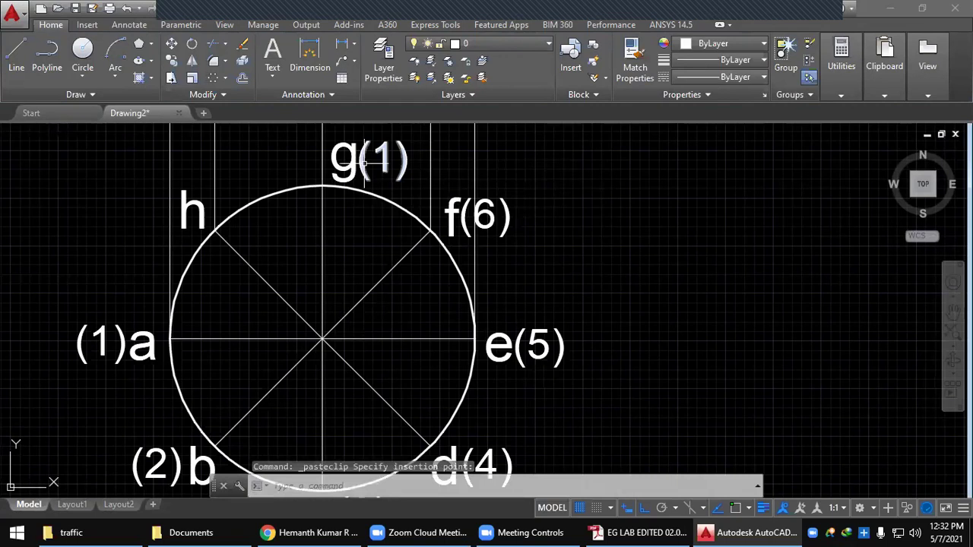
pyautogui.click(382, 160)
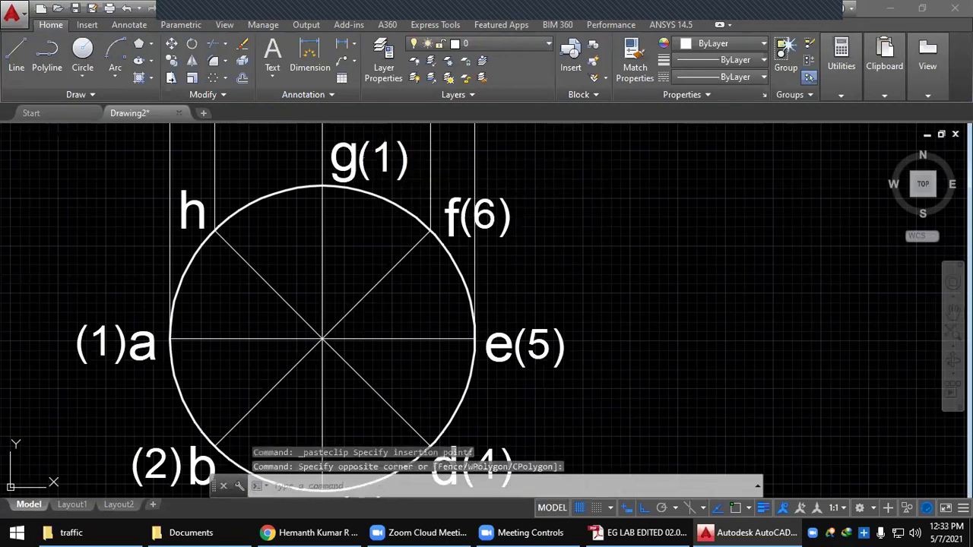
pyautogui.doubleClick(381, 158)
pyautogui.doubleClick(383, 158)
pyautogui.write('7')
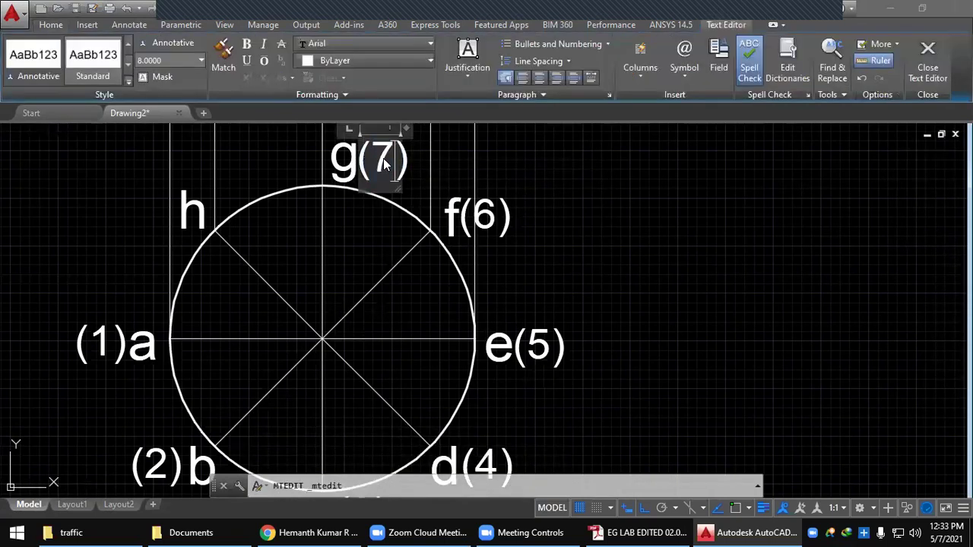
pyautogui.click(295, 163)
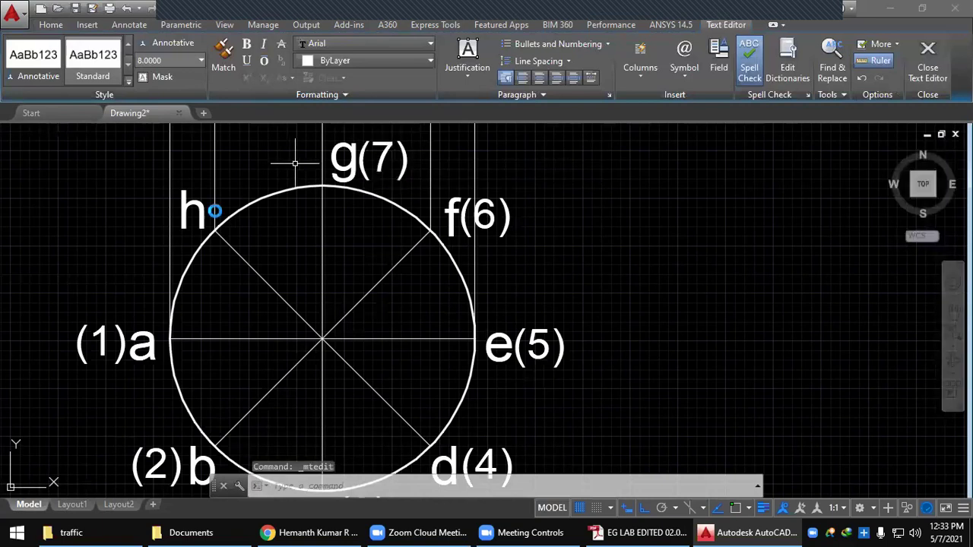
# Paste a copy of the label beside point h of the top view and change it to (8)
pyautogui.hotkey('ctrl', 'v')
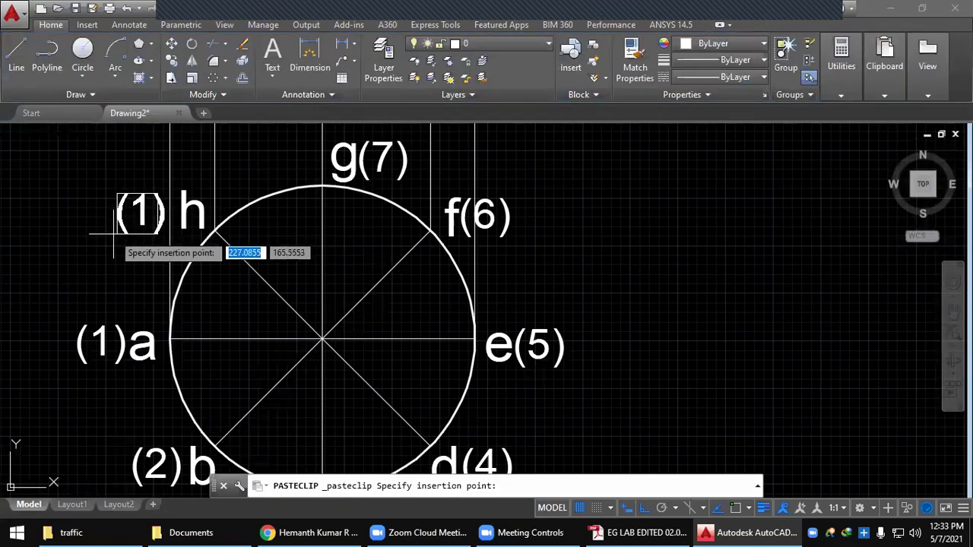
pyautogui.click(143, 219)
pyautogui.doubleClick(144, 217)
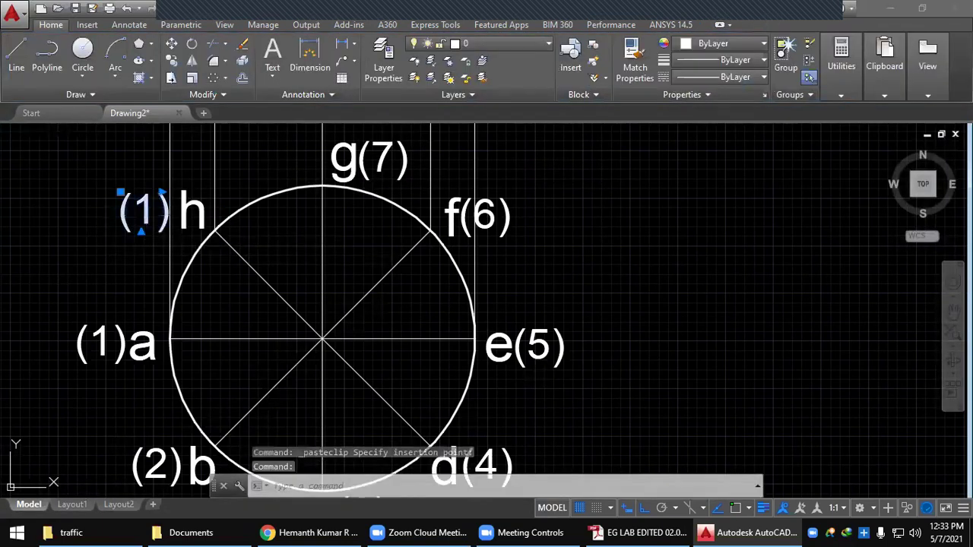
pyautogui.write('8')
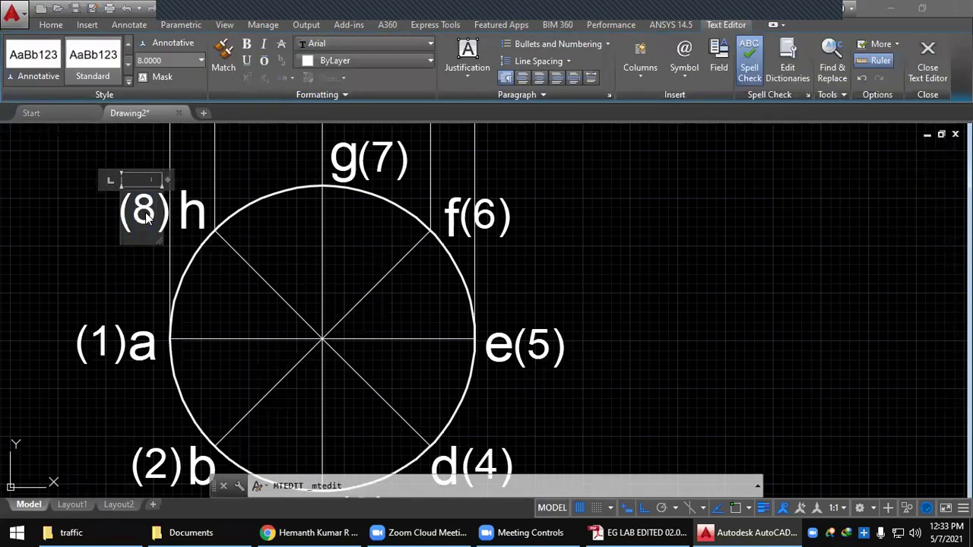
pyautogui.click(136, 280)
pyautogui.click(141, 217)
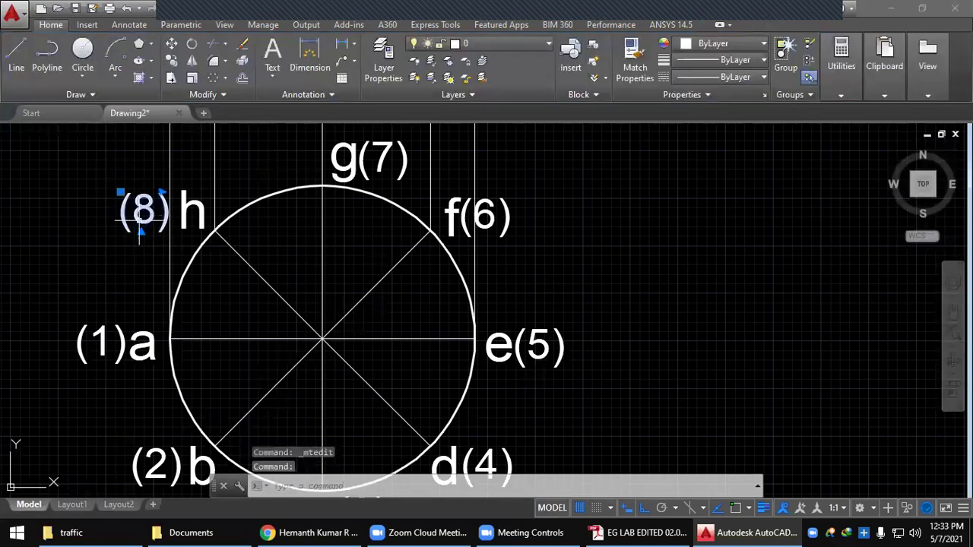
pyautogui.click(346, 156)
pyautogui.click(459, 199)
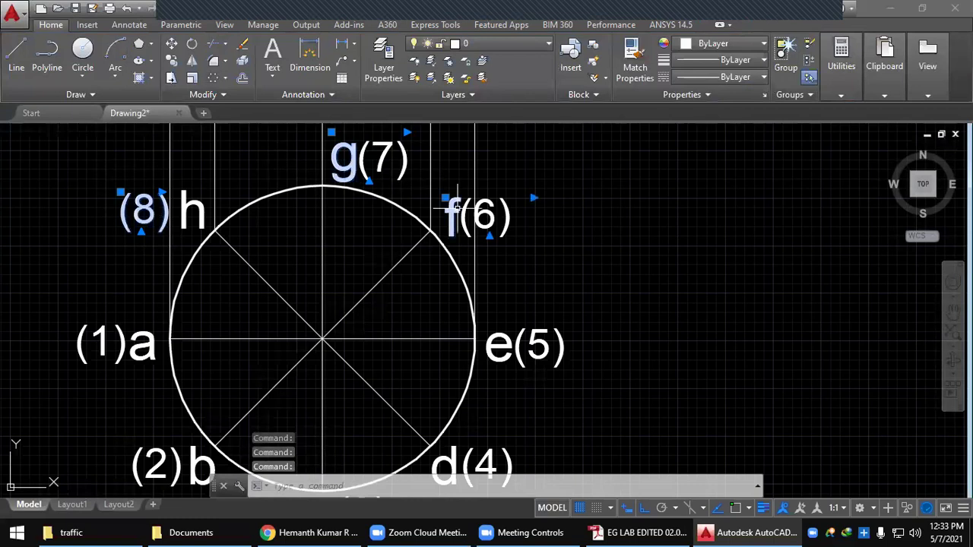
pyautogui.press('Escape')
pyautogui.press('Escape')
# Copy the number labels (1) to (8) around the cylinder's top view to the clipboard
pyautogui.click(156, 183)
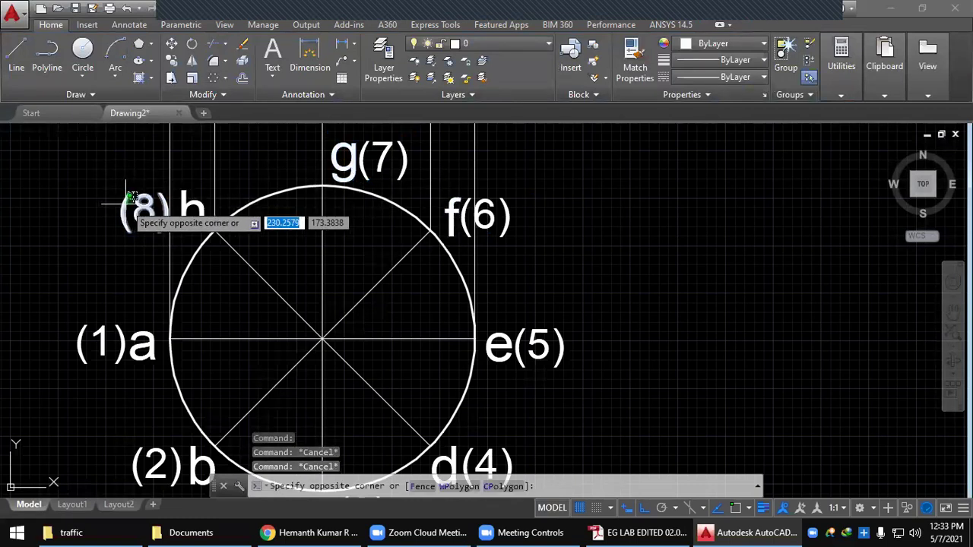
pyautogui.click(126, 196)
pyautogui.click(387, 152)
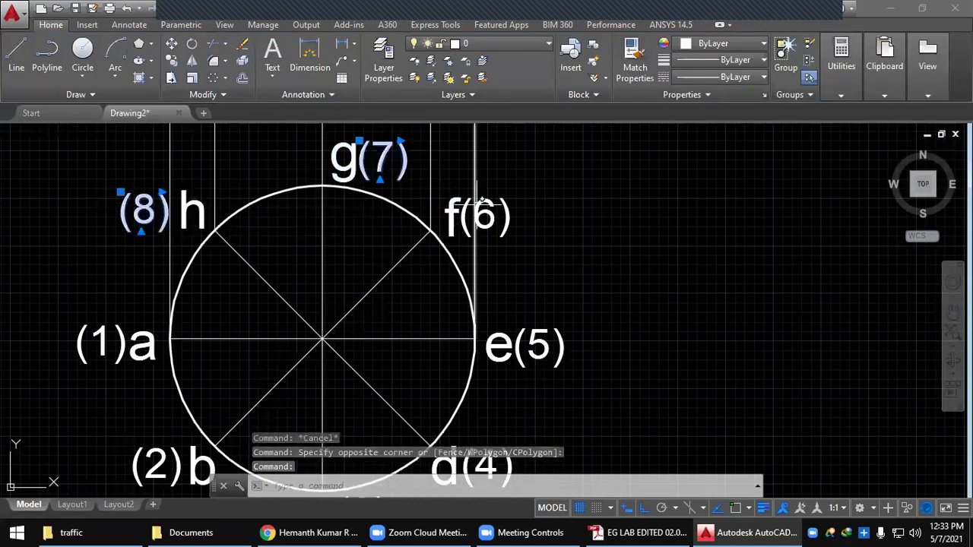
pyautogui.click(479, 214)
pyautogui.click(538, 346)
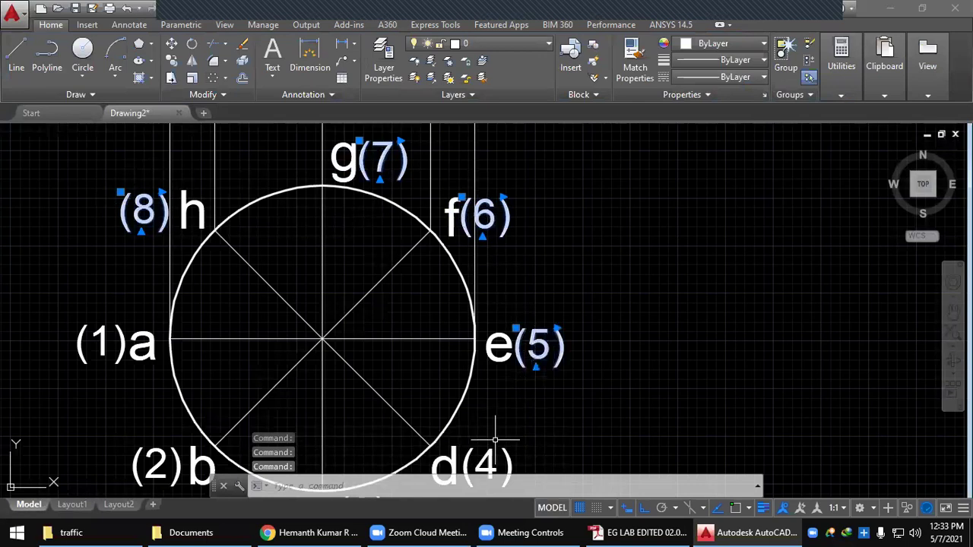
pyautogui.click(494, 449)
pyautogui.moveTo(523, 418); pyautogui.dragTo(583, 216, button='middle')
pyautogui.click(414, 335)
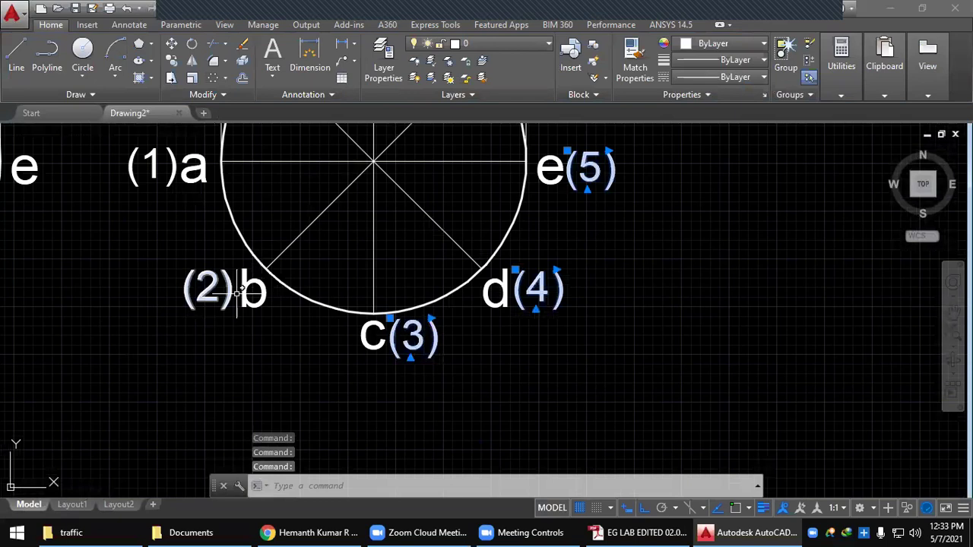
pyautogui.click(213, 291)
pyautogui.click(169, 176)
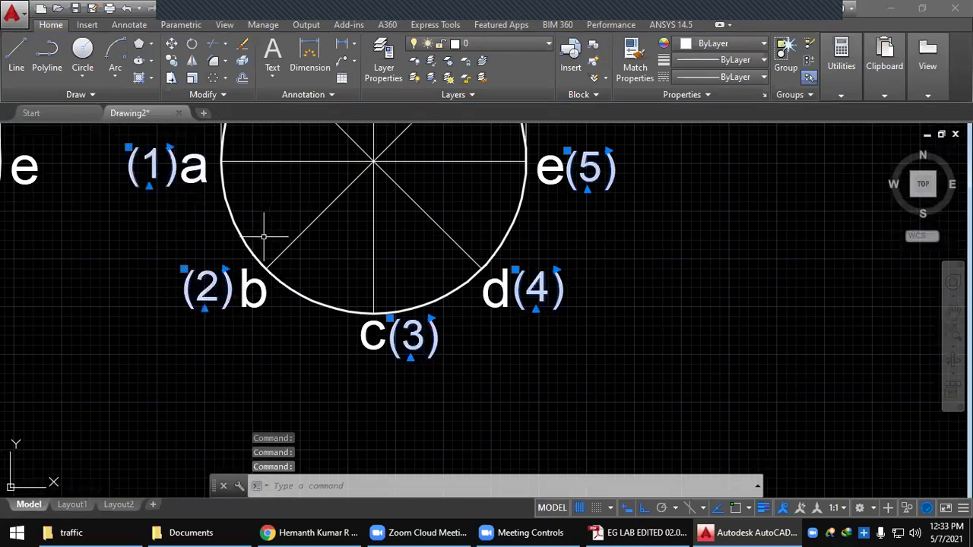
pyautogui.scroll(-2, 272, 270)
pyautogui.moveTo(296, 244); pyautogui.dragTo(271, 315, button='middle')
pyautogui.hotkey('ctrl', 'c')
# Paste the copied number labels (1) to (8) into the empty space beside the cylinder's front view
pyautogui.hotkey('ctrl', 'v')
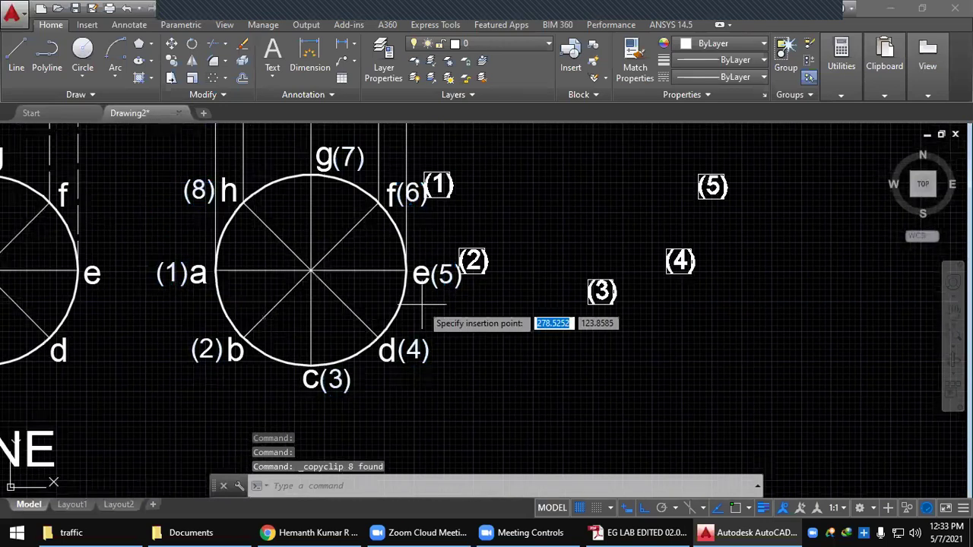
pyautogui.moveTo(504, 245); pyautogui.dragTo(466, 409, button='middle')
pyautogui.scroll(-2, 456, 323)
pyautogui.moveTo(478, 254); pyautogui.dragTo(473, 331, button='middle')
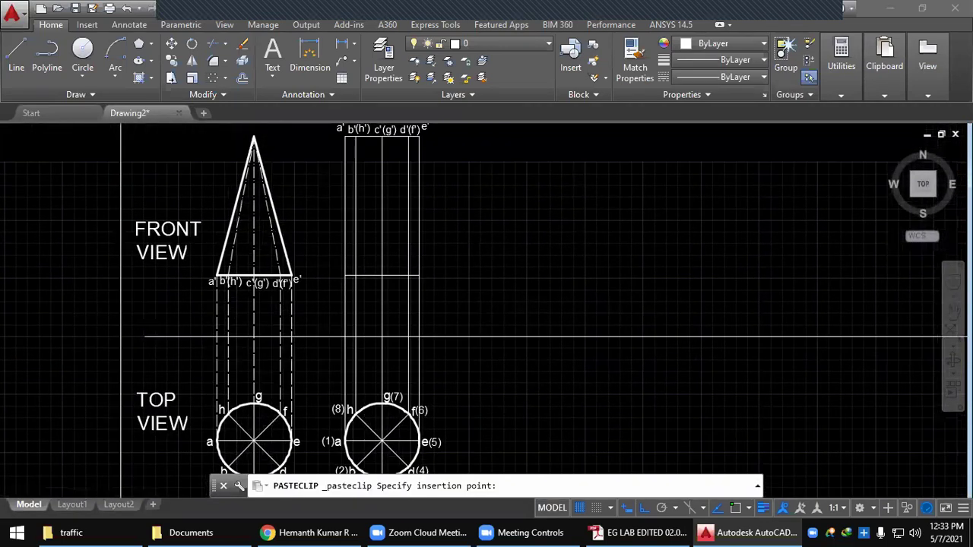
pyautogui.click(490, 267)
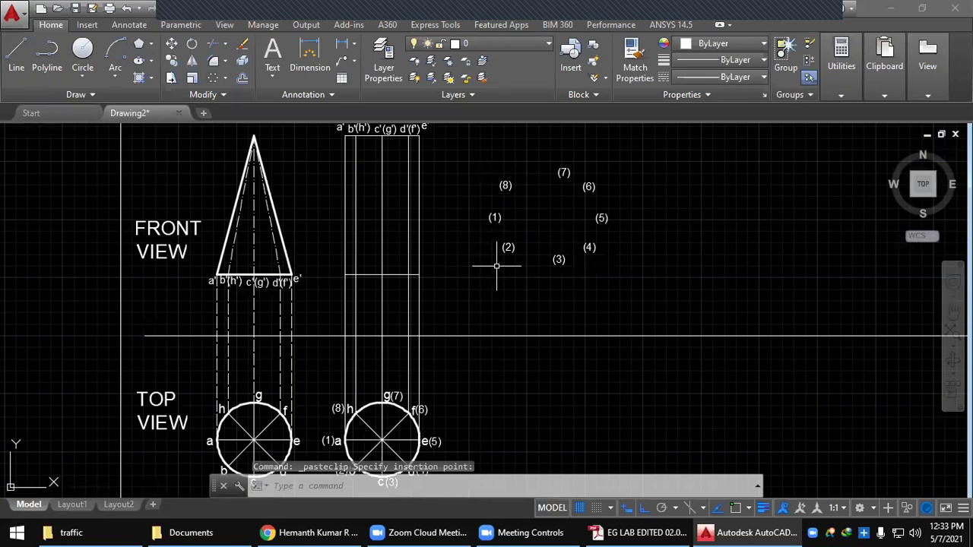
# Switch to the reference PDF to check the number labels along the base of the cylinder's front view, and return to the drawing
pyautogui.click(643, 532)
pyautogui.moveTo(401, 235); pyautogui.dragTo(502, 272)
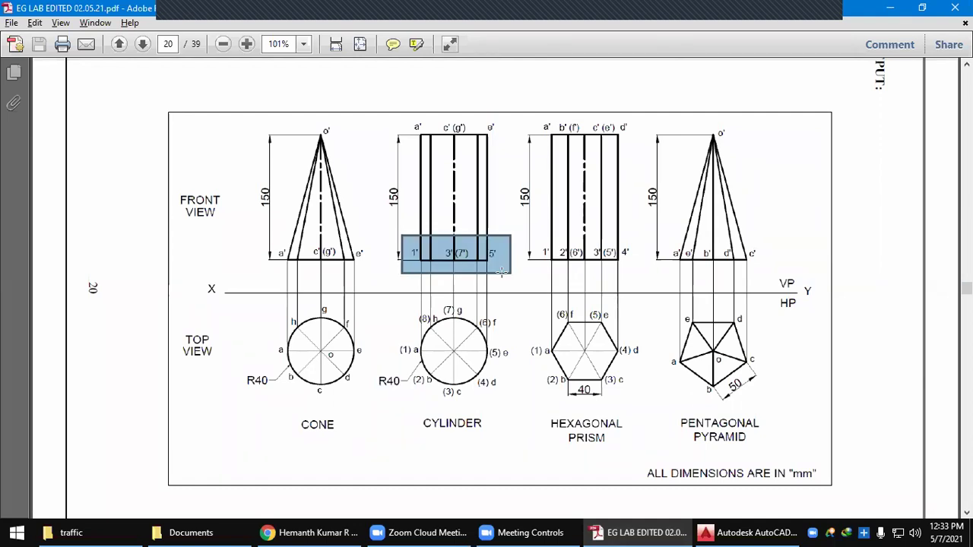
pyautogui.click(890, 7)
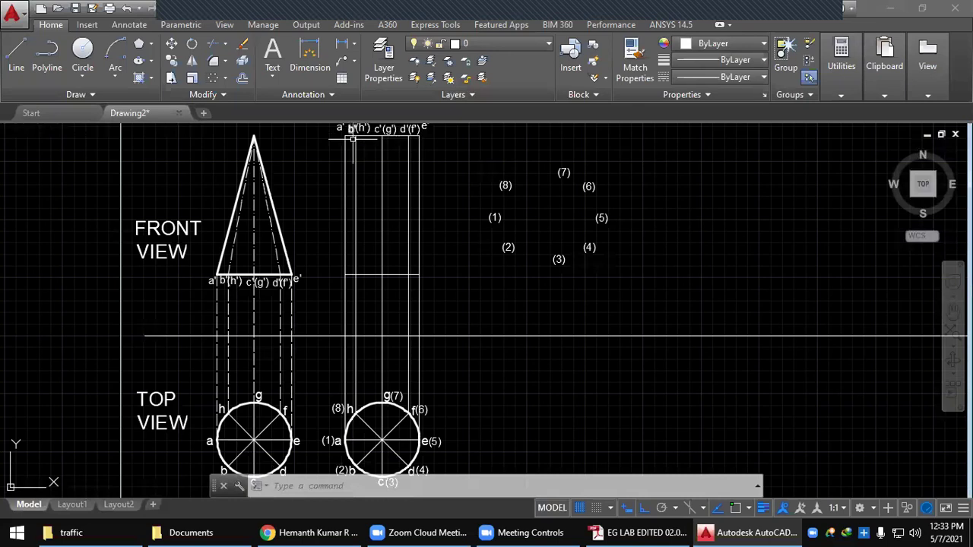
pyautogui.moveTo(374, 269); pyautogui.dragTo(382, 230, button='middle')
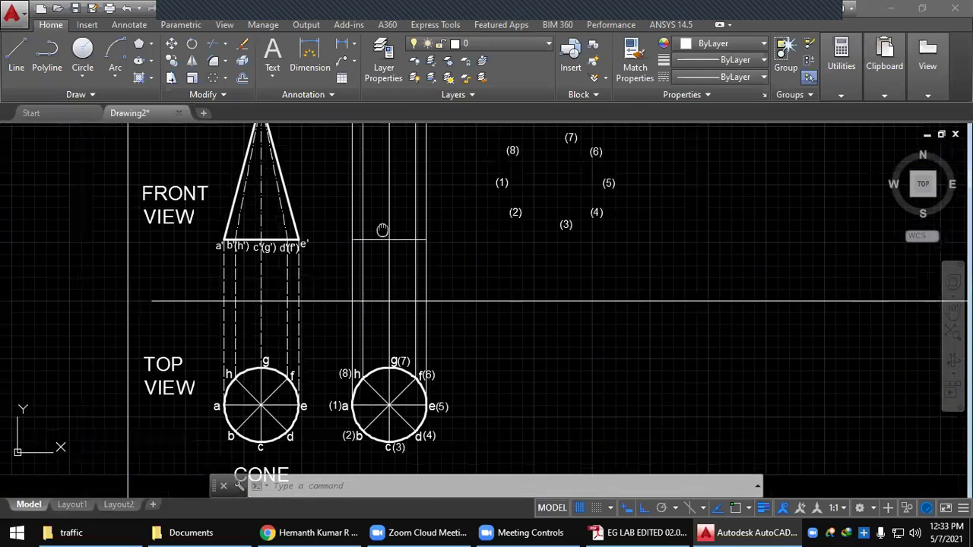
pyautogui.click(745, 532)
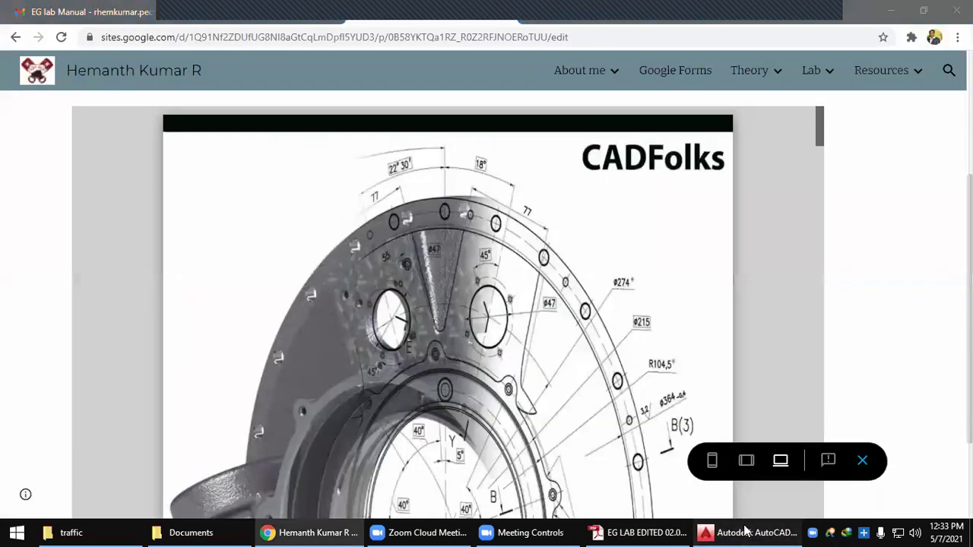
pyautogui.click(745, 532)
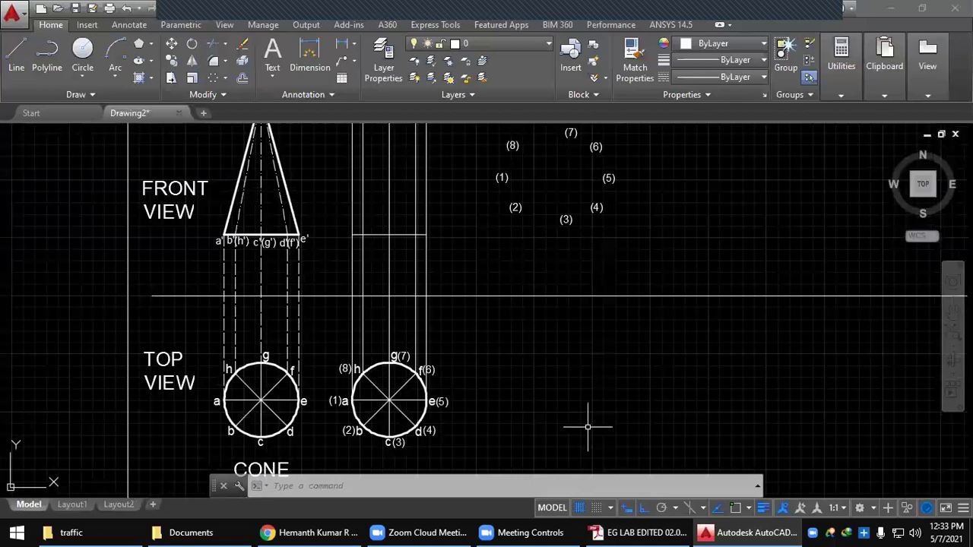
pyautogui.click(640, 532)
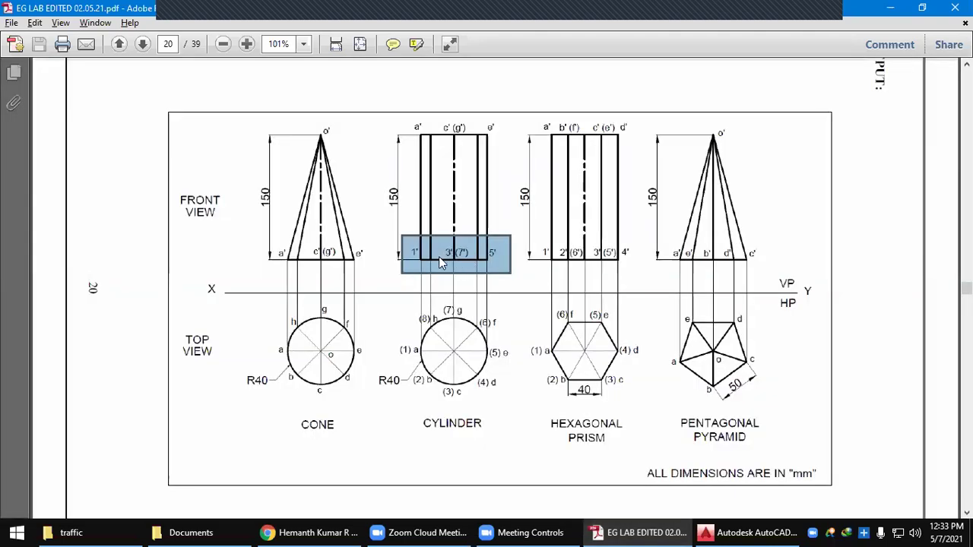
pyautogui.click(889, 7)
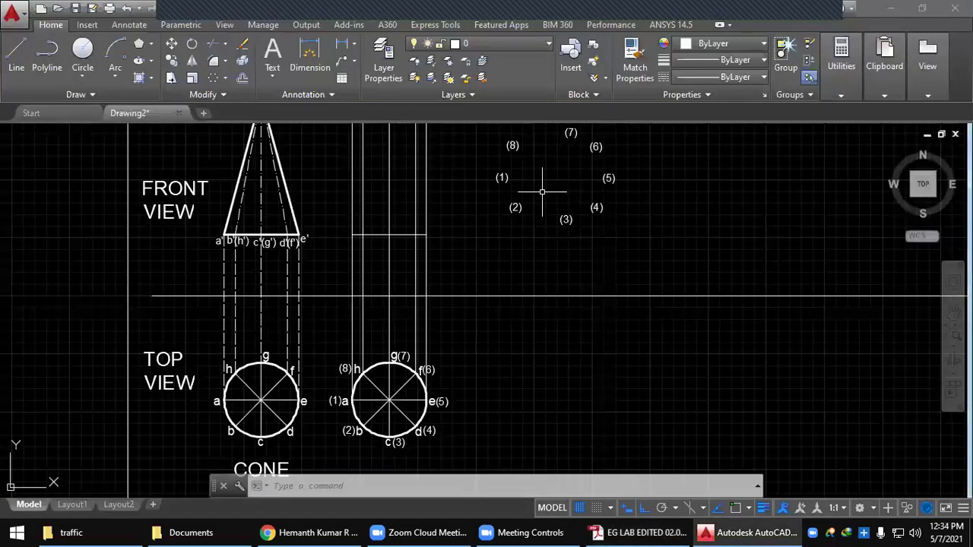
pyautogui.click(502, 174)
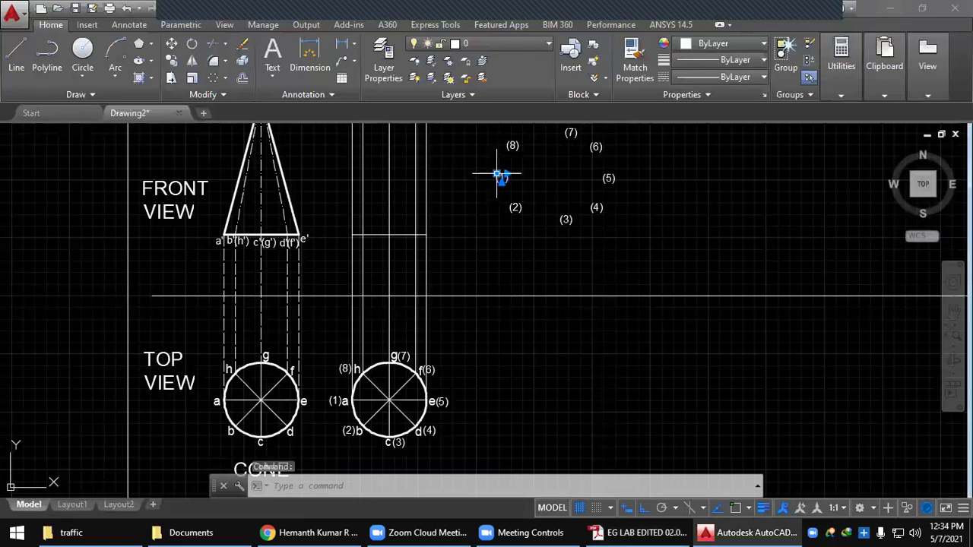
pyautogui.click(336, 400)
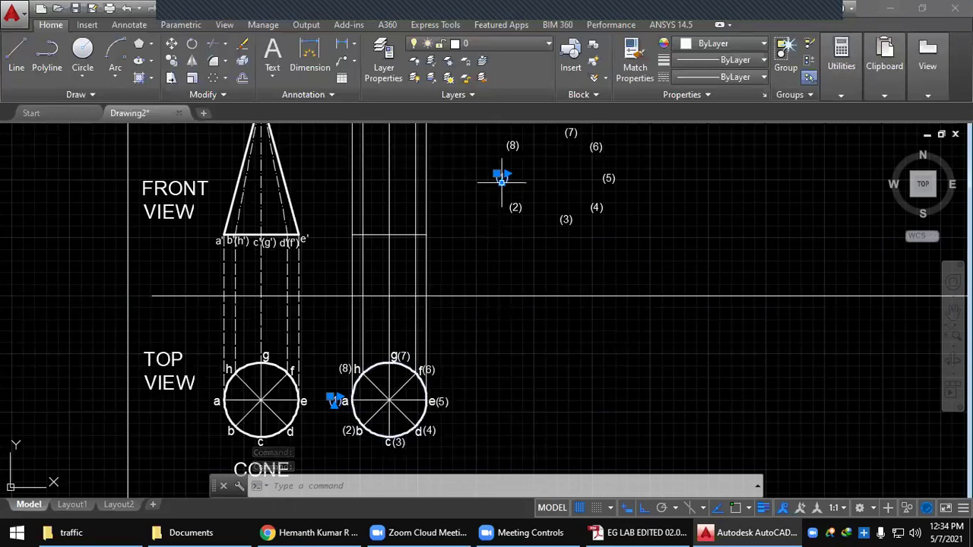
pyautogui.hotkey('ctrl', 'shift', 'p')
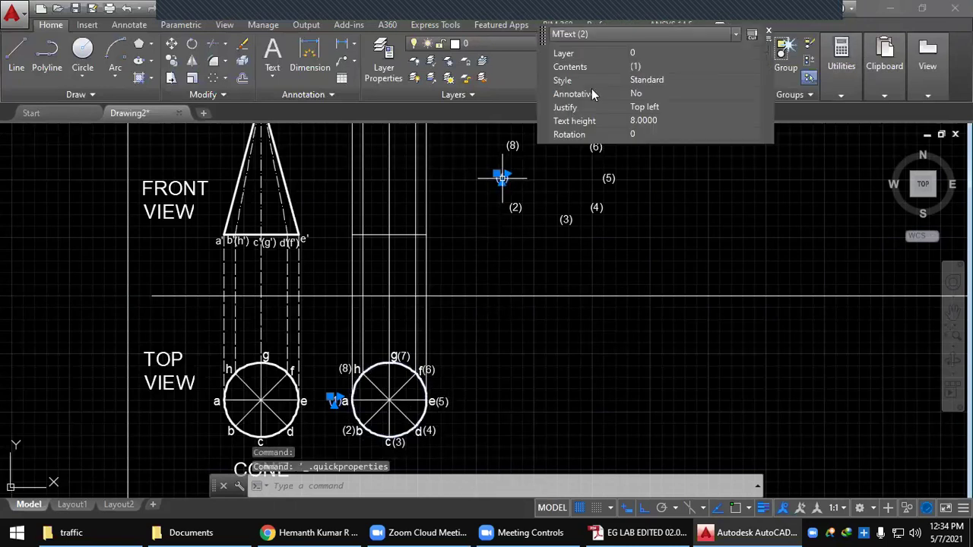
pyautogui.press('Escape')
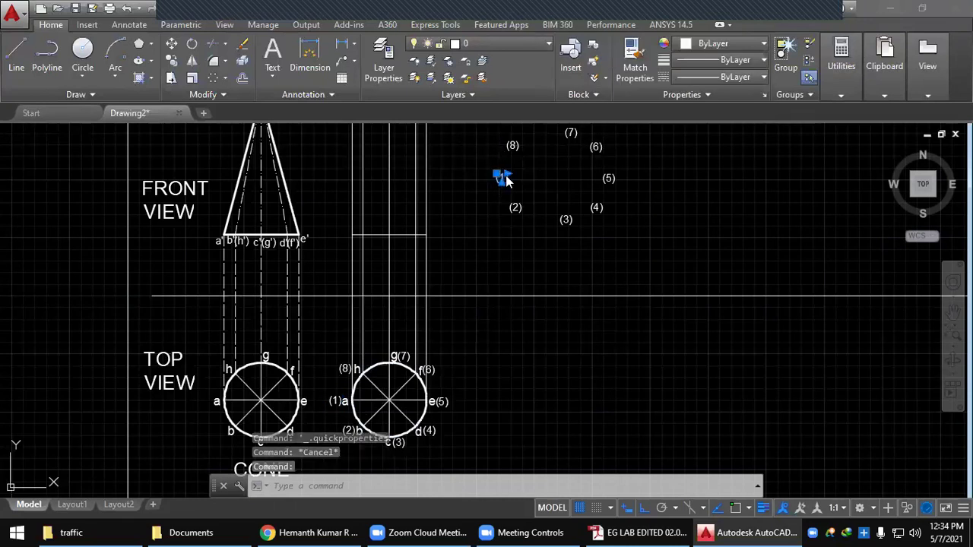
# Remove the parentheses from the pasted label (1) so it reads 1
pyautogui.doubleClick(503, 178)
pyautogui.scroll(2, 503, 179)
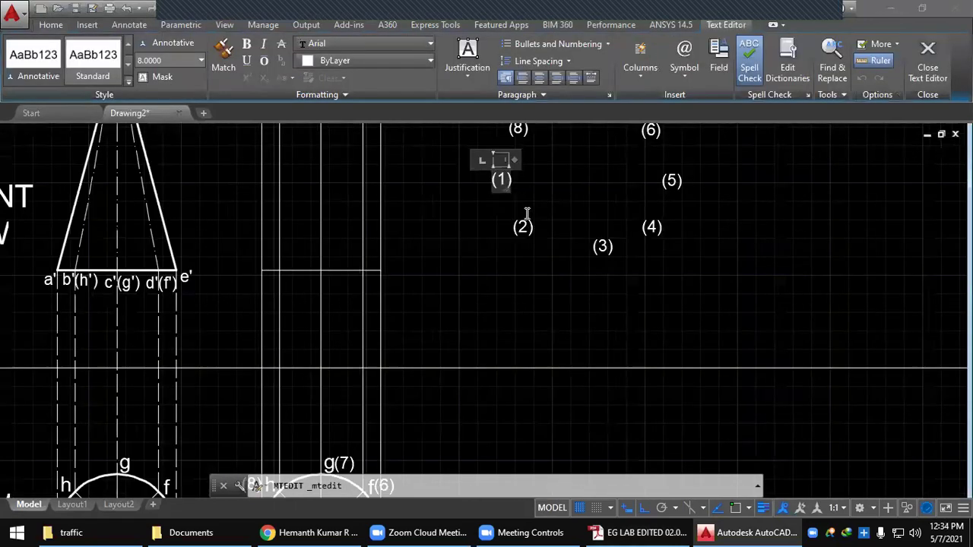
pyautogui.scroll(6, 527, 214)
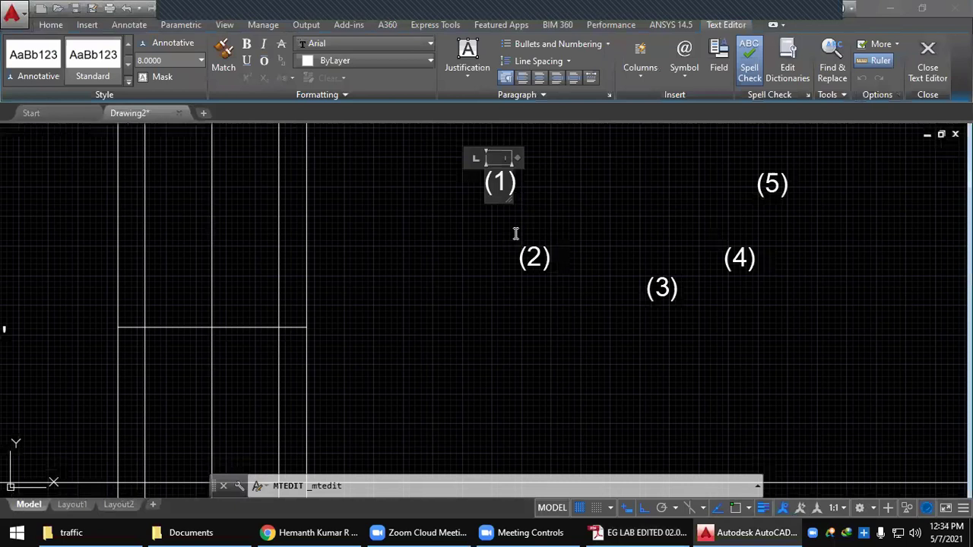
pyautogui.press('Delete')
pyautogui.press('Left')
pyautogui.press('BackSpace')
pyautogui.click(504, 312)
# Remove the parentheses from the pasted label (2) so it reads 2
pyautogui.click(569, 365)
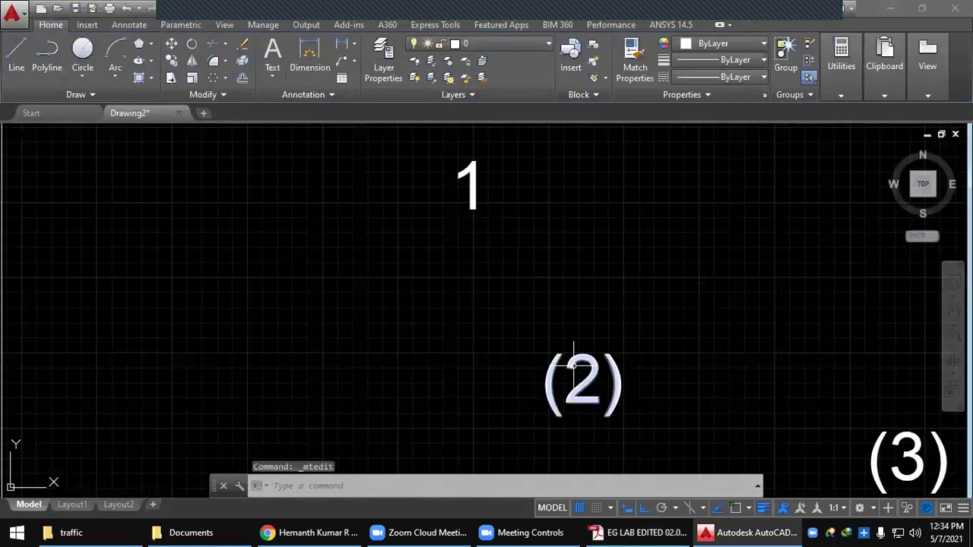
pyautogui.doubleClick(566, 371)
pyautogui.press('BackSpace')
pyautogui.press('Delete')
pyautogui.click(768, 389)
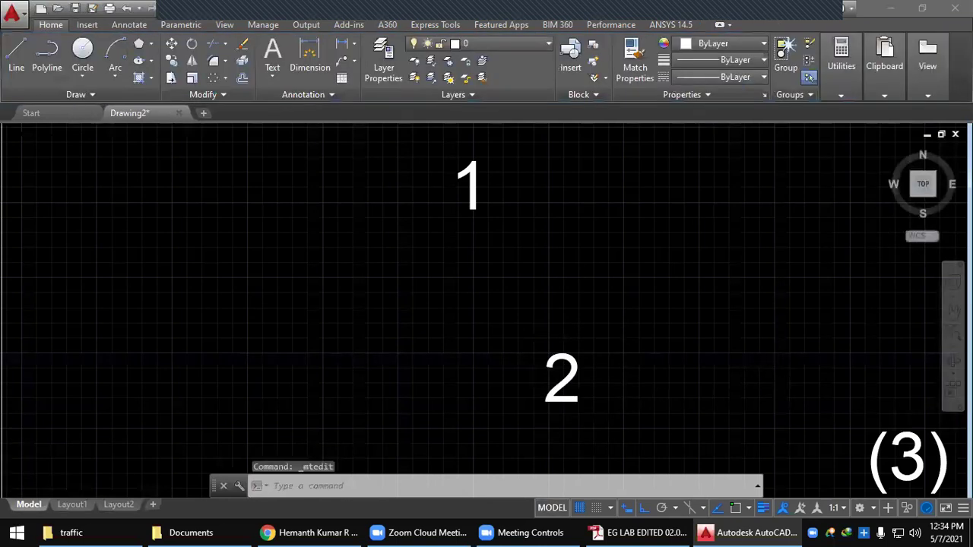
# Examine the numbering around the cylinder's top view and the pasted labels beside its front view
pyautogui.scroll(-2, 792, 384)
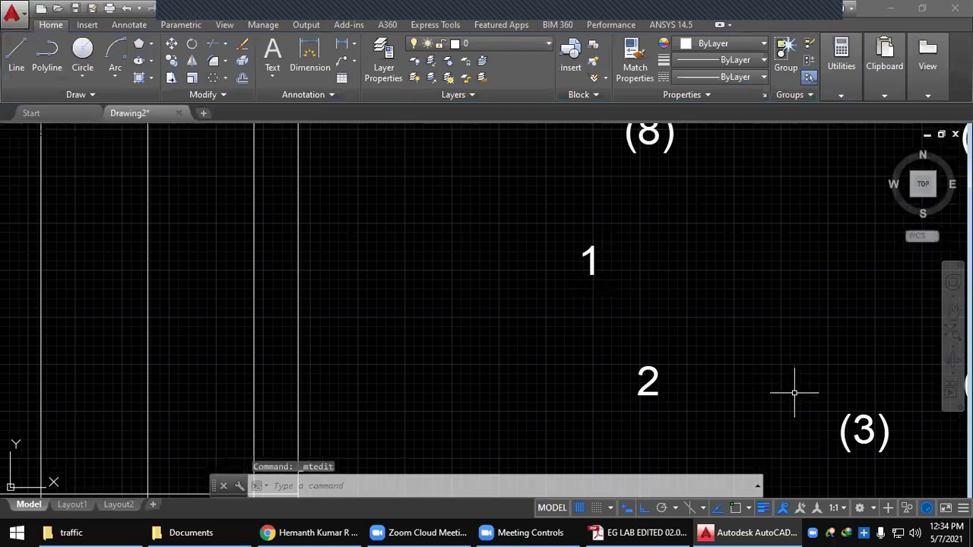
pyautogui.scroll(-1, 794, 393)
pyautogui.scroll(-1, 549, 298)
pyautogui.moveTo(847, 275)
pyautogui.mouseDown(button='middle')
pyautogui.moveTo(769, 176)
pyautogui.moveTo(715, 231)
pyautogui.moveTo(580, 418)
pyautogui.mouseUp(button='middle')
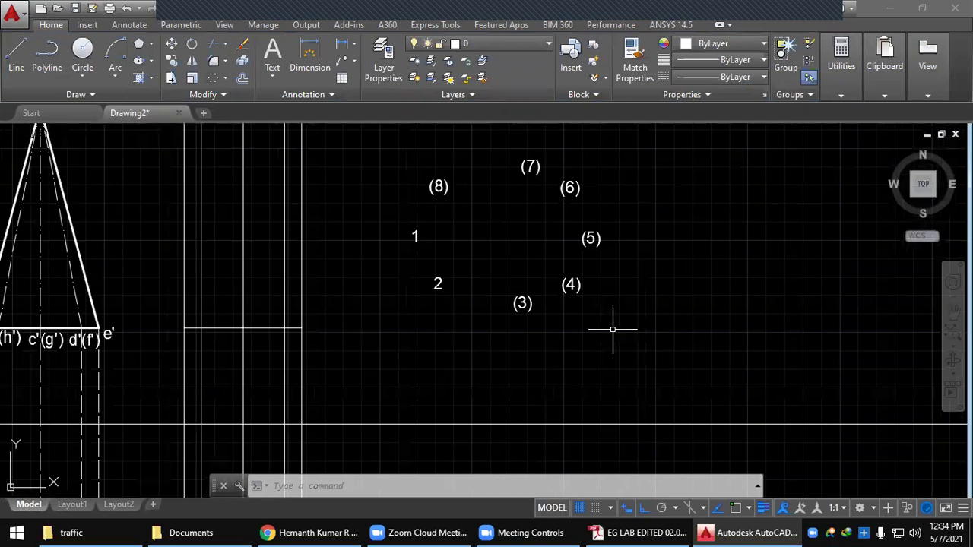
pyautogui.moveTo(456, 418); pyautogui.dragTo(638, 127, button='middle')
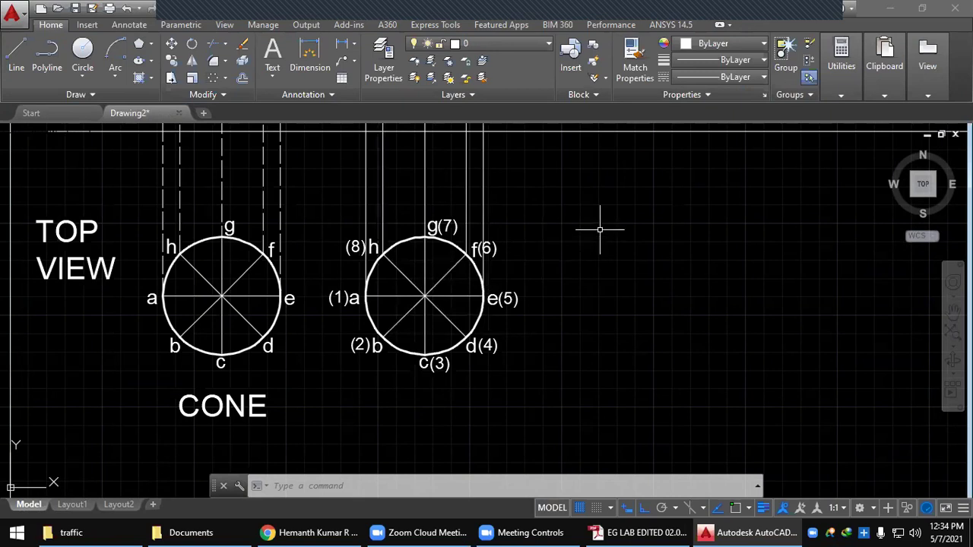
pyautogui.scroll(1, 600, 230)
pyautogui.scroll(-1, 600, 229)
pyautogui.moveTo(717, 176); pyautogui.dragTo(500, 339, button='middle')
pyautogui.scroll(-1, 531, 188)
pyautogui.moveTo(531, 188)
pyautogui.mouseDown(button='middle')
pyautogui.moveTo(443, 334)
pyautogui.moveTo(480, 331)
pyautogui.mouseUp(button='middle')
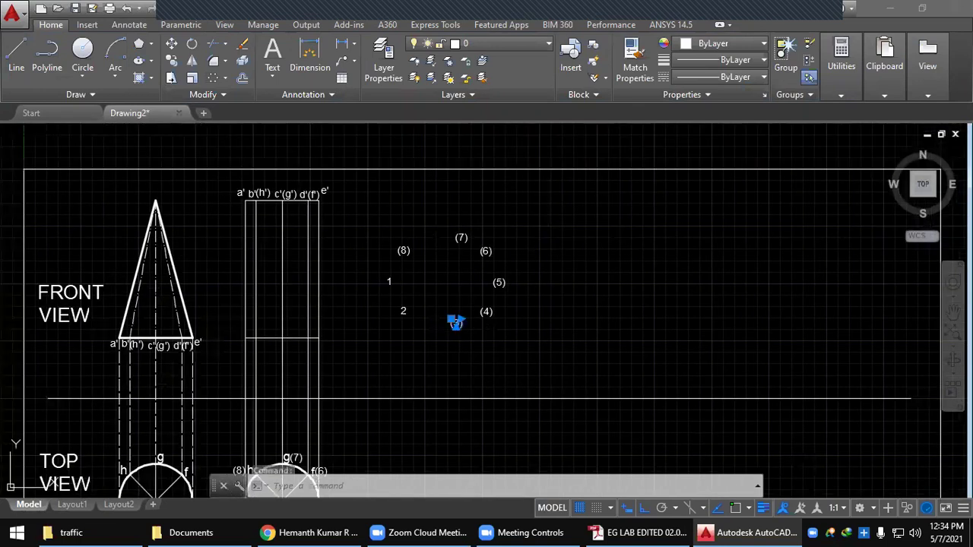
# Remove the parentheses from the pasted label (3) so it reads 3
pyautogui.doubleClick(458, 322)
pyautogui.scroll(1, 457, 322)
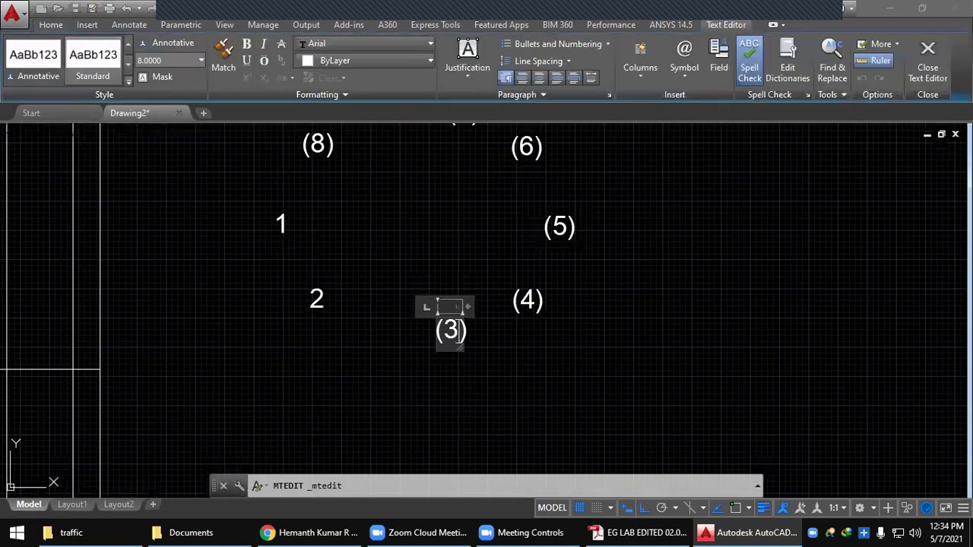
pyautogui.press('Delete')
pyautogui.press('Left')
pyautogui.press('BackSpace')
pyautogui.click(556, 276)
# Remove the parentheses from the pasted label (4) so it reads 4
pyautogui.click(565, 279)
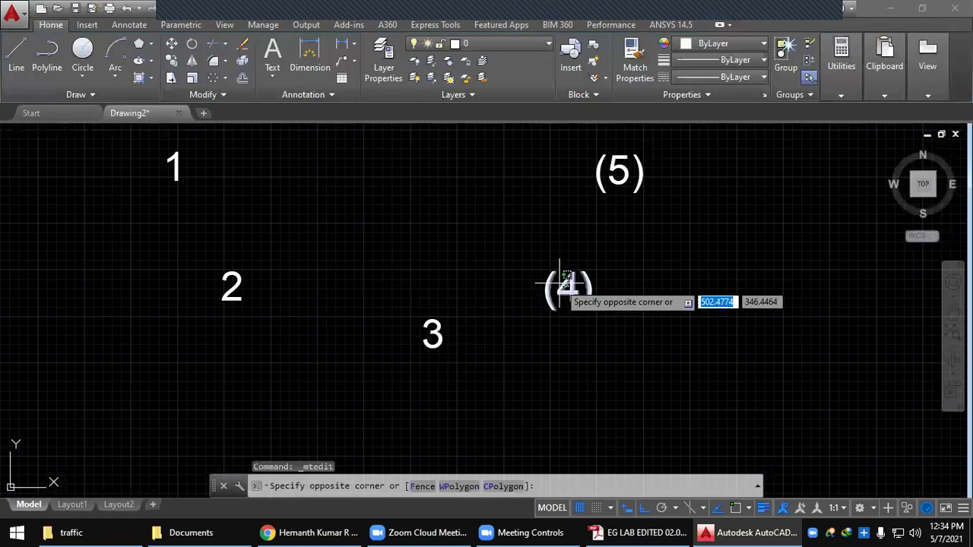
pyautogui.click(549, 283)
pyautogui.click(562, 278)
pyautogui.click(566, 293)
pyautogui.doubleClick(566, 293)
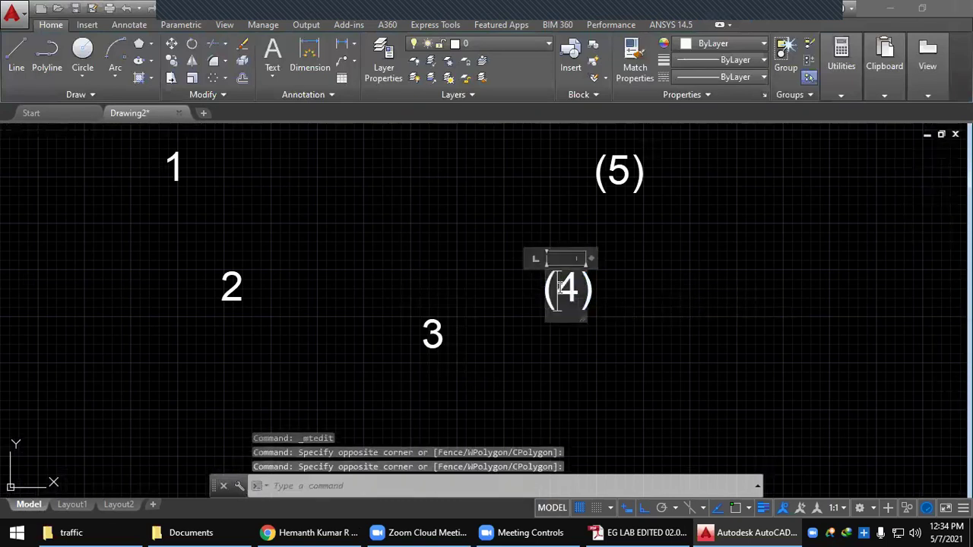
pyautogui.press('Delete')
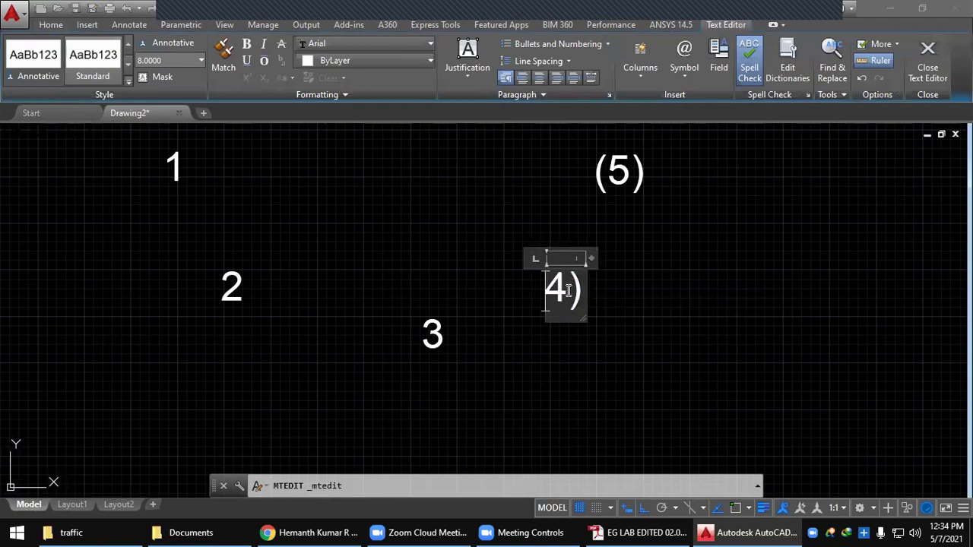
pyautogui.press('Right')
pyautogui.press('Delete')
pyautogui.click(608, 216)
# Remove the parentheses from the pasted label (5) so it reads 5
pyautogui.click(617, 174)
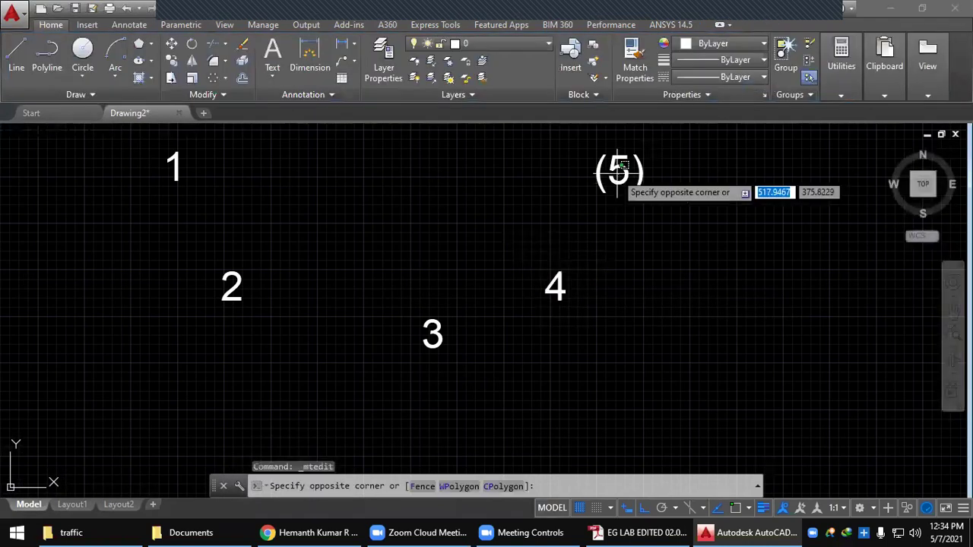
pyautogui.click(609, 178)
pyautogui.doubleClick(609, 176)
pyautogui.doubleClick(611, 179)
pyautogui.press('Delete')
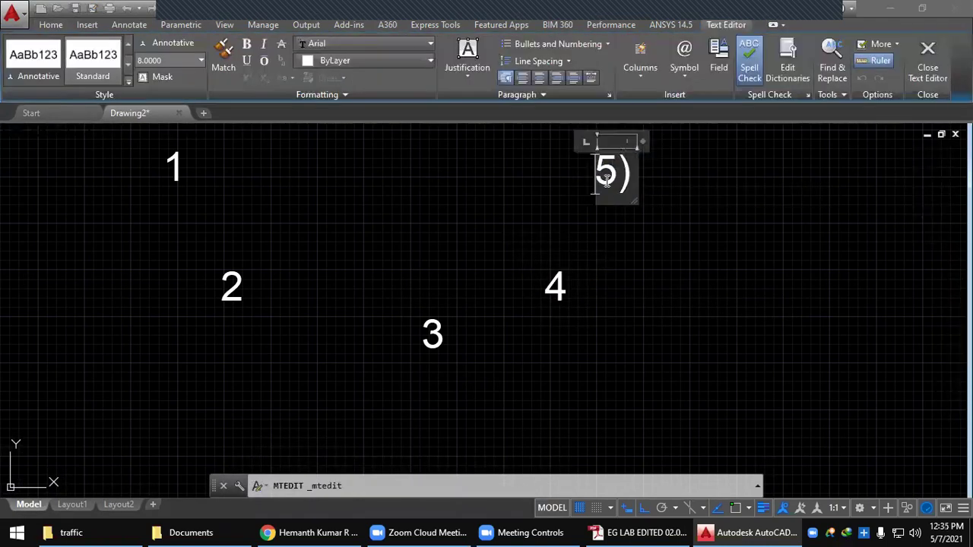
pyautogui.click(633, 249)
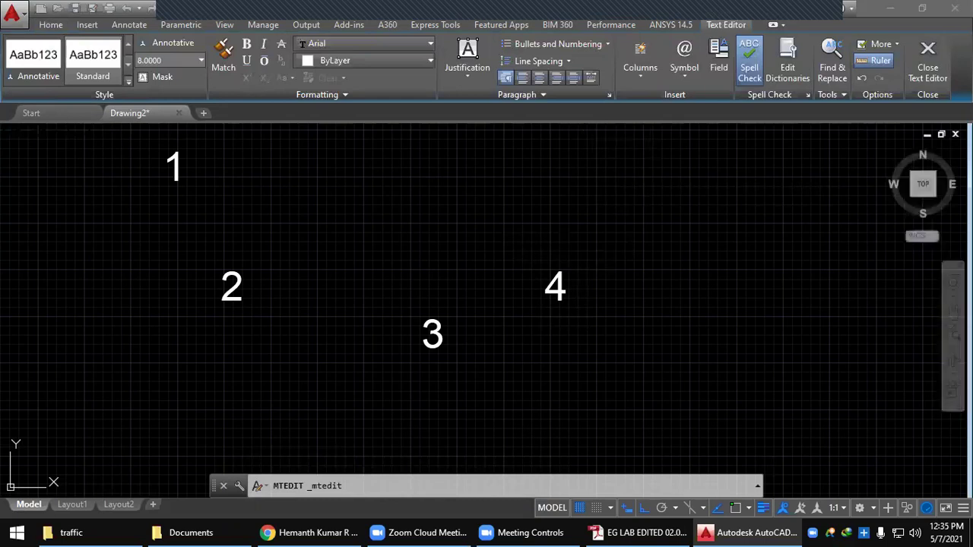
# Turn off ortho and object snap, and move label 1 to just below the left end of the cylinder's front-view base
pyautogui.moveTo(586, 229)
pyautogui.mouseDown(button='middle')
pyautogui.moveTo(593, 352)
pyautogui.moveTo(623, 474)
pyautogui.mouseUp(button='middle')
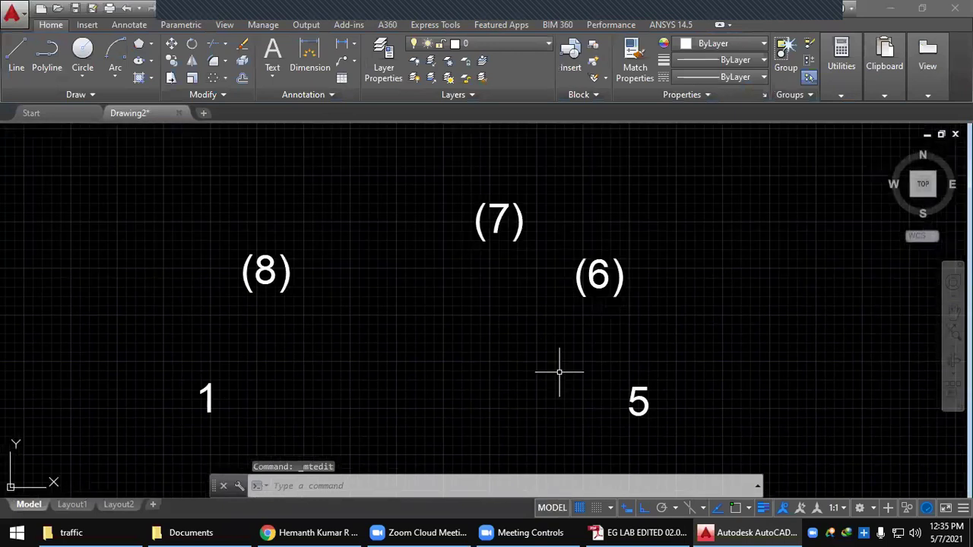
pyautogui.scroll(-1, 589, 196)
pyautogui.click(350, 320)
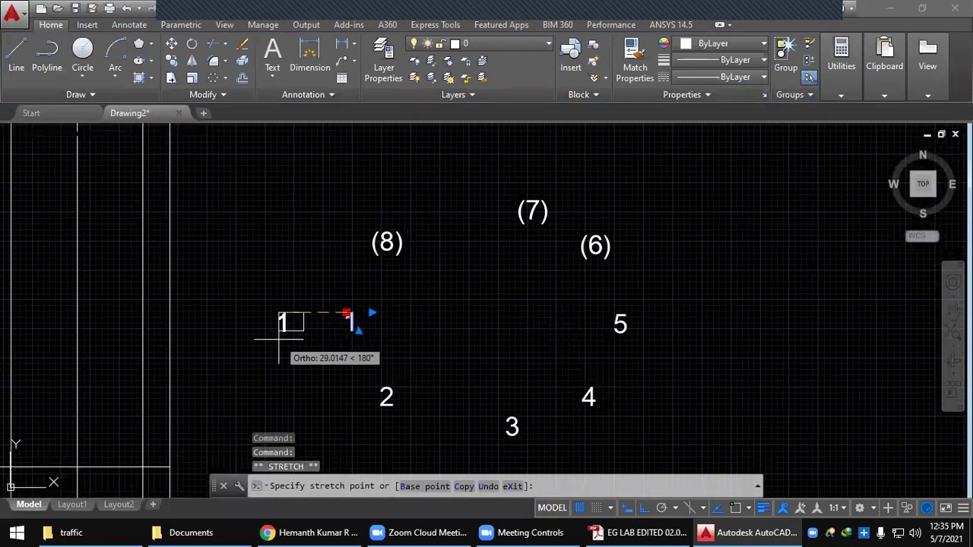
pyautogui.scroll(-2, 278, 341)
pyautogui.scroll(-2, 278, 341)
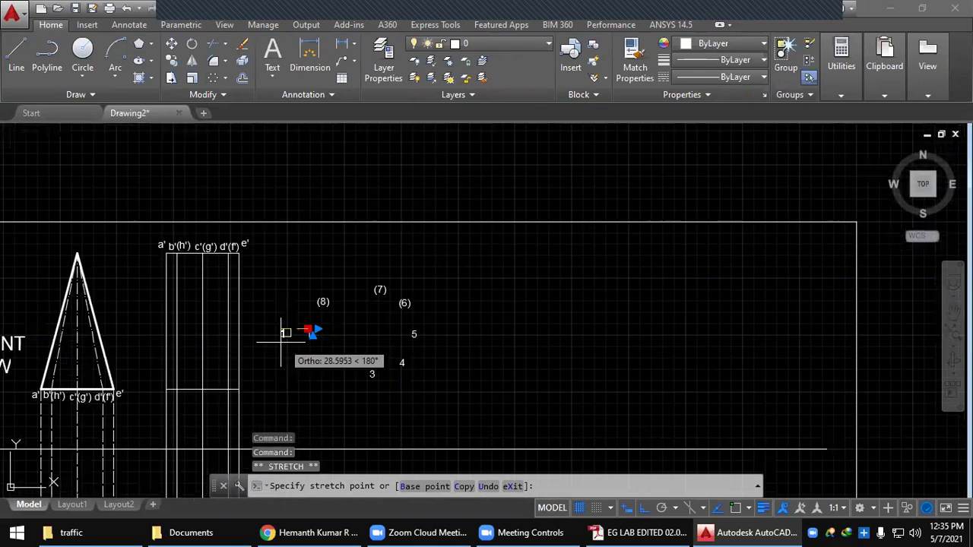
pyautogui.click(736, 510)
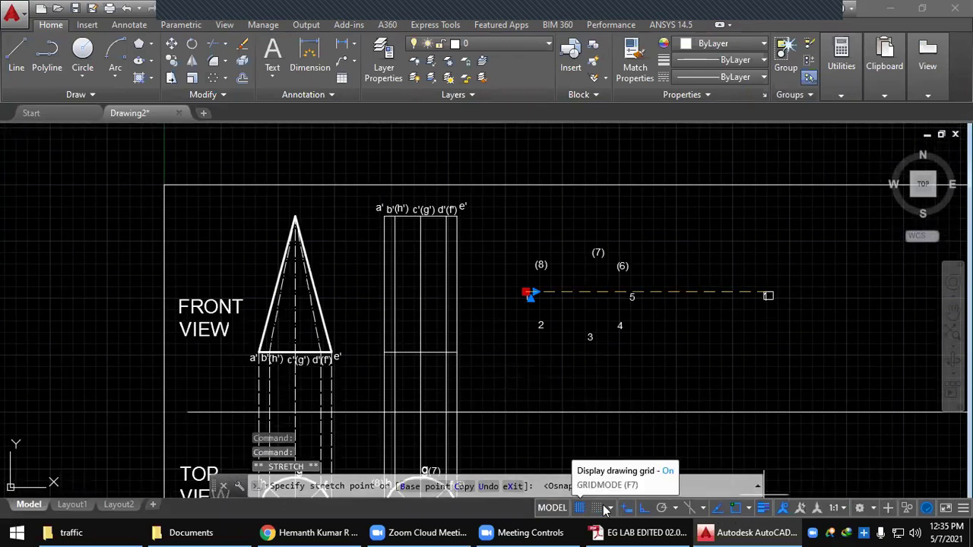
pyautogui.click(644, 508)
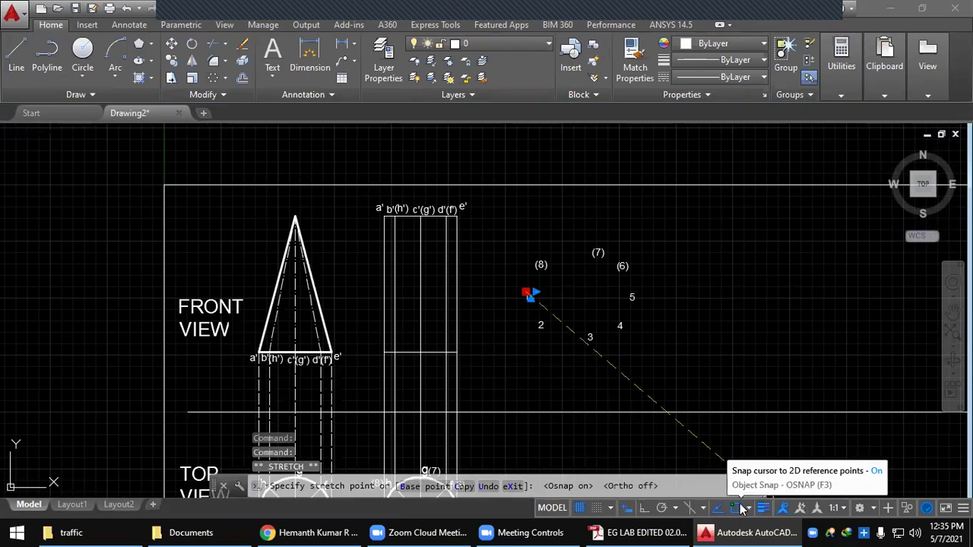
pyautogui.click(735, 508)
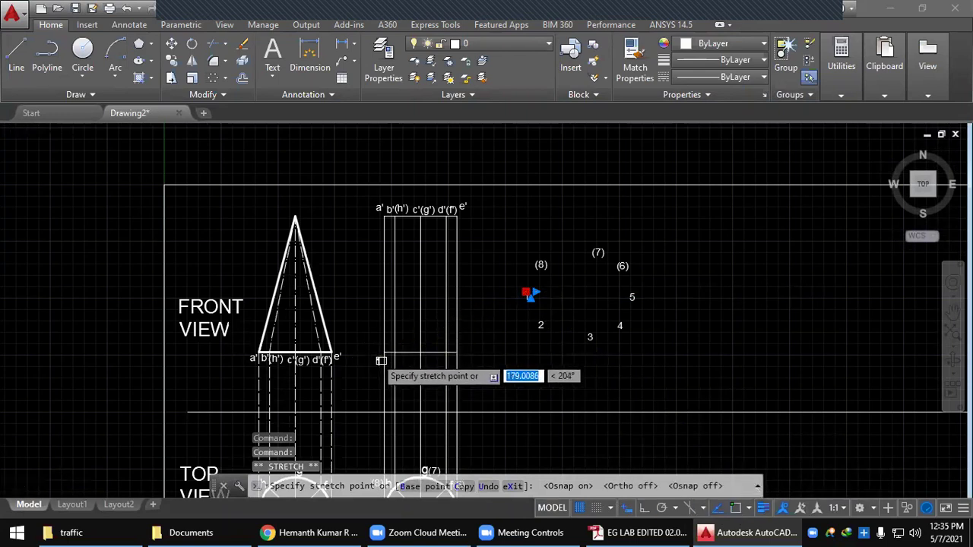
pyautogui.scroll(4, 381, 360)
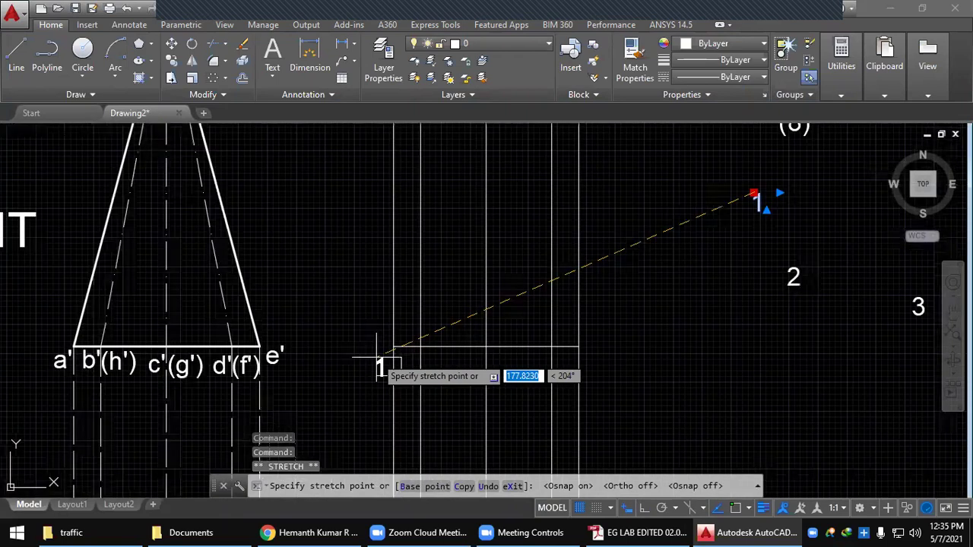
pyautogui.scroll(2, 378, 357)
pyautogui.click(381, 361)
# Move label 2 below the cylinder's base line, beside the second vertical line
pyautogui.moveTo(444, 355); pyautogui.dragTo(439, 178, button='middle')
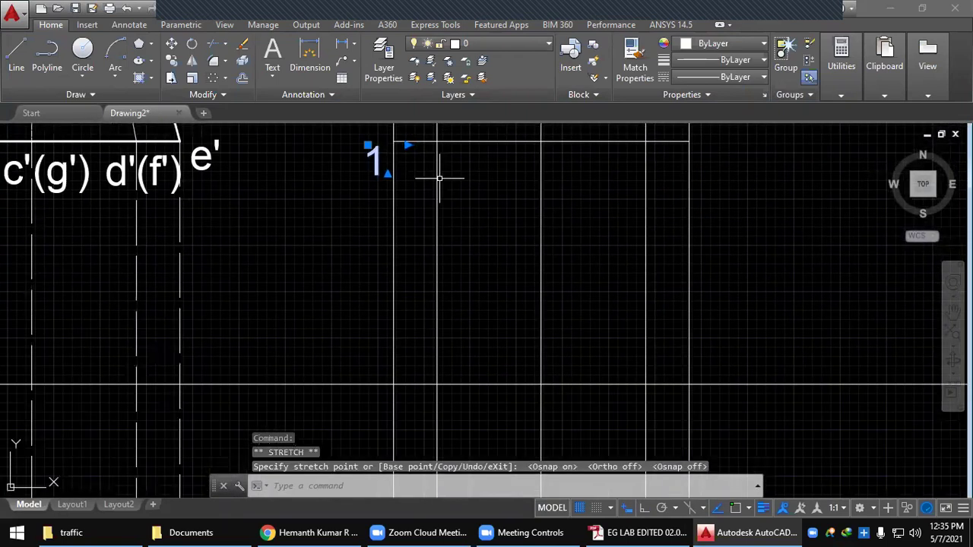
pyautogui.scroll(-8, 478, 332)
pyautogui.scroll(8, 478, 333)
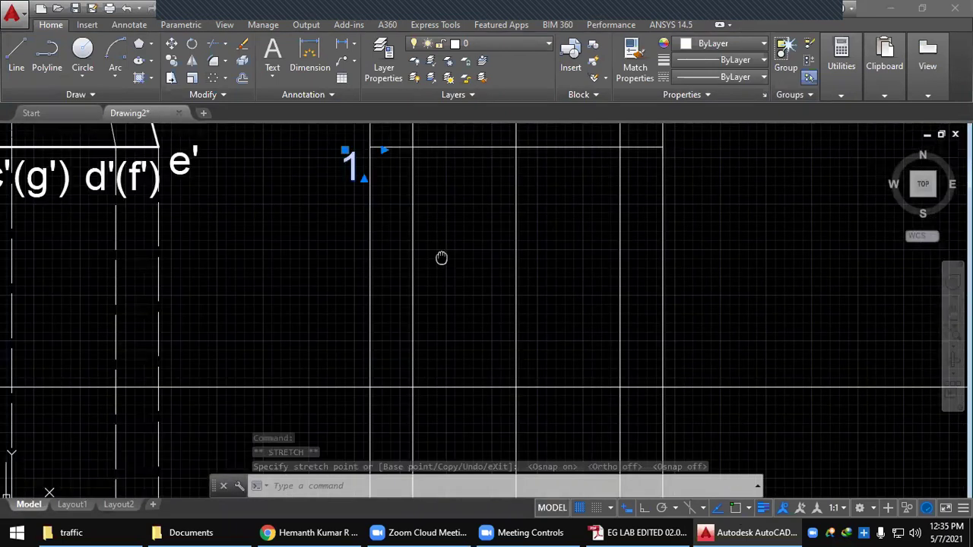
pyautogui.moveTo(441, 258); pyautogui.dragTo(417, 290, button='middle')
pyautogui.scroll(-6, 417, 290)
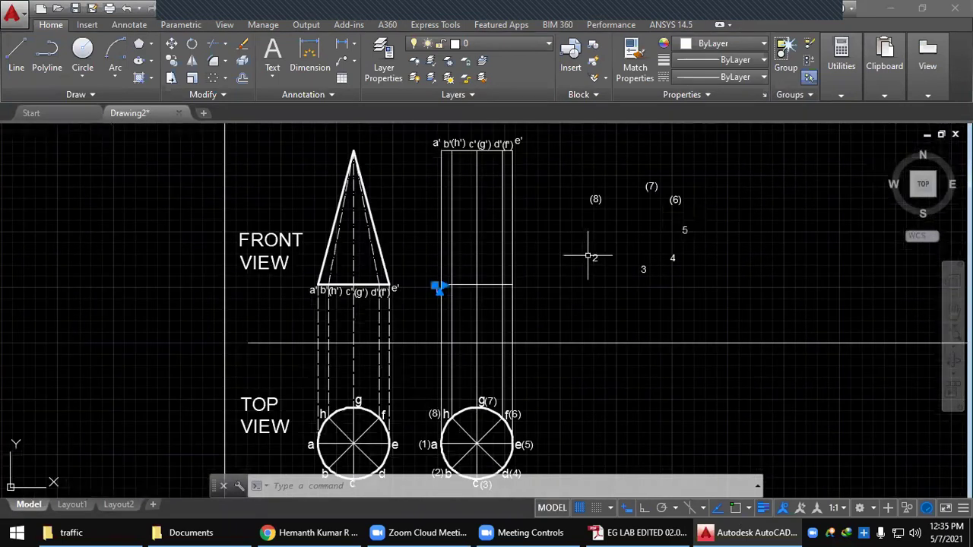
pyautogui.click(595, 257)
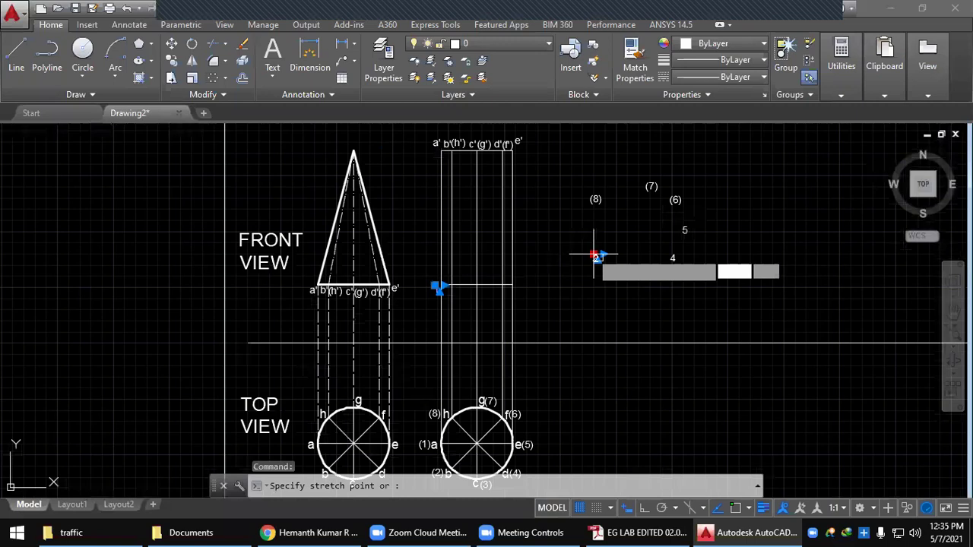
pyautogui.scroll(4, 595, 257)
pyautogui.moveTo(723, 276)
pyautogui.mouseDown(button='middle')
pyautogui.moveTo(624, 315)
pyautogui.moveTo(513, 318)
pyautogui.mouseUp(button='middle')
pyautogui.press('Escape')
# Move label 3 below the base beside the cylinder's centre line, and label 4 beside the fourth vertical line
pyautogui.click(742, 262)
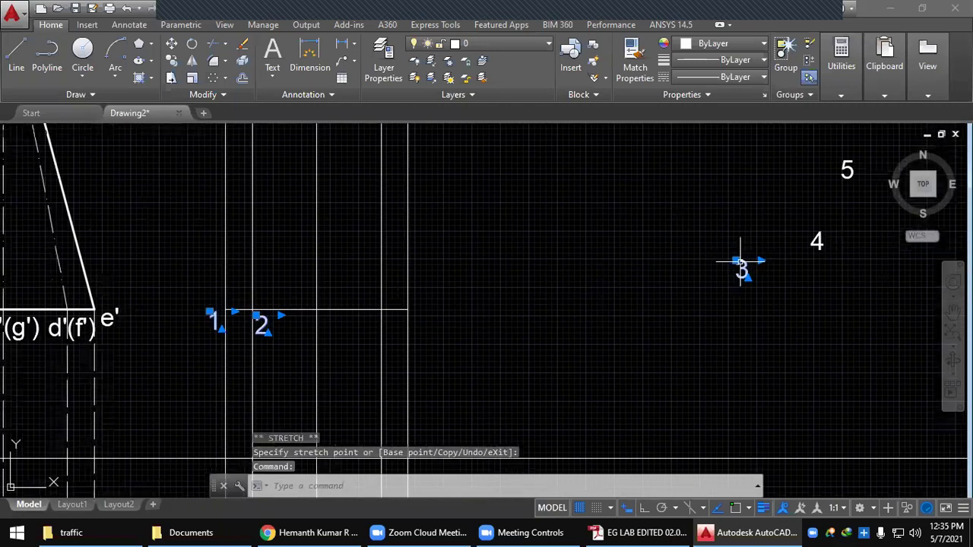
pyautogui.click(738, 262)
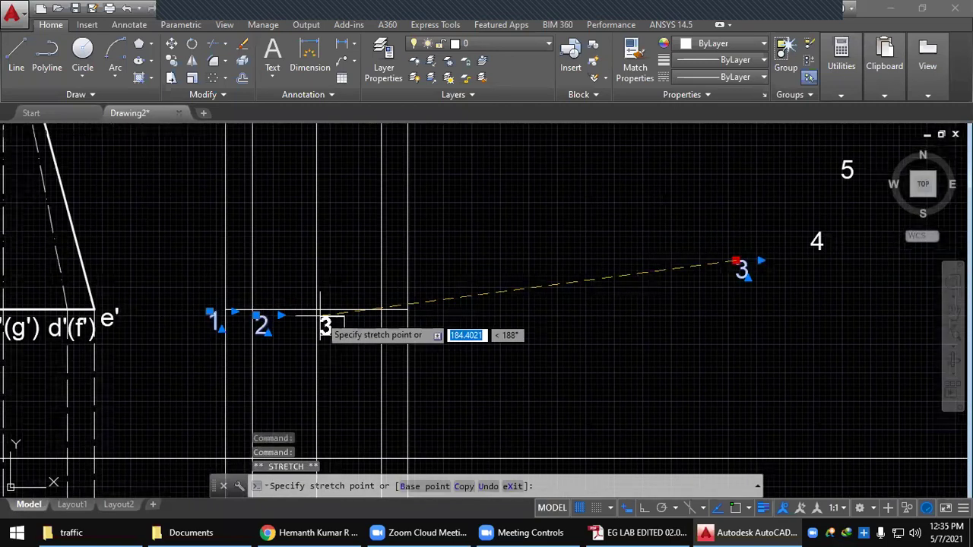
pyautogui.click(320, 316)
pyautogui.click(817, 241)
pyautogui.click(811, 232)
pyautogui.click(365, 316)
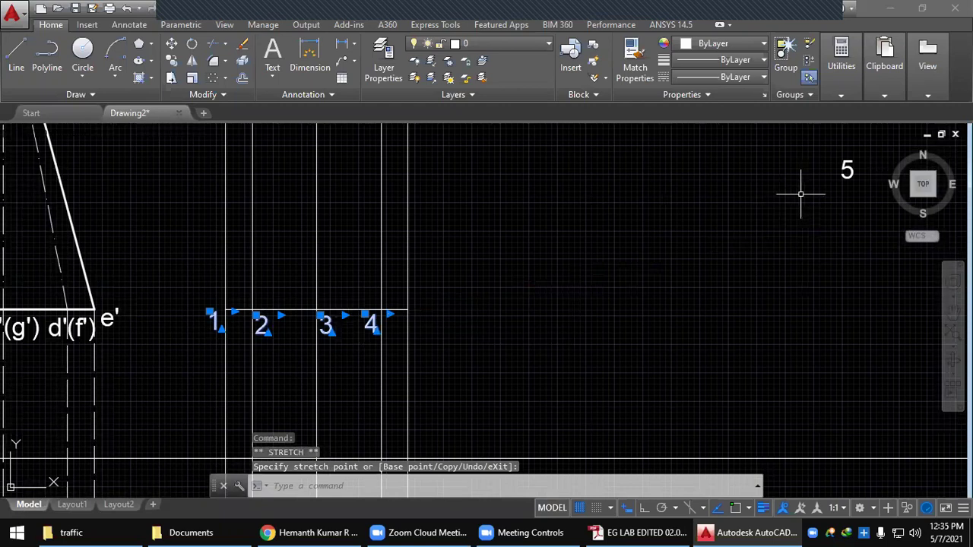
# Move label 5 to just below the right end of the cylinder's base and clear the selection
pyautogui.moveTo(788, 211); pyautogui.dragTo(663, 276, button='middle')
pyautogui.click(739, 215)
pyautogui.click(739, 215)
pyautogui.click(312, 370)
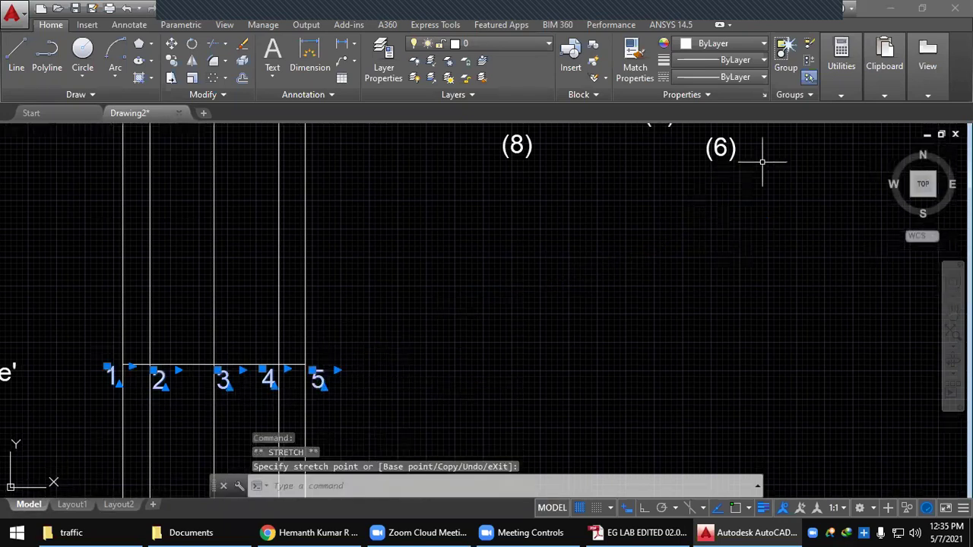
pyautogui.press('Escape')
# Move label (6) directly after label 4 below the cylinder's base
pyautogui.click(717, 147)
pyautogui.click(708, 139)
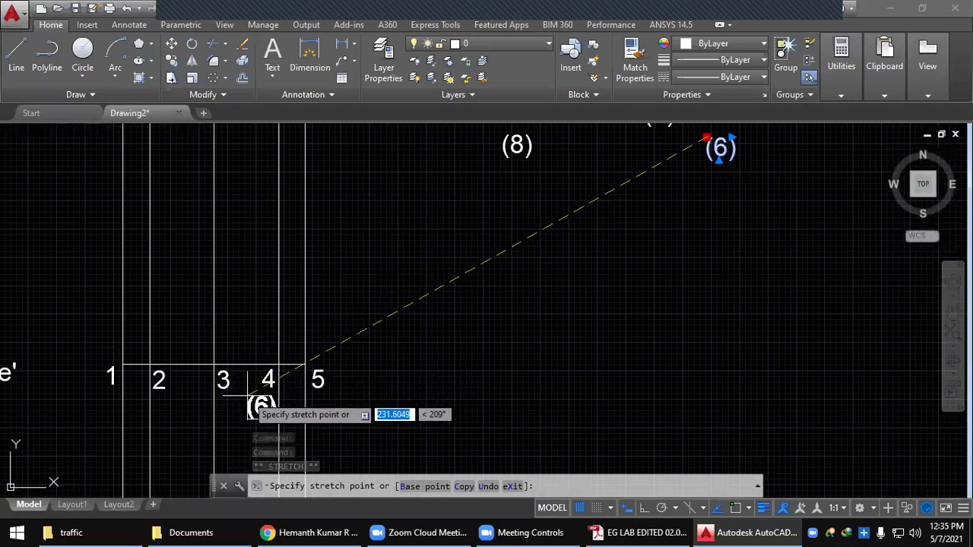
pyautogui.click(283, 365)
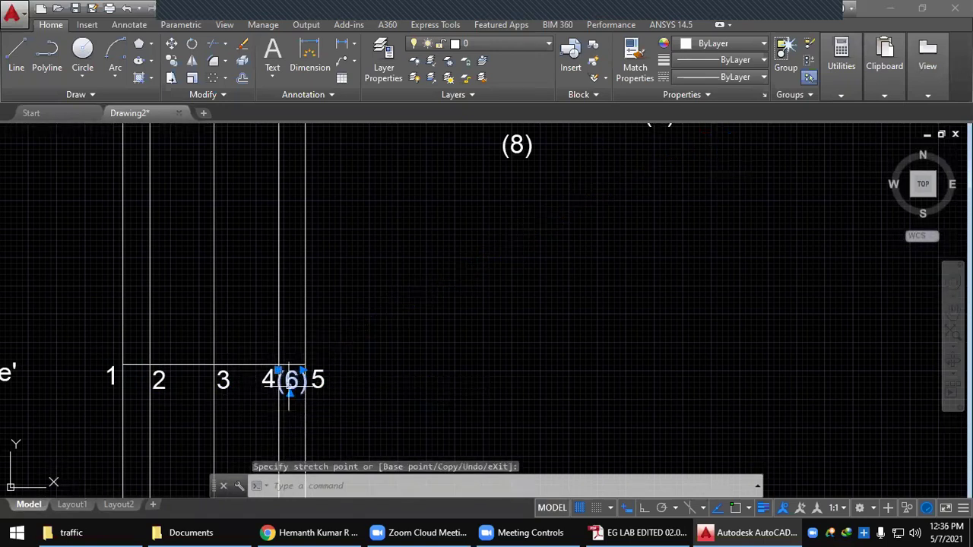
# Move label (7) directly after label 3 and label (8) directly after label 2 below the cylinder's base
pyautogui.moveTo(704, 192); pyautogui.dragTo(696, 257, button='middle')
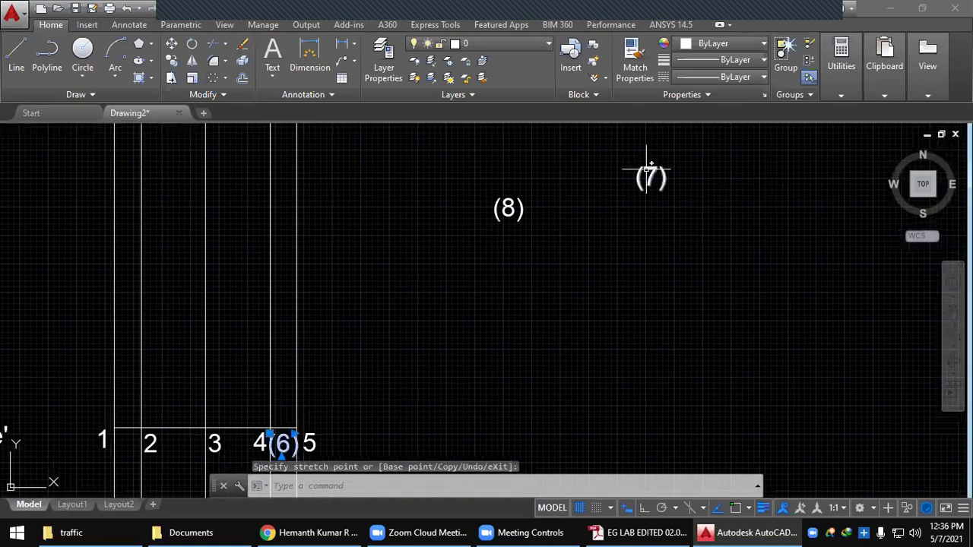
pyautogui.click(647, 167)
pyautogui.click(222, 434)
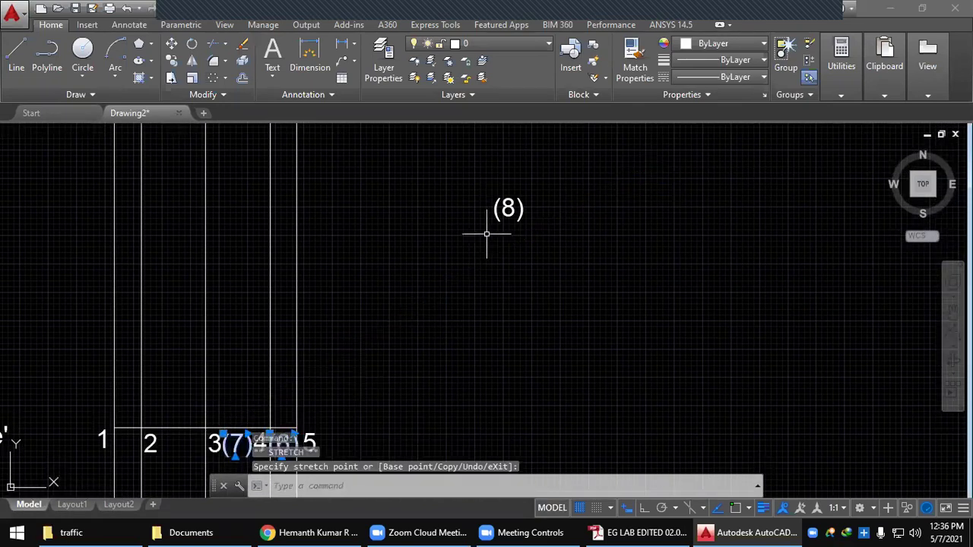
pyautogui.click(503, 209)
pyautogui.click(495, 200)
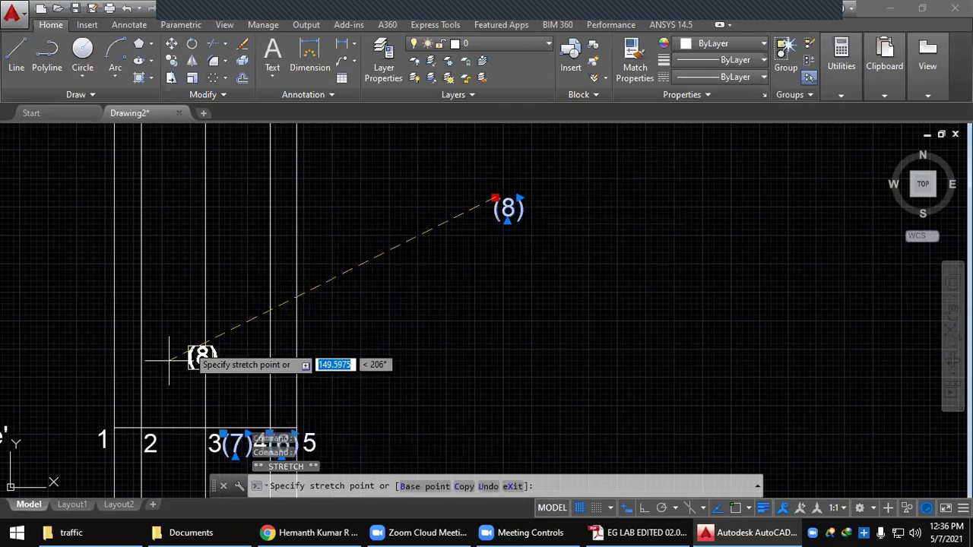
pyautogui.click(159, 429)
pyautogui.press('Escape')
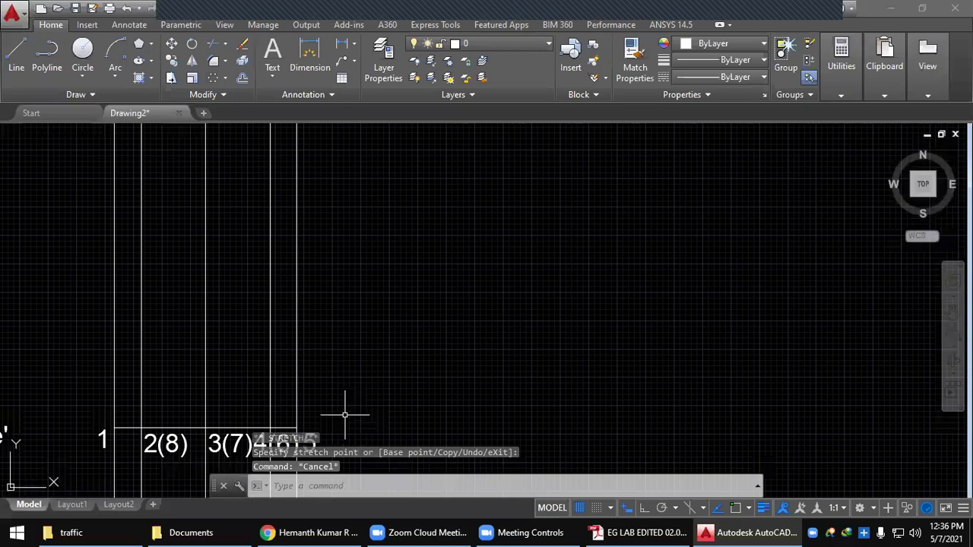
# Select all eight number labels below the cylinder's base and open their text height for editing
pyautogui.moveTo(346, 415); pyautogui.dragTo(406, 296, button='middle')
pyautogui.click(163, 320)
pyautogui.click(159, 311)
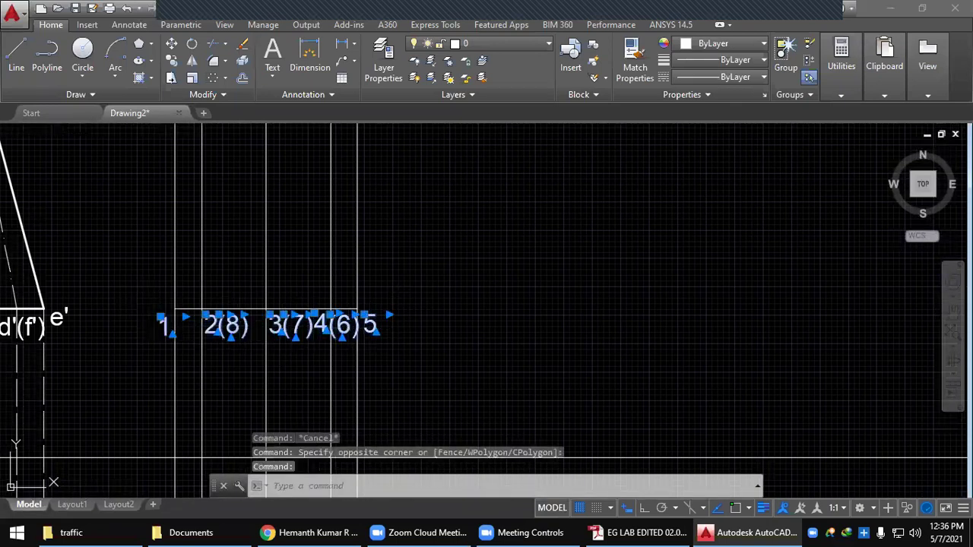
pyautogui.rightClick(349, 328)
pyautogui.click(473, 317)
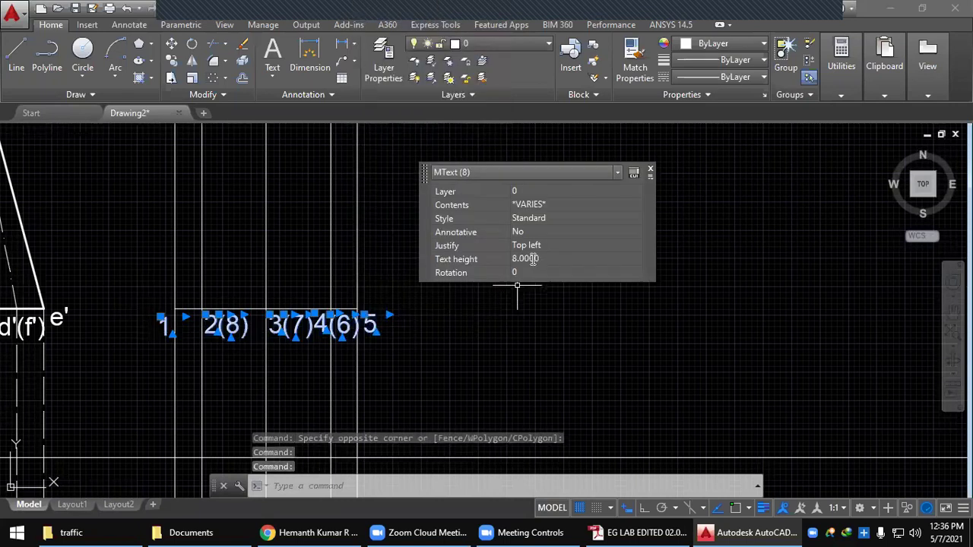
pyautogui.click(532, 259)
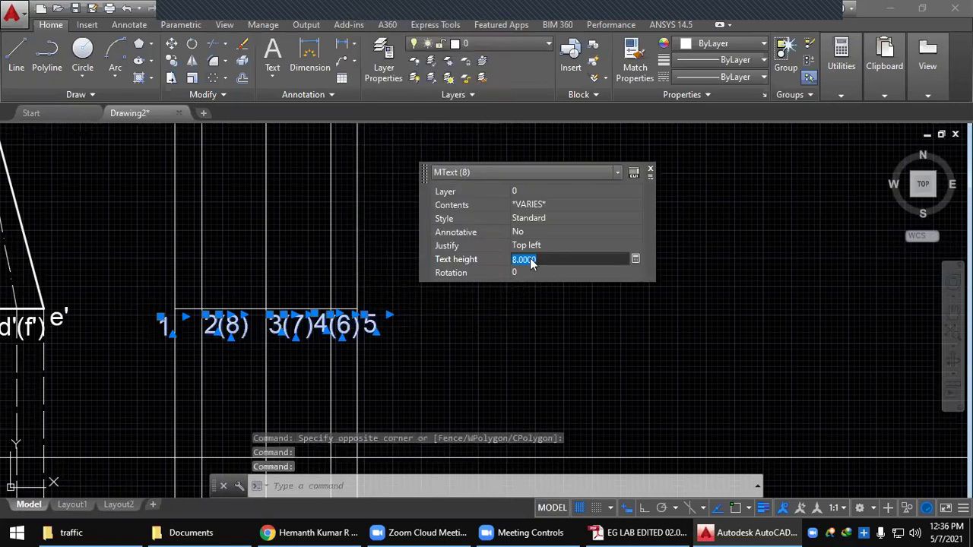